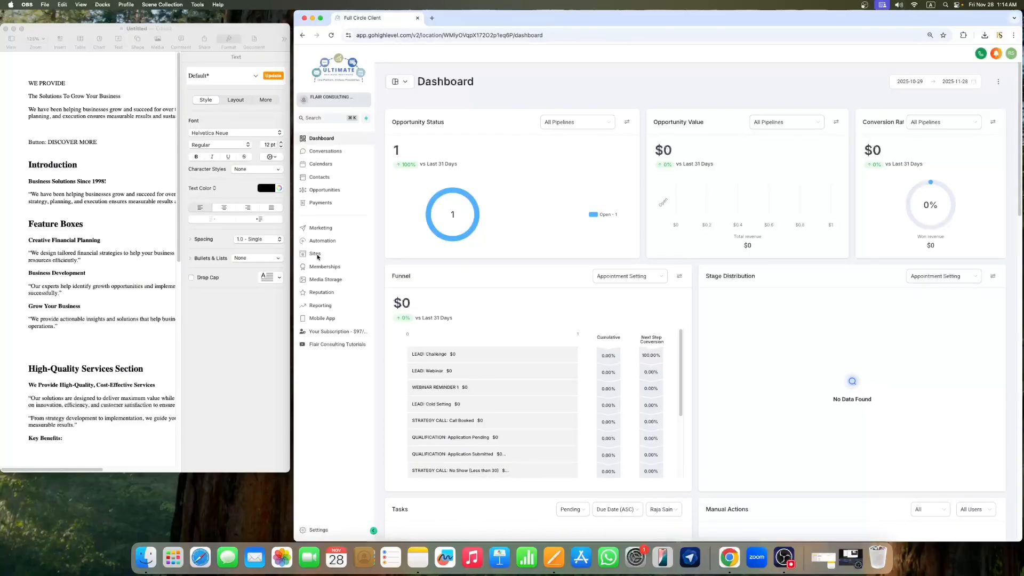
Step: Open the Websites list under Sites
left_click(316, 255)
left_click(316, 254)
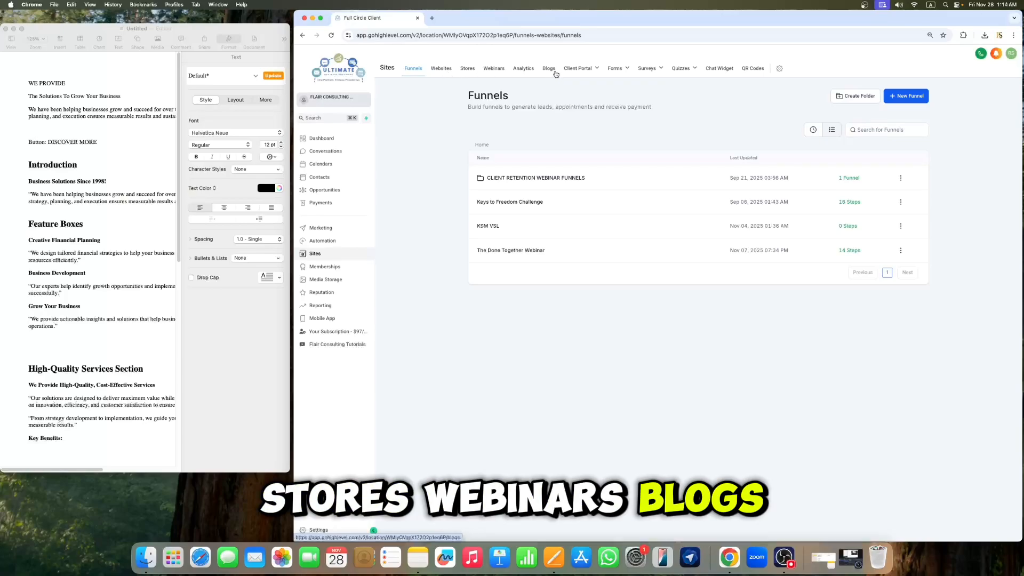
mouse_move(643, 77)
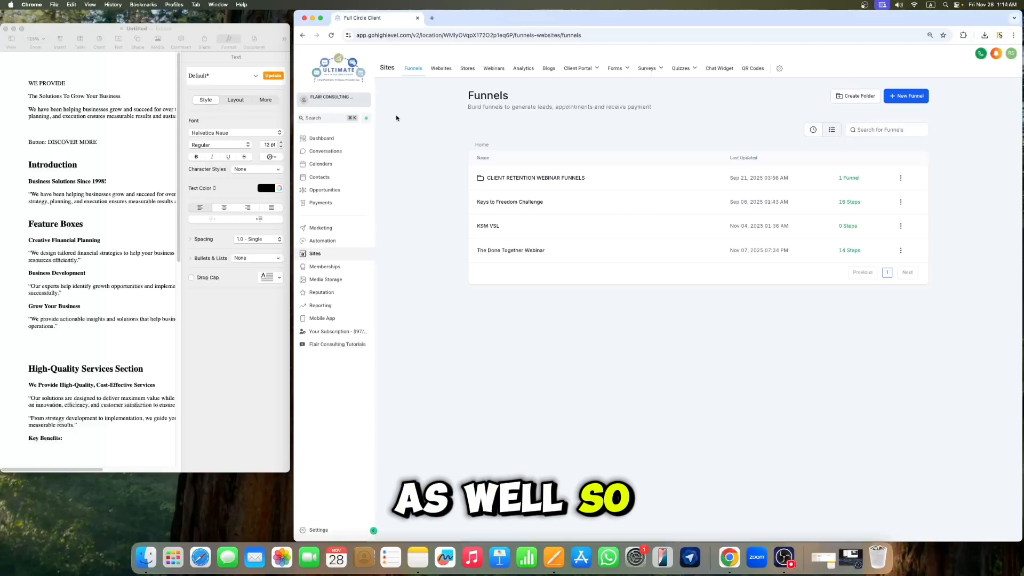
left_click(441, 68)
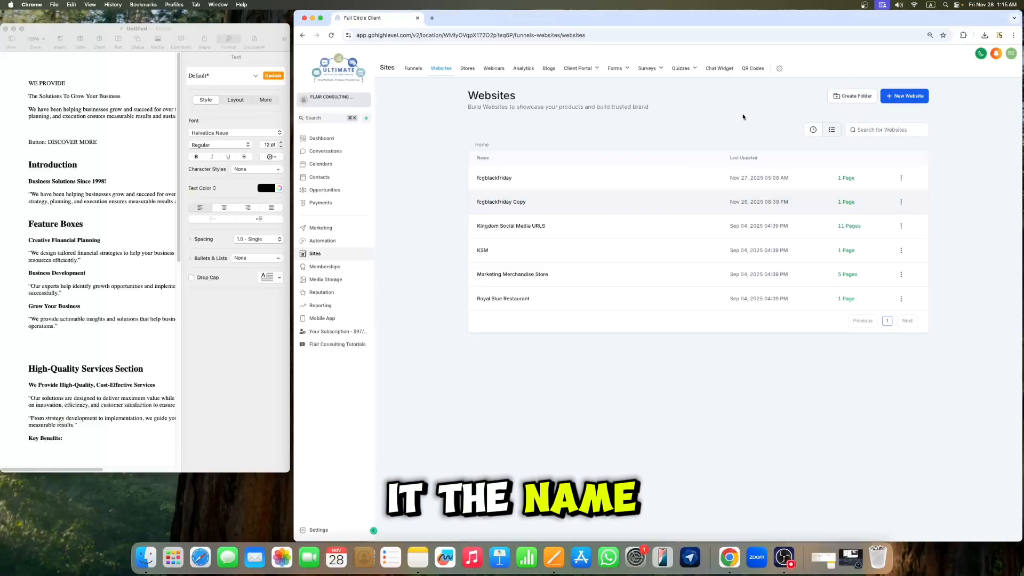
Step: Create a new blank website named "Business Grow Website"
left_click(895, 101)
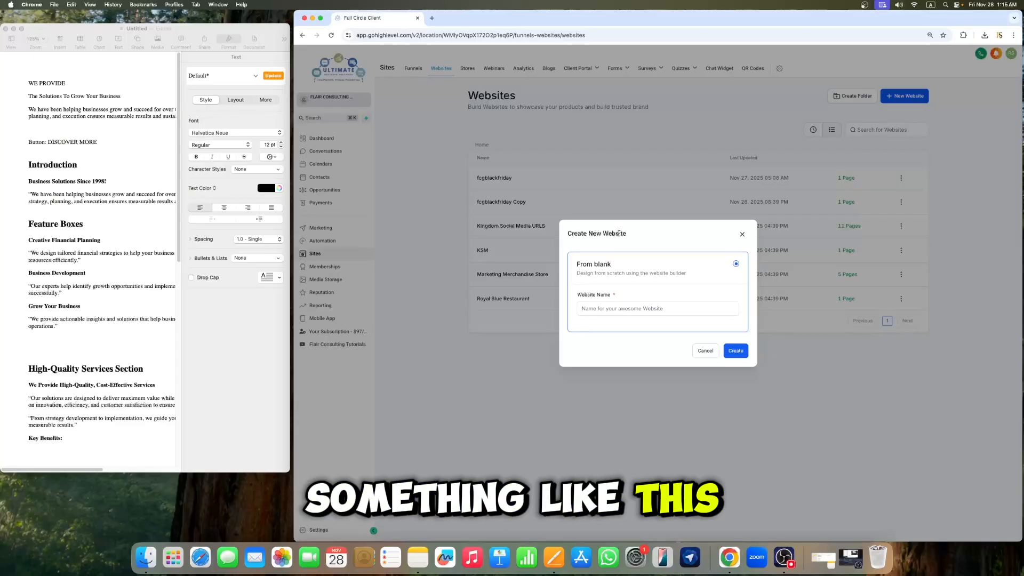
left_click(633, 309)
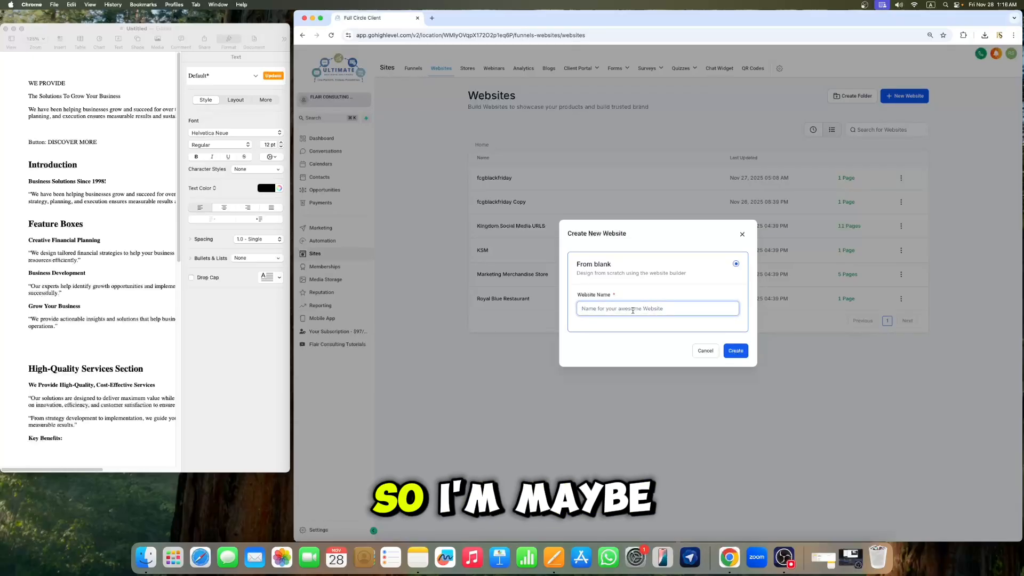
type("B")
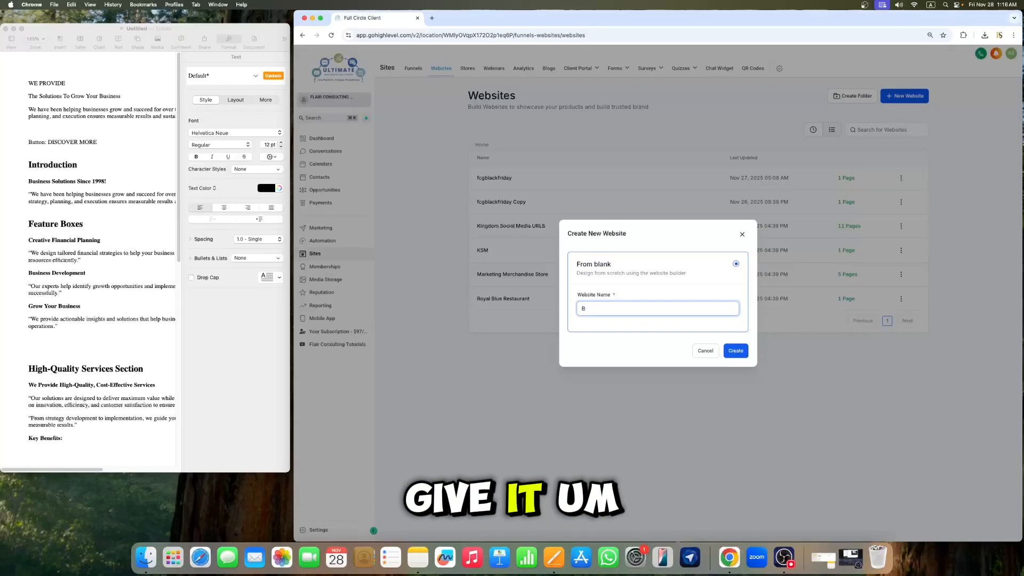
type("usin")
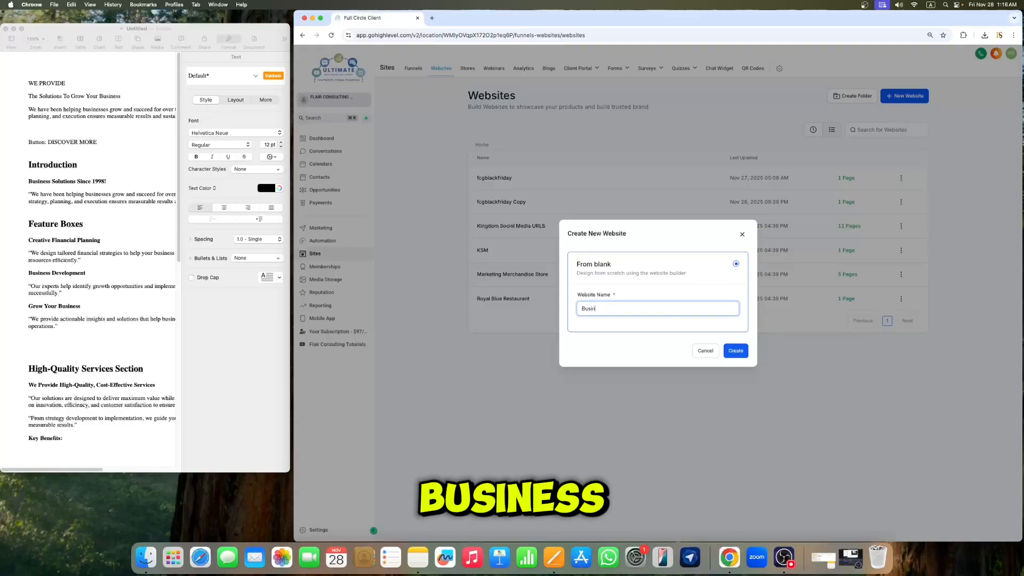
type("ess G")
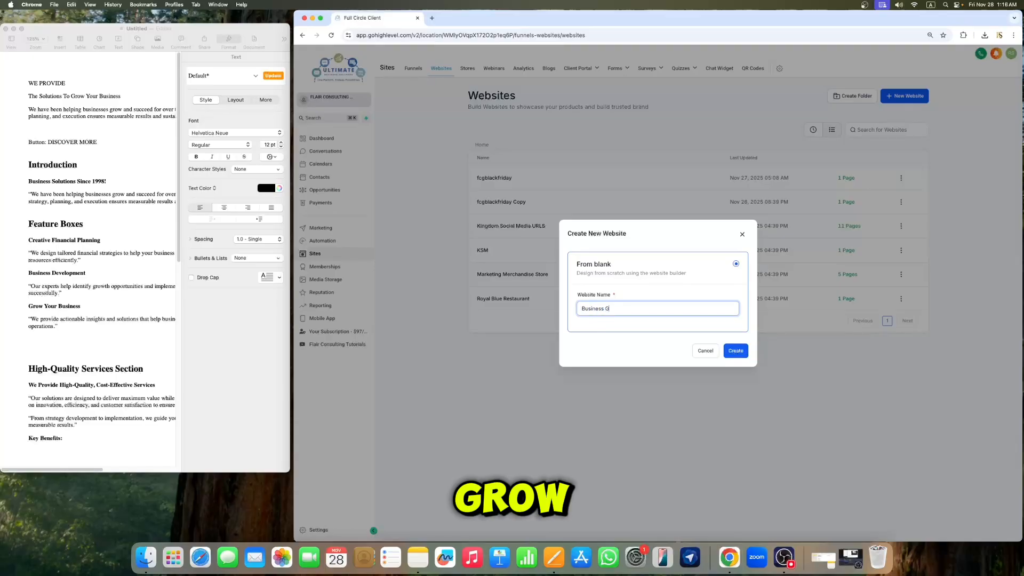
type("row ")
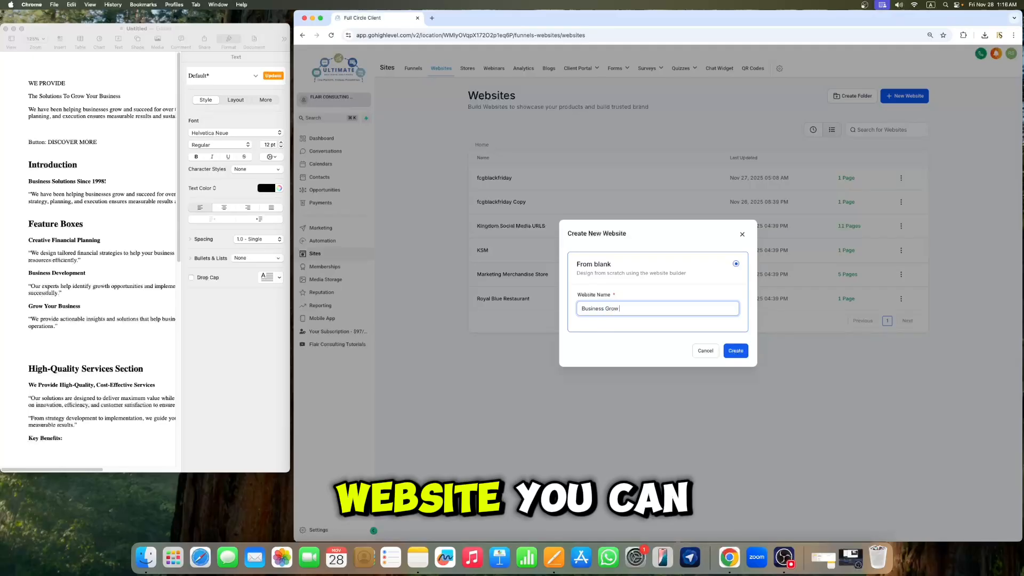
type("Websit")
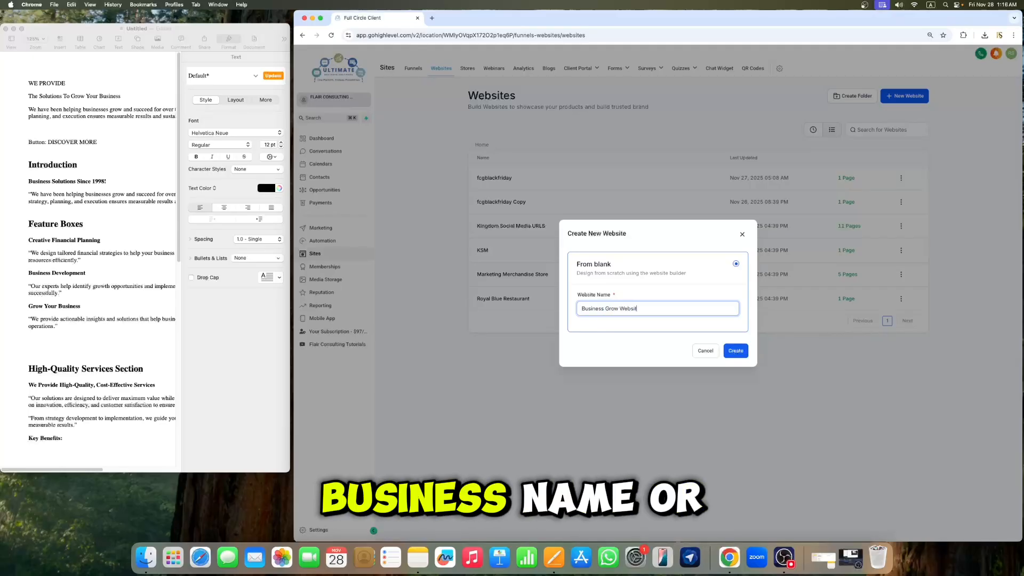
type("e")
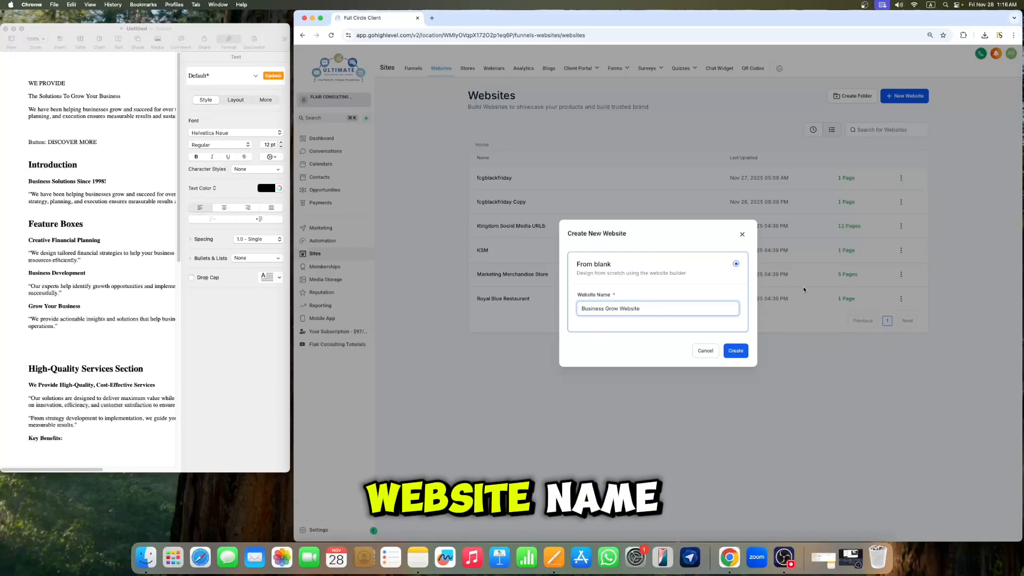
left_click(738, 354)
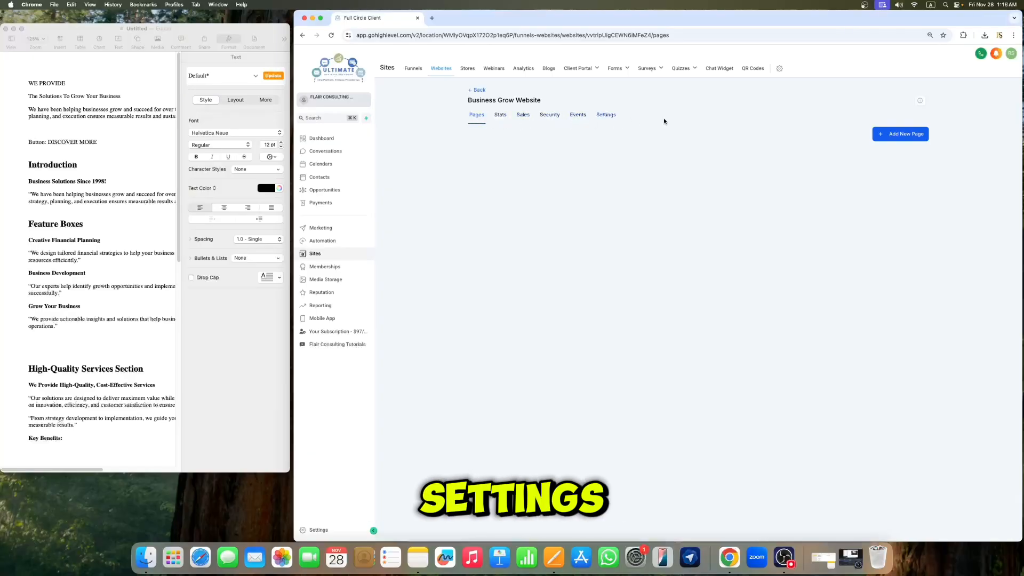
Step: Add a new page named Home to the website, leaving the path empty
left_click(891, 130)
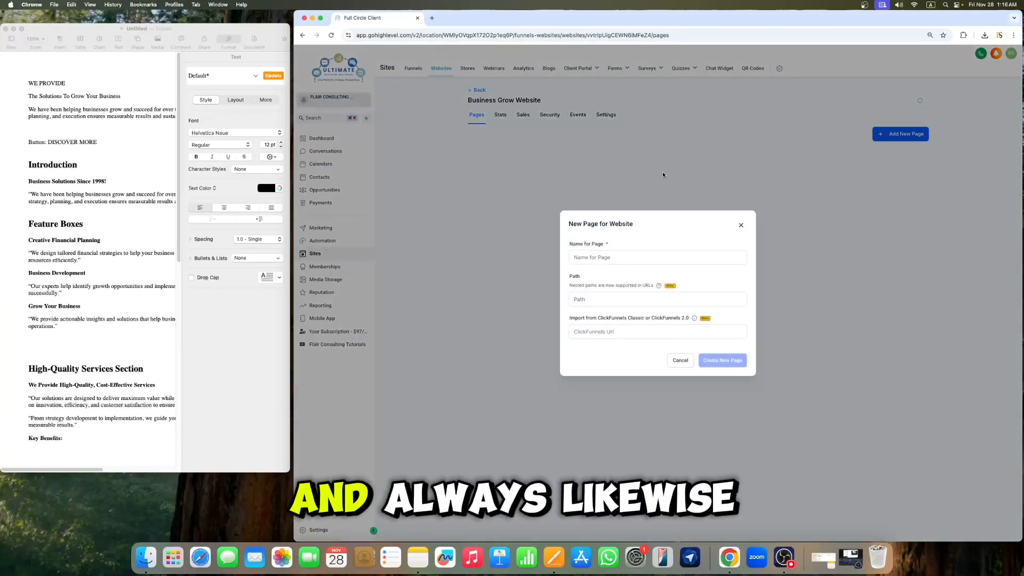
left_click(611, 258)
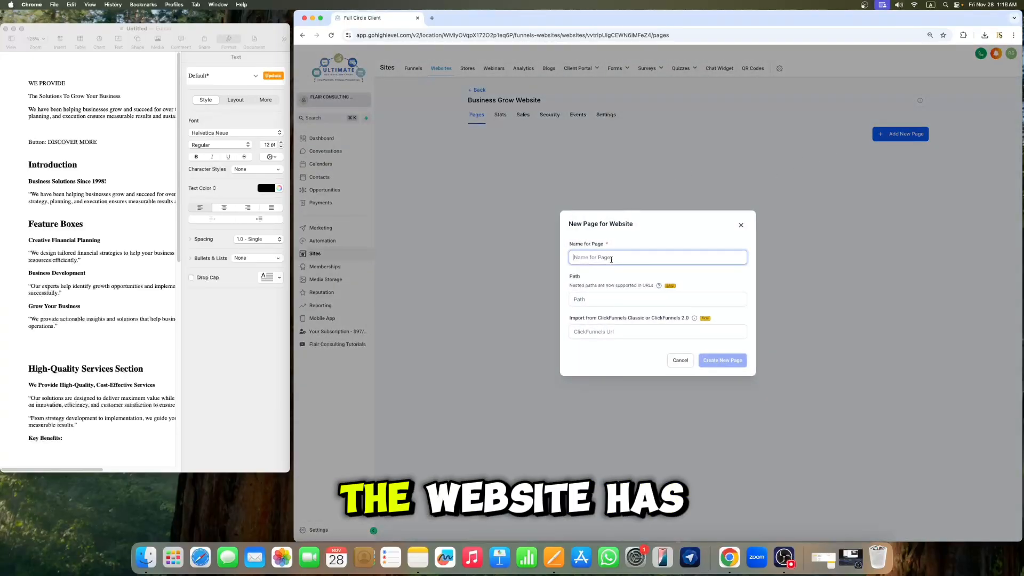
type("H")
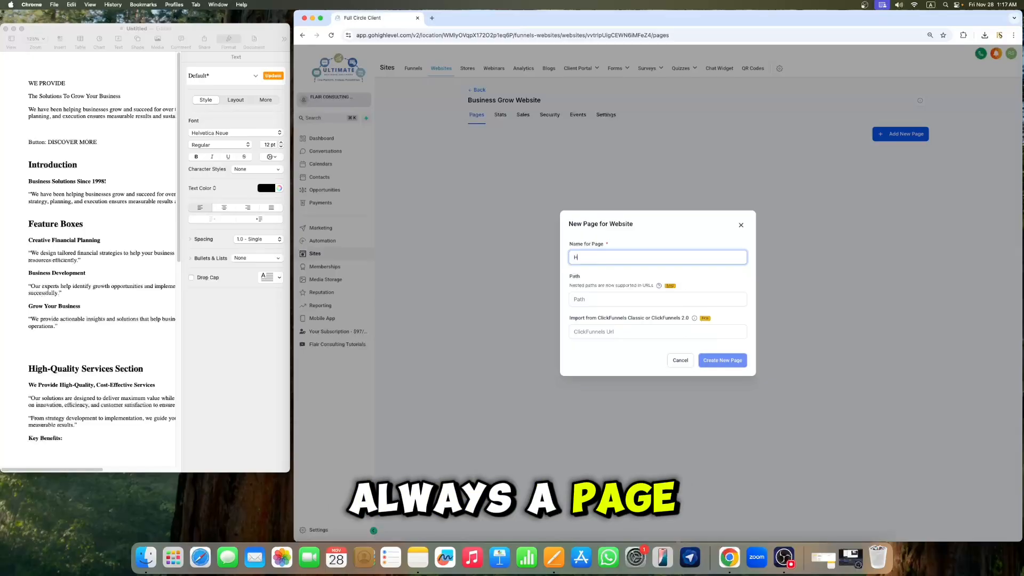
type("ome")
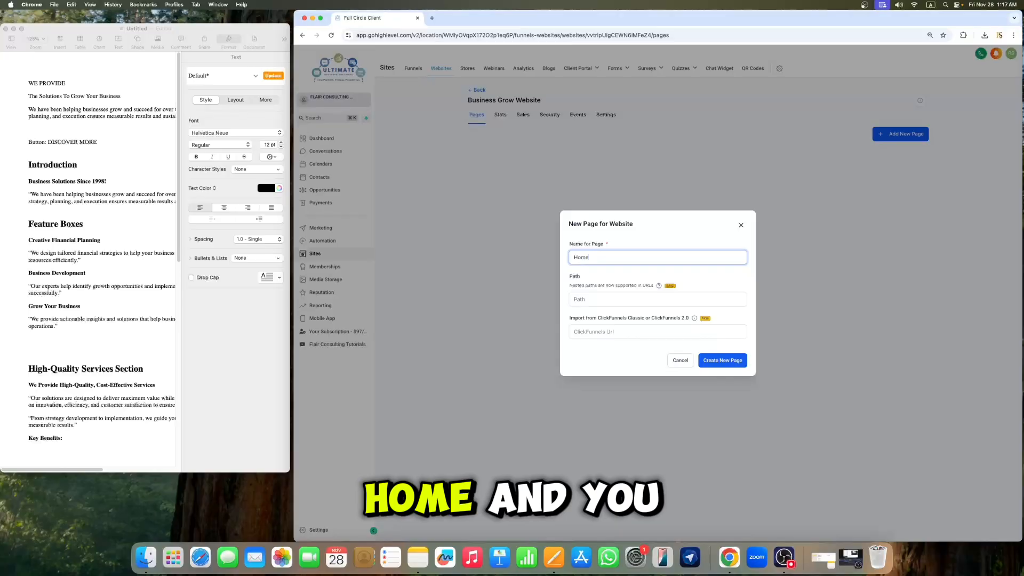
left_click(614, 297)
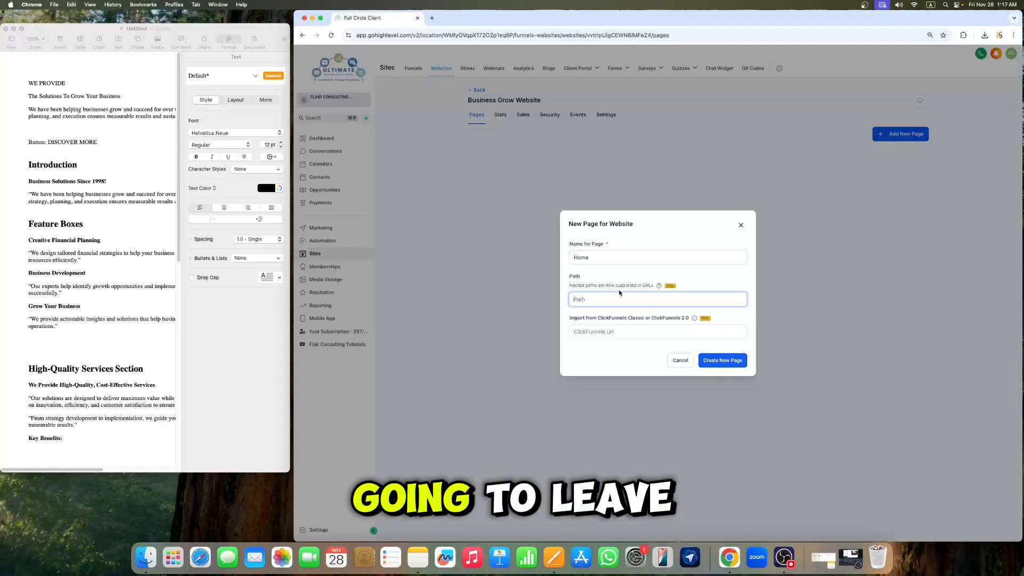
left_click(730, 362)
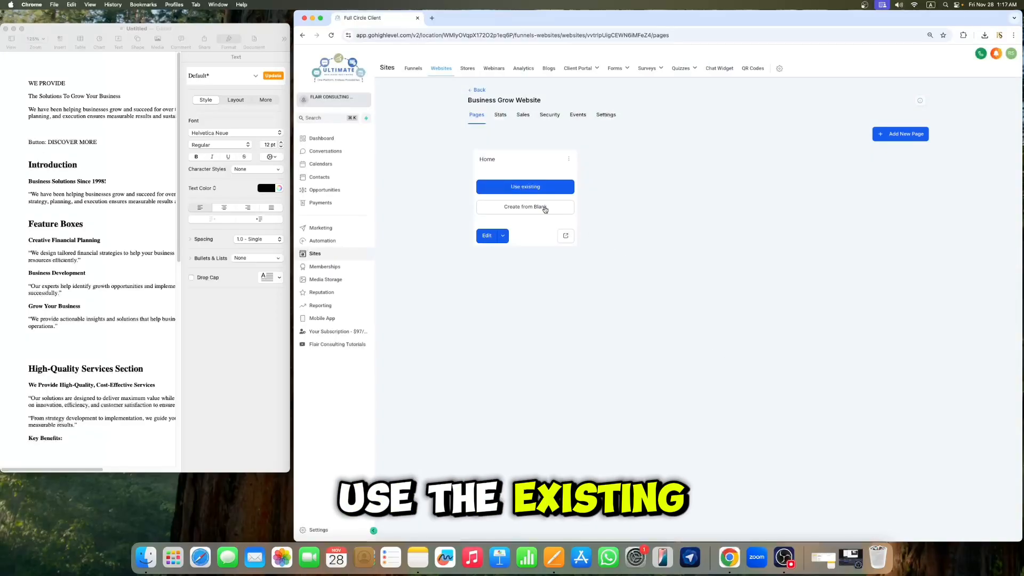
left_click(545, 188)
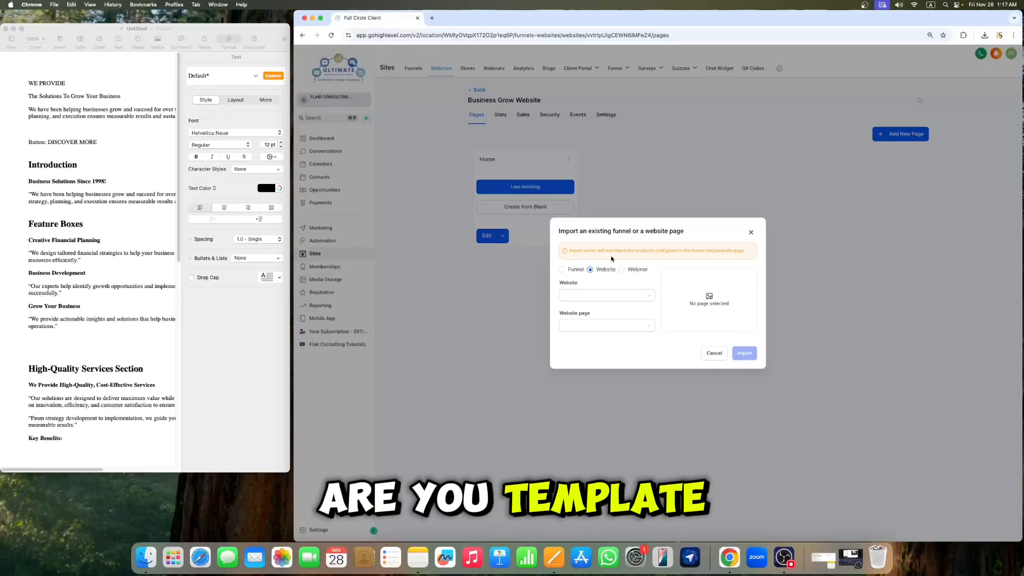
left_click(634, 296)
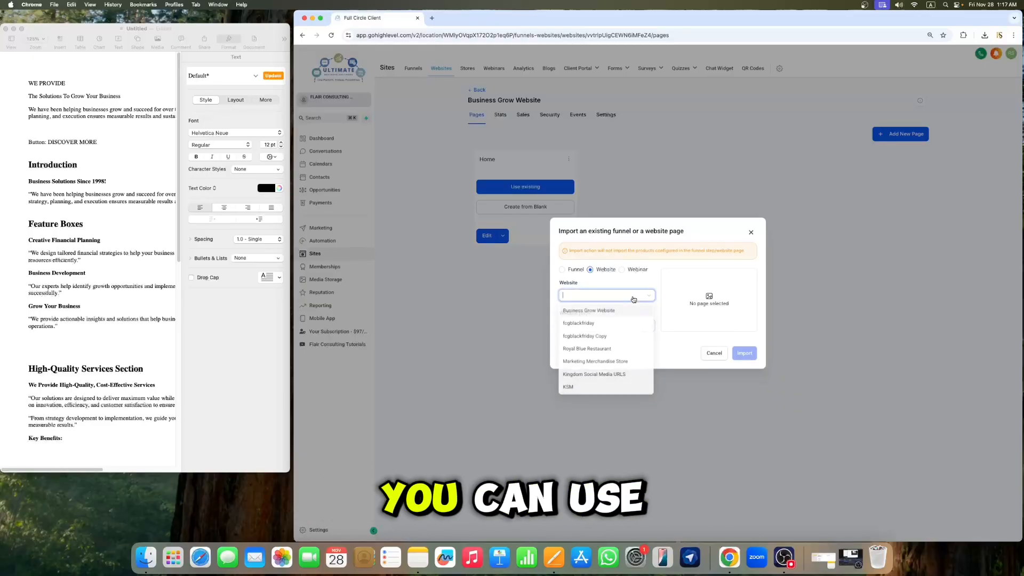
left_click(656, 277)
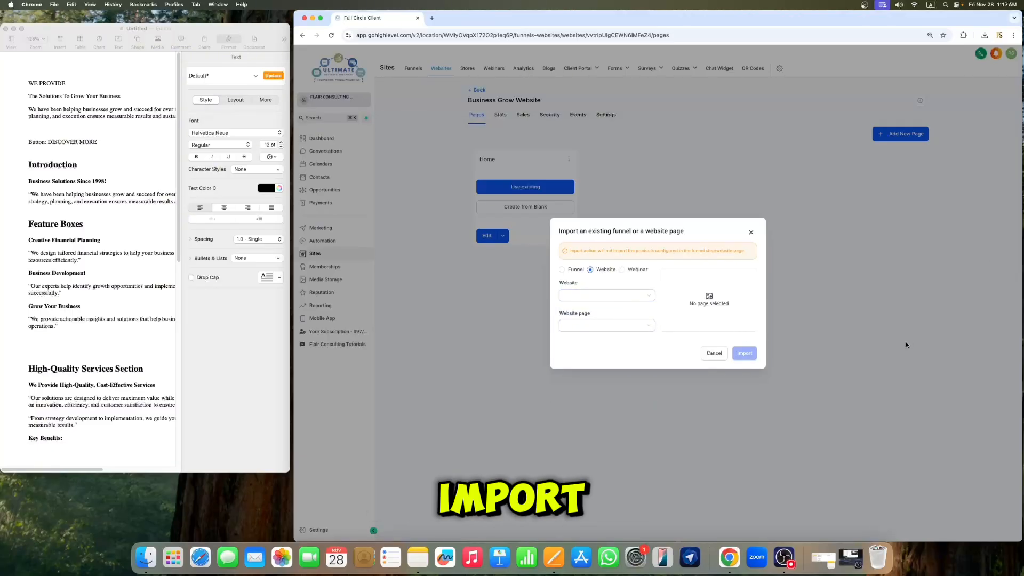
left_click(714, 354)
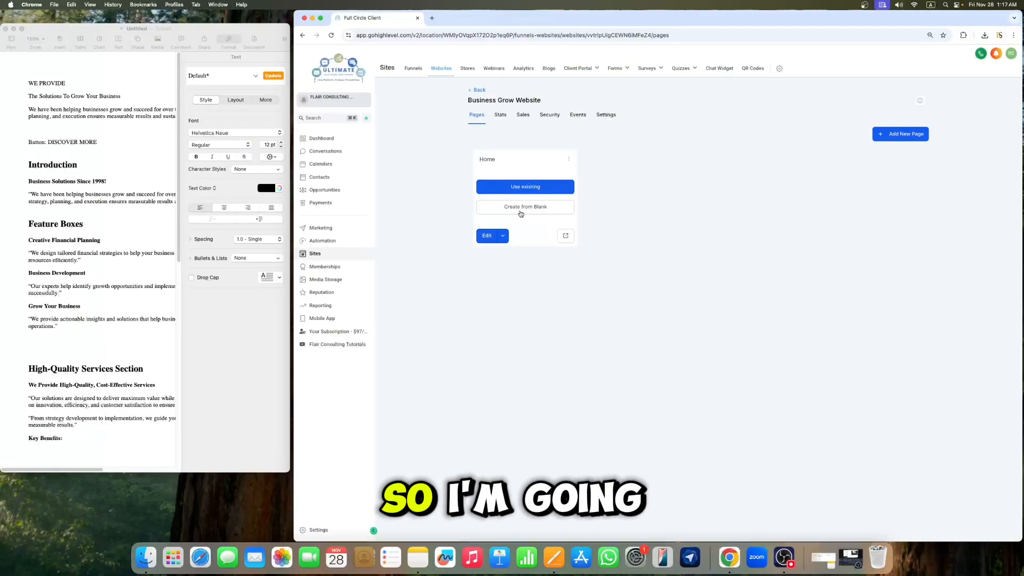
Step: Start the Home page from blank, reopening Business Grow Website from the Websites list to do so
left_click(521, 211)
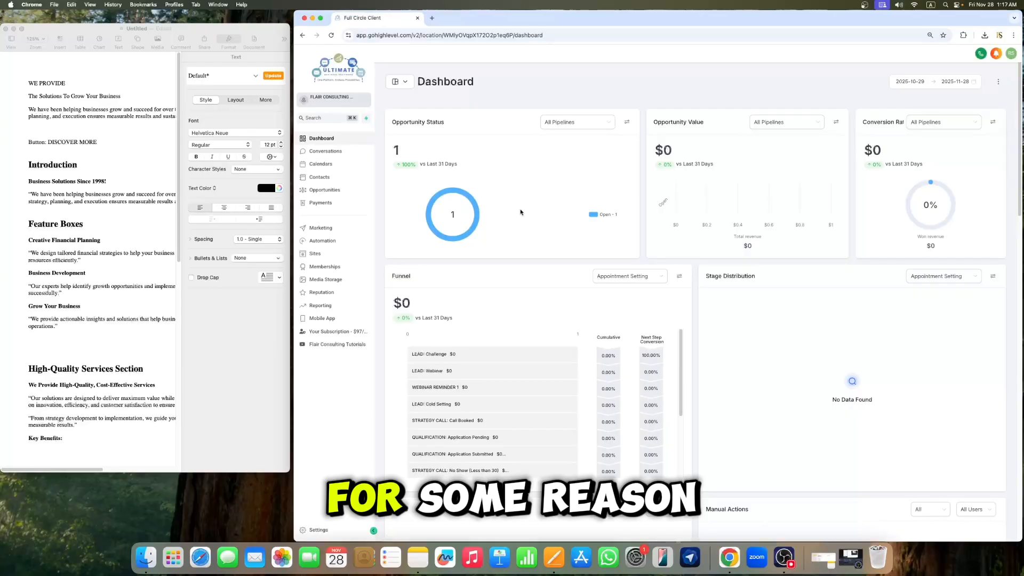
left_click(316, 254)
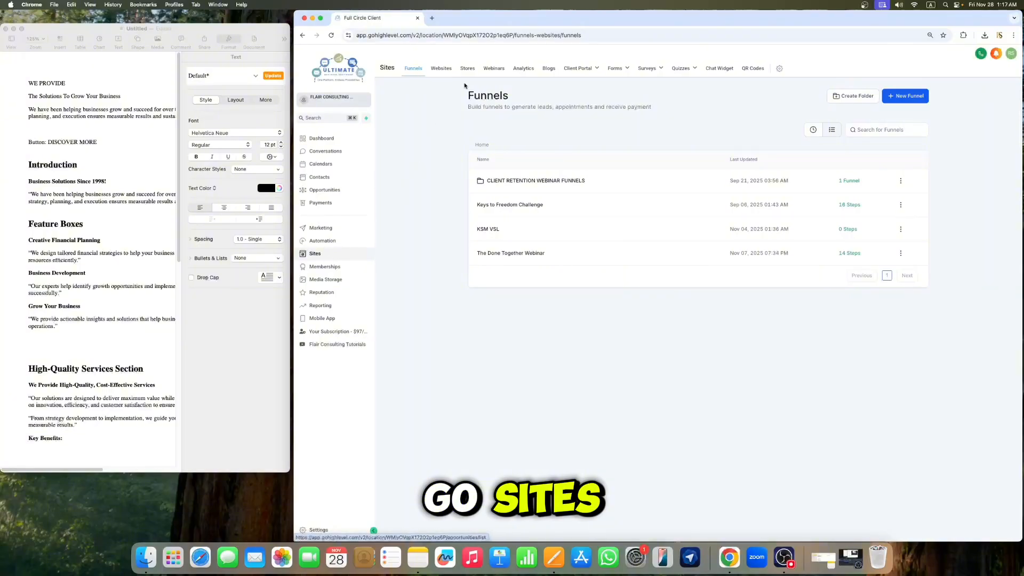
left_click(441, 68)
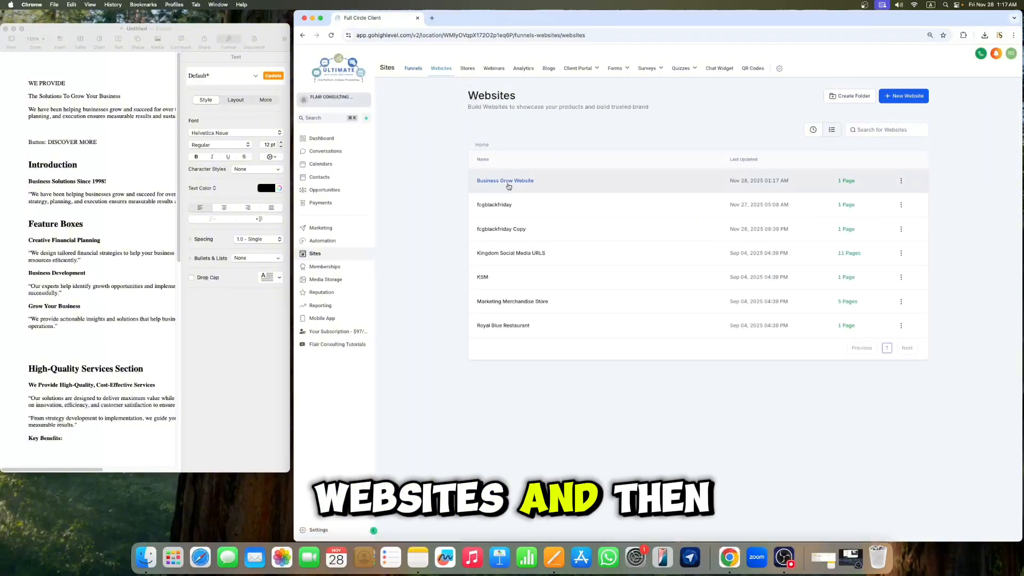
left_click(507, 181)
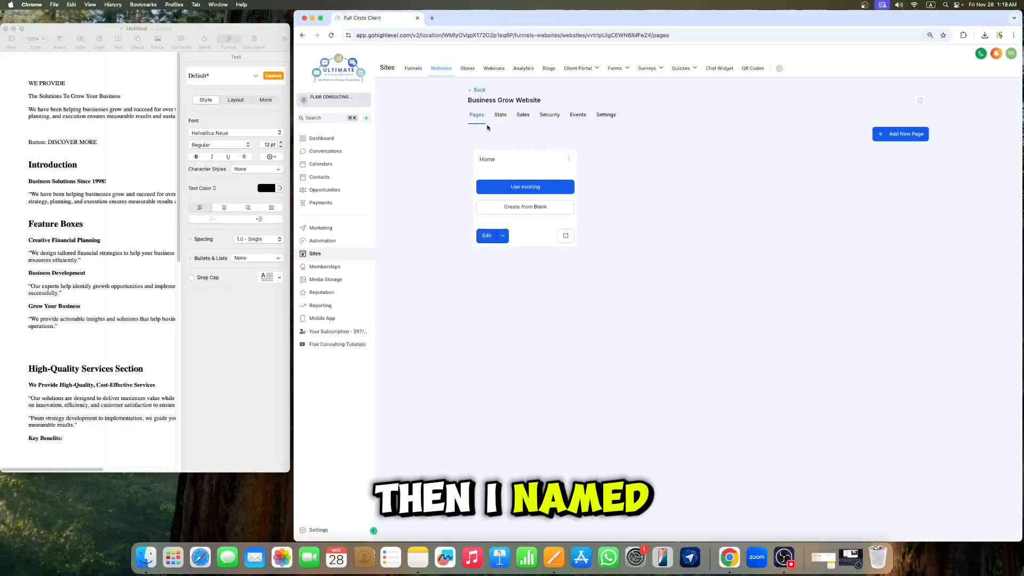
left_click(527, 214)
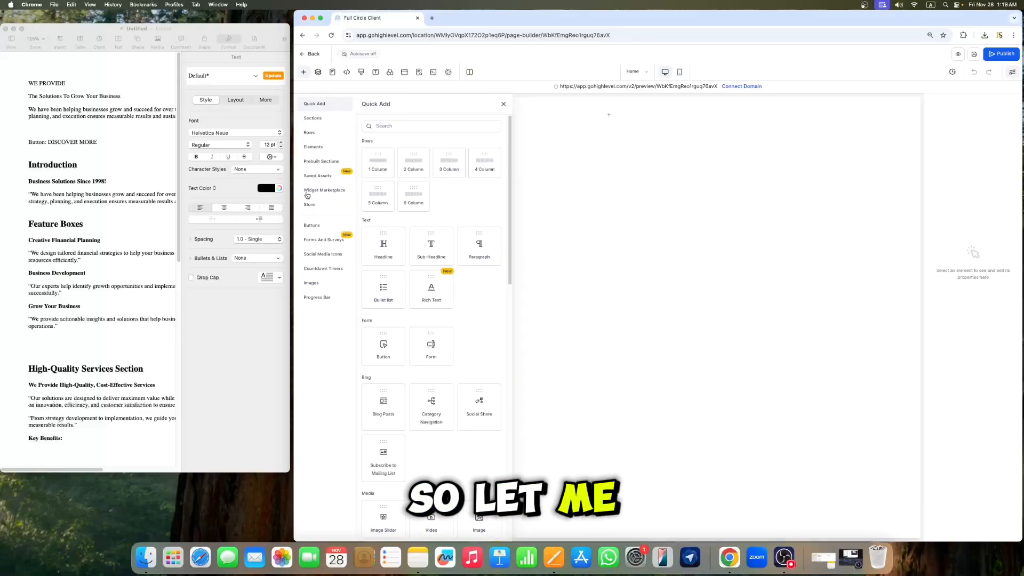
Step: Add a one-column row to the page and drop a Headline element into its column
left_click_drag(378, 164, 569, 144)
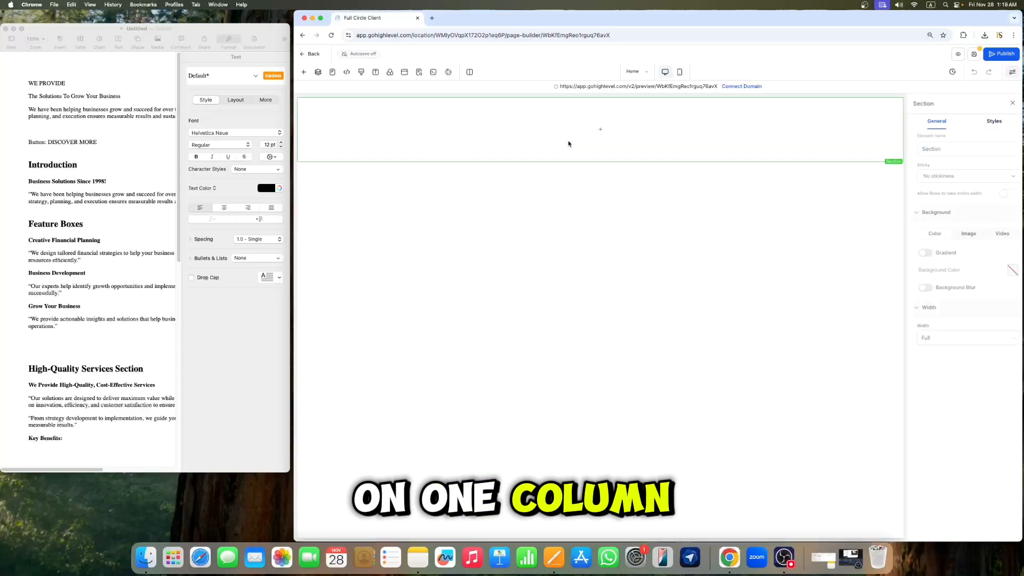
left_click(600, 129)
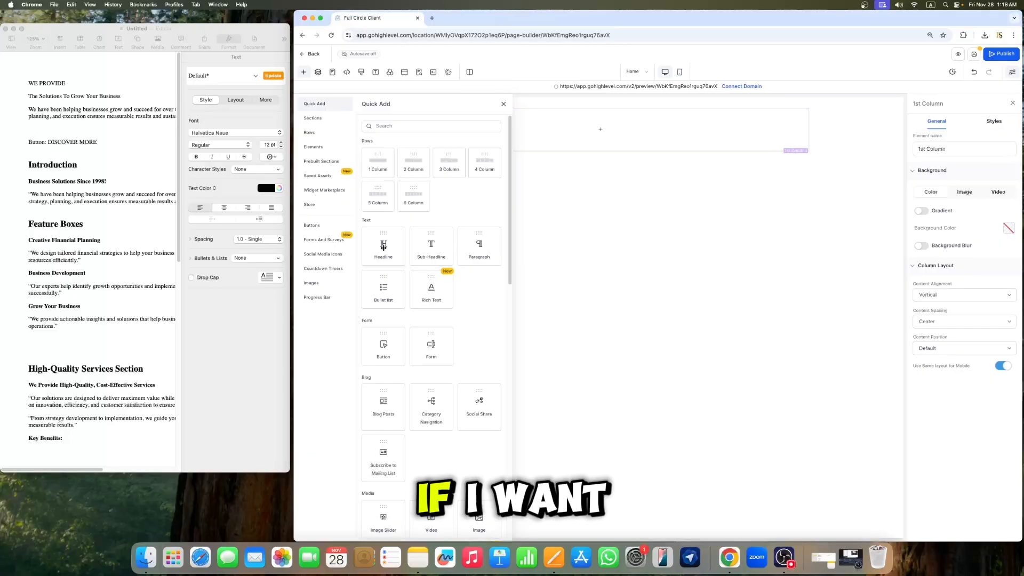
left_click_drag(383, 246, 612, 142)
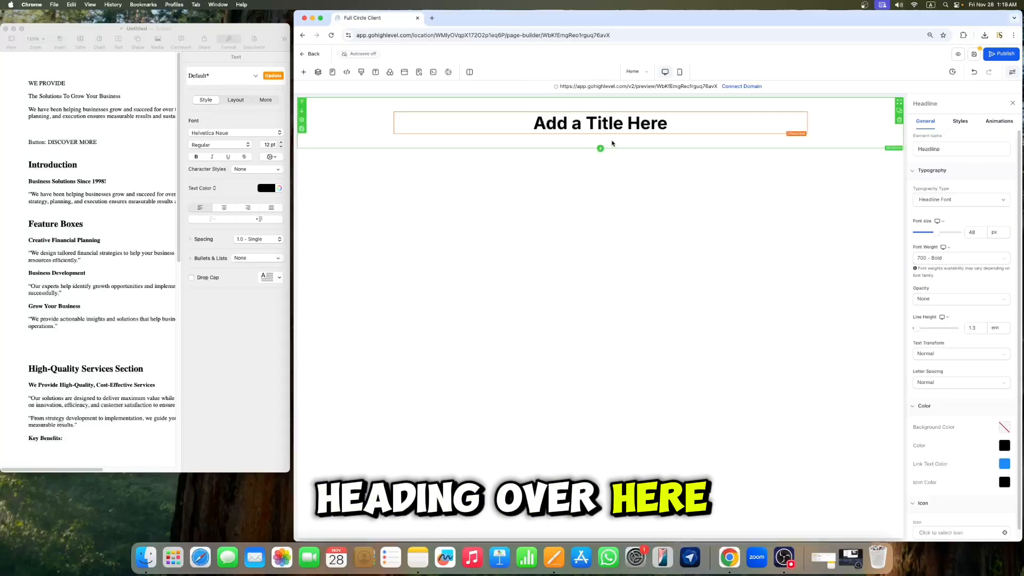
Step: Replace the headline text with the channel owner's name followed by "Youtube"
triple_click(667, 124)
key("BackSpace")
type("Ra")
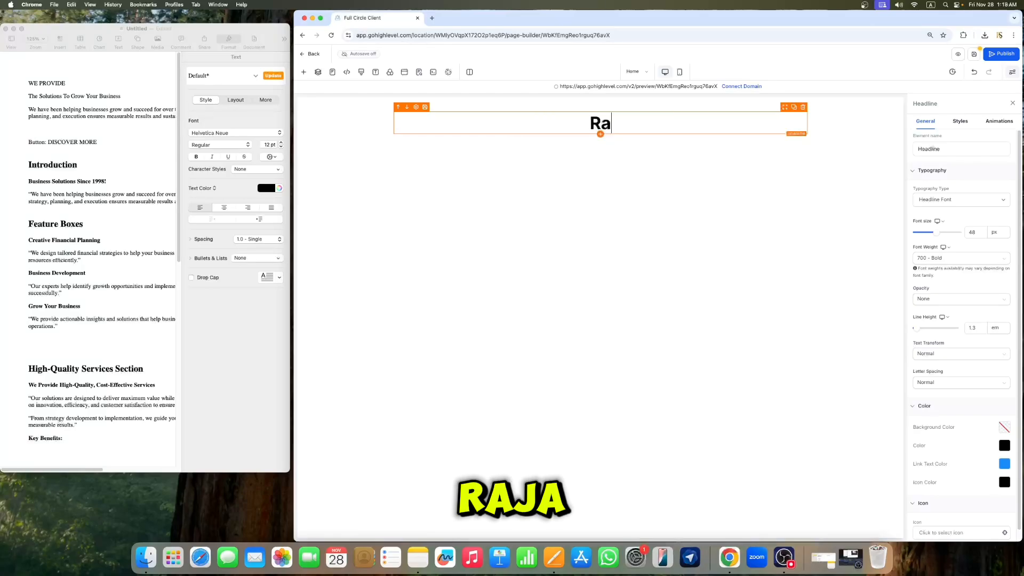
type("ja Sa")
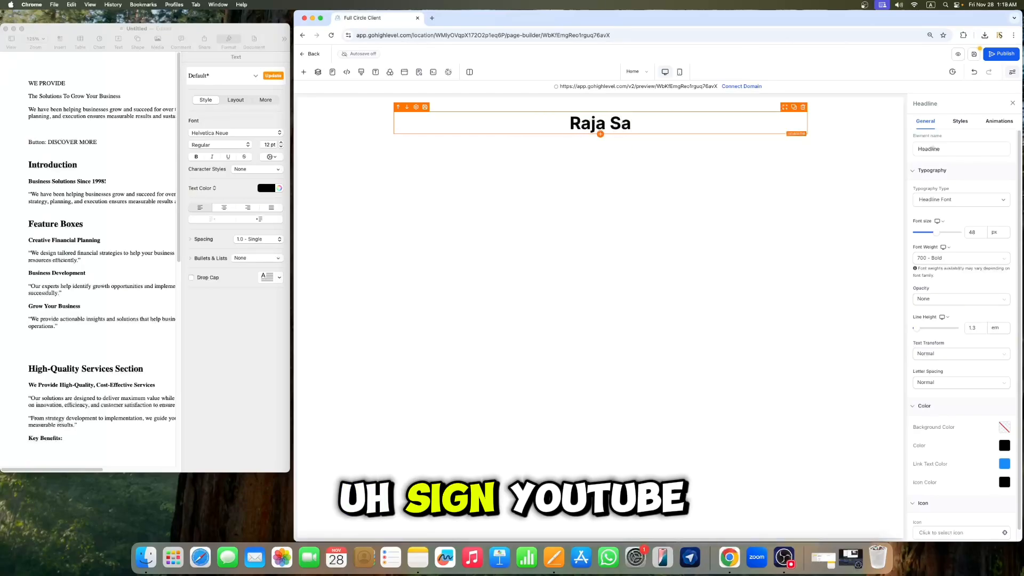
type("in Ypo")
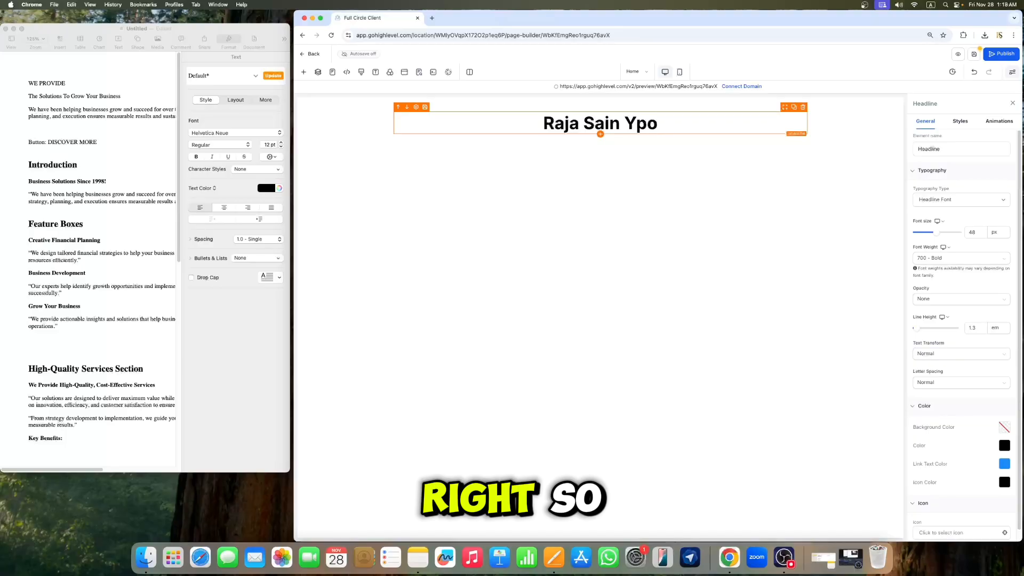
key("BackSpace")
key("BackSpace")
type("outube")
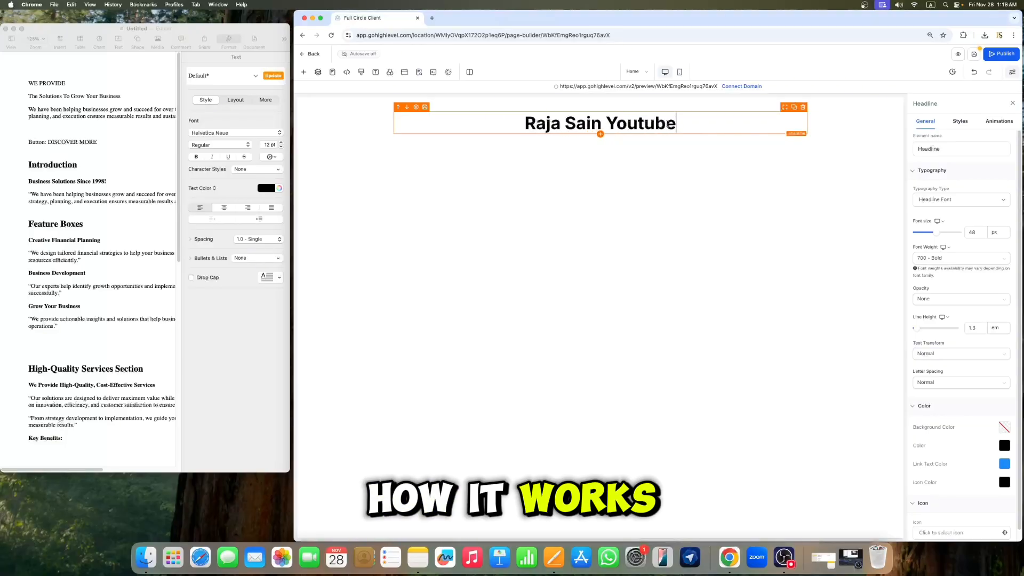
Step: Add a Paragraph element below the headline
left_click(304, 72)
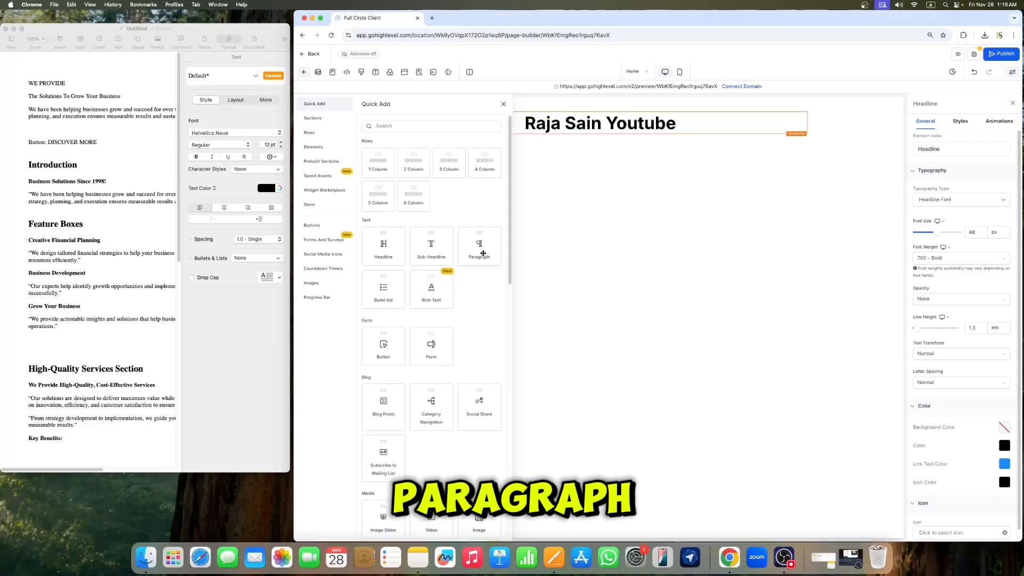
left_click_drag(483, 254, 624, 136)
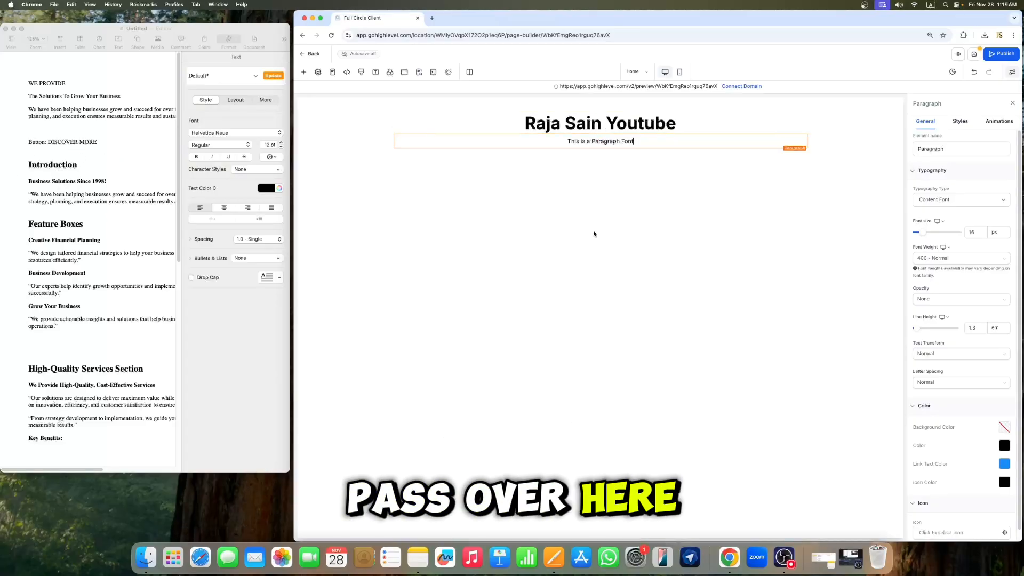
Step: Add an Image element below the paragraph
left_click(304, 74)
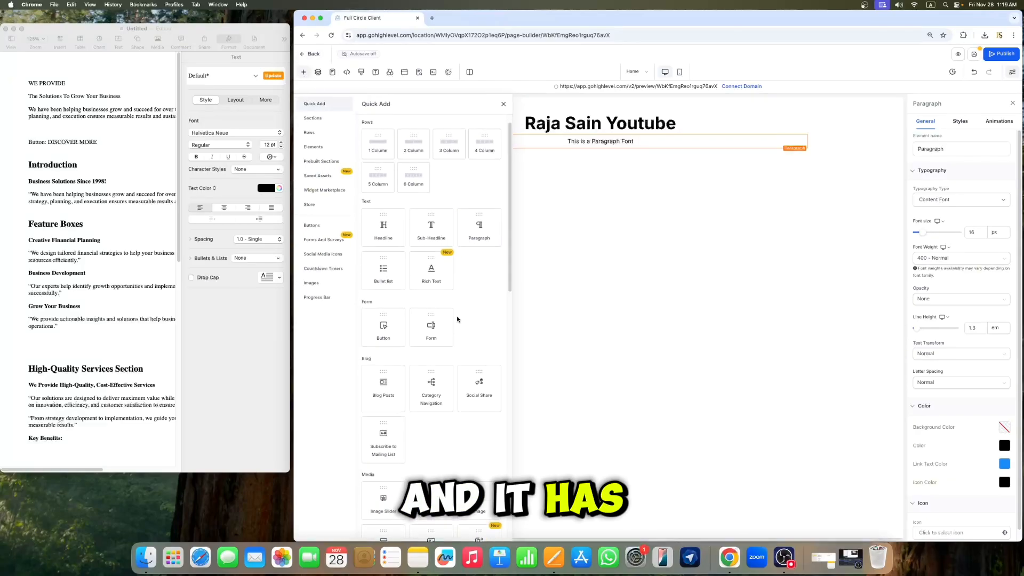
scroll(457, 319, "down", 1)
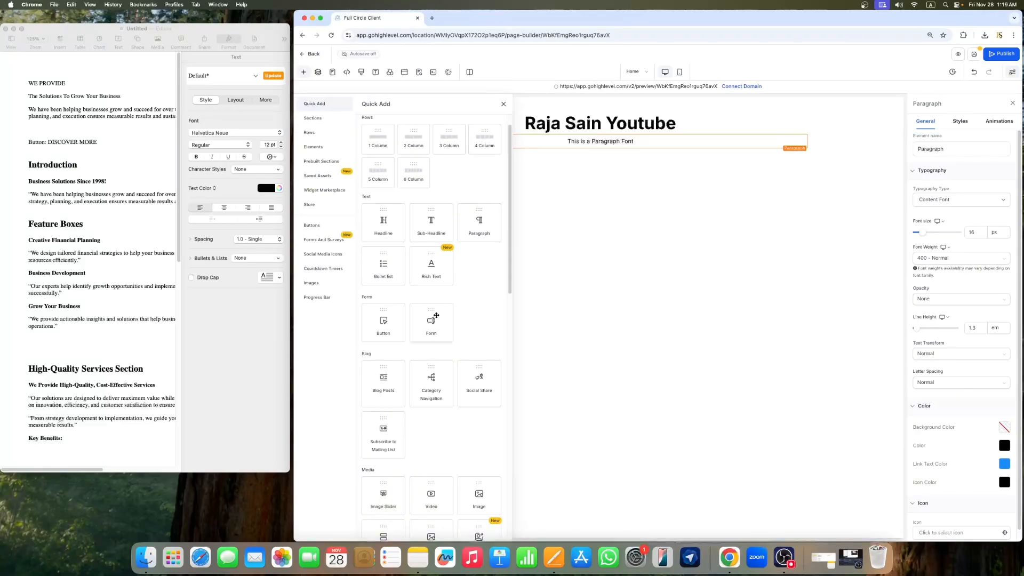
scroll(427, 358, "down", 5)
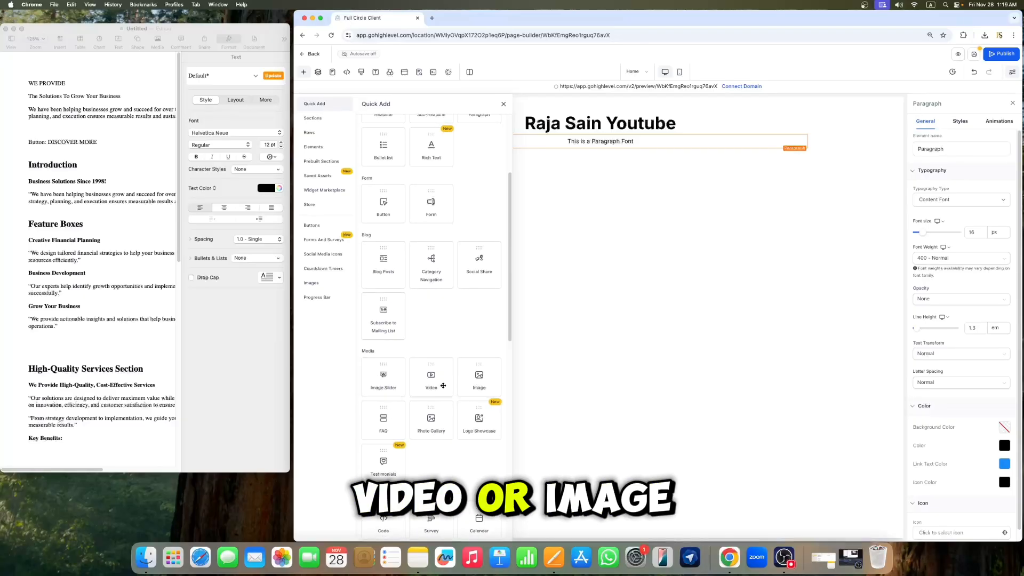
left_click_drag(479, 376, 613, 160)
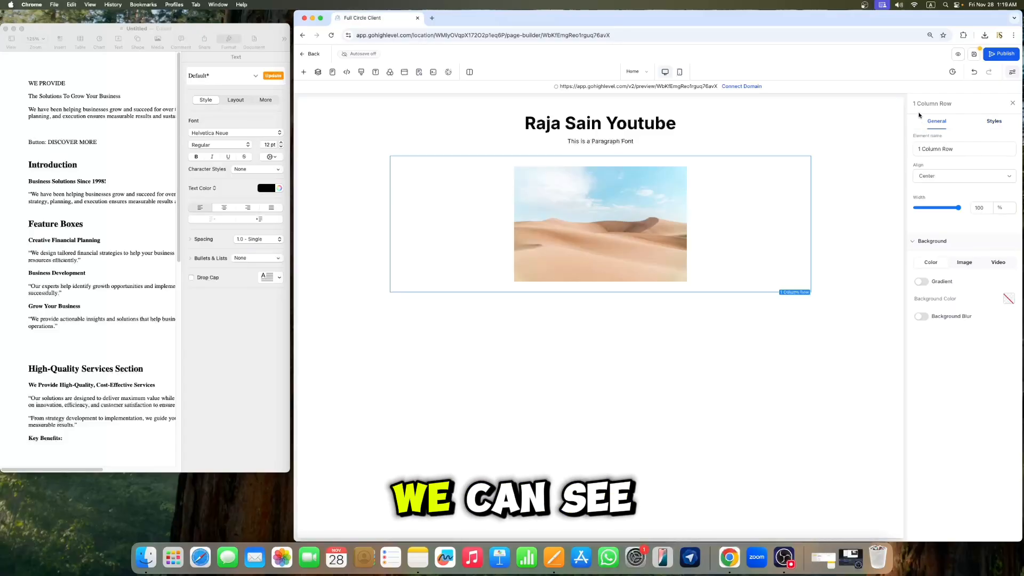
Step: Delete the whole section holding the headline, paragraph and image
left_click(827, 133)
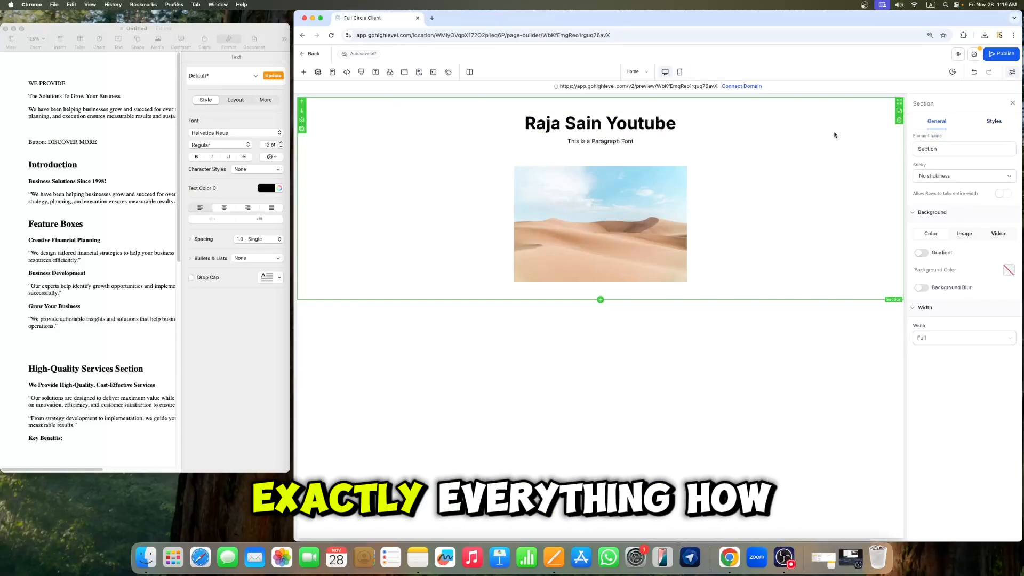
left_click(899, 122)
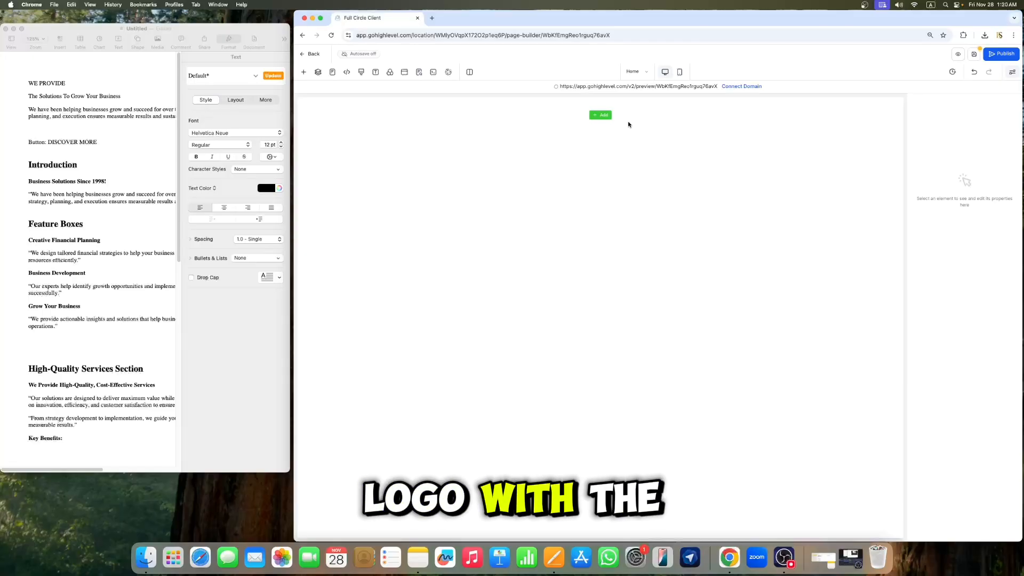
Step: Add a new section with a one-column row to the empty page
left_click(600, 115)
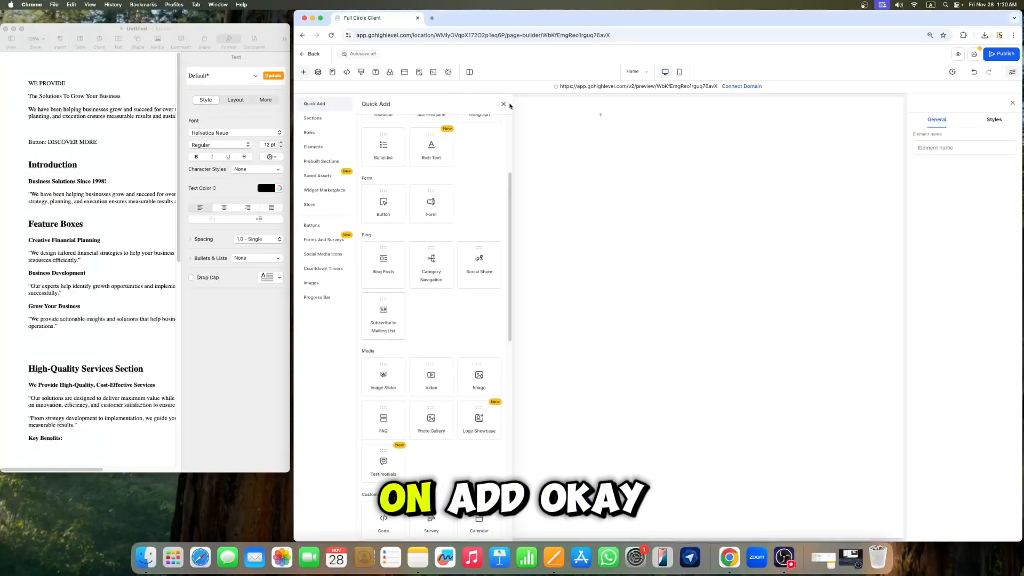
left_click(600, 115)
left_click(601, 118)
scroll(432, 203, "up", 5)
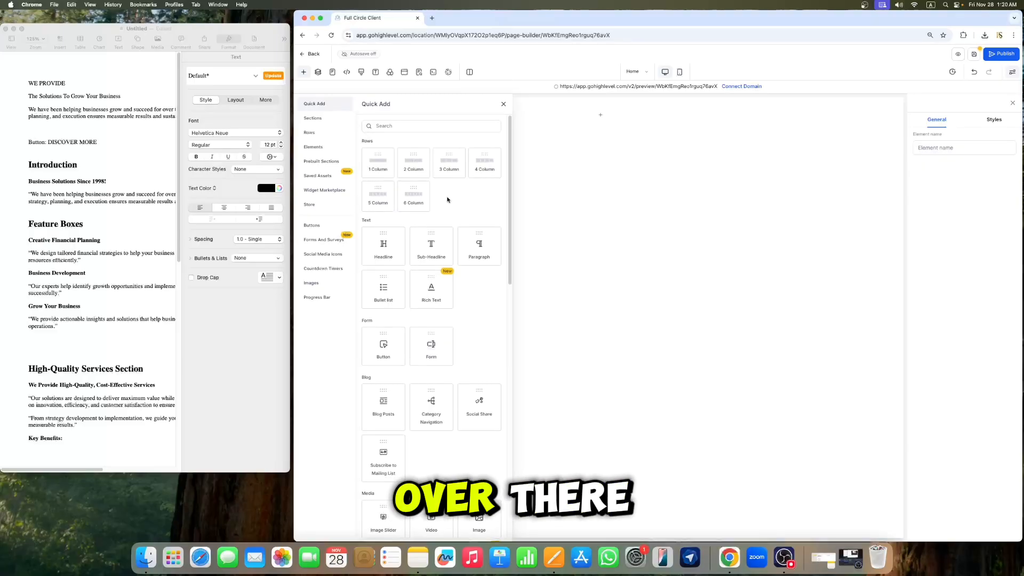
left_click(378, 164)
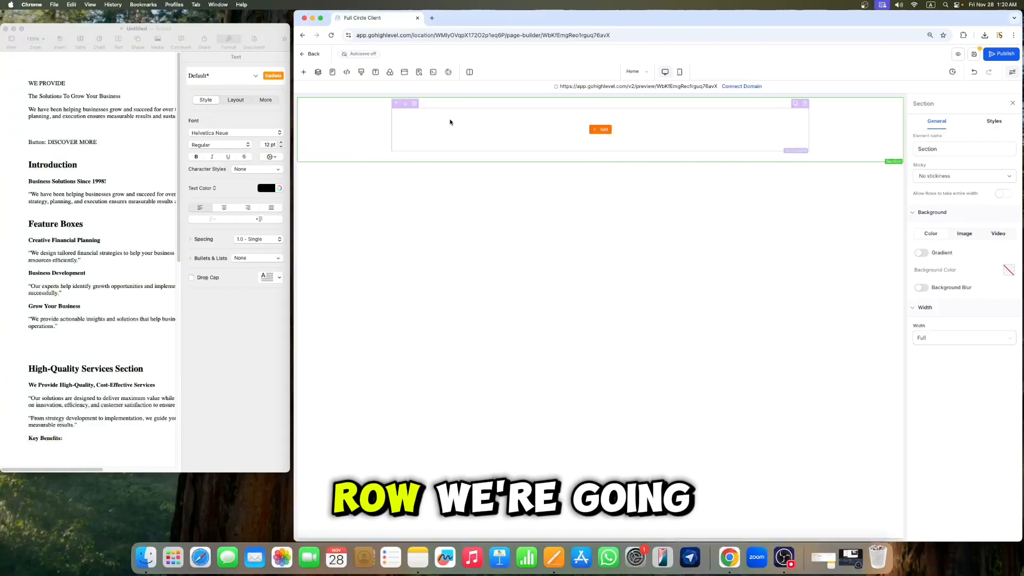
Step: Search the elements for "nav" and drop a Navigation Menu into the new row's column
left_click(602, 131)
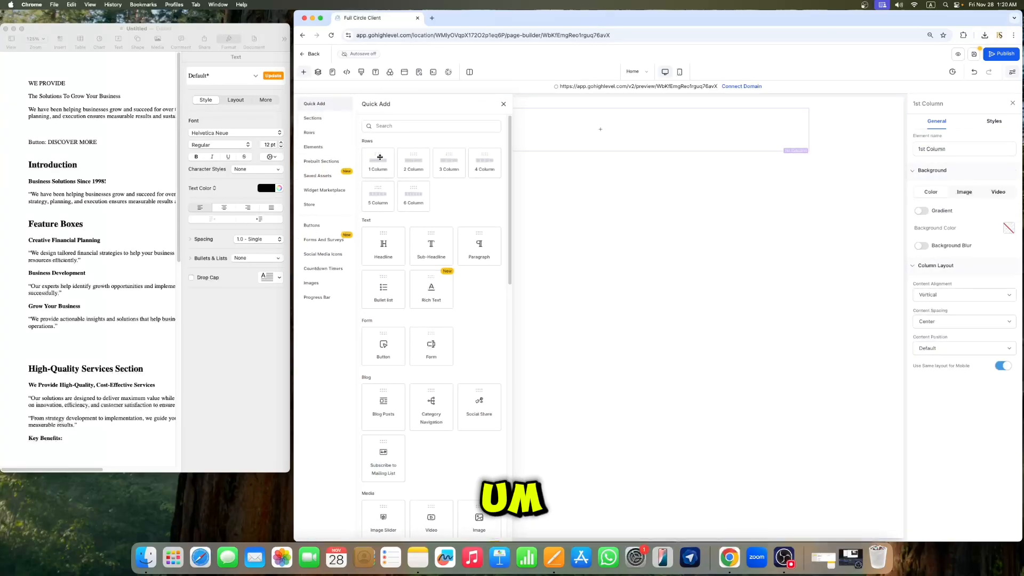
left_click(412, 127)
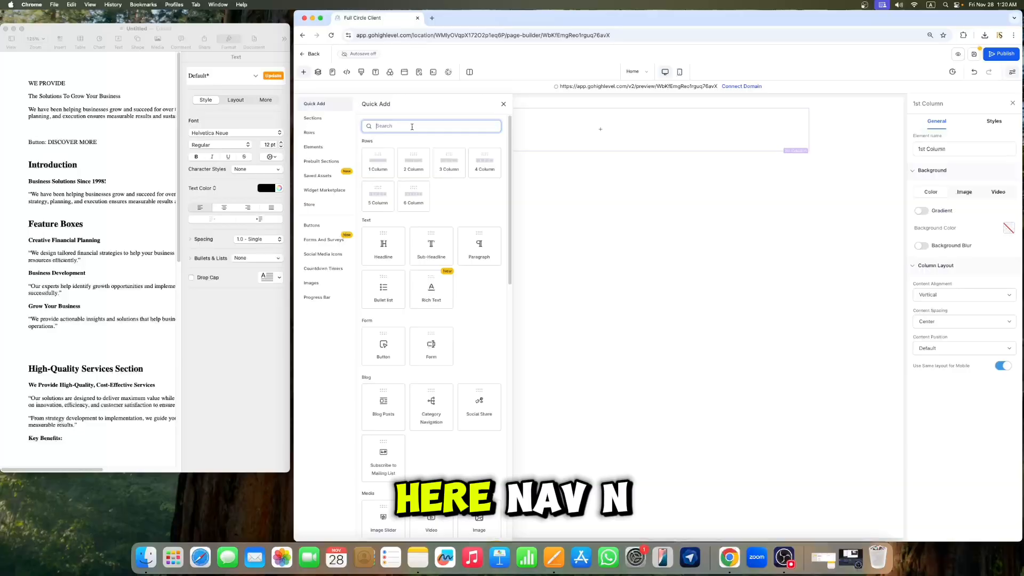
type("nav")
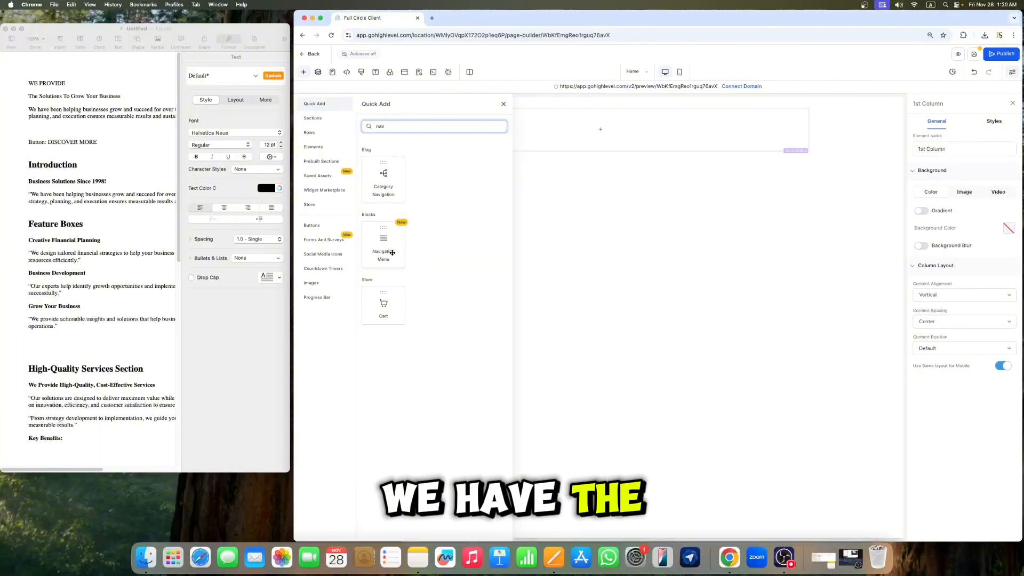
left_click_drag(392, 252, 504, 134)
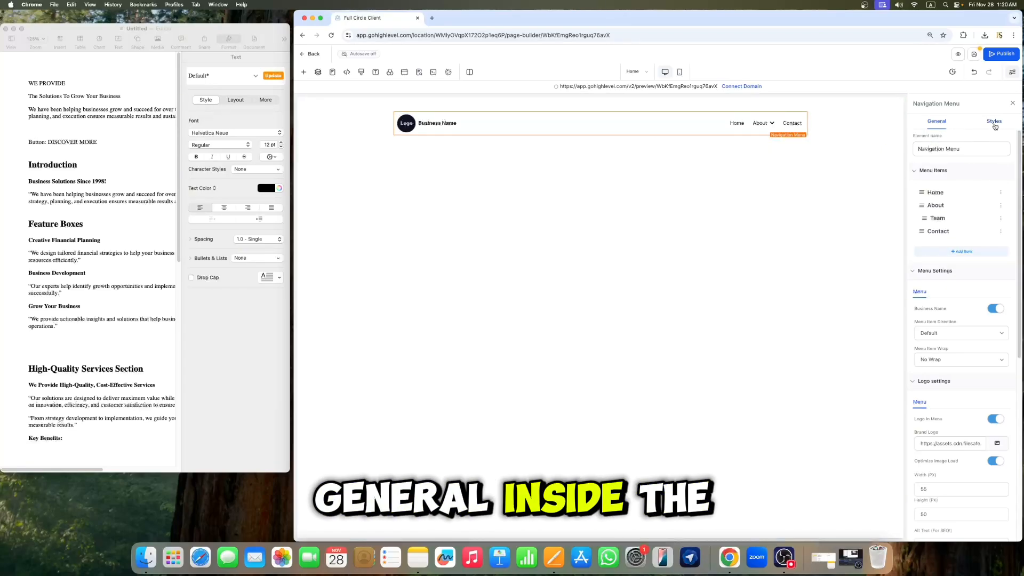
Step: Delete the About and Contact items from the navigation menu's menu items
scroll(979, 291, "down", 10)
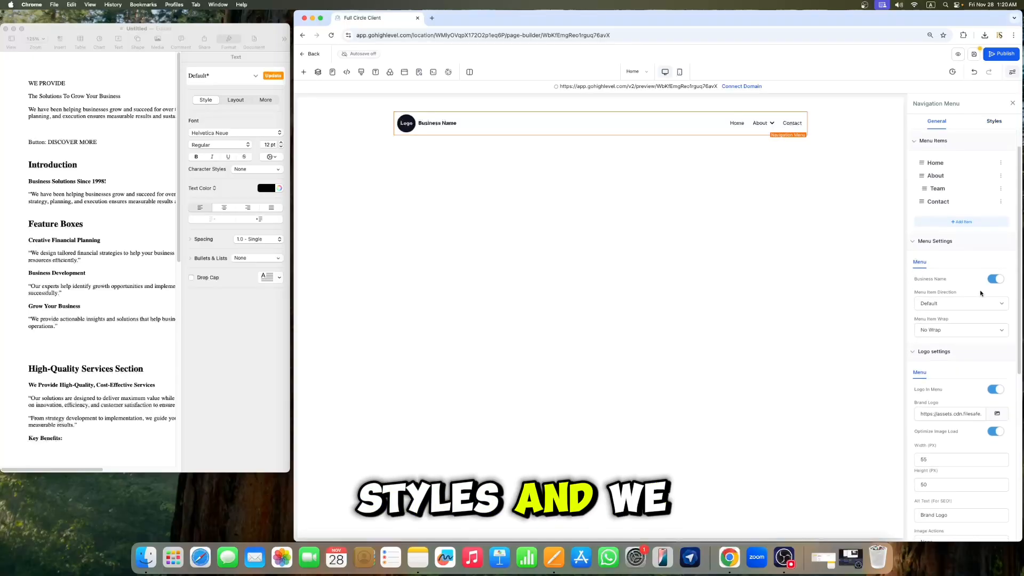
scroll(980, 283, "up", 10)
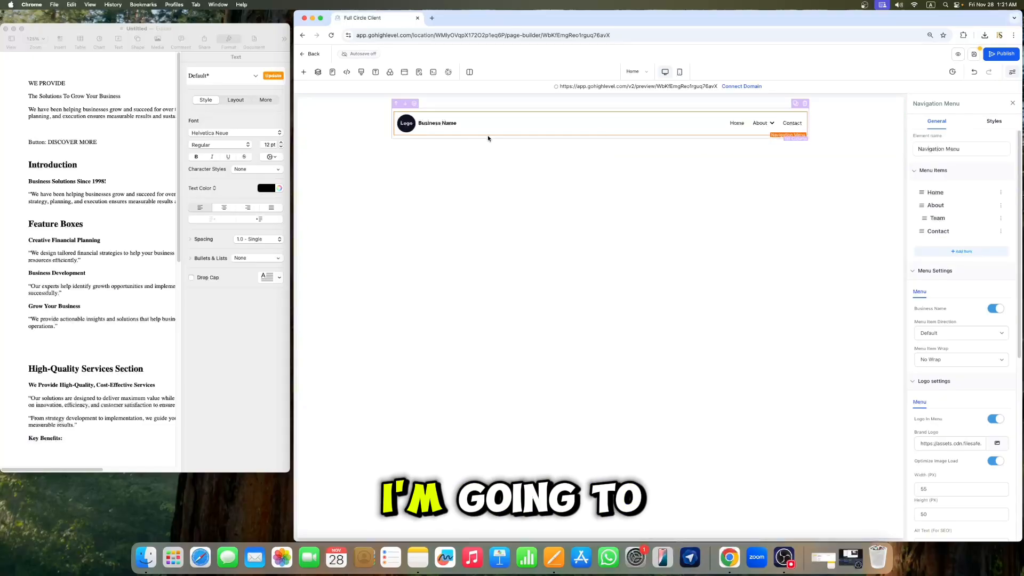
left_click(479, 124)
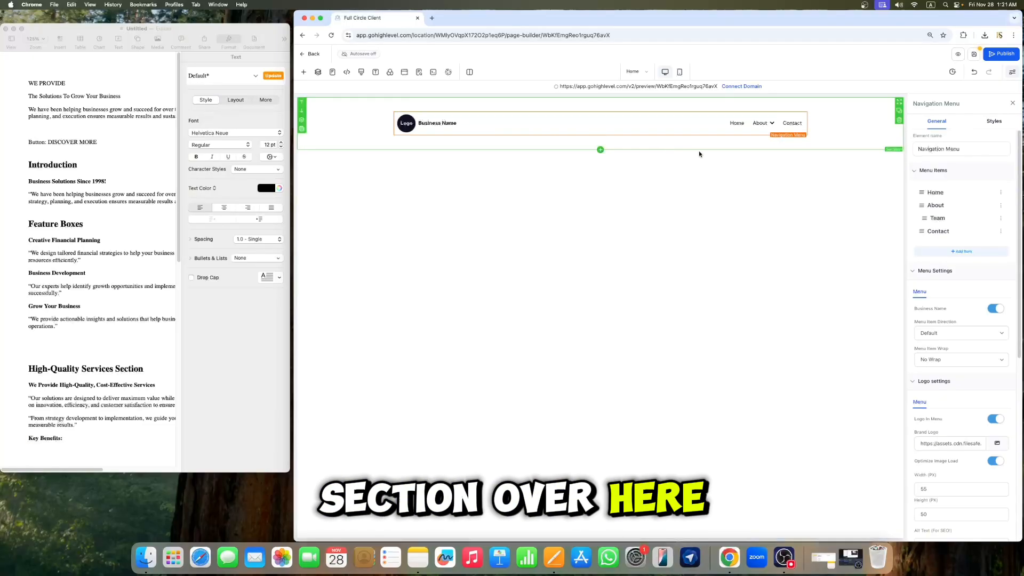
left_click(1002, 207)
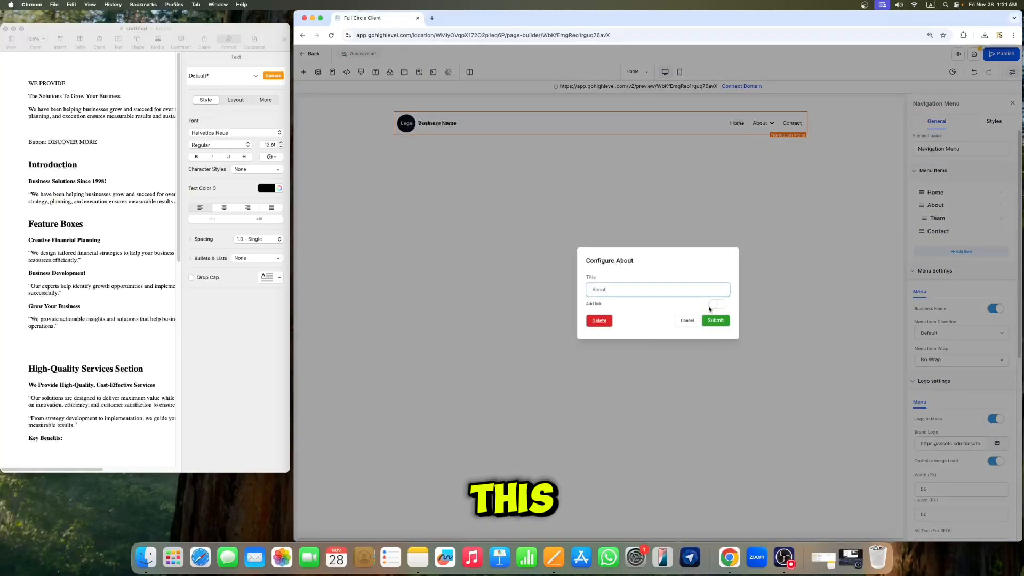
left_click(597, 321)
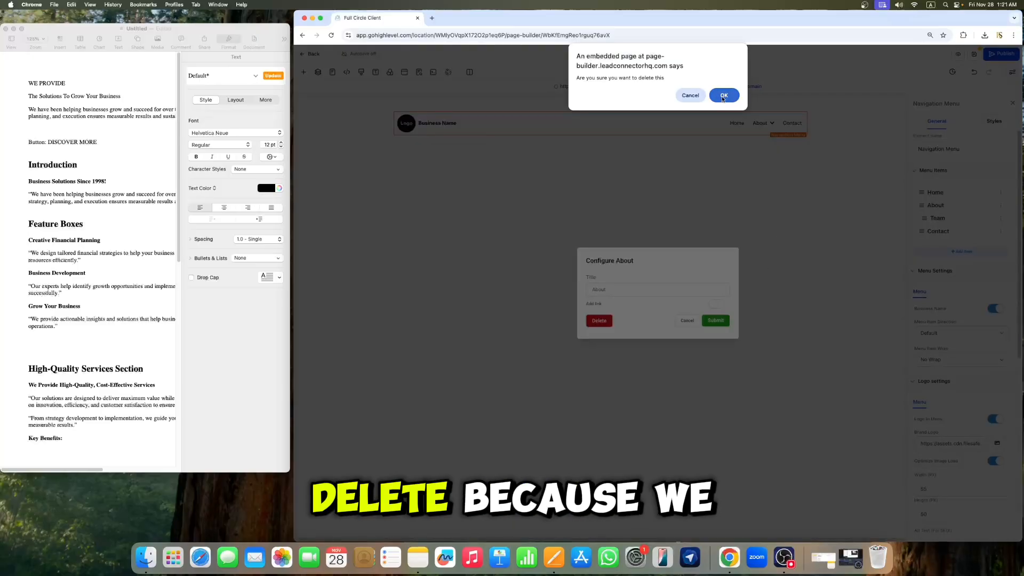
left_click(723, 89)
left_click(1000, 205)
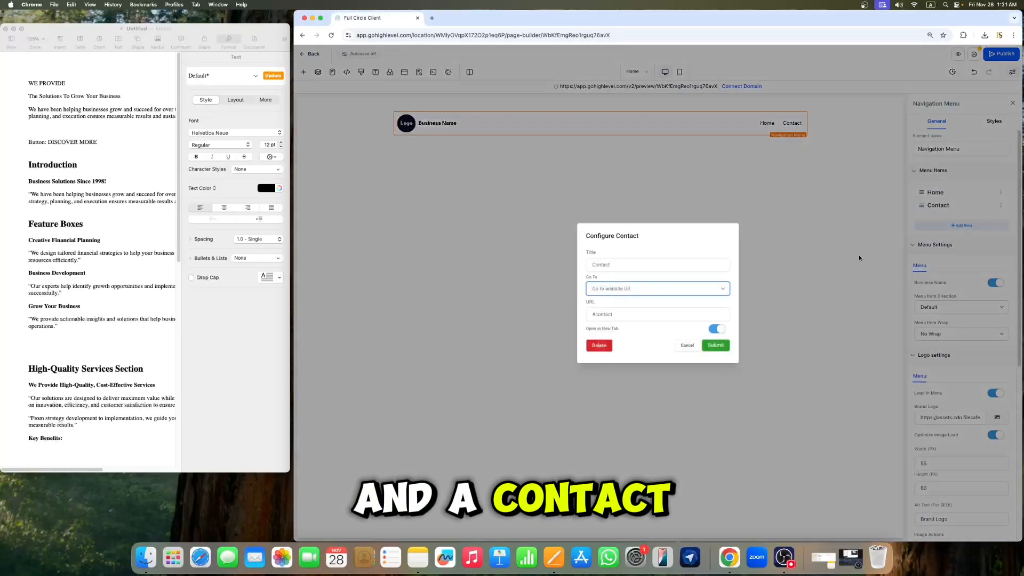
left_click(609, 348)
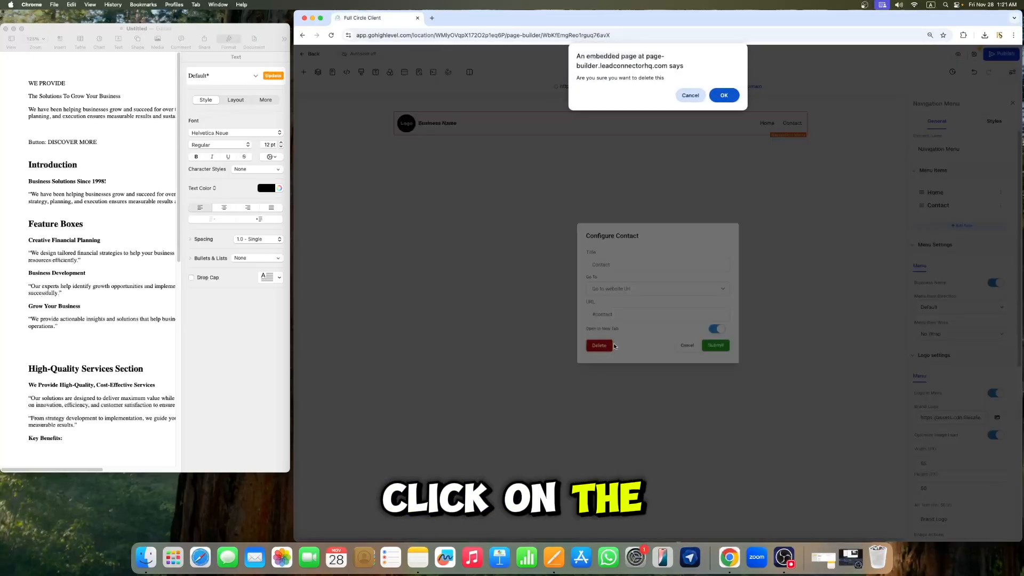
left_click(732, 97)
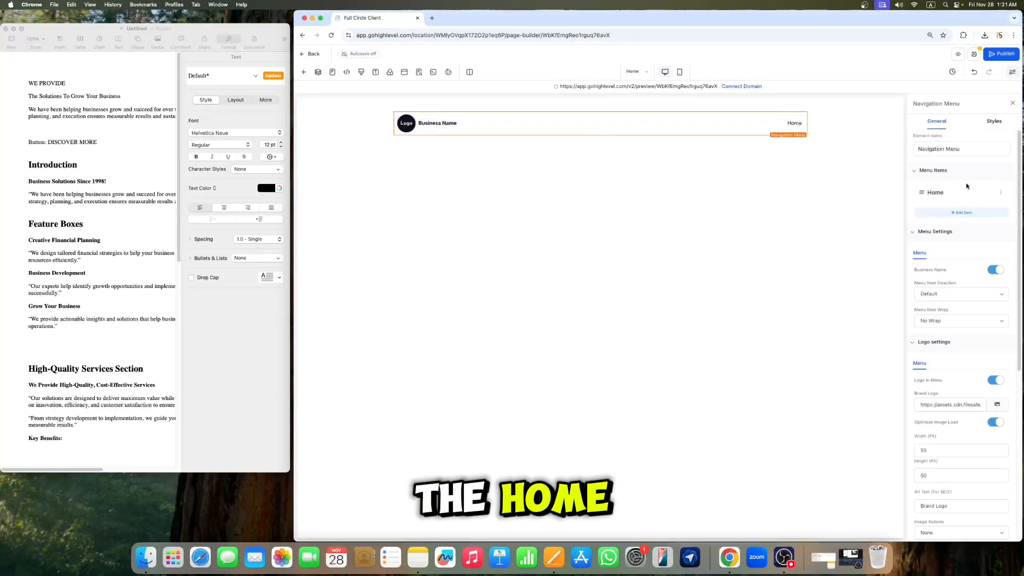
Step: Link the Home menu item to the Home page and turn off opening it in a new tab
left_click(1002, 193)
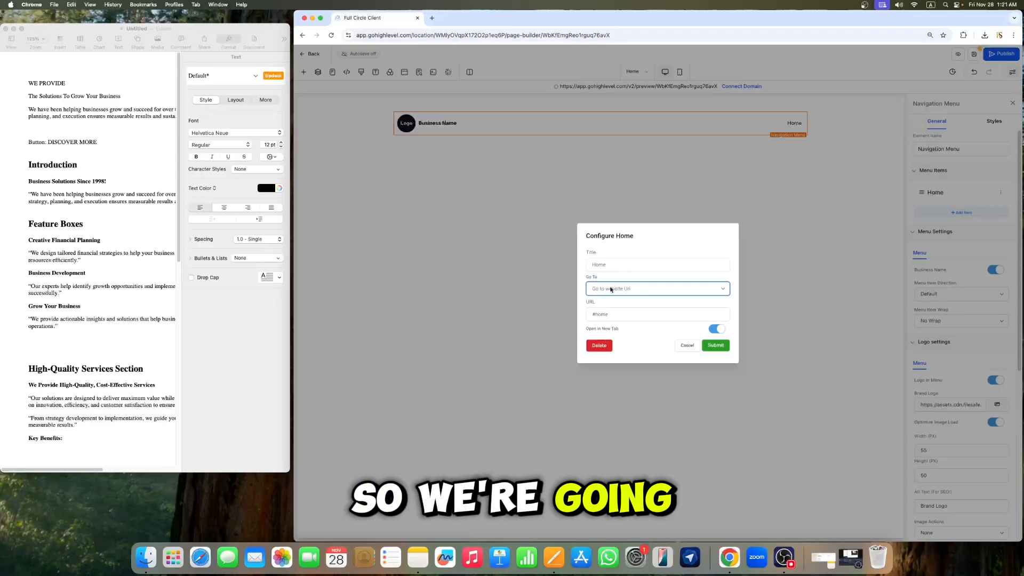
left_click(638, 289)
left_click(621, 297)
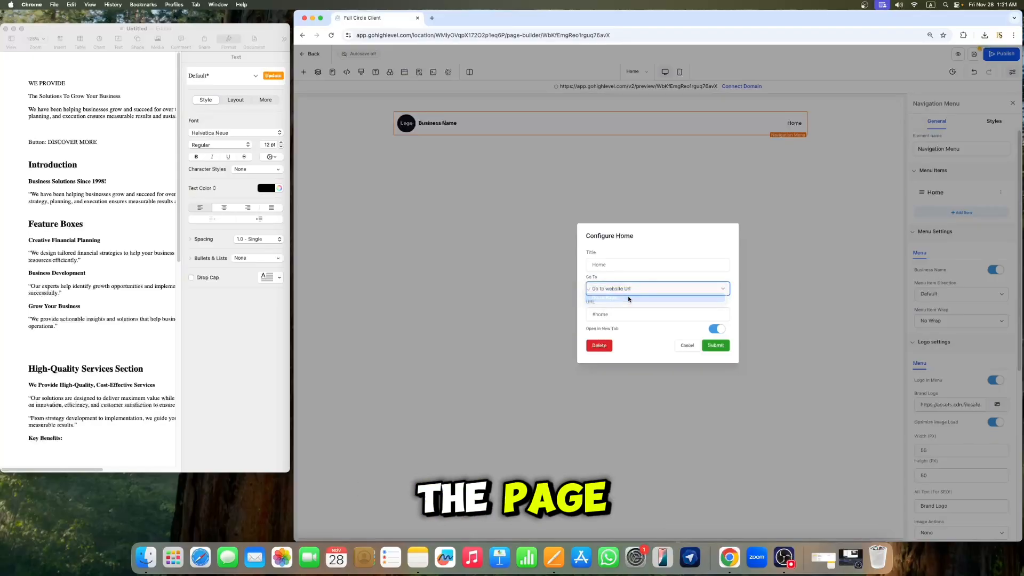
left_click(624, 315)
left_click(613, 315)
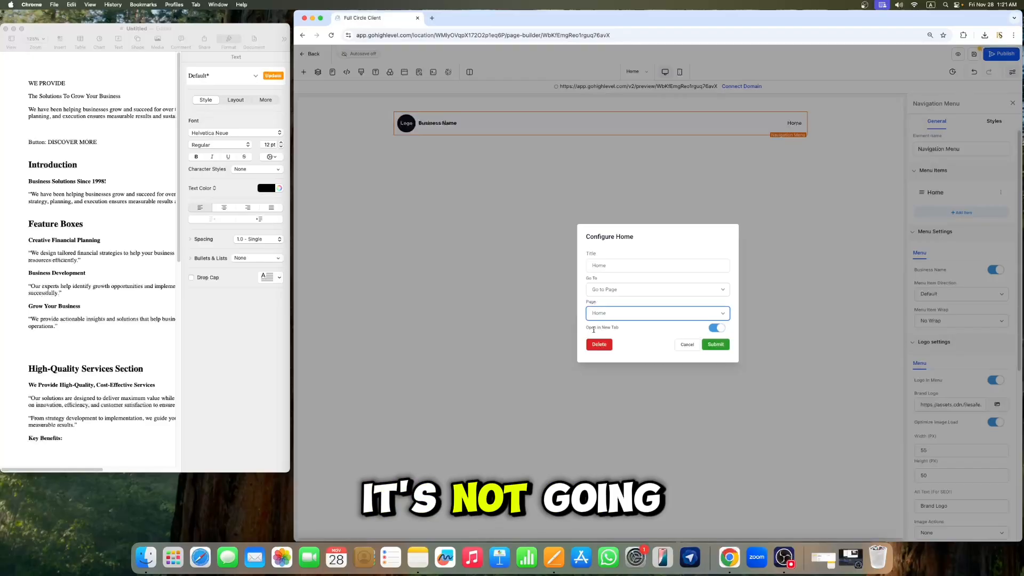
left_click(716, 332)
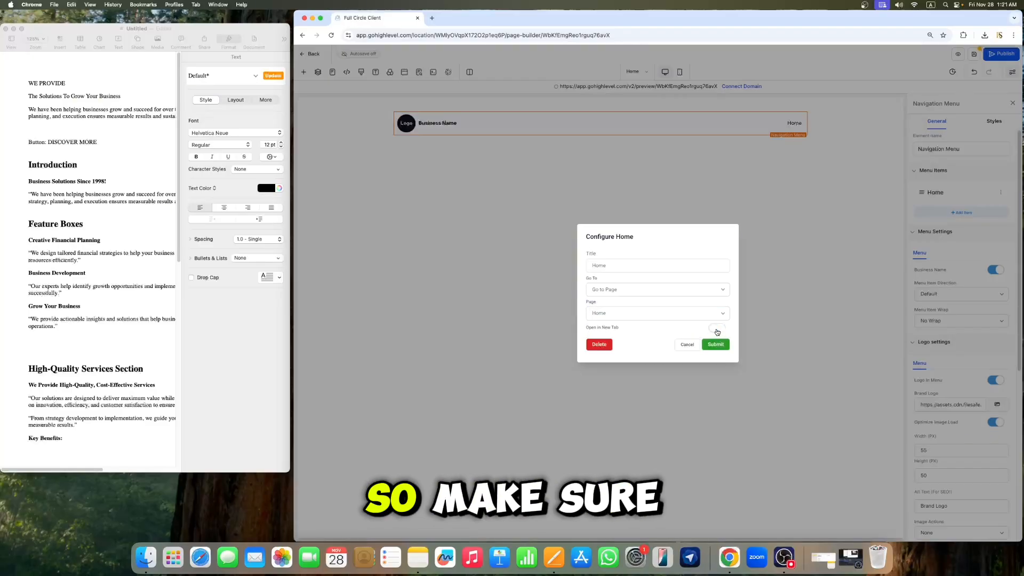
left_click(715, 343)
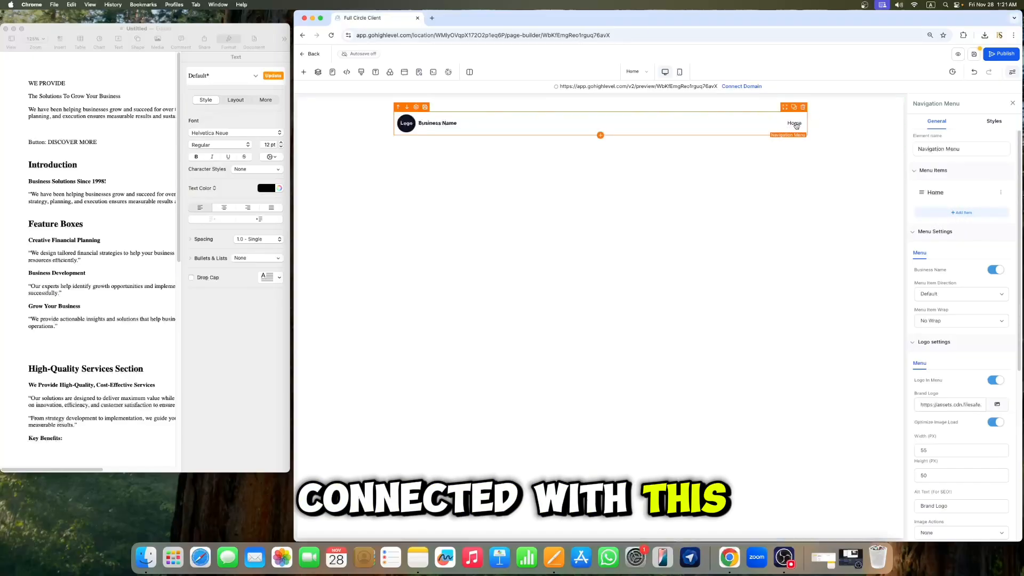
Step: Replace the brand logo's alt text in the navigation menu settings with the owner's name
scroll(957, 286, "down", 1)
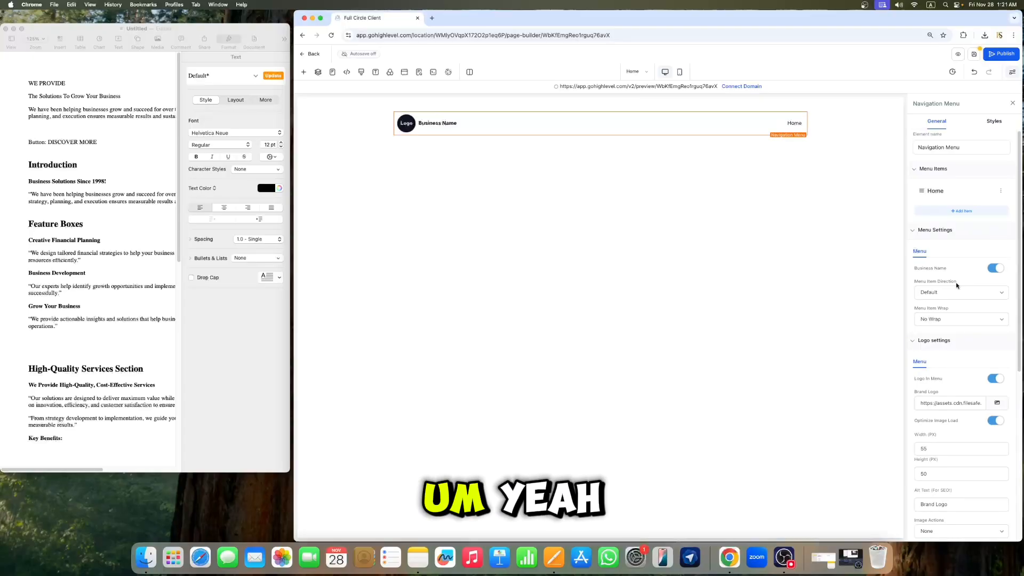
scroll(959, 285, "down", 3)
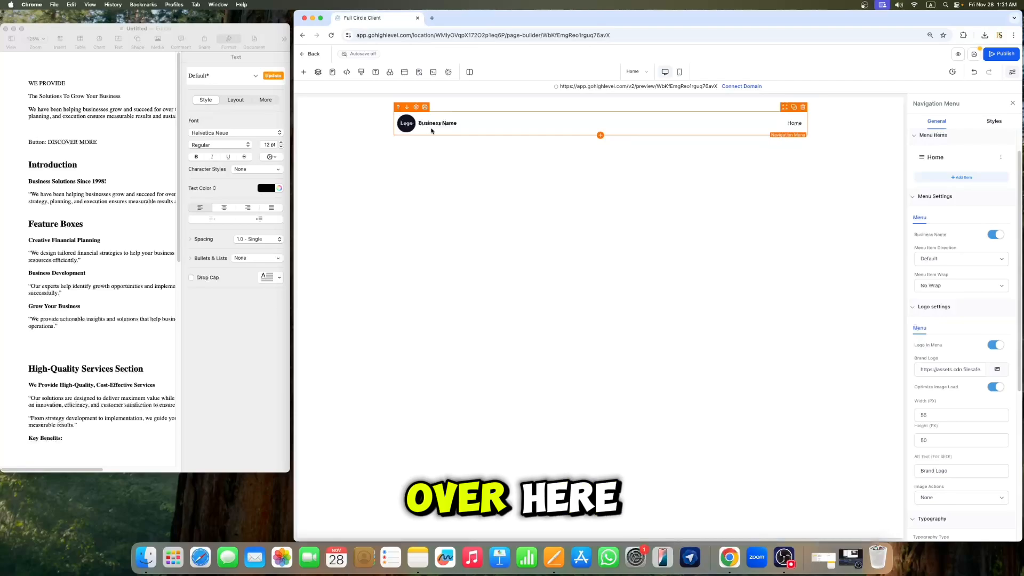
scroll(933, 233, "down", 1)
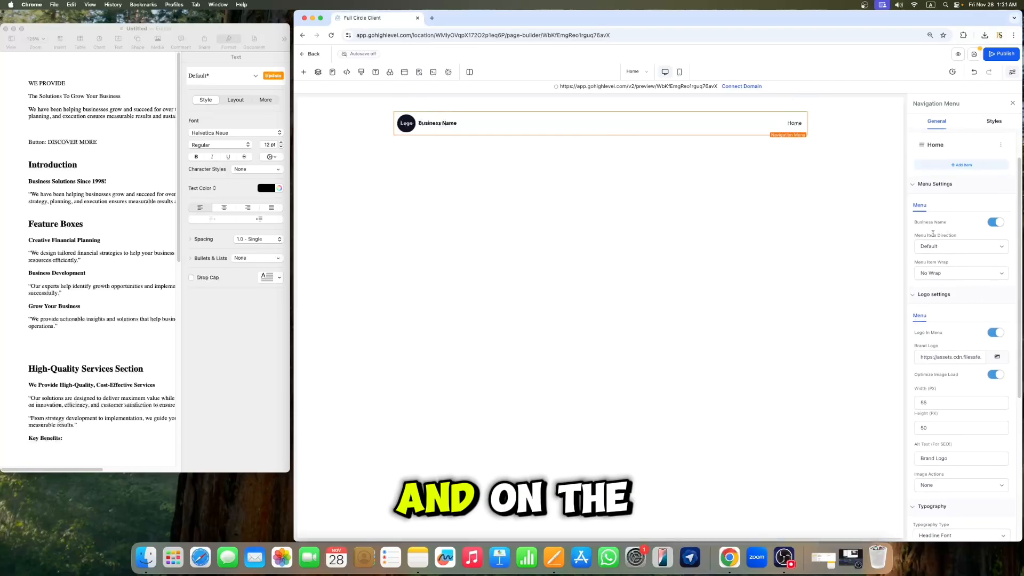
scroll(934, 234, "up", 1)
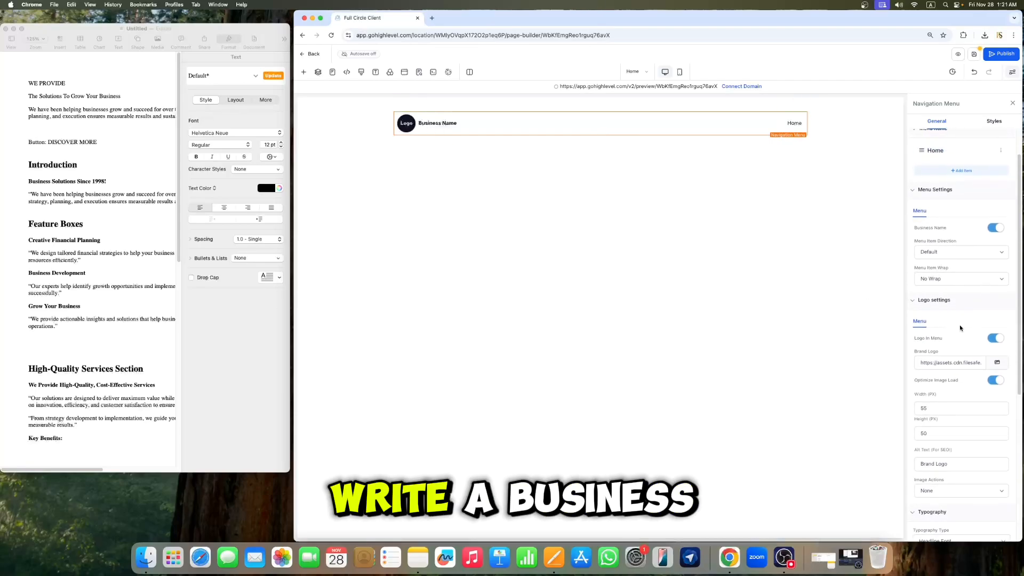
scroll(984, 314, "down", 1)
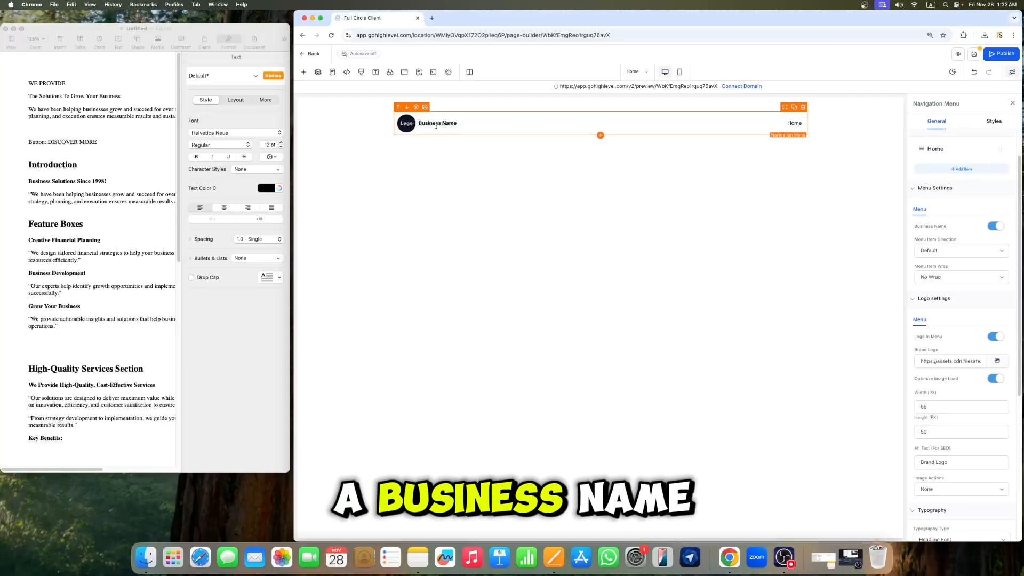
scroll(953, 372, "down", 3)
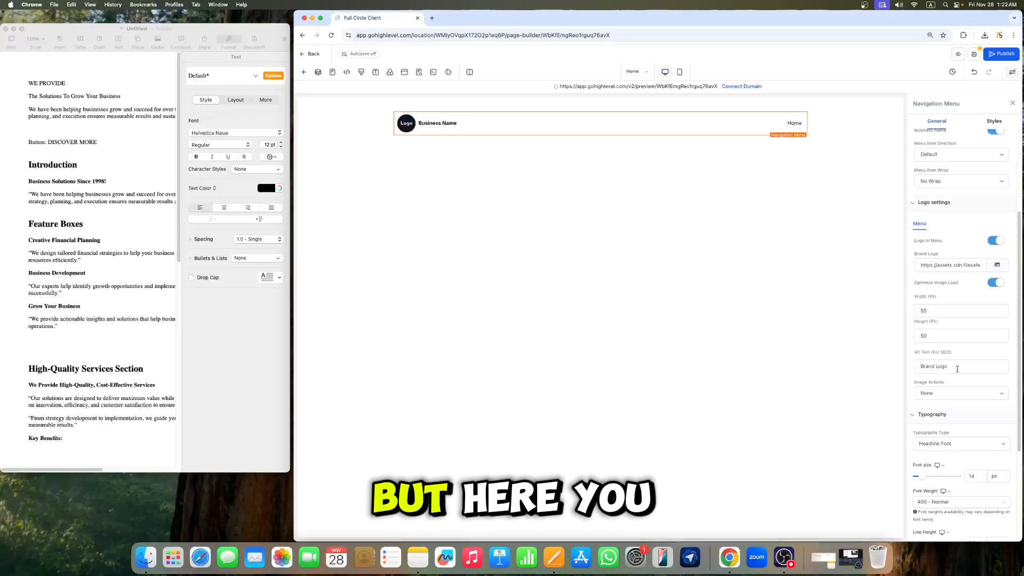
left_click_drag(953, 368, 921, 368)
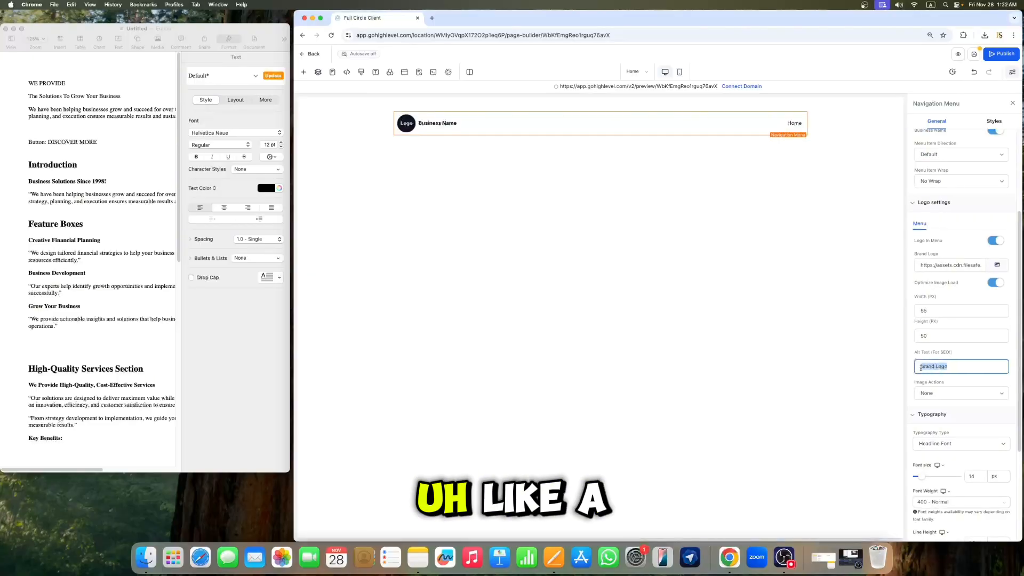
type("Ro")
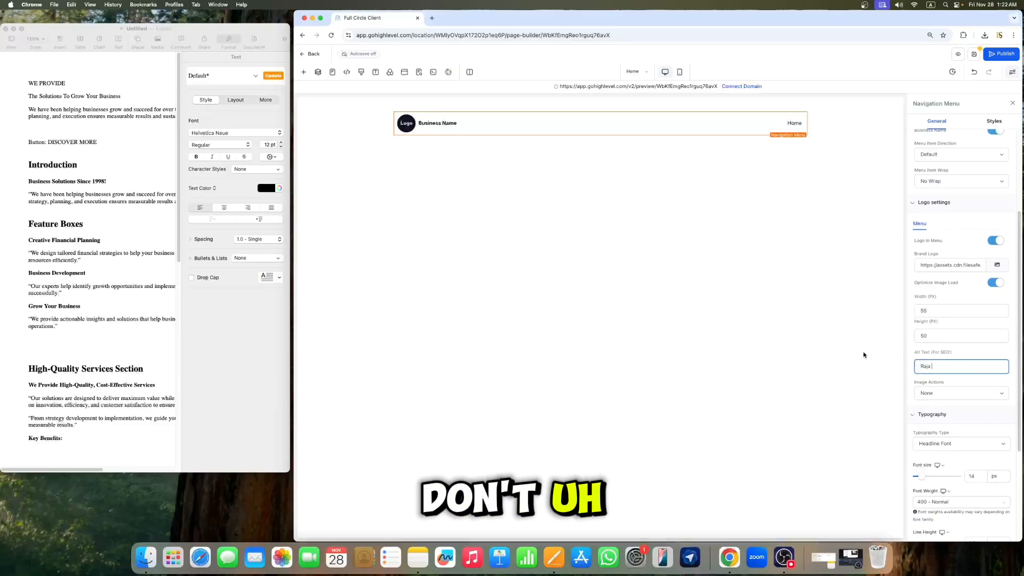
scroll(970, 336, "down", 5)
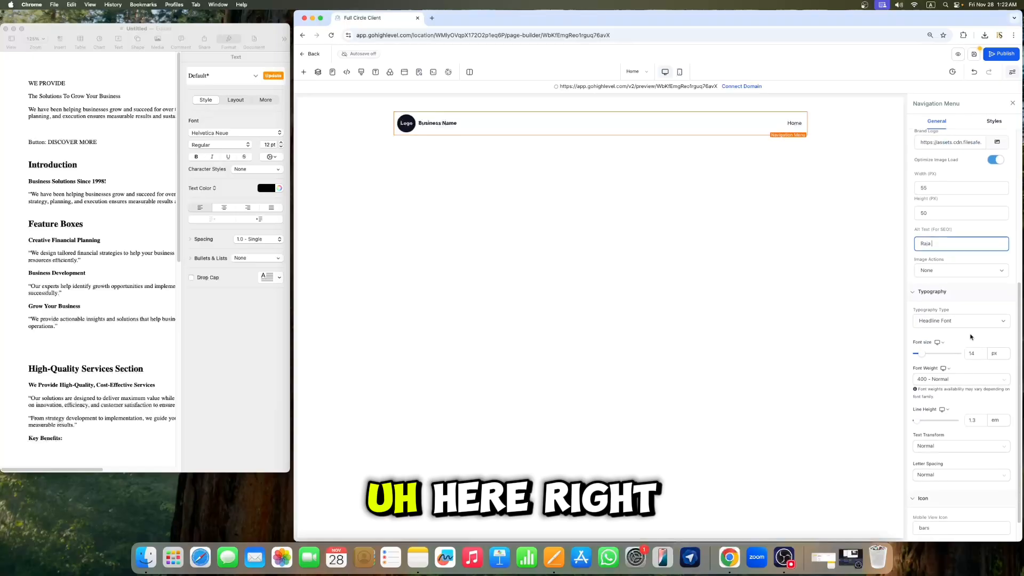
Step: Undo the accidental move of the navigation menu's section and select the navigation menu again
left_click_drag(468, 128, 497, 169)
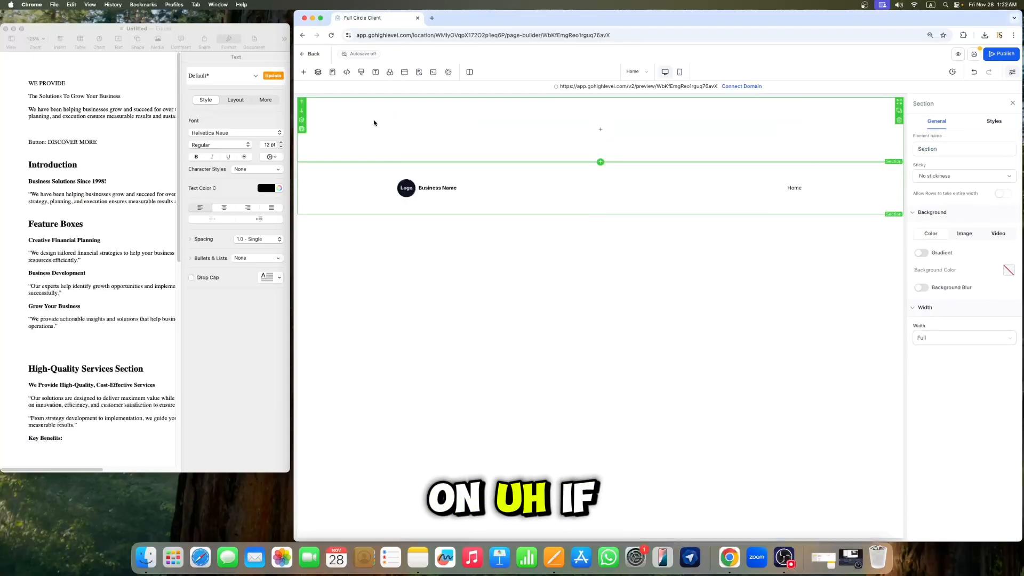
left_click(974, 67)
left_click(490, 129)
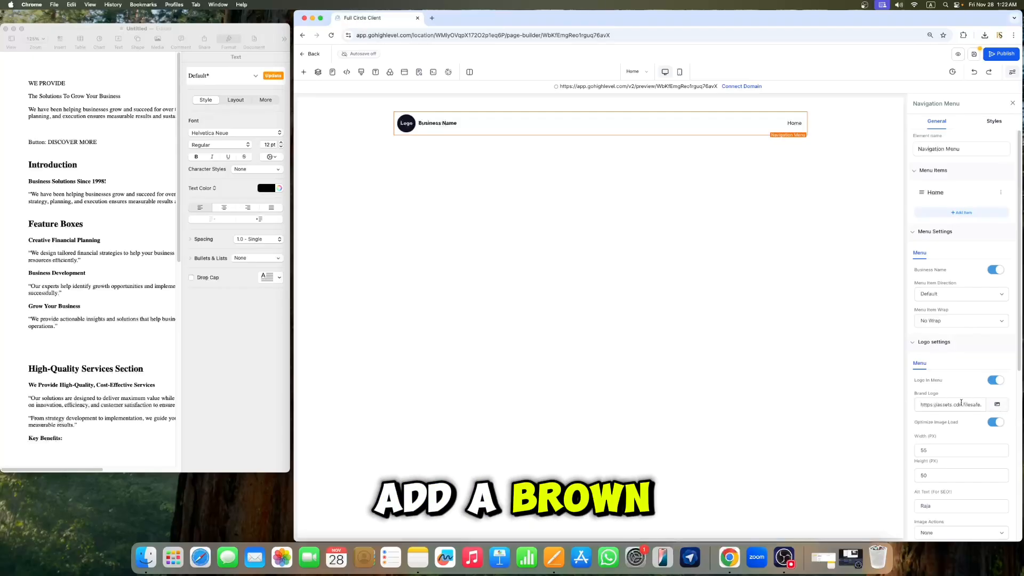
Step: Upload logo-1.png from the ghl tutorial images folder and insert it as the navigation menu's brand logo
left_click(999, 405)
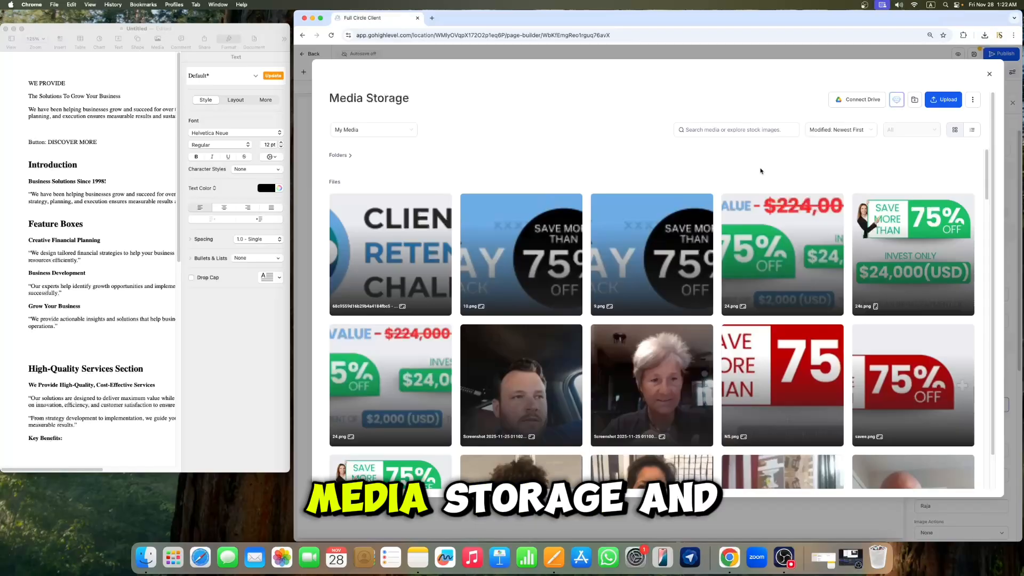
left_click(947, 99)
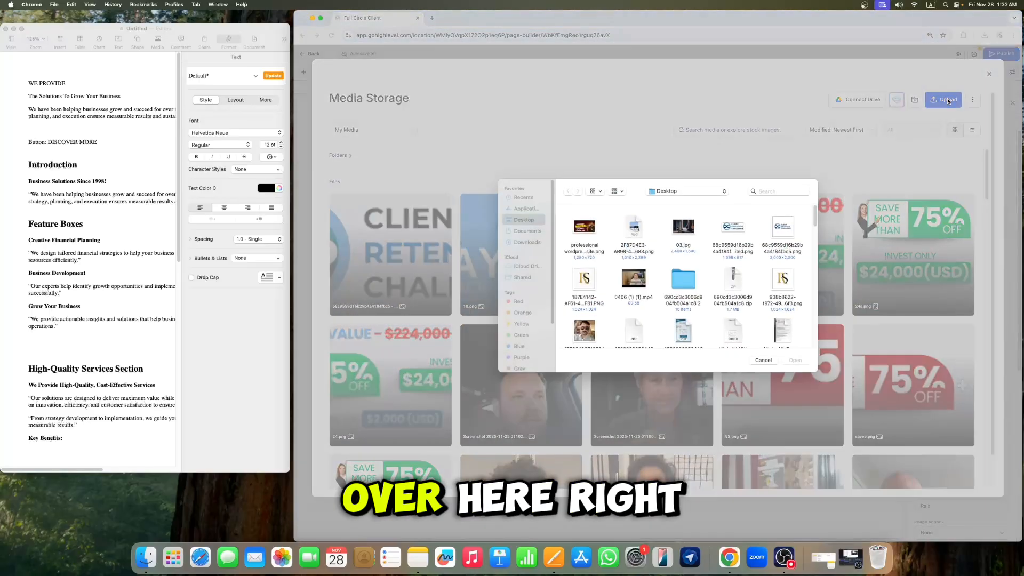
scroll(767, 298, "down", 2)
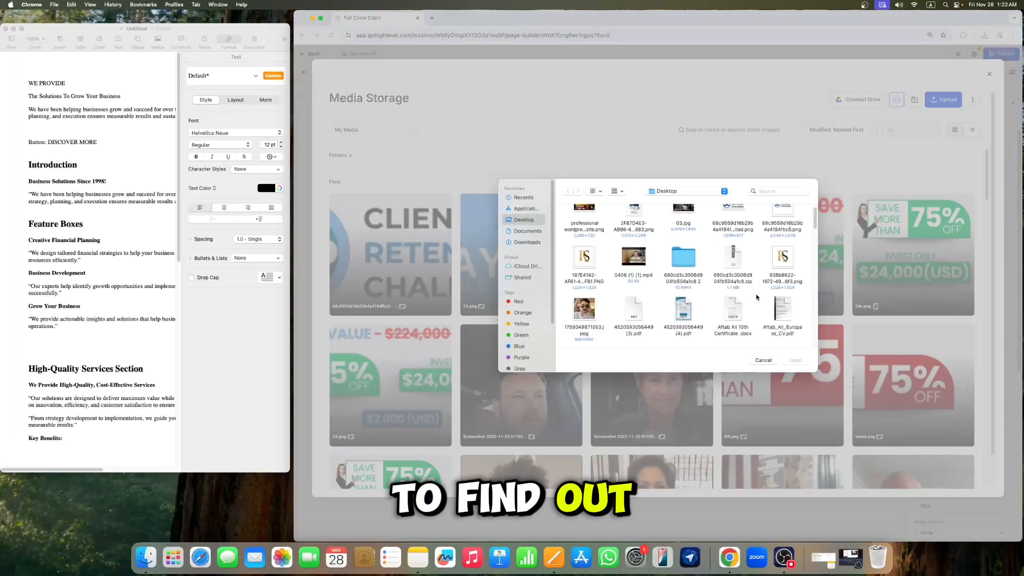
scroll(768, 297, "down", 10)
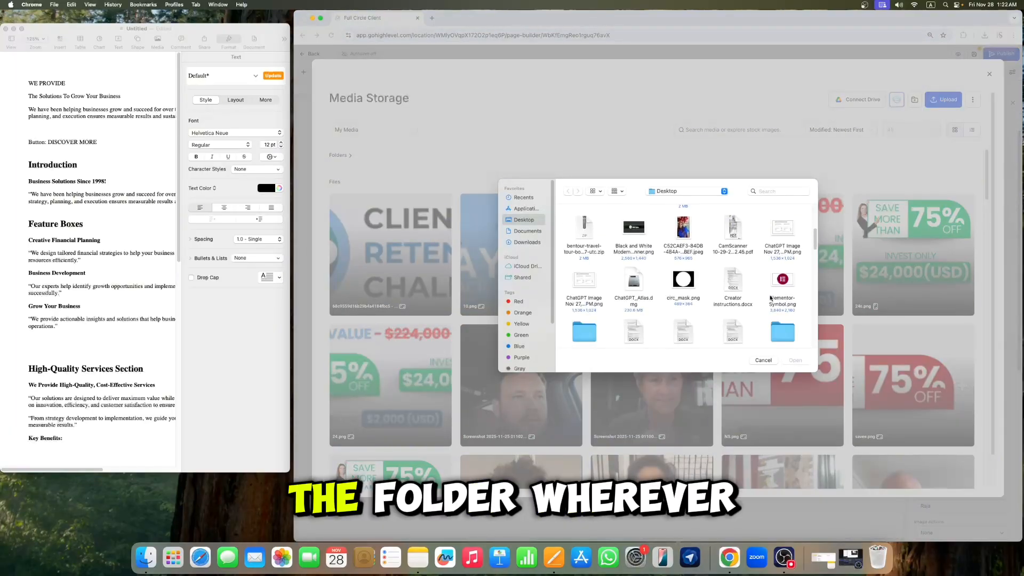
scroll(742, 294, "down", 3)
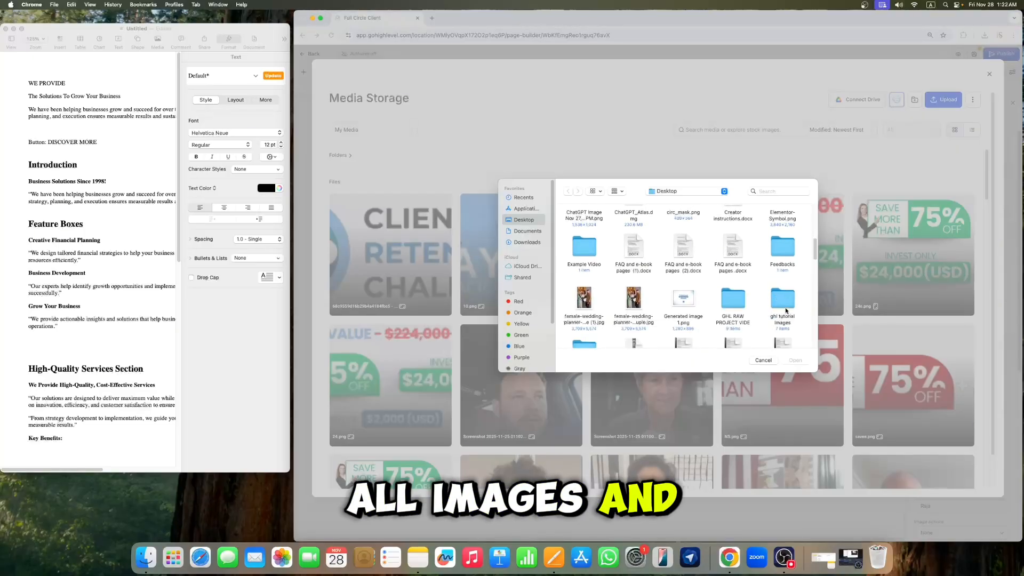
left_click(785, 309)
double_click(785, 310)
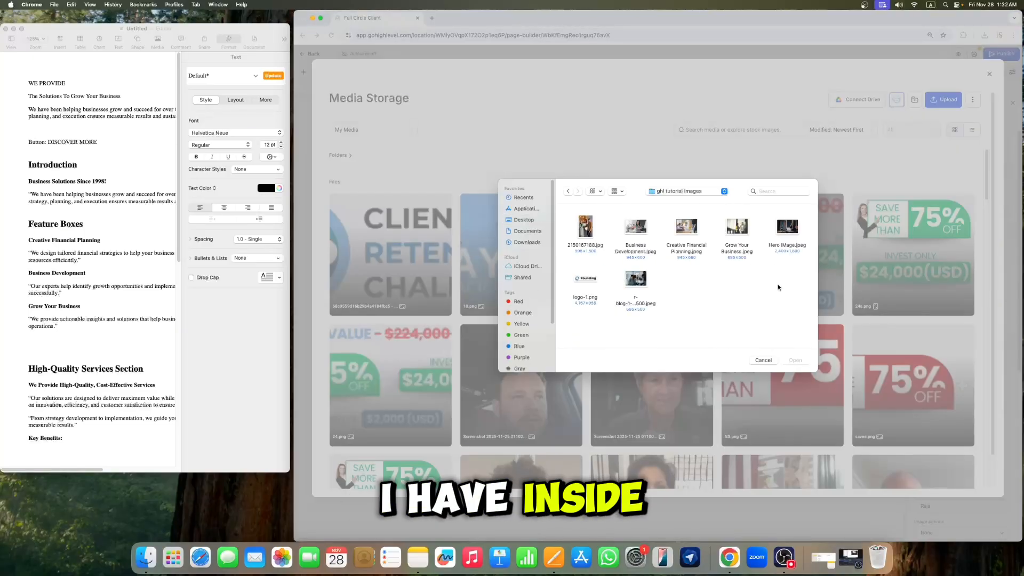
left_click(589, 281)
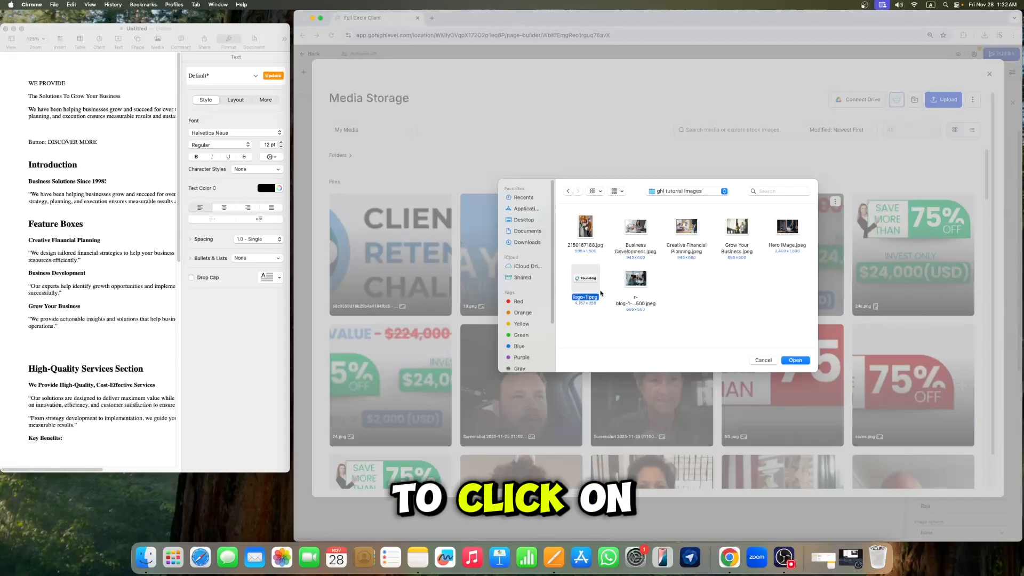
left_click(795, 360)
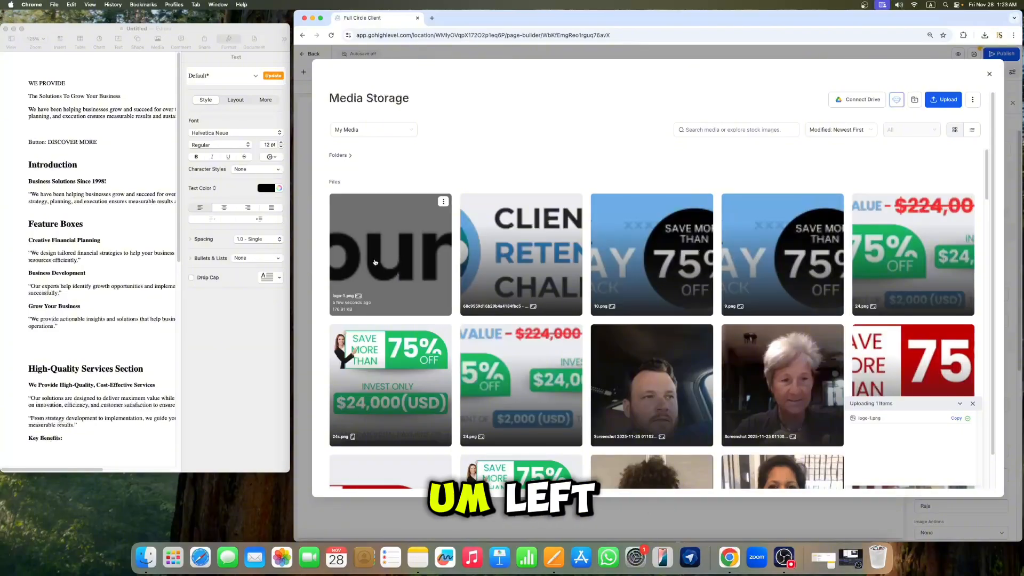
left_click(421, 257)
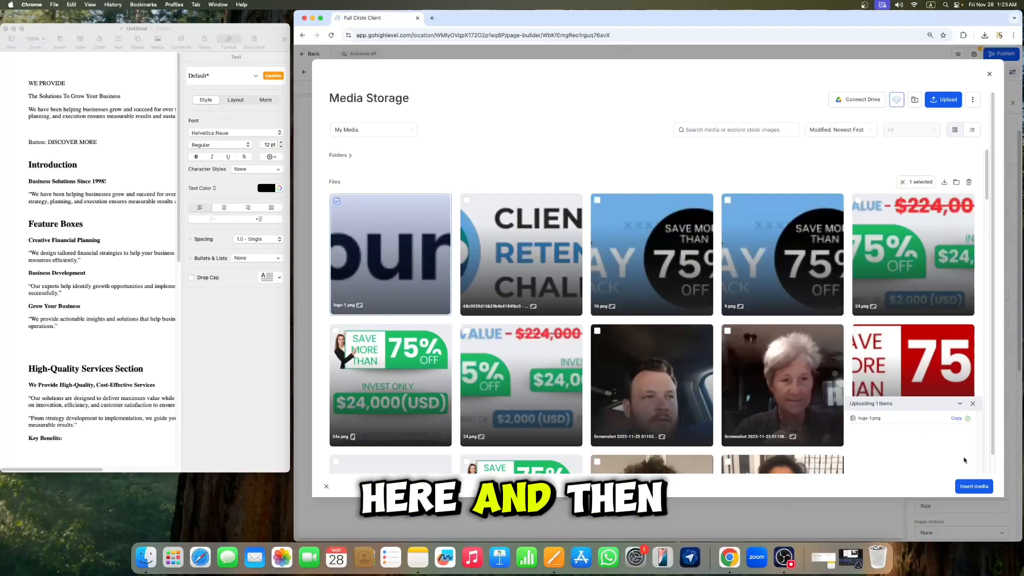
left_click(974, 487)
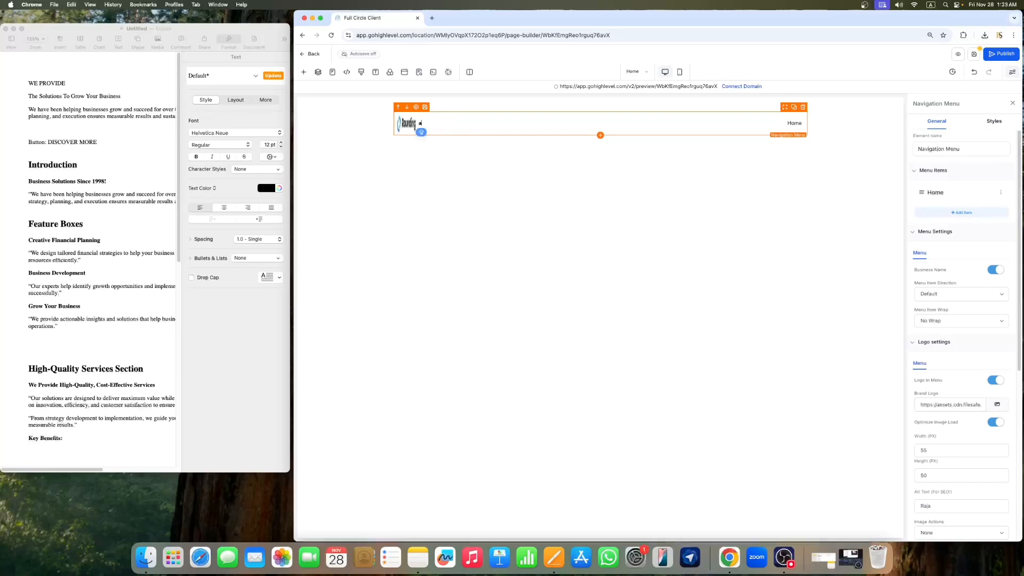
Step: Enter the owner's name in capitals as the menu's business name, then turn off showing the business name
type("Ra")
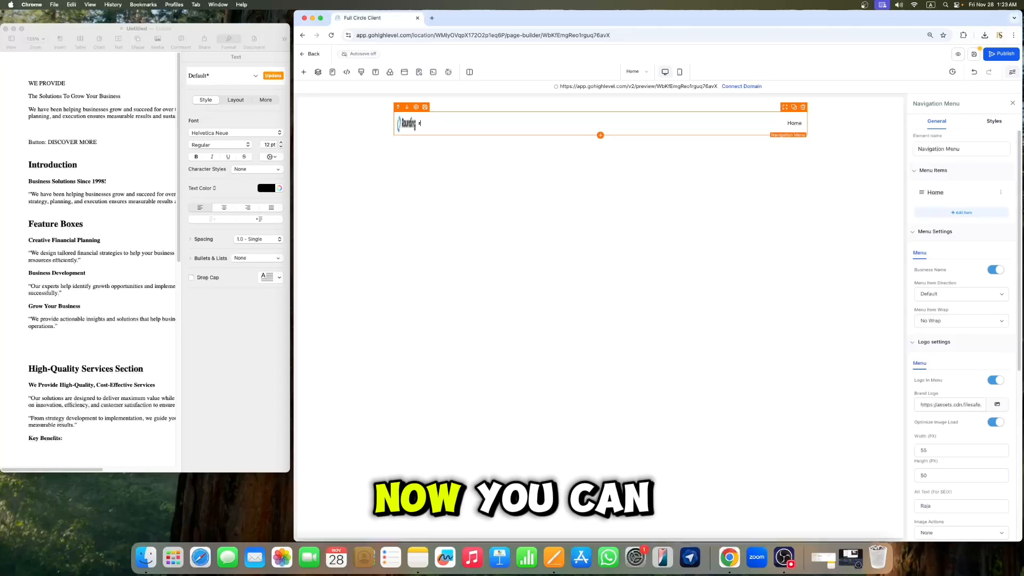
key("BackSpace")
key("BackSpace")
key("BackSpace")
type("RA")
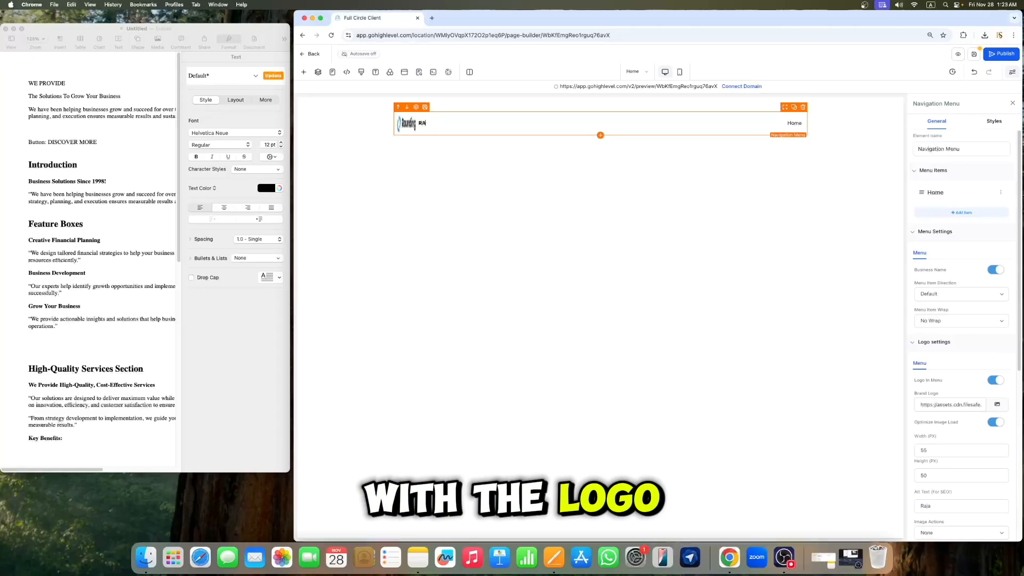
type("JA")
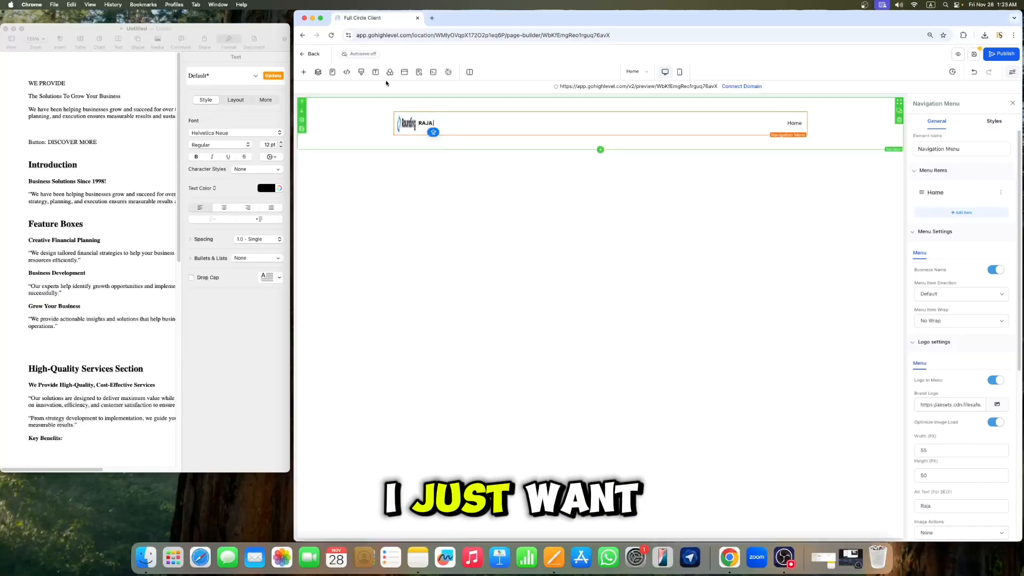
left_click(995, 270)
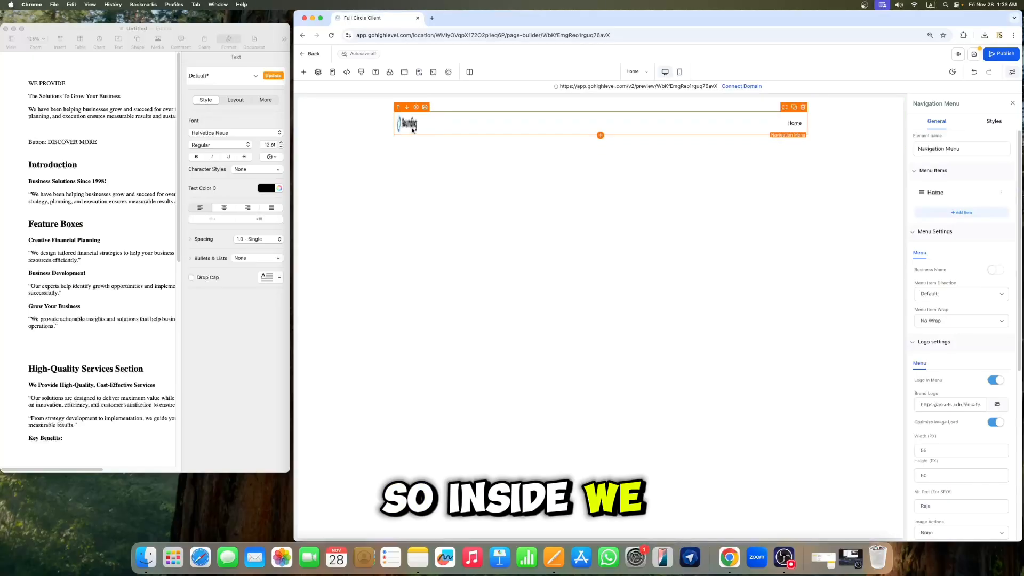
Step: Clear the logo's width, set its height to 50 px, and close the navigation menu settings
scroll(965, 373, "down", 1)
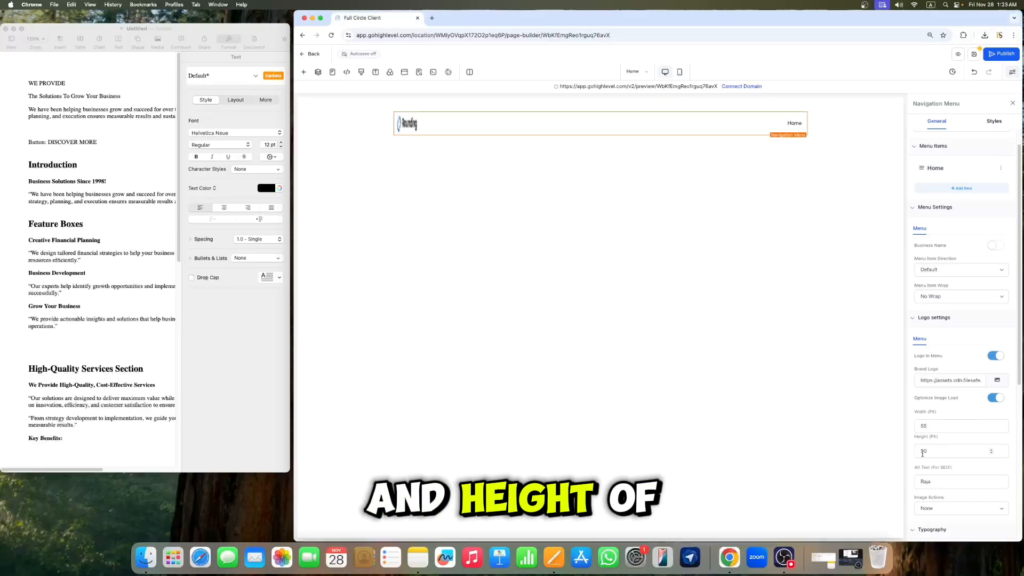
left_click(947, 425)
key("BackSpace")
key("BackSpace")
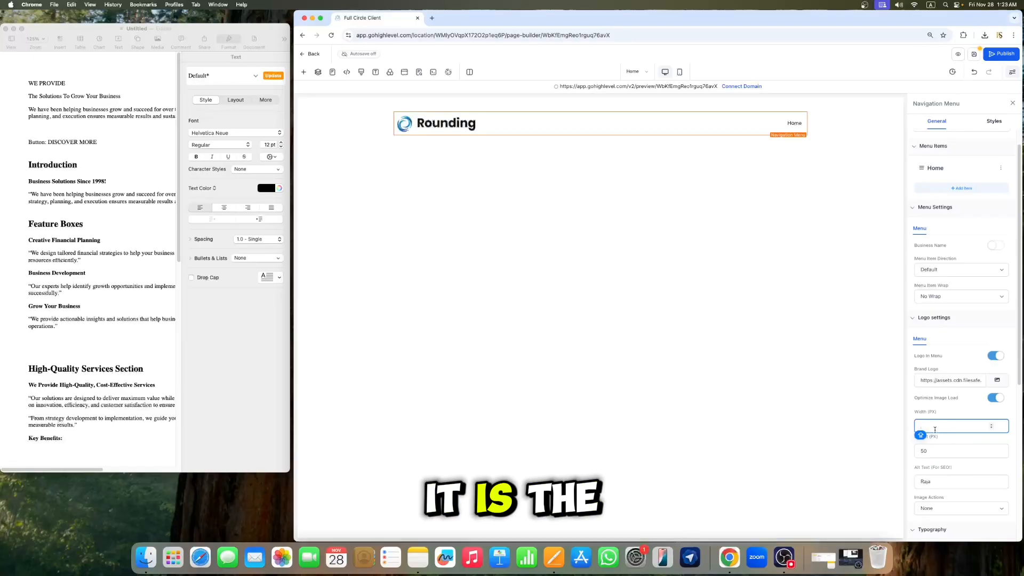
left_click(930, 451)
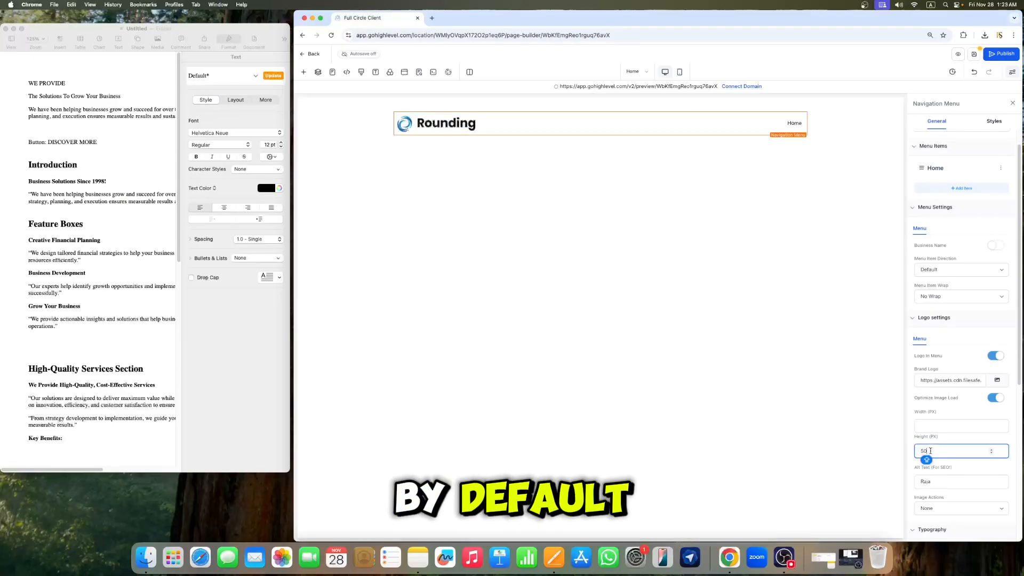
key("BackSpace")
key("BackSpace")
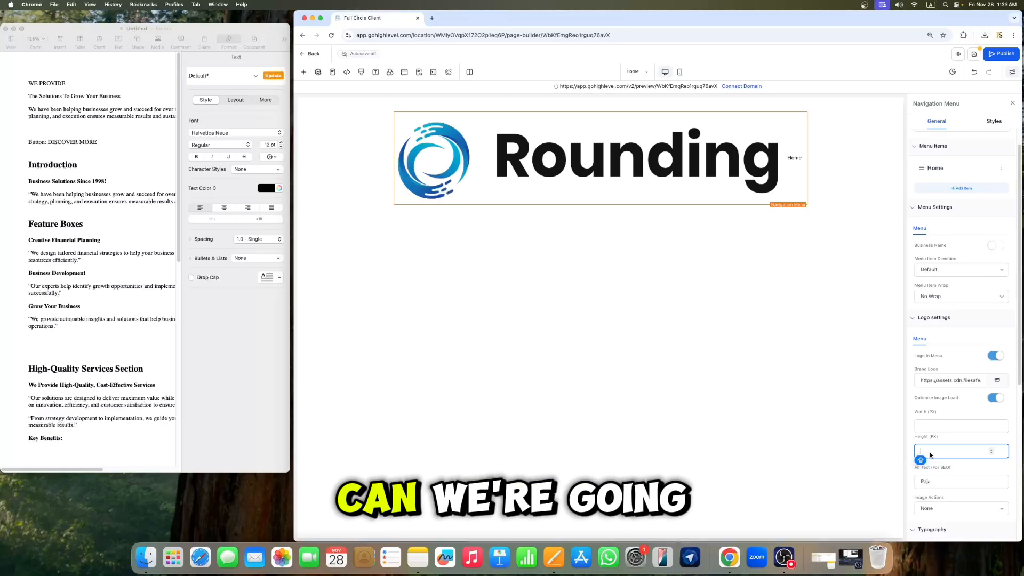
type("50")
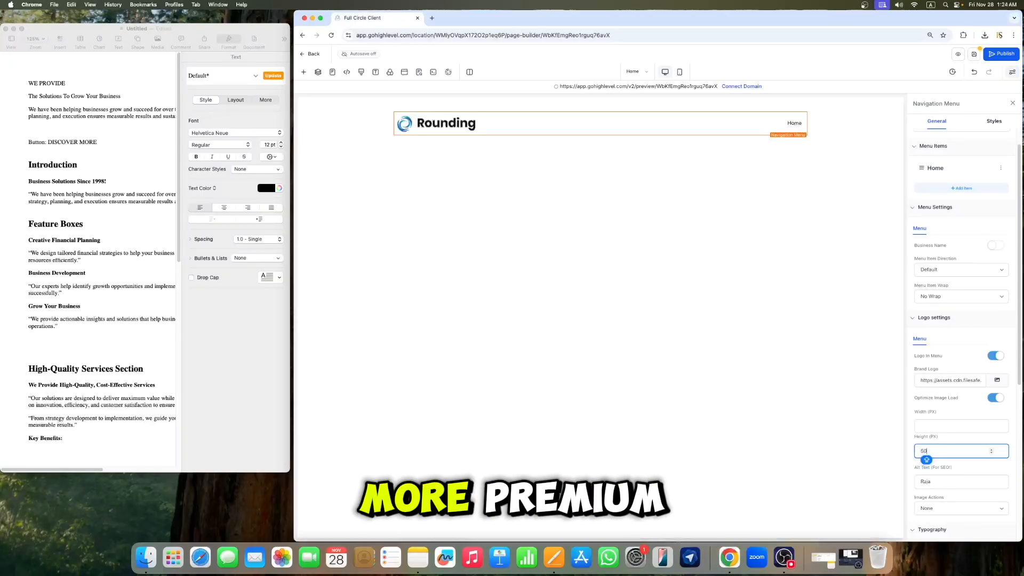
left_click(941, 426)
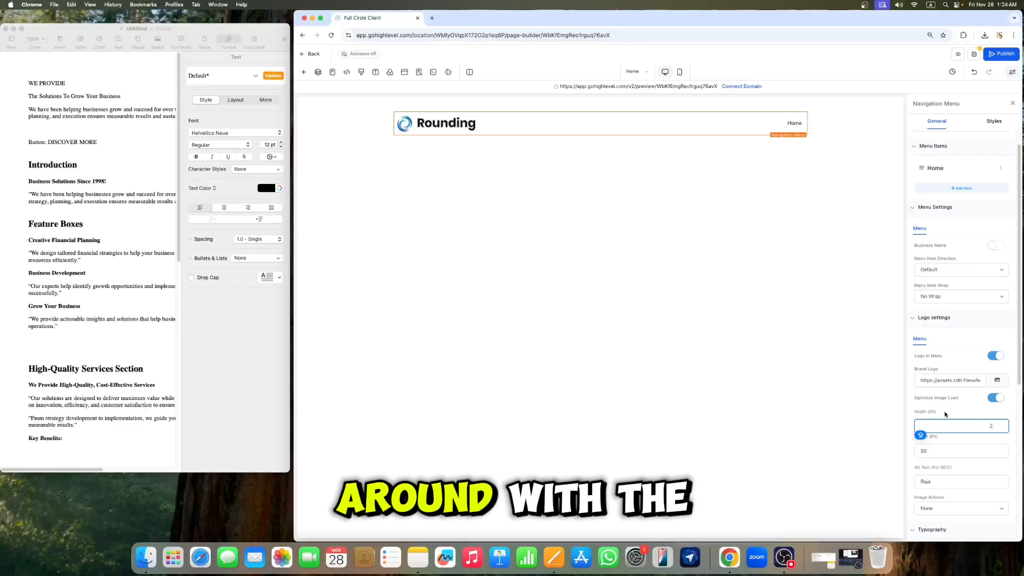
left_click(959, 528)
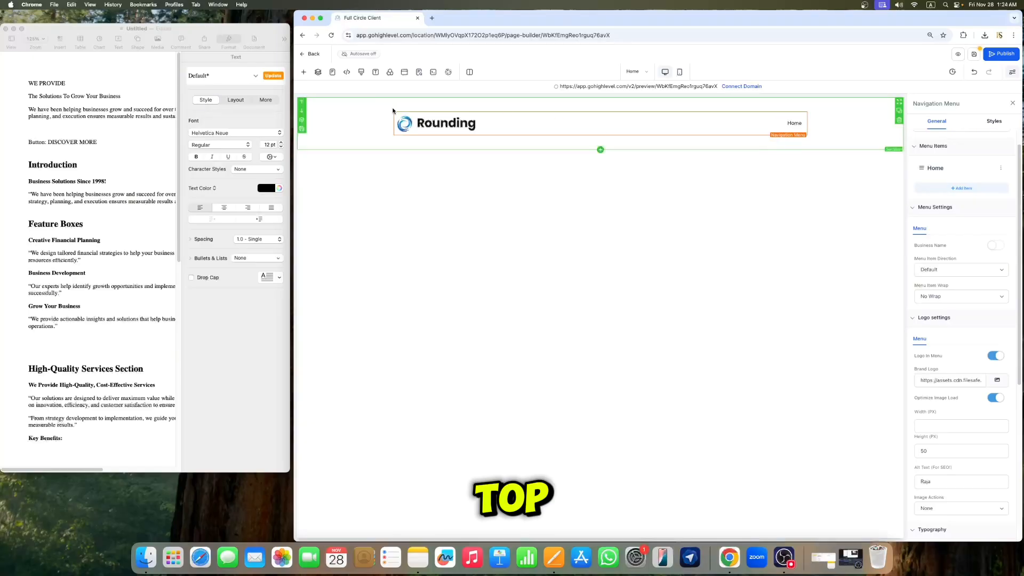
left_click(1012, 104)
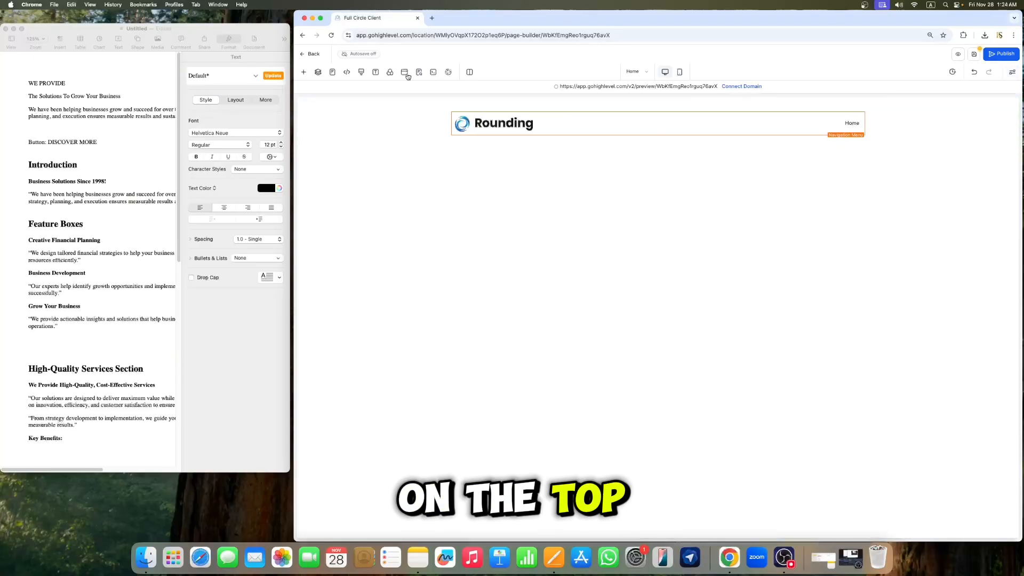
Step: Open the Layers panel to view the page structure and close it again
left_click(319, 73)
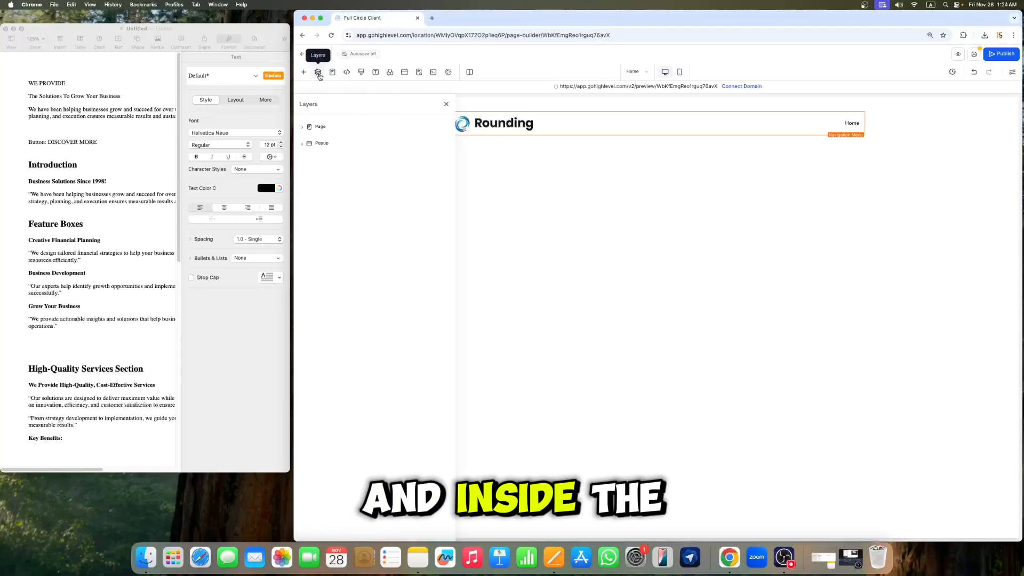
left_click(446, 104)
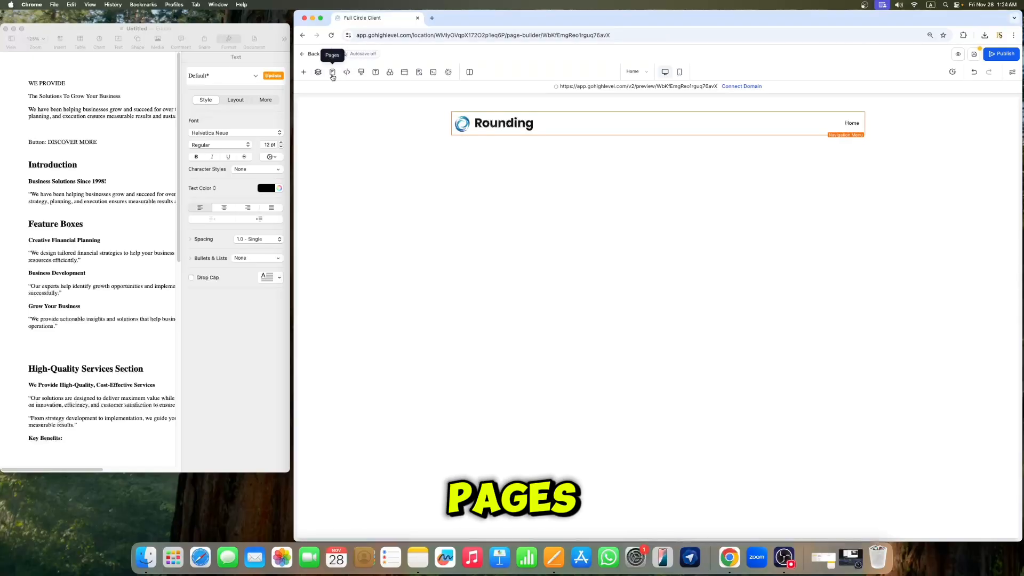
Step: Review the Pages list, the tracking code dialog and the custom CSS dialog, closing each without changes
left_click(333, 75)
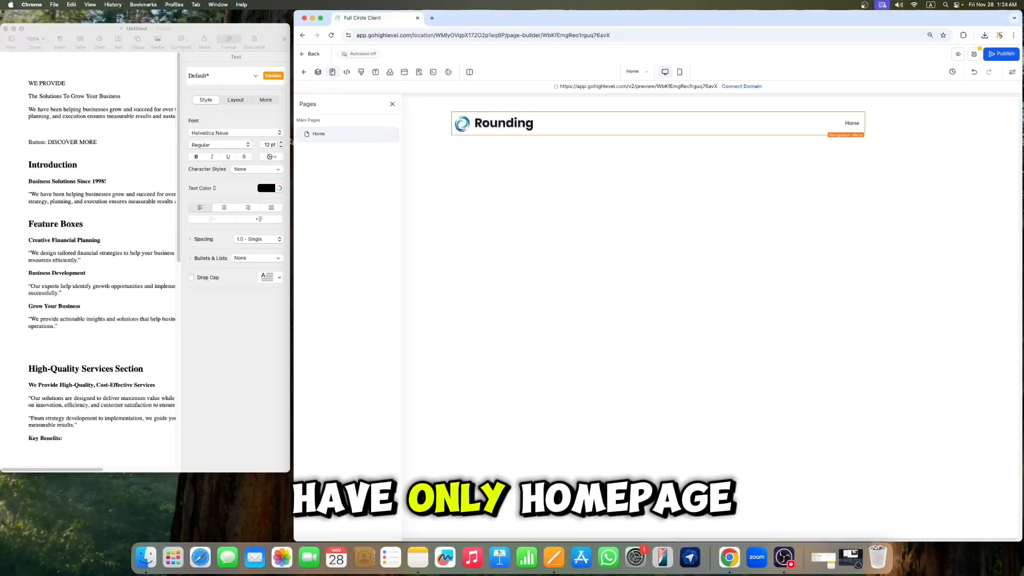
left_click(394, 104)
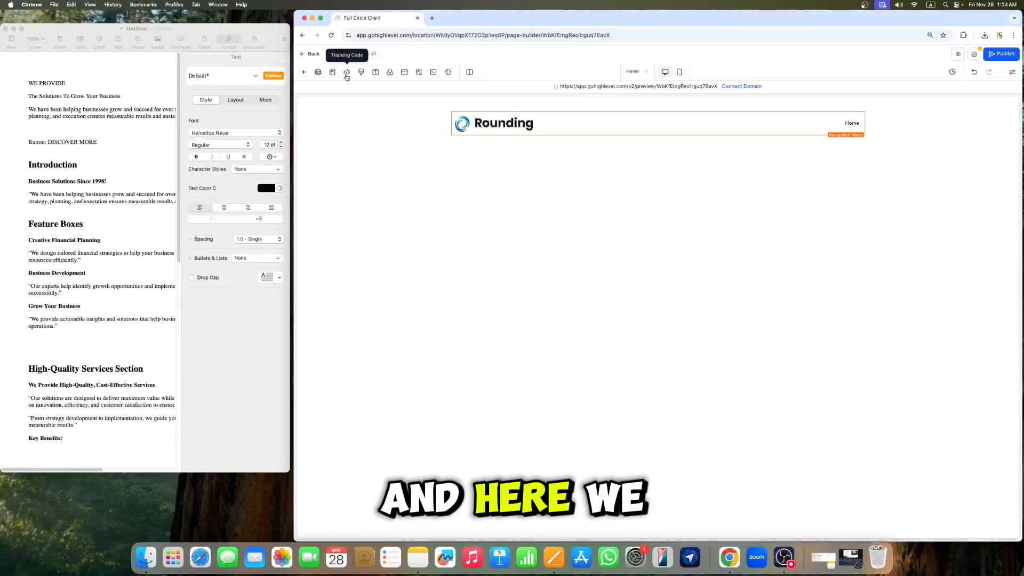
left_click(347, 72)
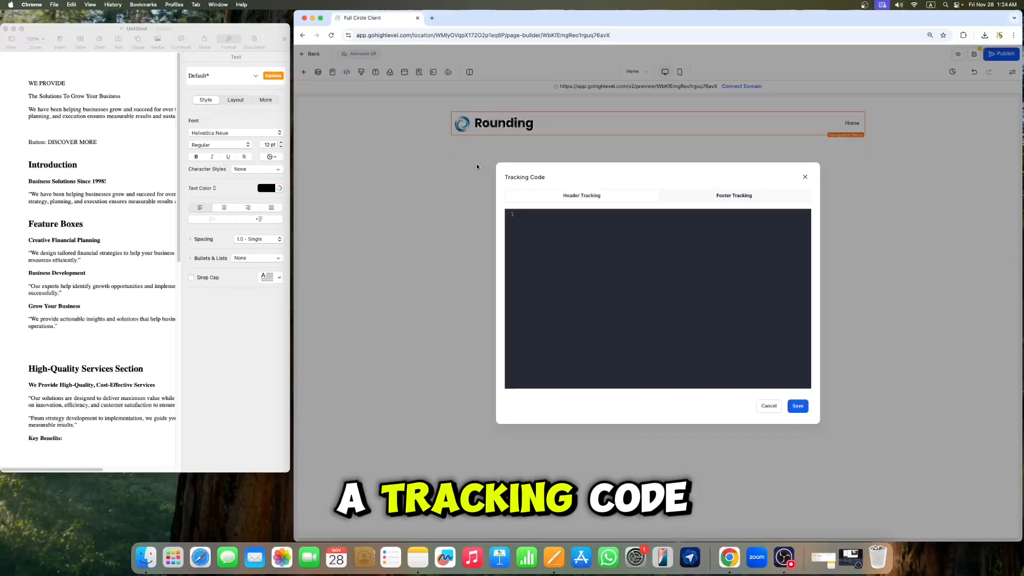
left_click(806, 178)
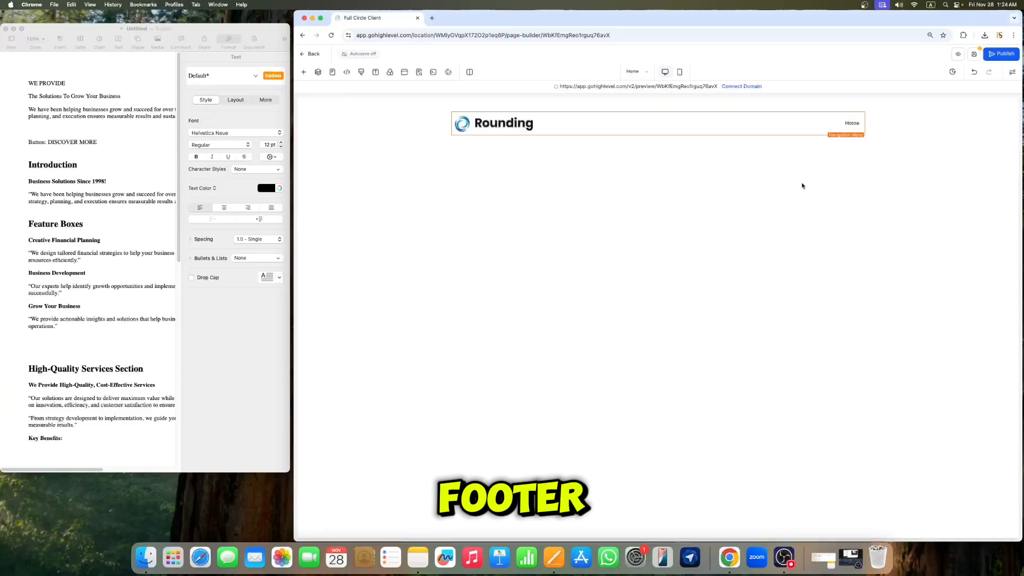
left_click(361, 73)
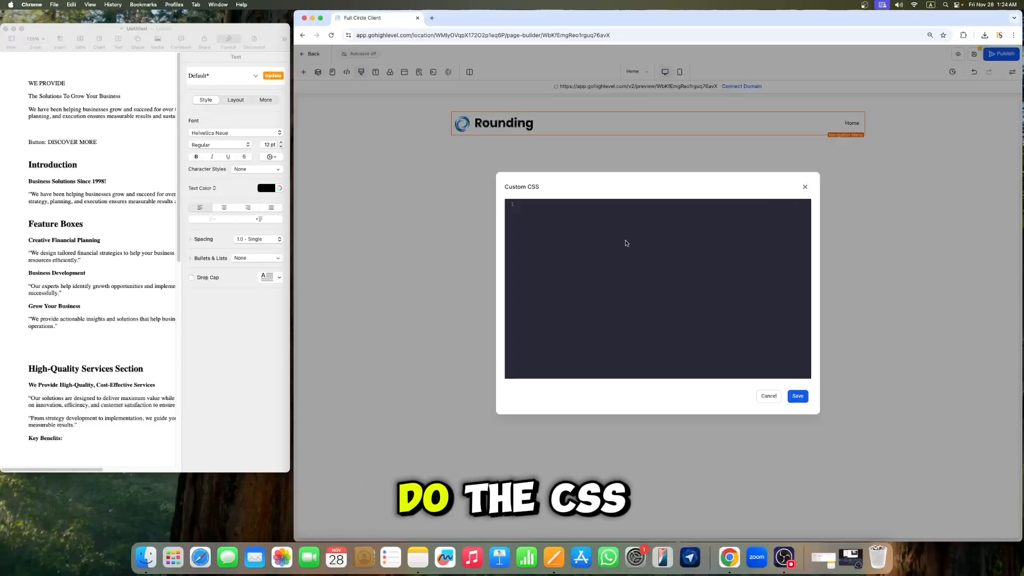
left_click(804, 187)
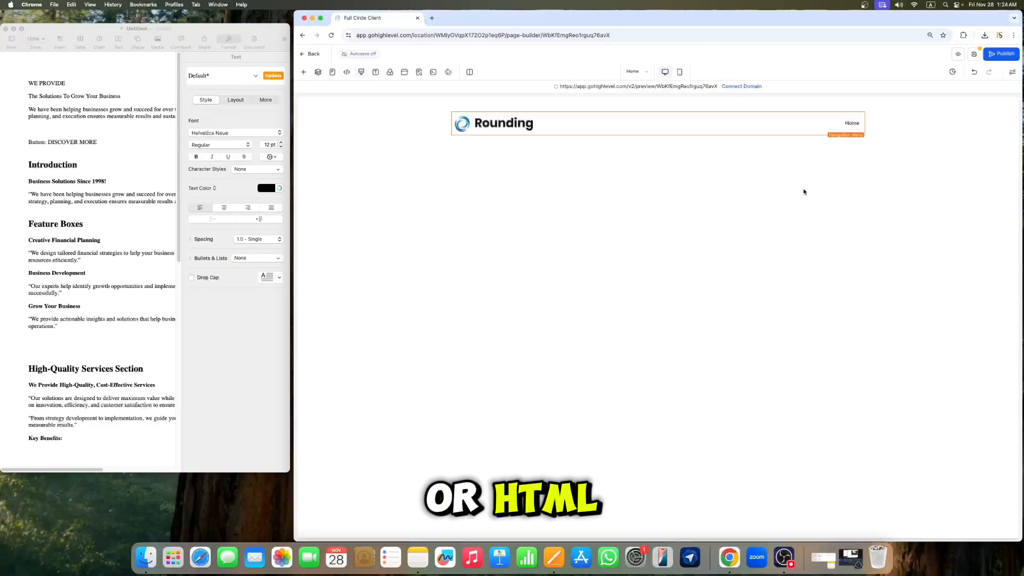
Step: Set the site's headline font to Playfair Display in the Typography settings
left_click(375, 73)
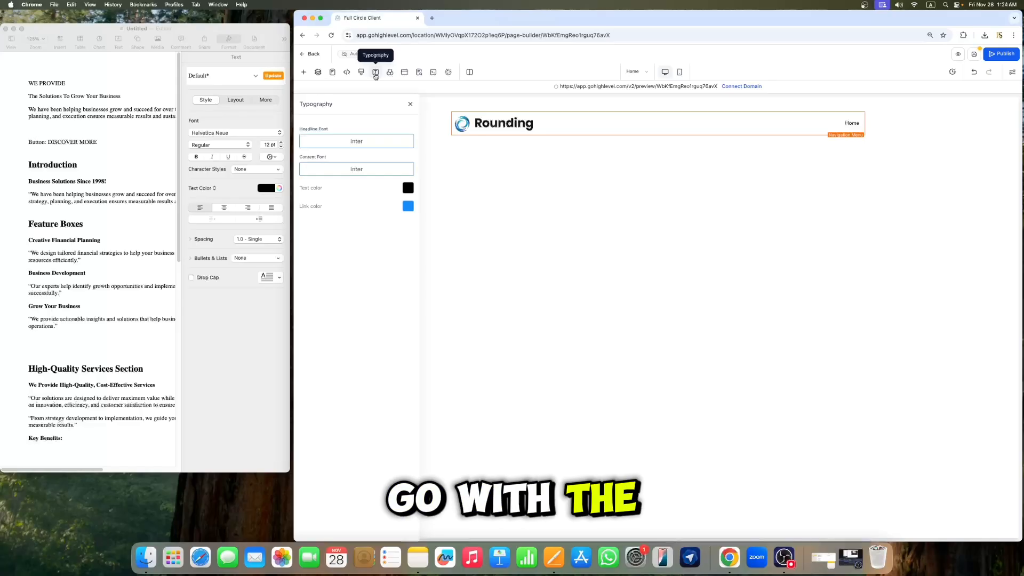
left_click(366, 141)
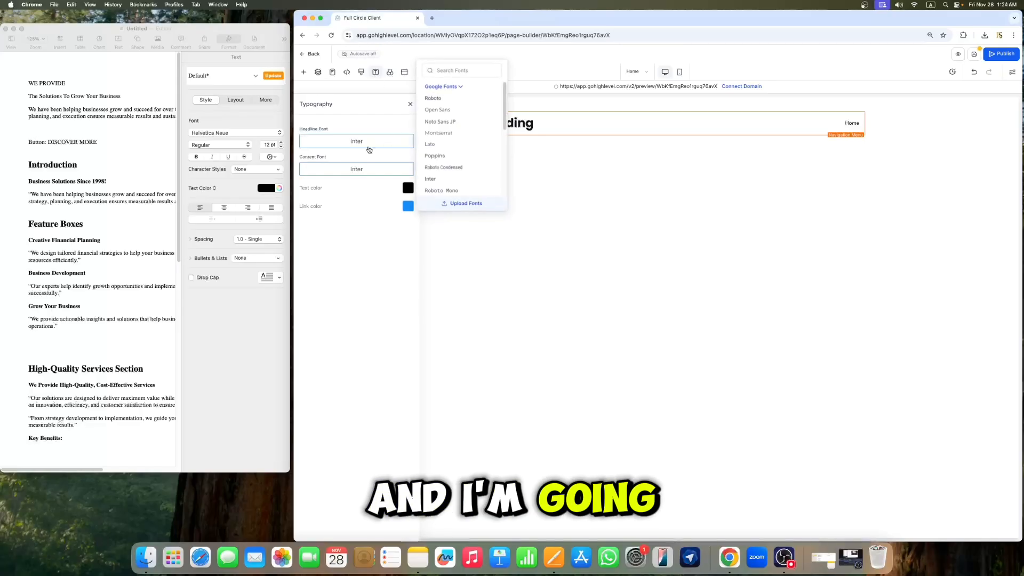
left_click(460, 71)
type("P")
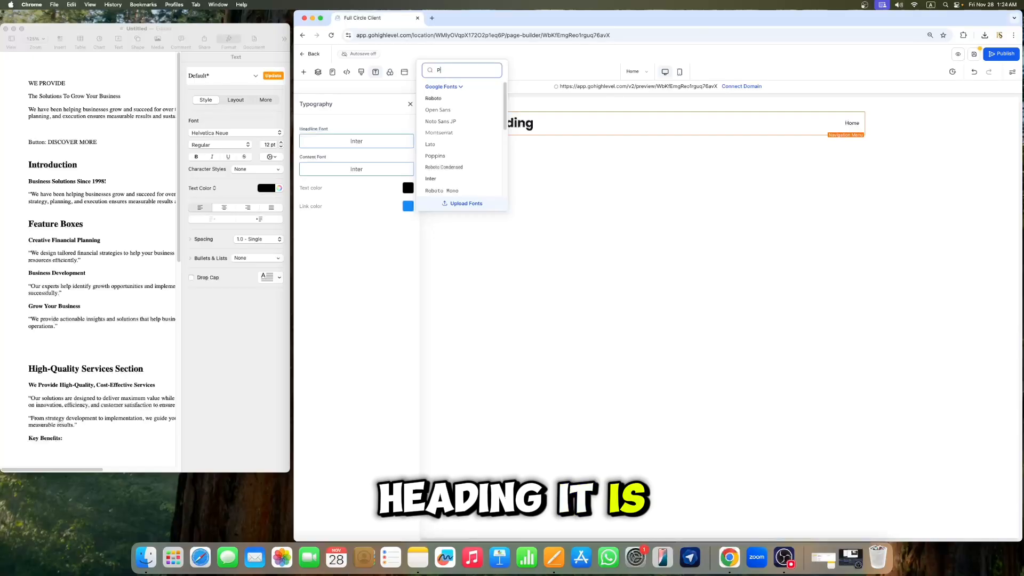
type("LAYF")
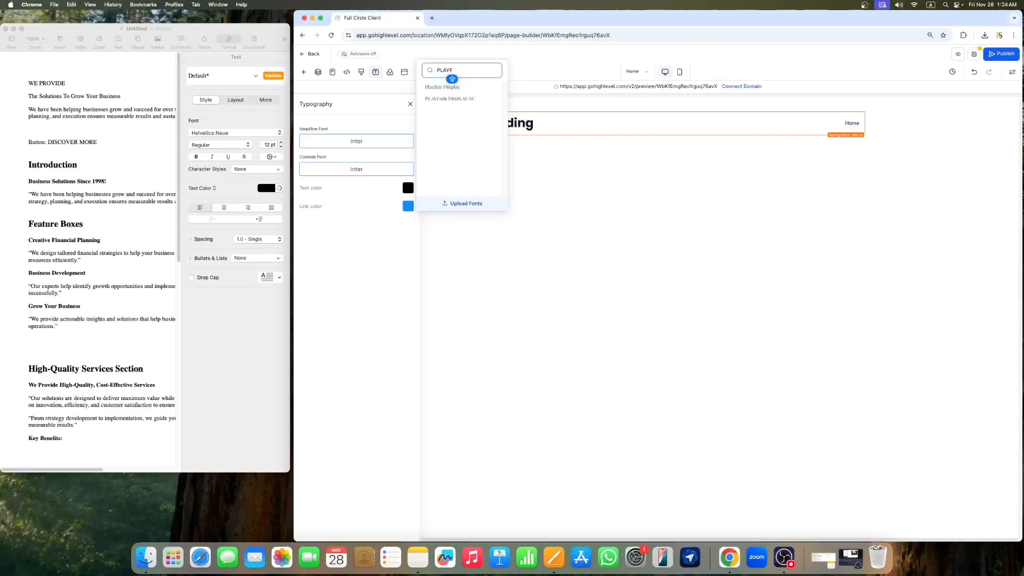
left_click(458, 92)
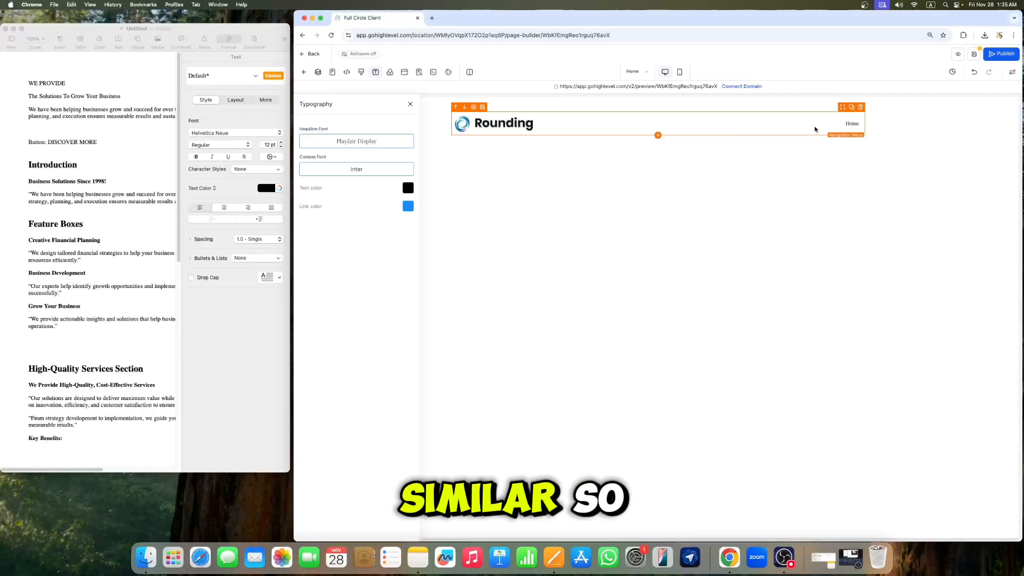
Step: Set the navigation menu's font size to 20 px and font weight to 500 - Medium, then close the menu and typography settings
left_click(798, 128)
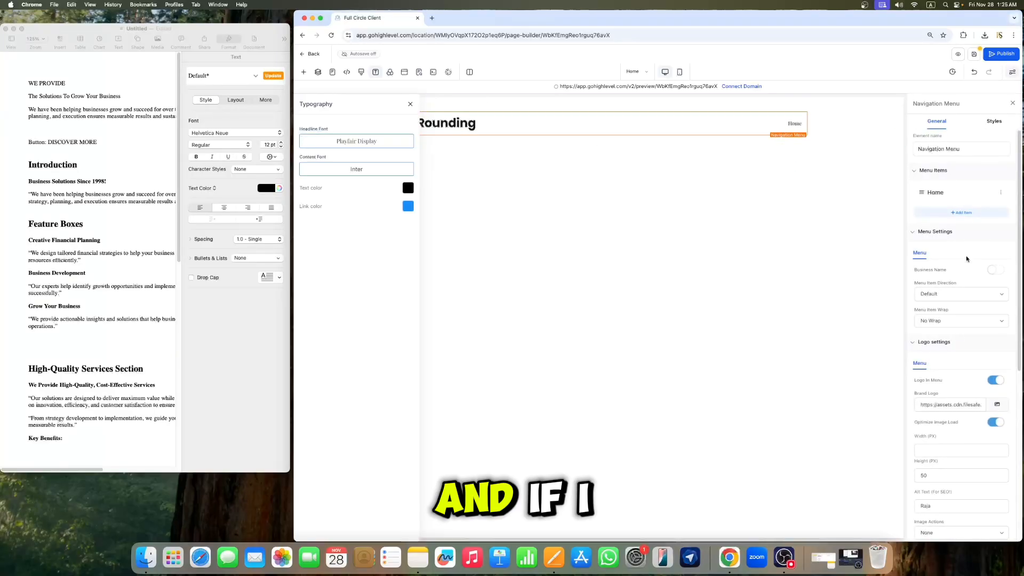
scroll(966, 260, "down", 10)
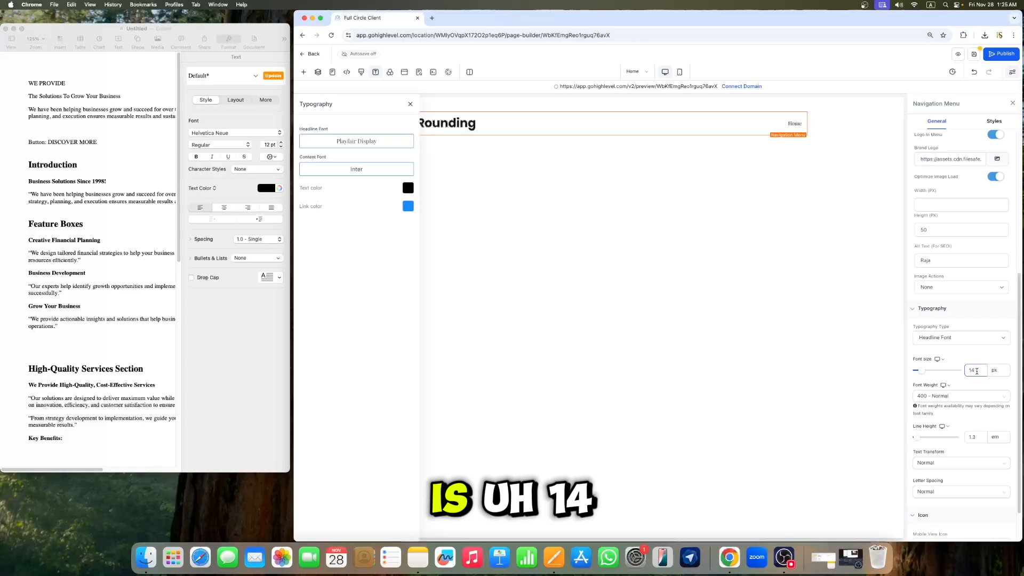
key("BackSpace")
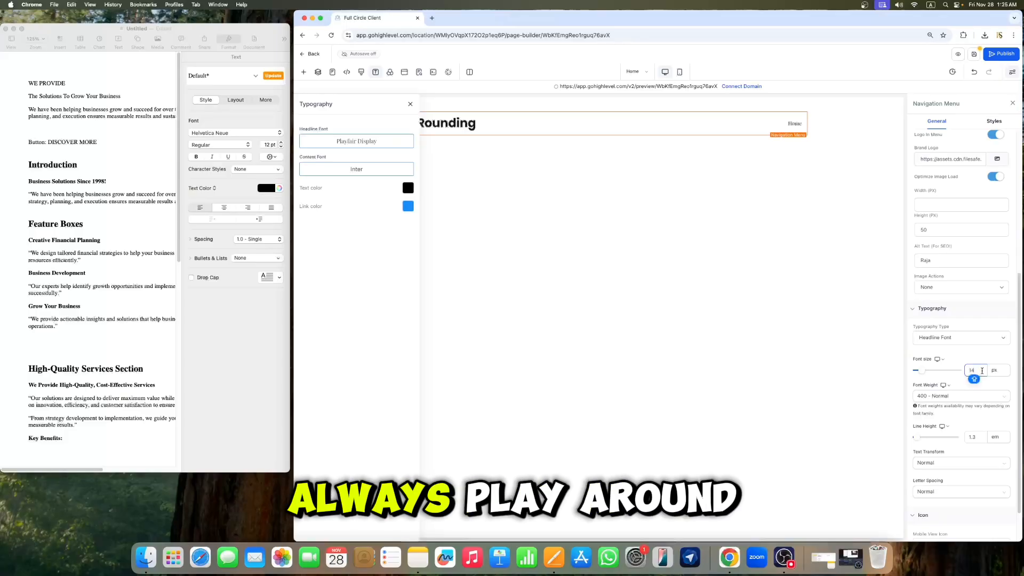
type("5")
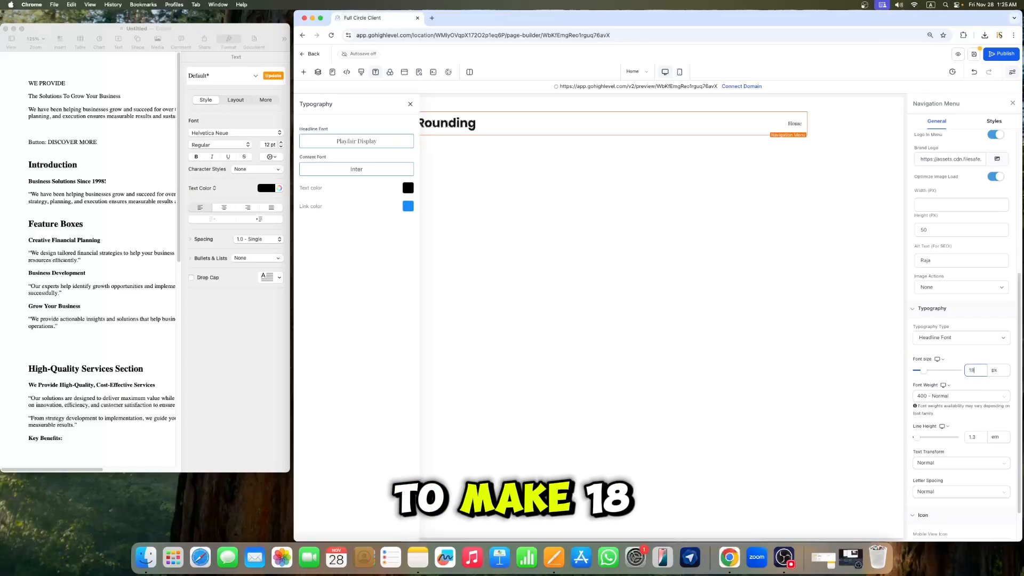
key("BackSpace")
type("8")
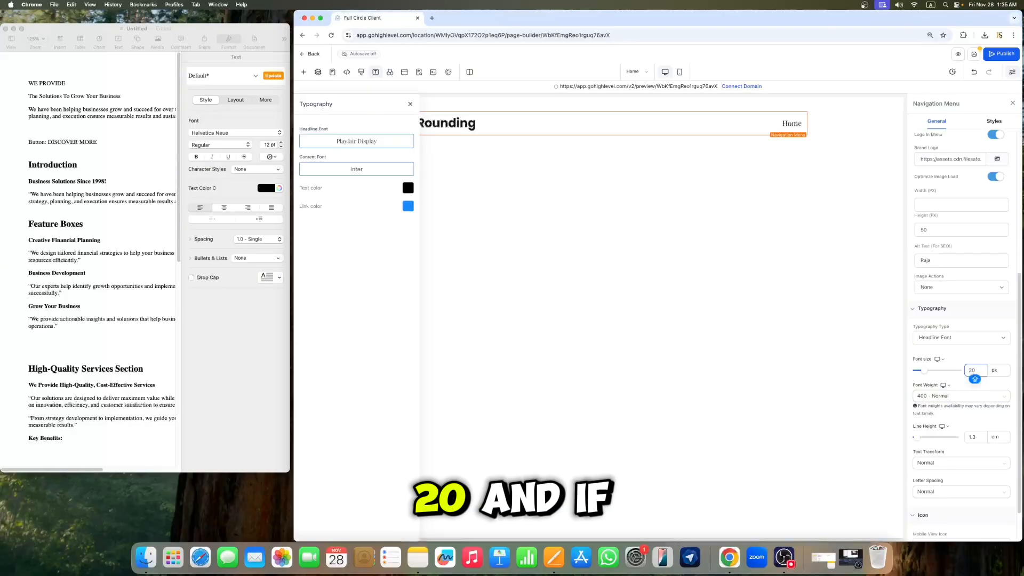
left_click(955, 398)
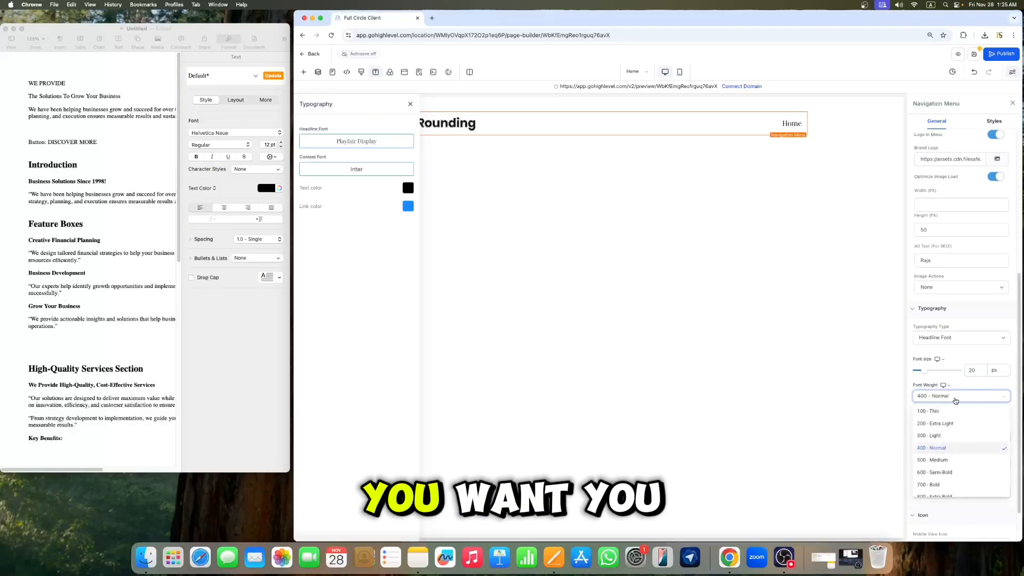
left_click(944, 460)
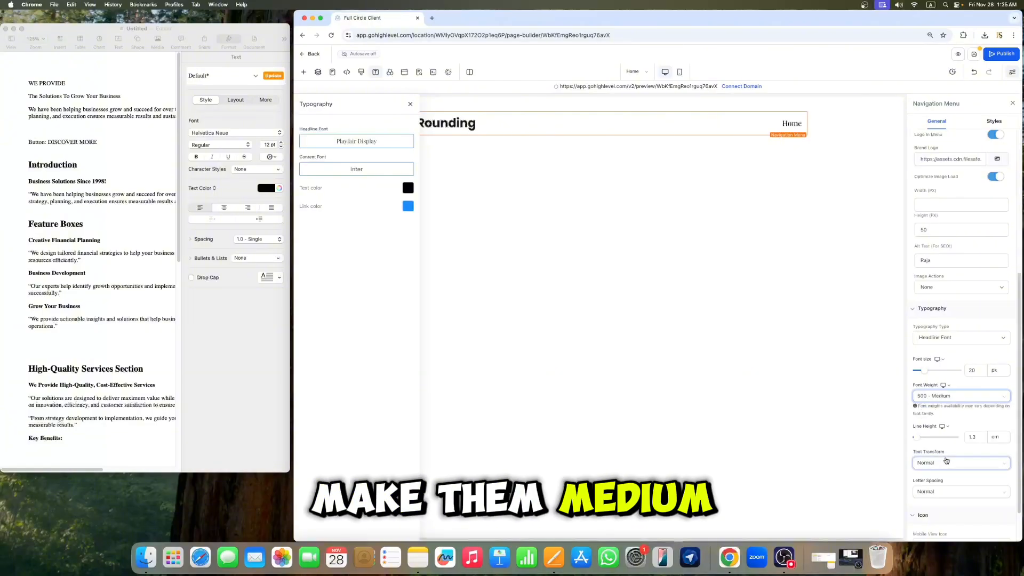
left_click(1013, 103)
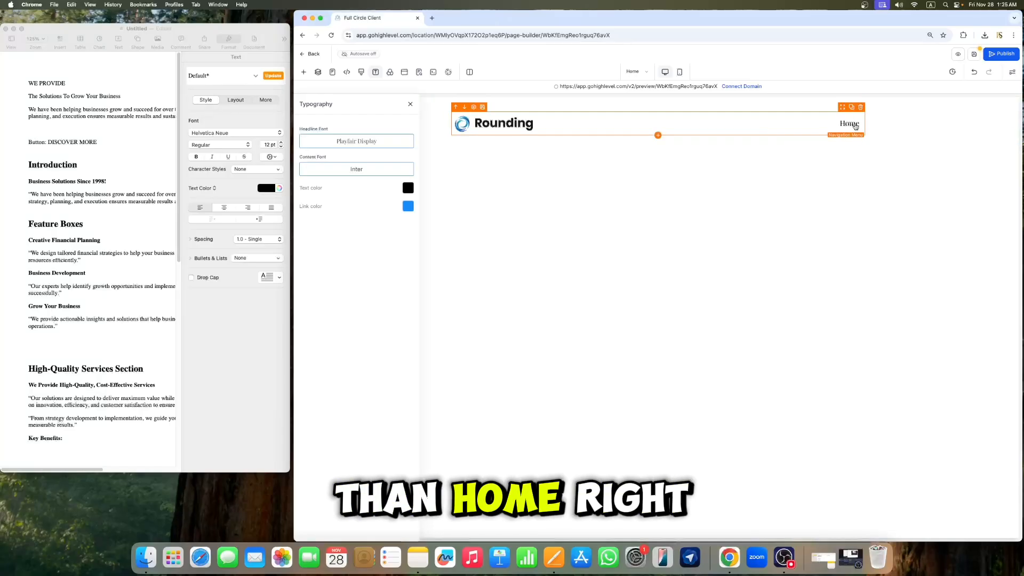
left_click(410, 104)
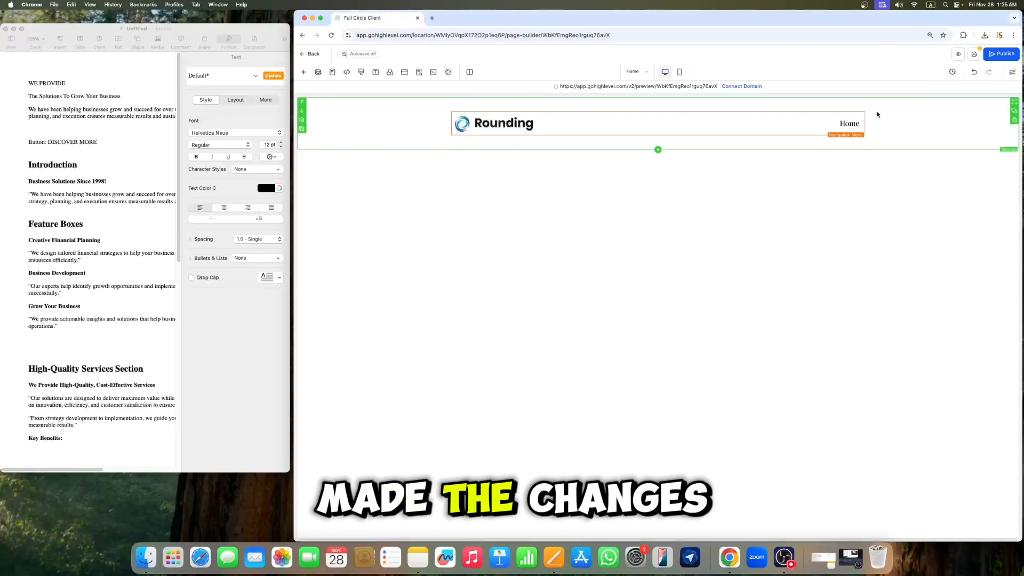
Step: Review the SEO meta data panel, close it, and save the page
left_click(974, 55)
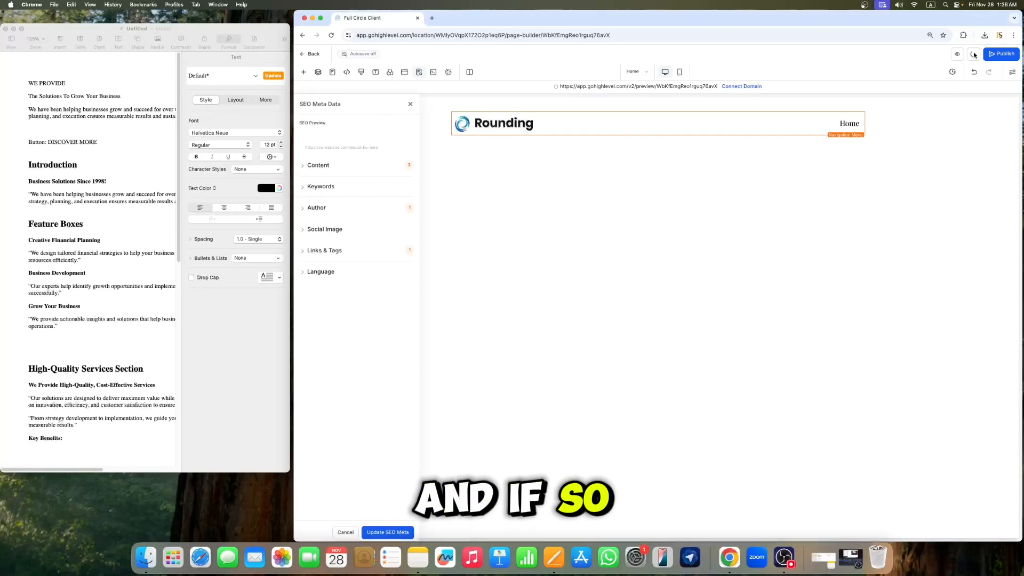
left_click(410, 105)
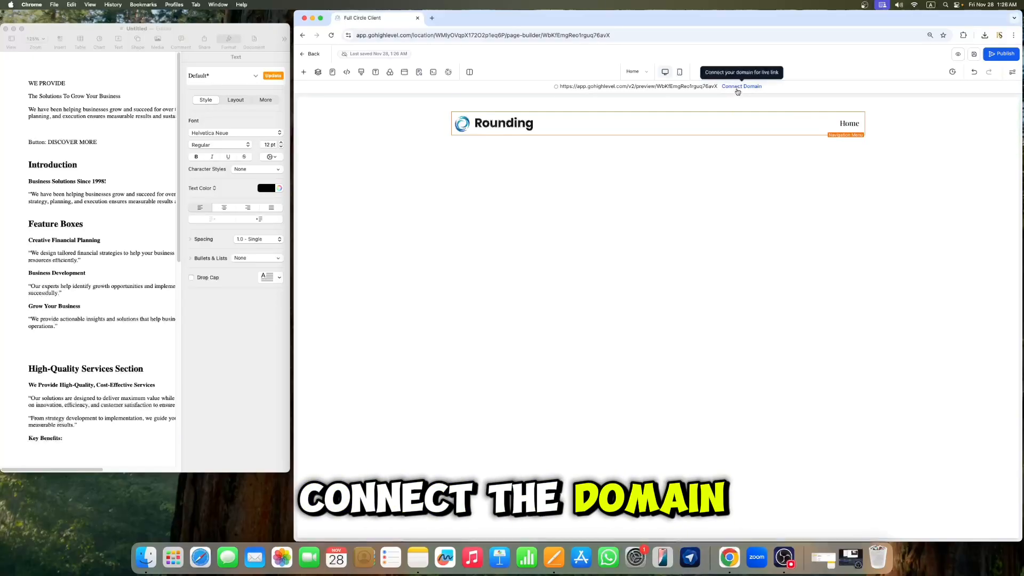
left_click(974, 54)
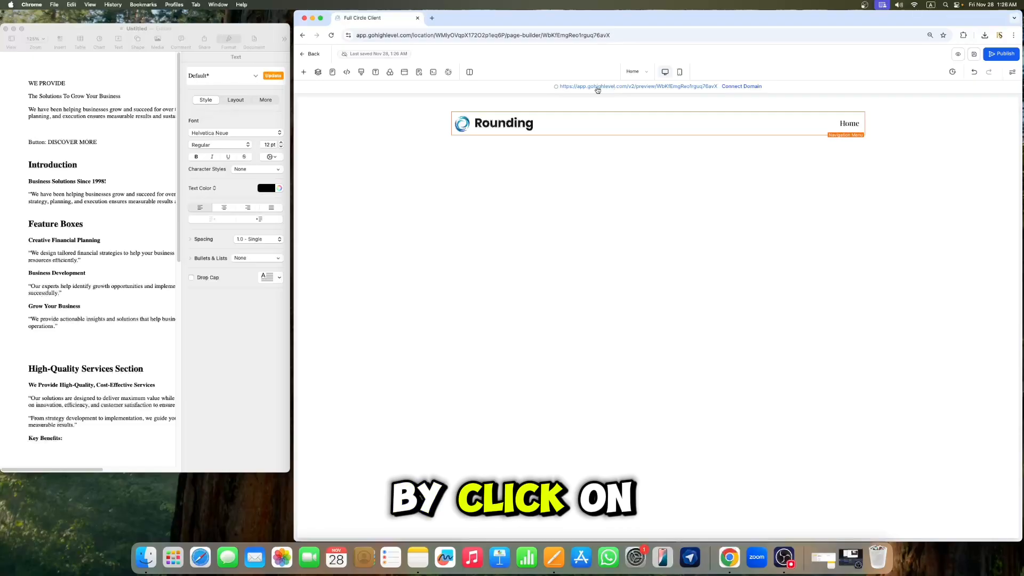
Step: Preview the page in a new tab and return to the builder
left_click(959, 56)
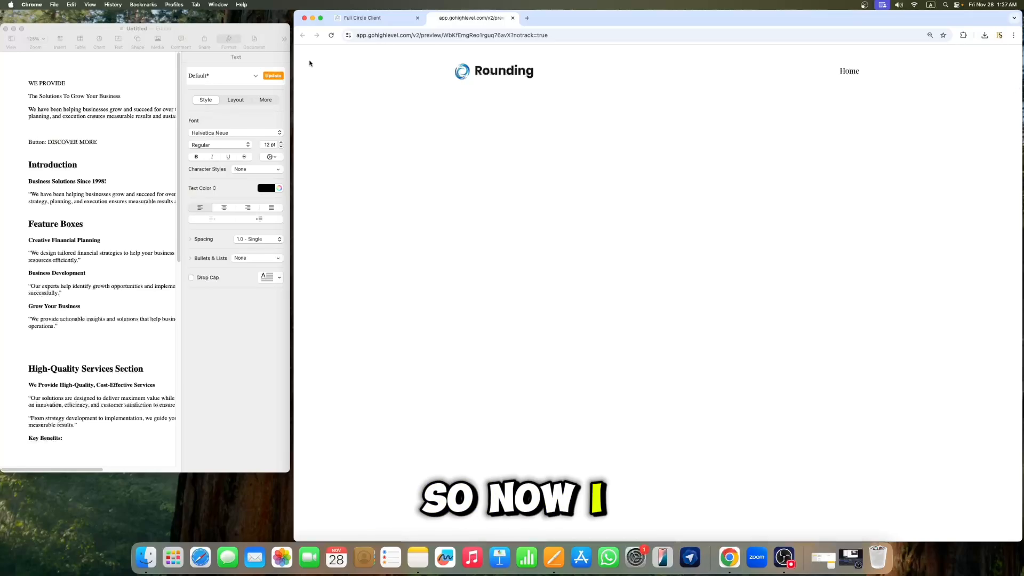
left_click(373, 19)
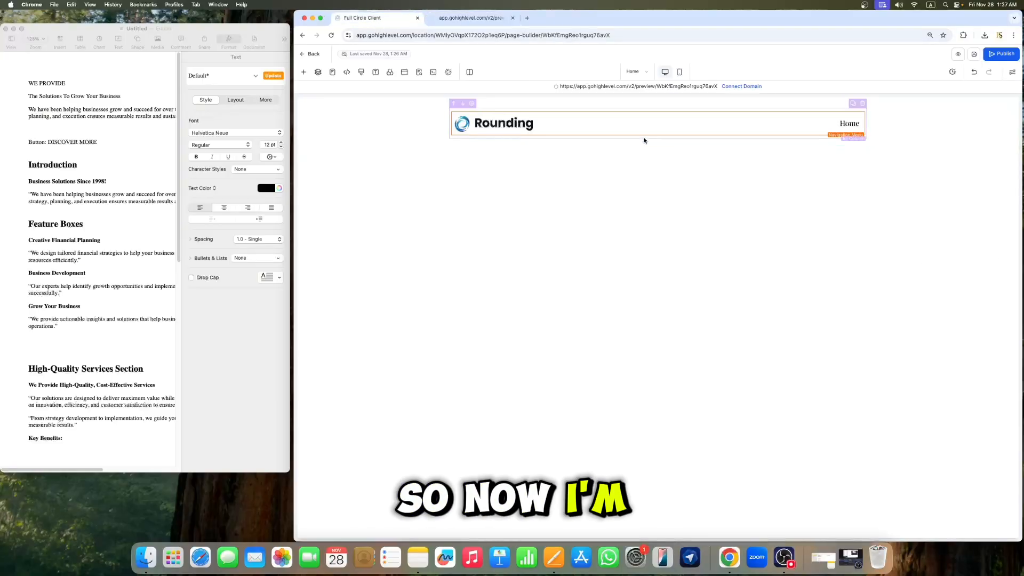
Step: Add a new section below the navigation menu containing a one-column row
mouse_move(658, 152)
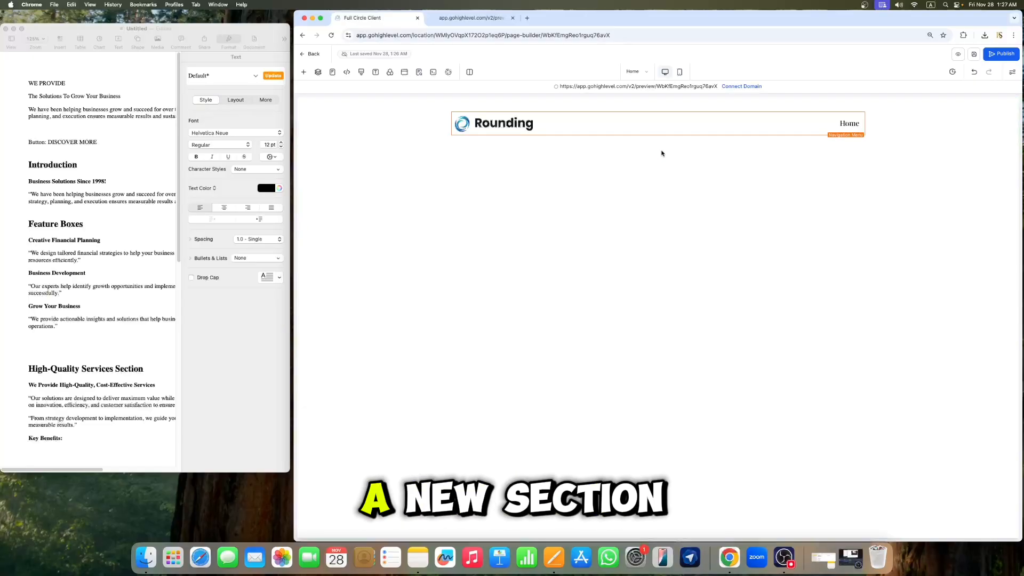
left_click(659, 150)
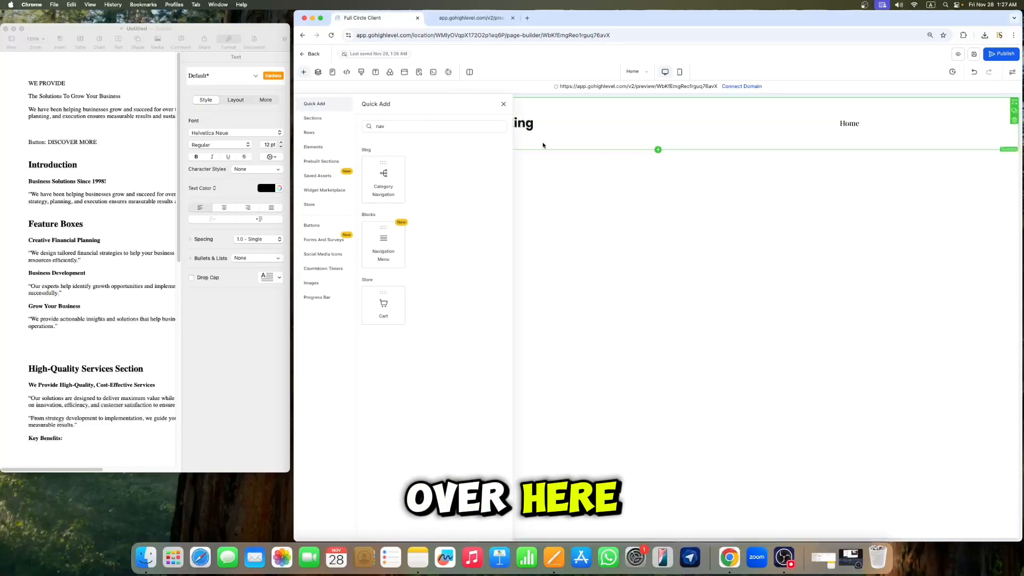
left_click(455, 126)
key("BackSpace")
key("BackSpace")
key("BackSpace")
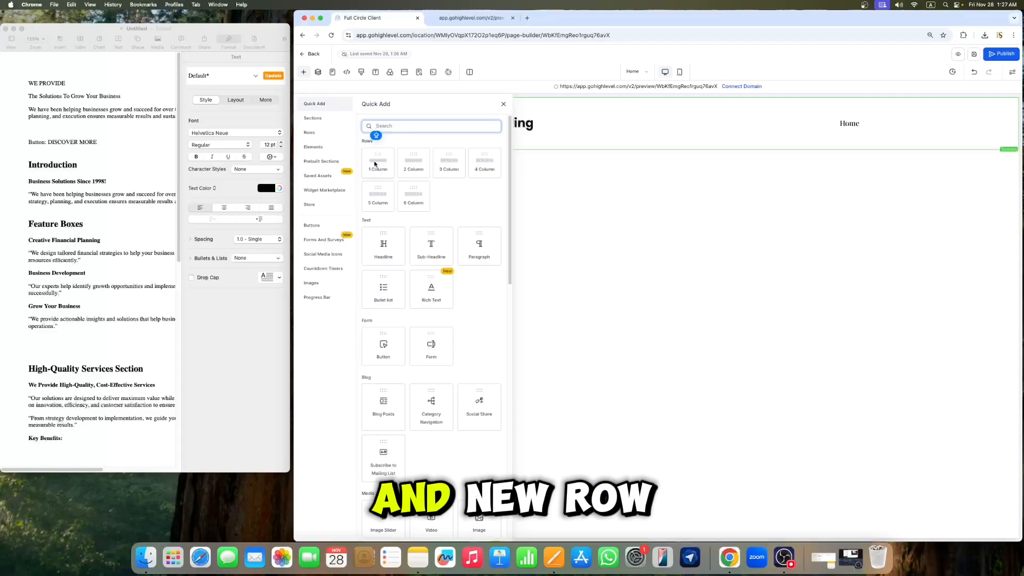
left_click_drag(383, 170, 555, 160)
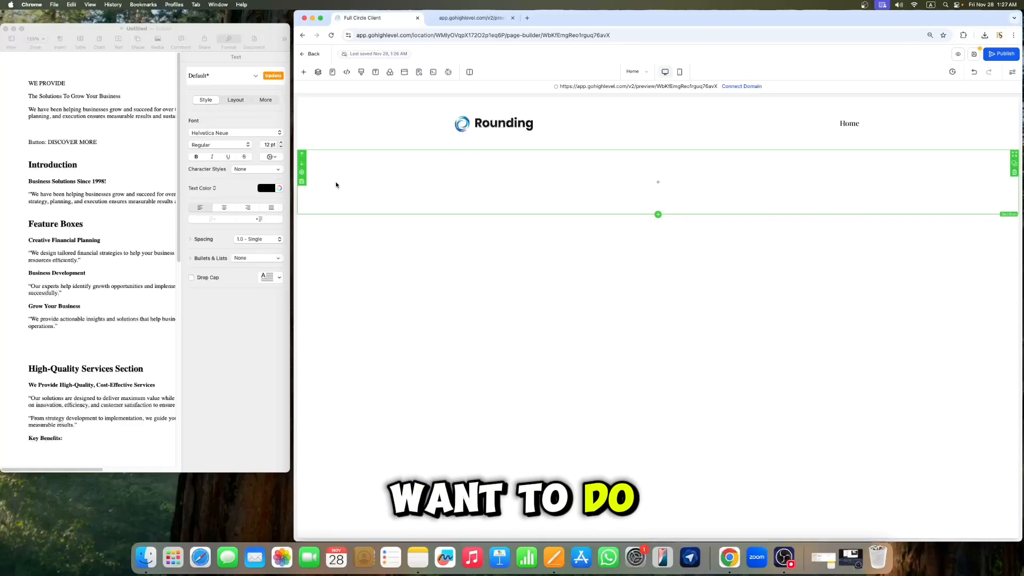
Step: Try a linear gradient background on the new section with a dark blue start color, then turn the gradient off
left_click(302, 176)
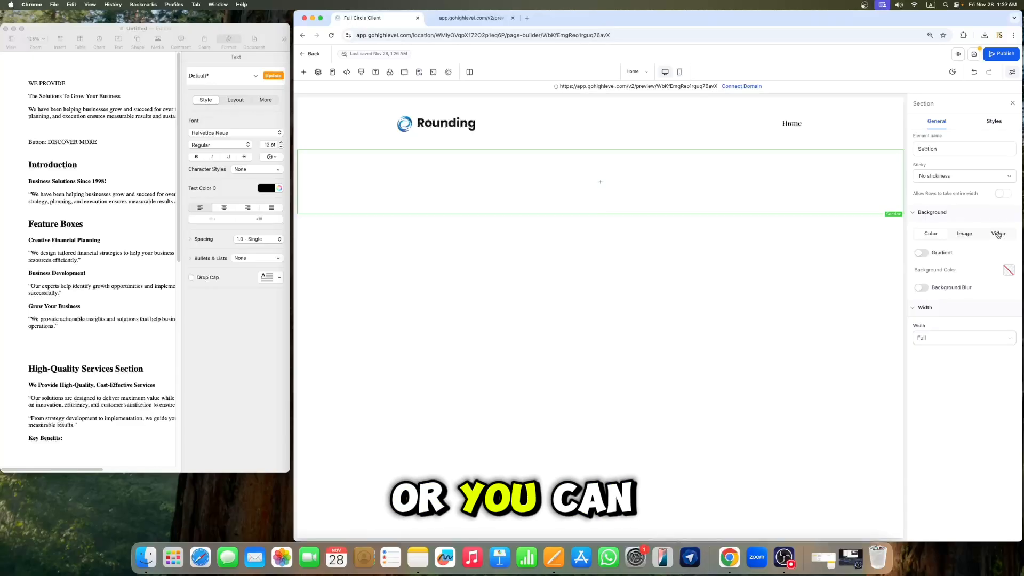
left_click(921, 253)
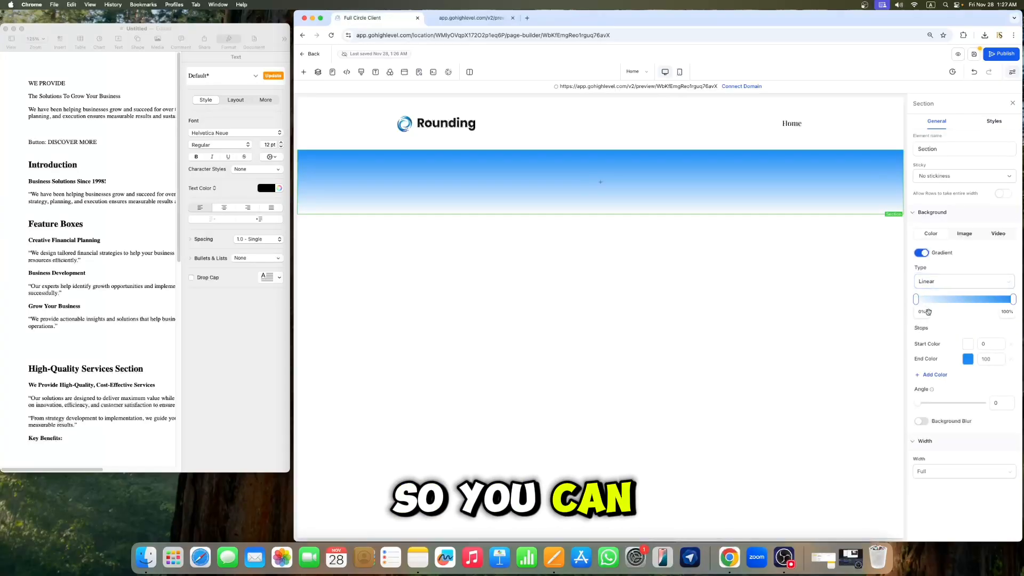
left_click(967, 344)
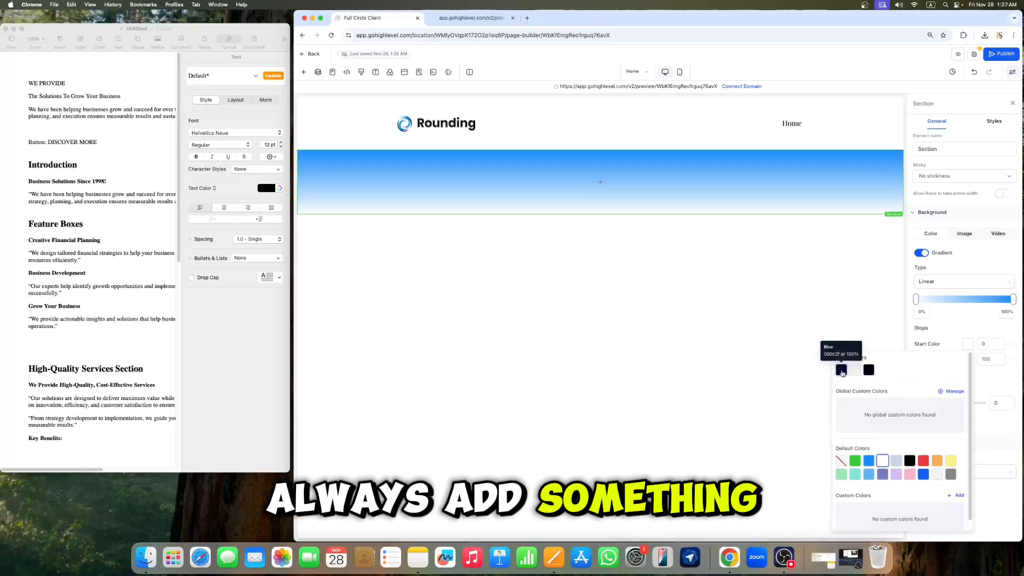
left_click(842, 371)
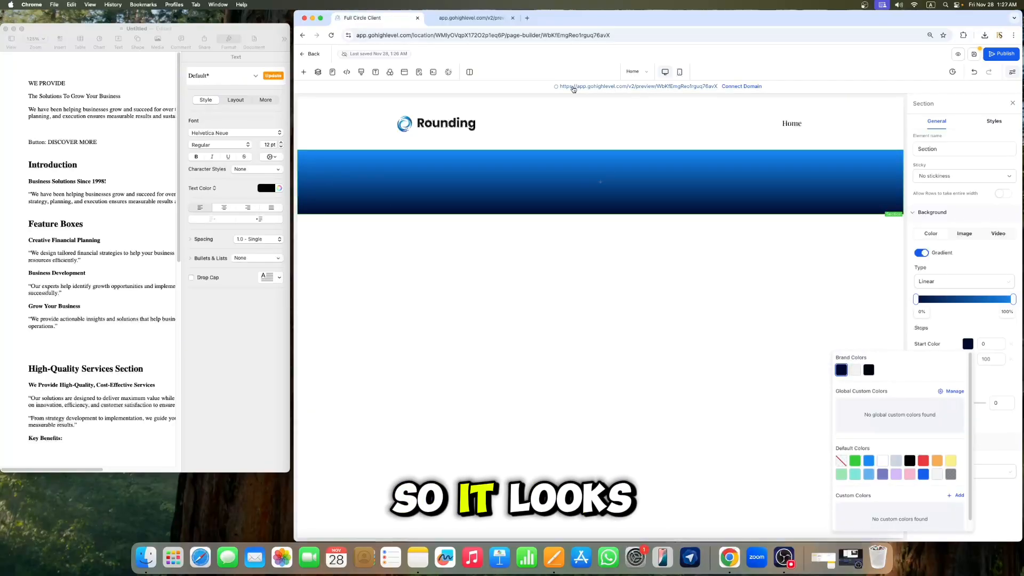
left_click(923, 252)
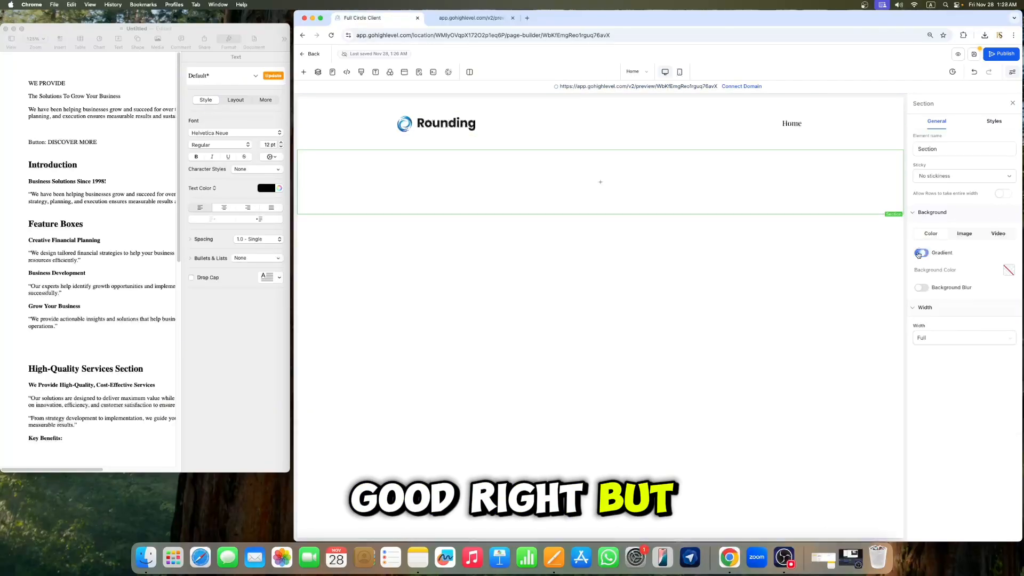
Step: Upload Hero Image.jpeg to the media storage and set it as the new section's background image
left_click(964, 235)
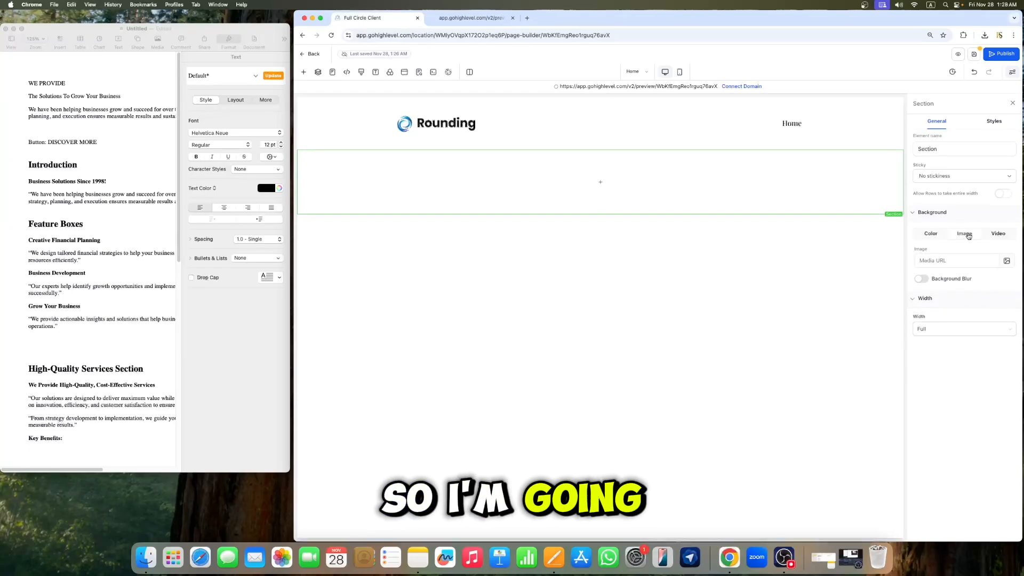
left_click(1007, 262)
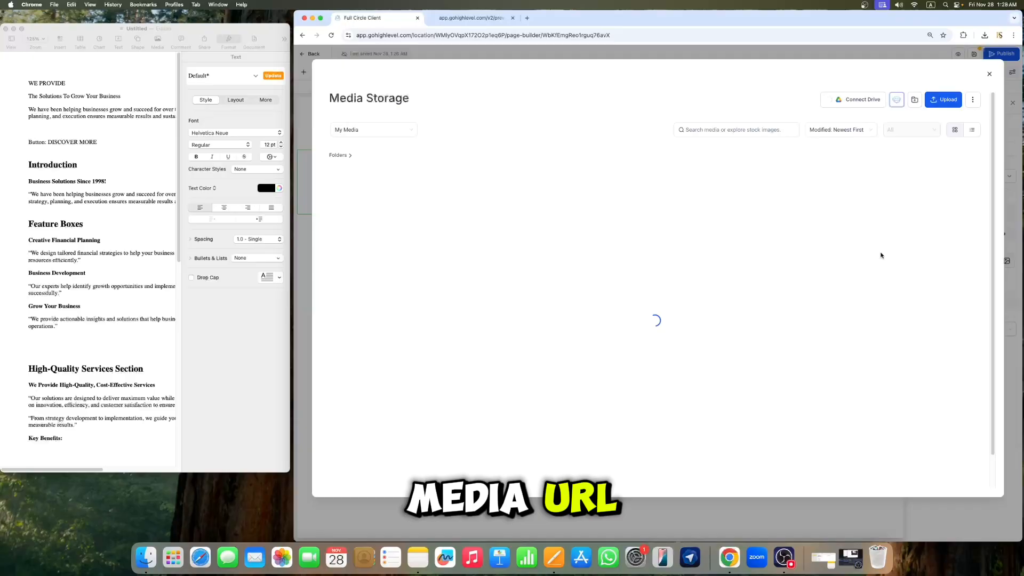
left_click(948, 101)
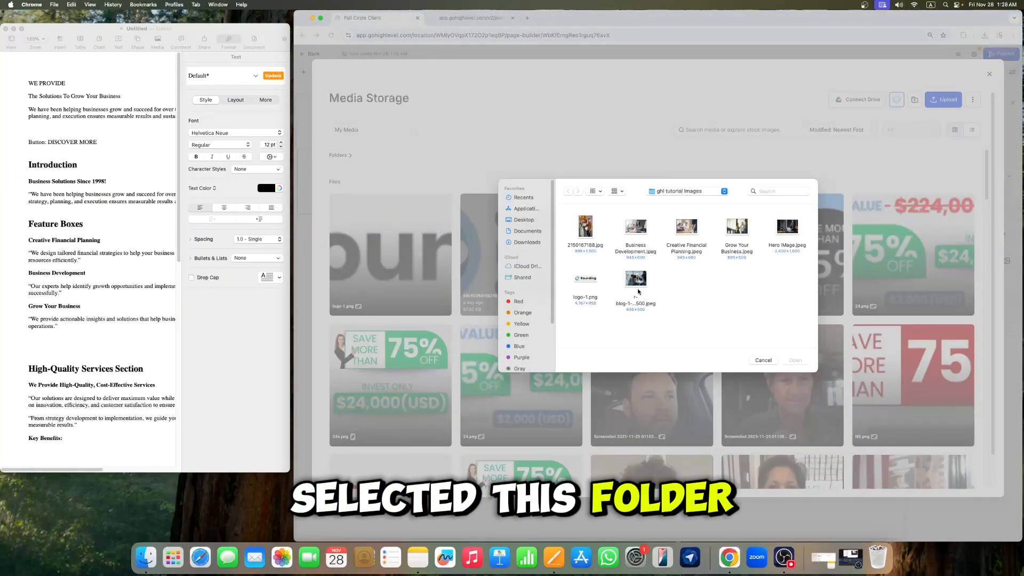
left_click(783, 233)
left_click(795, 360)
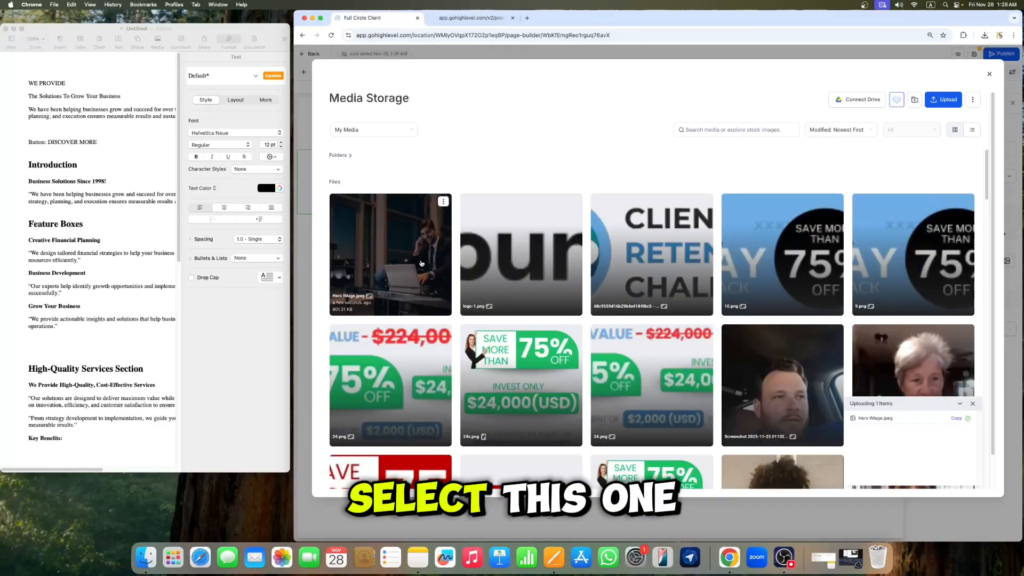
left_click(399, 268)
left_click(967, 492)
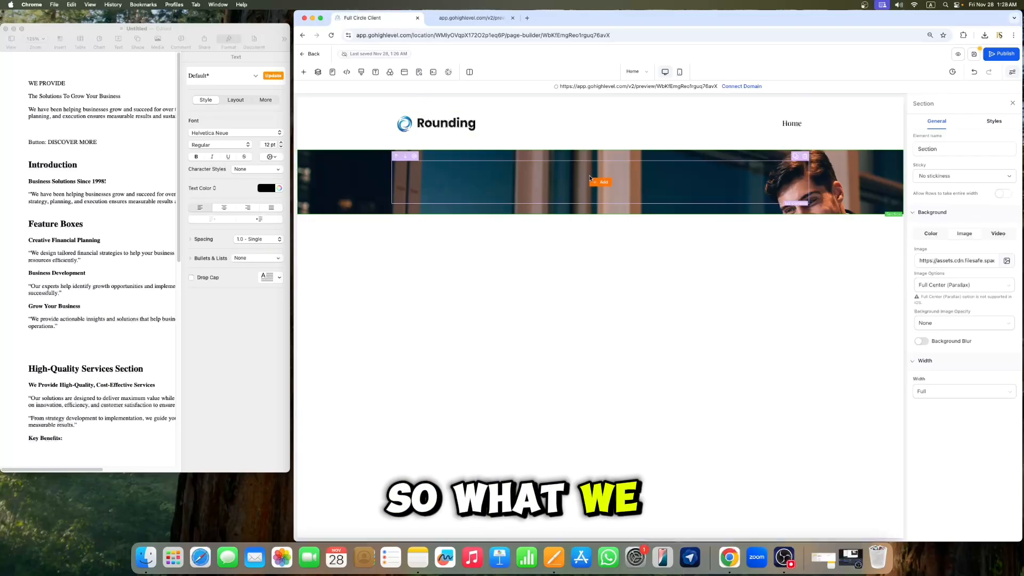
Step: Add a Headline element into the section's row and select it
mouse_move(608, 189)
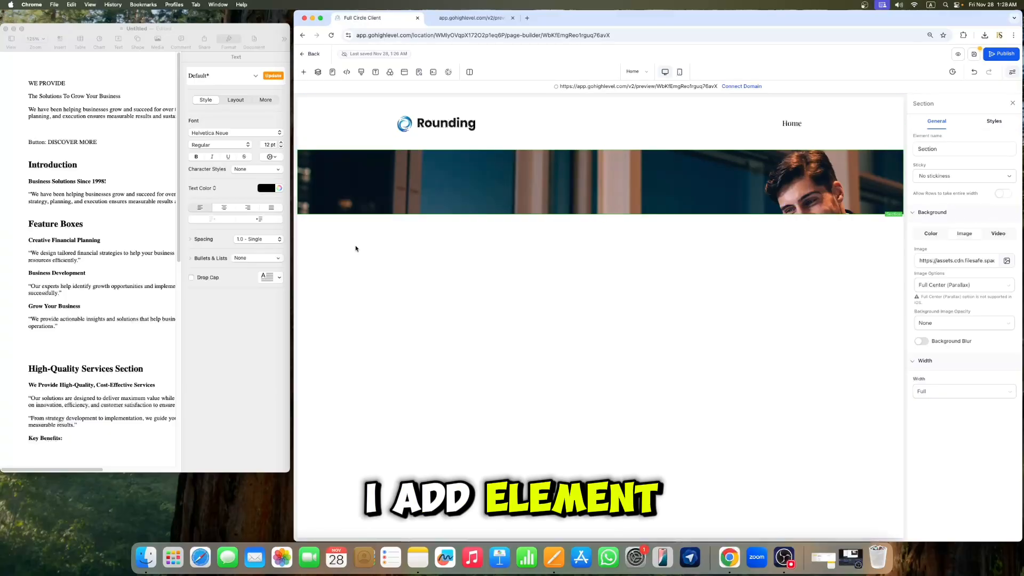
left_click(303, 74)
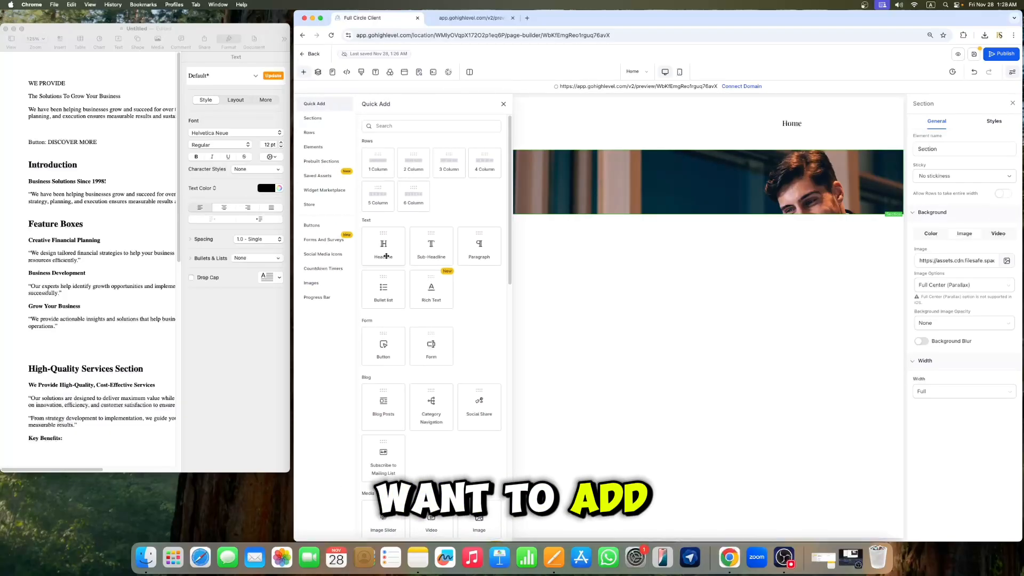
left_click_drag(391, 248, 617, 195)
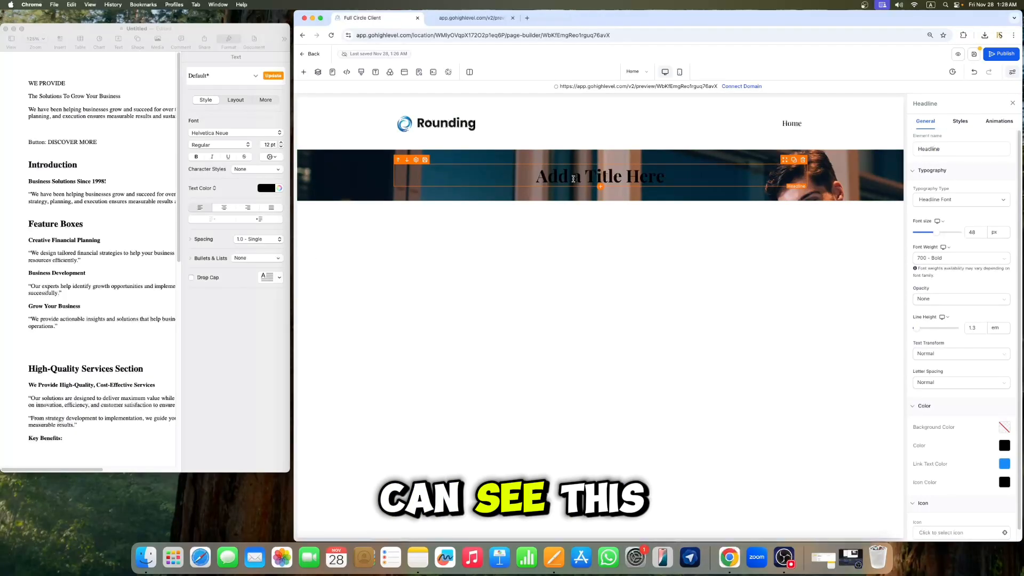
left_click_drag(673, 182, 668, 196)
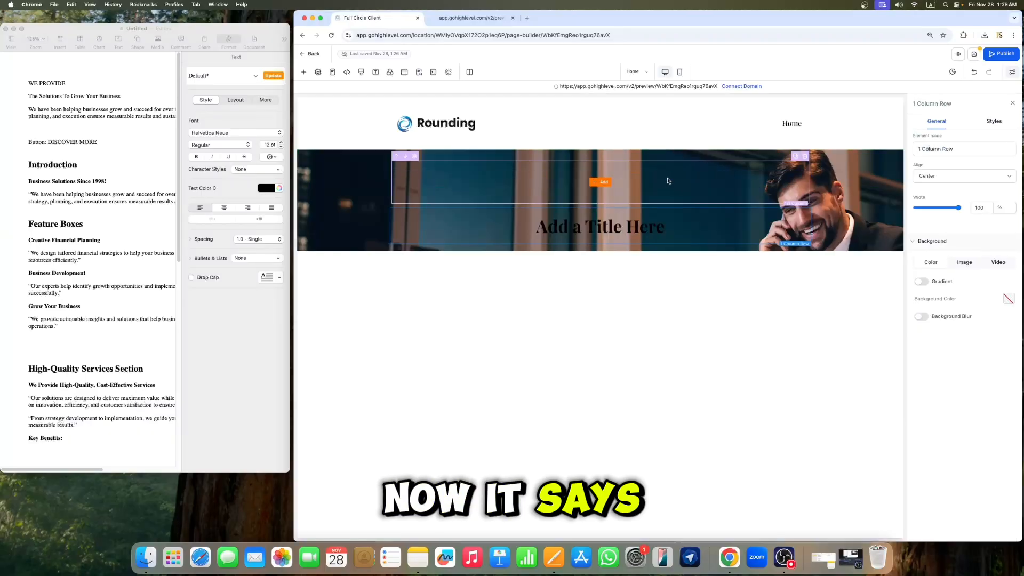
left_click(806, 157)
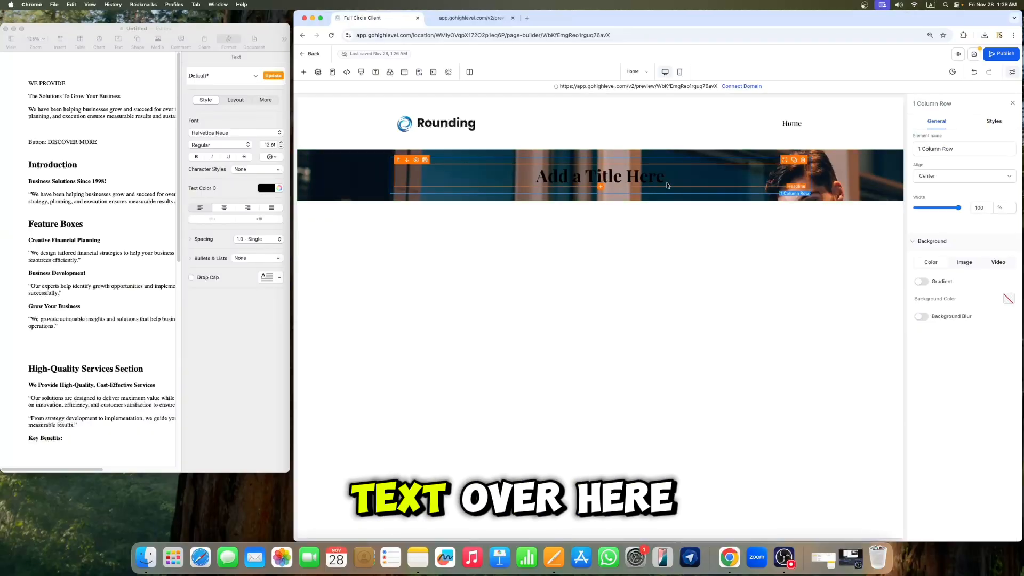
left_click(757, 181)
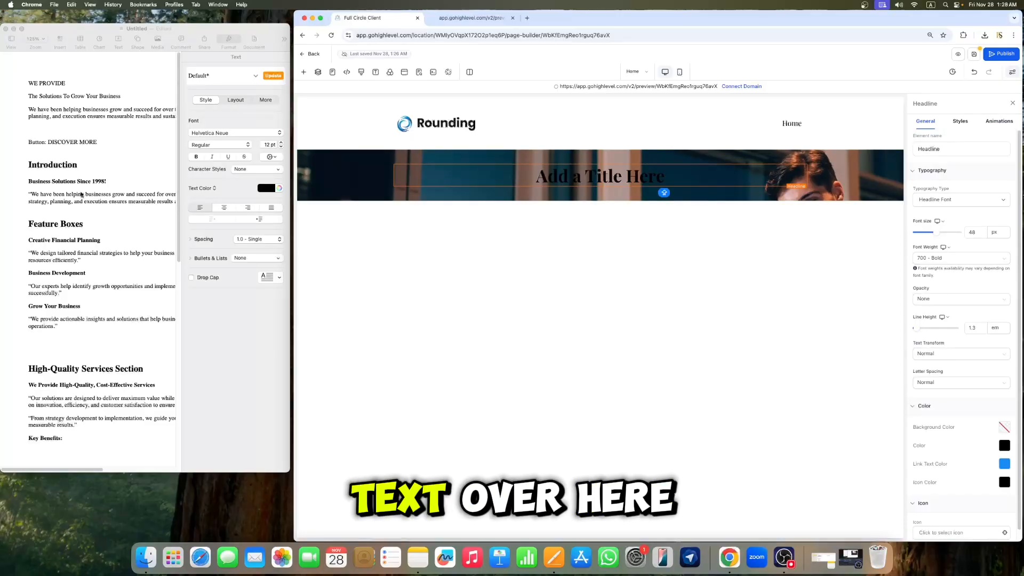
Step: Copy "WE PROVIDE" from the text document and paste it as the headline text
left_click(70, 86)
left_click_drag(67, 82, 34, 84)
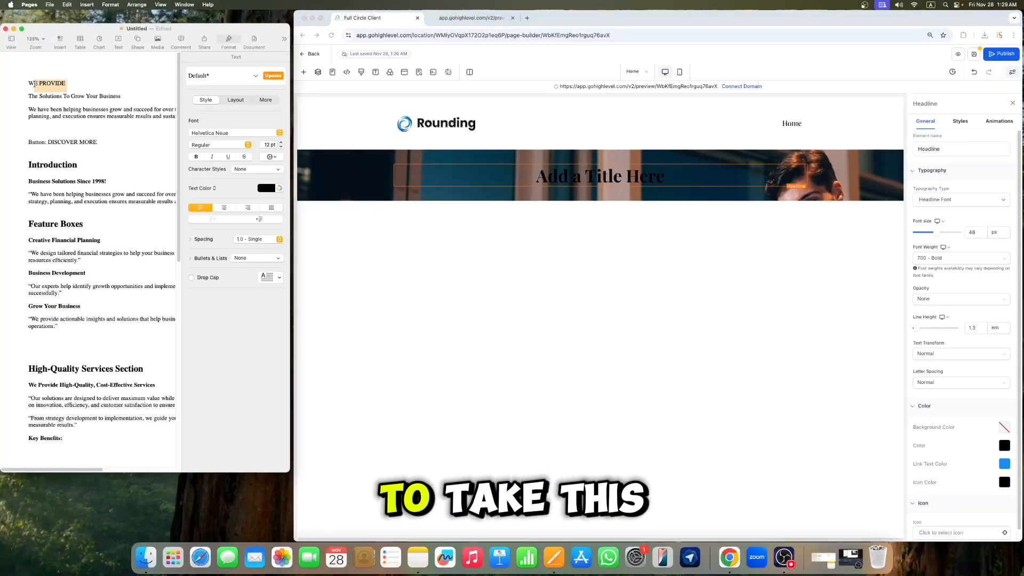
right_click(26, 84)
left_click(53, 122)
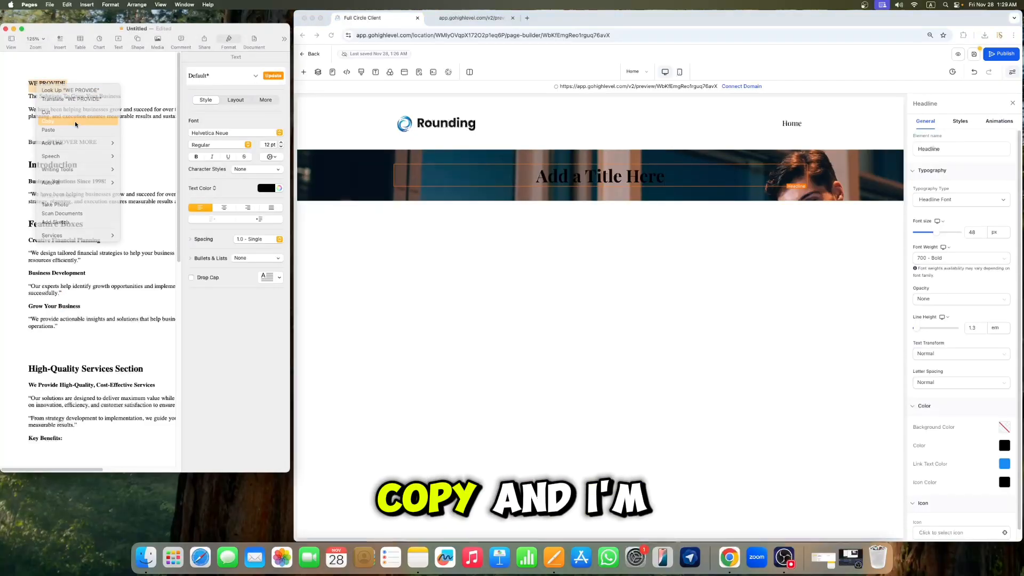
left_click(744, 178)
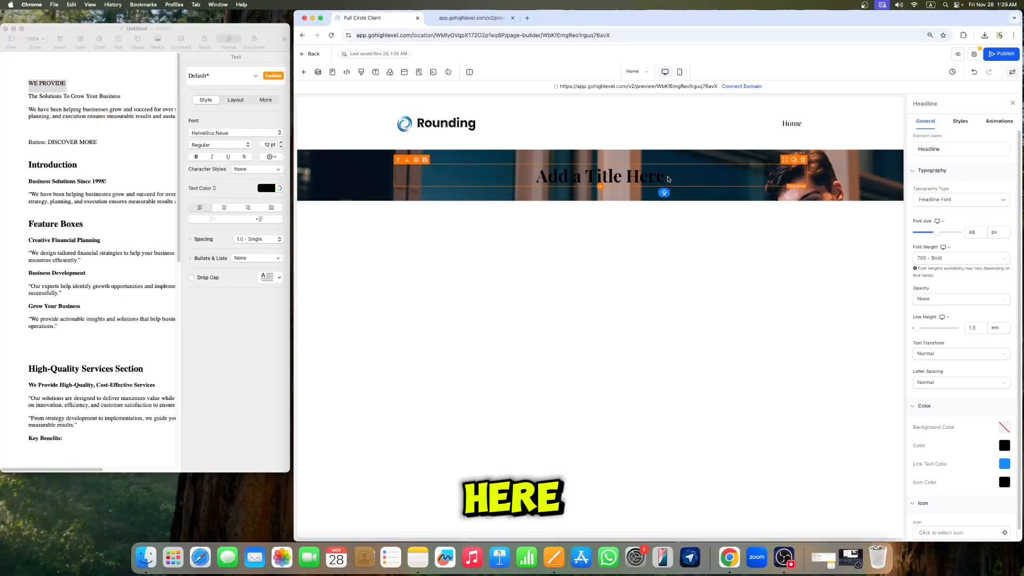
double_click(668, 179)
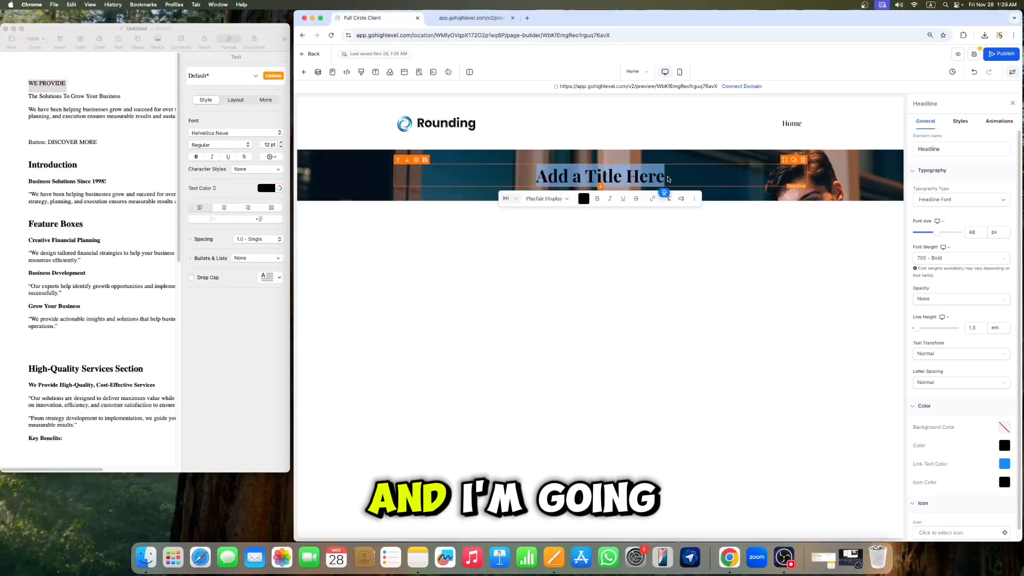
key("super+v")
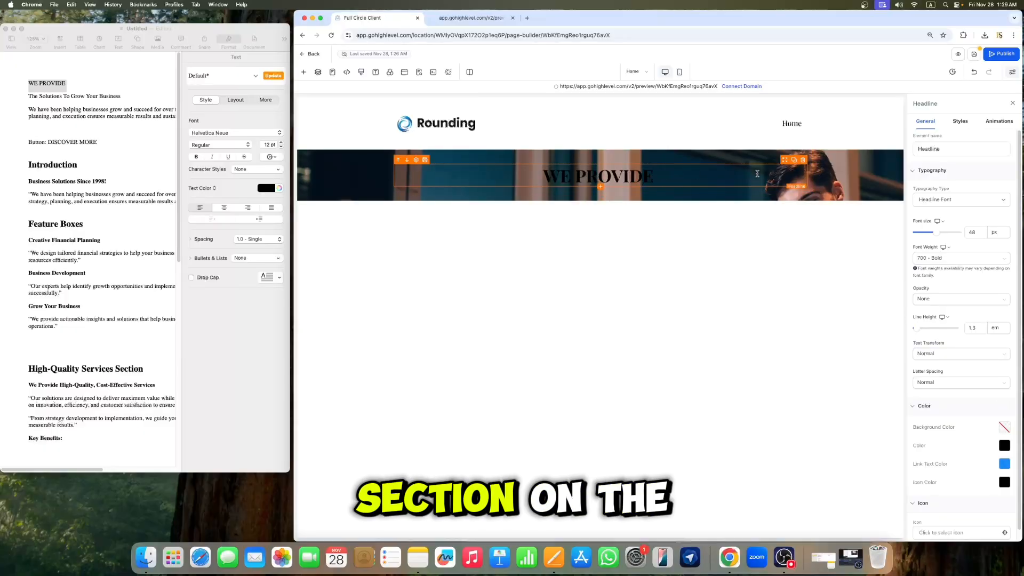
Step: Enlarge the headline and try the Content Font typography type before switching back to Headline Font
left_click(974, 327)
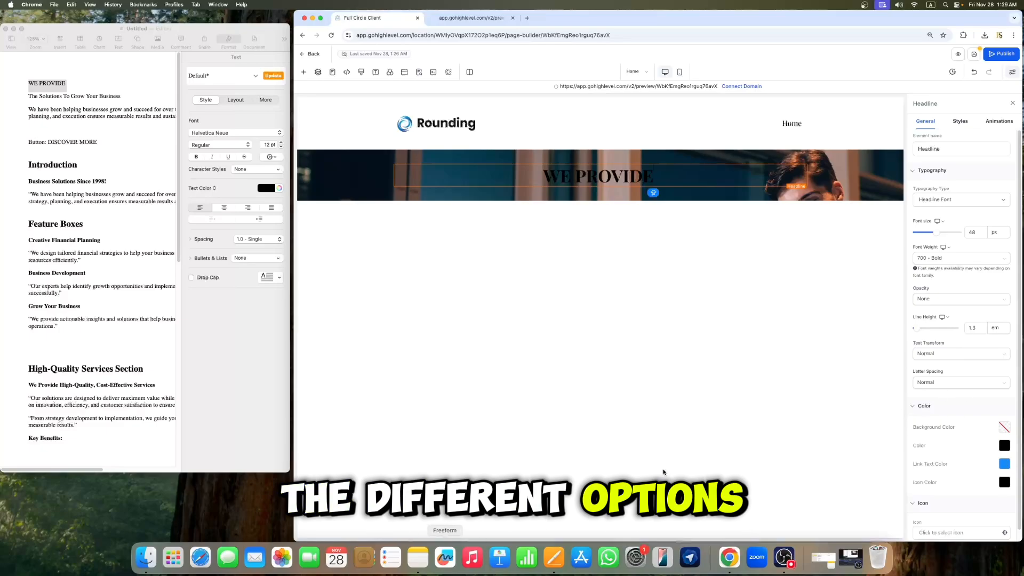
mouse_move(936, 232)
left_mouse_down()
mouse_move(920, 236)
mouse_move(945, 236)
left_mouse_up()
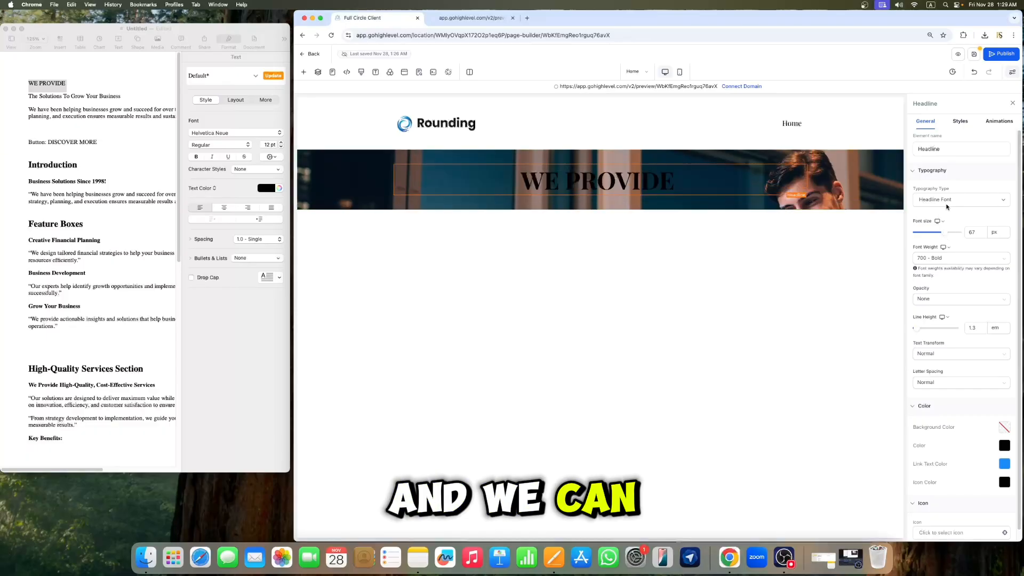
left_click(952, 200)
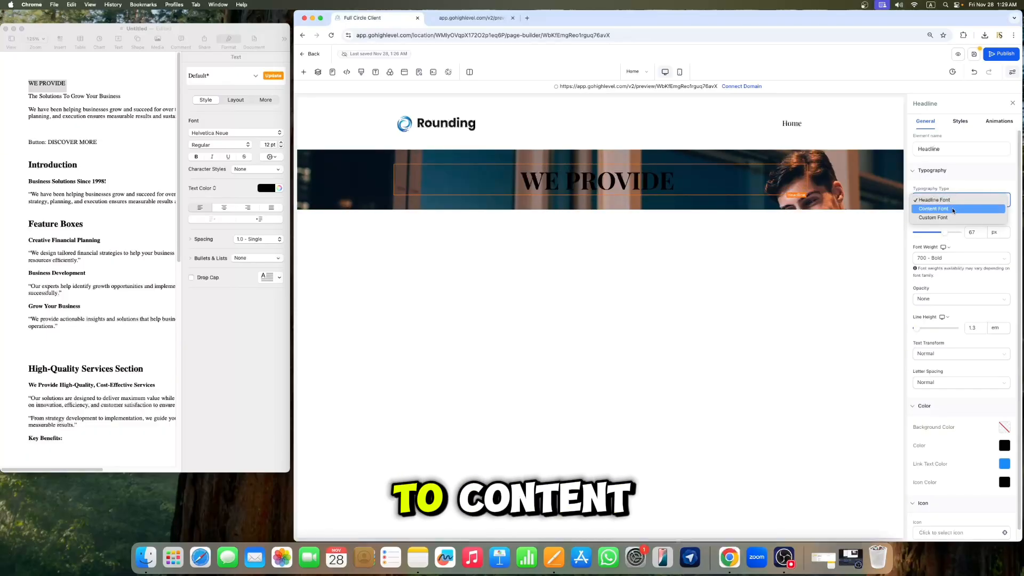
left_click(952, 209)
left_click(952, 203)
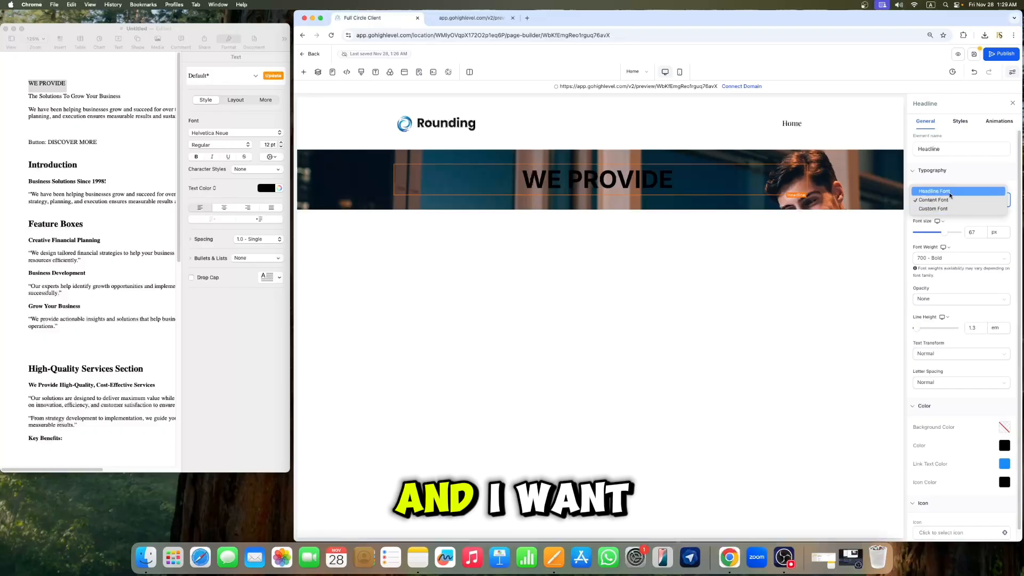
left_click(950, 191)
Step: Set the headline's font size to 34 px
left_click_drag(943, 233, 932, 229)
right_click(932, 229)
left_click(953, 226)
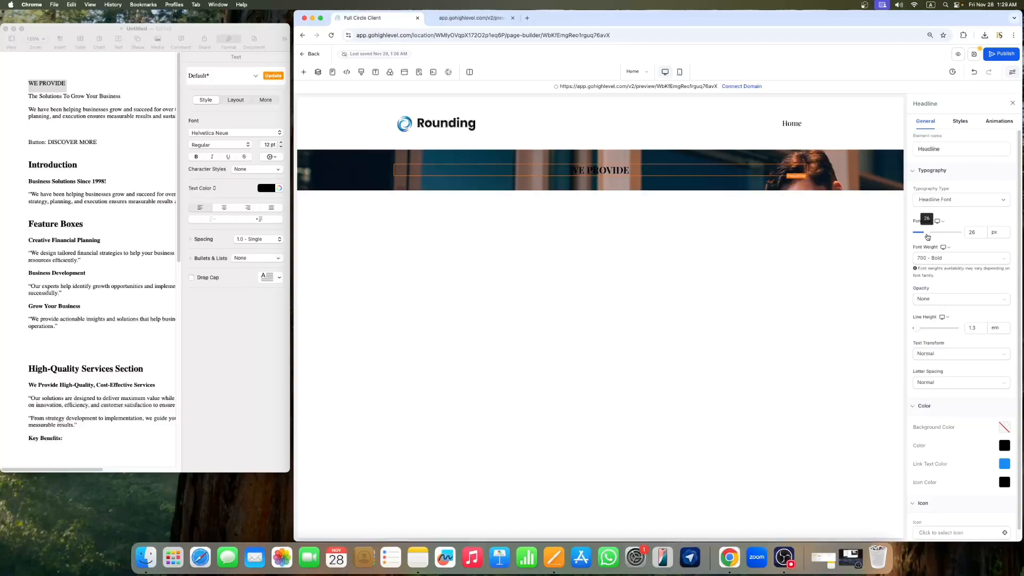
left_click_drag(928, 237, 930, 238)
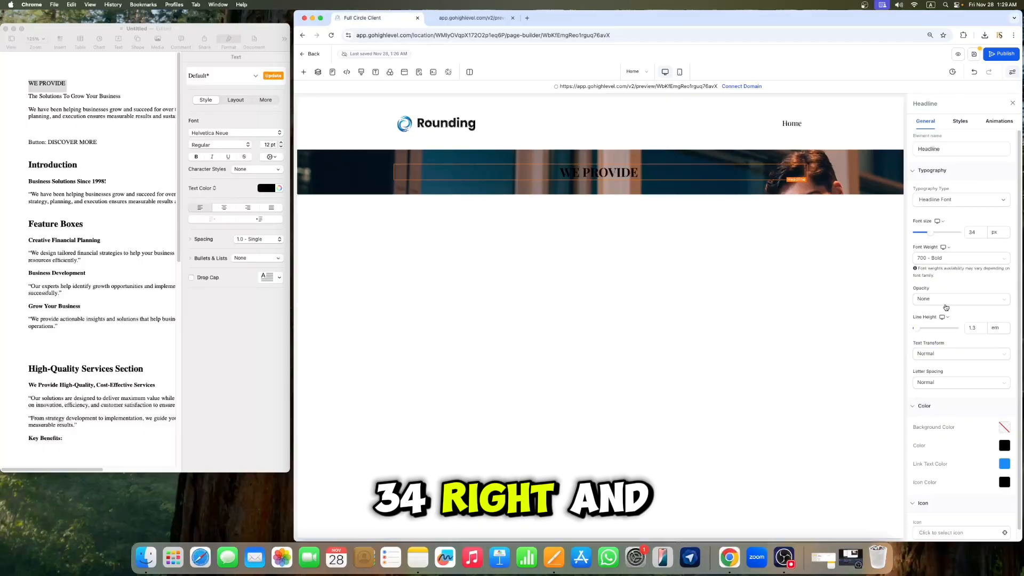
Step: Set the headline's text color to white
scroll(951, 310, "down", 1)
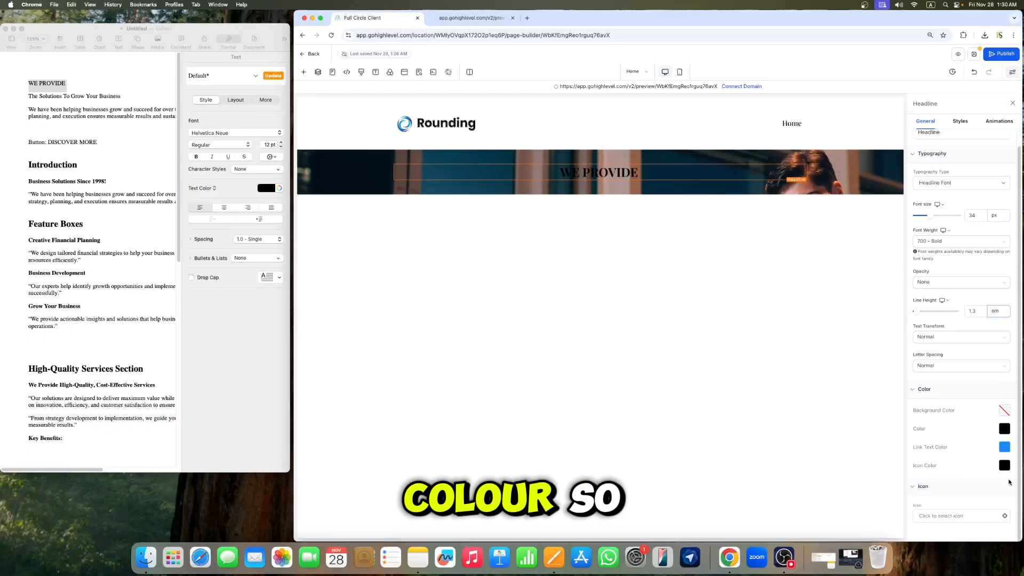
left_click(1005, 429)
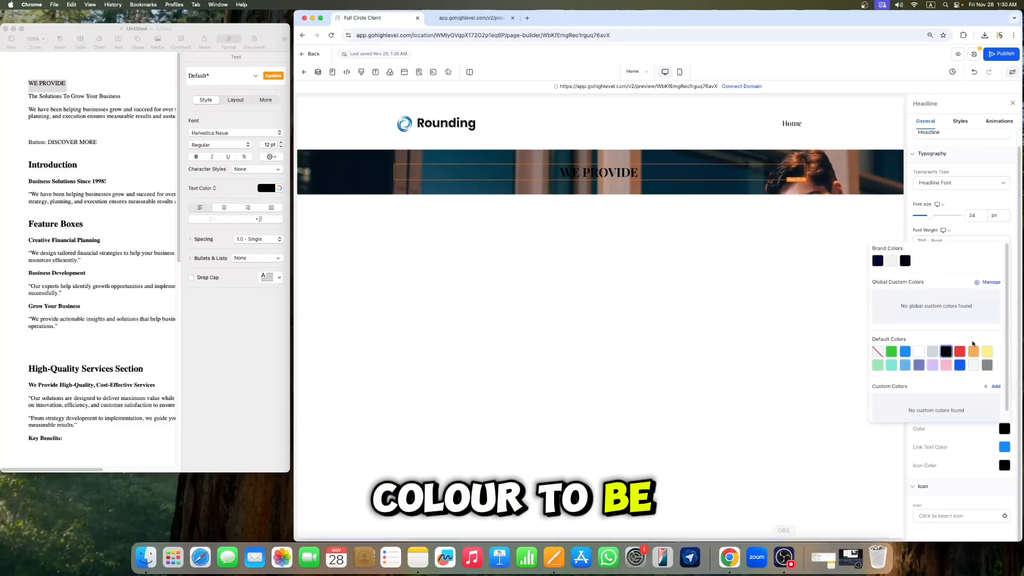
left_click(918, 351)
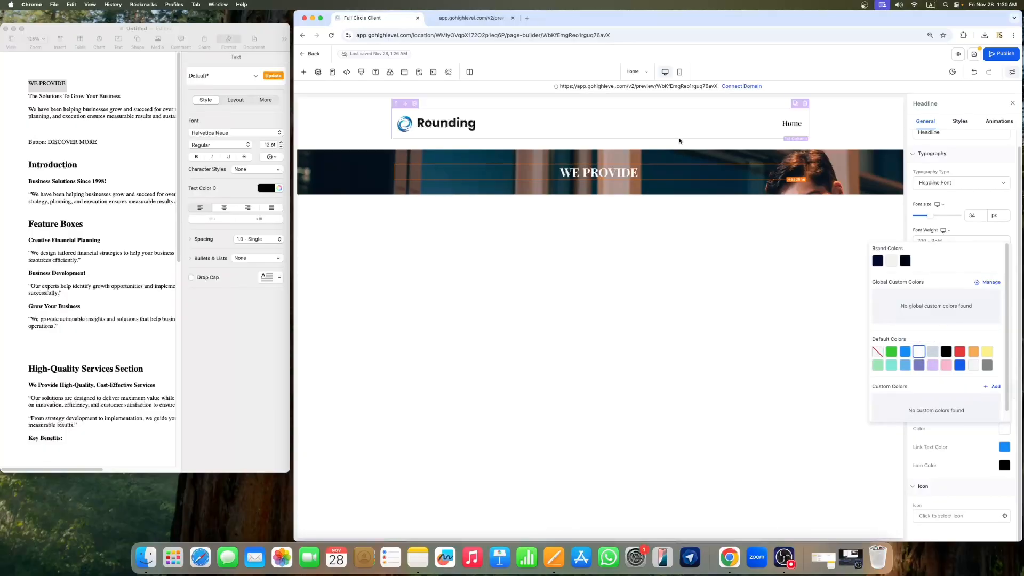
left_click(655, 174)
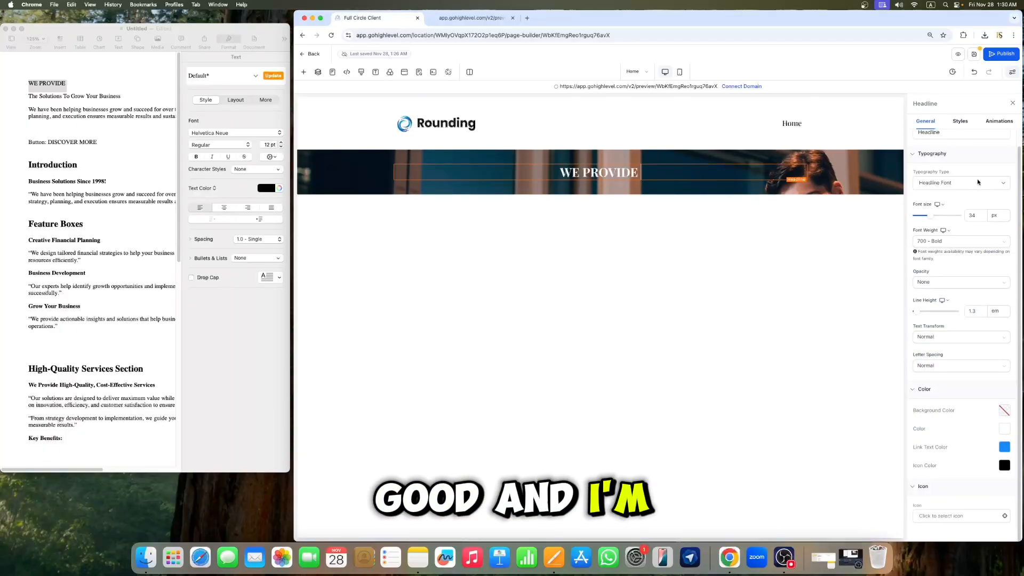
Step: Try the headline's text alignment options and set it to left-aligned
scroll(967, 245, "up", 1)
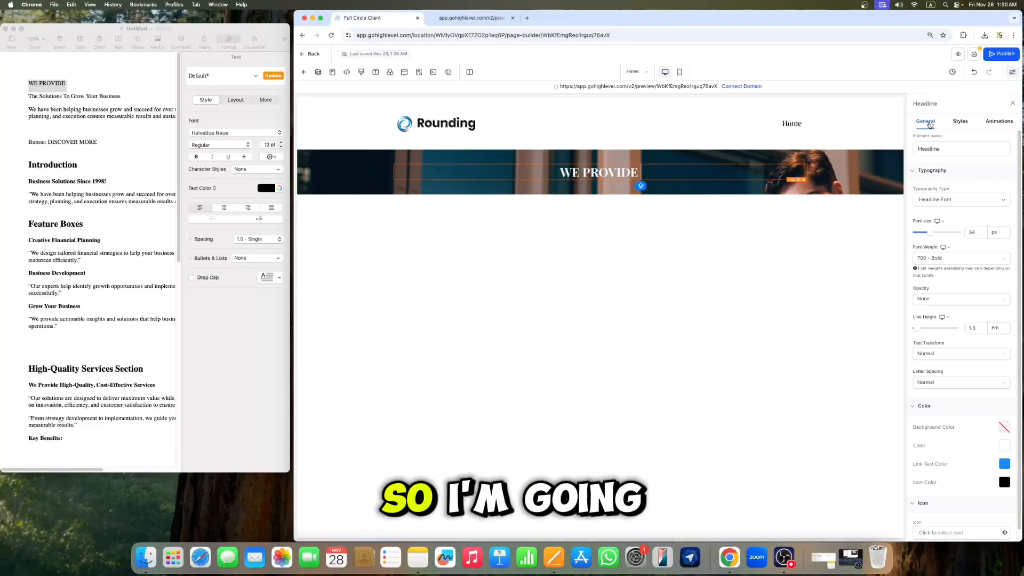
left_click(960, 122)
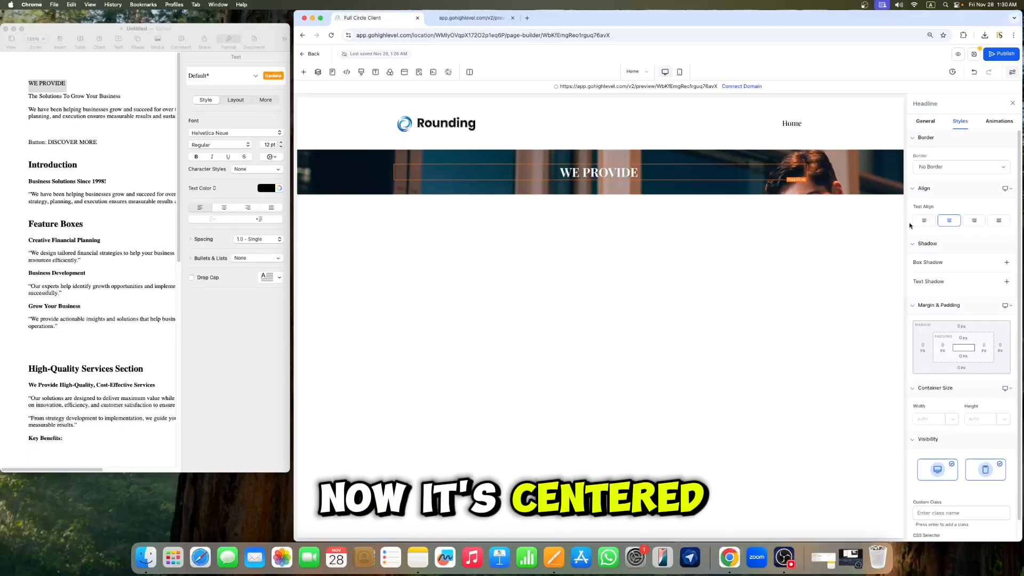
left_click(926, 221)
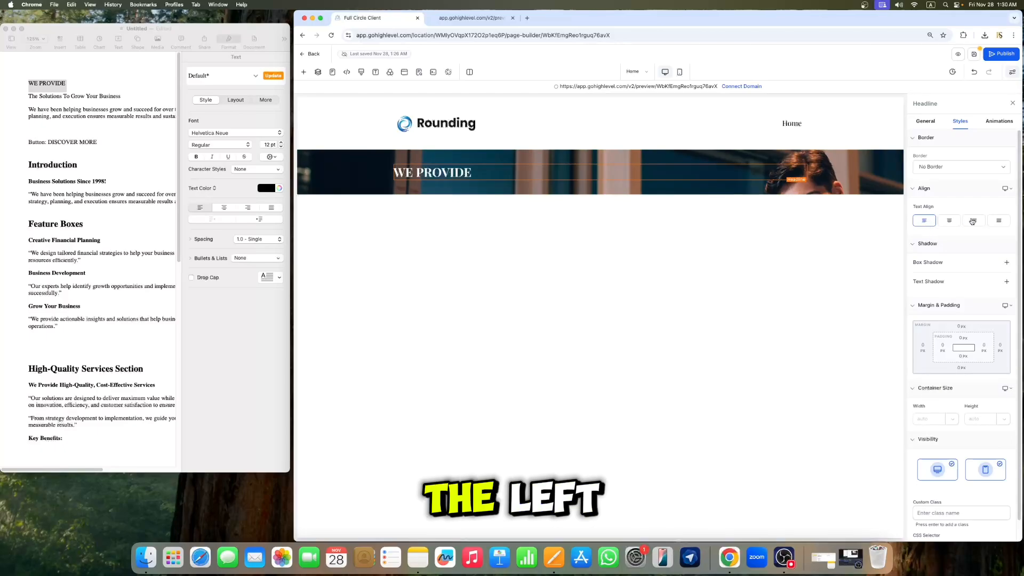
left_click(949, 224)
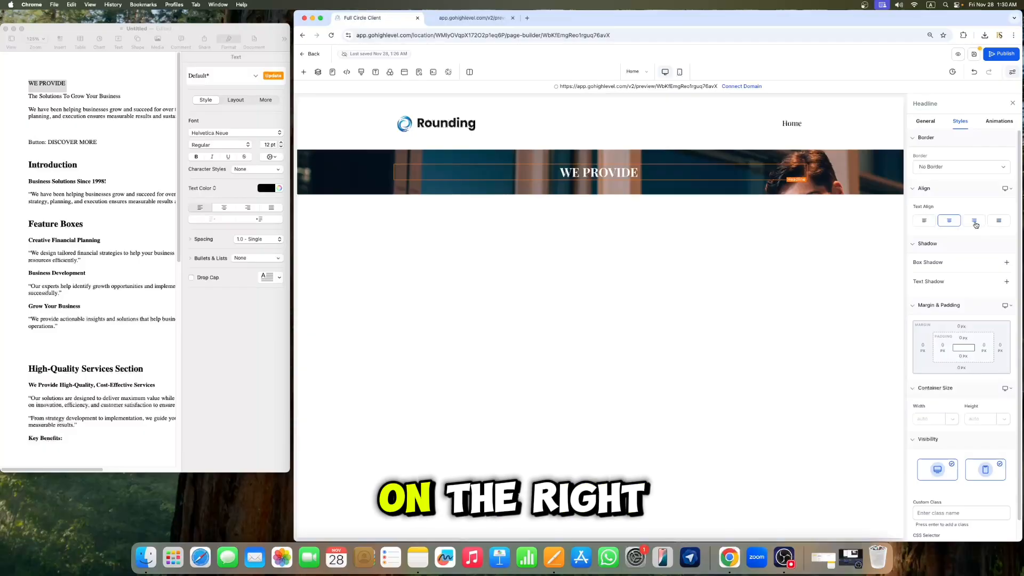
left_click(976, 224)
left_click(925, 225)
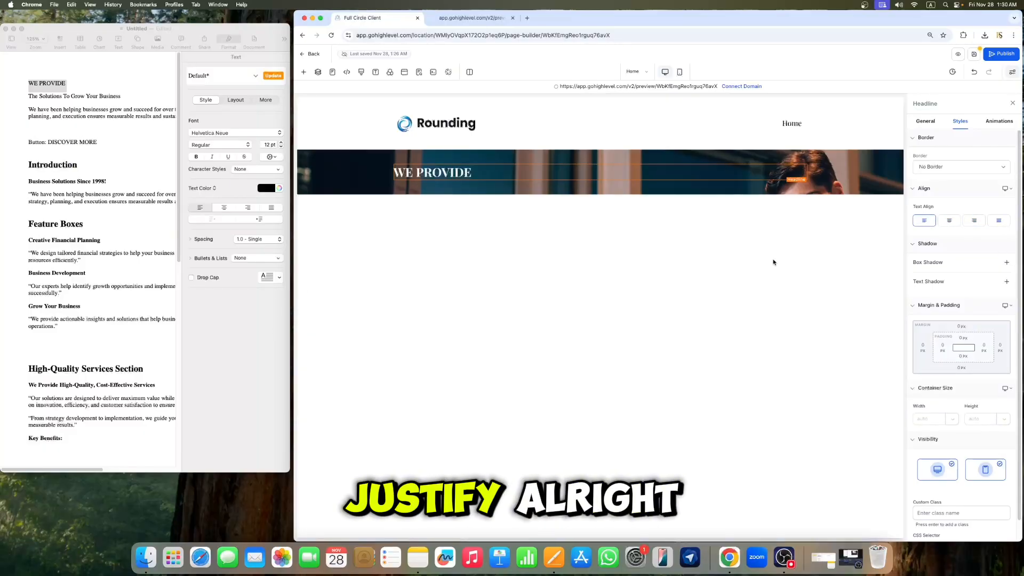
Step: Copy "The Solutions To Grow Your Business" from the text document
left_click(57, 130)
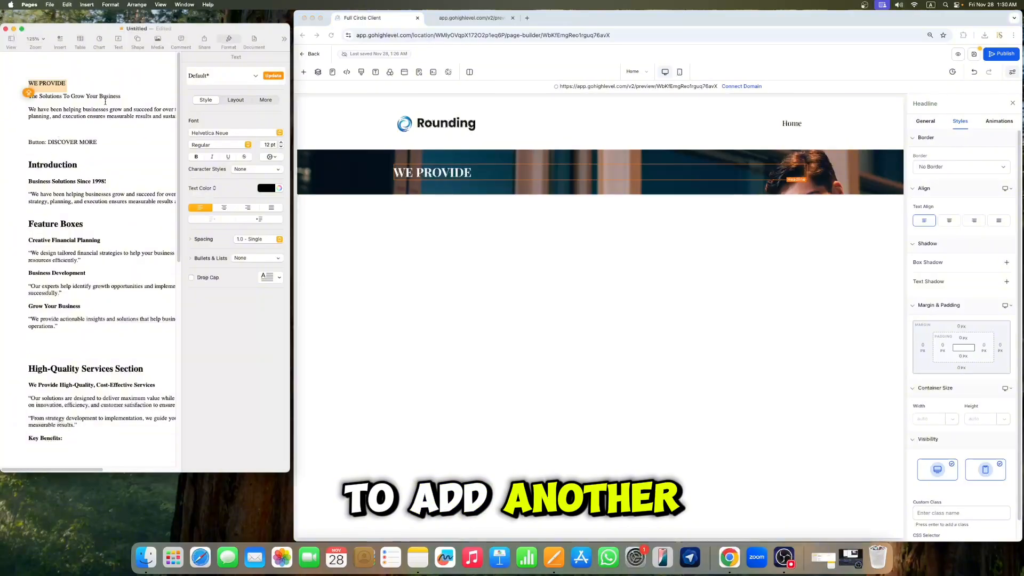
left_click_drag(122, 97, 53, 98)
right_click(28, 95)
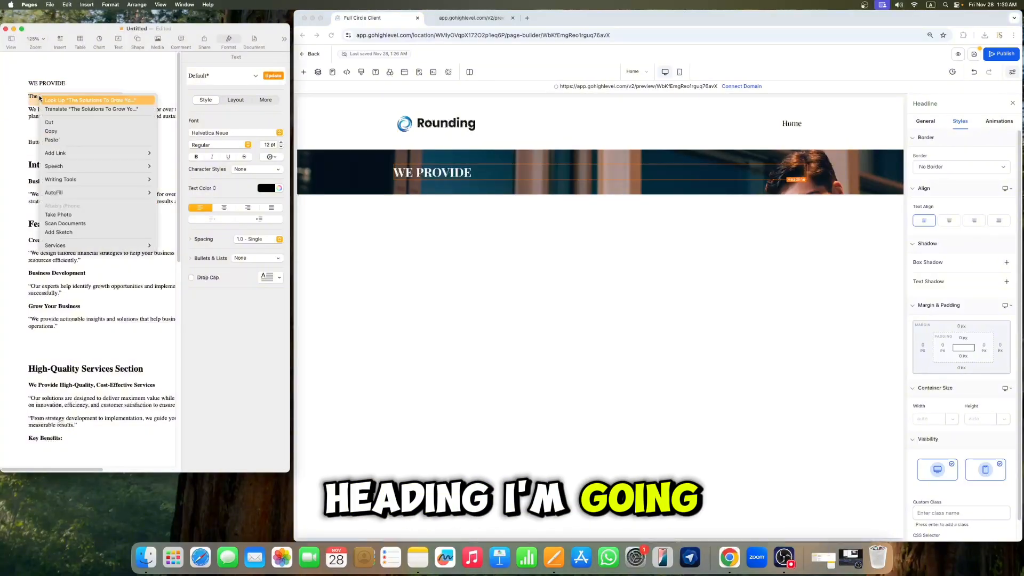
left_click(61, 131)
Step: Add a second Headline element into the hero section below the WE PROVIDE heading
left_click(370, 161)
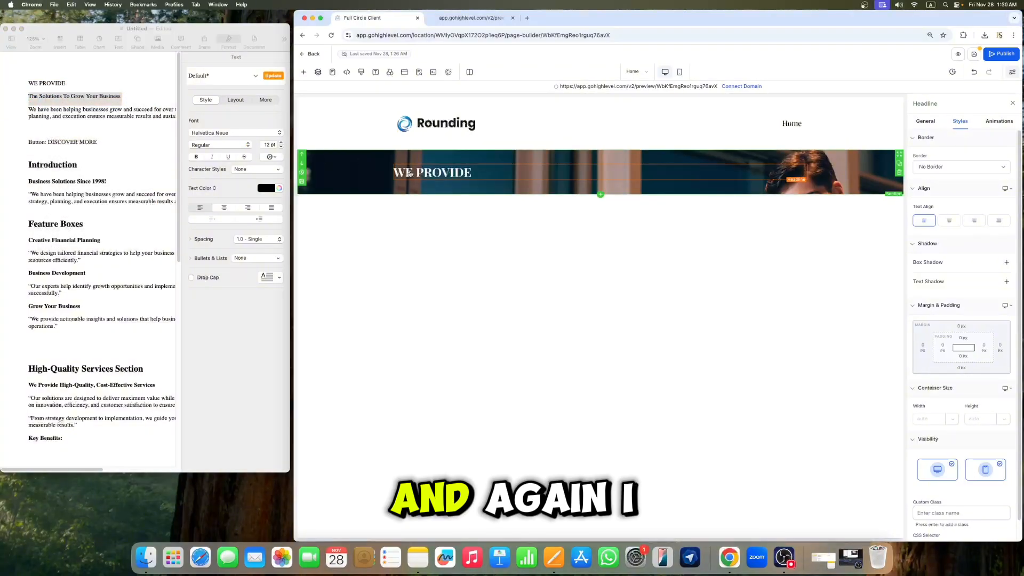
left_click(303, 73)
left_click_drag(385, 252, 476, 180)
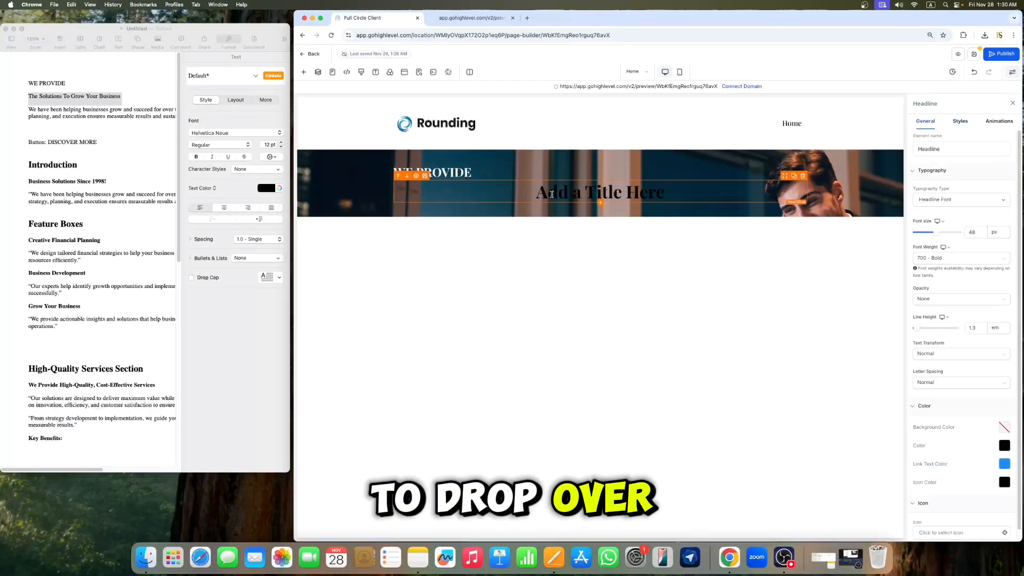
Step: Replace the second headline's placeholder text with "The Solutions To Grow Your Business"
double_click(660, 202)
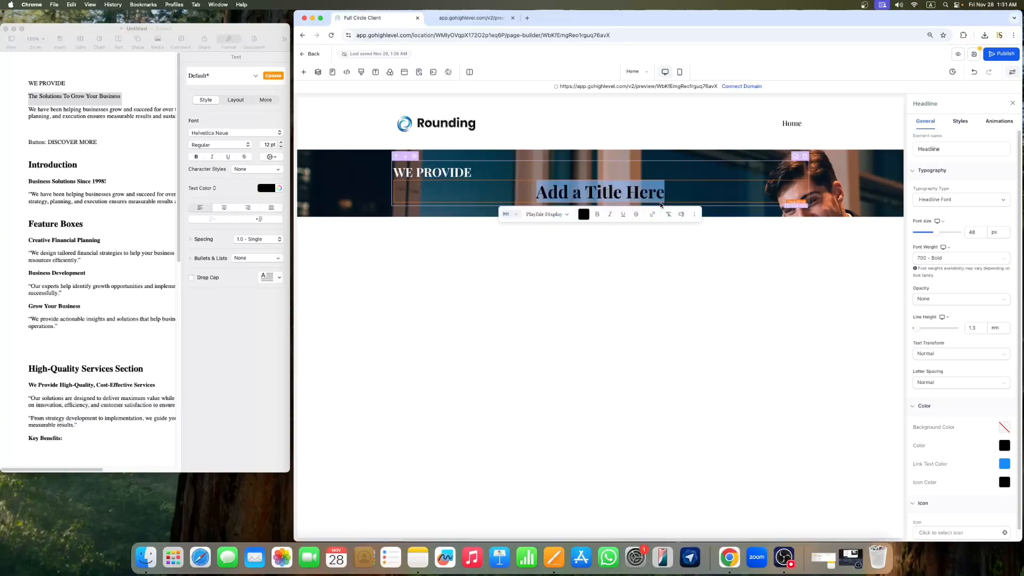
left_click(663, 201)
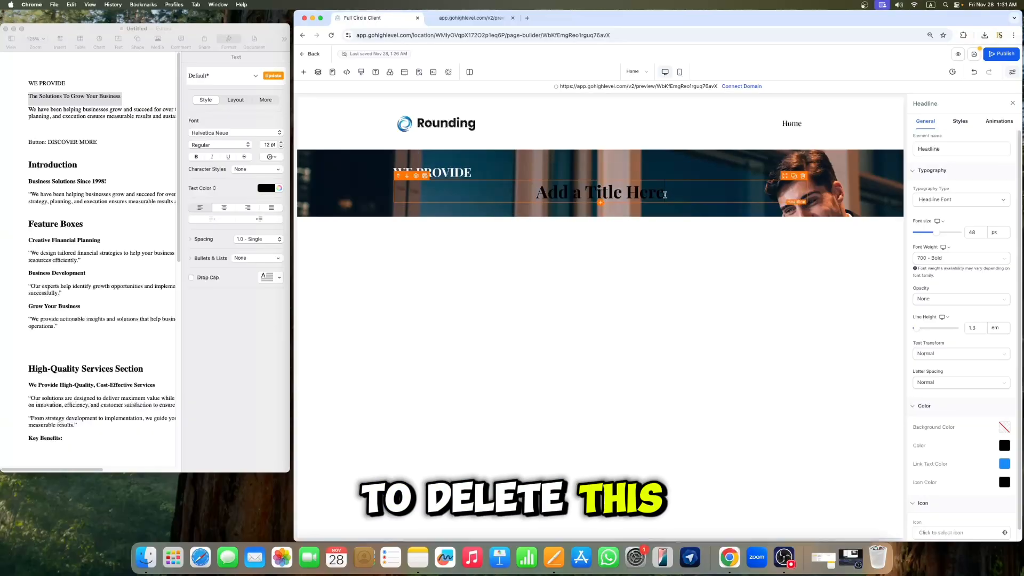
triple_click(663, 201)
key("super+v")
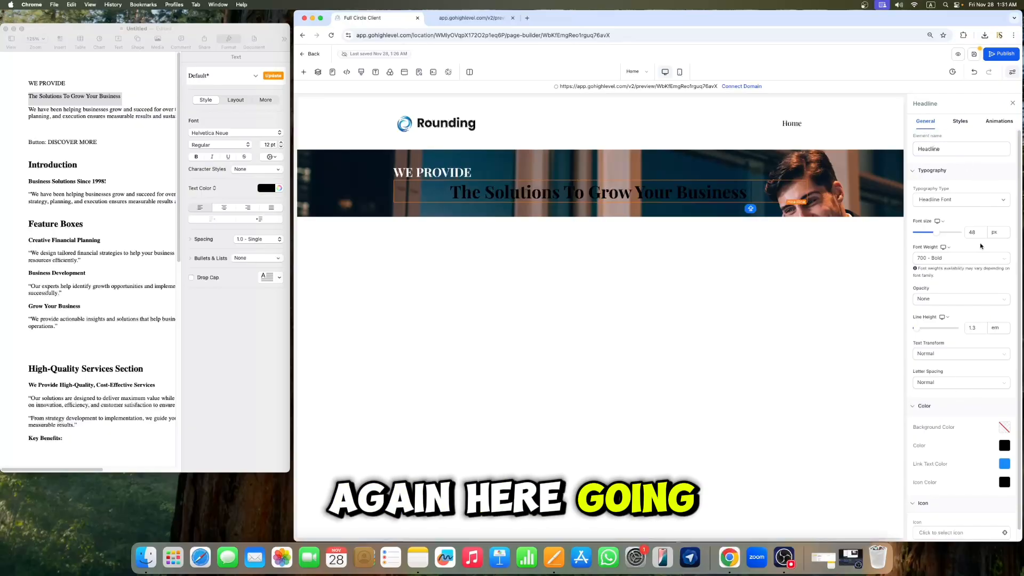
Step: Set the new headline's font size to 52 px and its text color to white
mouse_move(938, 236)
left_click_drag(938, 235, 938, 235)
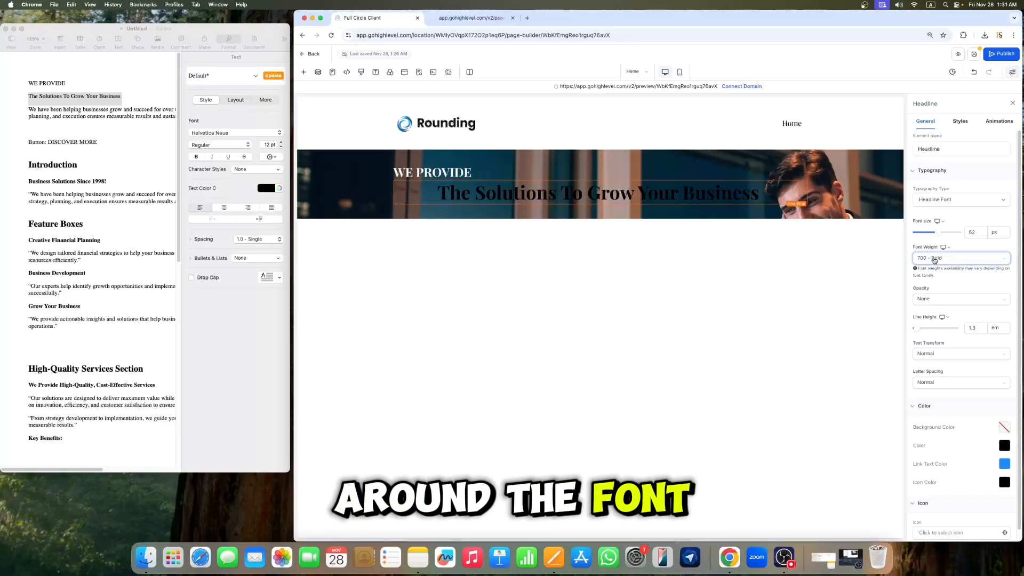
scroll(948, 341, "down", 1)
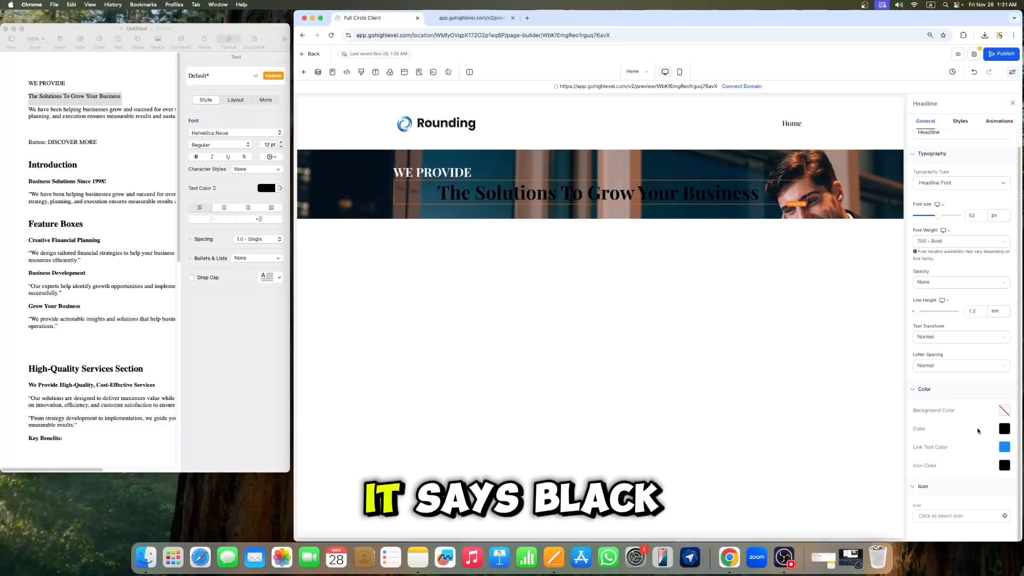
left_click(1003, 428)
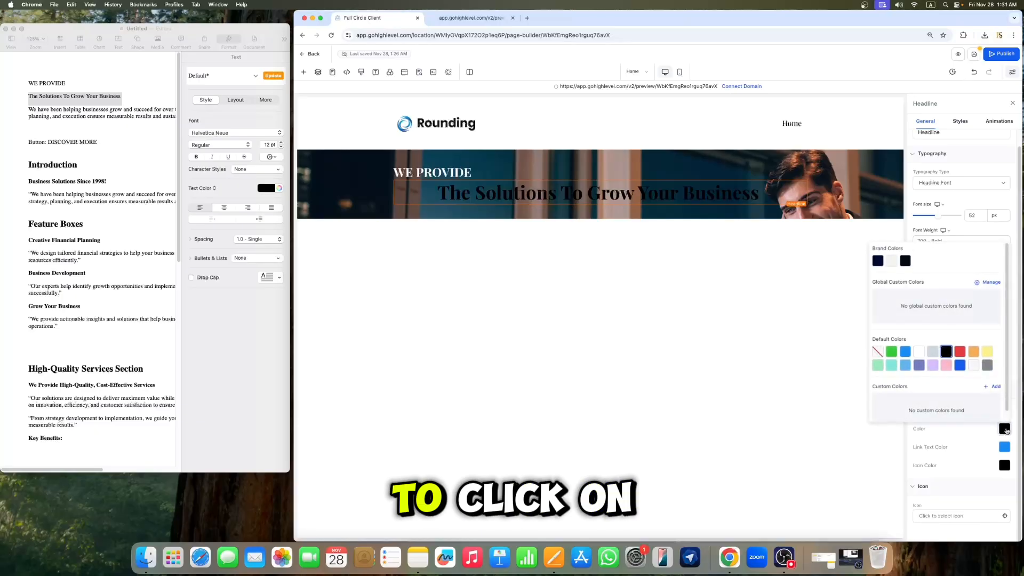
left_click(918, 352)
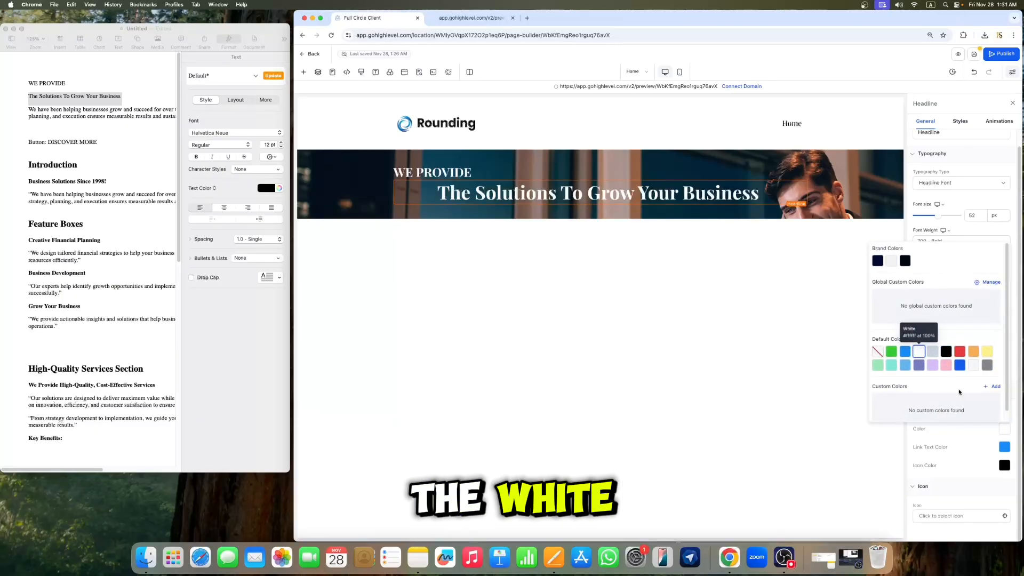
Step: Left-align the headline text and close the element settings
left_click(960, 121)
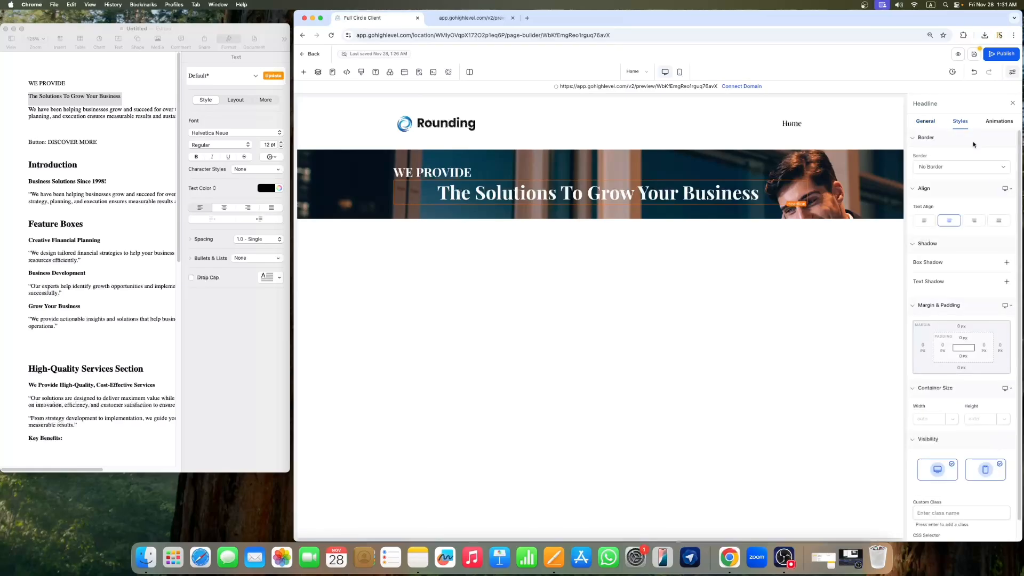
left_click(925, 221)
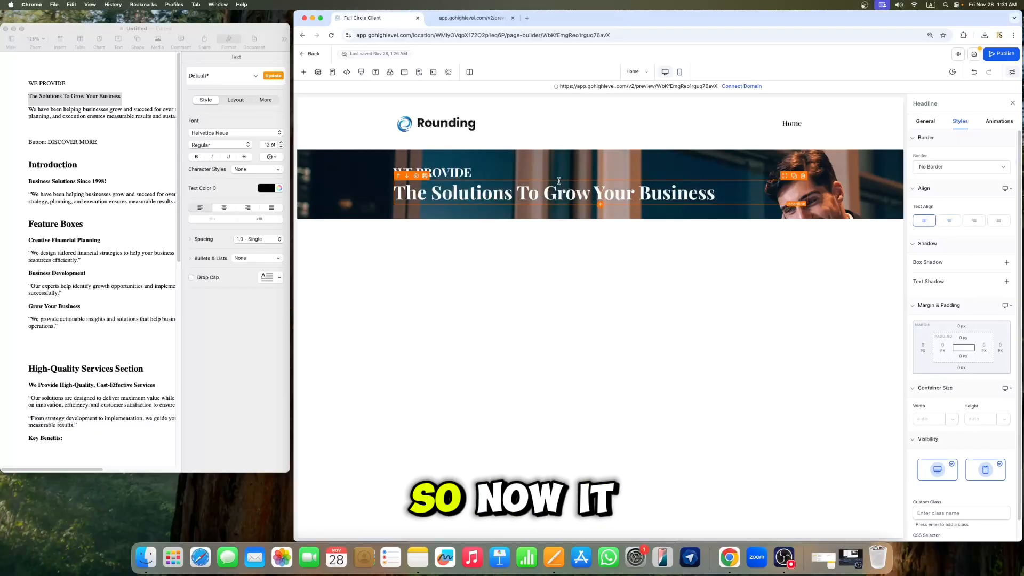
left_click(521, 140)
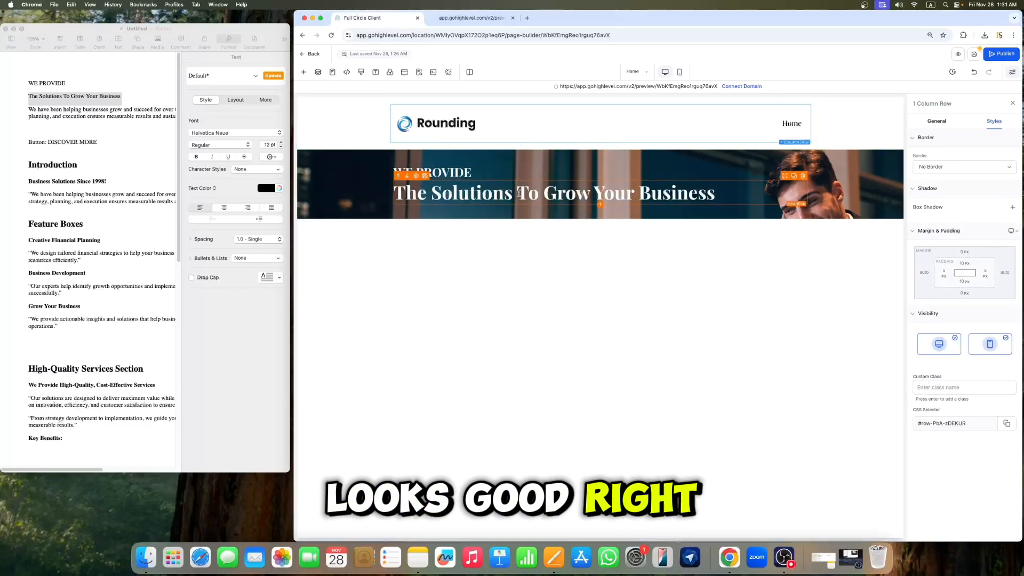
left_click(1010, 106)
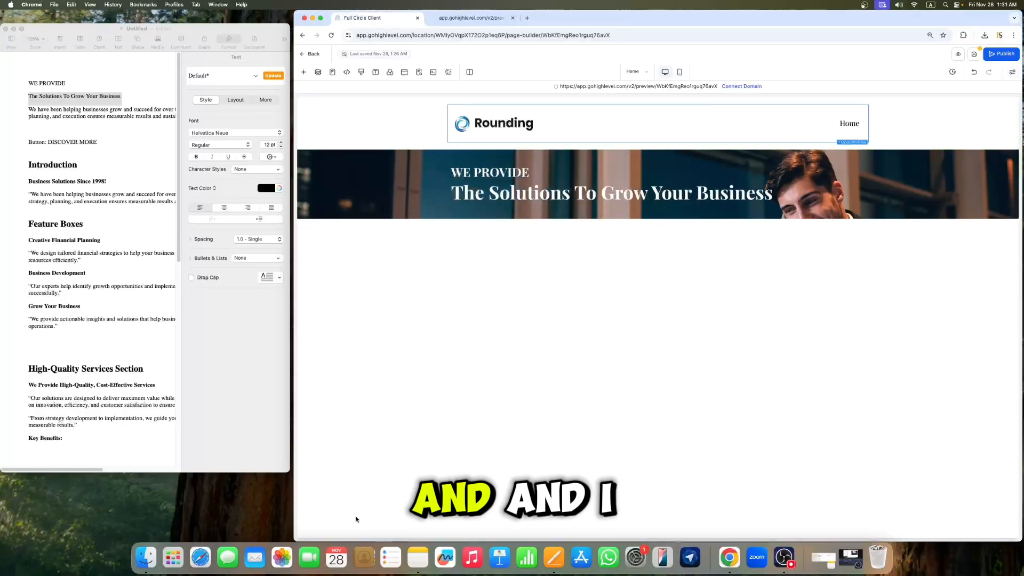
Step: Copy the paragraph "We have been helping businesses grow and succeed for over two decades..." from the text document
left_click(214, 240)
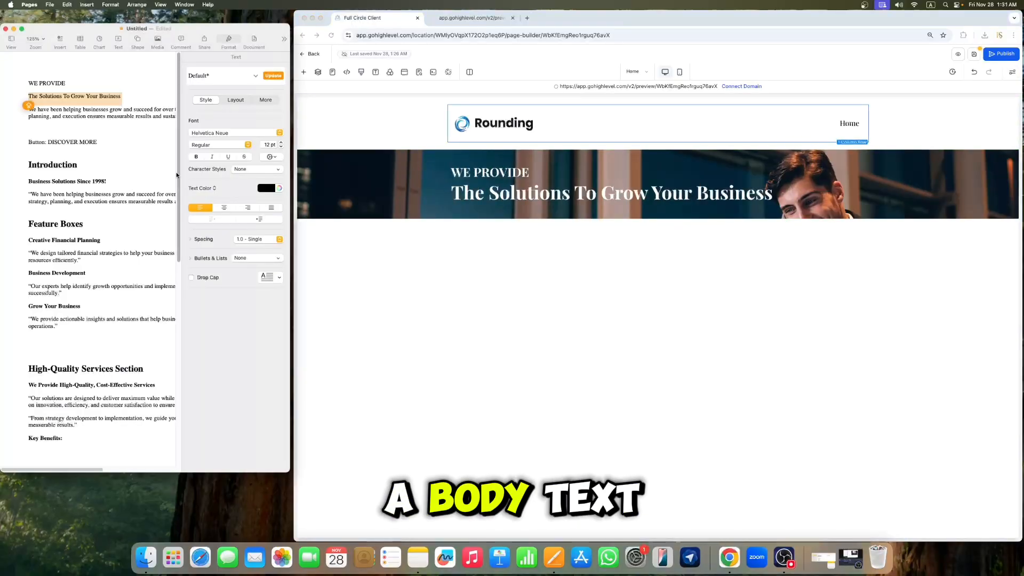
left_click_drag(297, 177, 434, 178)
left_click(214, 126)
left_click_drag(213, 126, 36, 109)
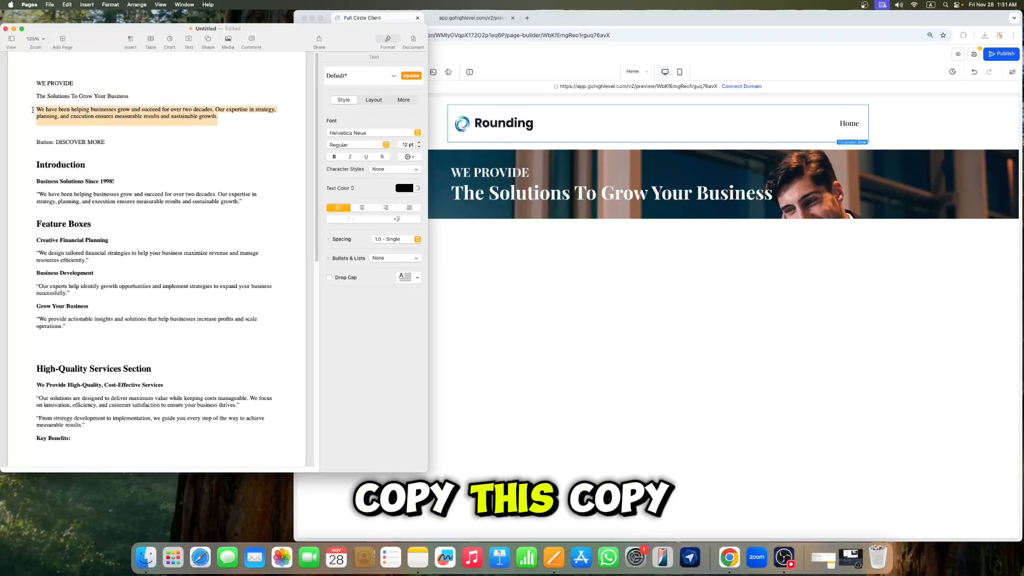
right_click(47, 120)
left_click(70, 158)
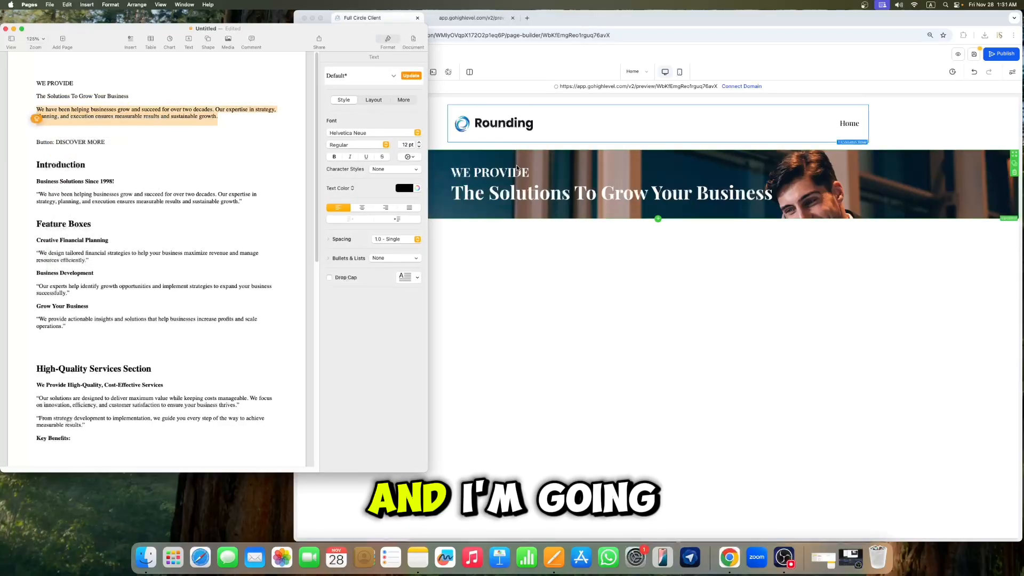
left_click_drag(427, 162, 278, 162)
Step: Add a Sub-Headline element below the main headline in the hero section
left_click(615, 192)
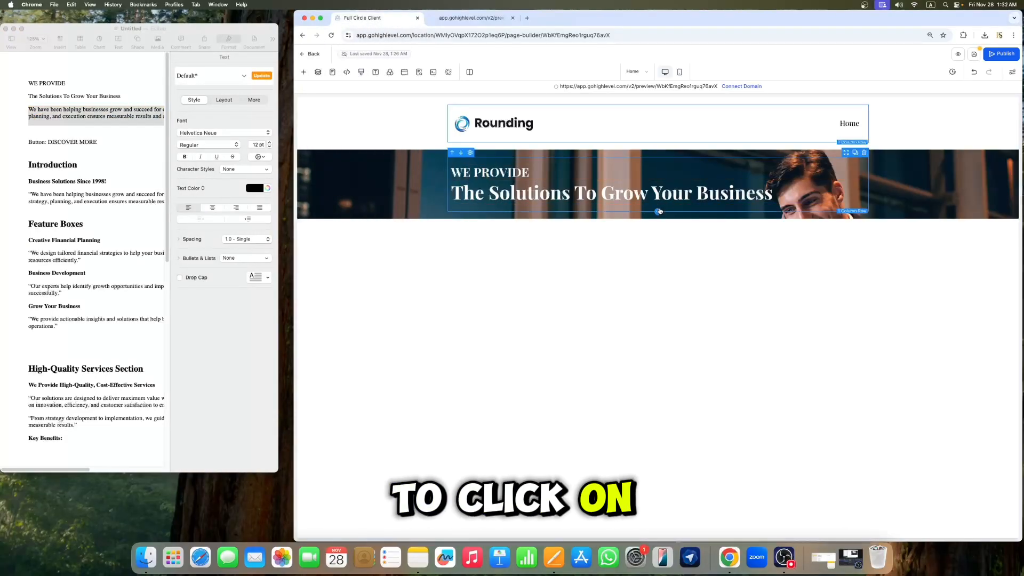
left_click(658, 206)
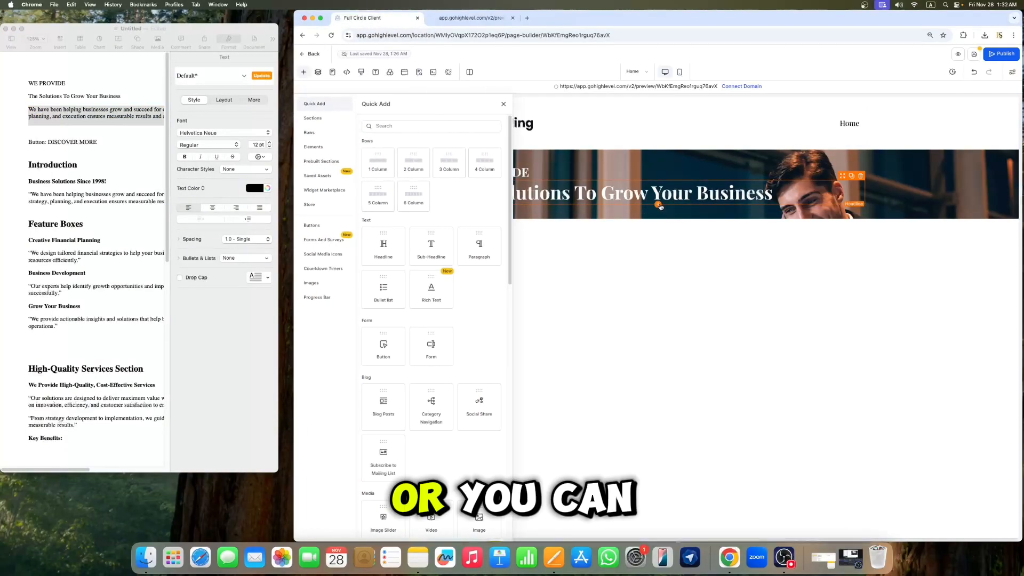
left_click(506, 106)
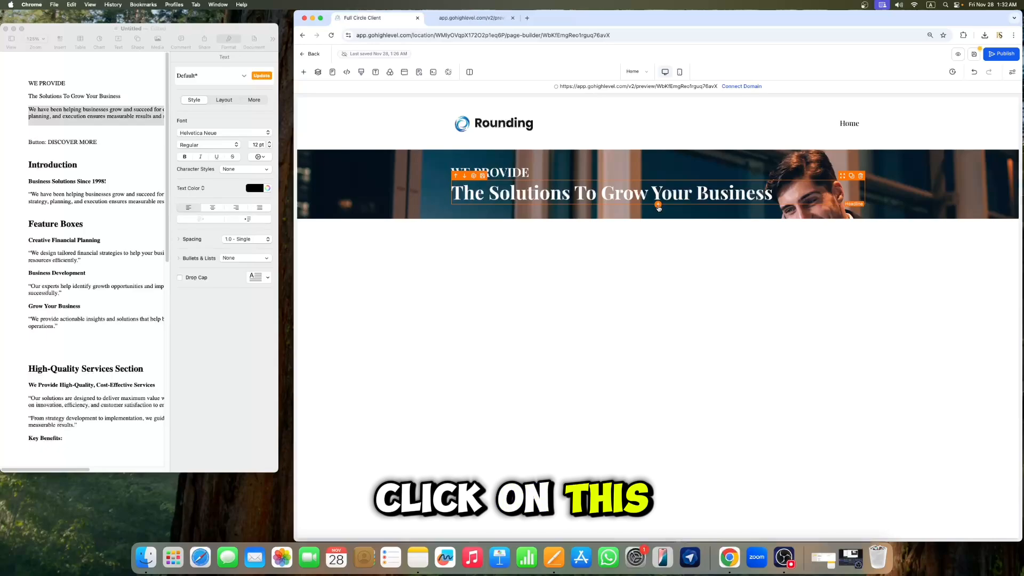
left_click(659, 204)
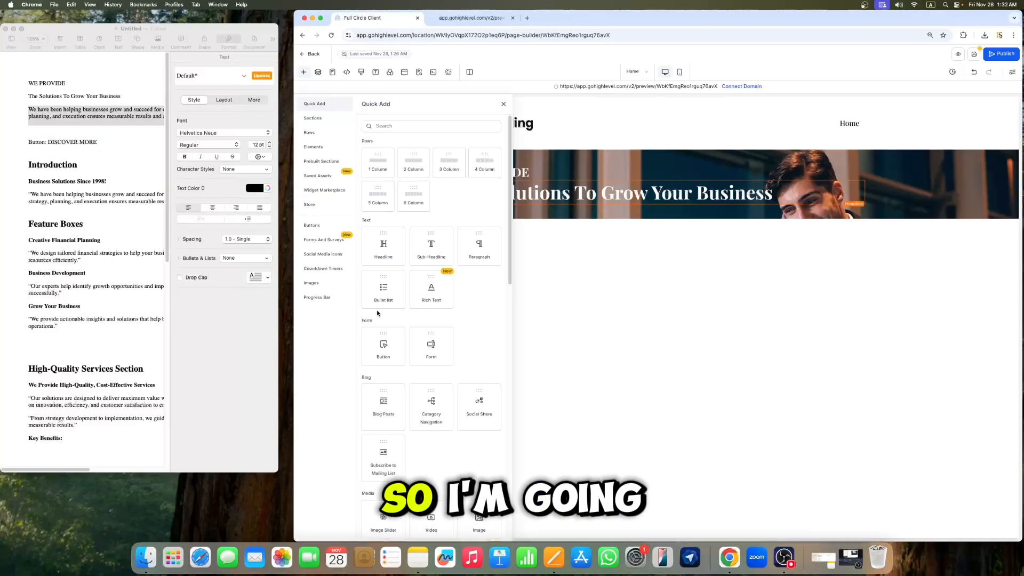
left_click_drag(440, 248, 574, 205)
Step: Replace the sub-headline's placeholder text with the copied paragraph
left_click(619, 218)
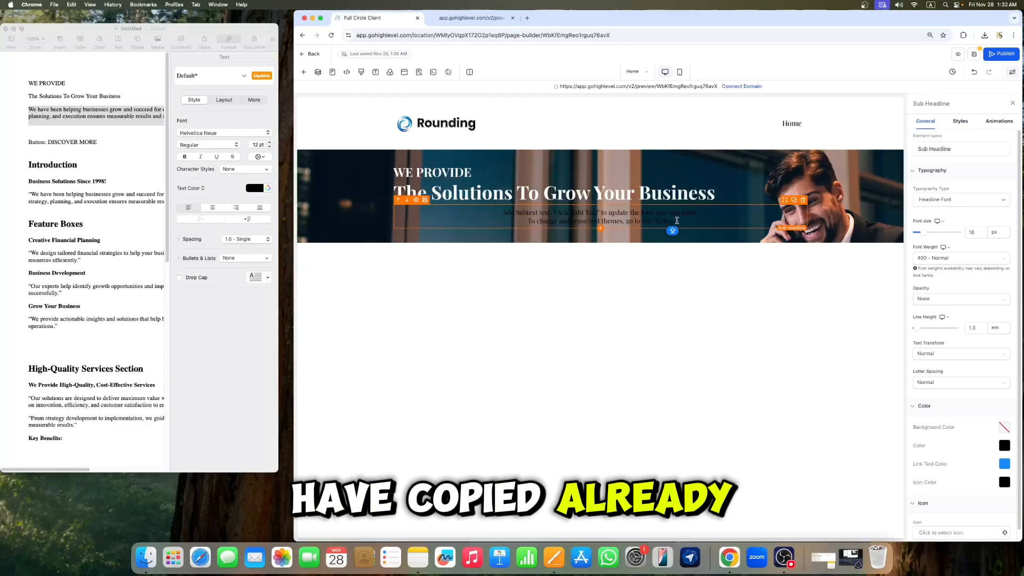
key("super+a")
key("super+v")
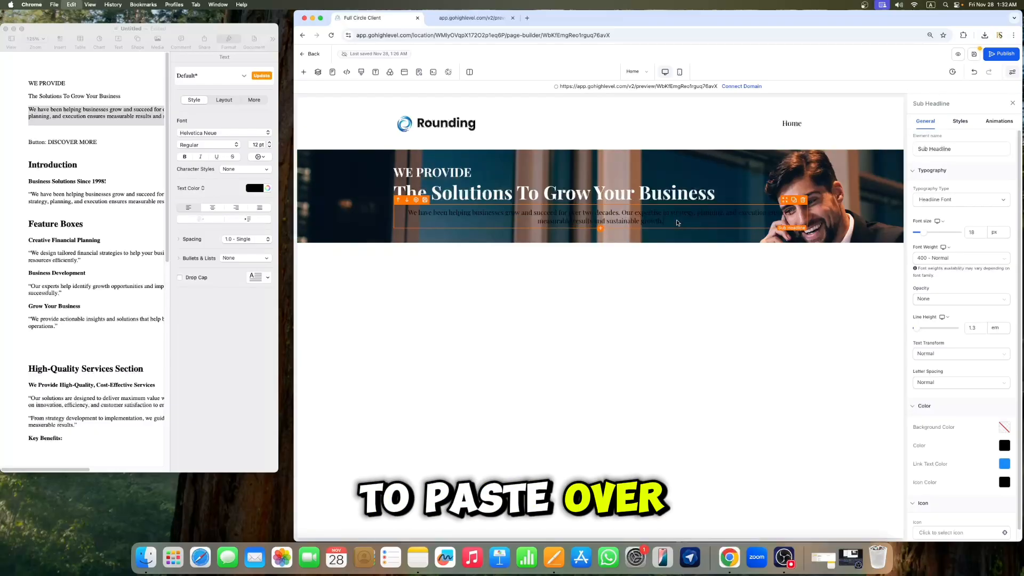
Step: Set the sub-headline's text color to white and its font size to 24 px
left_click(1004, 445)
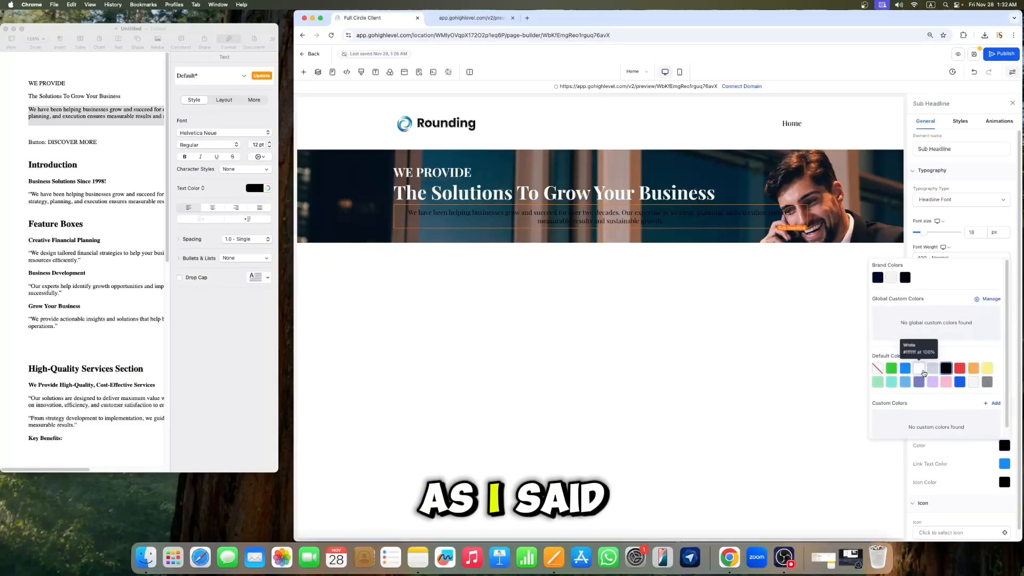
left_click(923, 372)
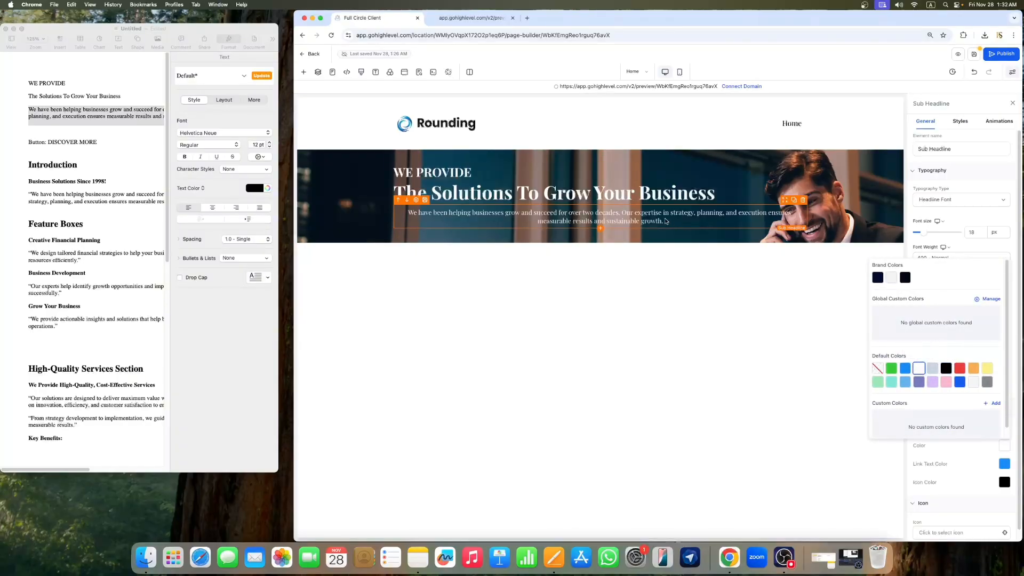
left_click(976, 233)
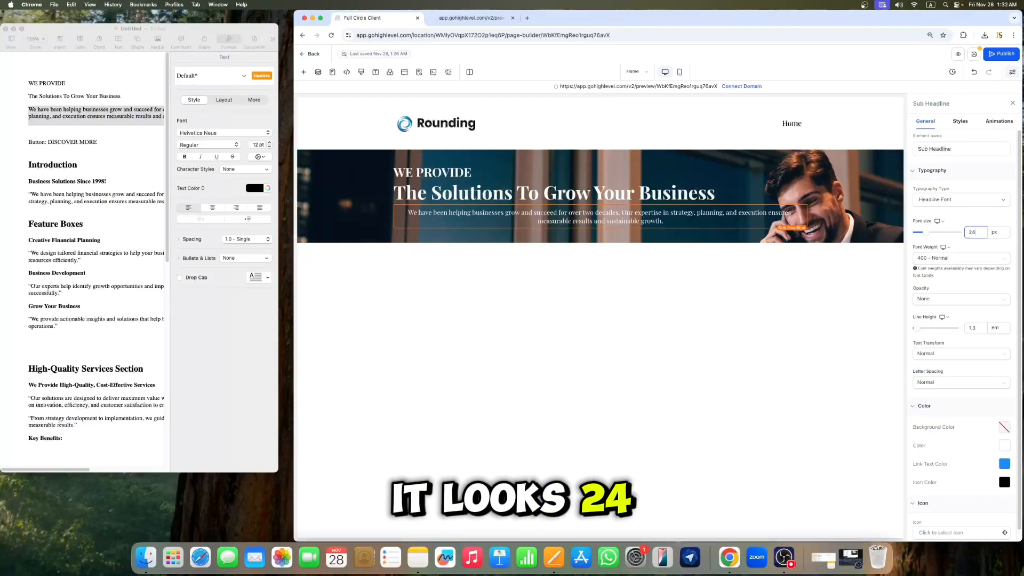
type("24")
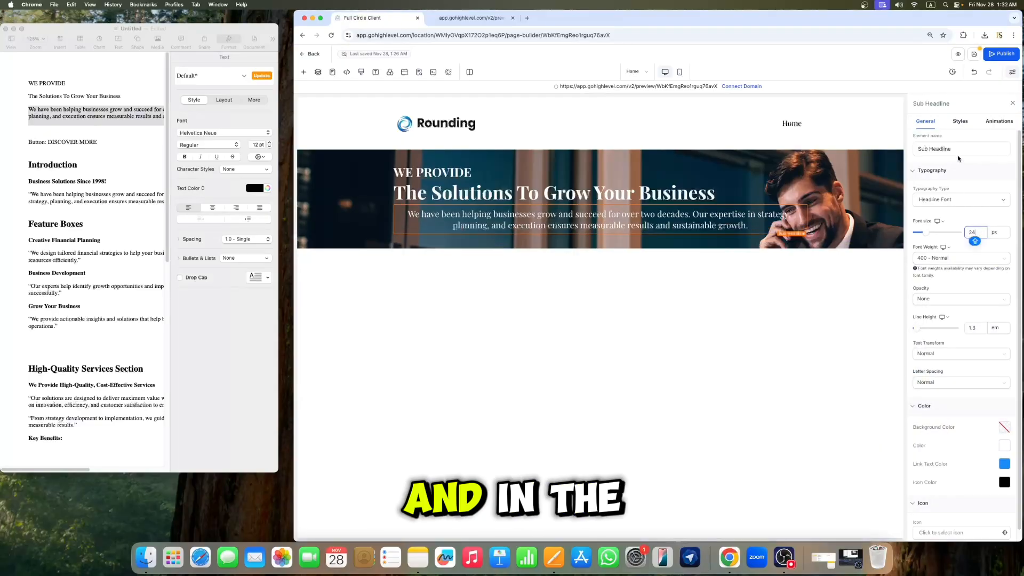
Step: Left-align the sub-headline text and close the element settings
left_click(960, 121)
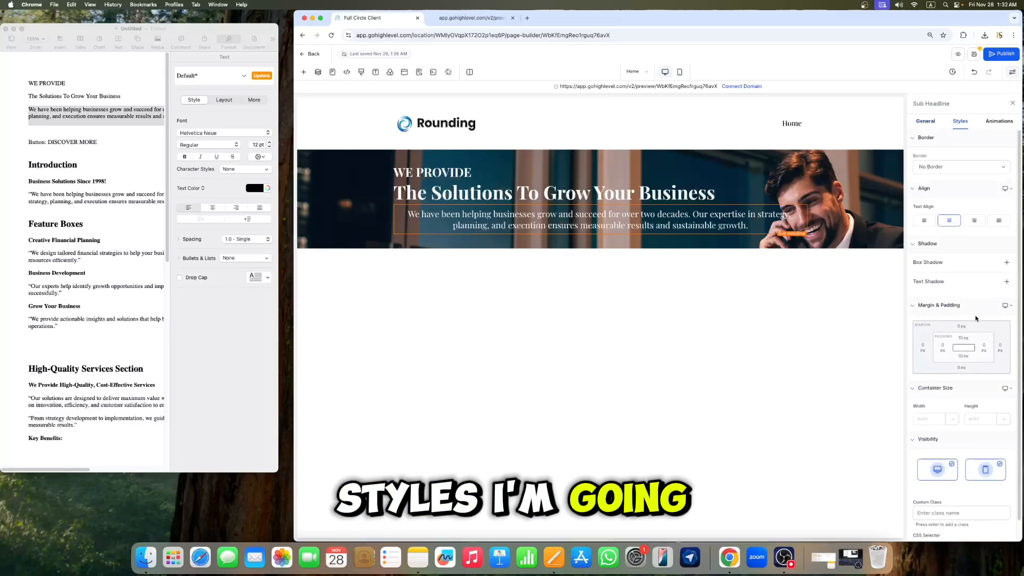
left_click(924, 220)
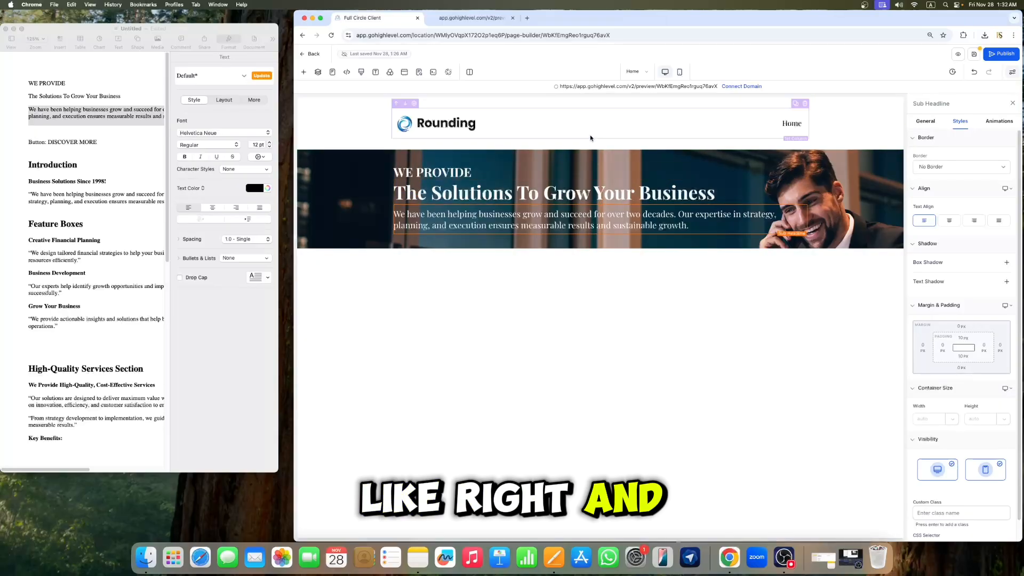
left_click(1011, 104)
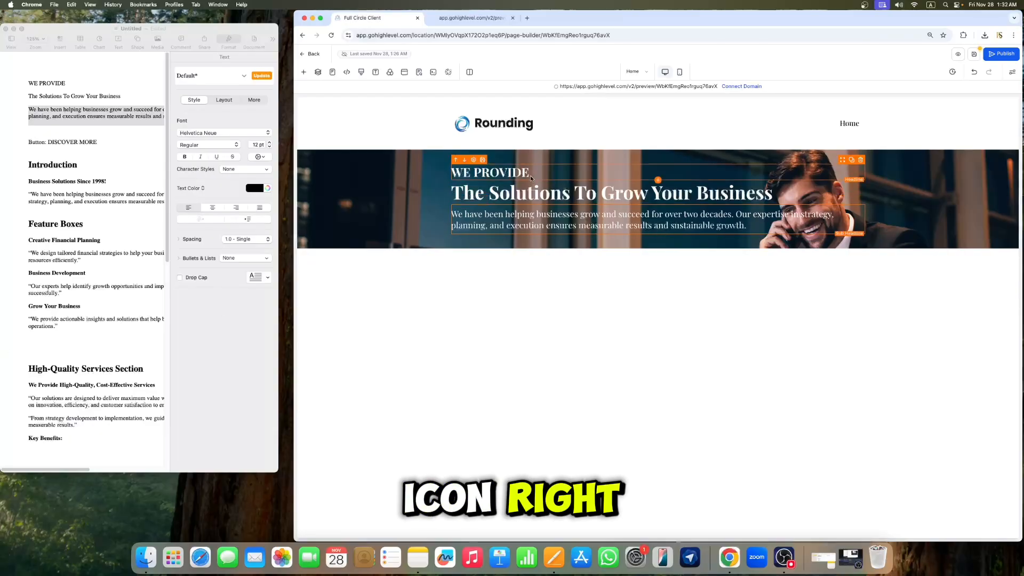
Step: Set the WE PROVIDE heading's font size to 27 px
left_click(509, 173)
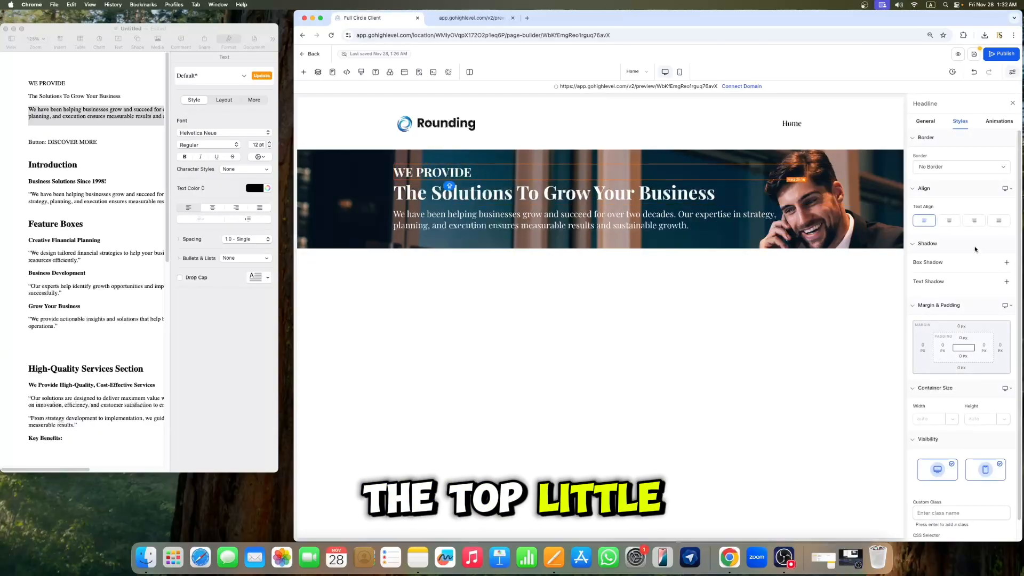
left_click(922, 122)
left_click(975, 232)
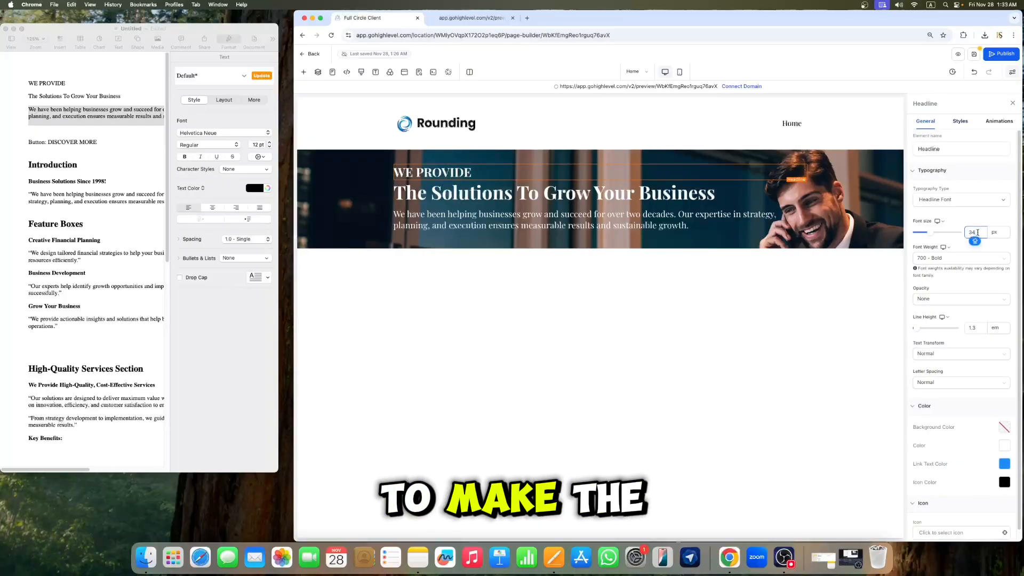
key("Down")
key("Down")
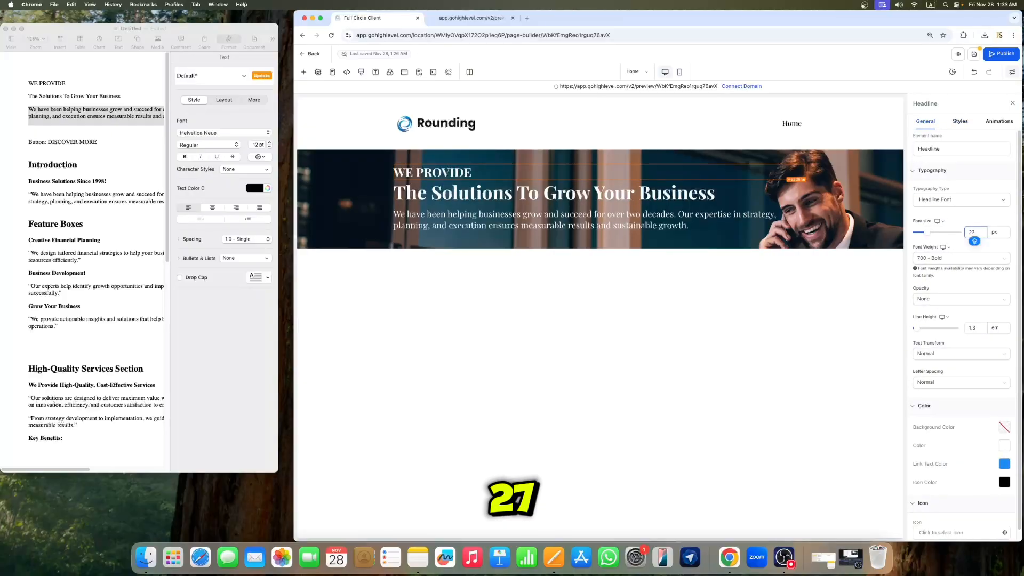
Step: Set the WE PROVIDE heading's font weight to 500 - Medium
left_click(573, 222)
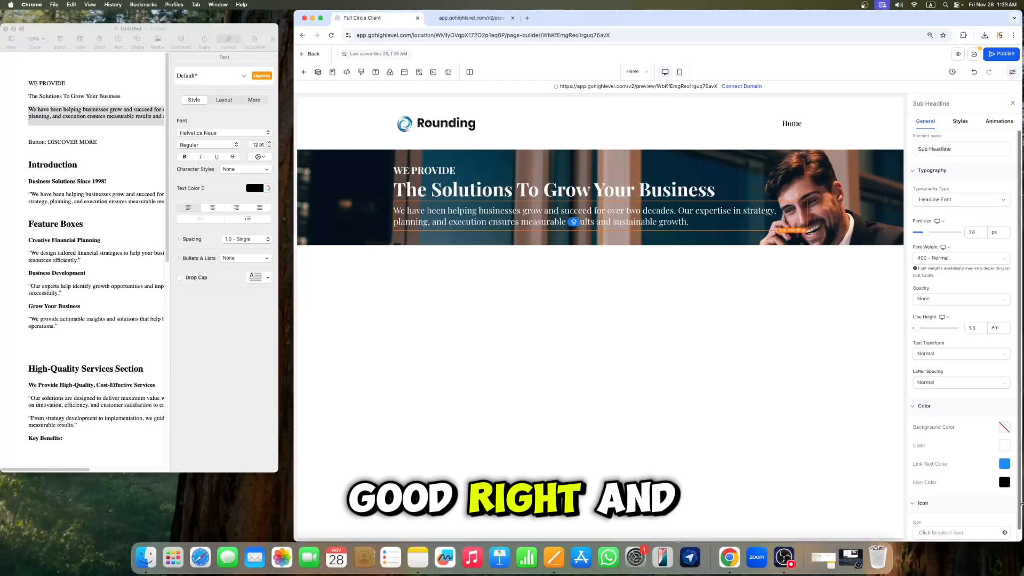
left_click(456, 170)
left_click(942, 258)
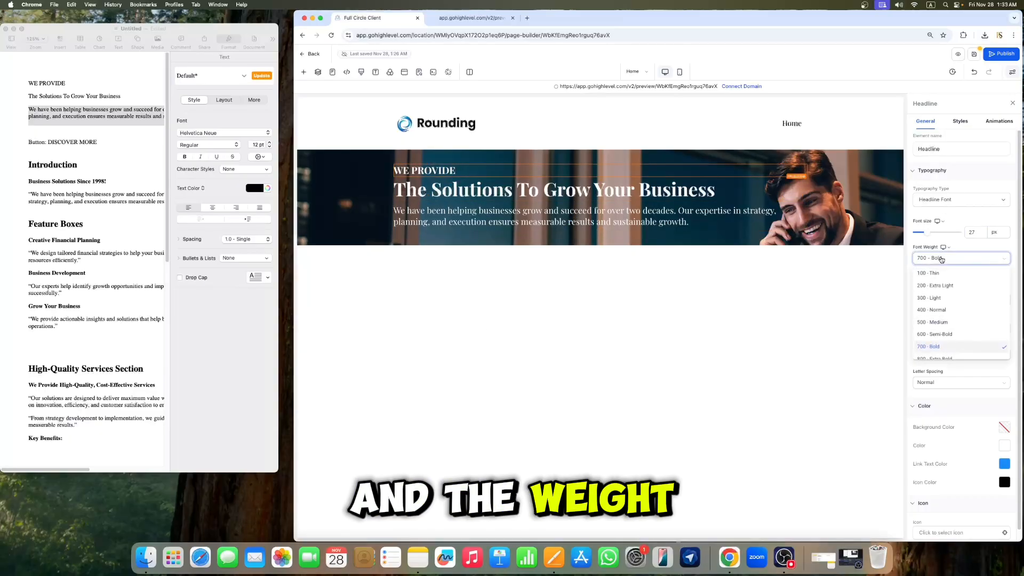
left_click(940, 325)
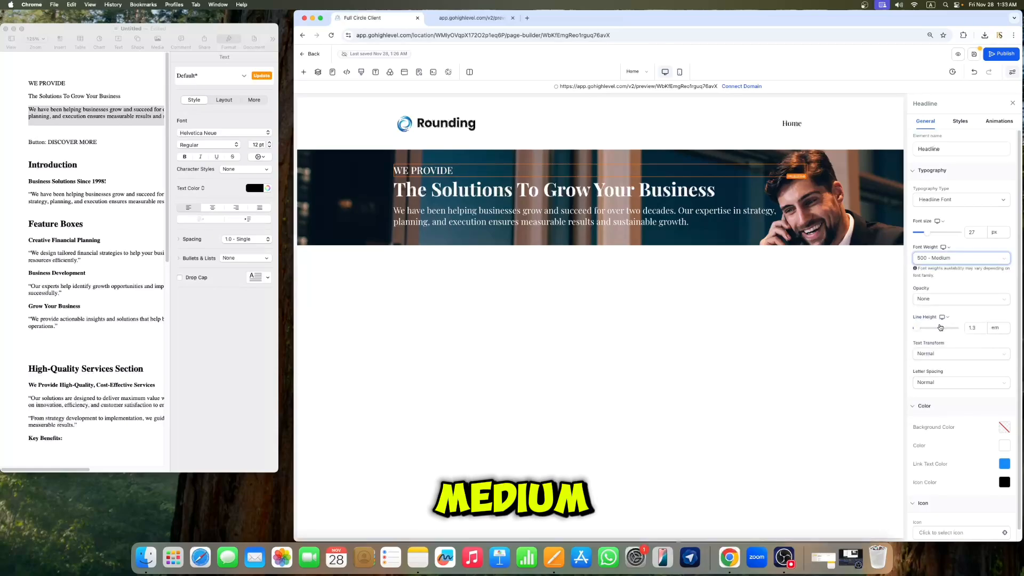
left_click(440, 171)
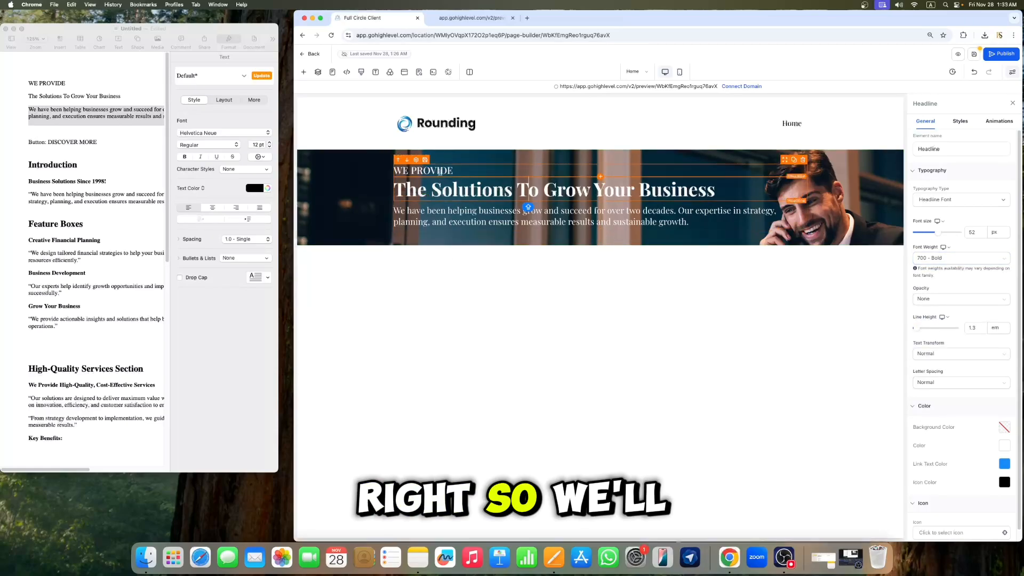
left_click(596, 221)
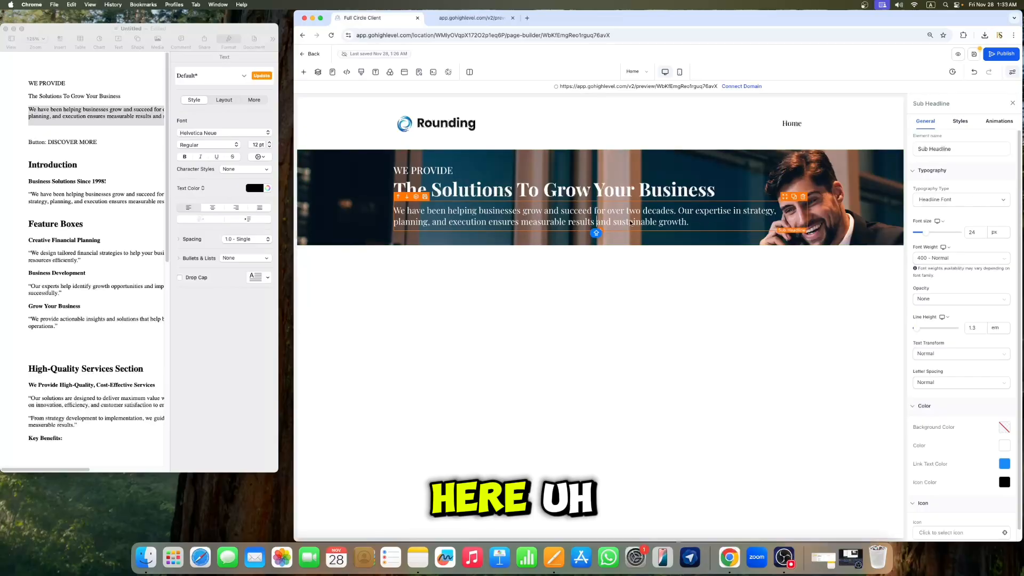
Step: Switch the sub-headline's typography type to Content Font
left_click(942, 202)
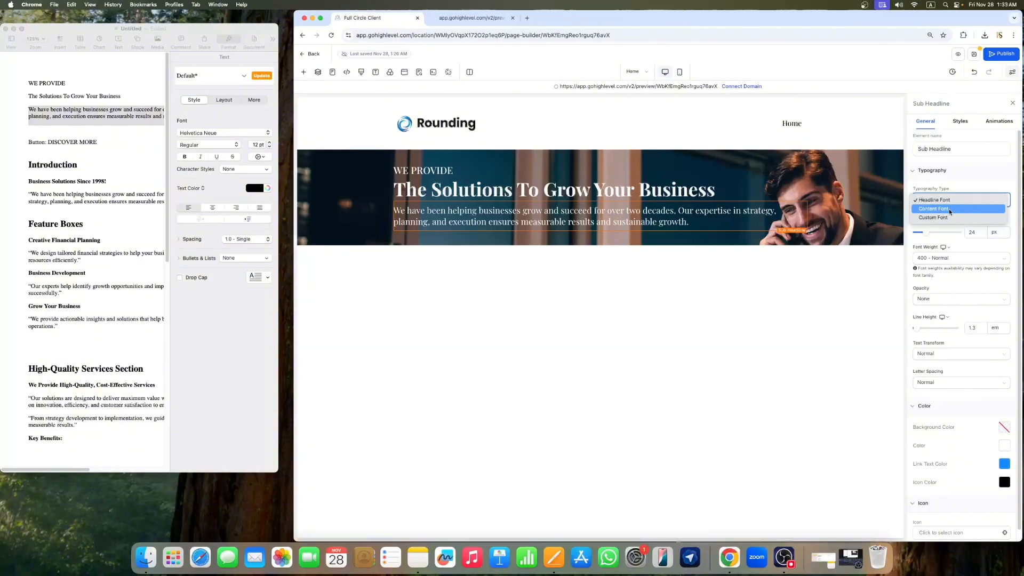
left_click(939, 209)
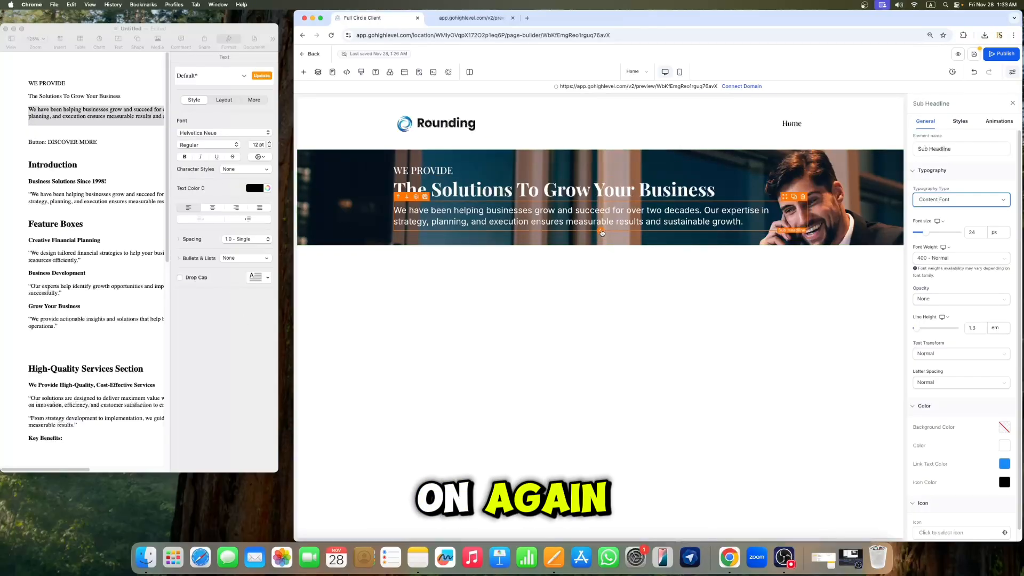
Step: Search the element library for a button and add it to the hero section below the sub-headline
left_click(304, 72)
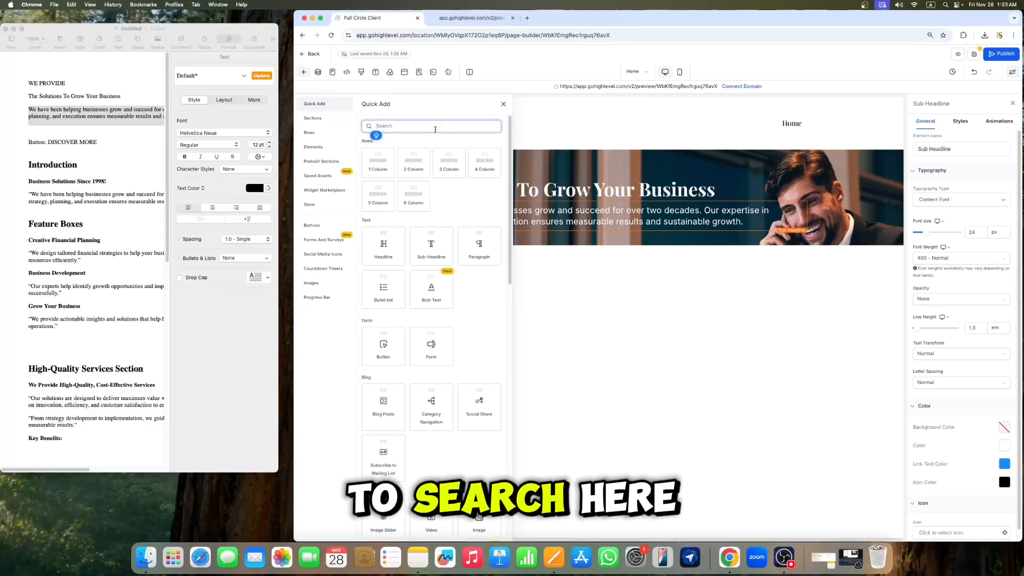
type("BU")
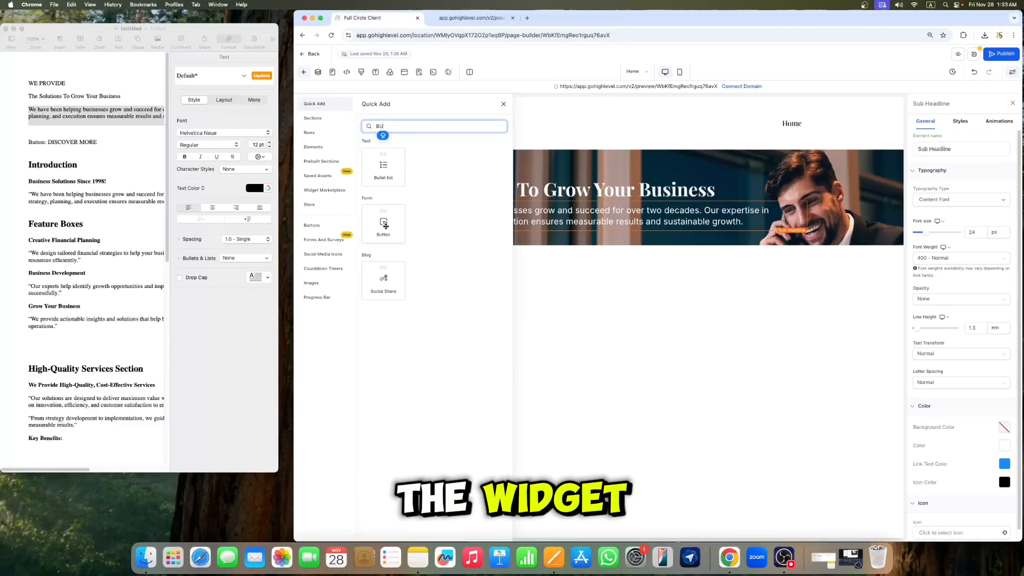
left_click_drag(381, 227, 560, 234)
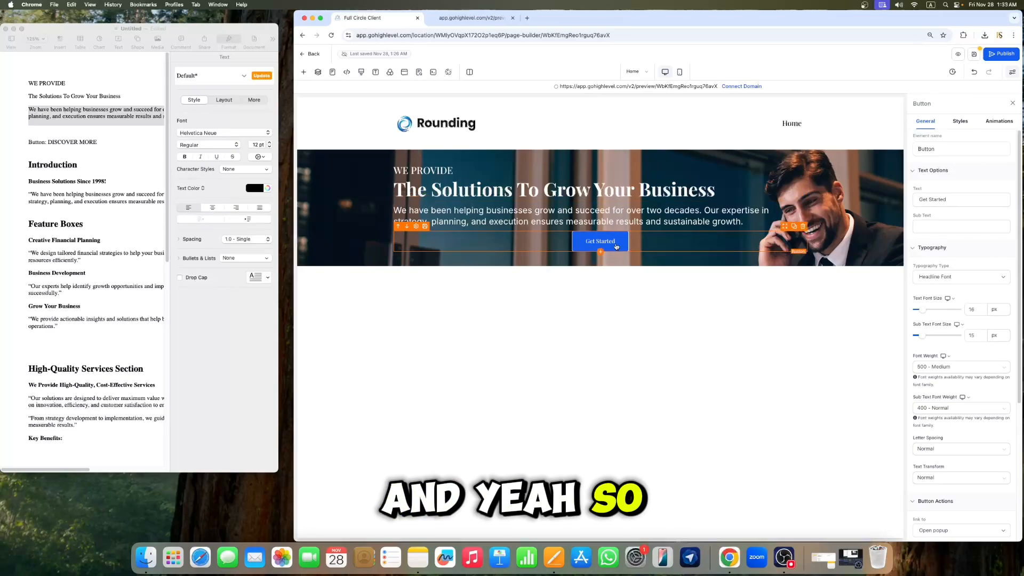
Step: Copy the DISCOVER MORE button text from the Pages document
left_click(41, 164)
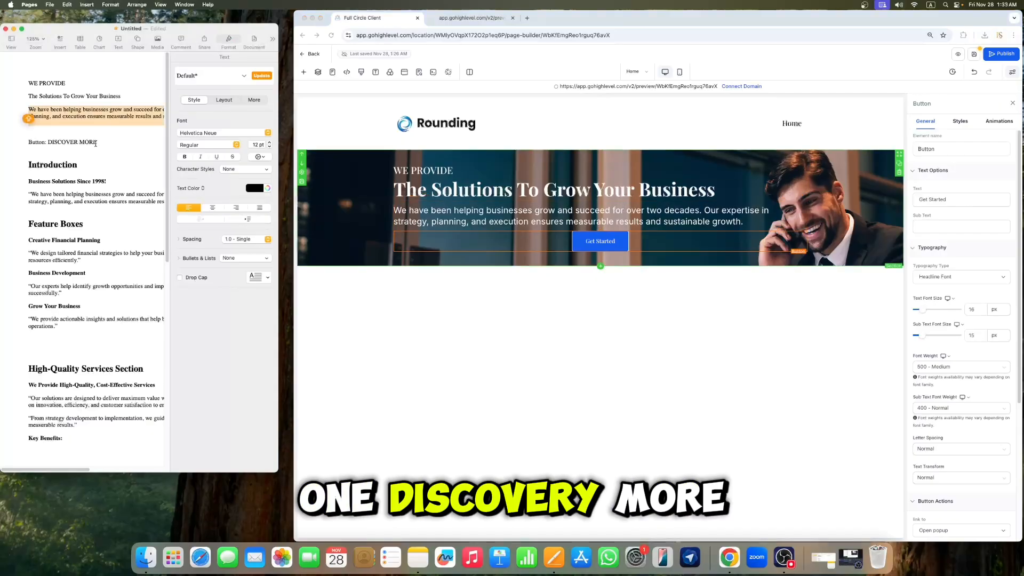
left_click_drag(98, 143, 50, 141)
right_click(51, 141)
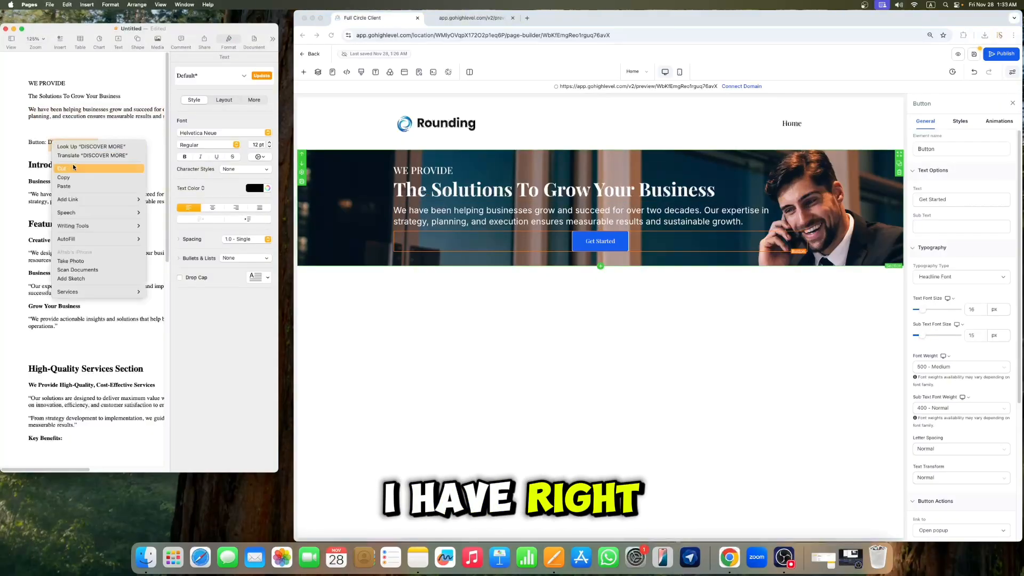
left_click(73, 177)
Step: Replace the button's text with the pasted DISCOVER MORE and set its text font size to 18 px
left_click(605, 241)
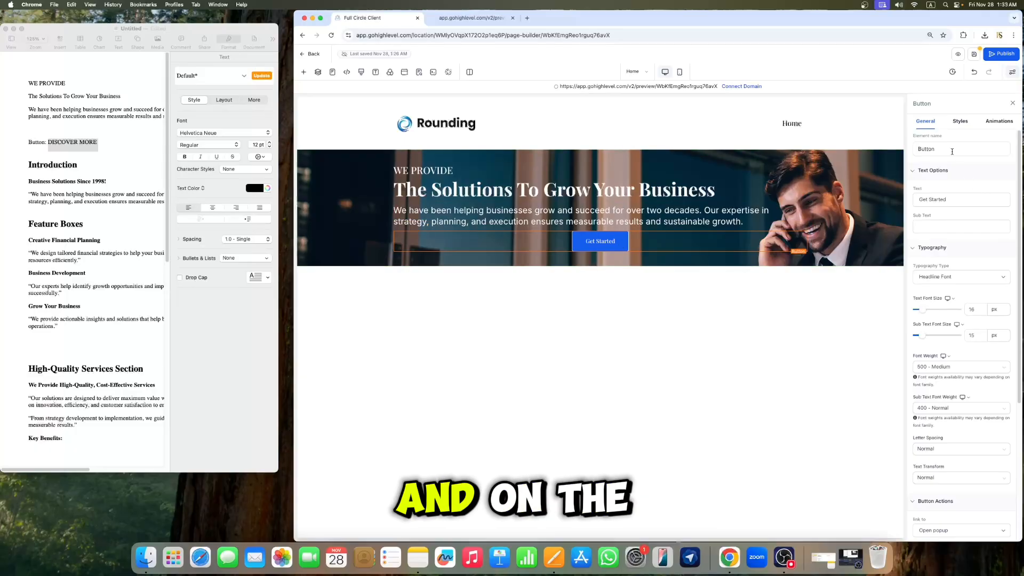
left_click(954, 200)
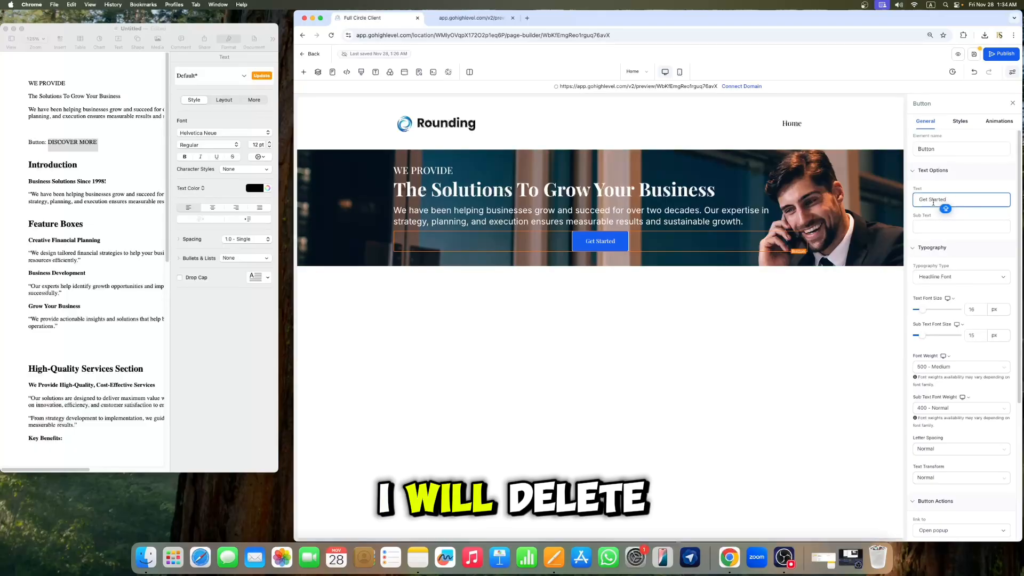
triple_click(933, 202)
key("BackSpace")
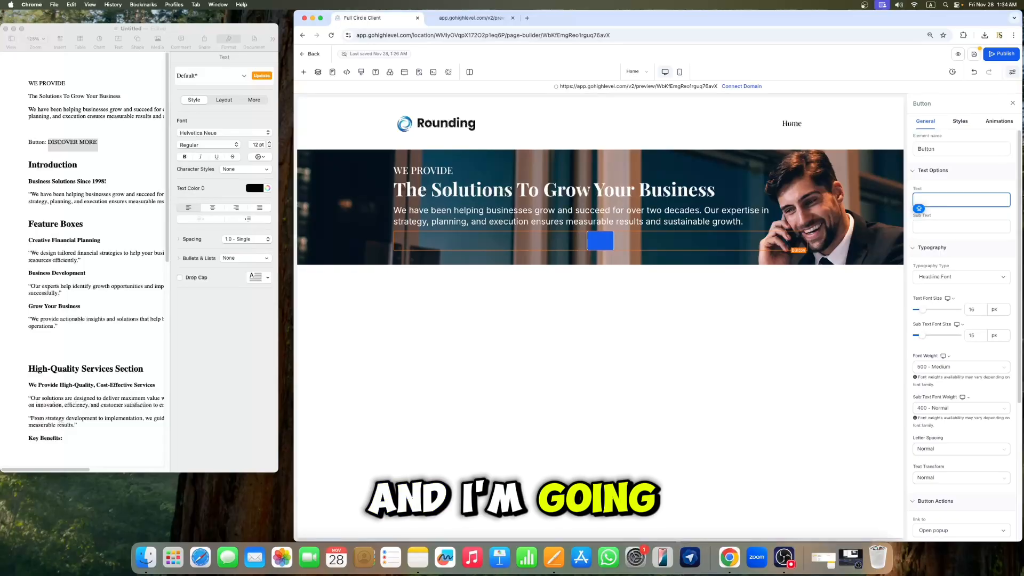
key("super+v")
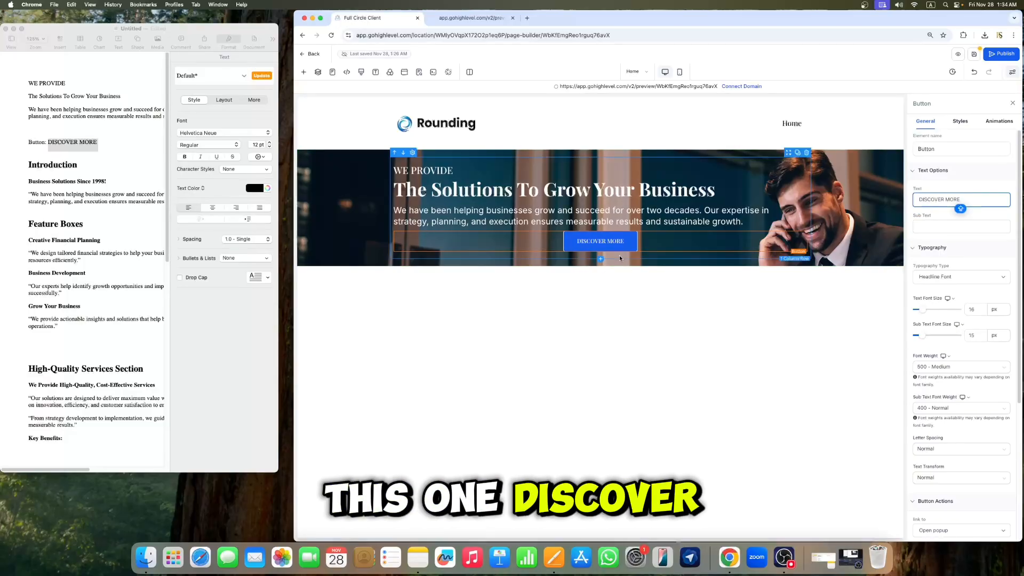
left_click(976, 310)
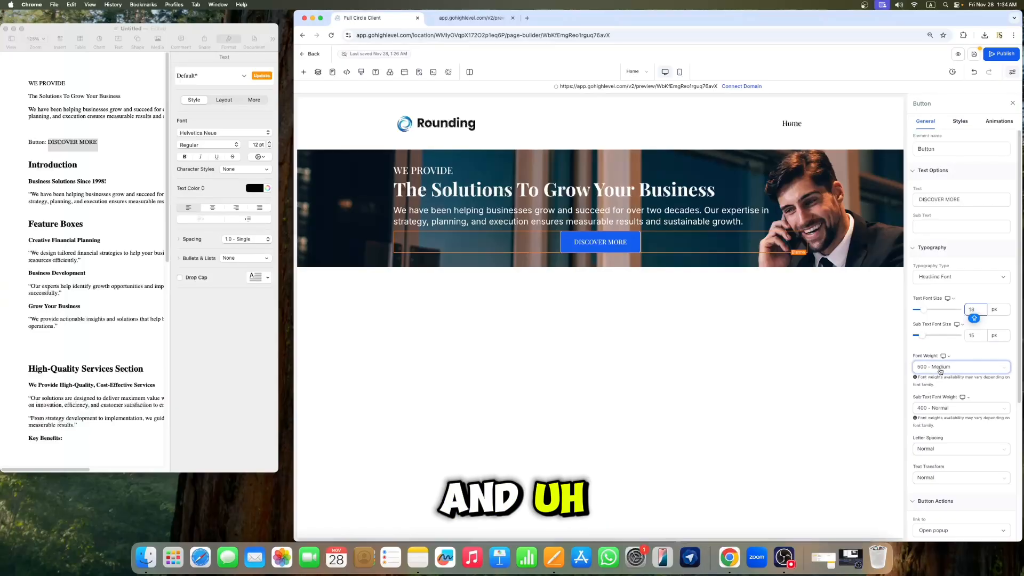
Step: Left-align the button in its style settings
left_click(961, 121)
scroll(972, 325, "down", 5)
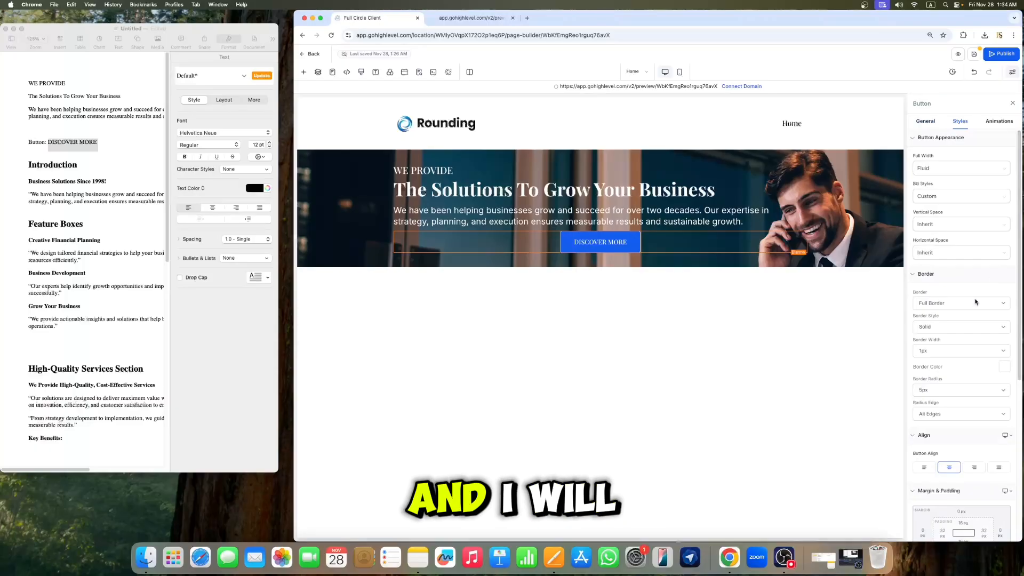
left_click(925, 357)
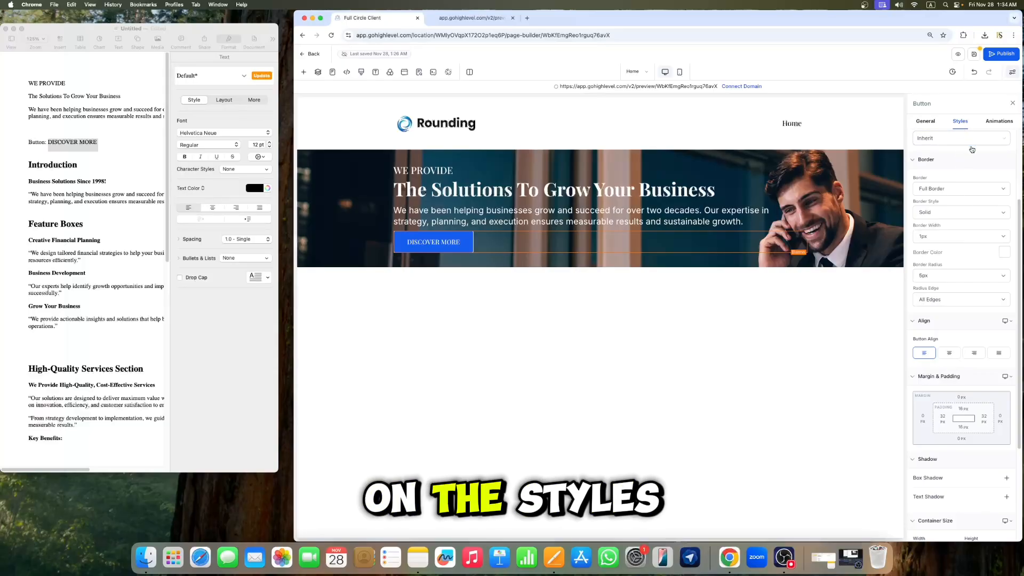
Step: Set the button's top margin to 40 px
scroll(972, 149, "down", 3)
scroll(978, 219, "up", 1)
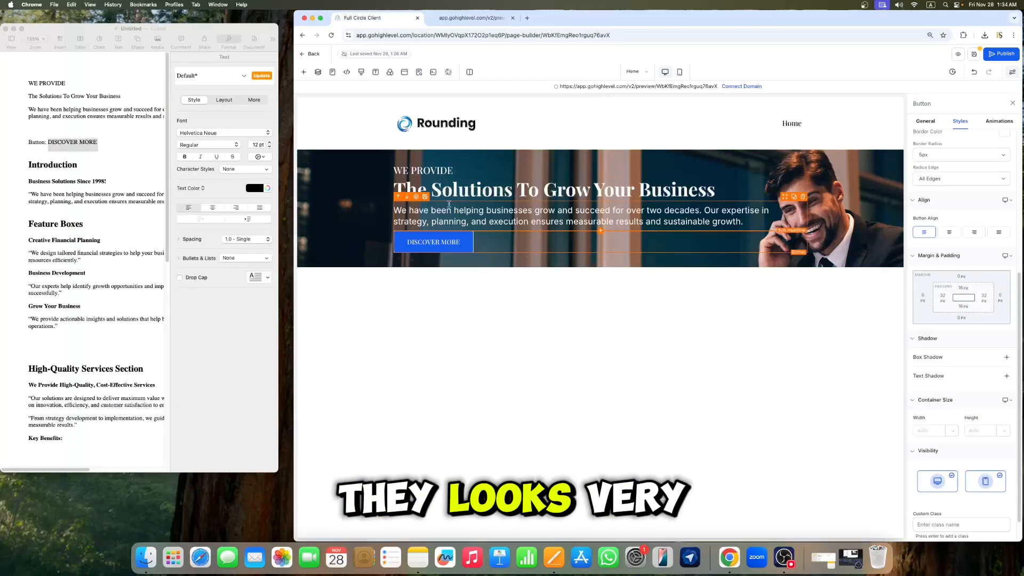
left_click(961, 276)
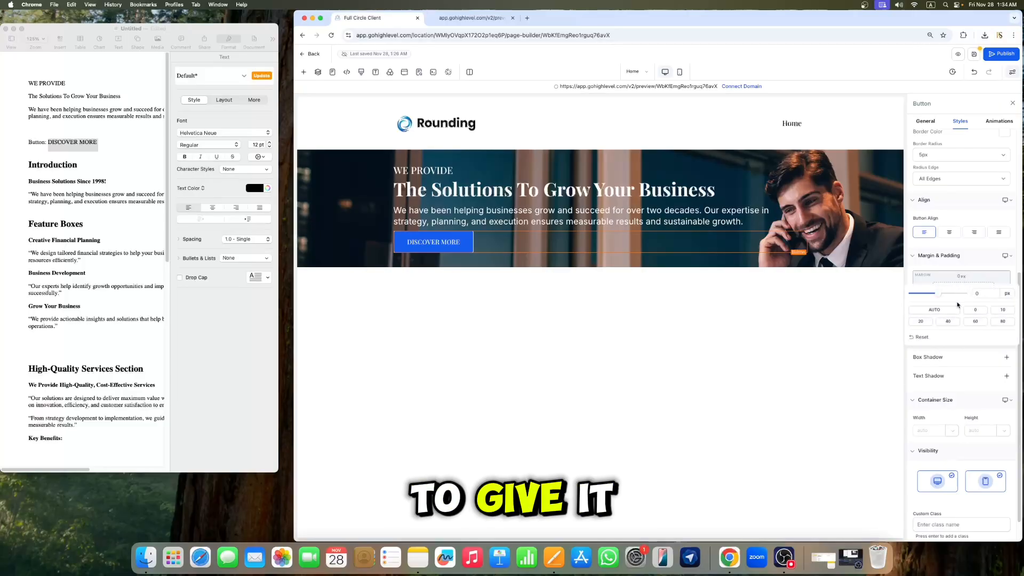
left_click(949, 321)
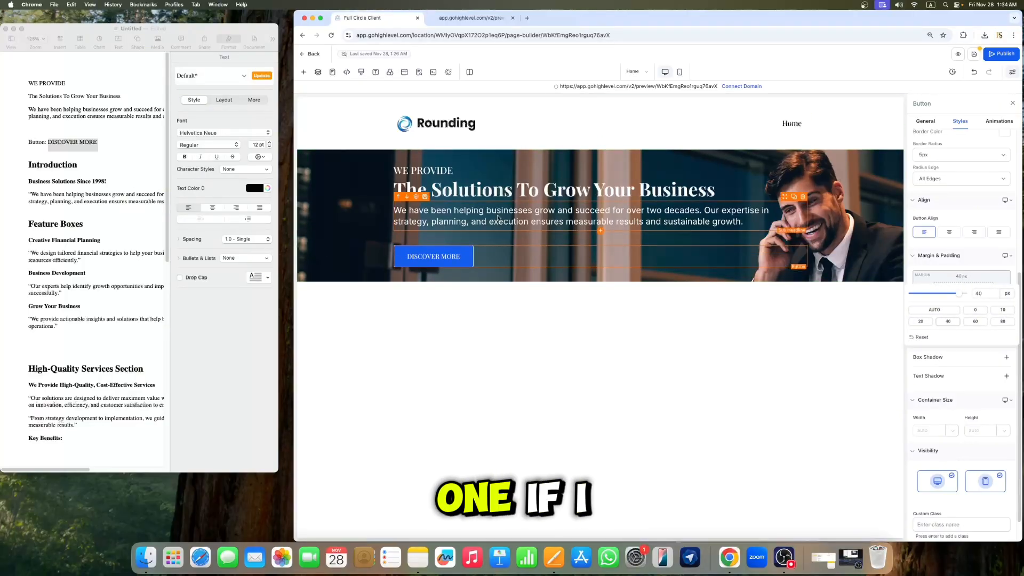
Step: Set the sub-headline's top padding to 20 px and close its settings
left_click(437, 213)
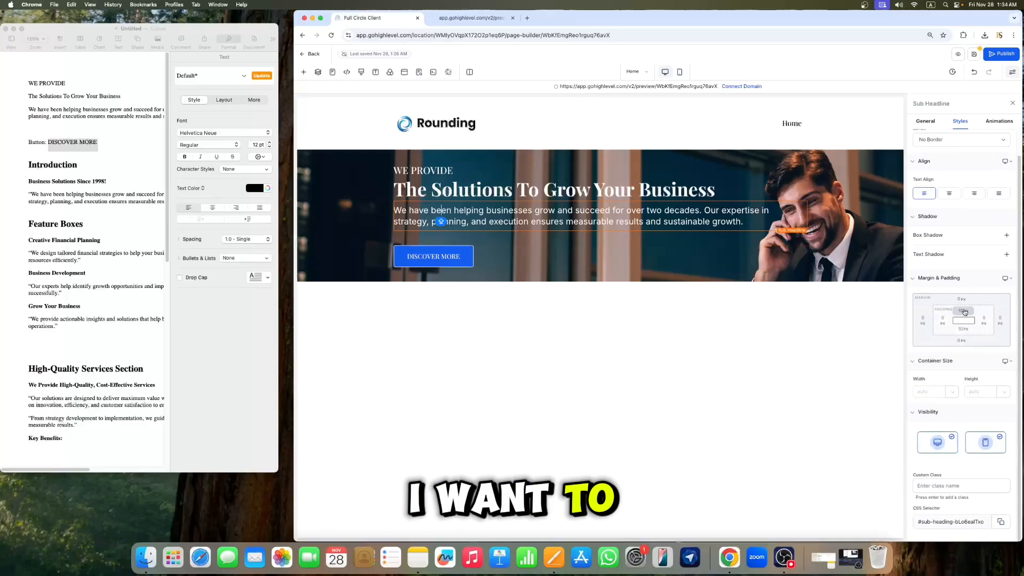
left_click(965, 310)
left_click(977, 344)
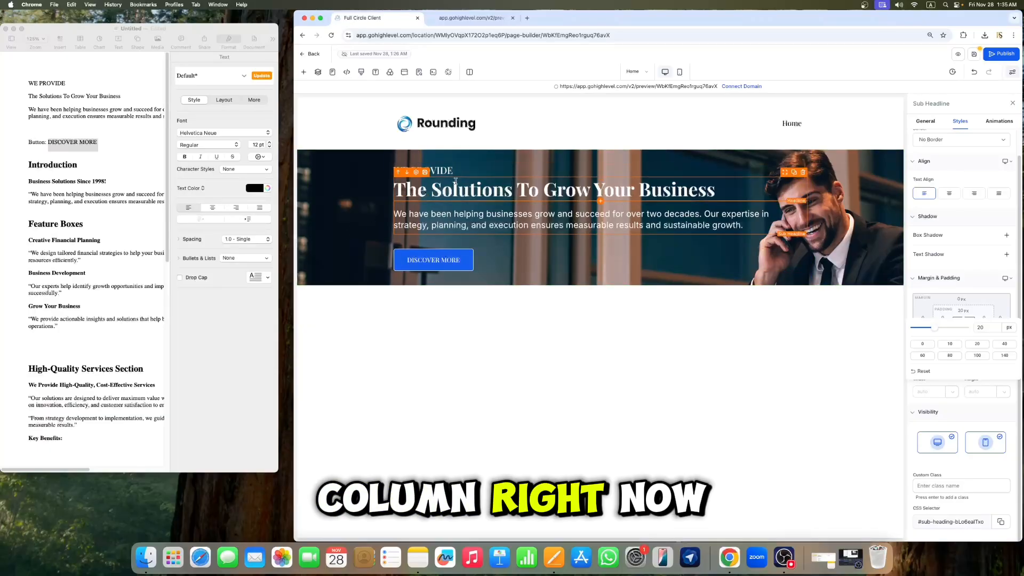
left_click(1012, 103)
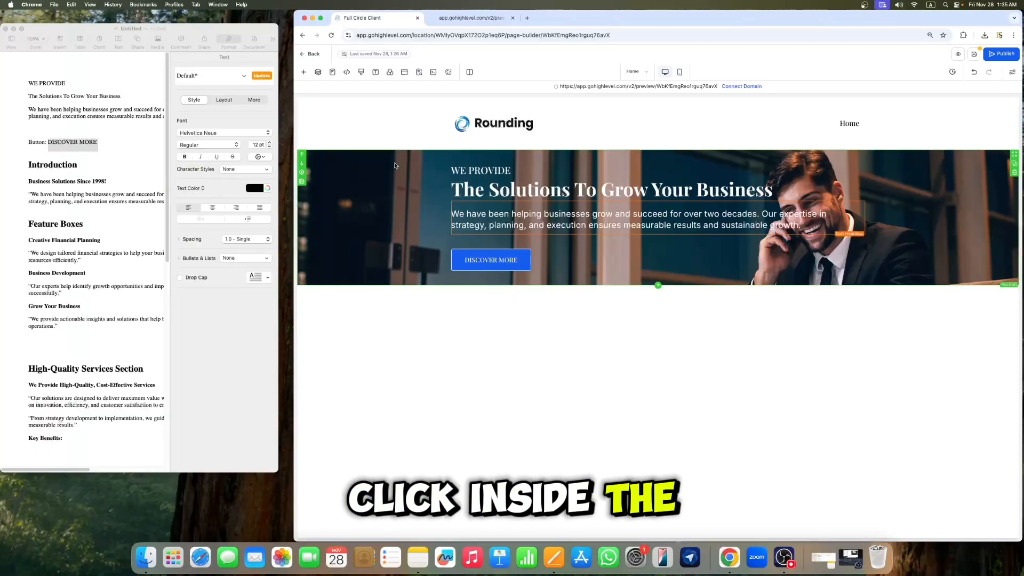
Step: Open the hero section's settings and try a 40 px top margin, then reset it
left_click(302, 174)
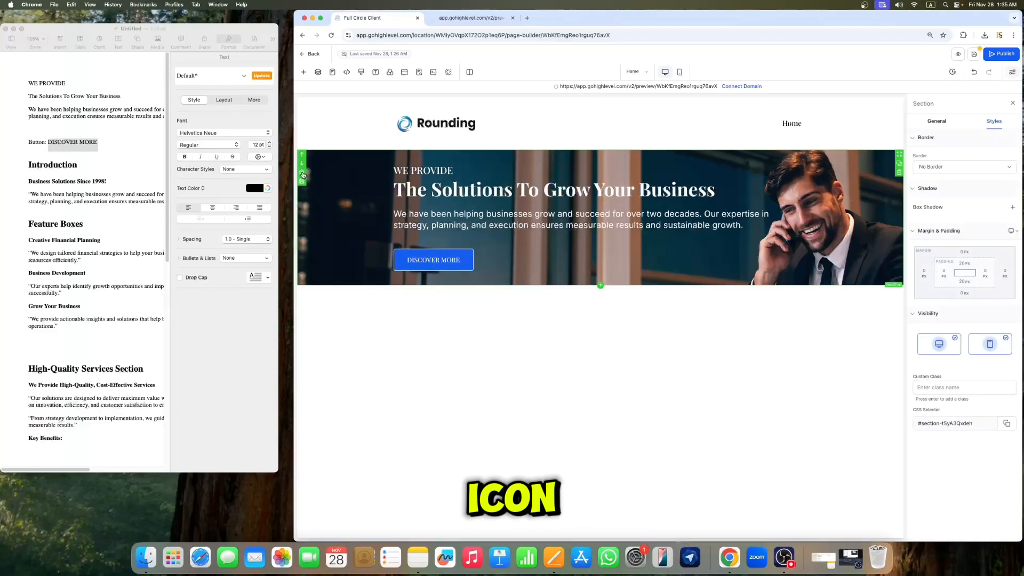
left_click(967, 255)
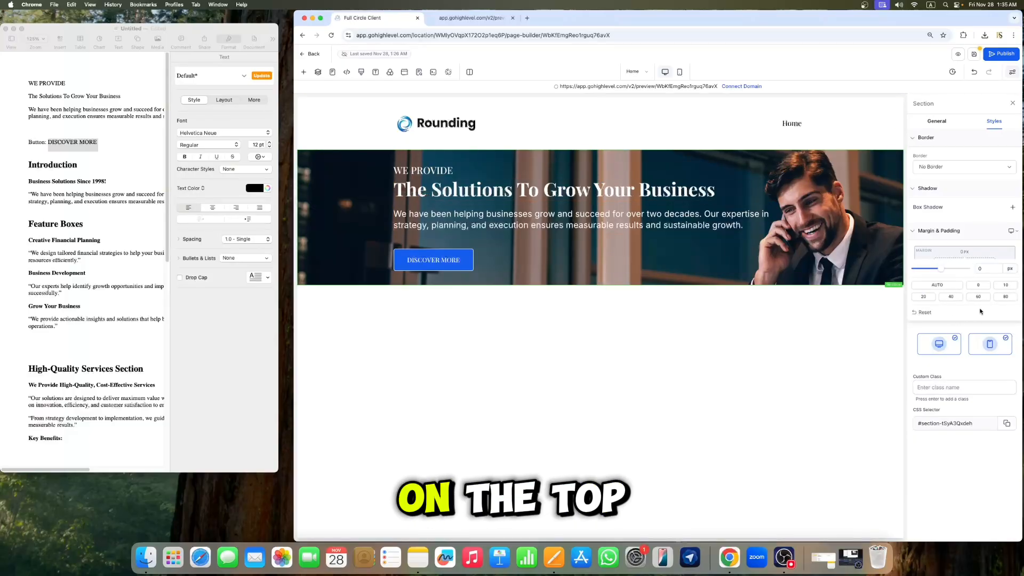
left_click(950, 296)
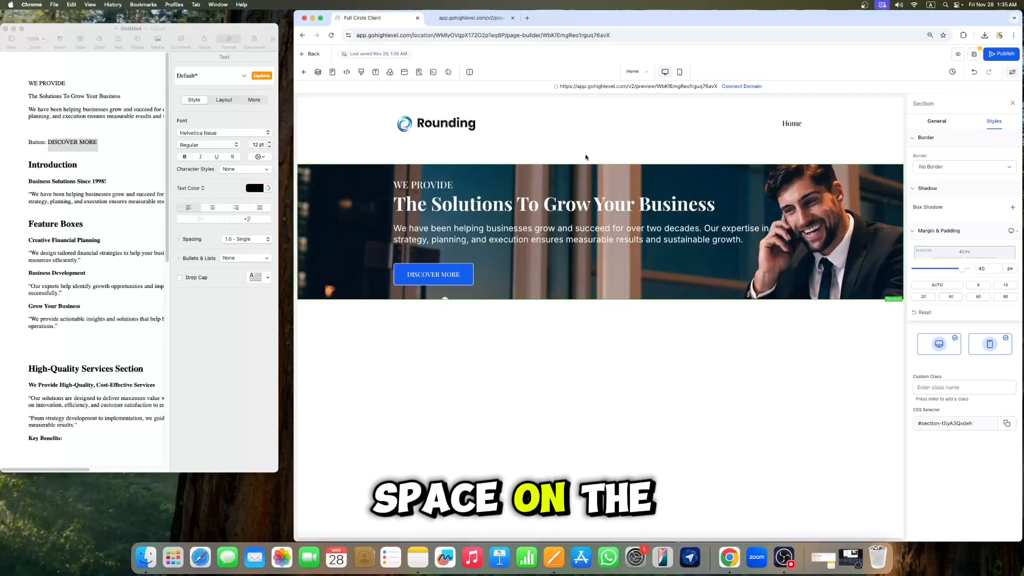
left_click(980, 286)
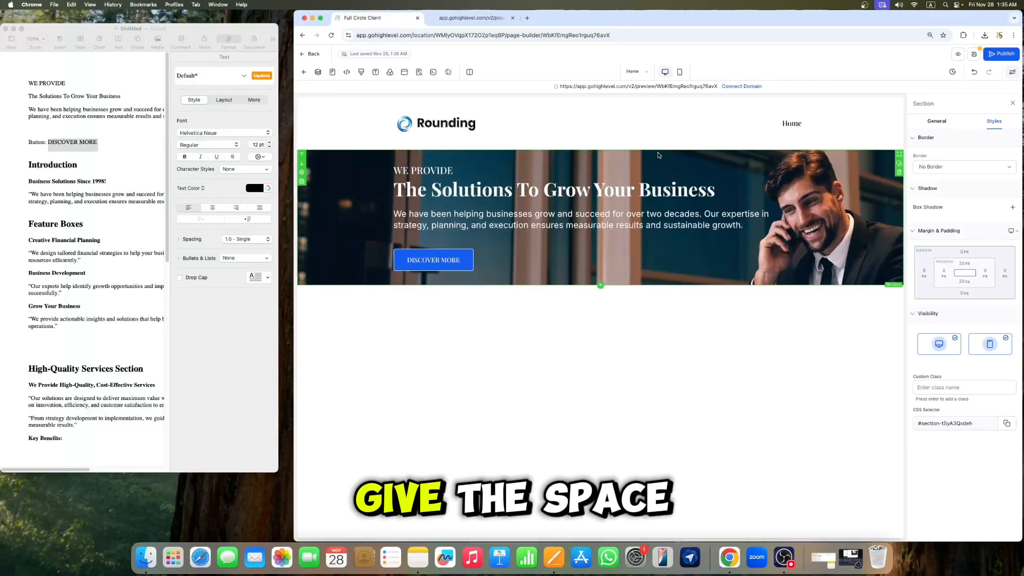
Step: Set the hero section's top and bottom padding to 140 px
left_click(965, 267)
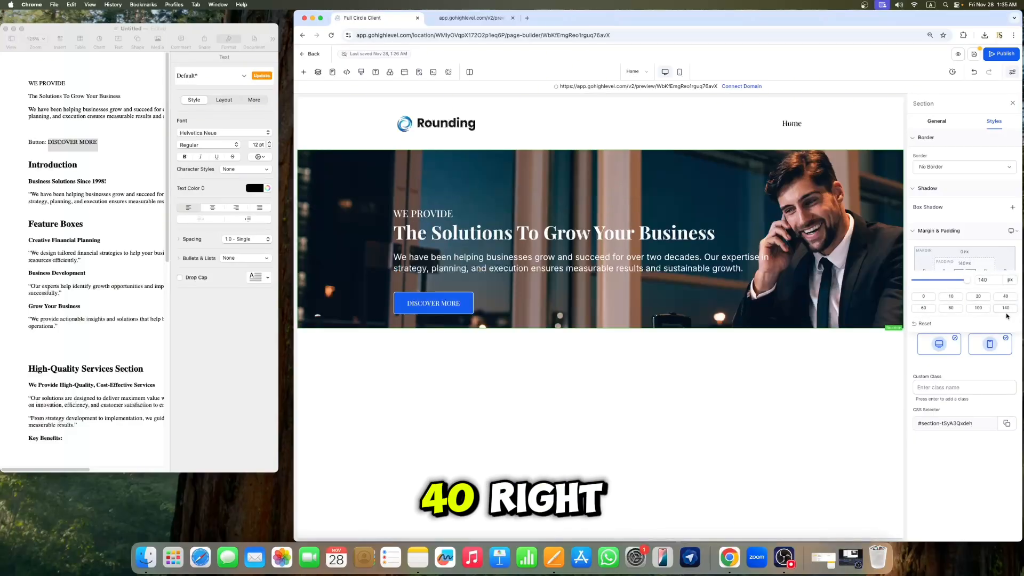
left_click(962, 106)
left_click(964, 282)
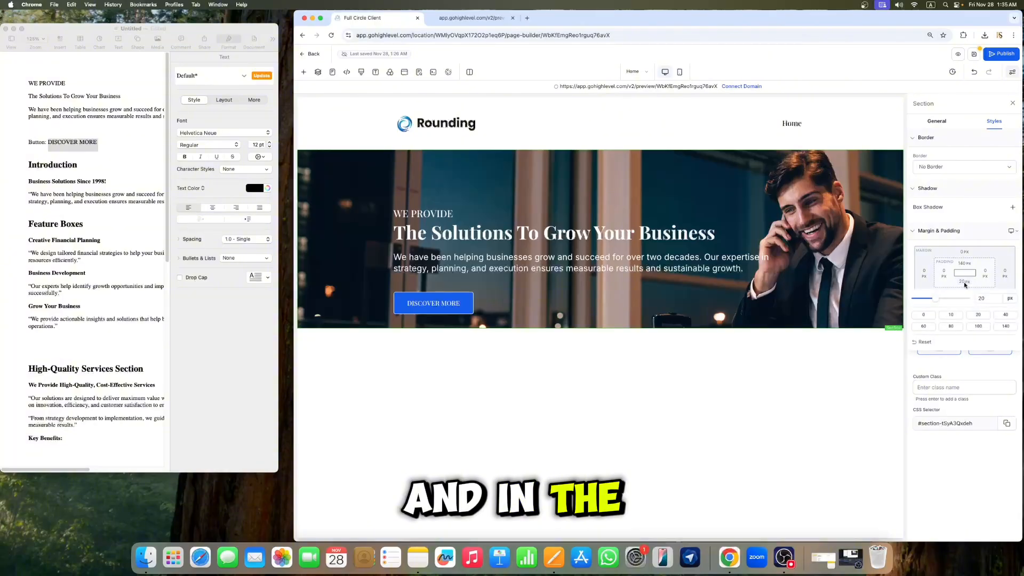
left_click(1006, 328)
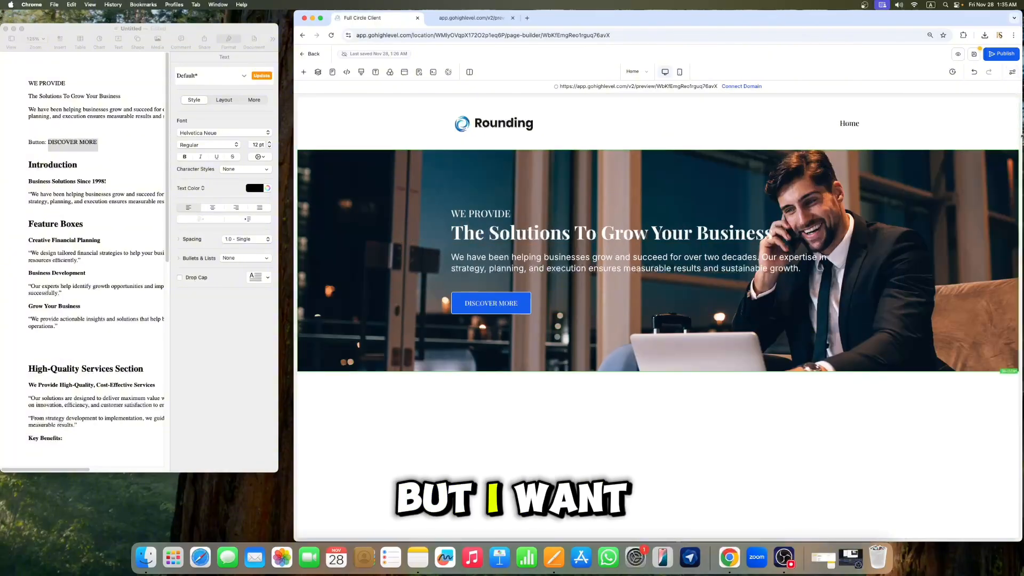
left_click(1000, 234)
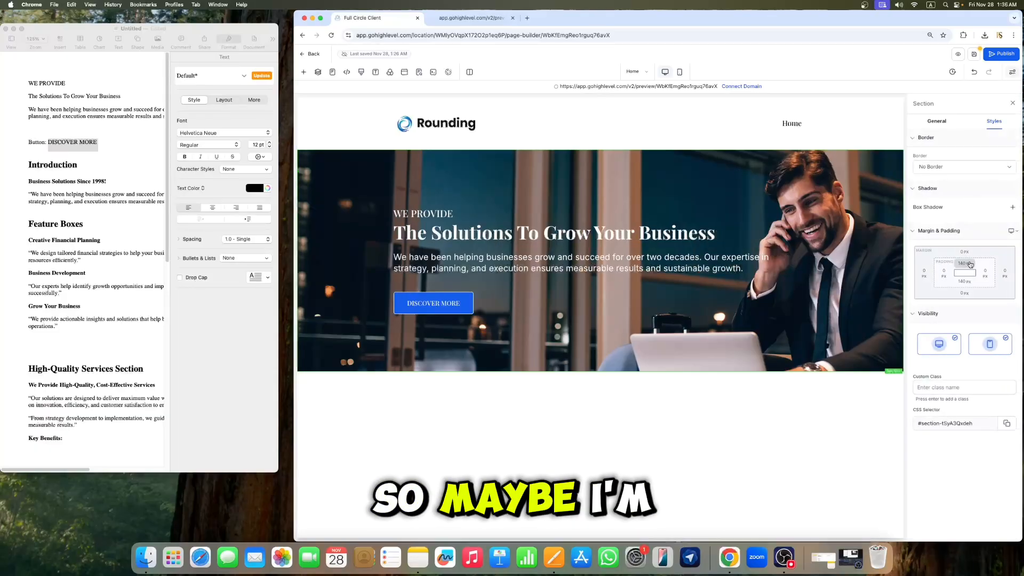
Step: Set the hero section's top padding to 250 px
left_click(965, 281)
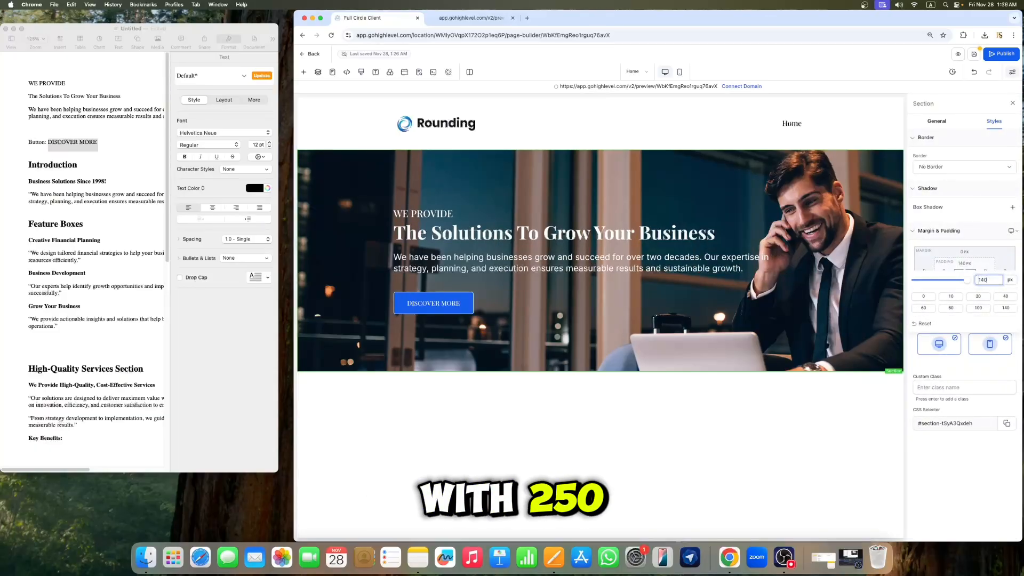
key("BackSpace")
key("BackSpace")
key("BackSpace")
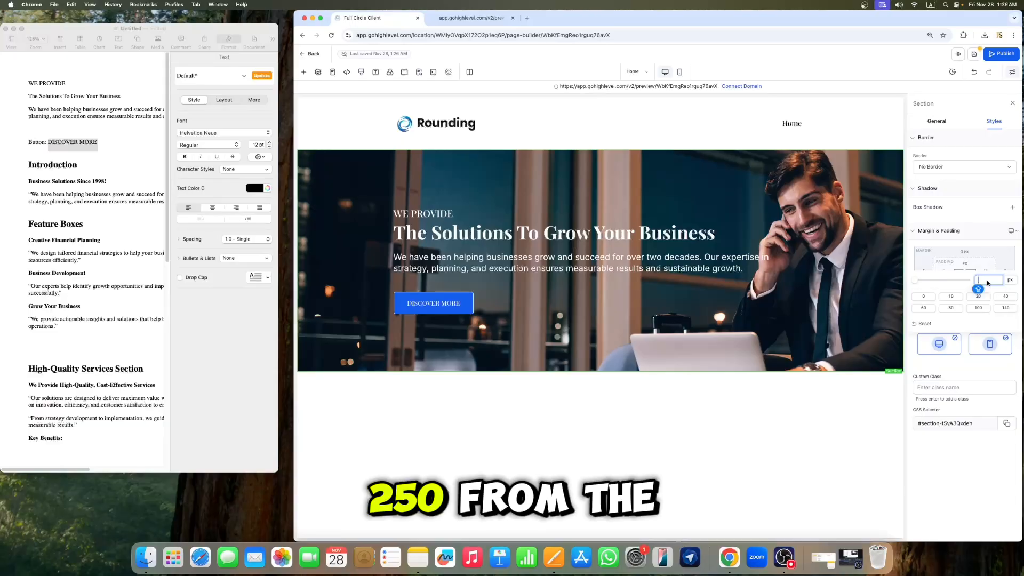
type("250")
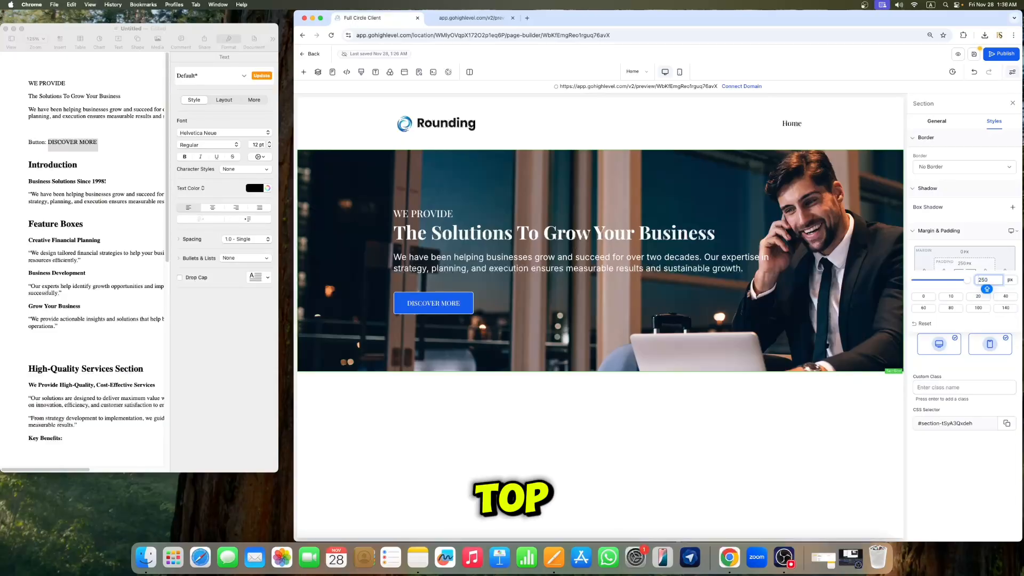
left_click(982, 210)
Step: Set the hero section's bottom padding to 250 px and close the section settings
left_click(964, 282)
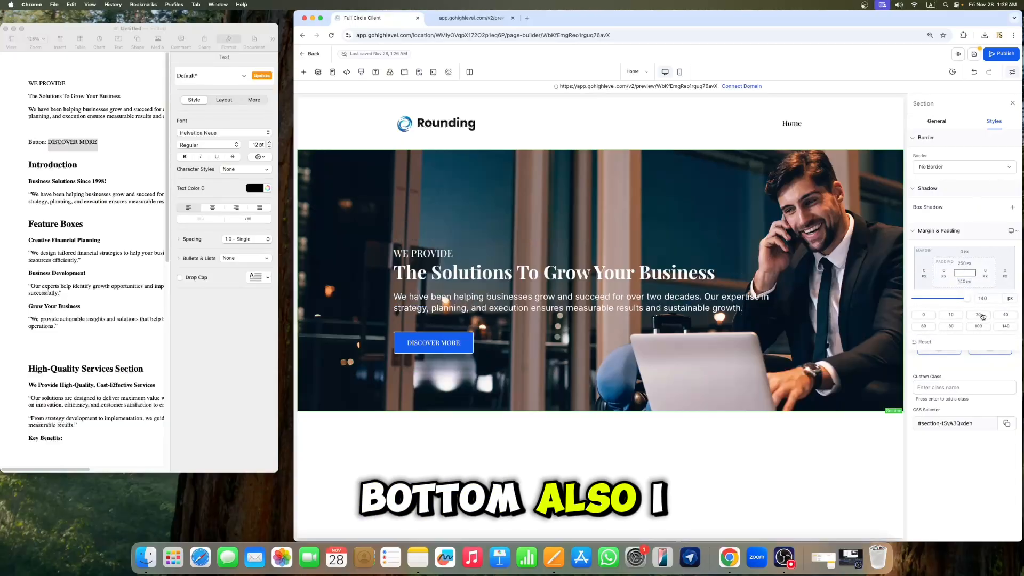
double_click(982, 298)
type("1")
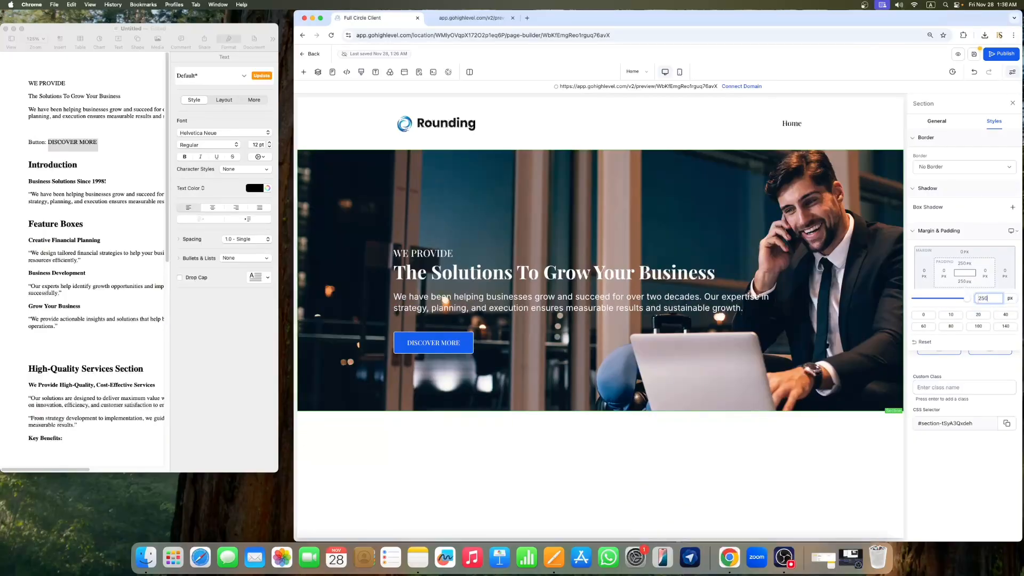
left_click(961, 146)
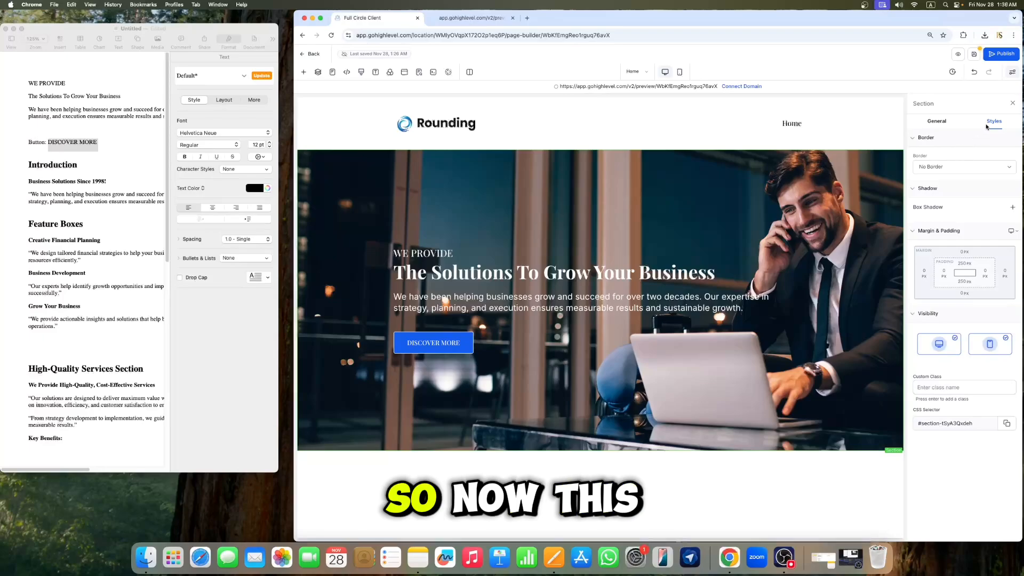
left_click(1013, 104)
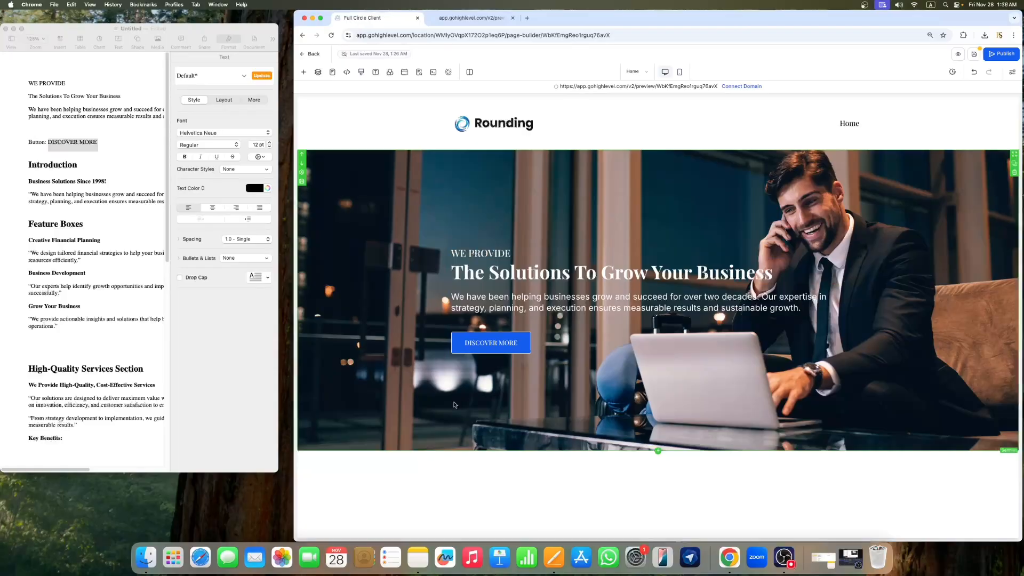
Step: Open the hero section's settings and set its background color to black
left_click(303, 174)
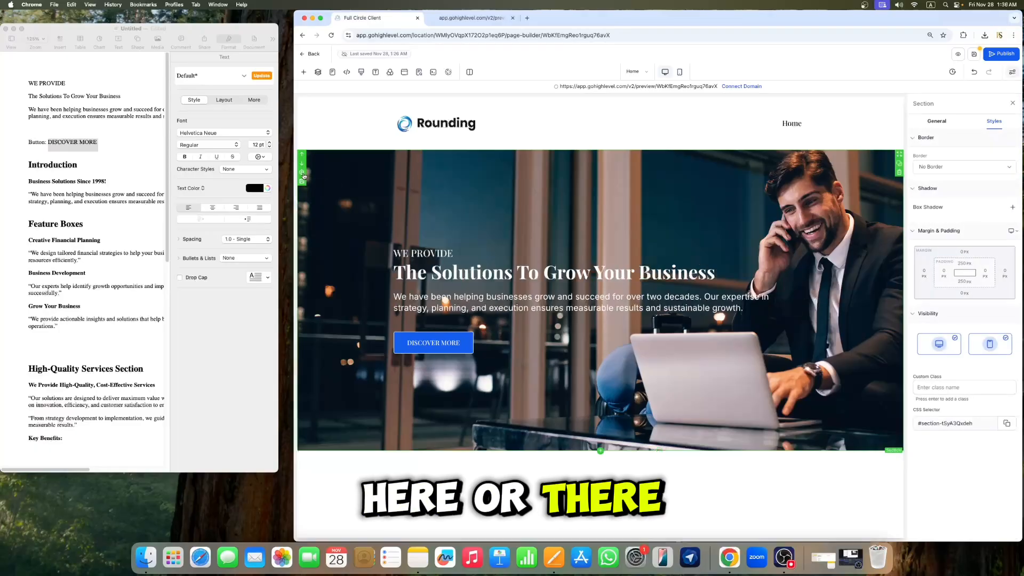
left_click(937, 122)
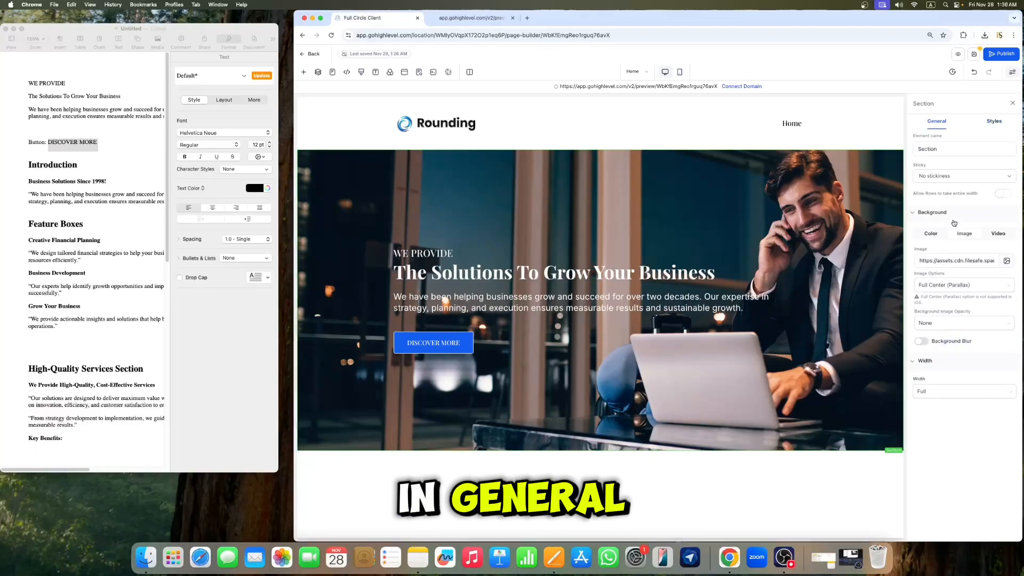
left_click(931, 238)
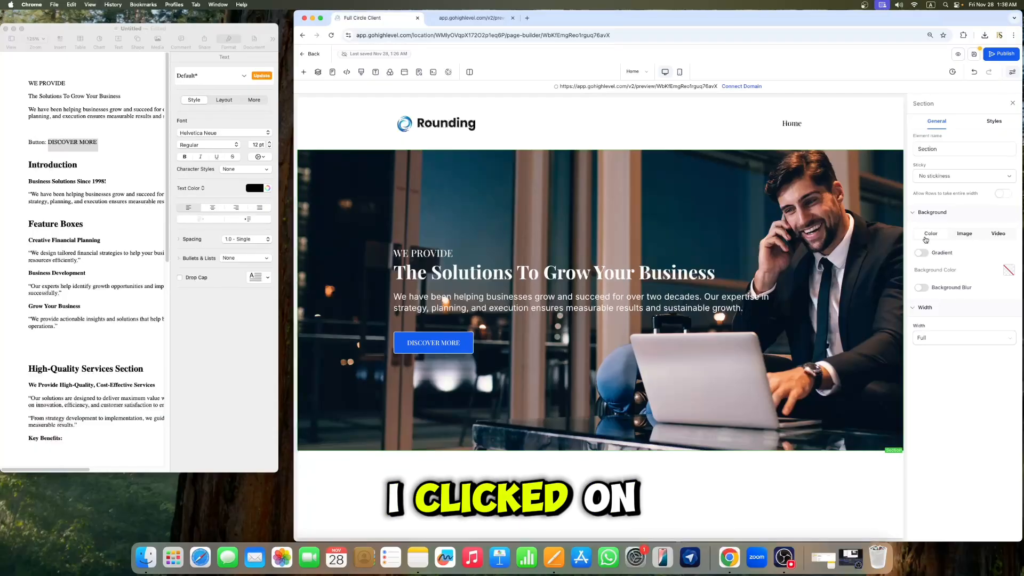
left_click(1008, 270)
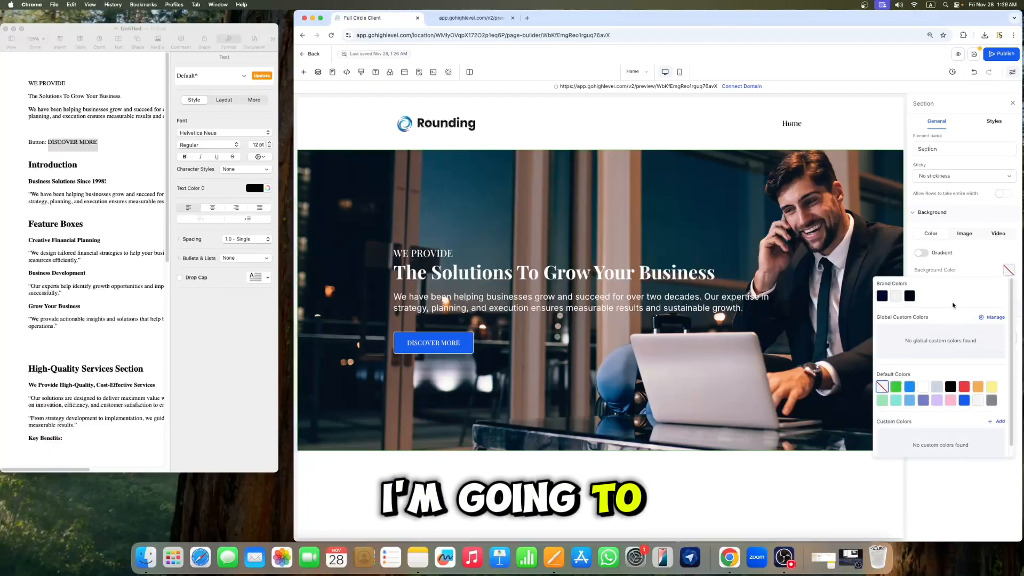
left_click(883, 299)
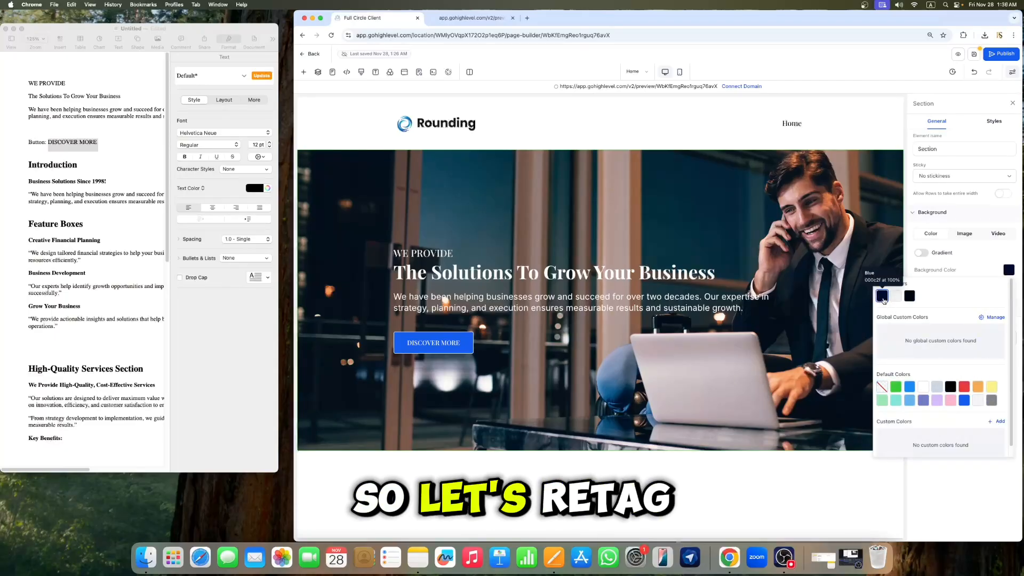
left_click(952, 387)
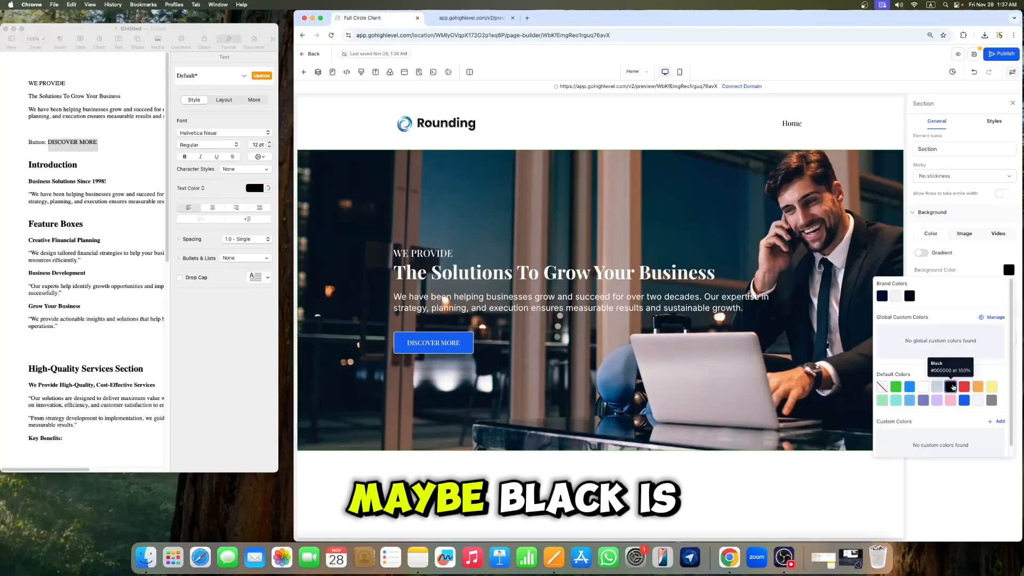
left_click(977, 216)
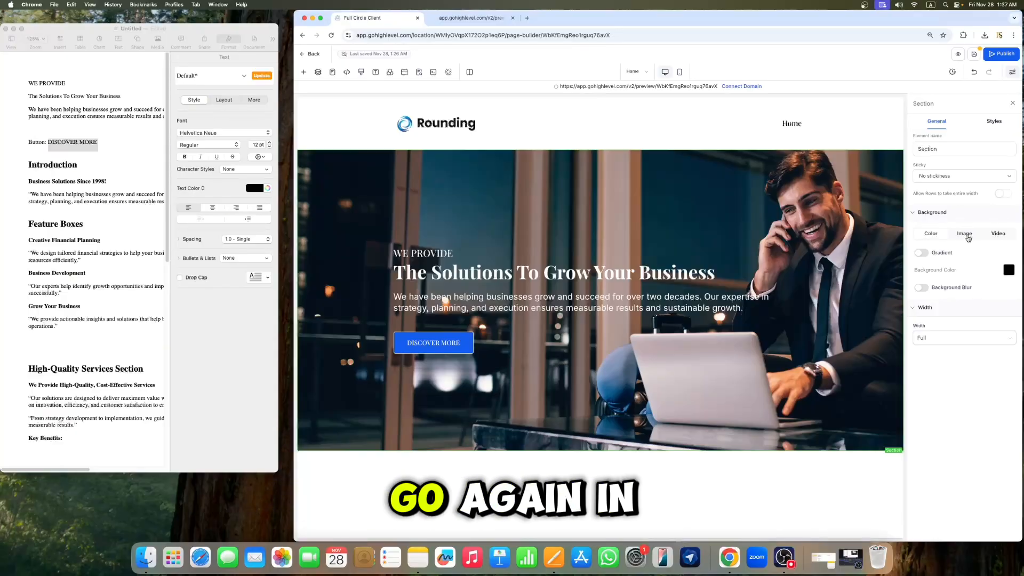
Step: Set the hero section's background image opacity to Half Fade and close the settings
left_click(966, 235)
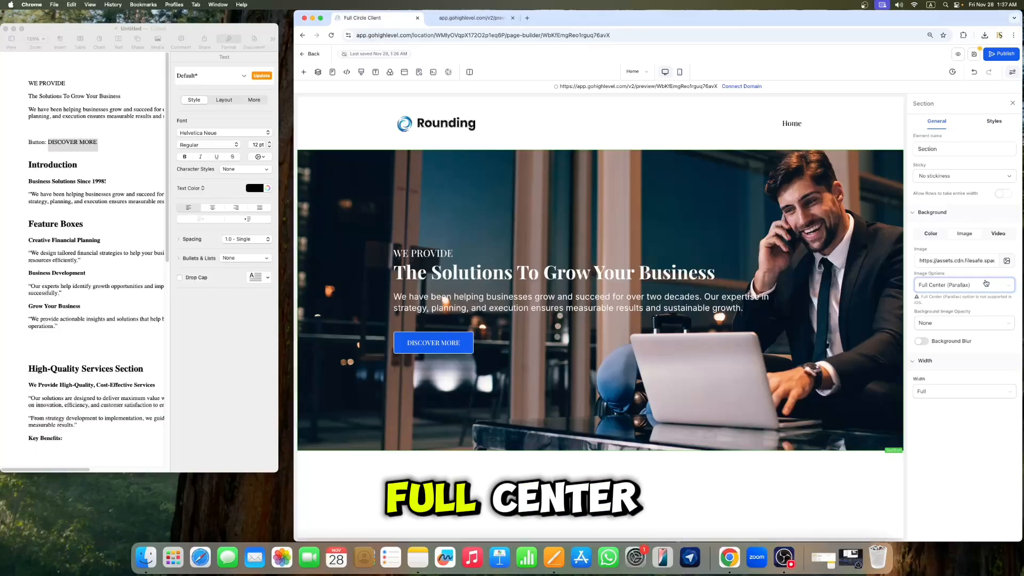
left_click(935, 323)
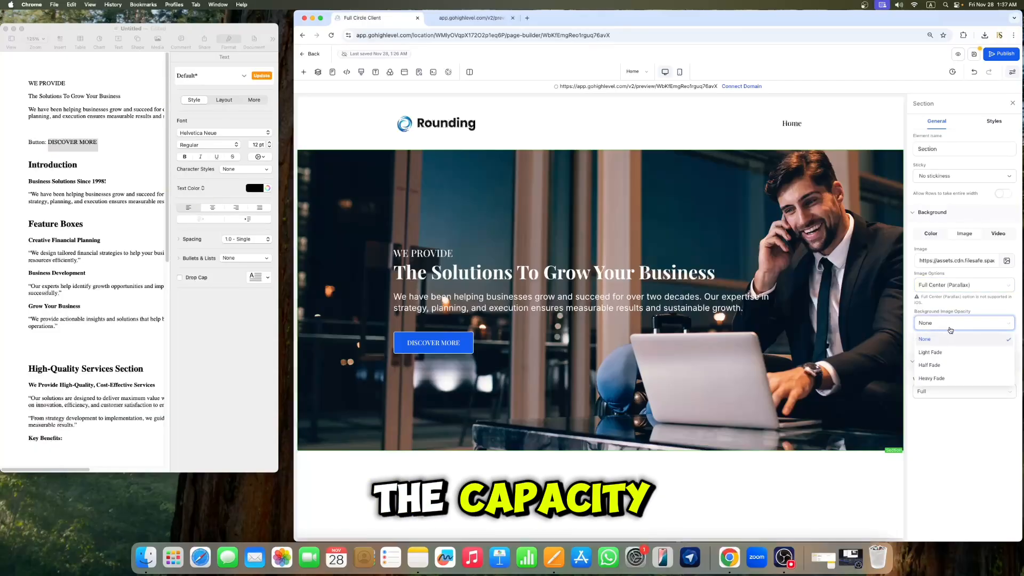
left_click(938, 365)
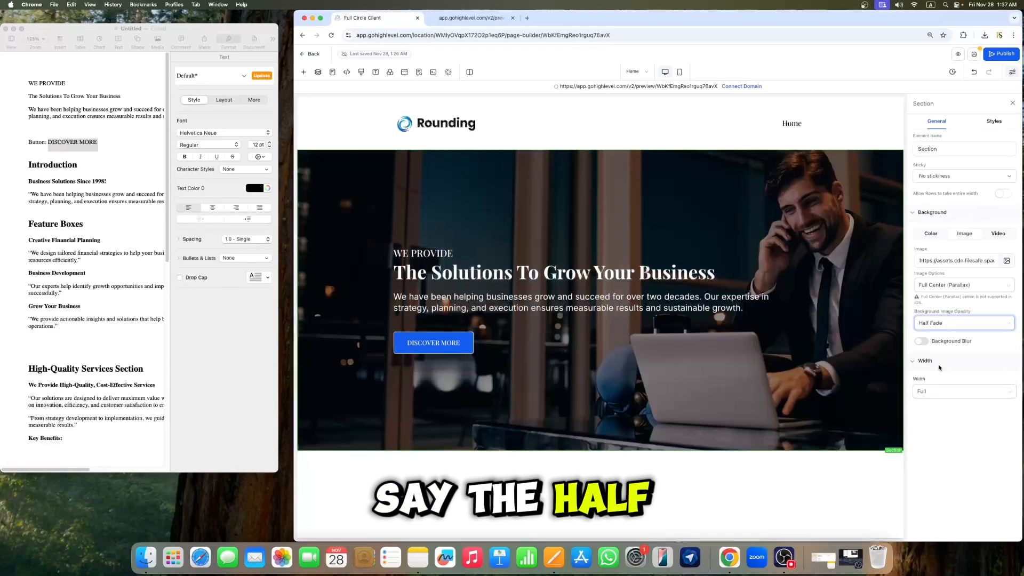
left_click(1012, 104)
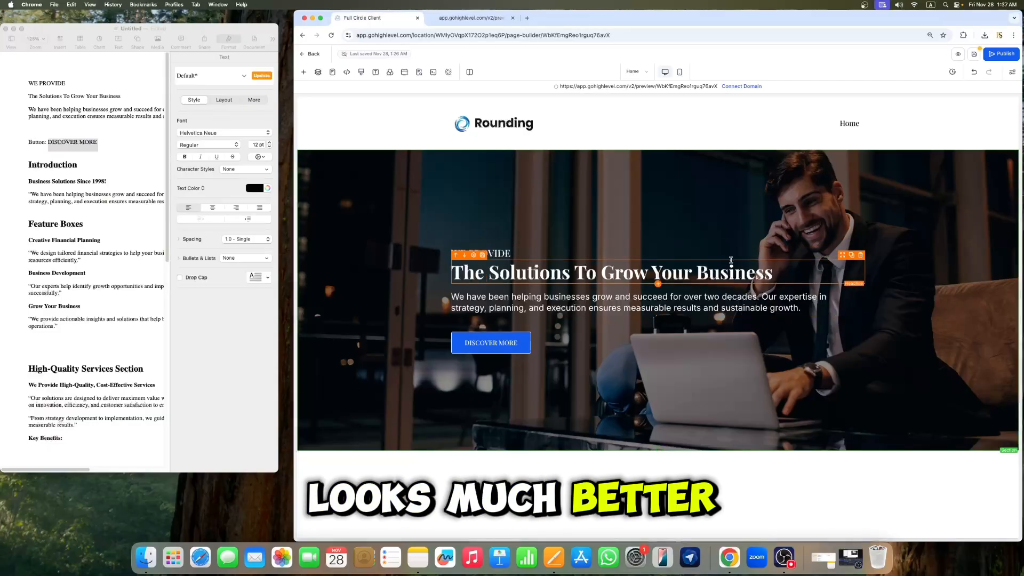
Step: Set the hero section's top padding to 300 px and close the settings
left_click(378, 395)
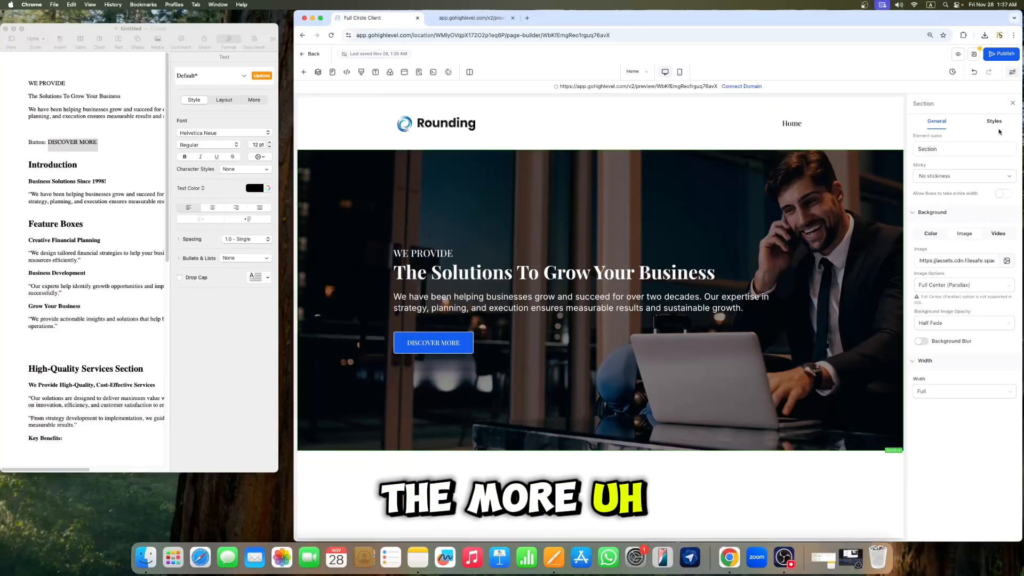
left_click(1012, 103)
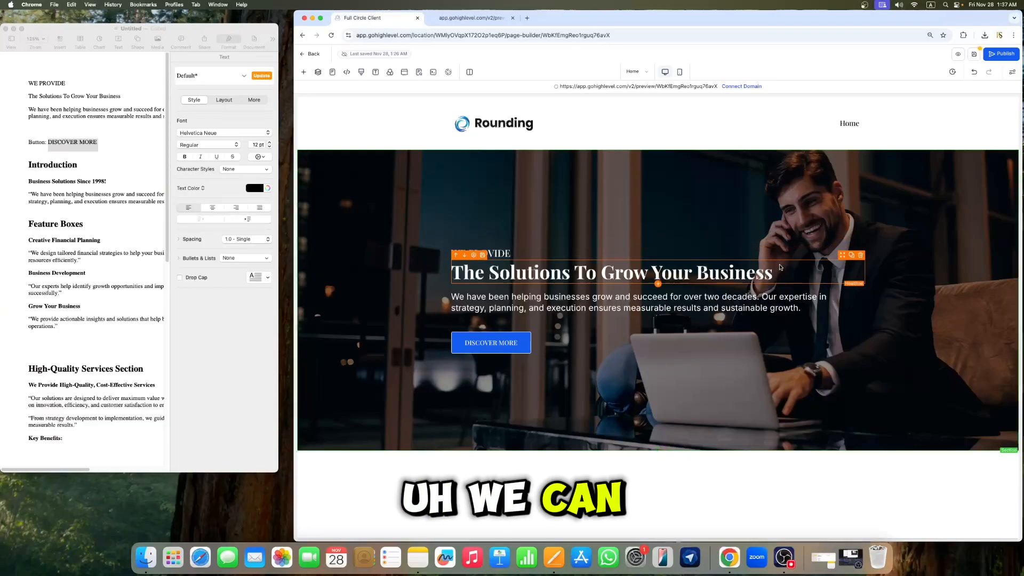
left_click(701, 173)
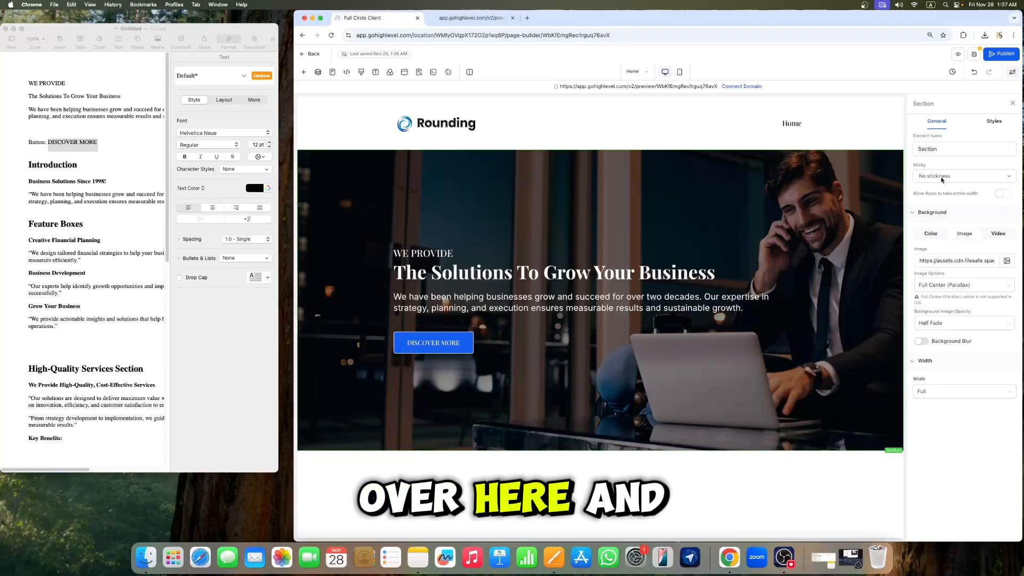
left_click(994, 129)
left_click(964, 262)
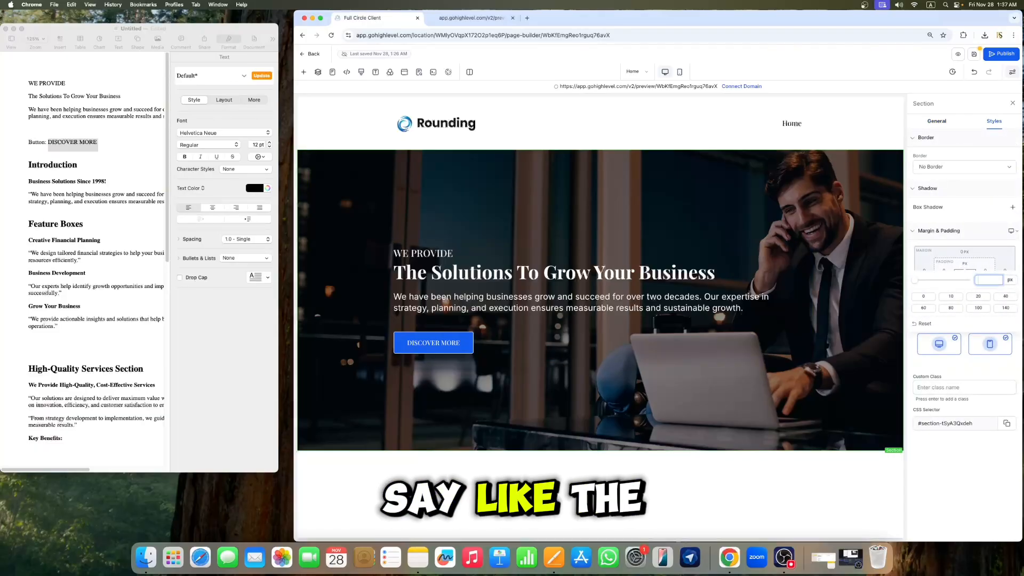
type("300")
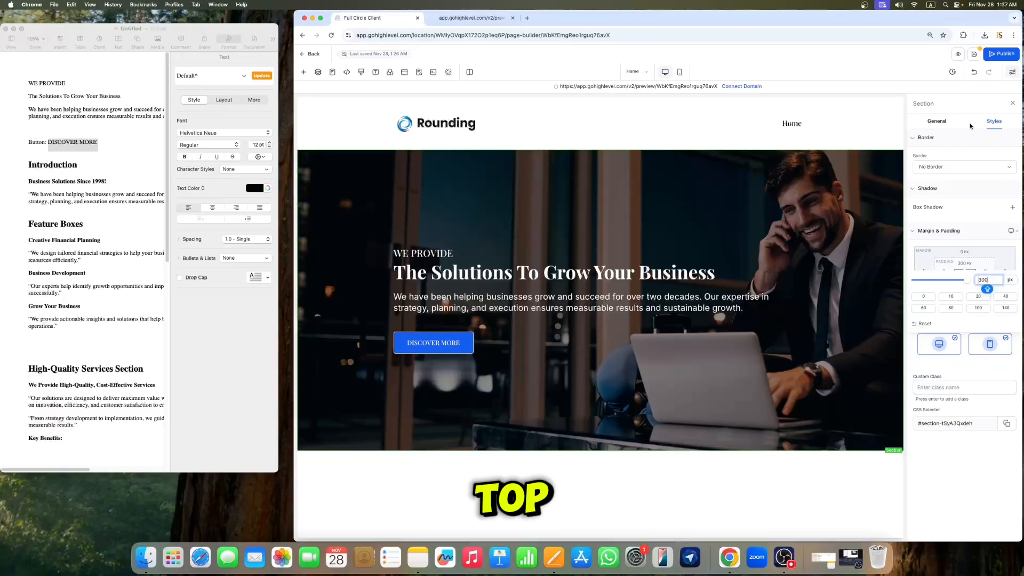
left_click(1013, 103)
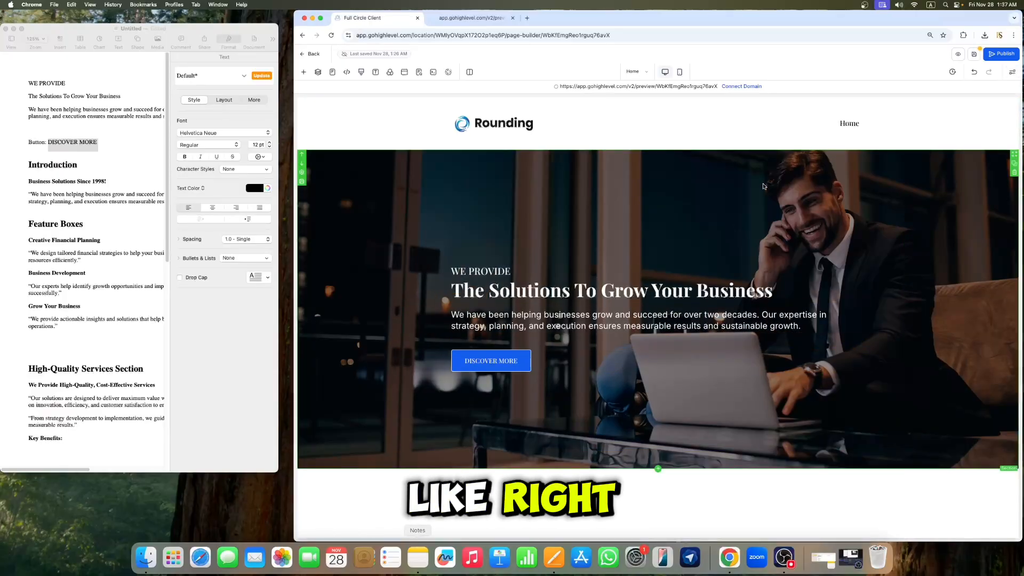
Step: Set the hero section's top padding back to 250 px and close the settings
left_click(620, 203)
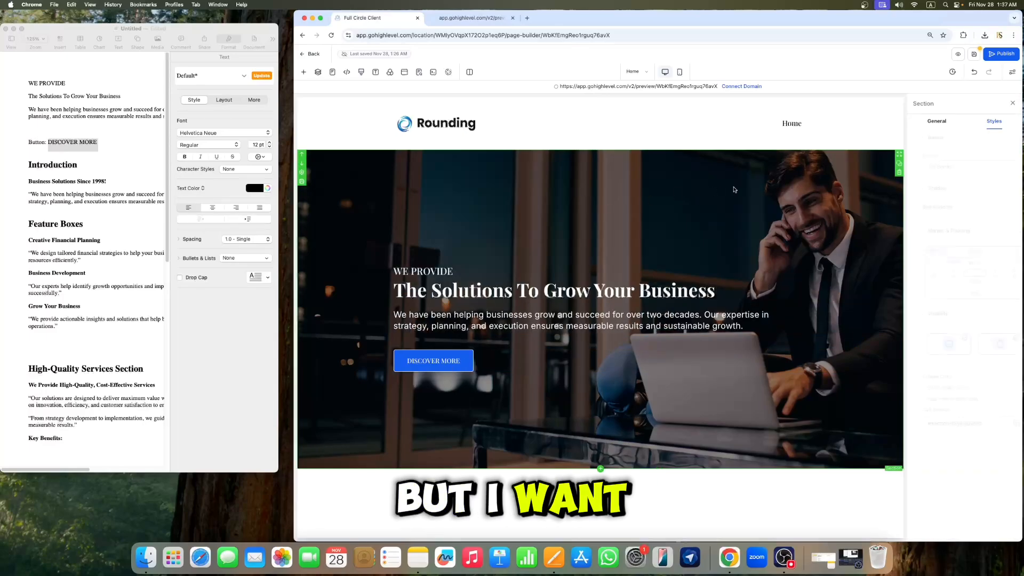
left_click(967, 265)
key("BackSpace")
type("250")
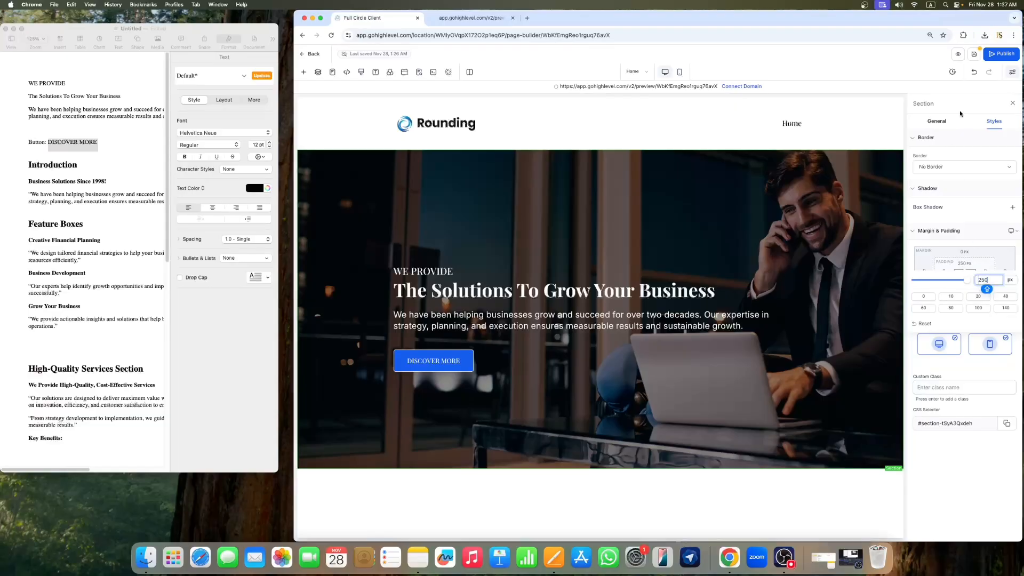
left_click(961, 114)
left_click(1013, 104)
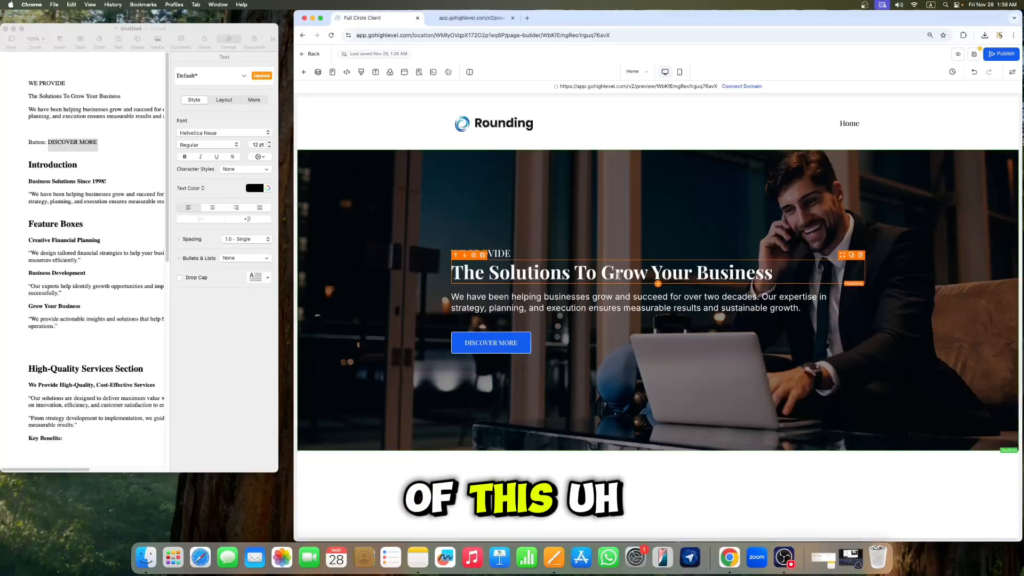
Step: Set the main headline's font size to 80 px and its line height to 1.1 em
left_click(566, 266)
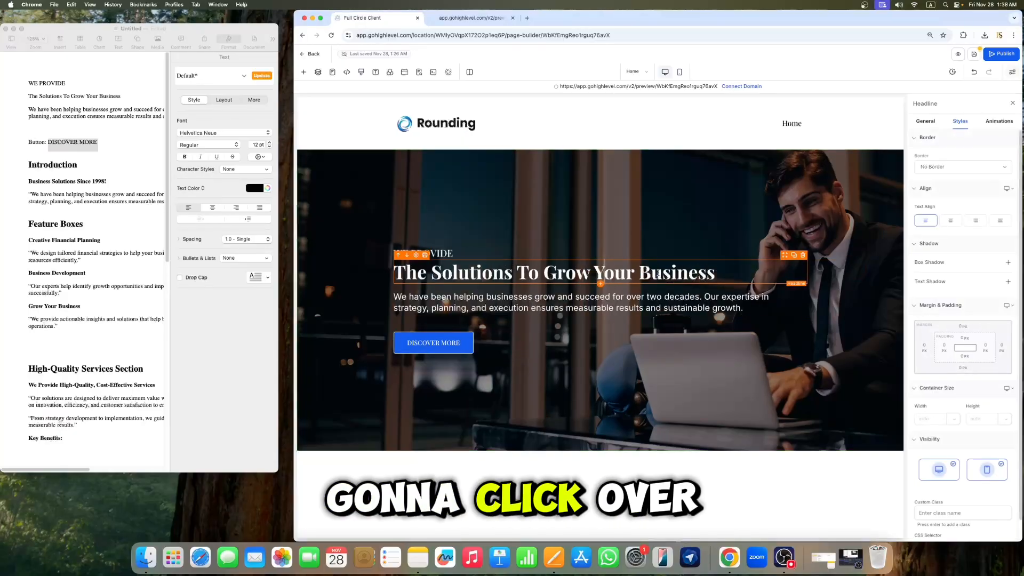
left_click(926, 121)
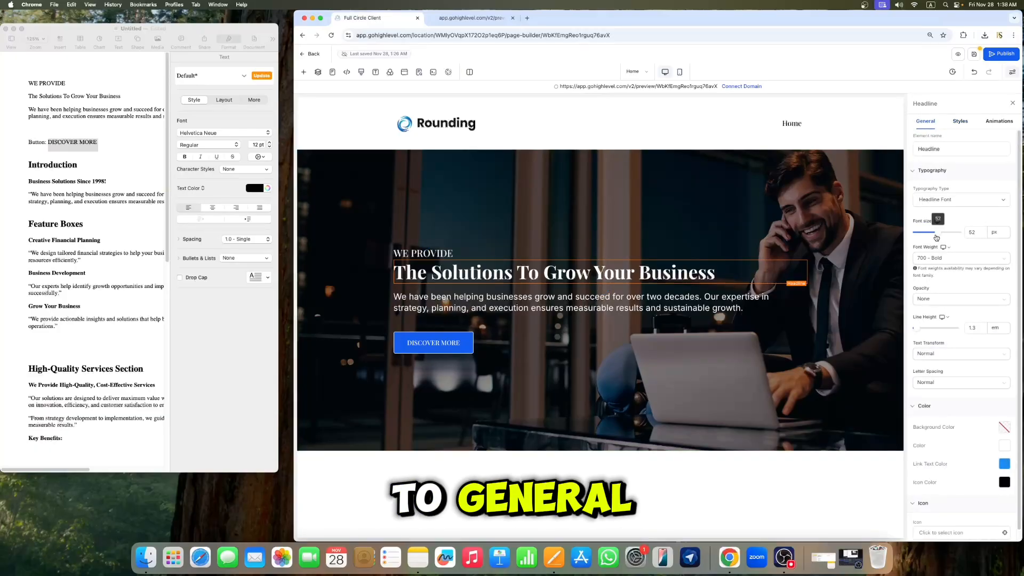
left_click_drag(939, 237, 950, 238)
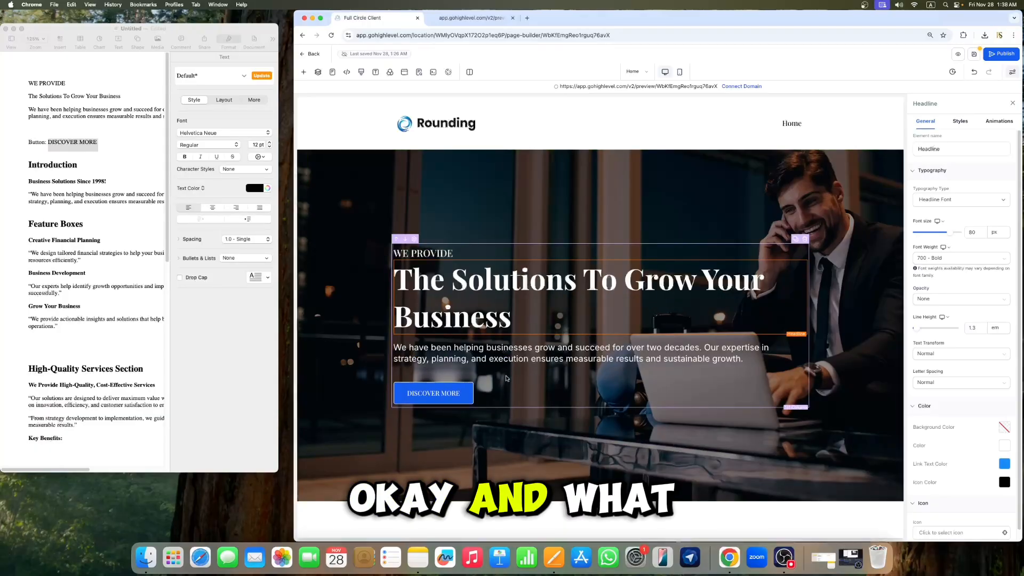
left_click(979, 329)
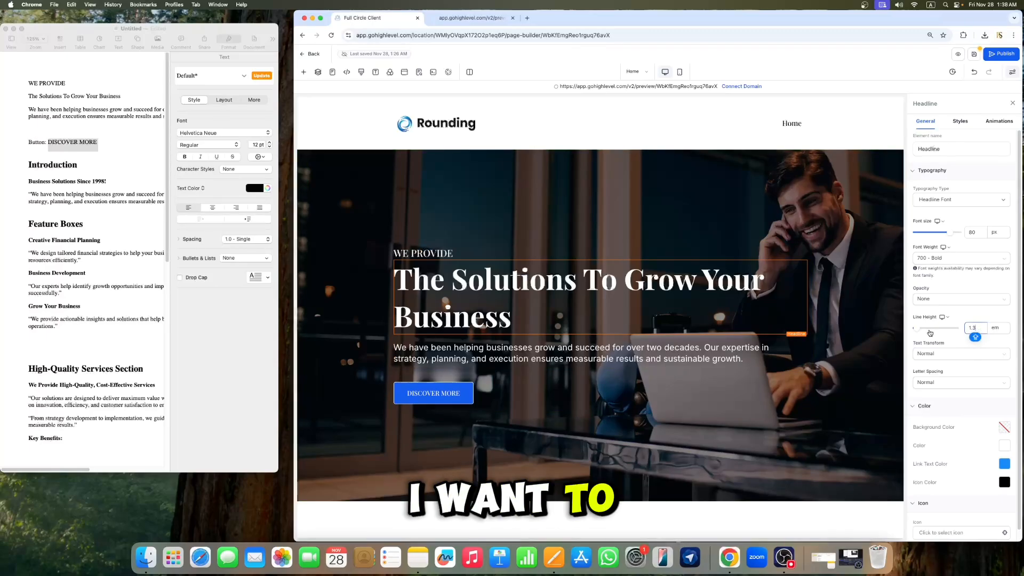
key("BackSpace")
type("1")
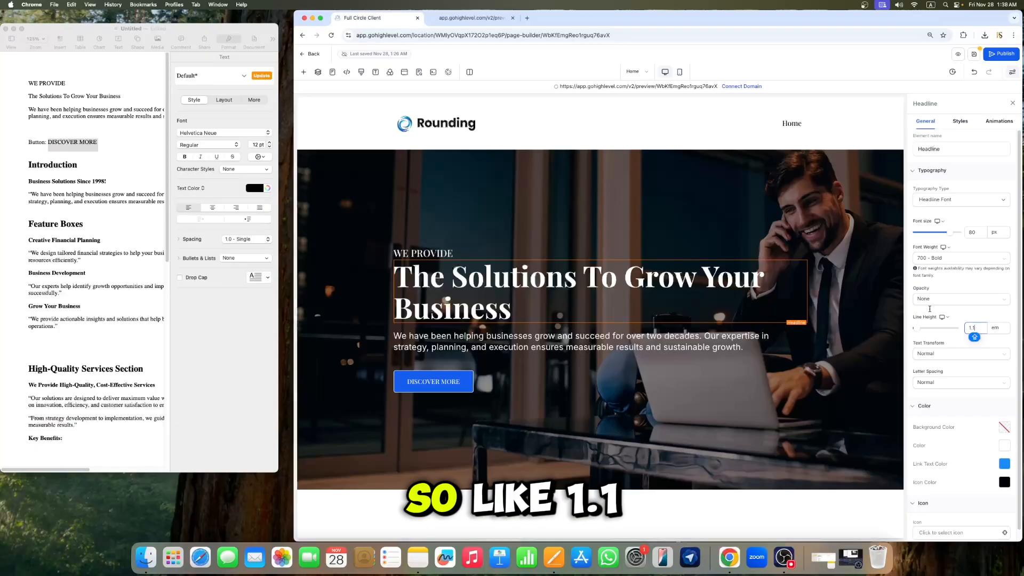
left_click(978, 185)
left_click(789, 362)
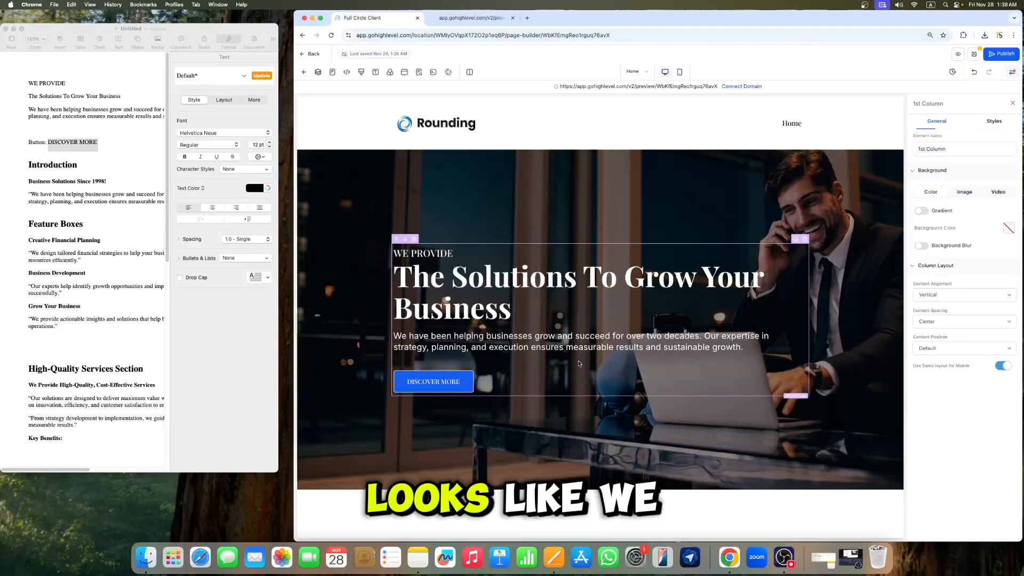
left_click(1012, 103)
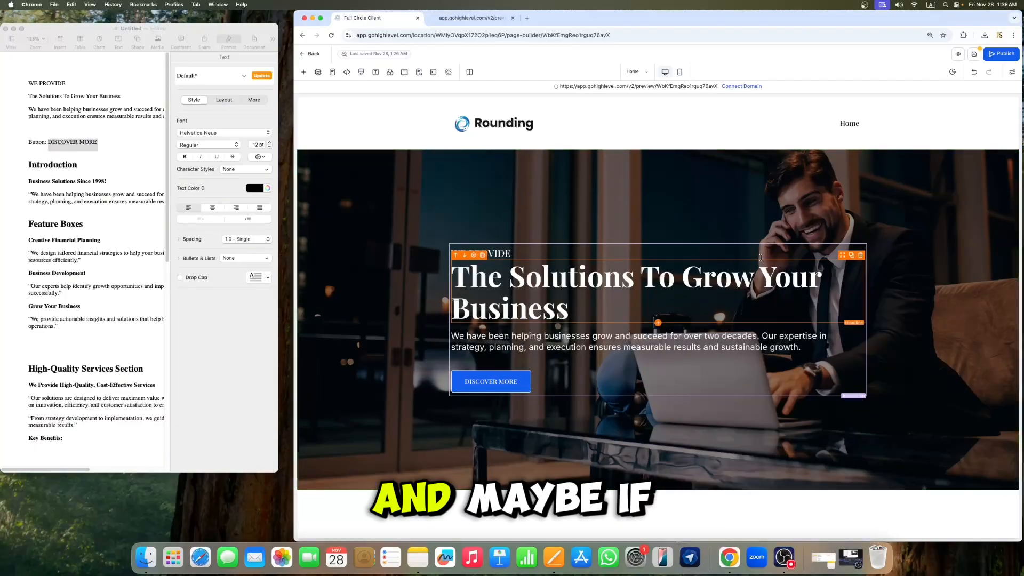
Step: Set the main headline's right padding to 140 px and close its settings
left_click(608, 283)
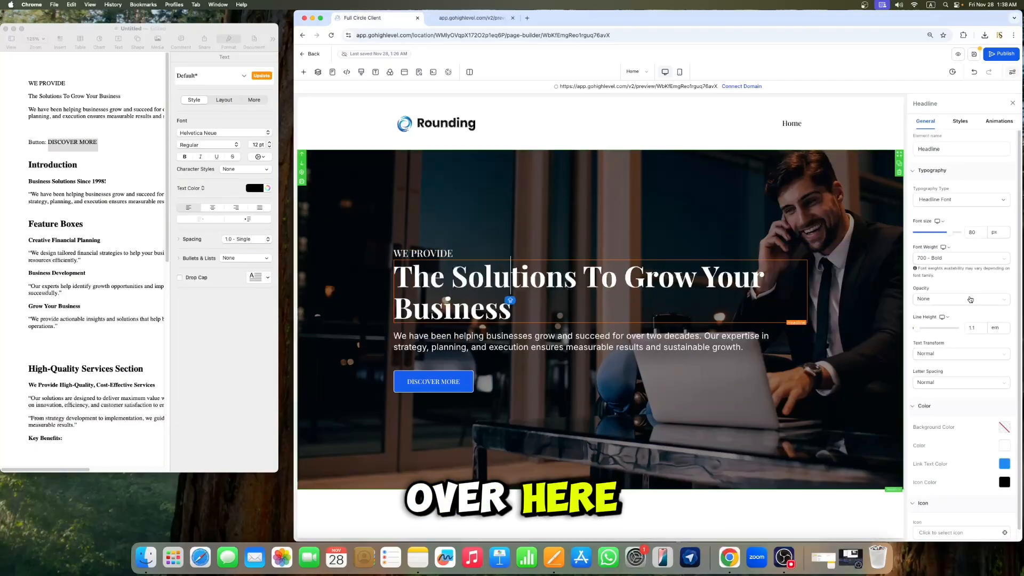
left_click(960, 121)
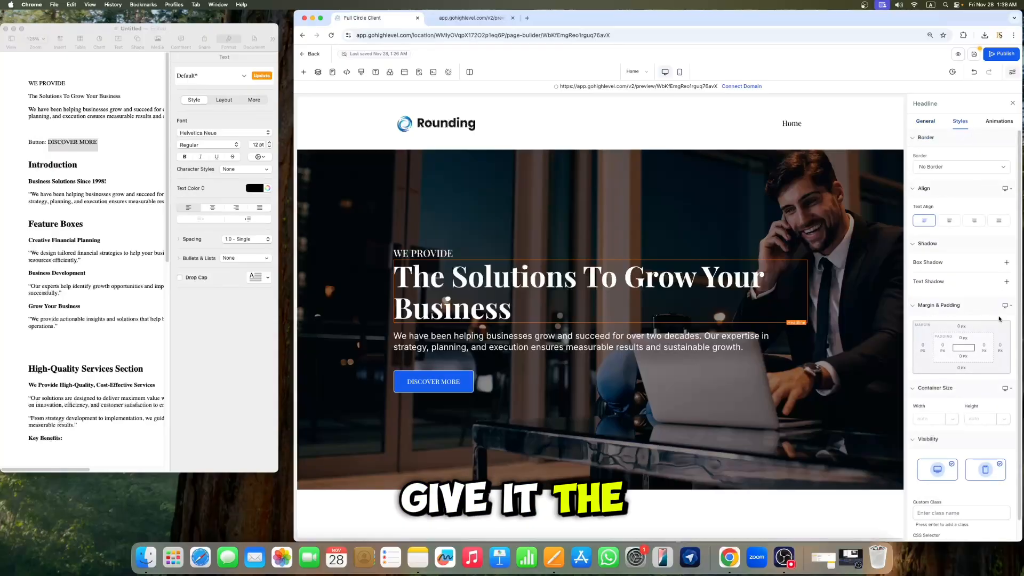
left_click(984, 350)
left_click(972, 383)
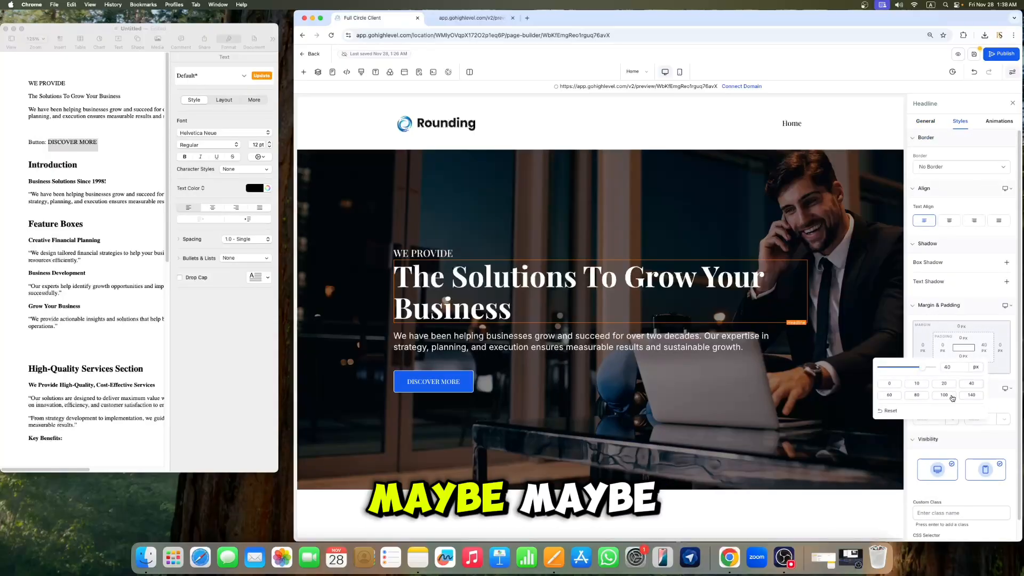
left_click(889, 395)
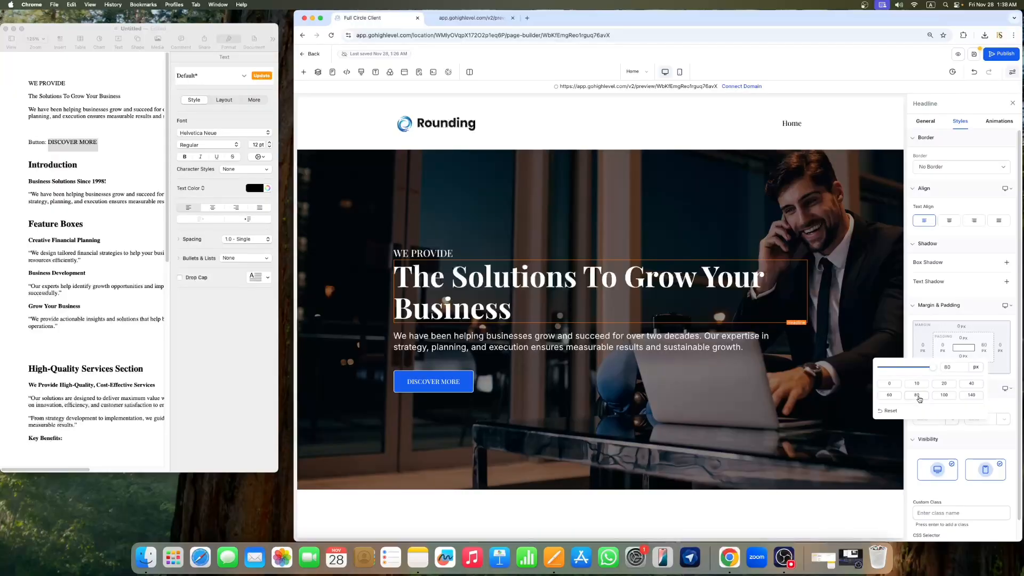
left_click(967, 396)
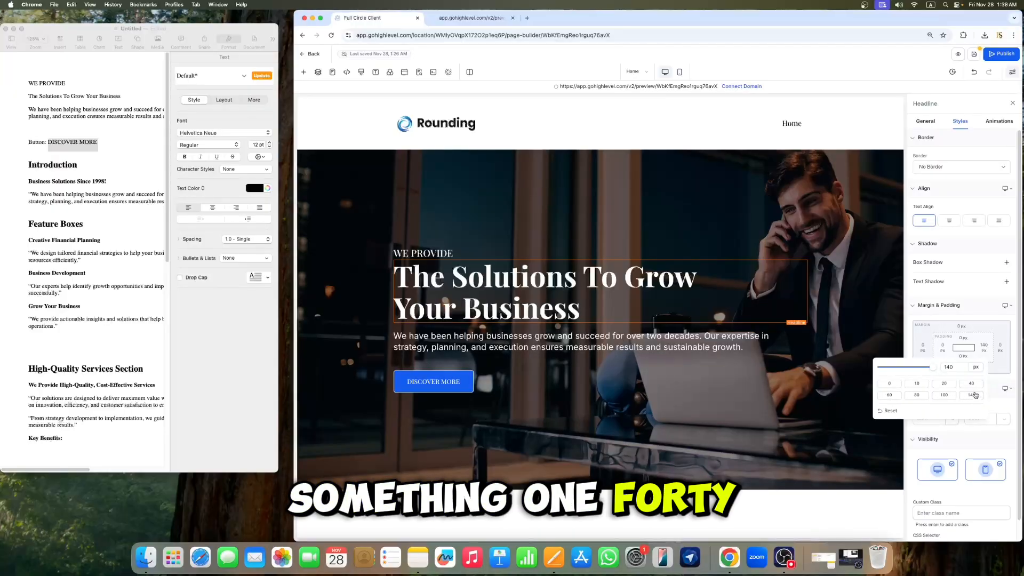
left_click(1012, 103)
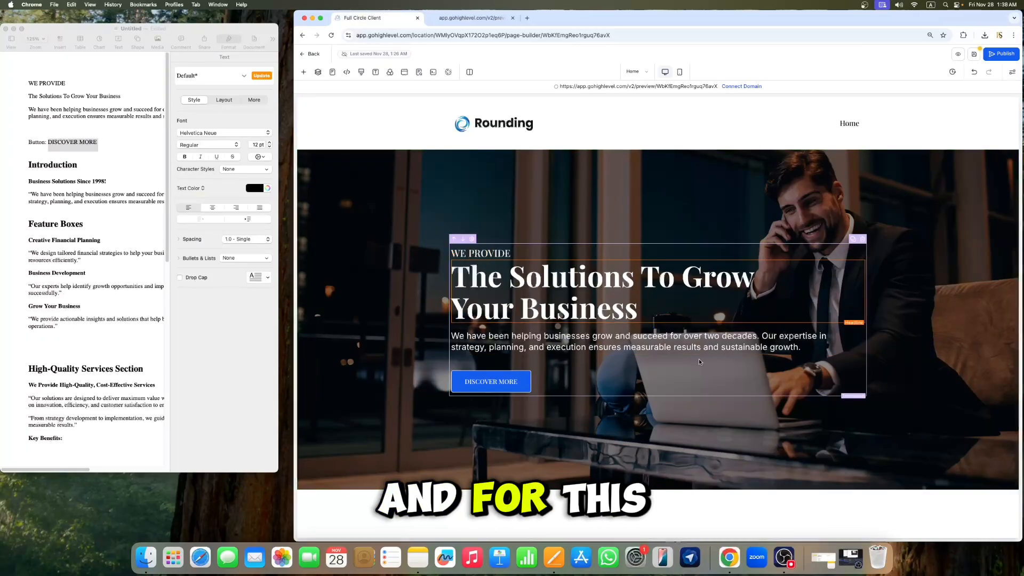
Step: Set the sub-headline's right padding to 140 px and close its settings
left_click(718, 342)
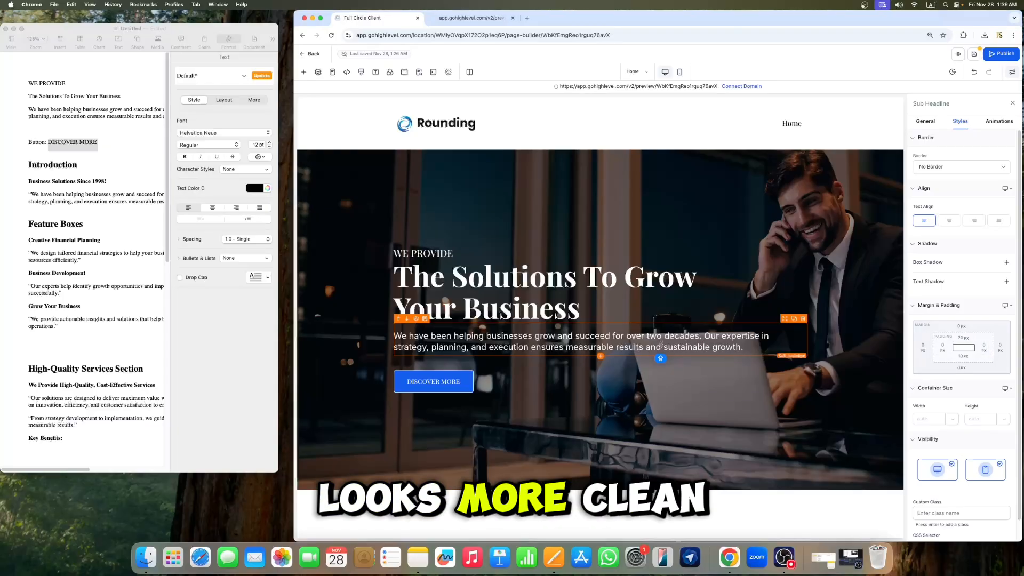
left_click(984, 350)
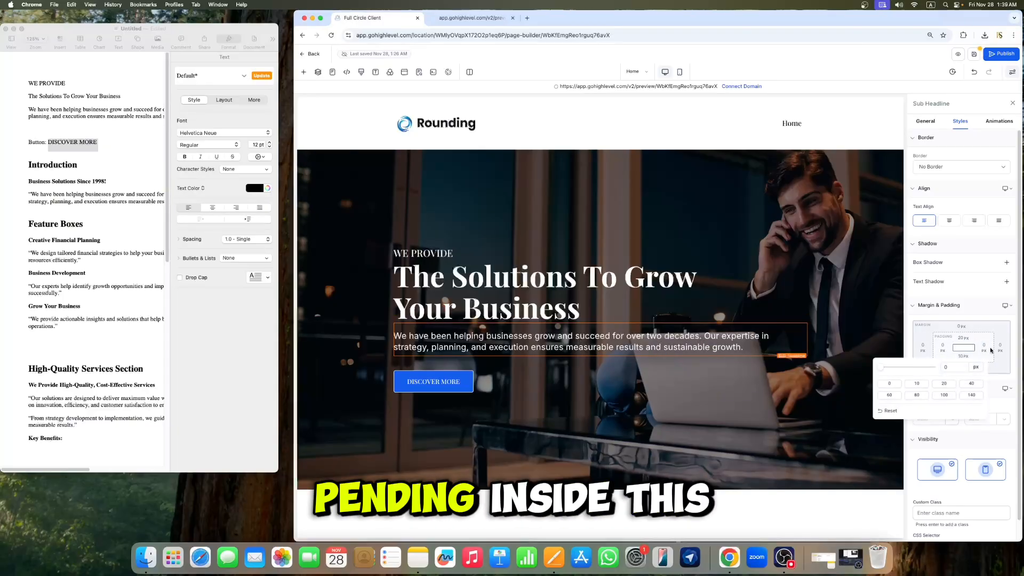
left_click(971, 395)
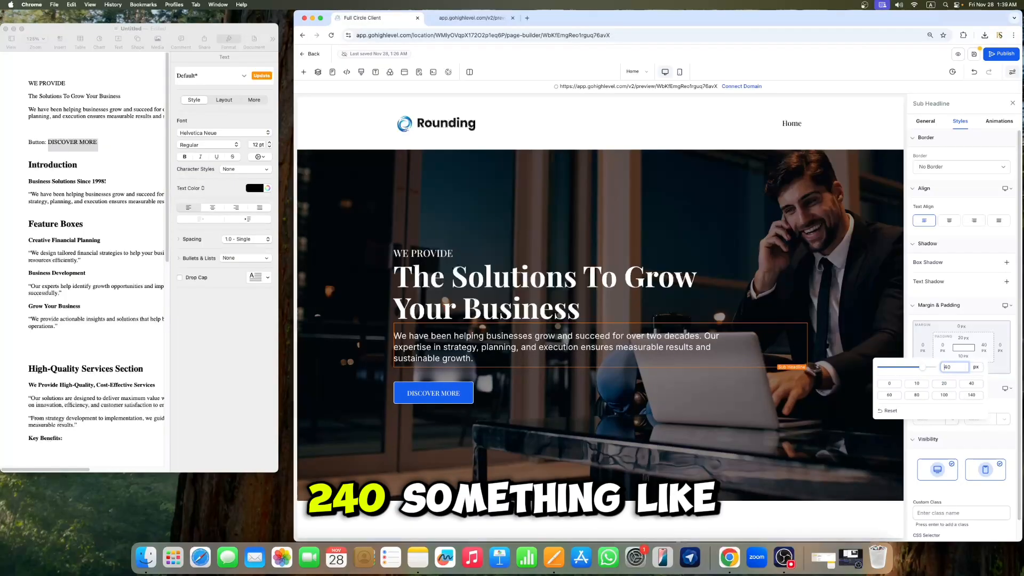
left_click(972, 153)
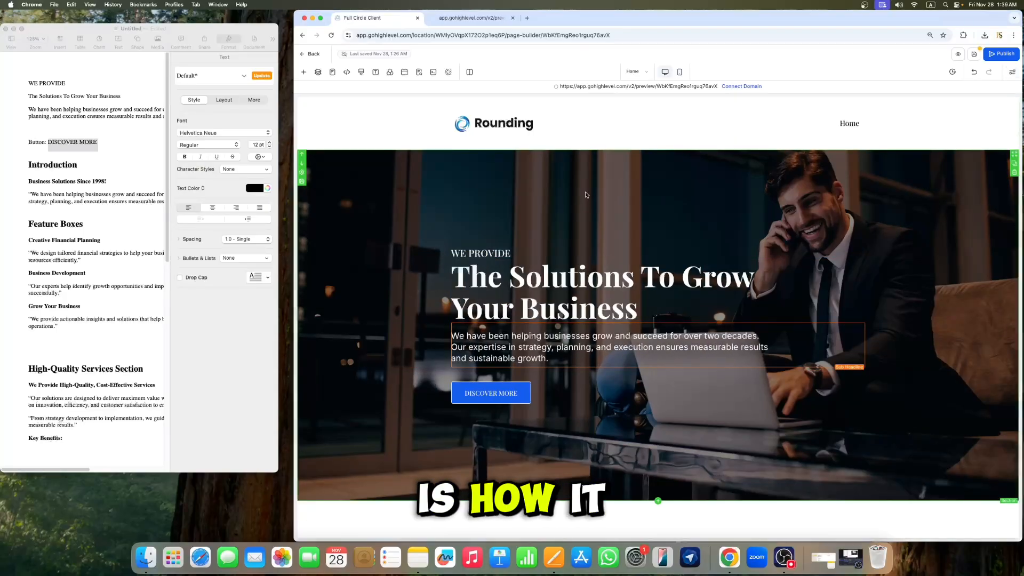
left_click(648, 137)
left_click(1013, 103)
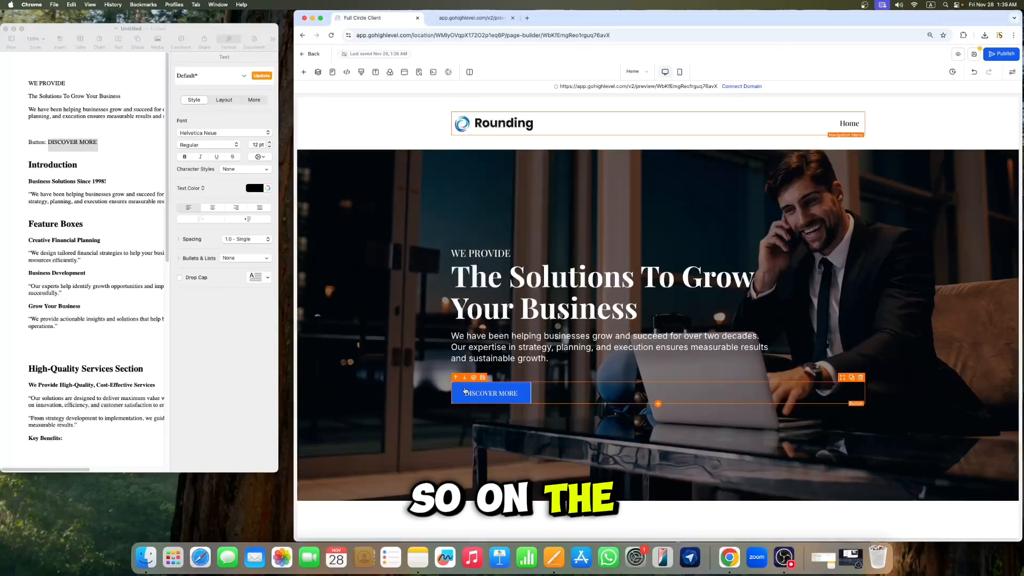
Step: Give the DISCOVER MORE button the Elevate hover animation and close the settings
left_click(469, 404)
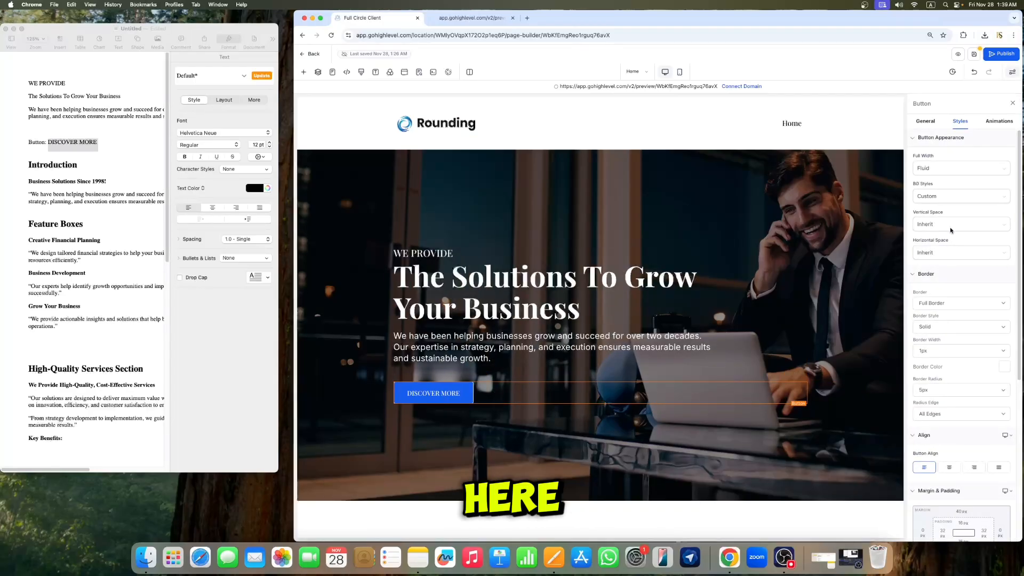
left_click(998, 122)
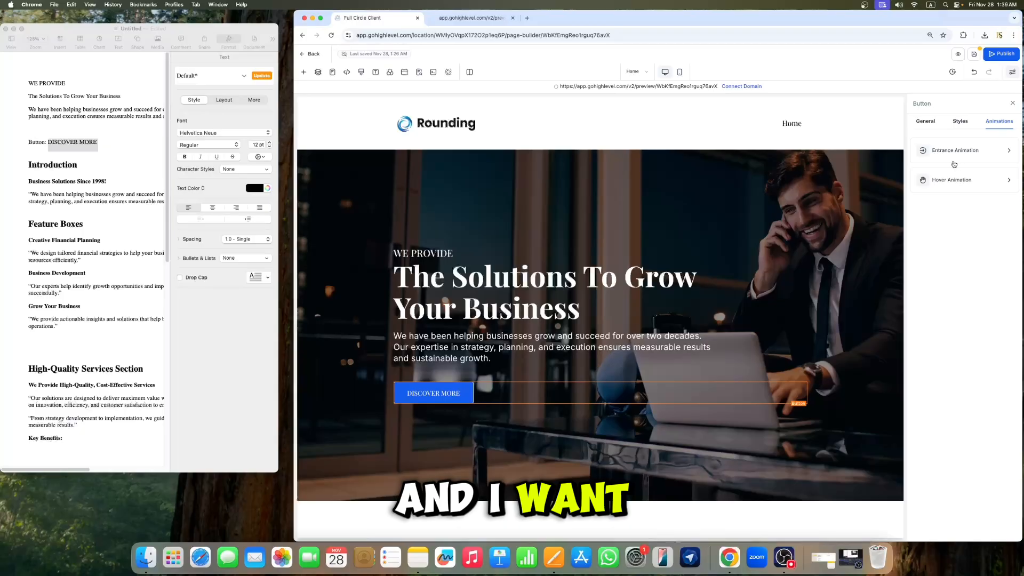
left_click(949, 181)
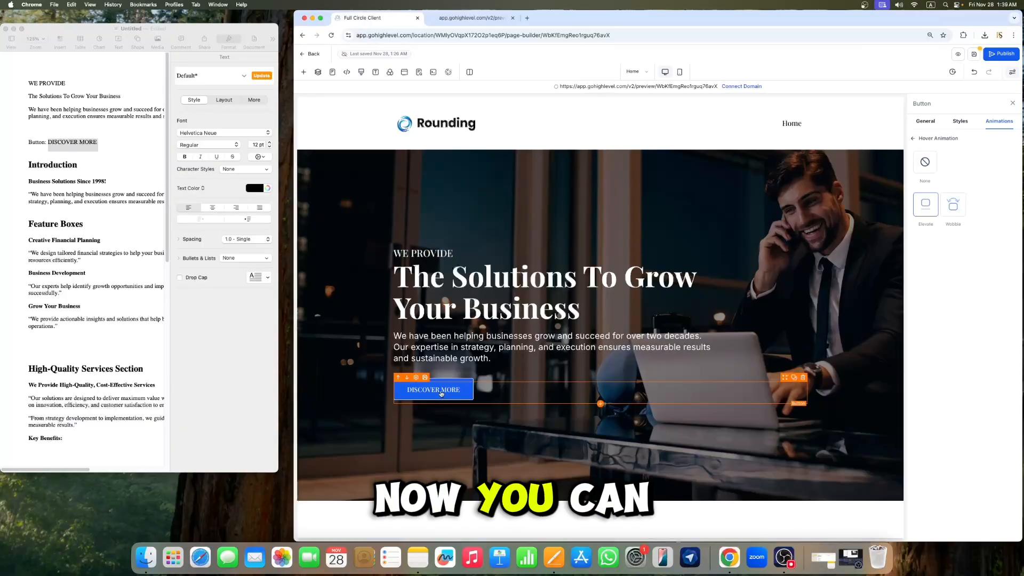
left_click(509, 316)
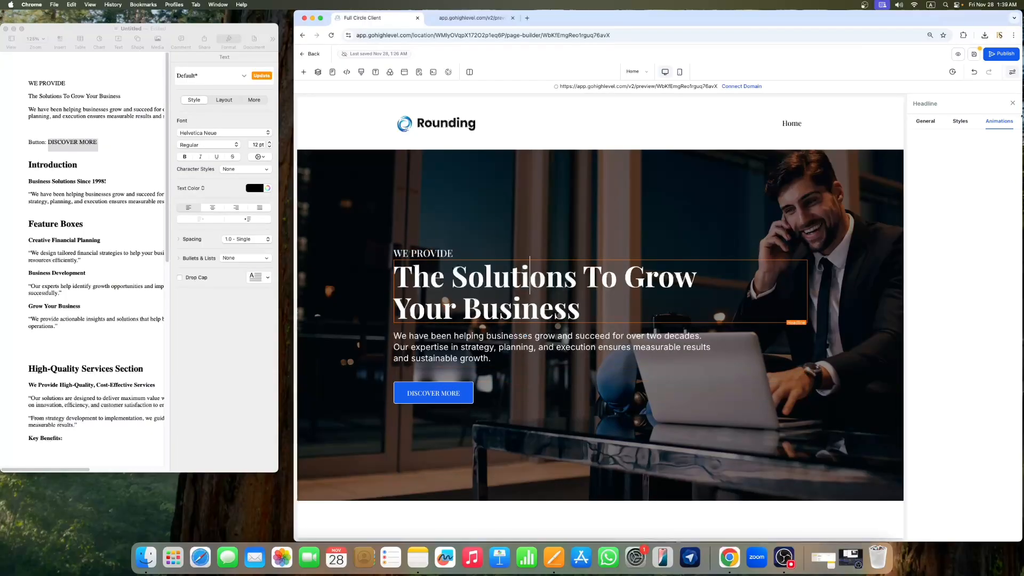
left_click(1013, 104)
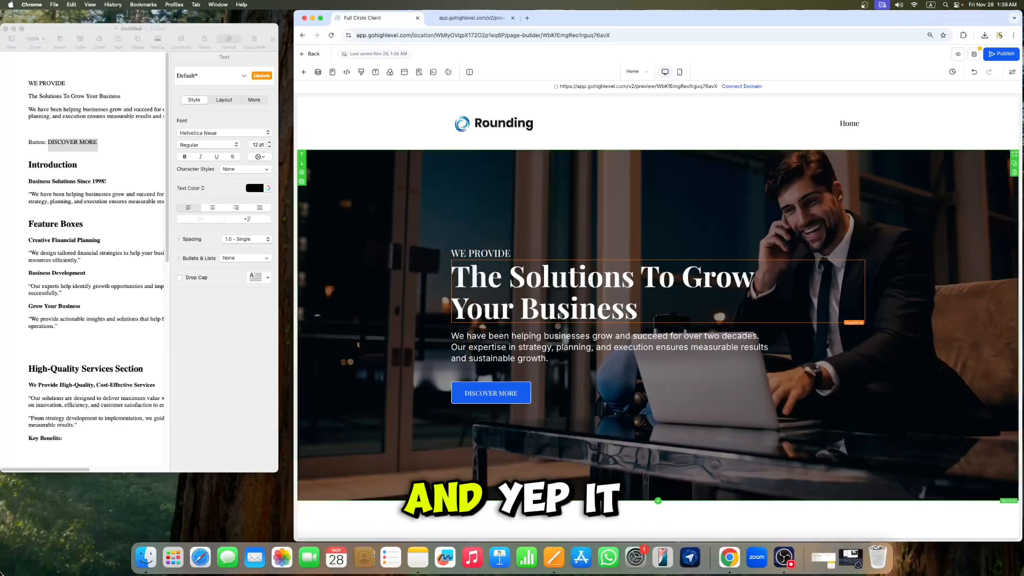
Step: Try to set the DISCOVER MORE button's text font size to 20 px
left_click(490, 393)
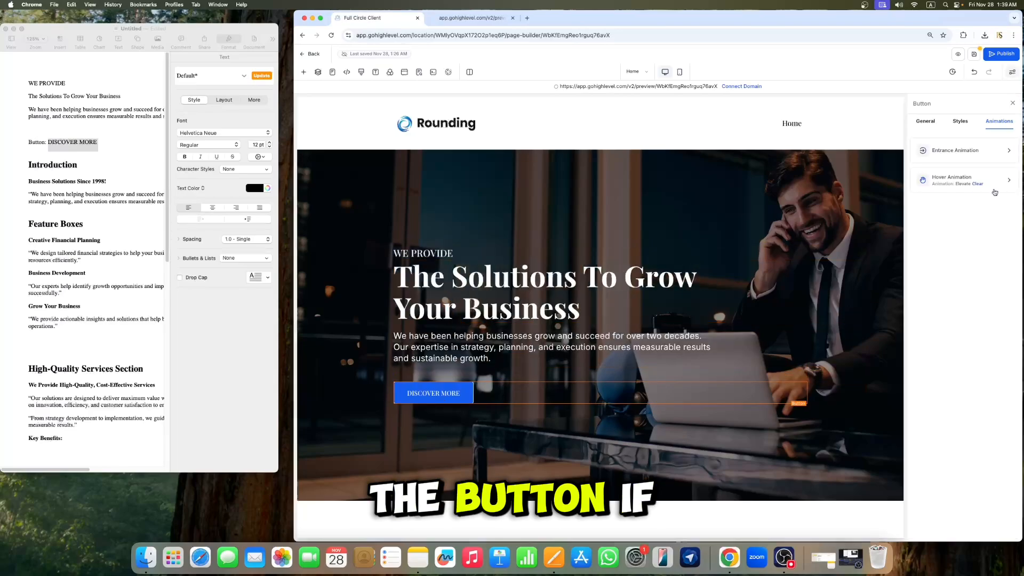
left_click(934, 123)
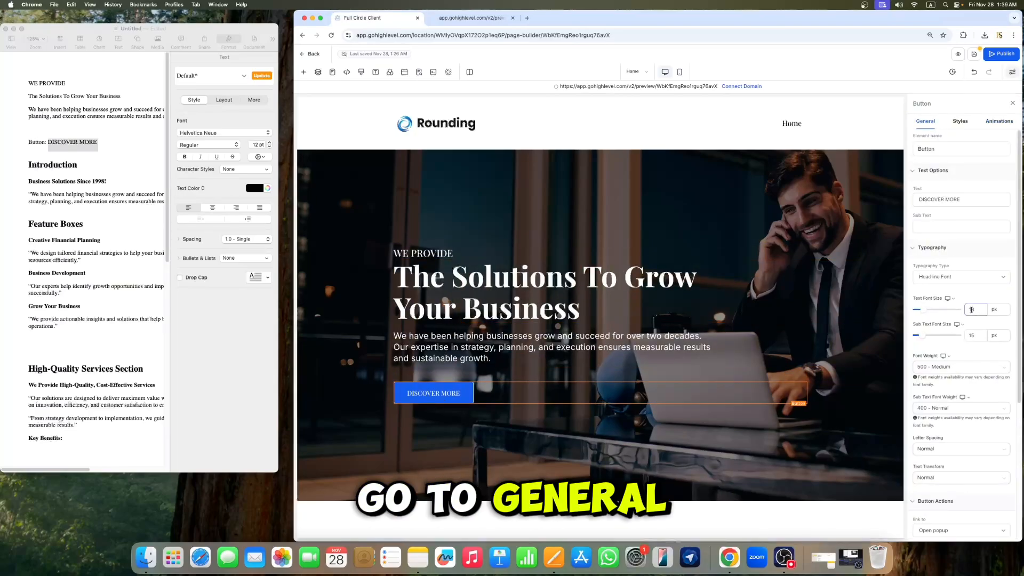
type("20")
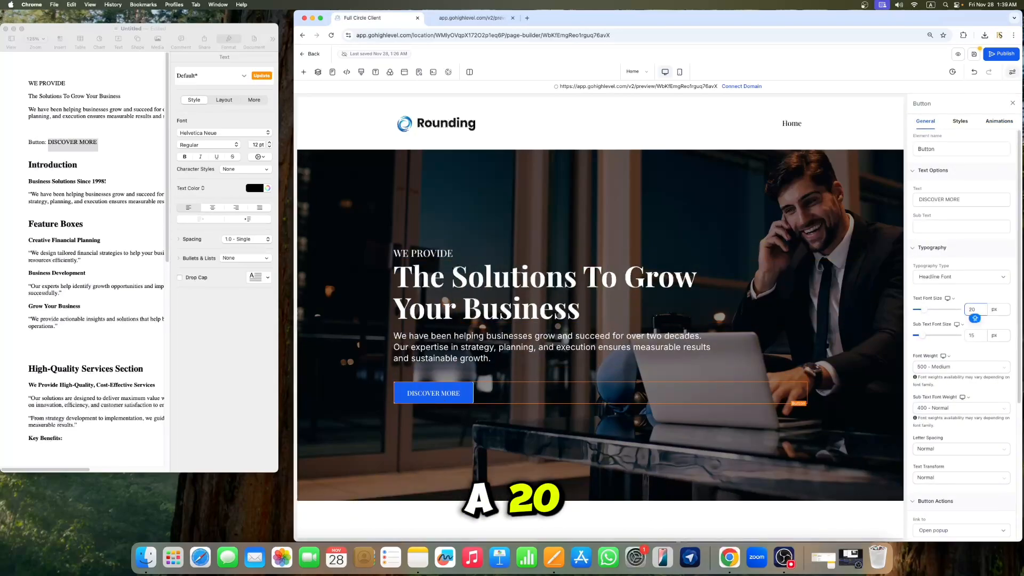
left_click(632, 274)
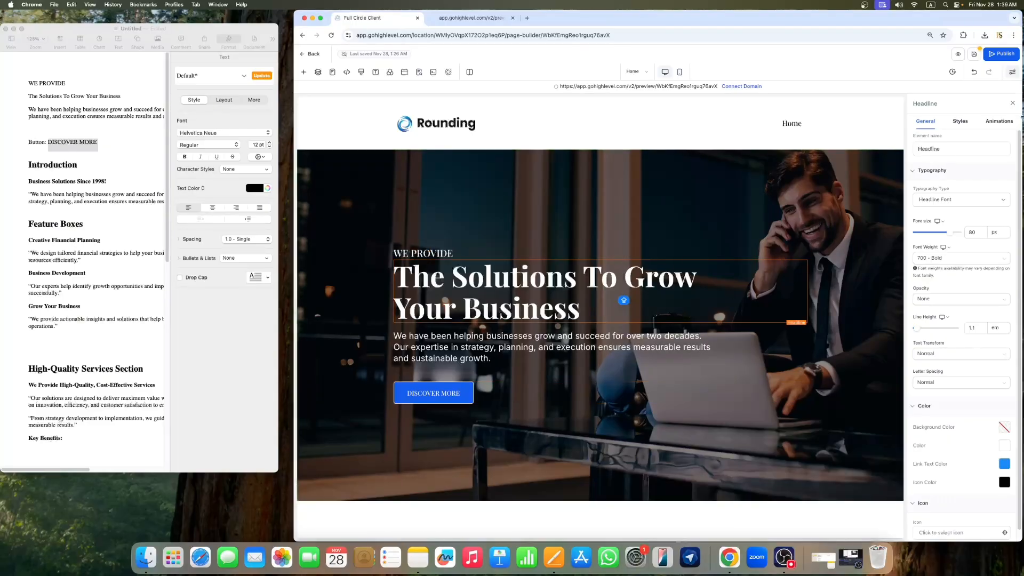
left_click(1012, 104)
left_click(580, 227)
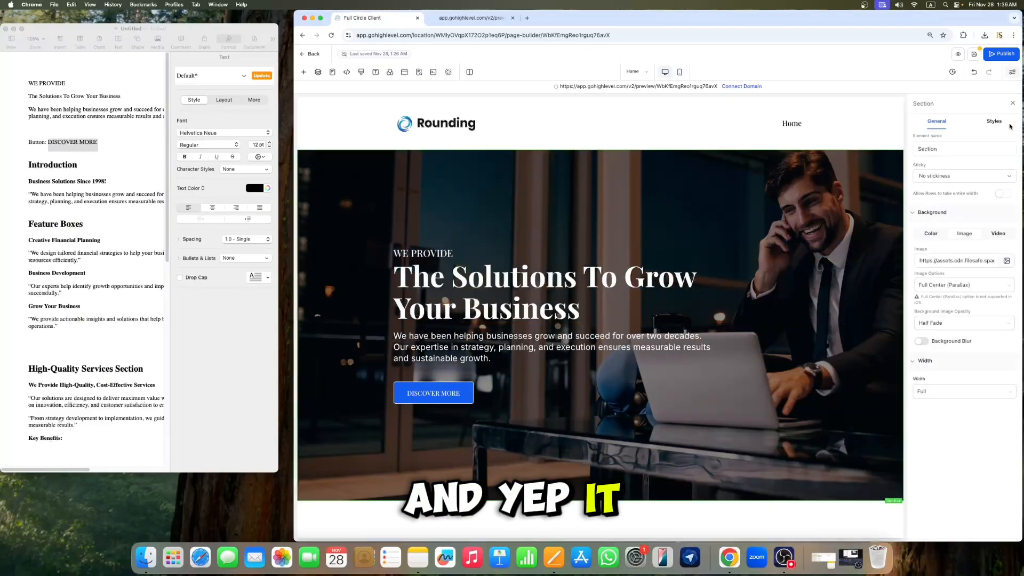
left_click(1013, 104)
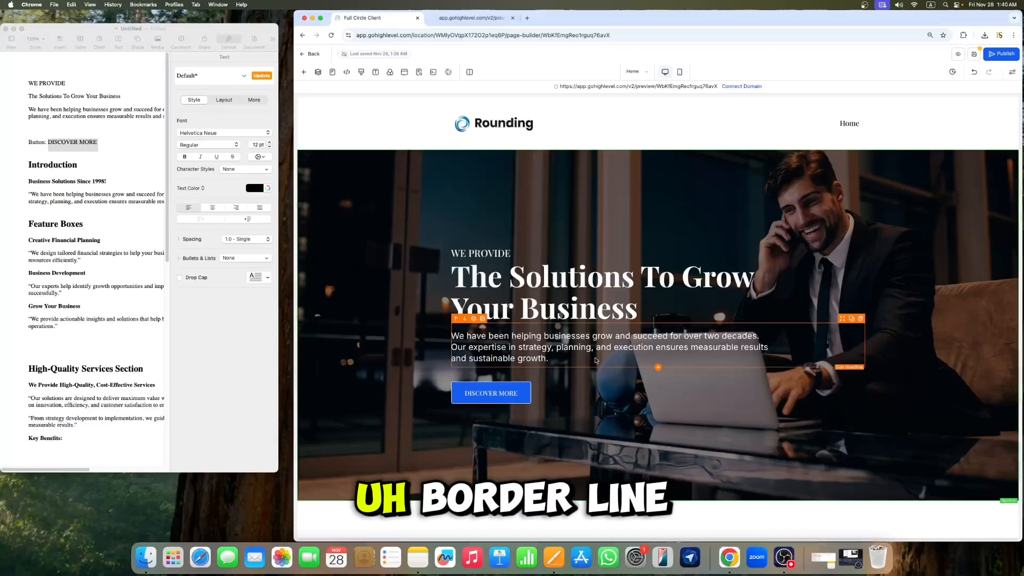
Step: Remove the DISCOVER MORE button's border by choosing No Border, then close the settings
left_click(510, 391)
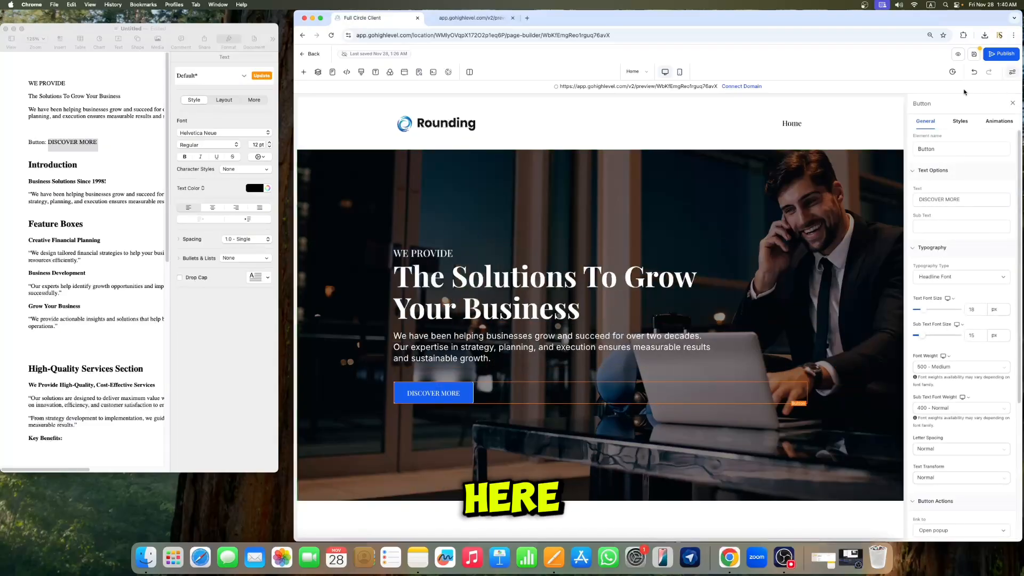
left_click(959, 123)
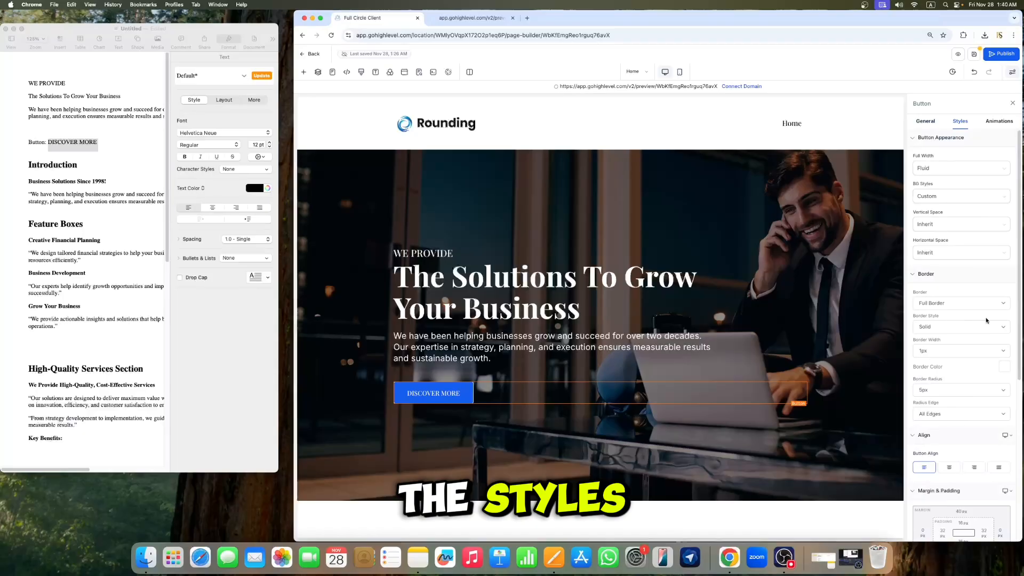
left_click(938, 303)
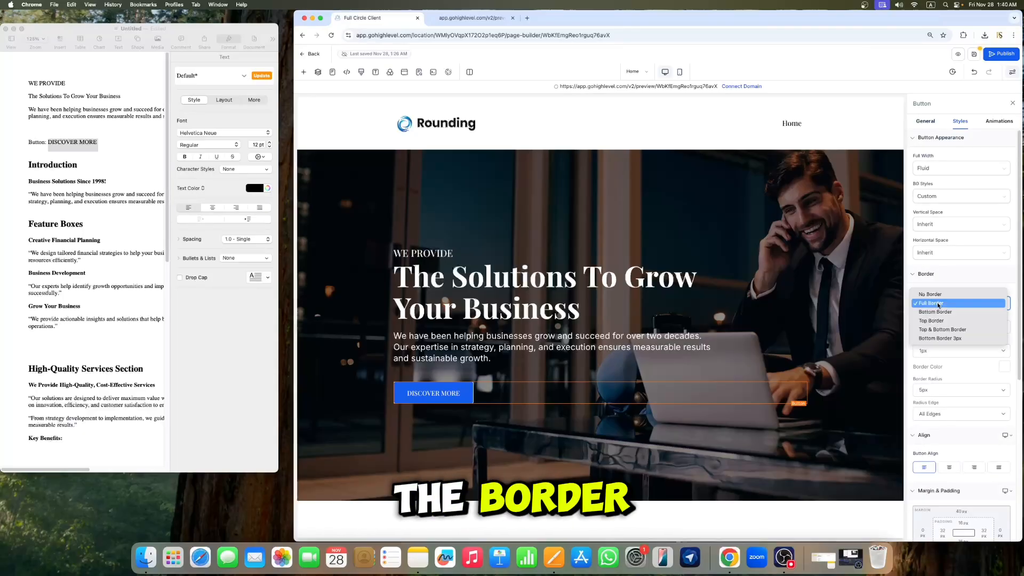
left_click(930, 294)
left_click(673, 296)
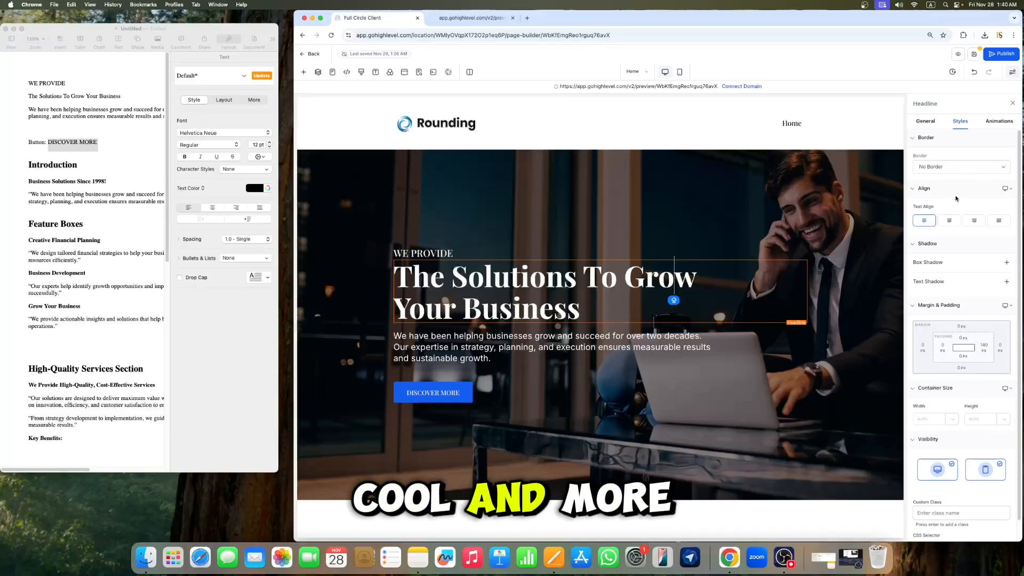
left_click(1012, 104)
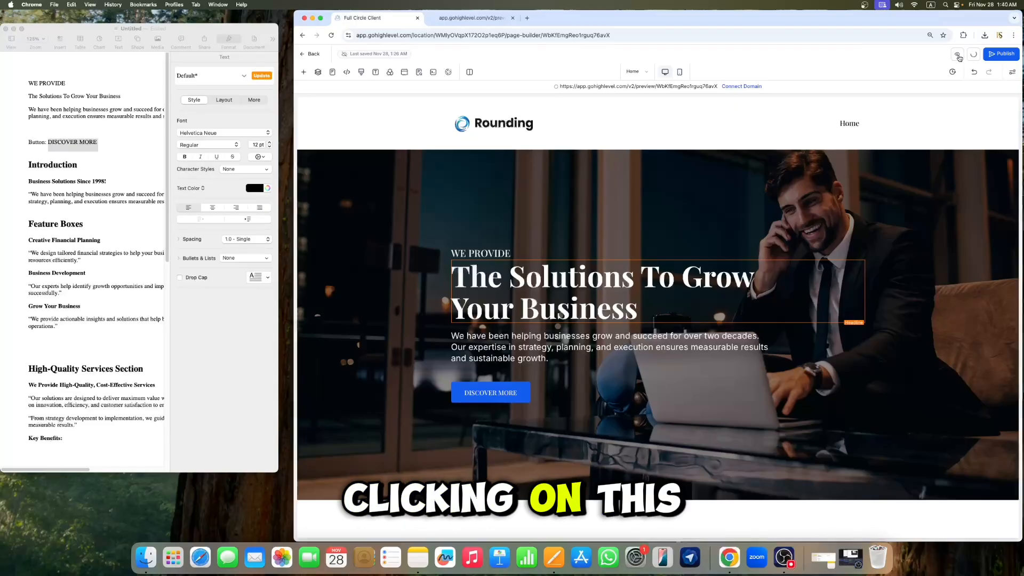
Step: Open the page preview in a new browser tab
left_click(958, 56)
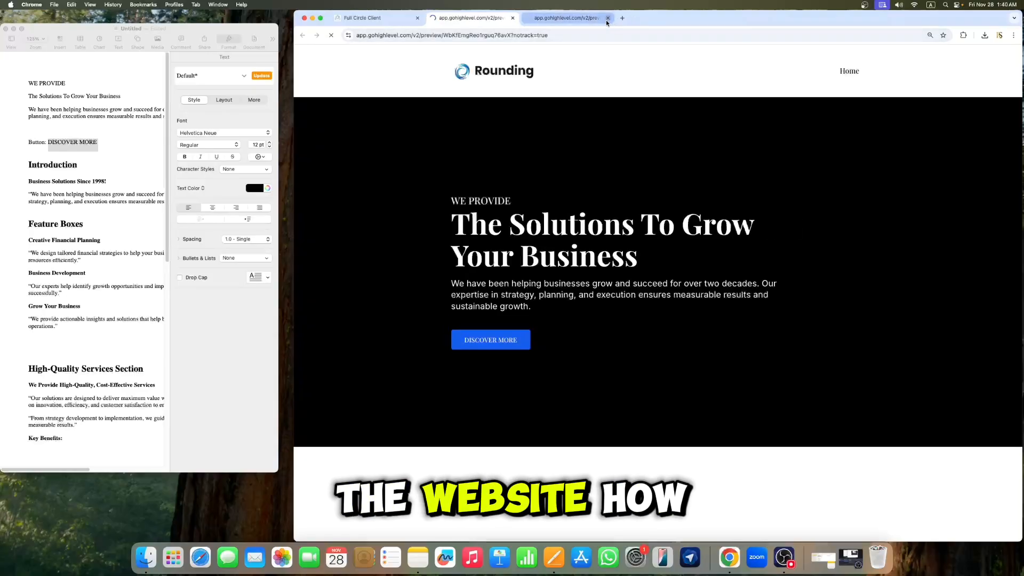
left_click(607, 19)
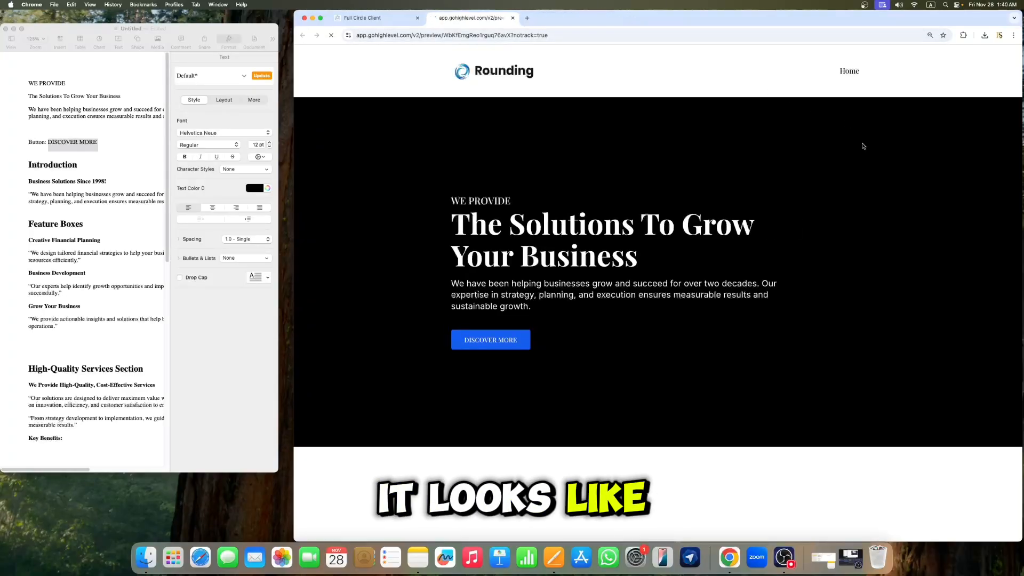
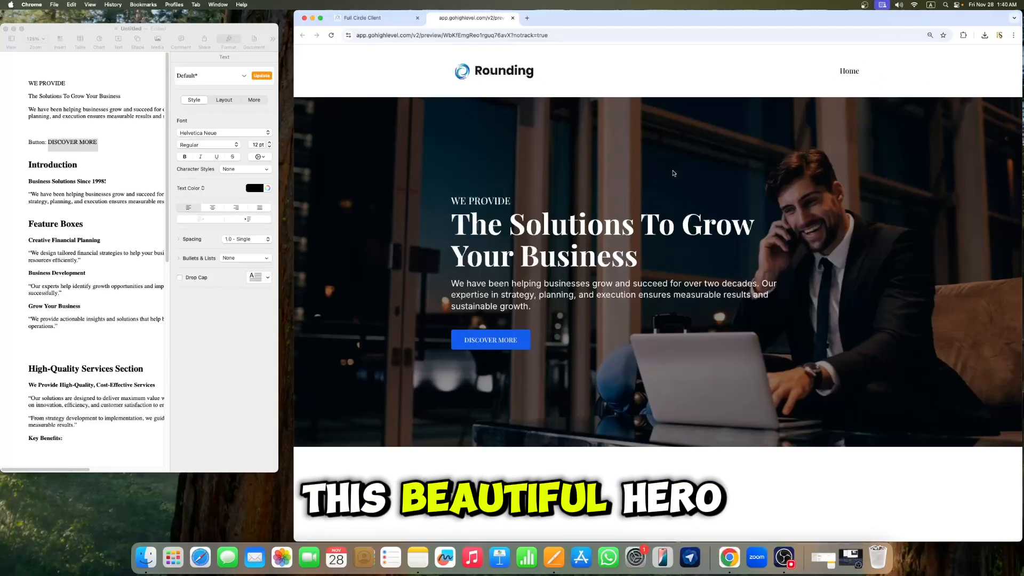
Step: Return to the page builder and add a one-column row in a new area below the hero section
left_click(379, 19)
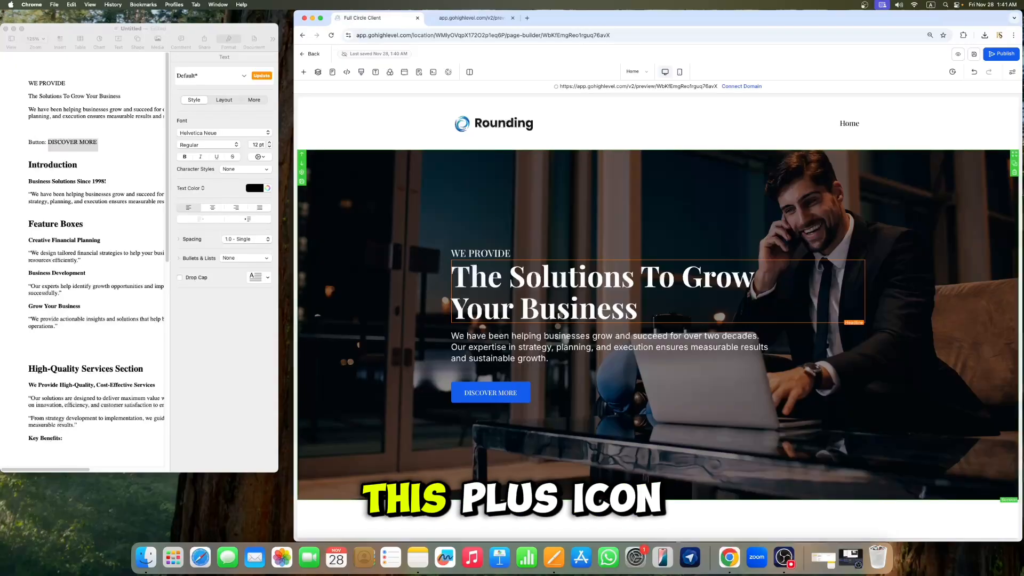
left_click(661, 501)
left_click(409, 128)
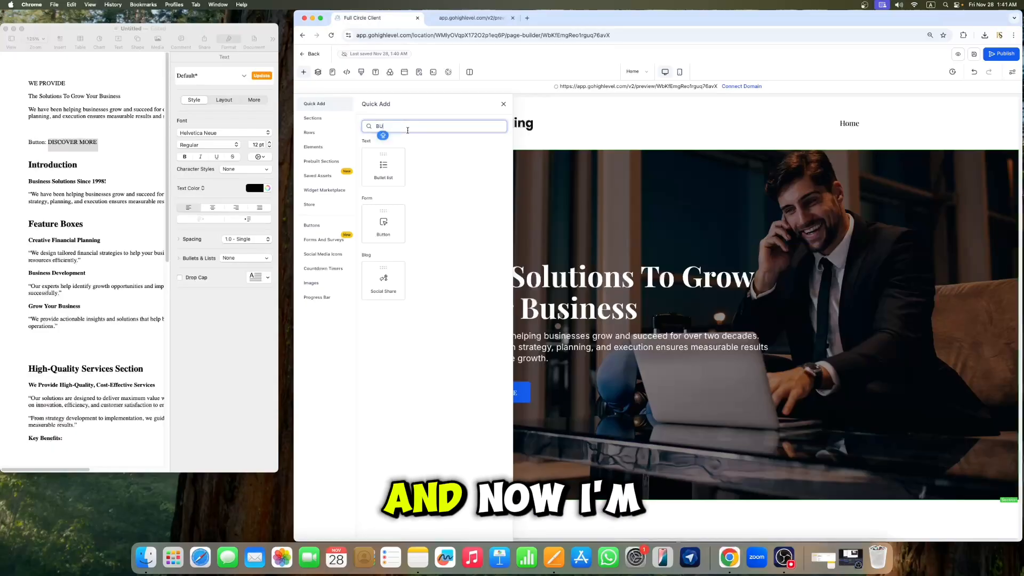
key("BackSpace")
key("BackSpace")
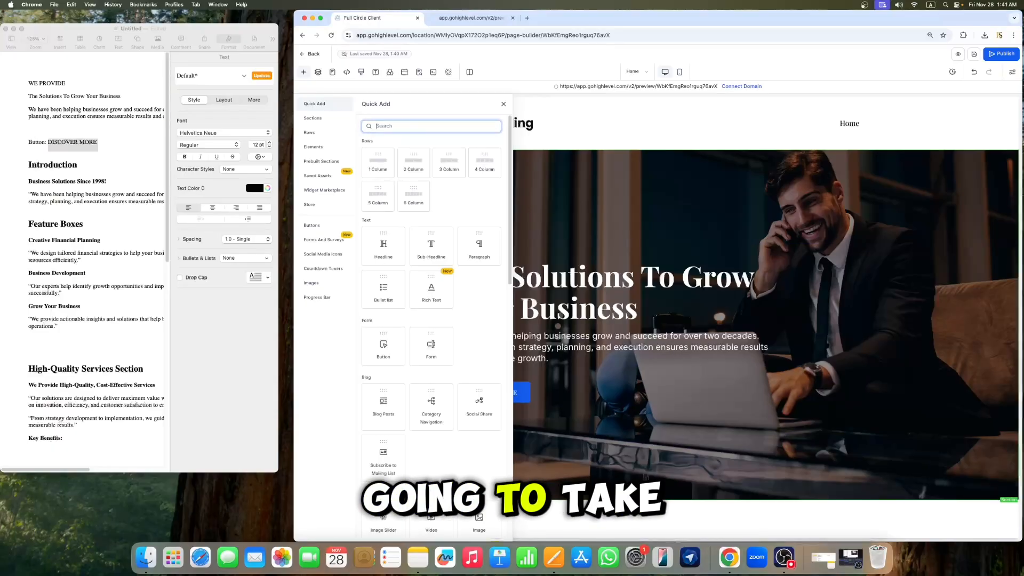
left_click_drag(382, 174, 688, 509)
scroll(730, 400, "down", 1)
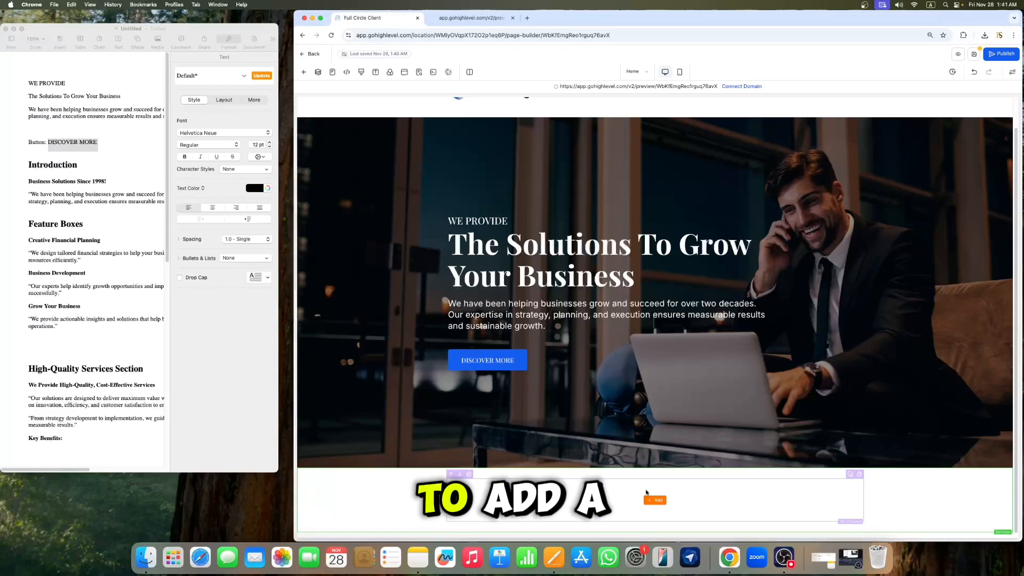
Step: Add a headline to the new row and paste in "Business Solutions Since 1998!" copied from the content document
left_click(656, 502)
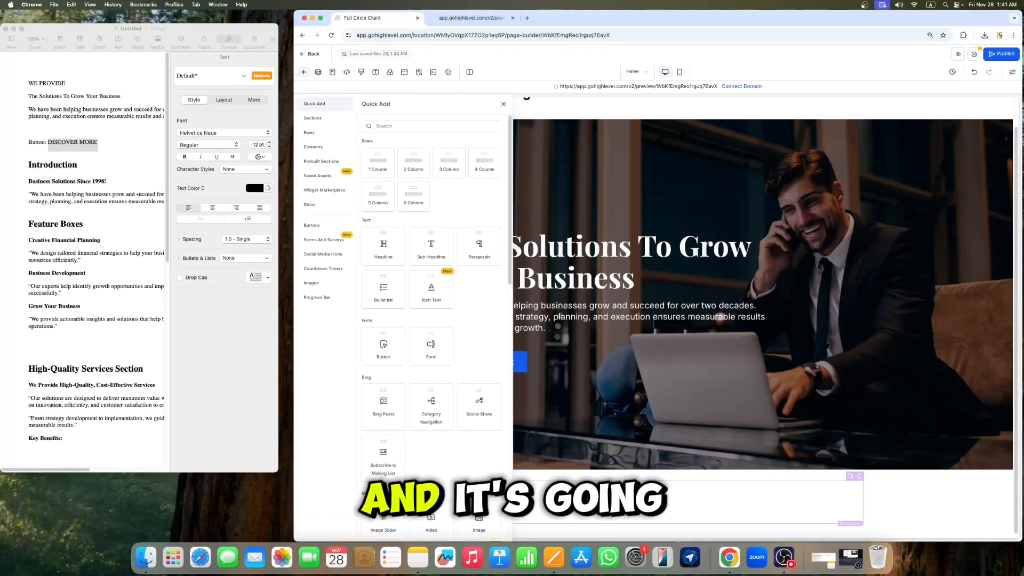
left_click(378, 253)
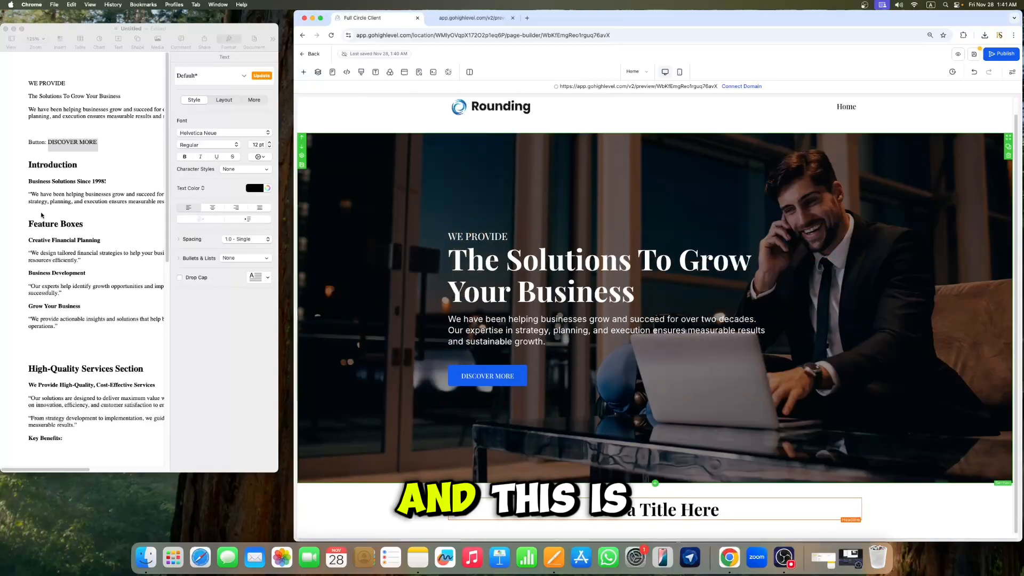
left_click(41, 215)
left_click_drag(106, 181, 38, 181)
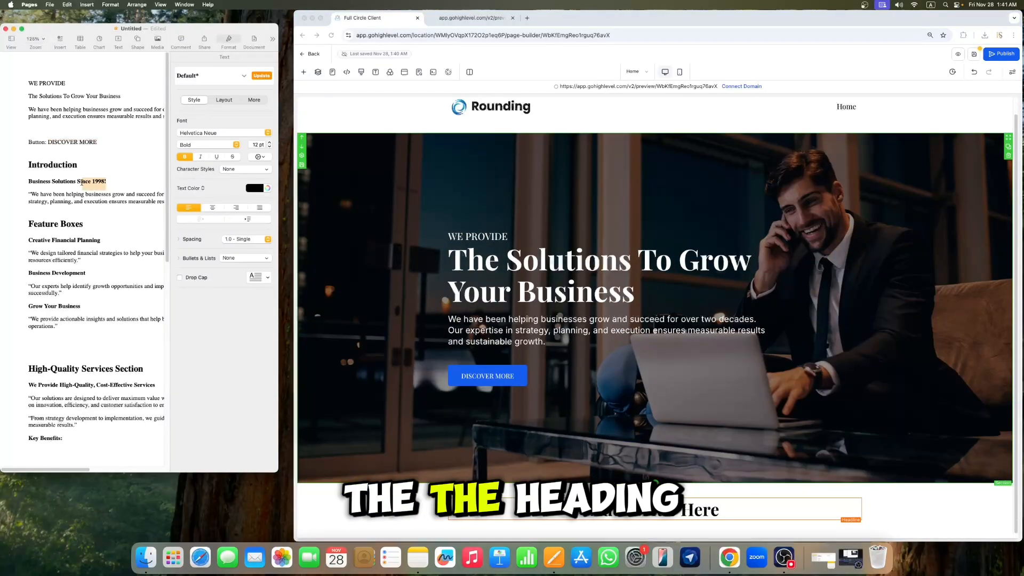
right_click(43, 183)
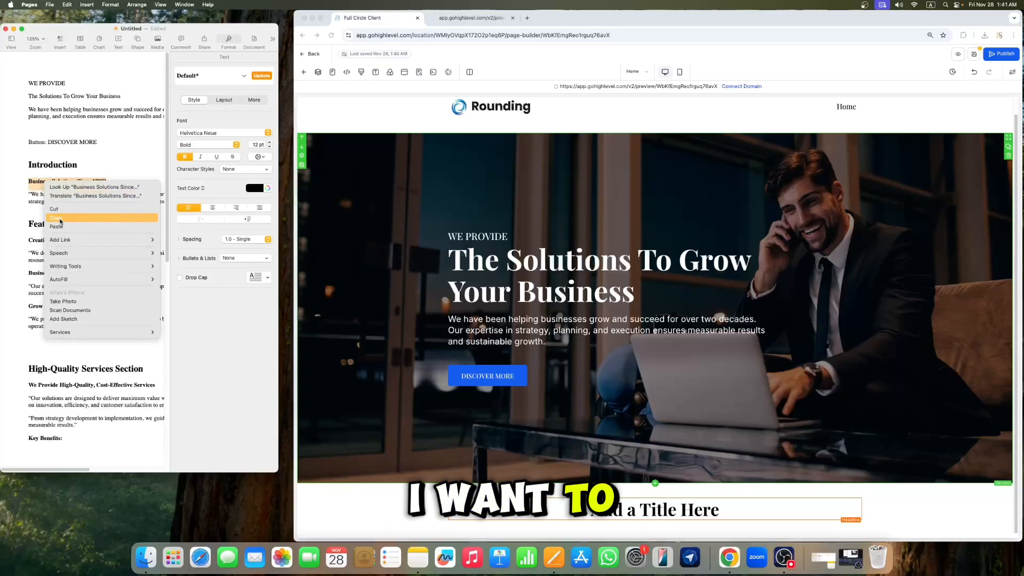
left_click(74, 224)
left_click(726, 512)
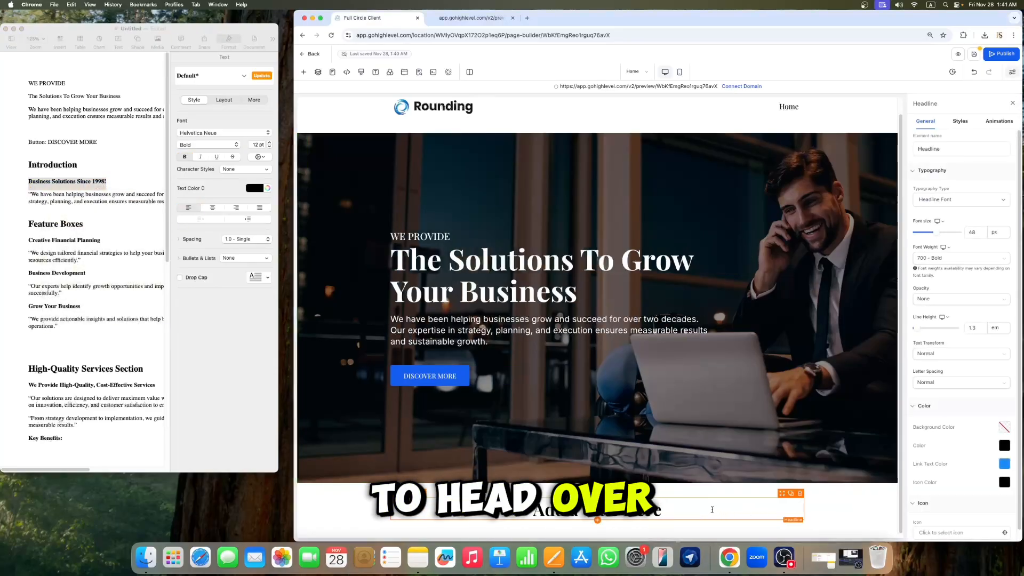
key("super+v")
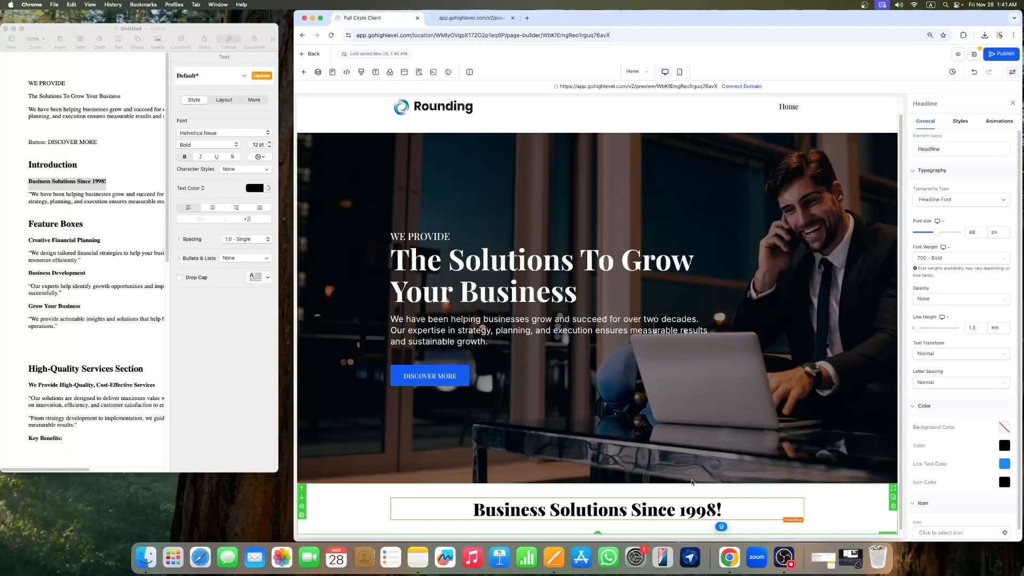
Step: Set the new headline's font size to 32 px and close the settings
left_click(976, 233)
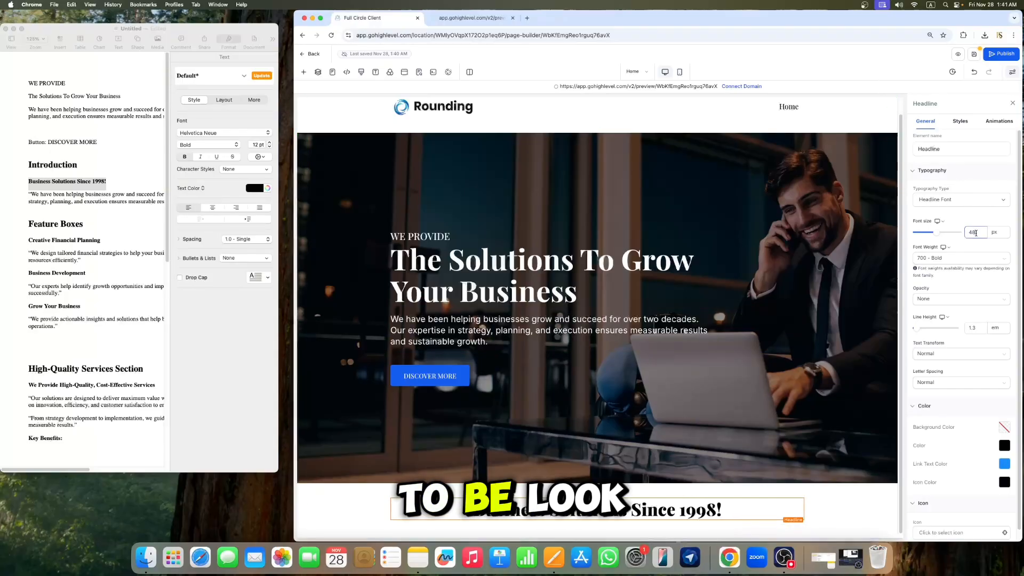
key("BackSpace")
key("BackSpace")
type("32")
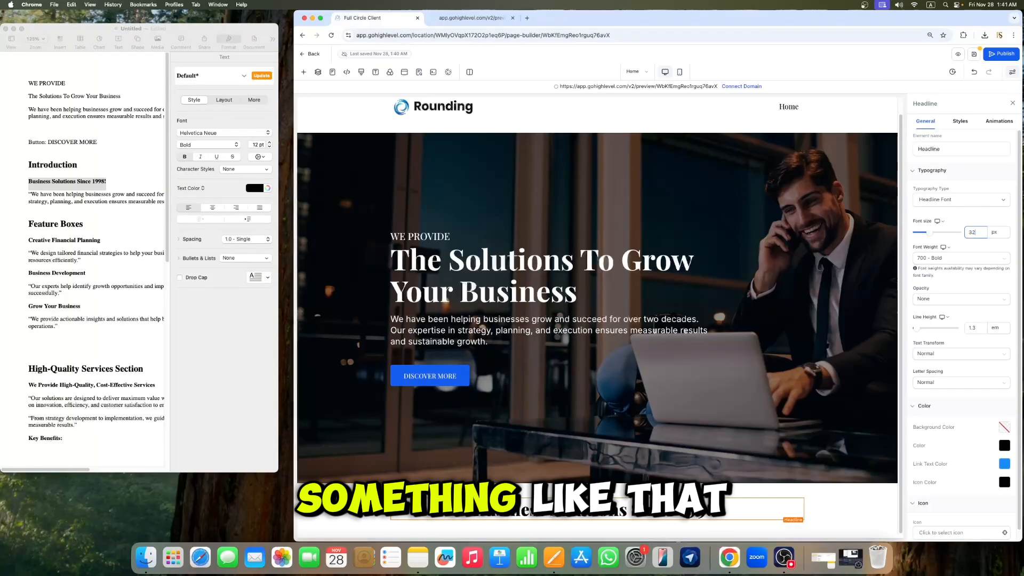
left_click(1012, 103)
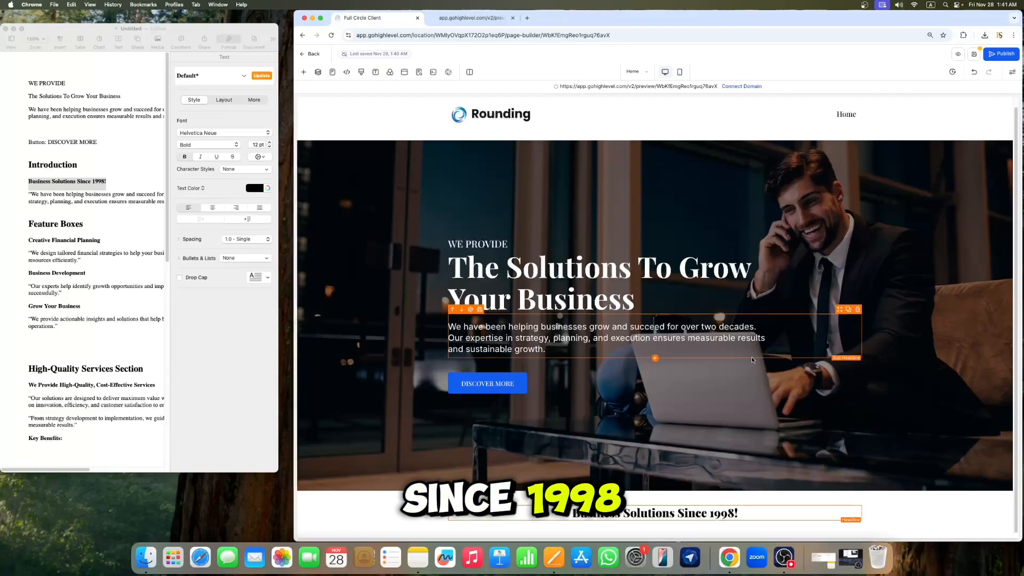
Step: Copy the introduction paragraph from the document and paste it into a new paragraph element under the headline
left_click(174, 208)
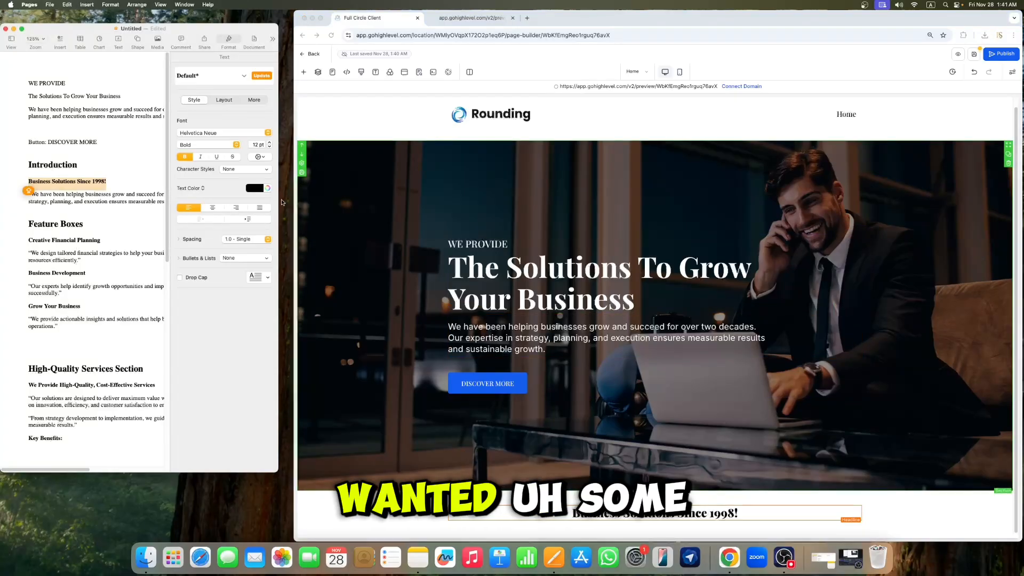
left_click_drag(278, 202, 411, 203)
left_click_drag(249, 205, 29, 194)
right_click(55, 197)
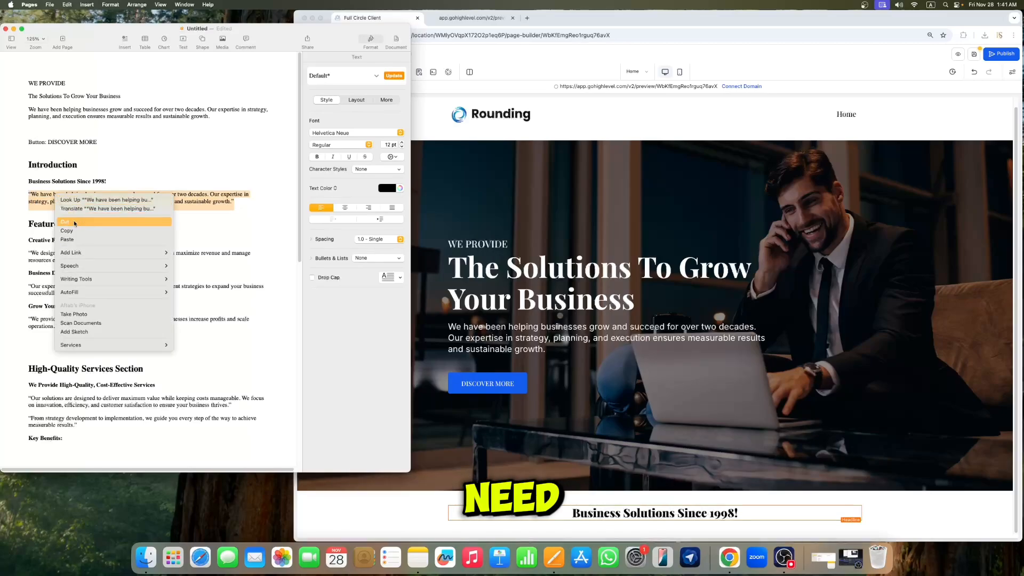
left_click(107, 228)
left_click(331, 95)
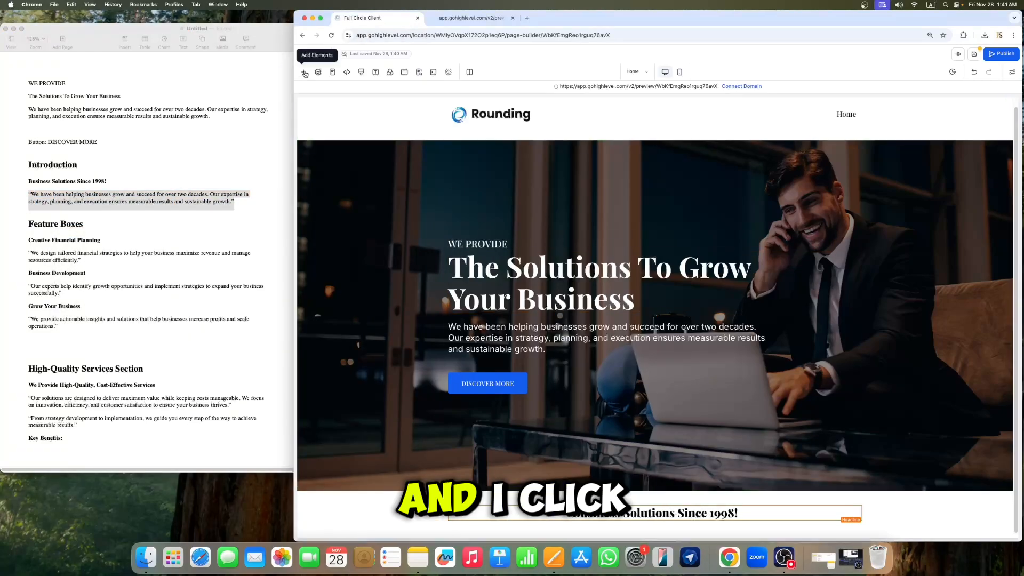
left_click(655, 521)
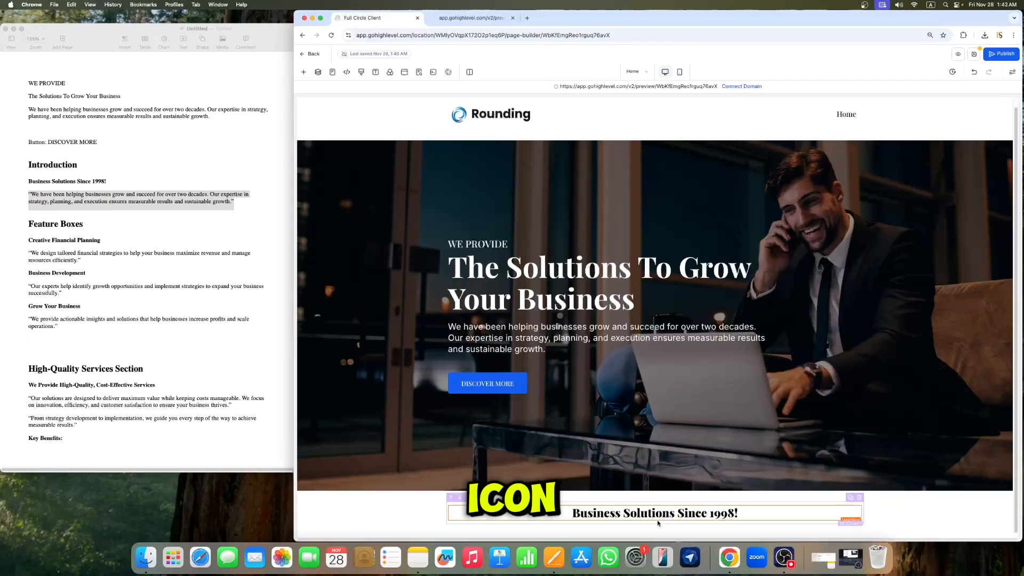
left_click(655, 521)
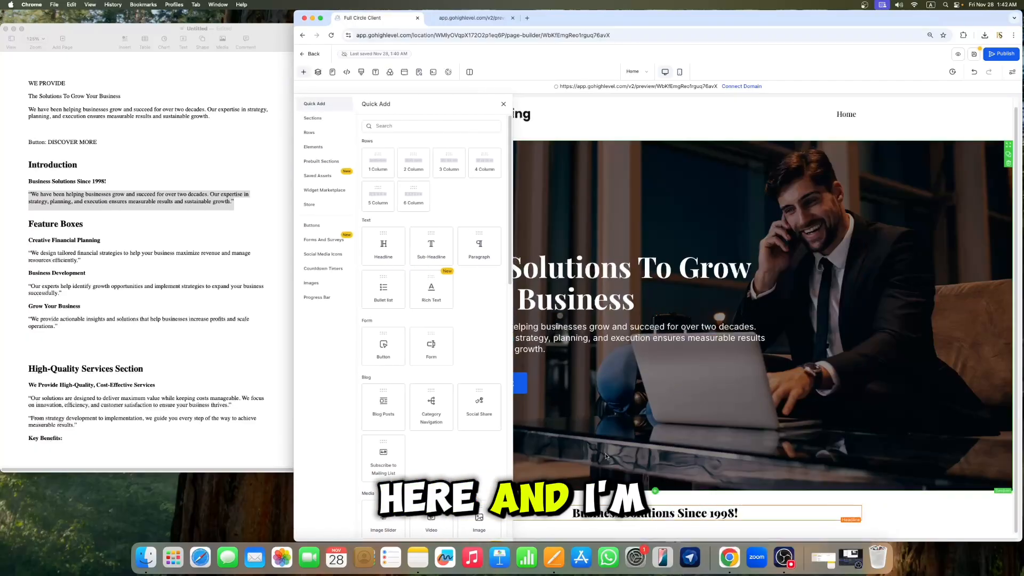
left_click(480, 250)
scroll(667, 480, "down", 1)
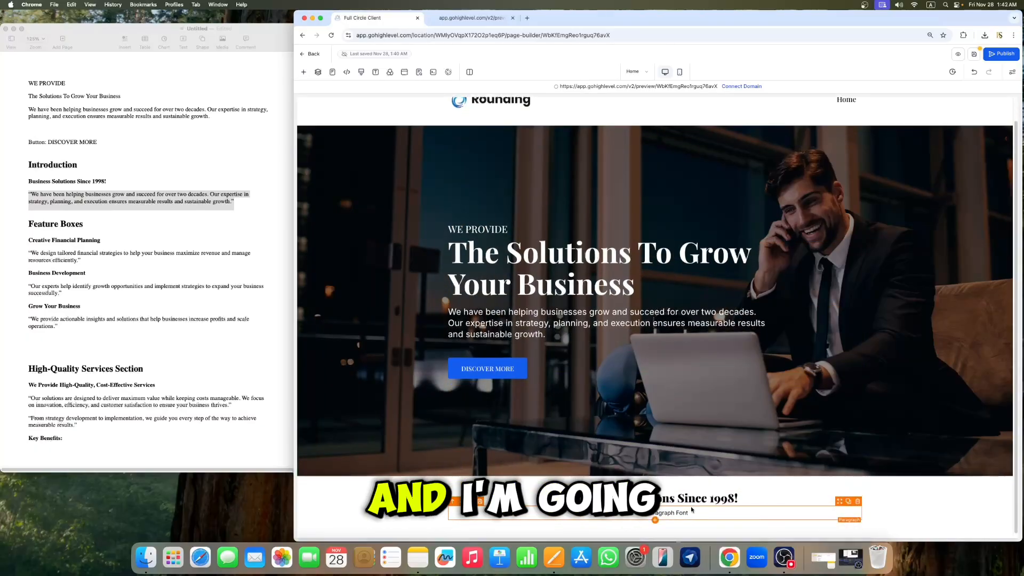
left_click(692, 513)
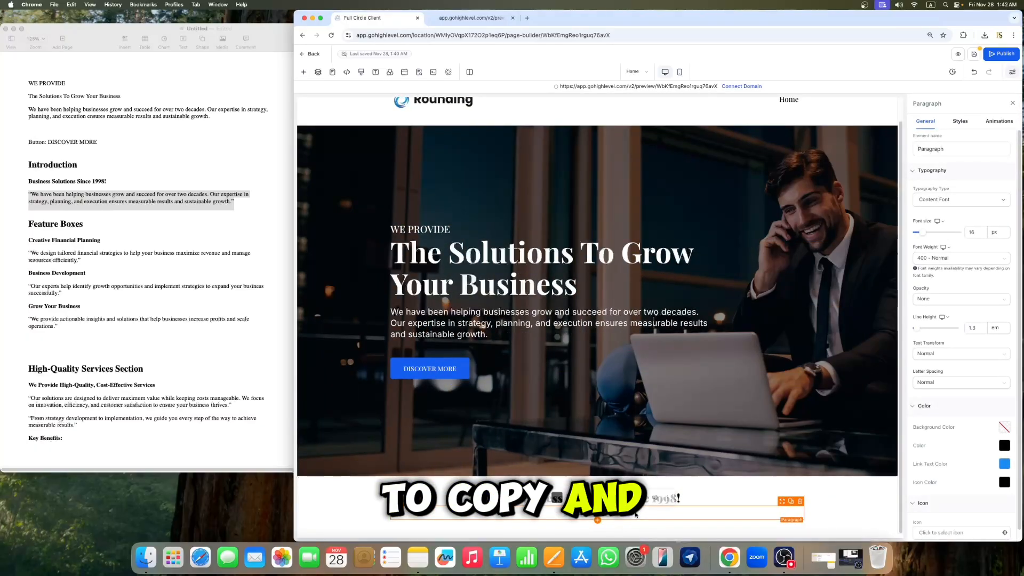
key("super+v")
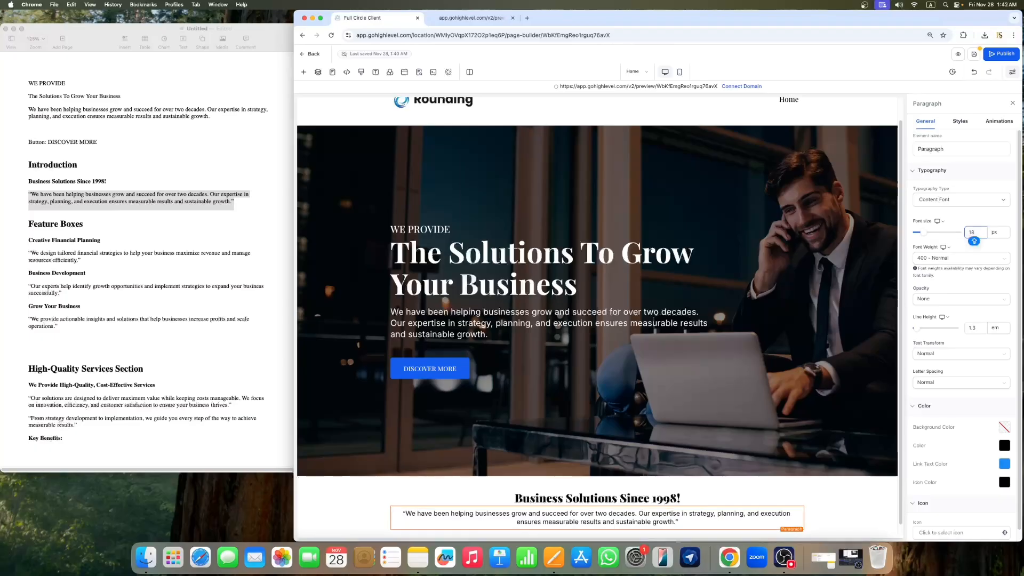
Step: Give the introduction paragraph 140 px left and right padding, then close the settings
left_click(1012, 101)
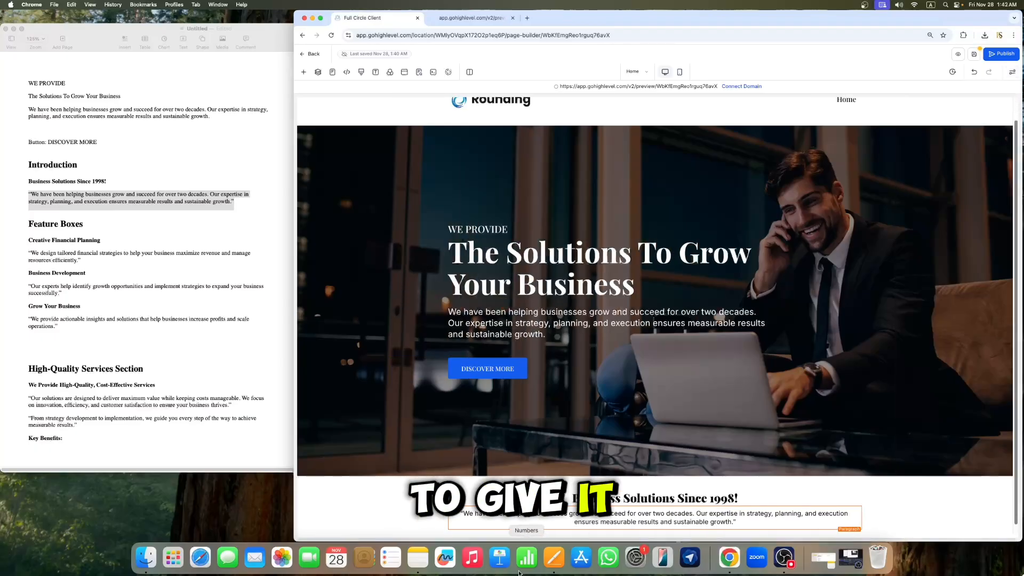
left_click(726, 522)
scroll(965, 389, "down", 1)
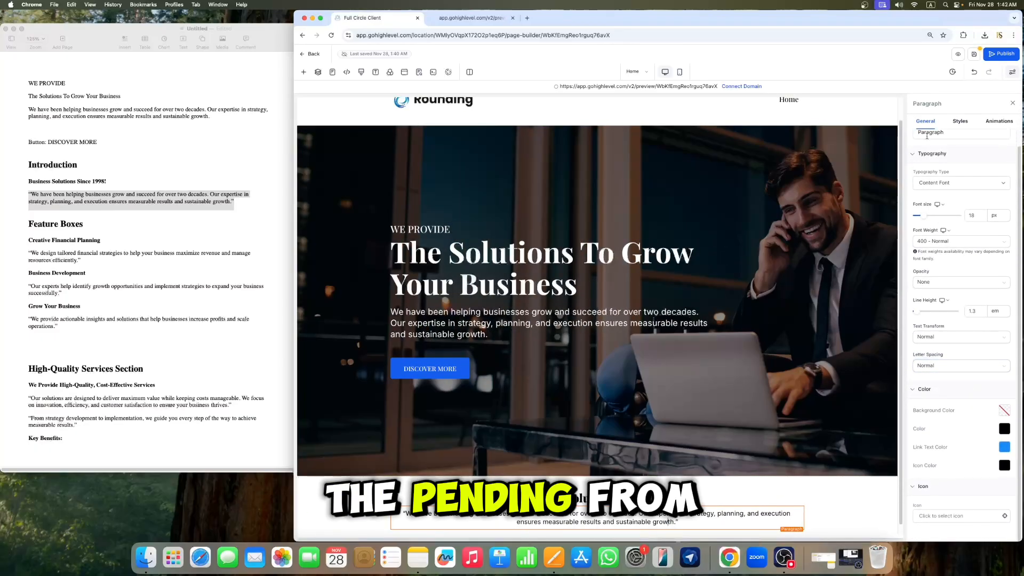
left_click(962, 122)
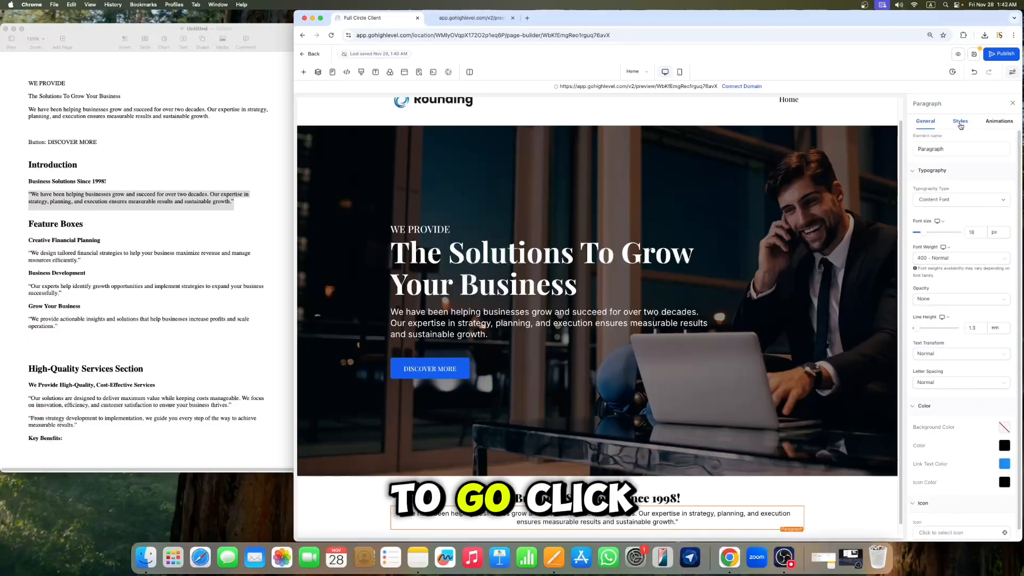
scroll(972, 369, "down", 1)
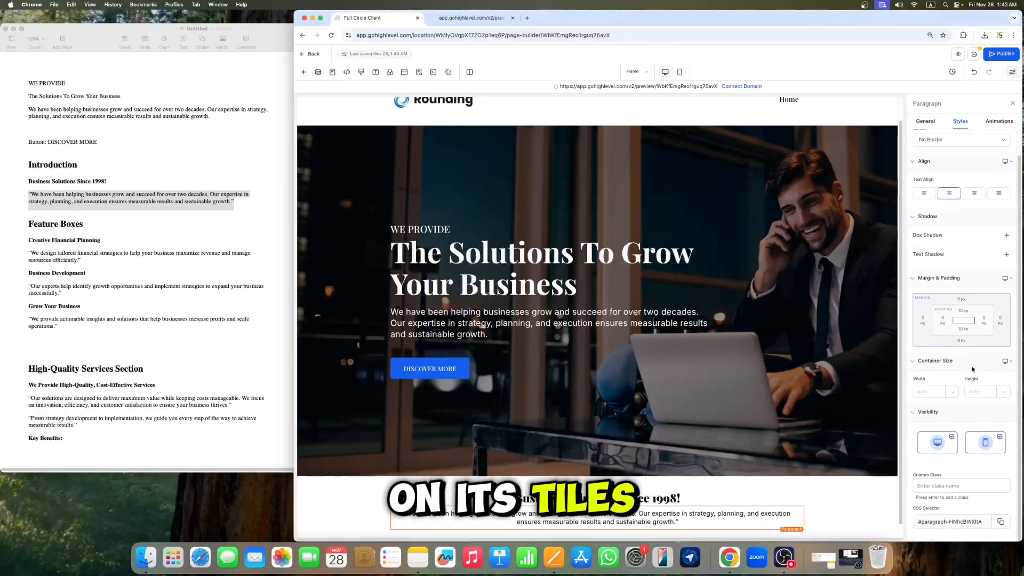
left_click(942, 317)
left_click(982, 368)
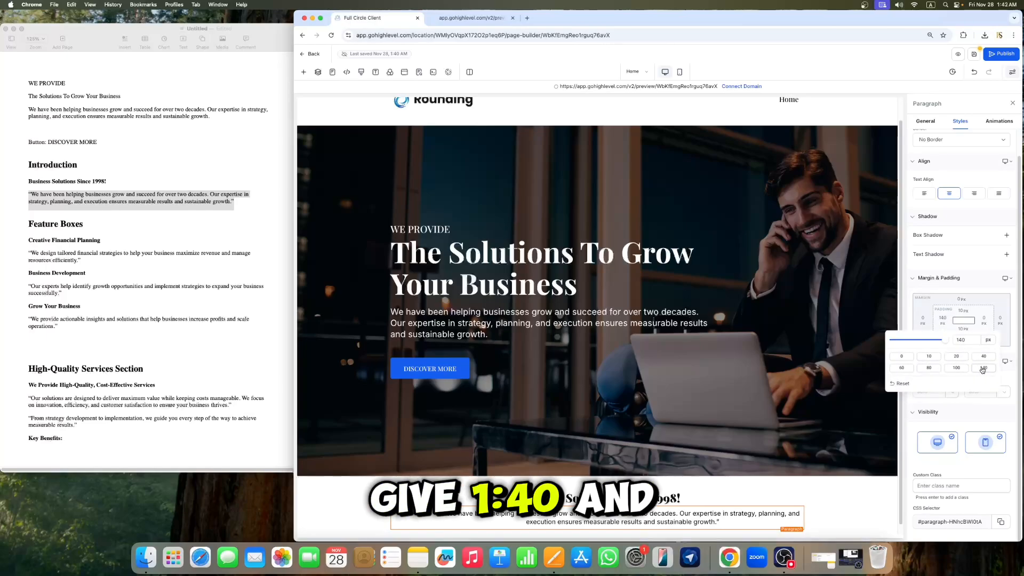
left_click(984, 319)
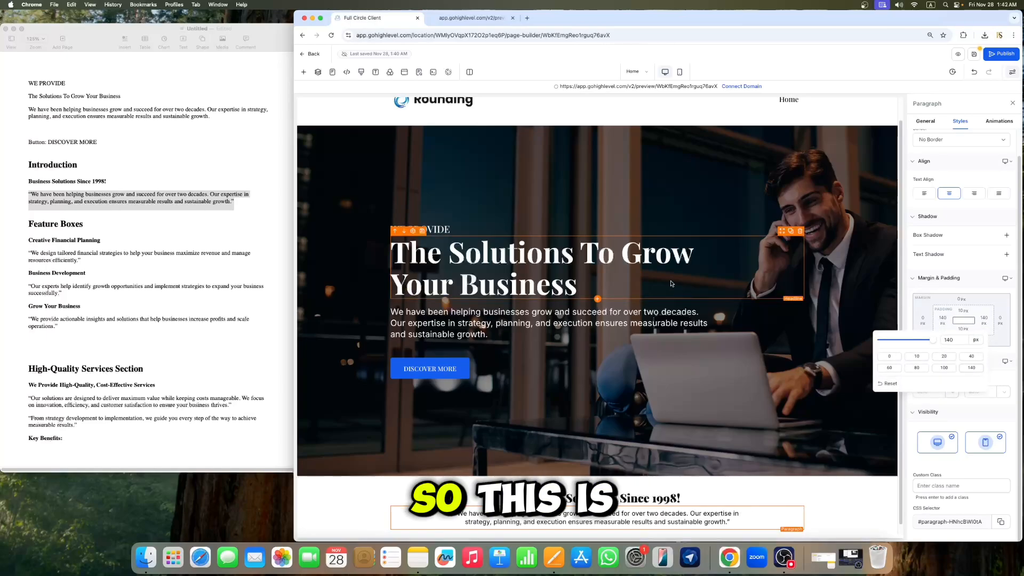
left_click(738, 283)
left_click(1011, 104)
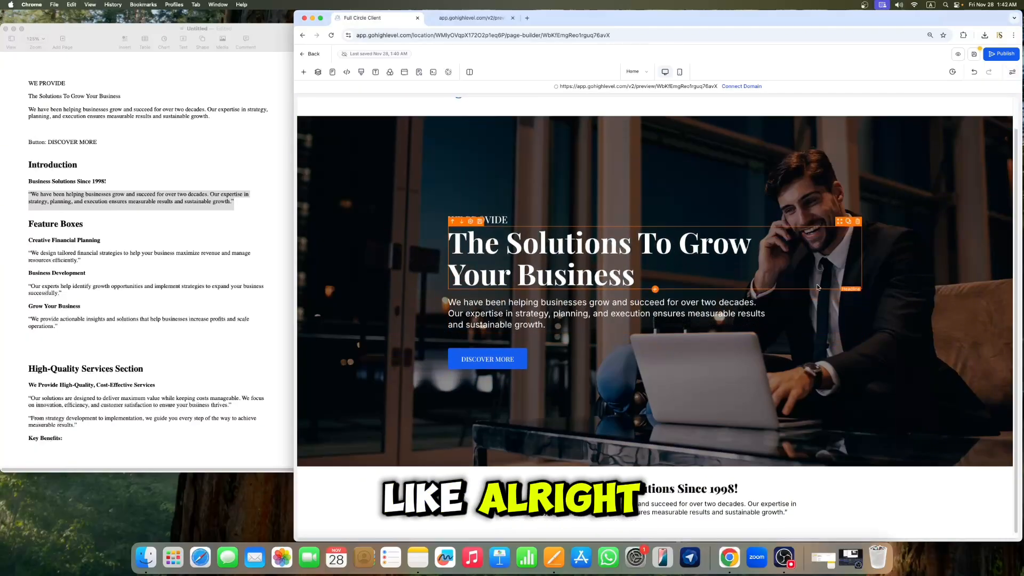
Step: Set the introduction section's padding to 60 px and close the settings
left_click(302, 493)
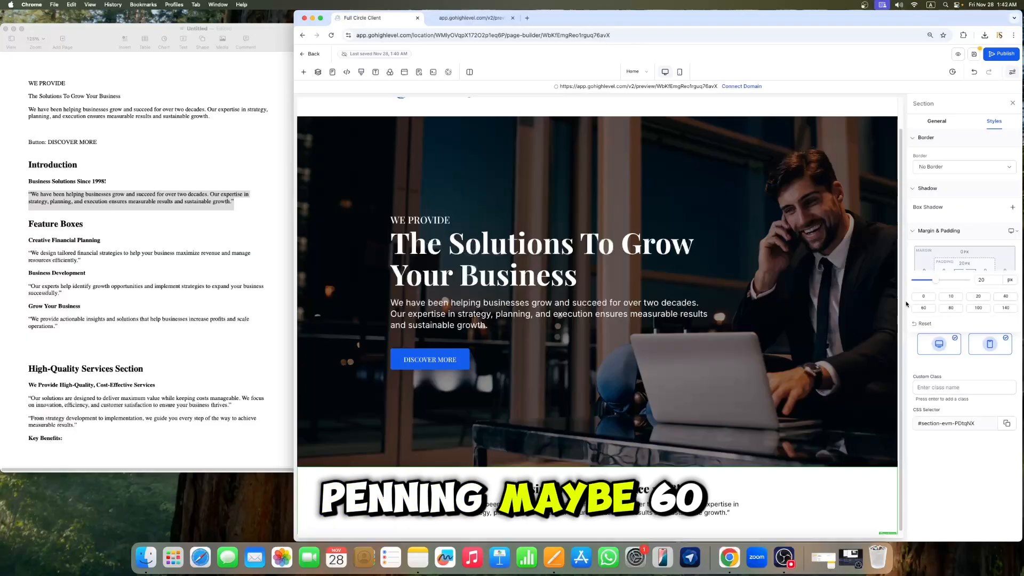
left_click(921, 308)
left_click(768, 312)
left_click(1013, 103)
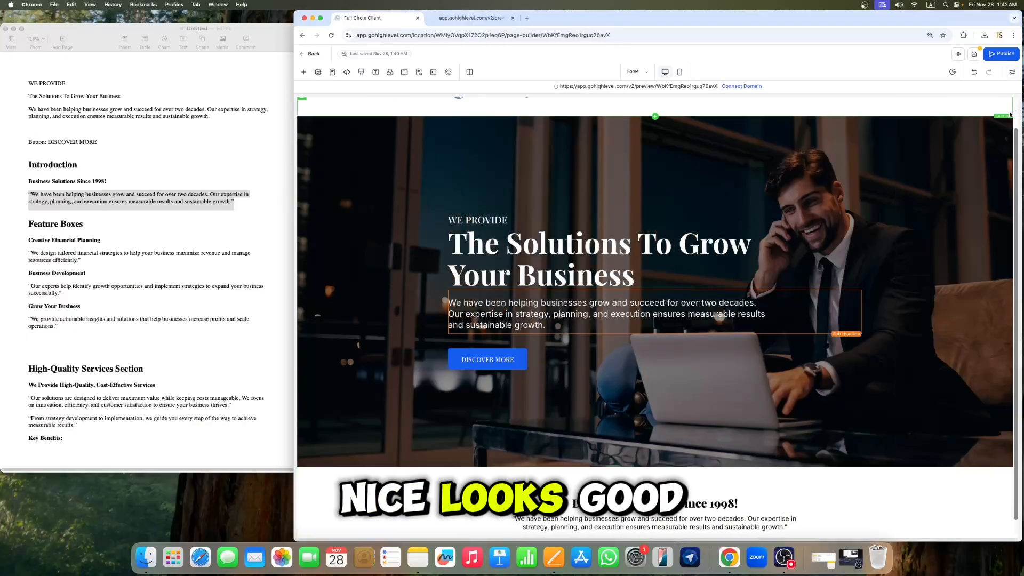
Step: Save the page
left_click(974, 54)
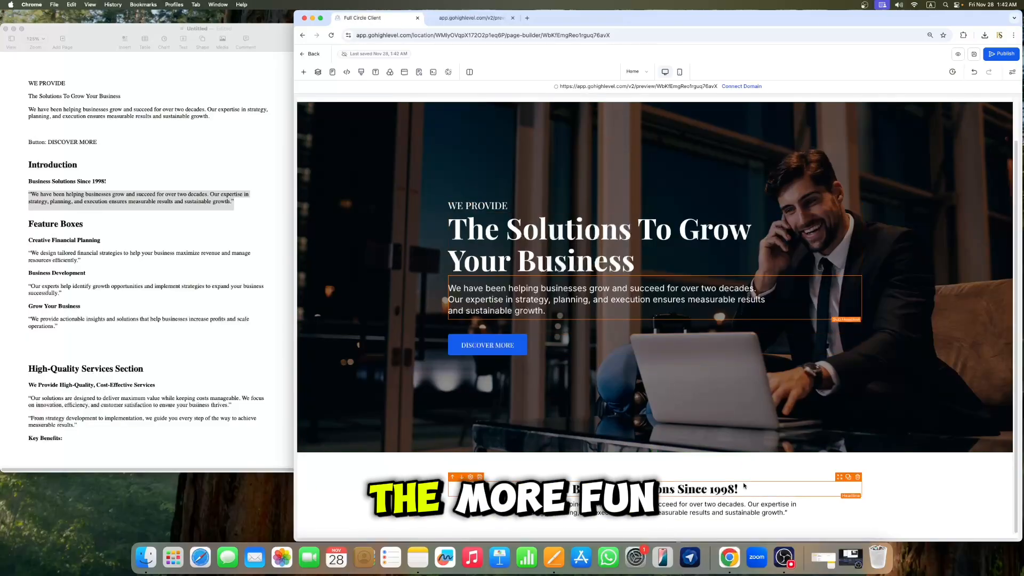
left_click_drag(897, 22, 883, 21)
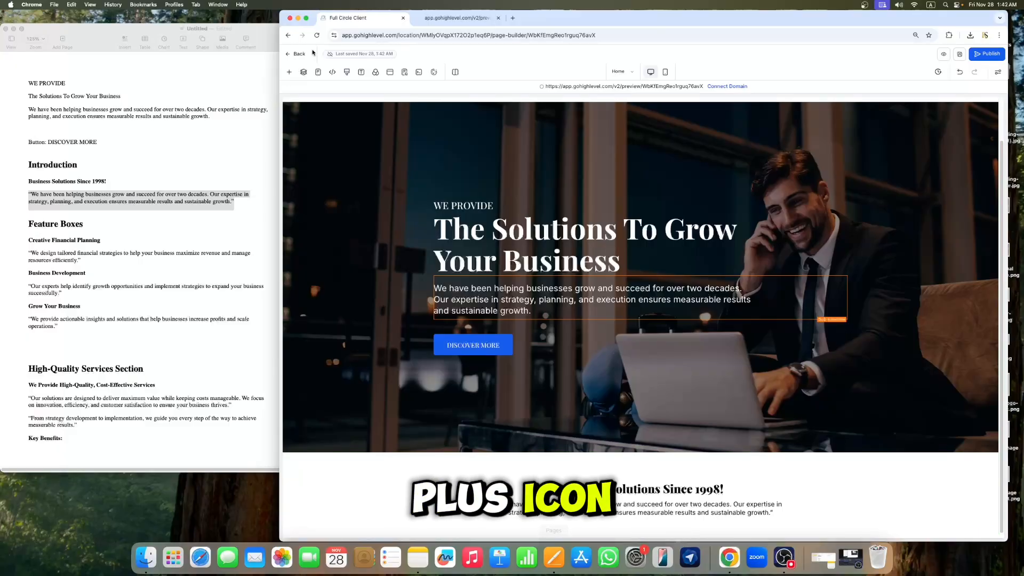
Step: Add a three-column row below the introduction section's content
left_click(289, 73)
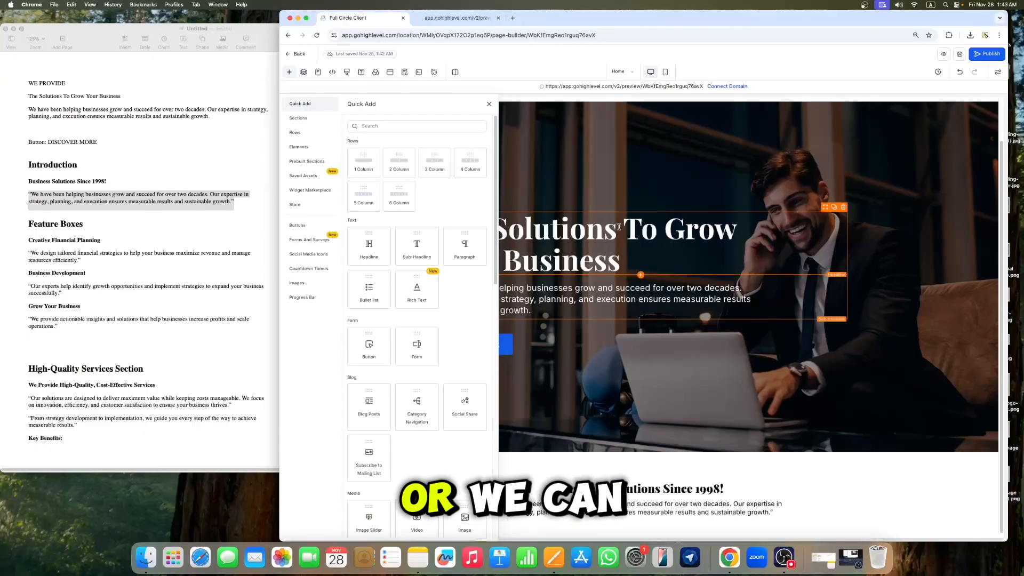
left_click(490, 105)
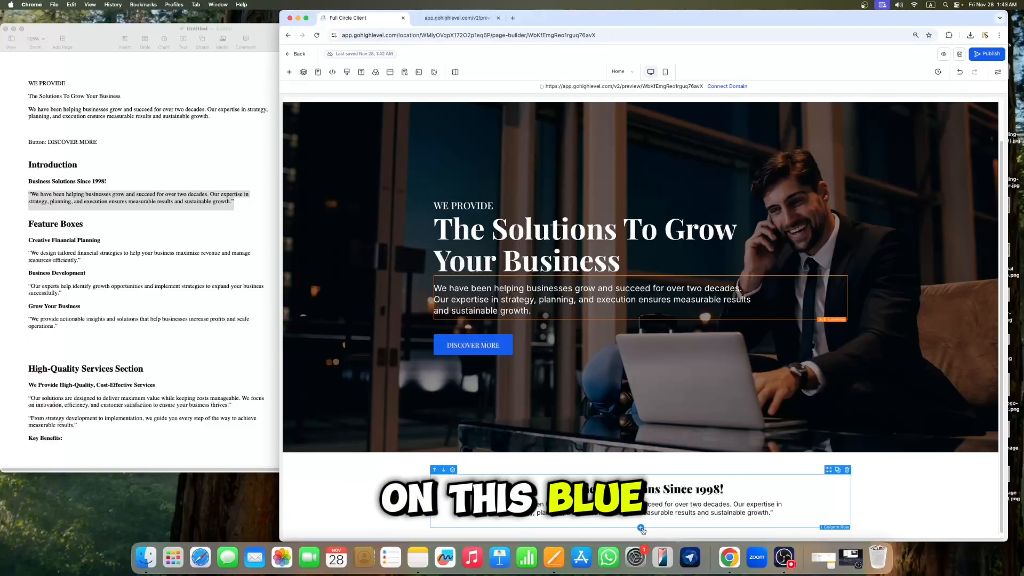
left_click(641, 529)
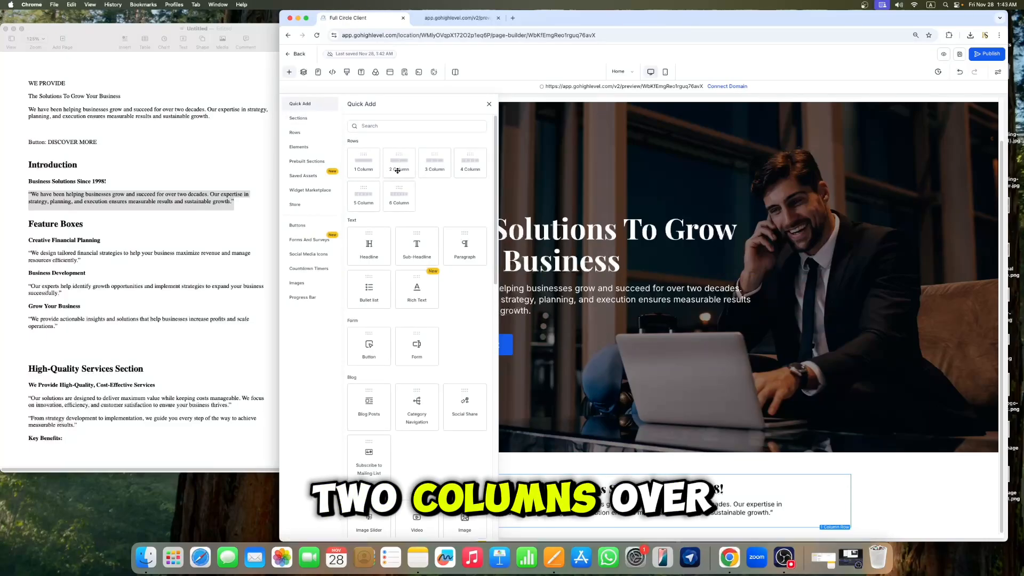
left_click(397, 170)
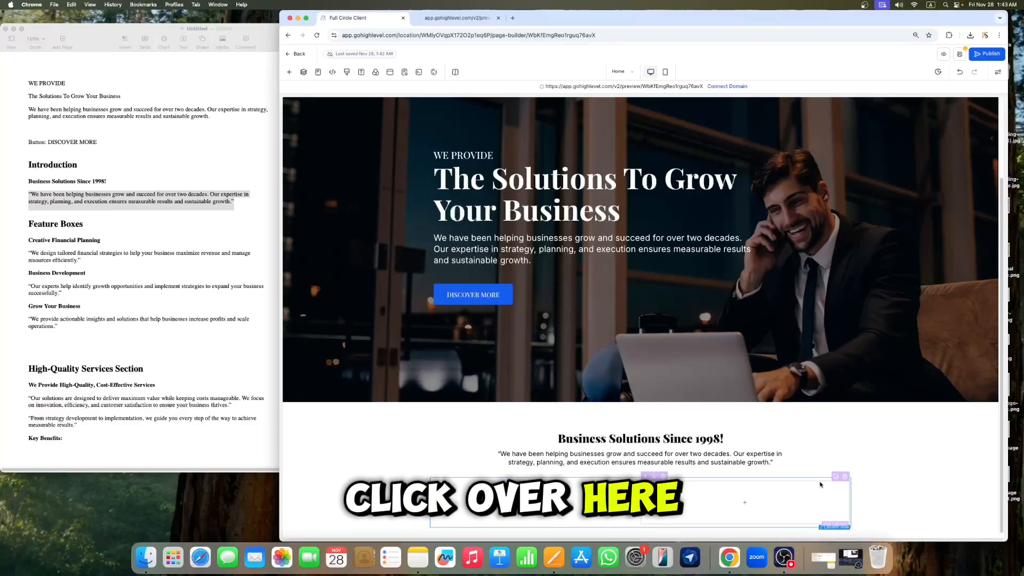
left_click(727, 452)
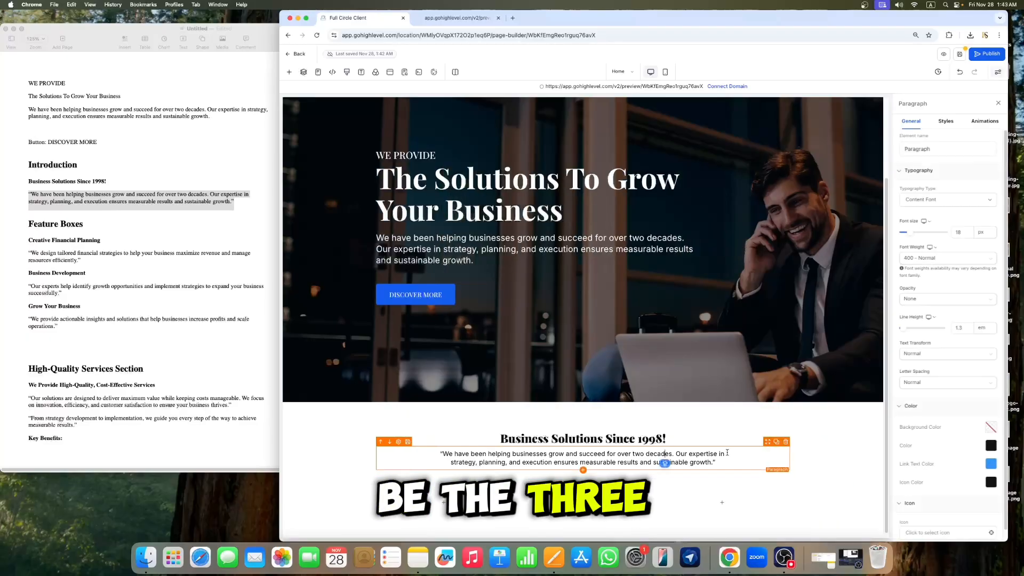
left_click(996, 104)
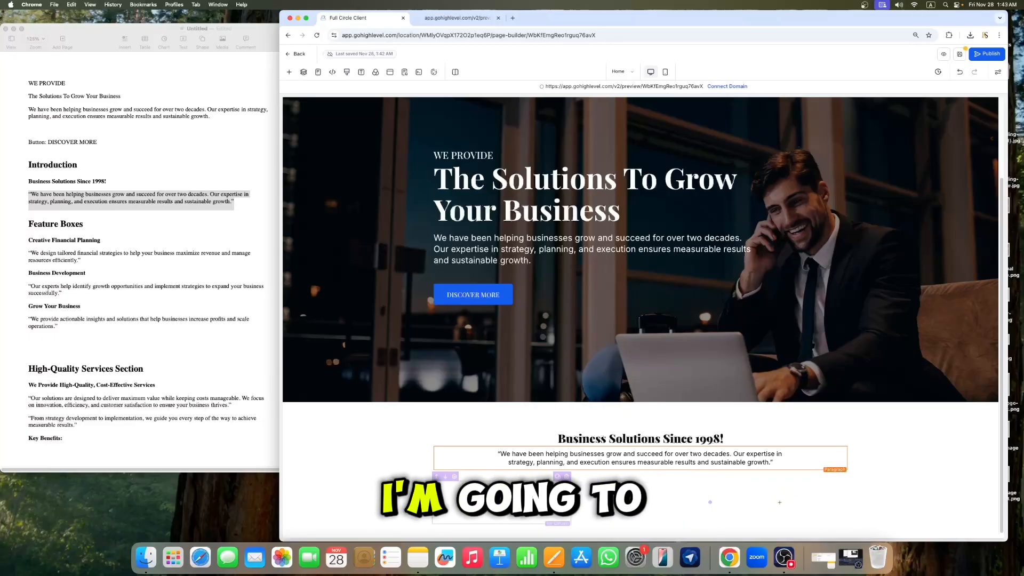
Step: Add an Image element into the new row's first column
left_click(289, 71)
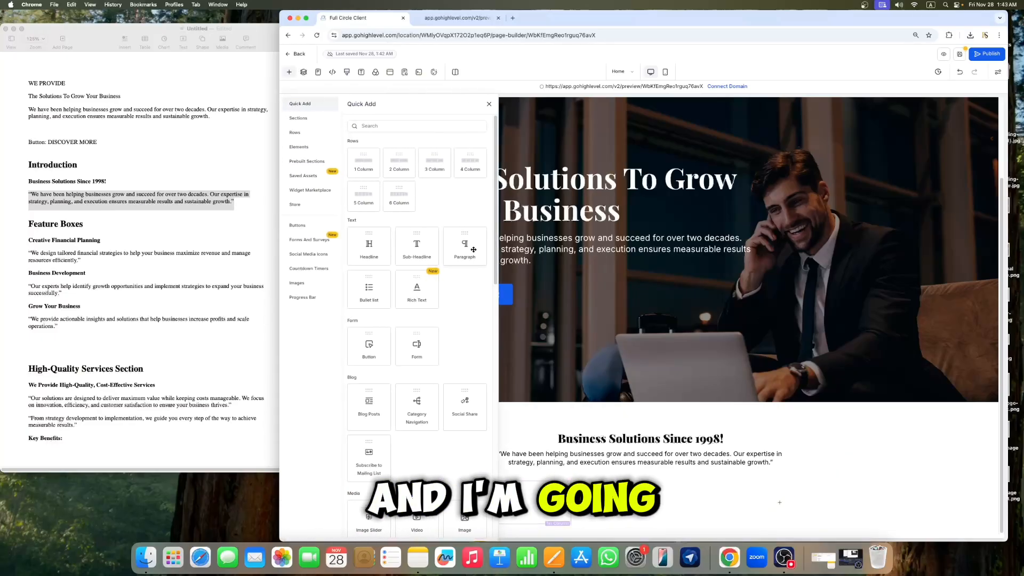
scroll(425, 314, "down", 3)
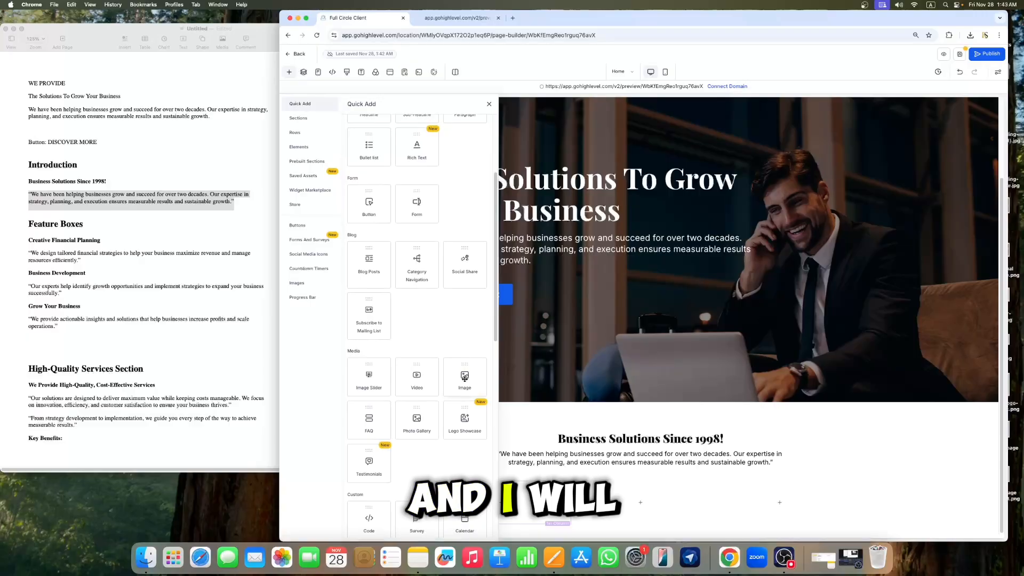
left_click_drag(464, 378, 501, 512)
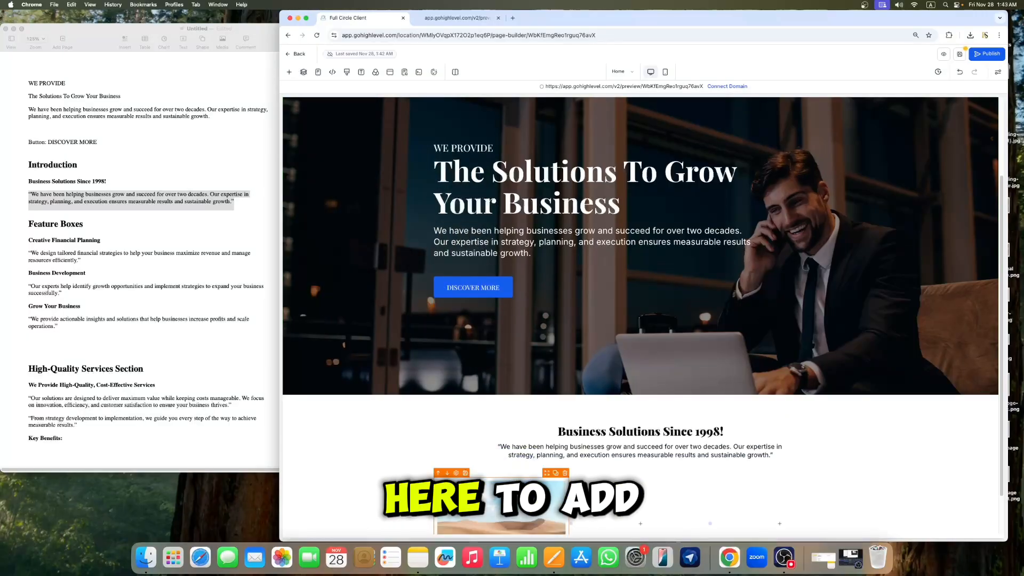
Step: Upload Creative Financial Planning.jpeg to the media storage, insert it as the image, and close the settings
scroll(535, 458, "down", 1)
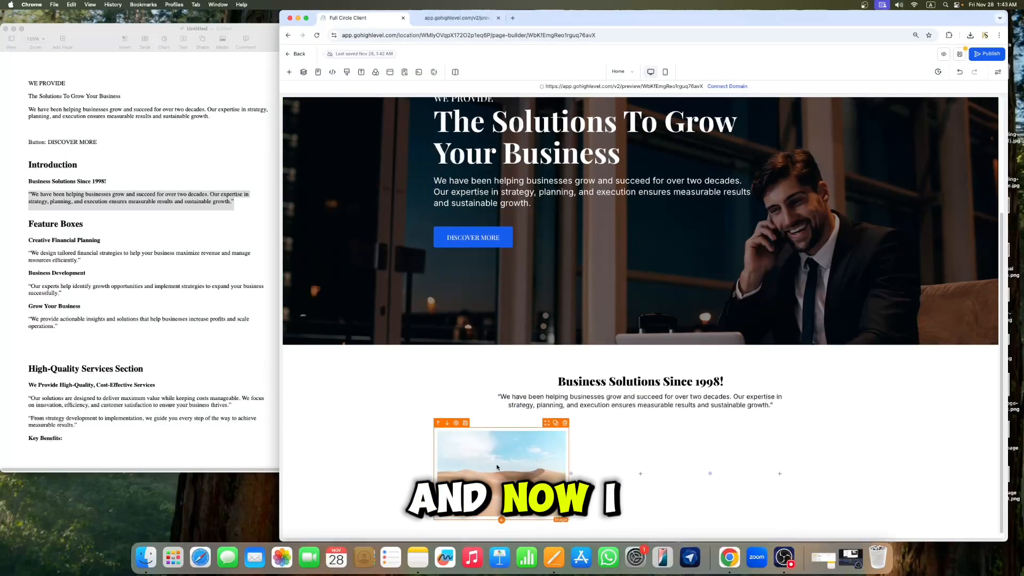
left_click(516, 468)
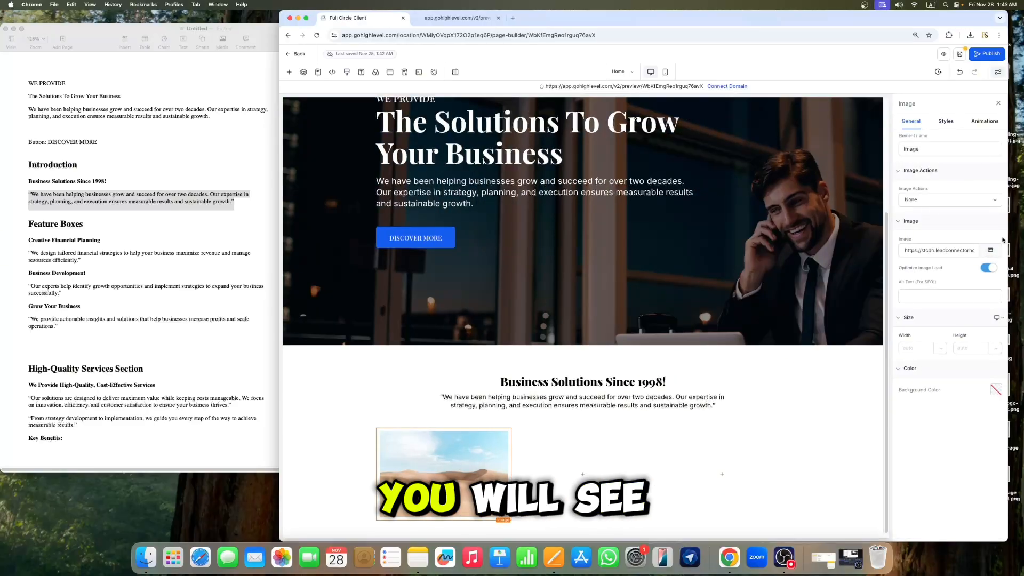
left_click(991, 250)
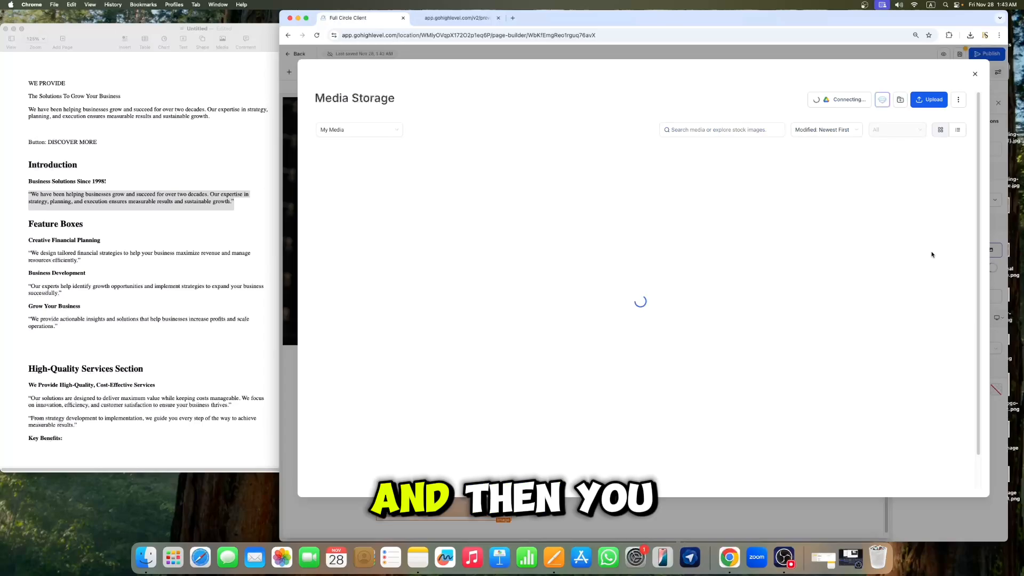
left_click(935, 102)
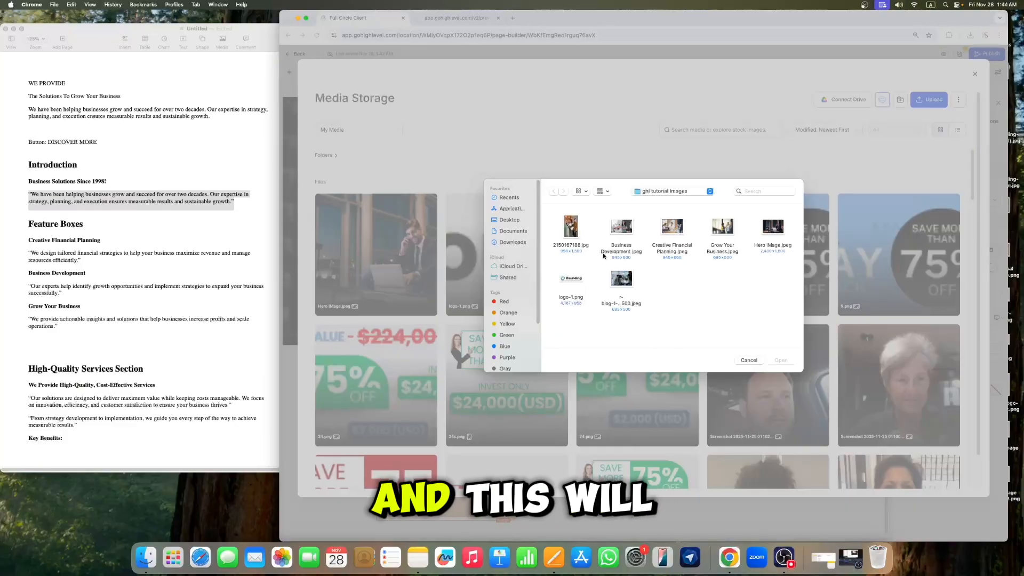
left_click(680, 247)
left_click(781, 360)
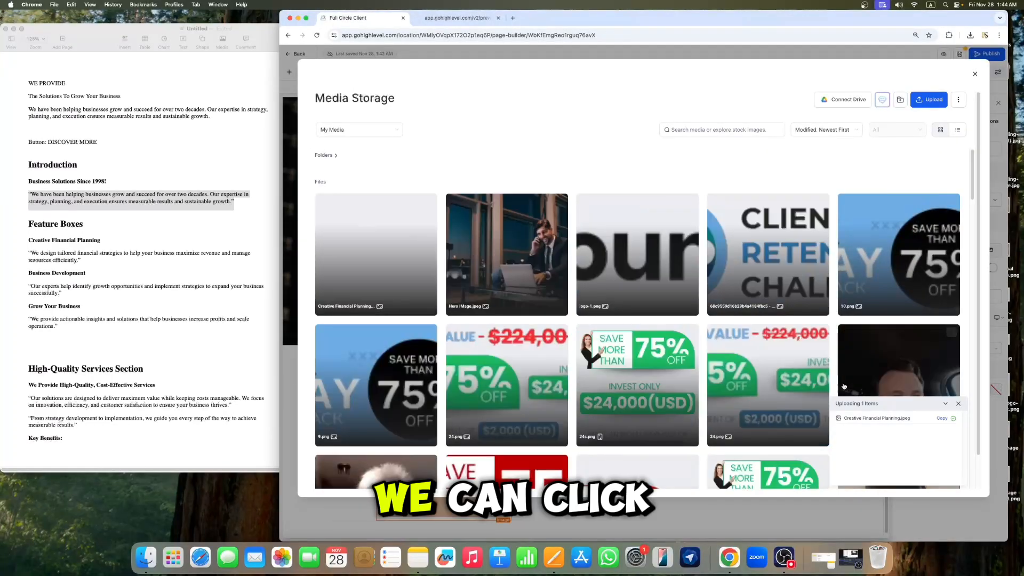
left_click(390, 277)
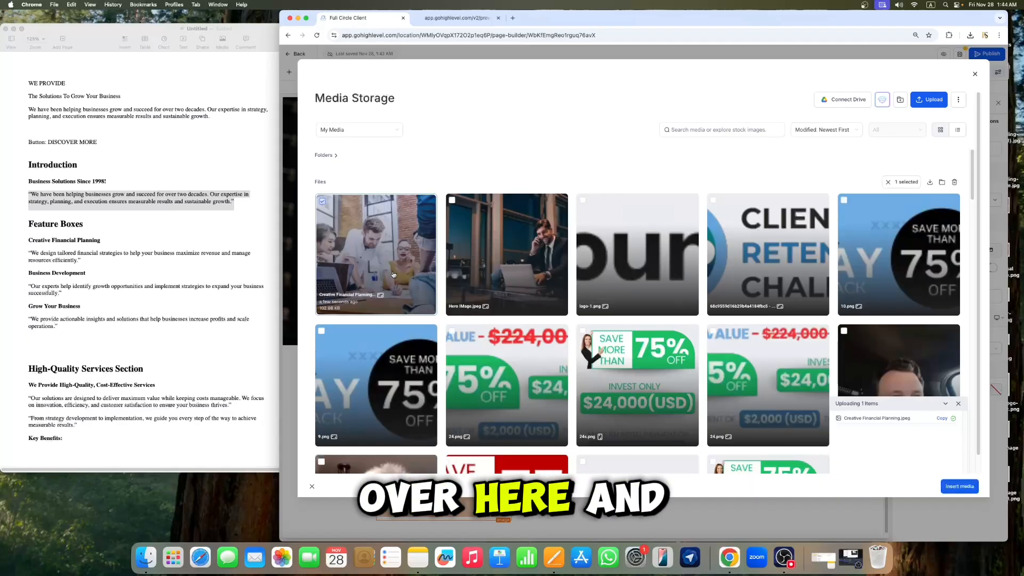
left_click(959, 486)
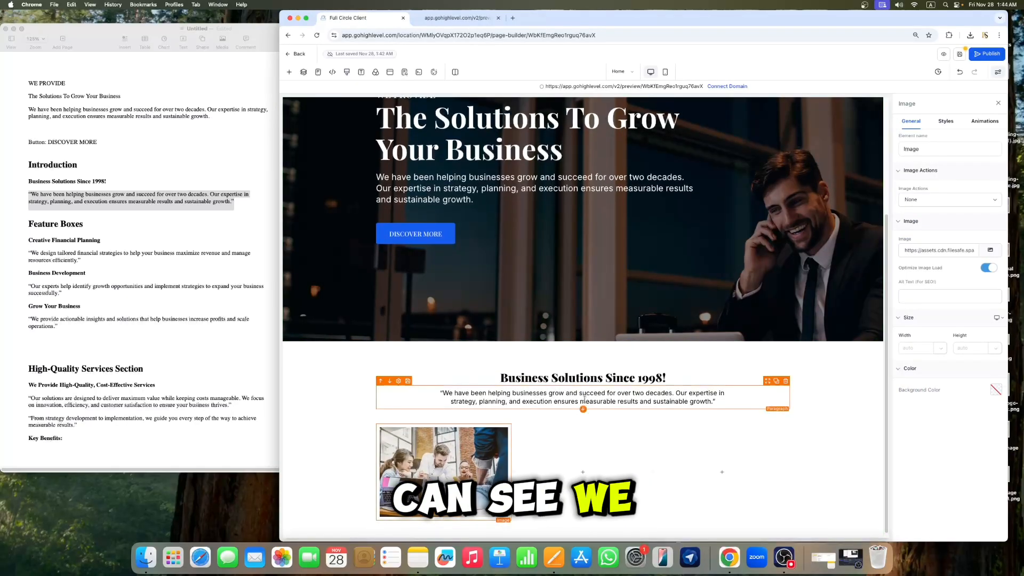
left_click(998, 103)
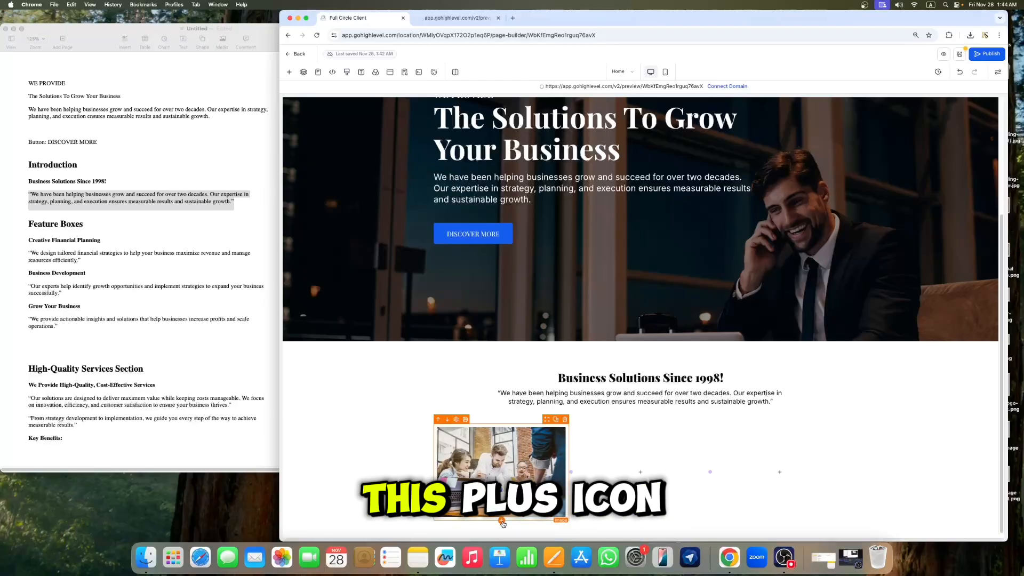
Step: Add a headline element below the image in the first column
left_click(502, 521)
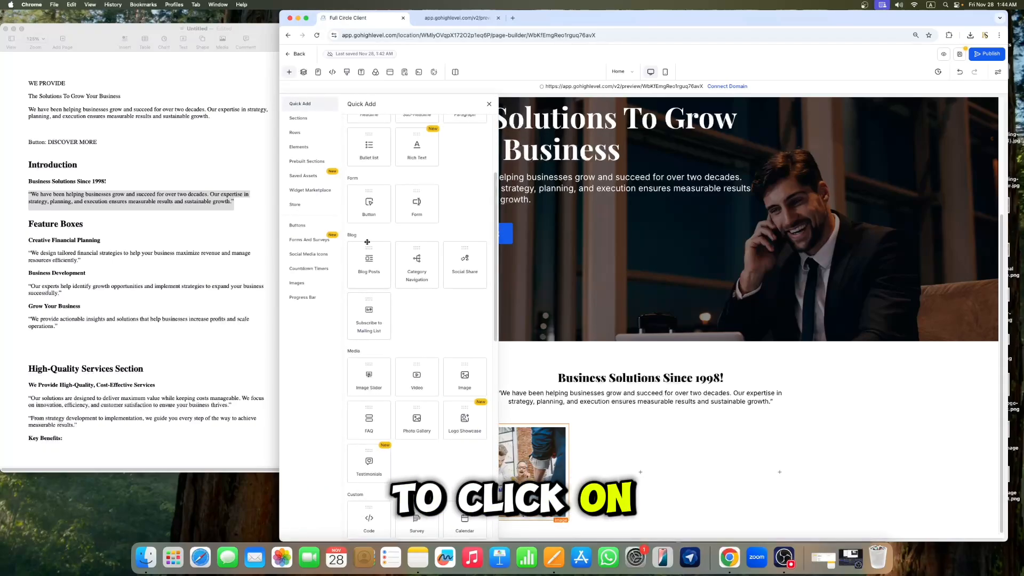
scroll(385, 223, "up", 3)
left_click(374, 211)
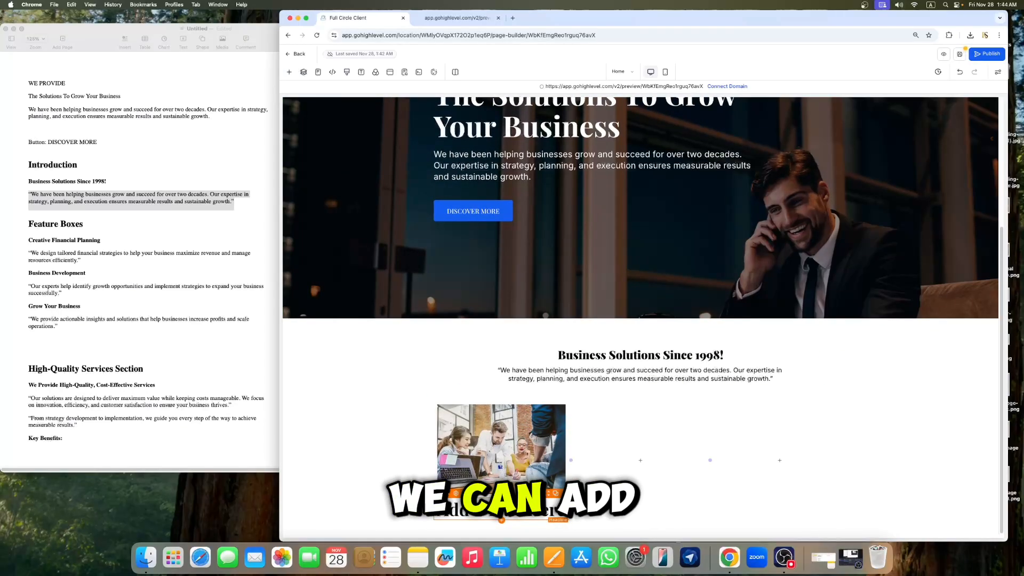
Step: Copy the Creative Financial Planning heading from the document and paste it into the new headline
left_click(75, 225)
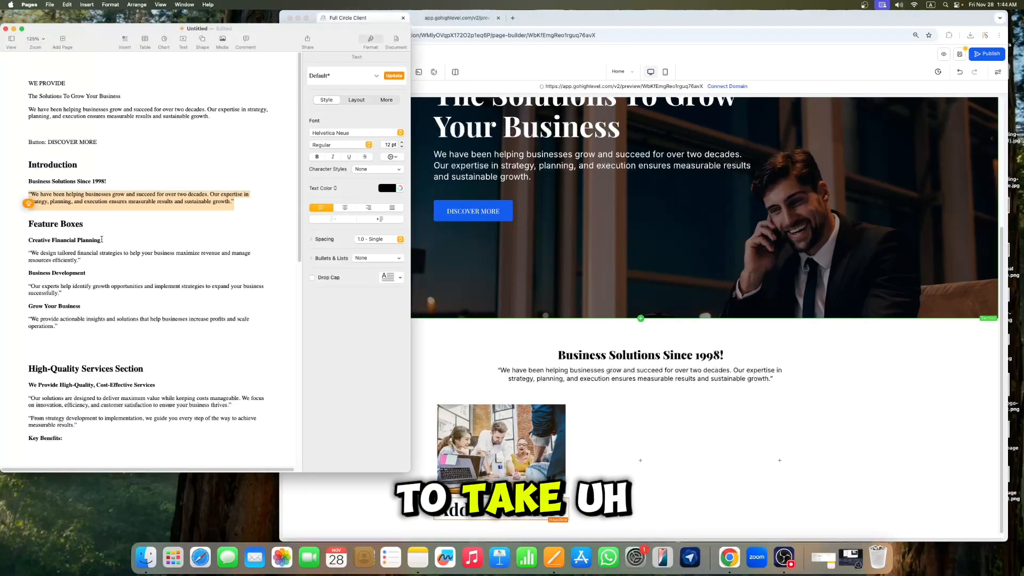
left_click_drag(101, 239, 31, 238)
right_click(39, 240)
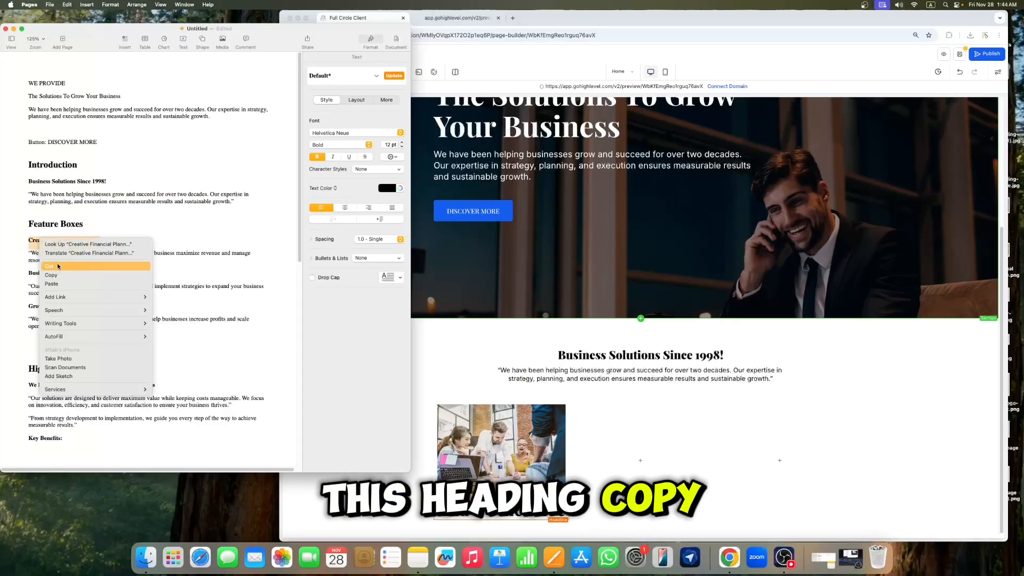
left_click(56, 275)
left_click(503, 510)
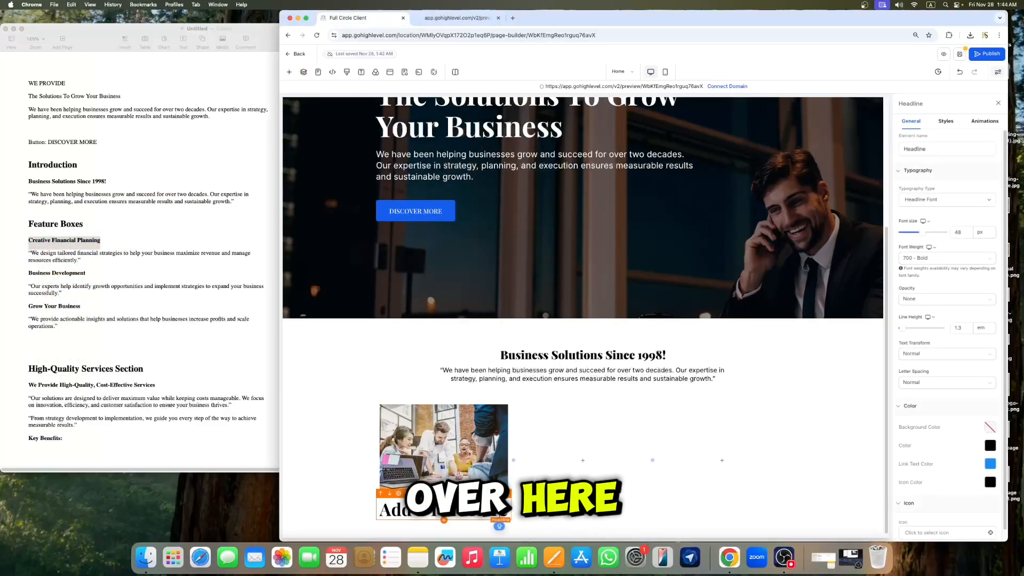
key("super+v")
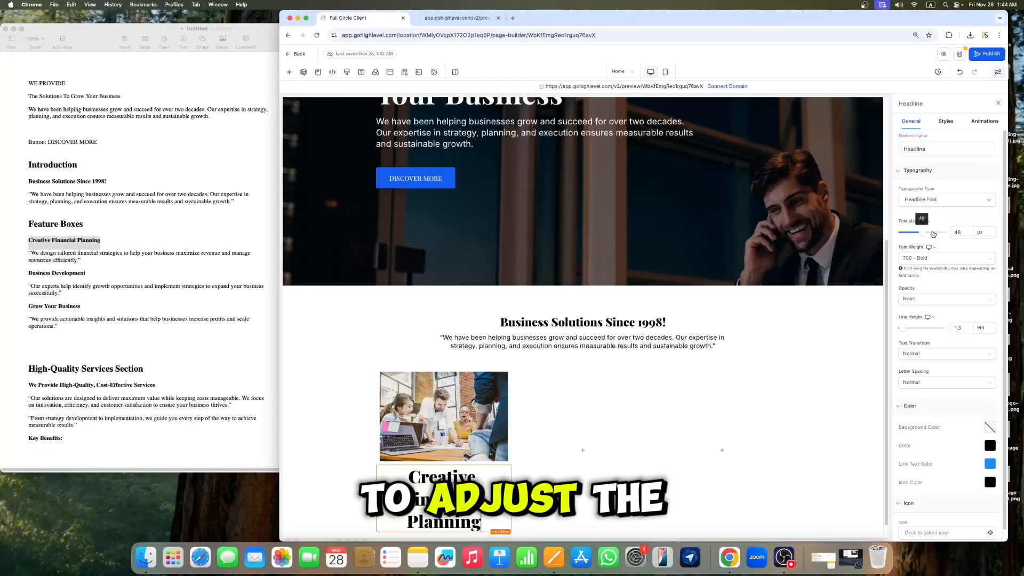
Step: Set the headline's font size to 22 px and close the settings
left_click(965, 233)
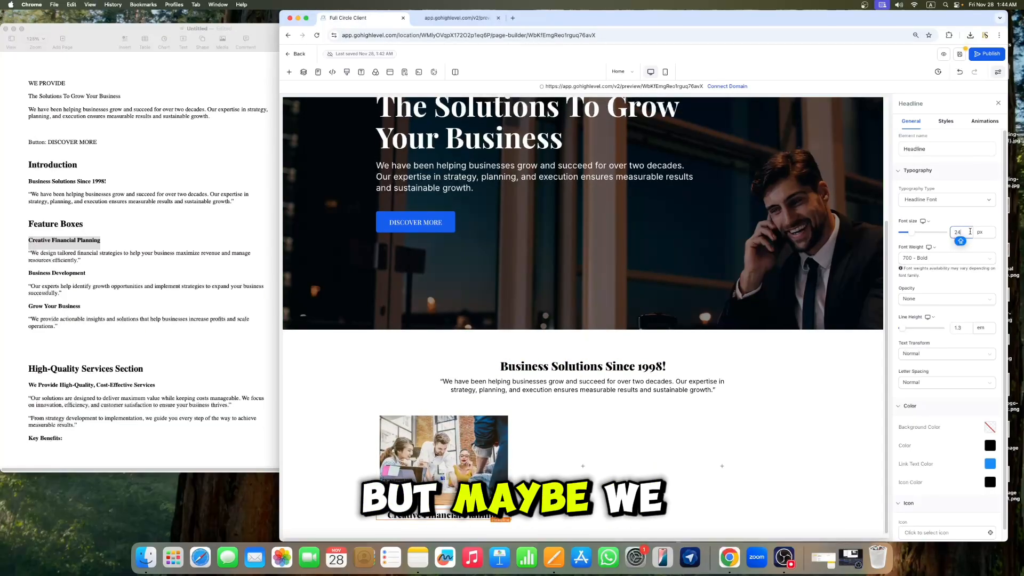
key("BackSpace")
type("2")
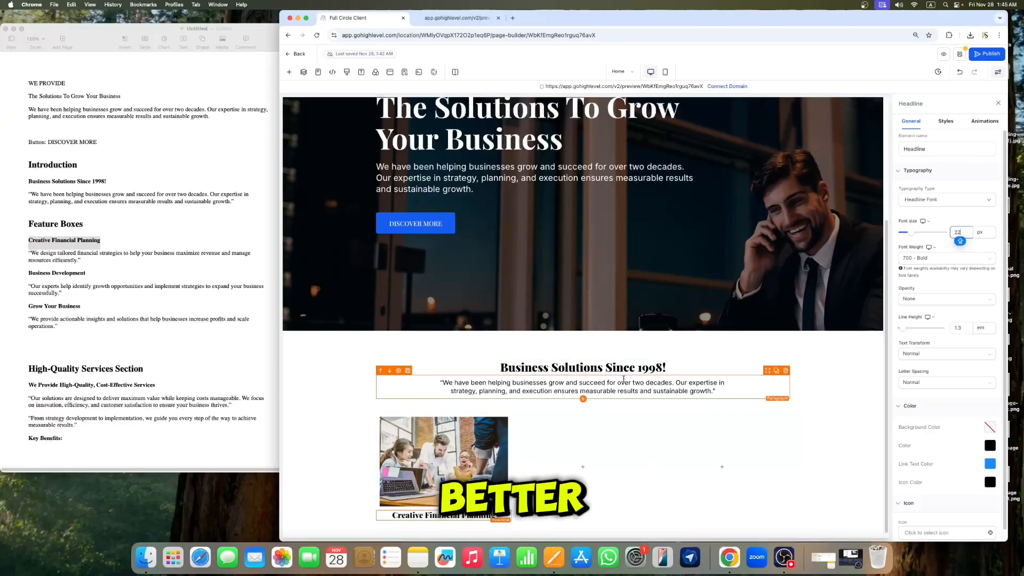
left_click(998, 103)
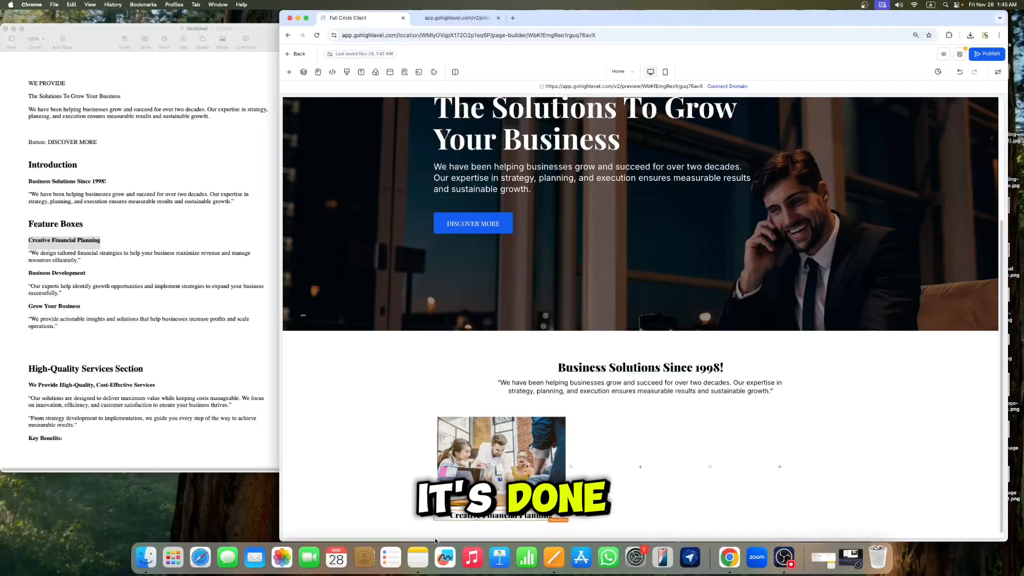
Step: Copy the Creative Financial Planning description from the document and paste it into a new paragraph below the headline
left_click(89, 228)
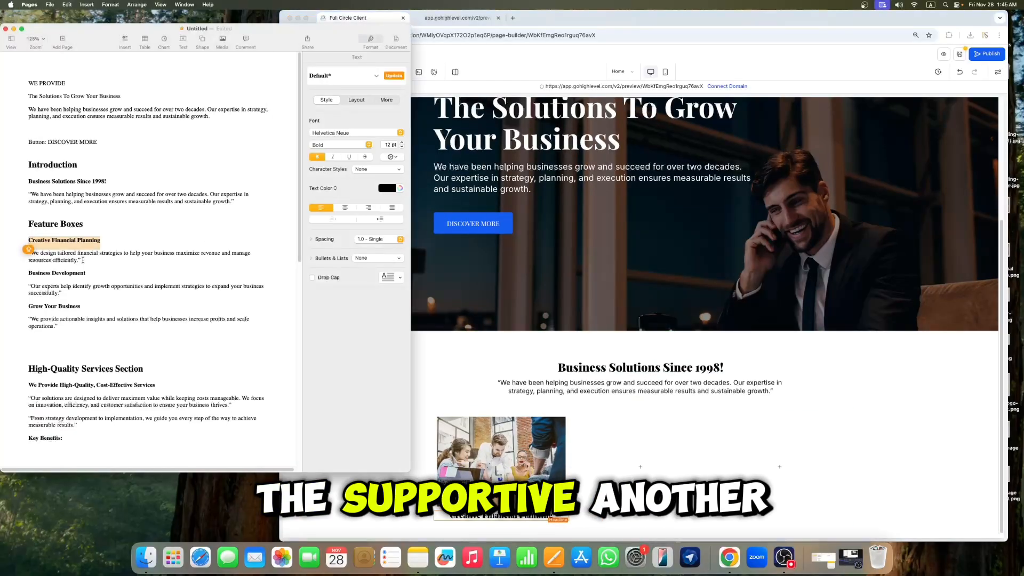
left_click_drag(75, 259, 29, 254)
right_click(42, 256)
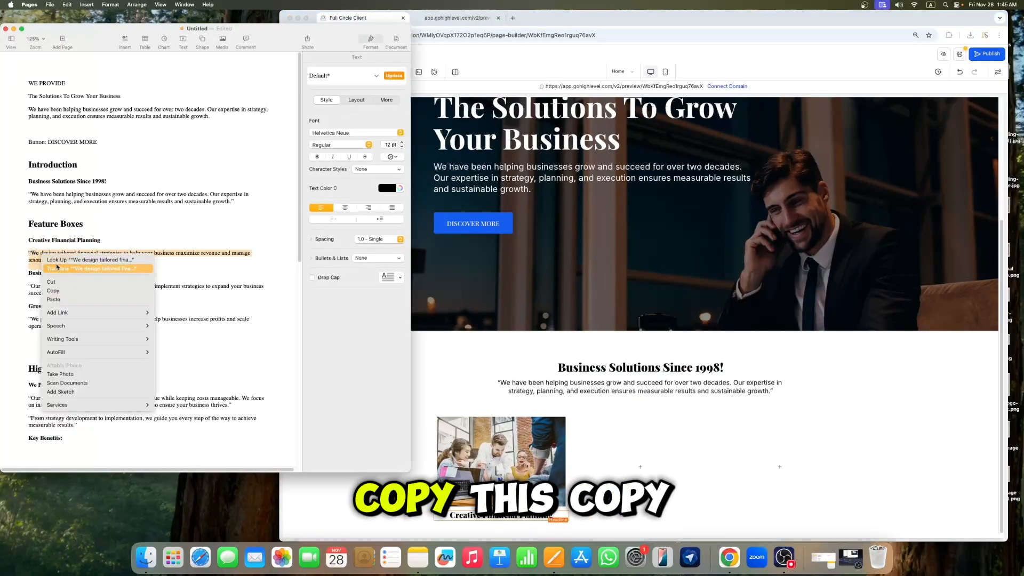
left_click(69, 292)
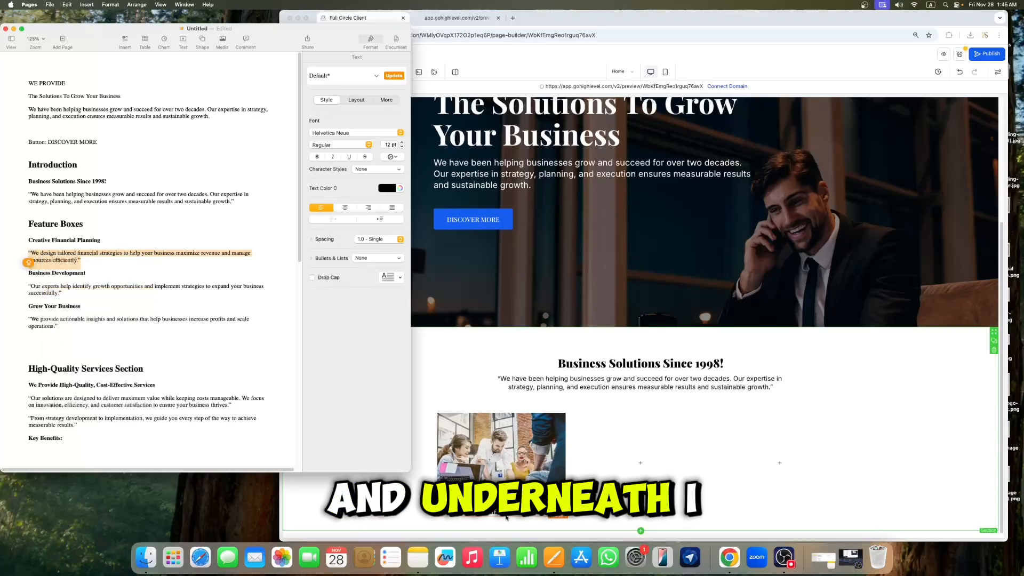
left_click(510, 516)
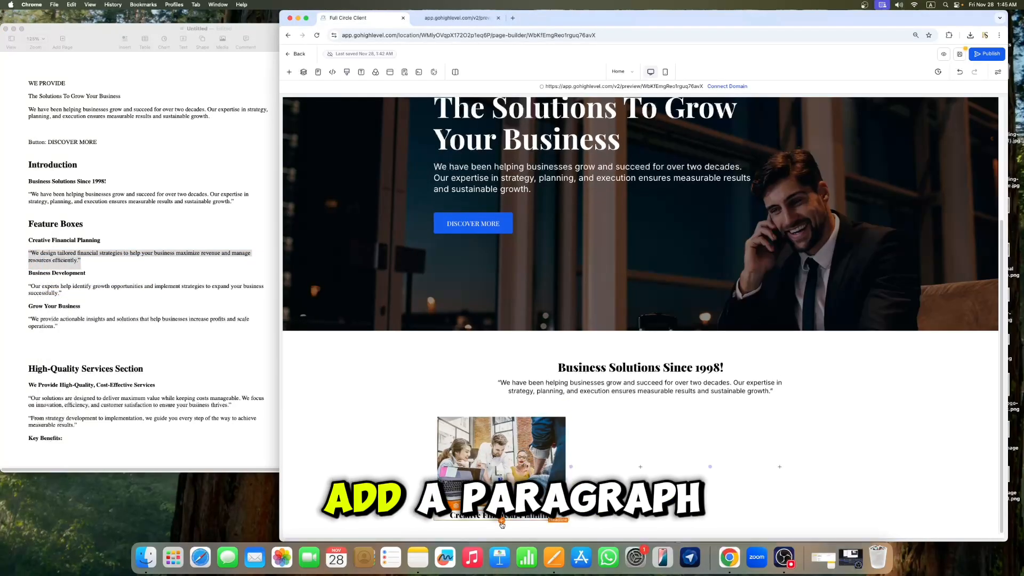
left_click(503, 525)
left_click(464, 245)
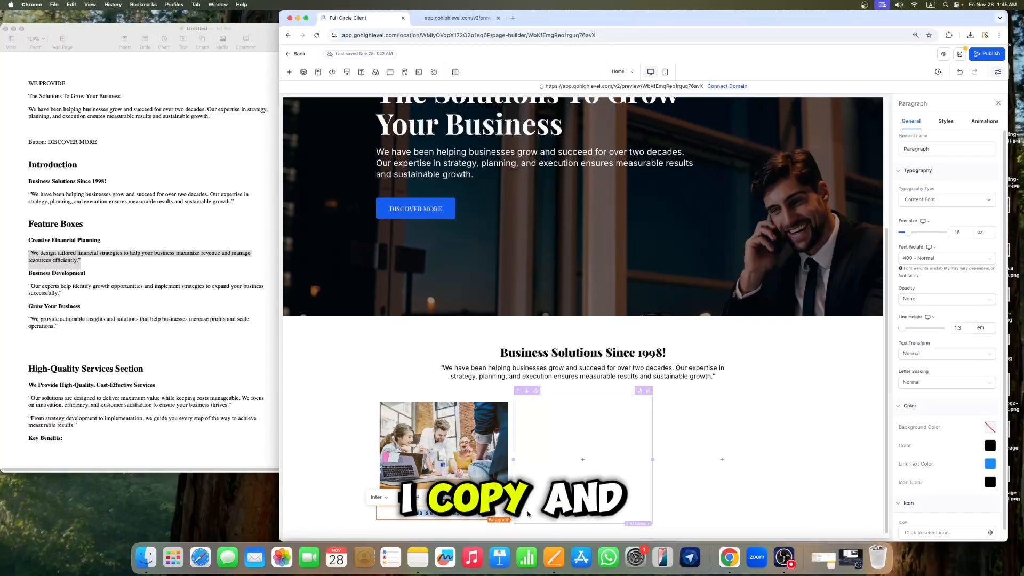
key("super+v")
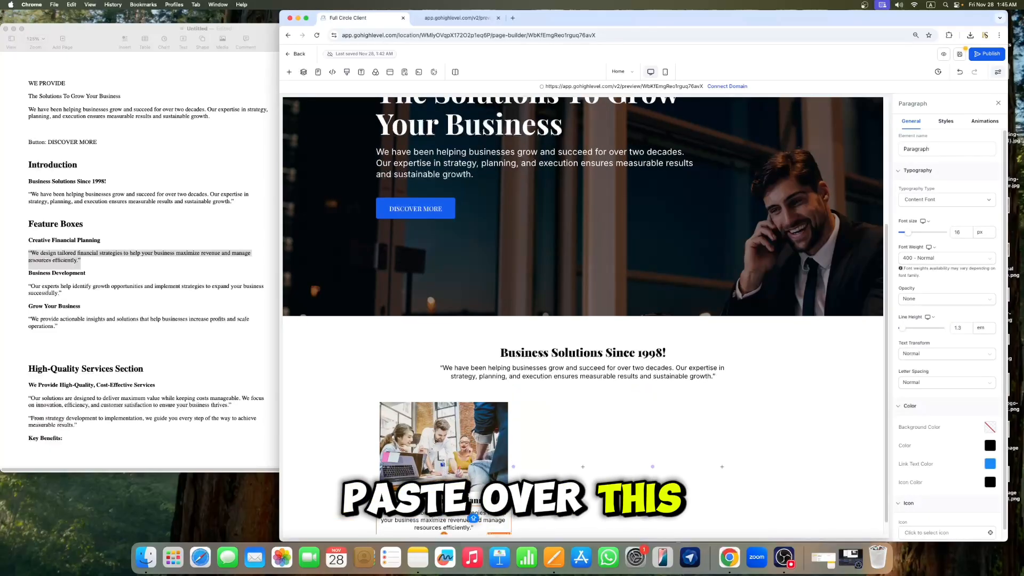
left_click(999, 104)
Step: Inspect the section, headline and paragraph settings of the first feature box
left_click(648, 301)
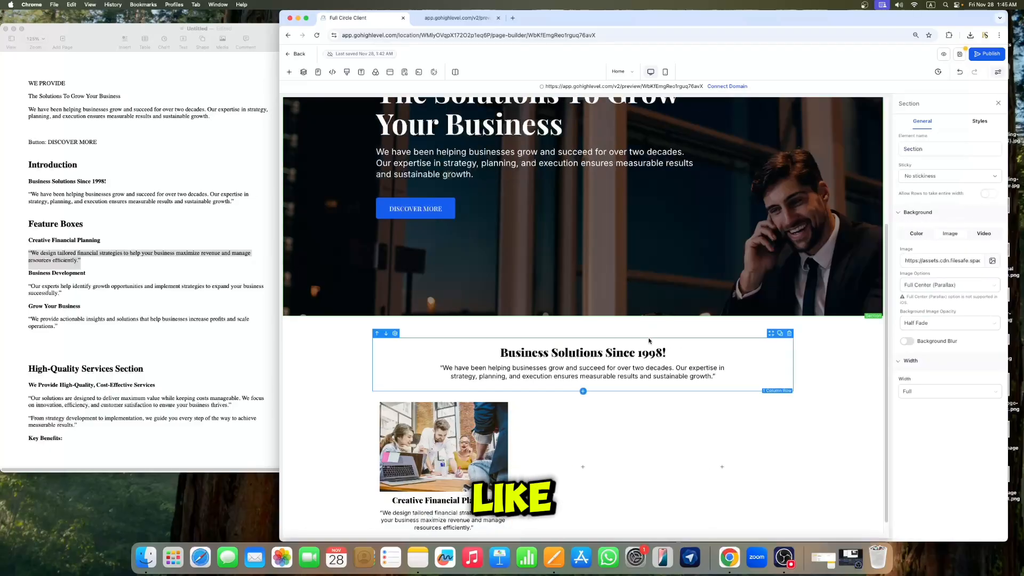
left_click(998, 104)
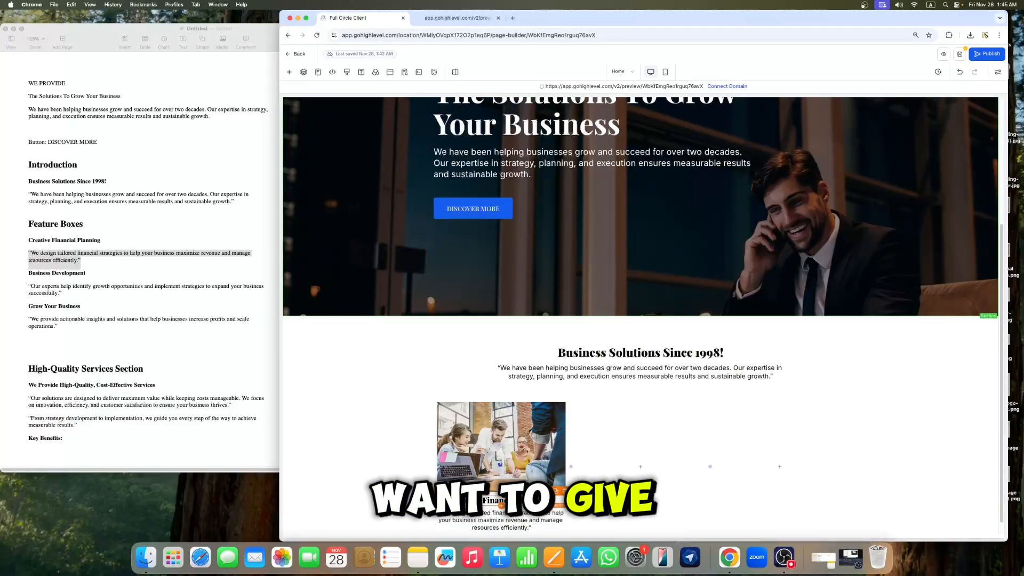
left_click(502, 500)
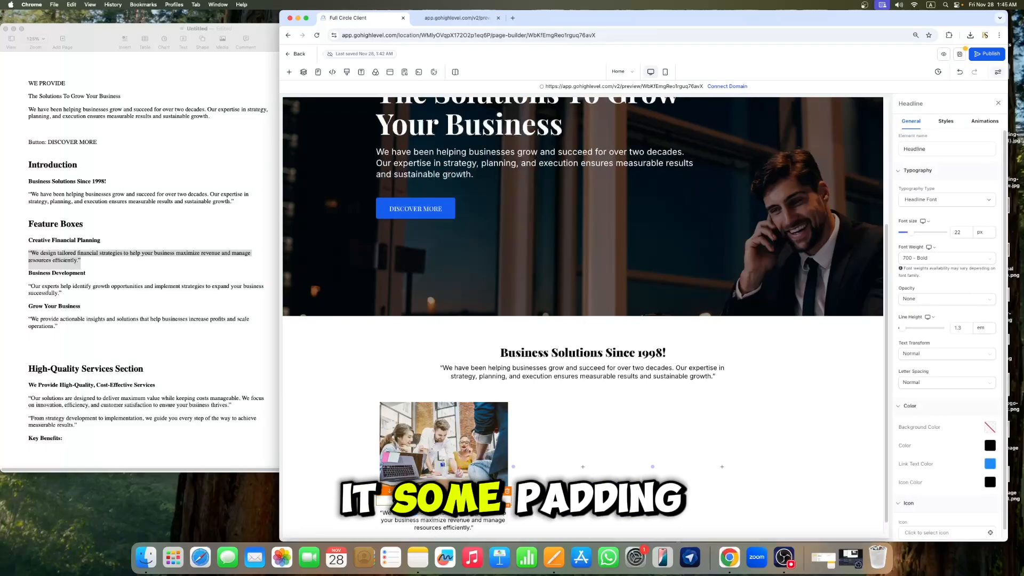
left_click(945, 121)
left_click(949, 338)
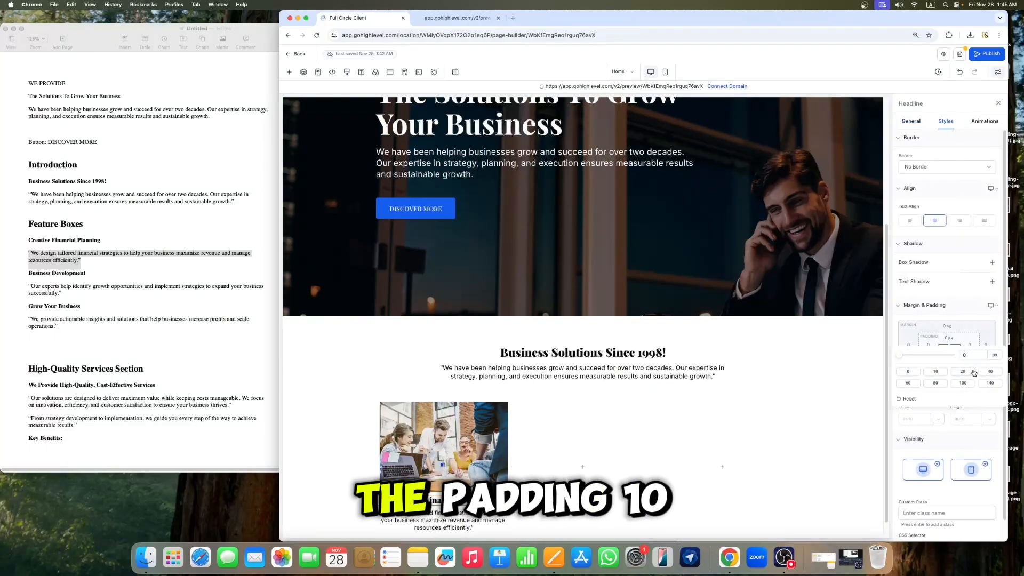
left_click(642, 357)
left_click(997, 104)
scroll(758, 266, "down", 2)
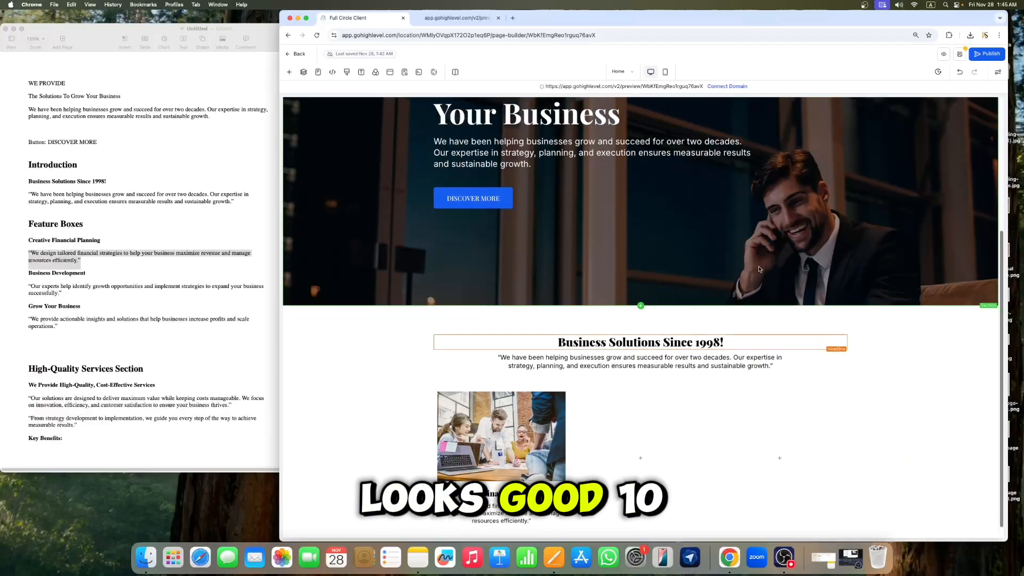
left_click(502, 505)
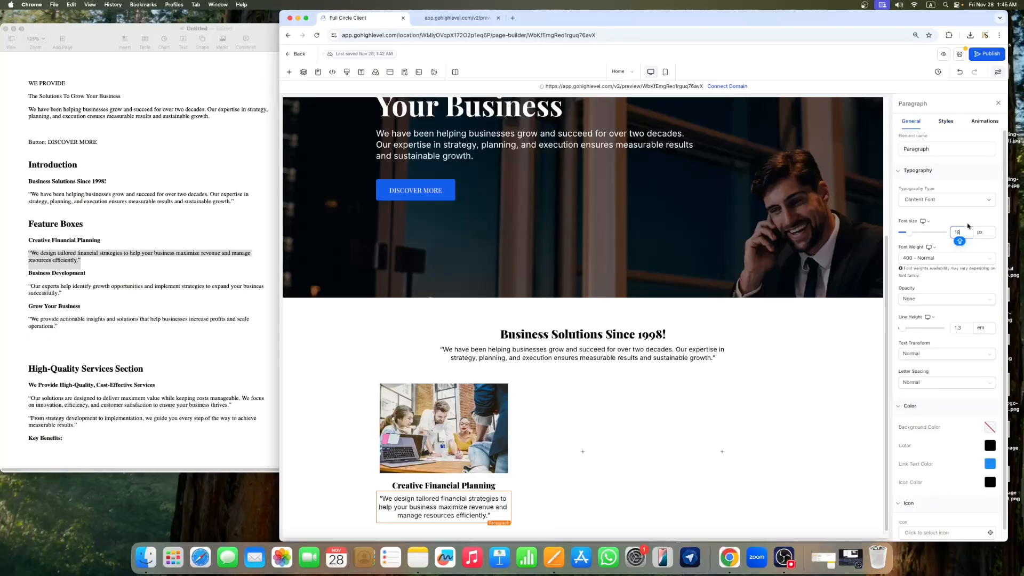
left_click(997, 105)
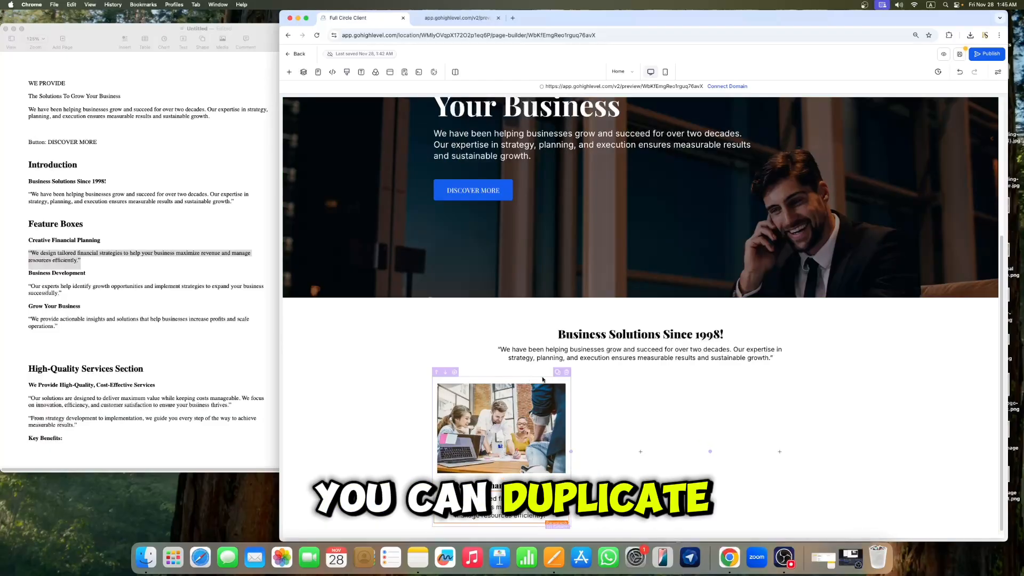
Step: Duplicate the feature box column twice and delete the leftover empty column, leaving three feature boxes
left_click(558, 375)
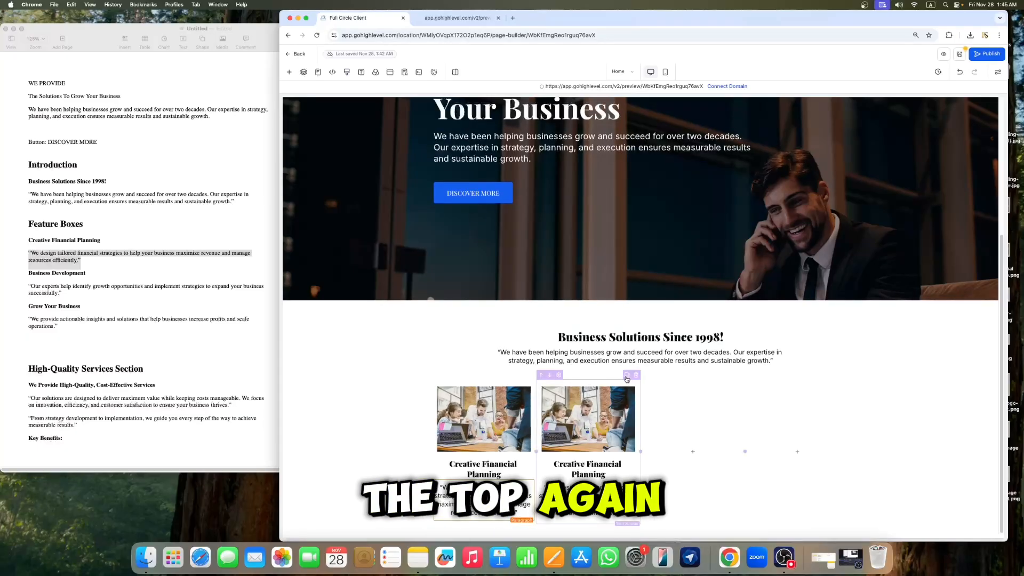
left_click(628, 379)
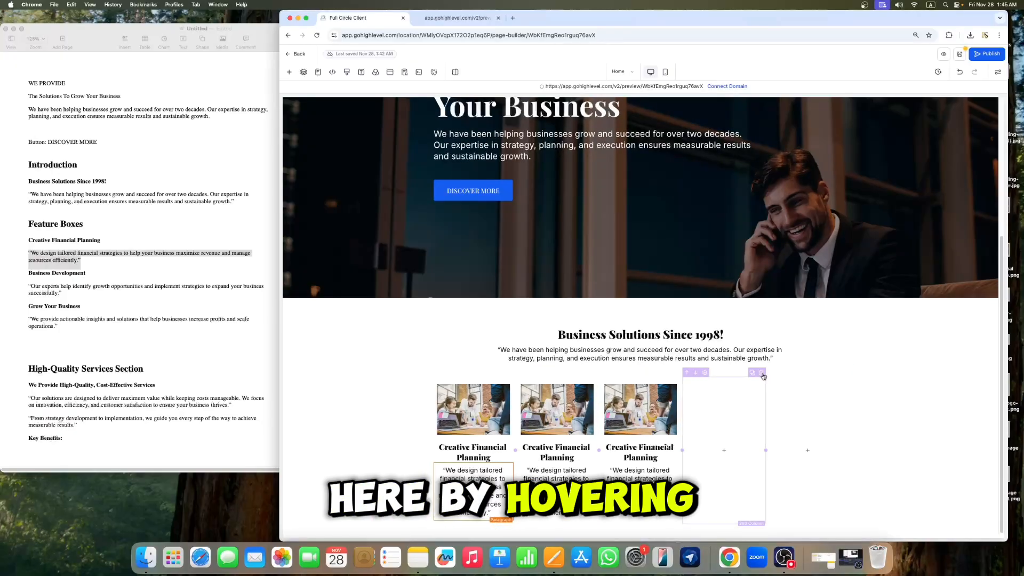
left_click(762, 373)
left_click(846, 375)
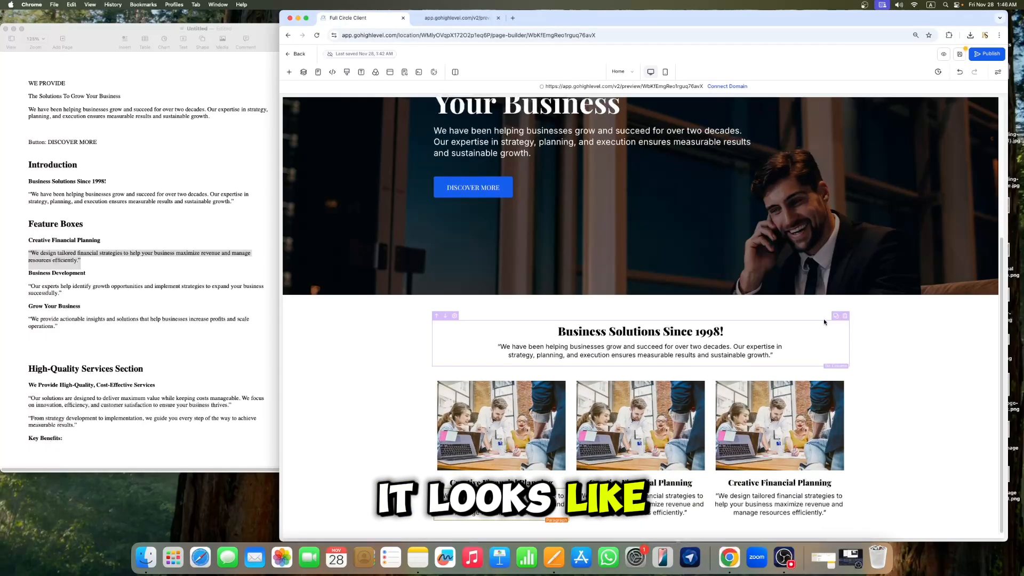
Step: Replace the middle feature box image with the uploaded Business Development.jpeg
left_click(649, 416)
left_click(992, 252)
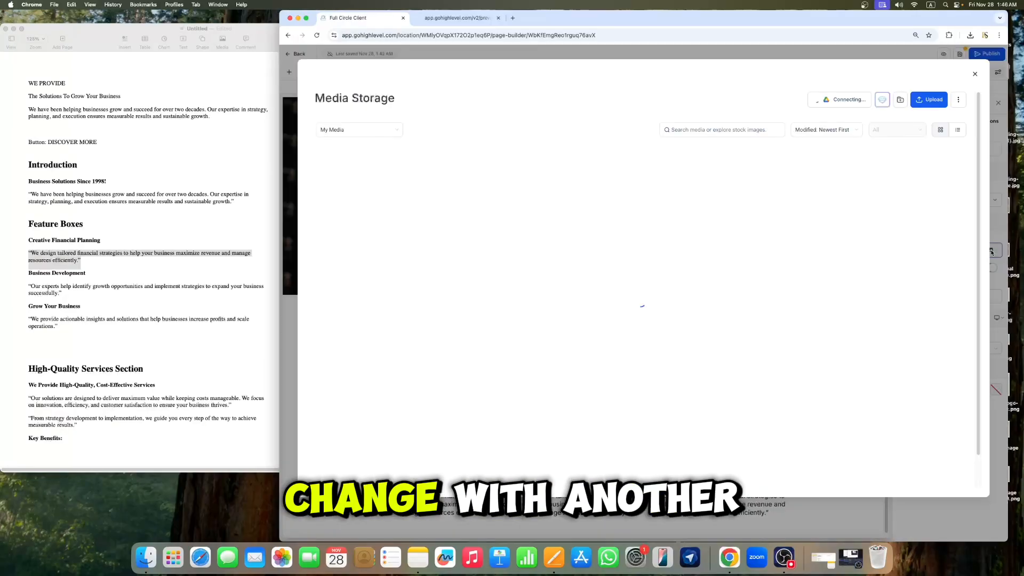
left_click(929, 99)
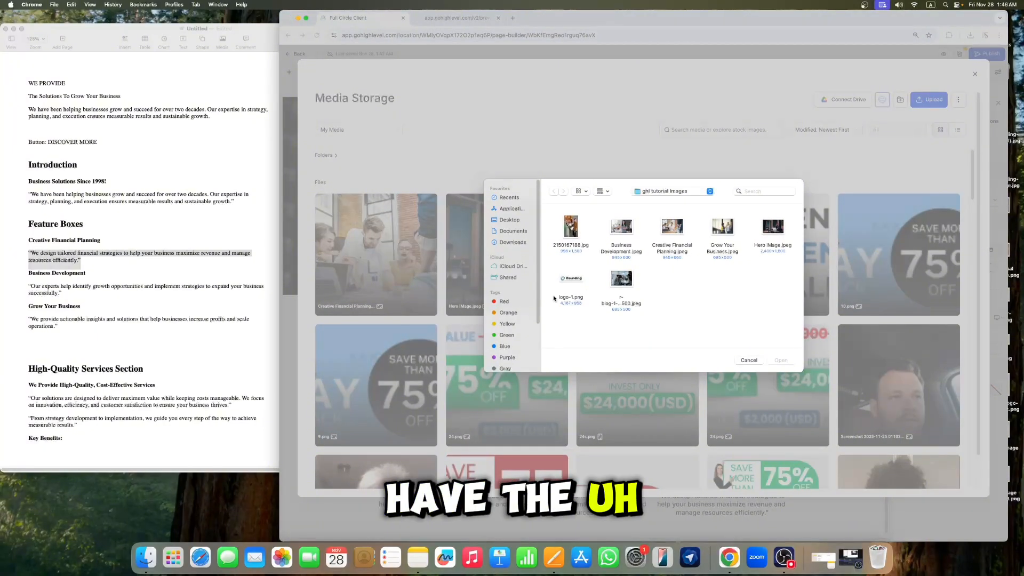
left_click(781, 360)
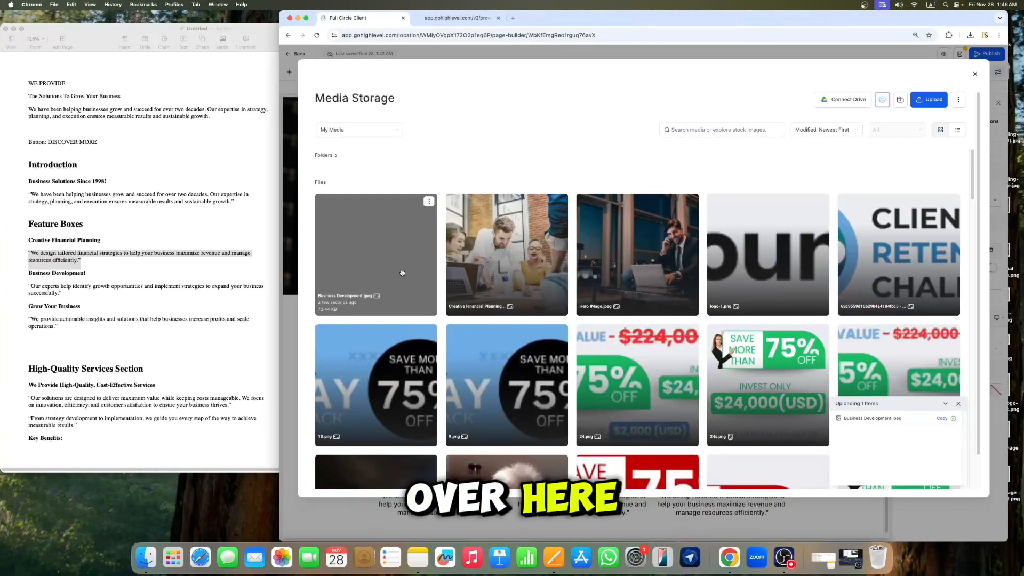
left_click(403, 273)
left_click(654, 331)
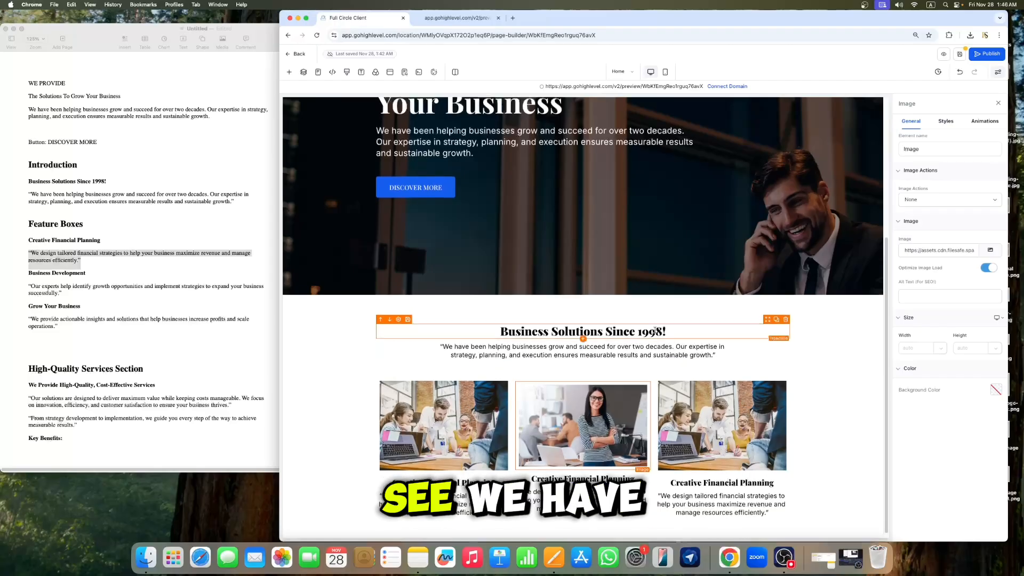
left_click(998, 103)
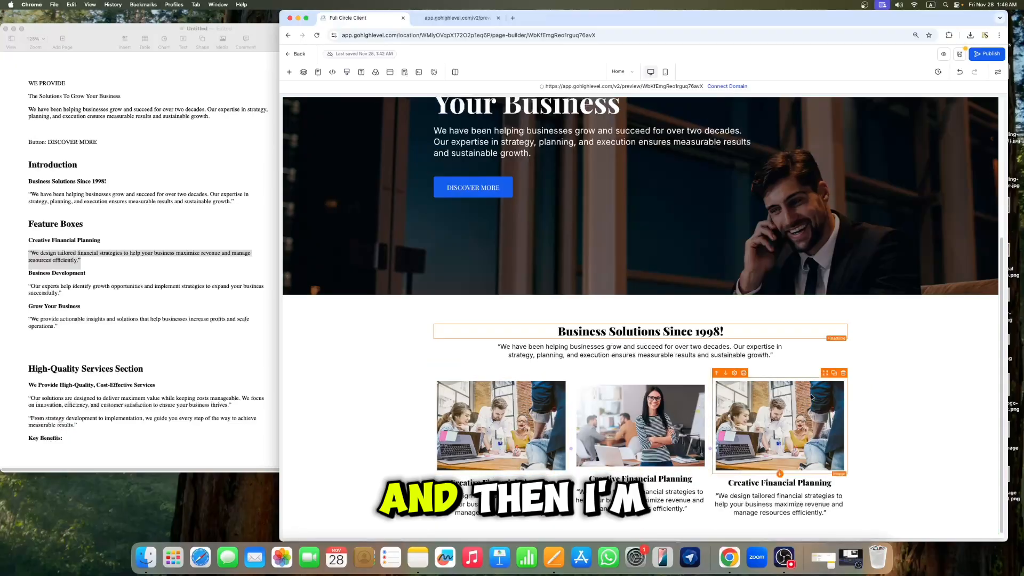
Step: Replace the third feature box image with the uploaded Grow Your Business.jpeg
left_click(773, 420)
left_click(991, 250)
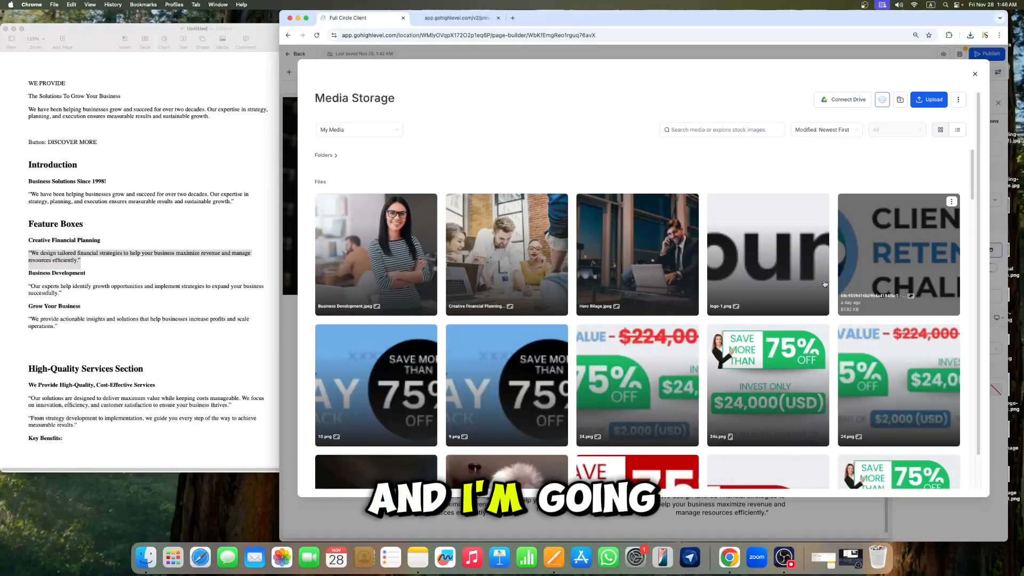
left_click(929, 99)
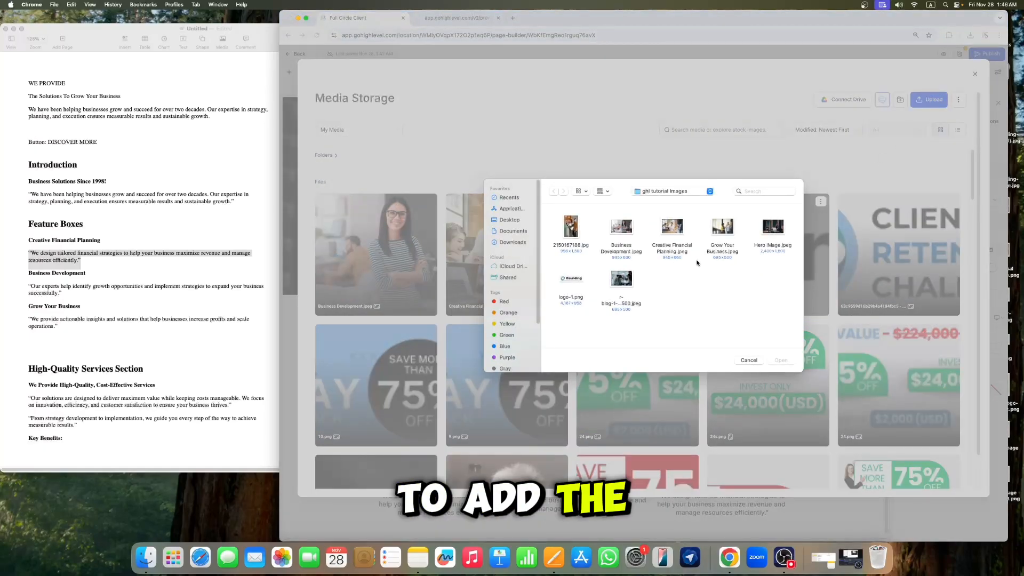
left_click(722, 228)
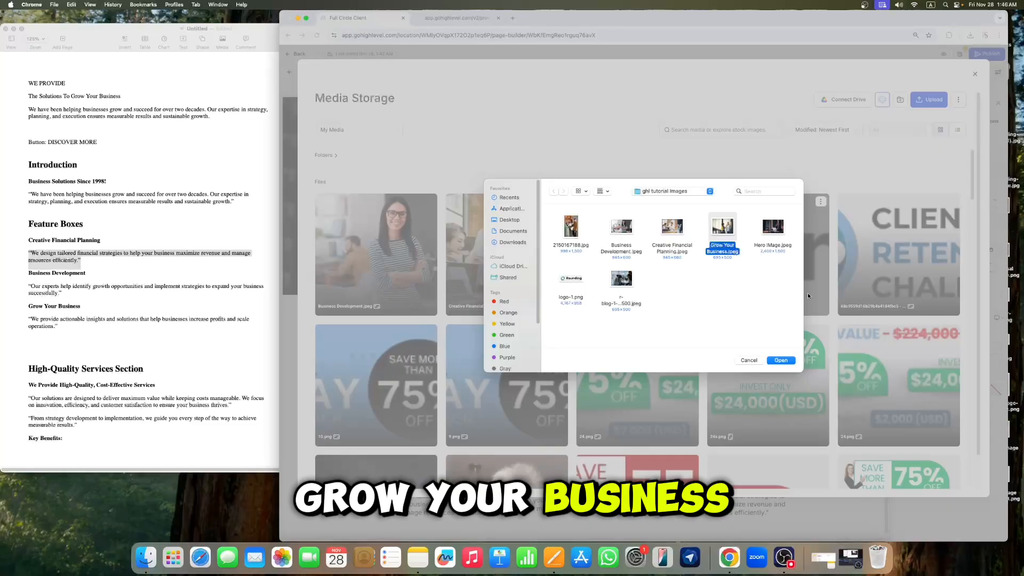
left_click(781, 360)
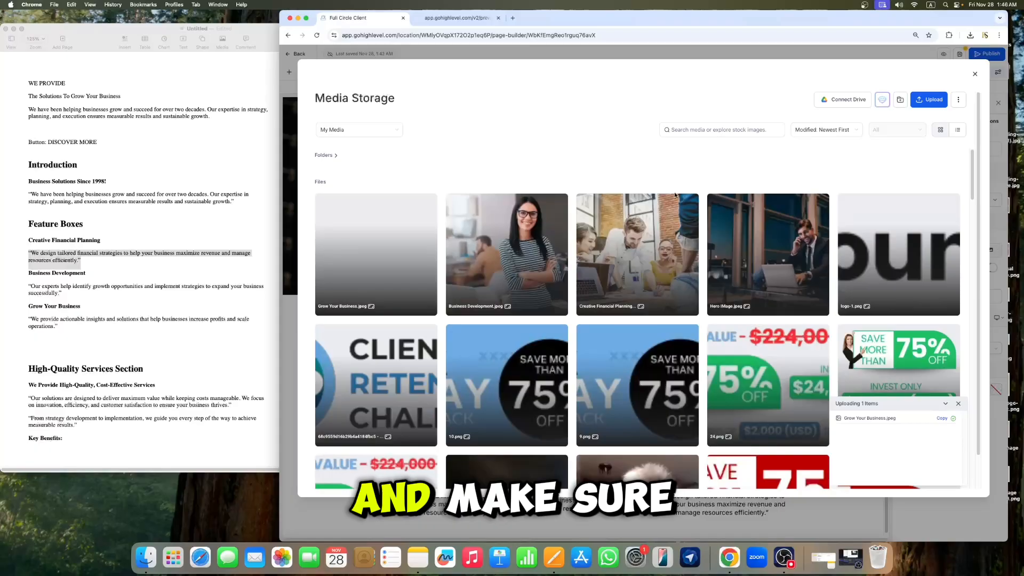
left_click(376, 251)
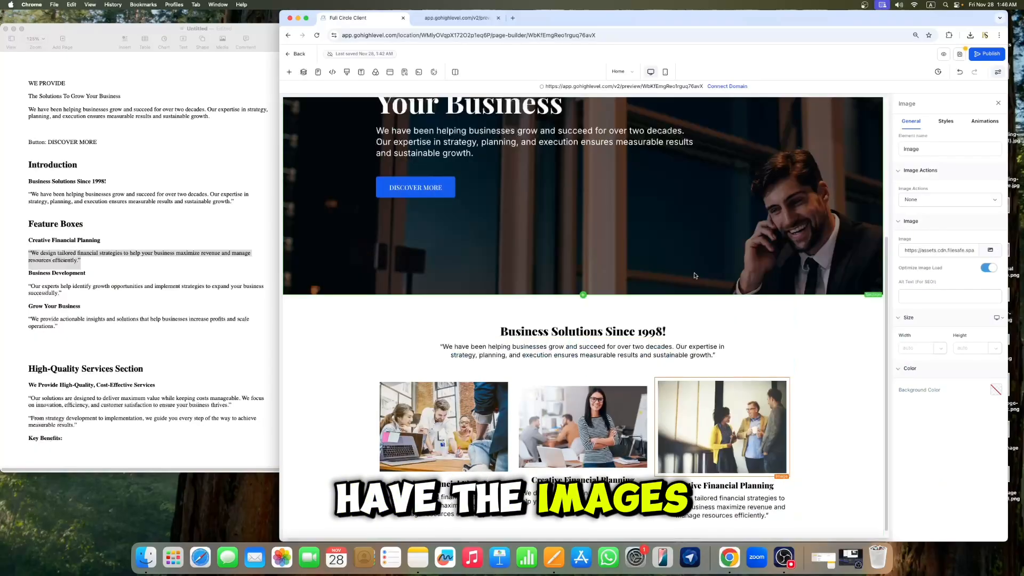
left_click(998, 104)
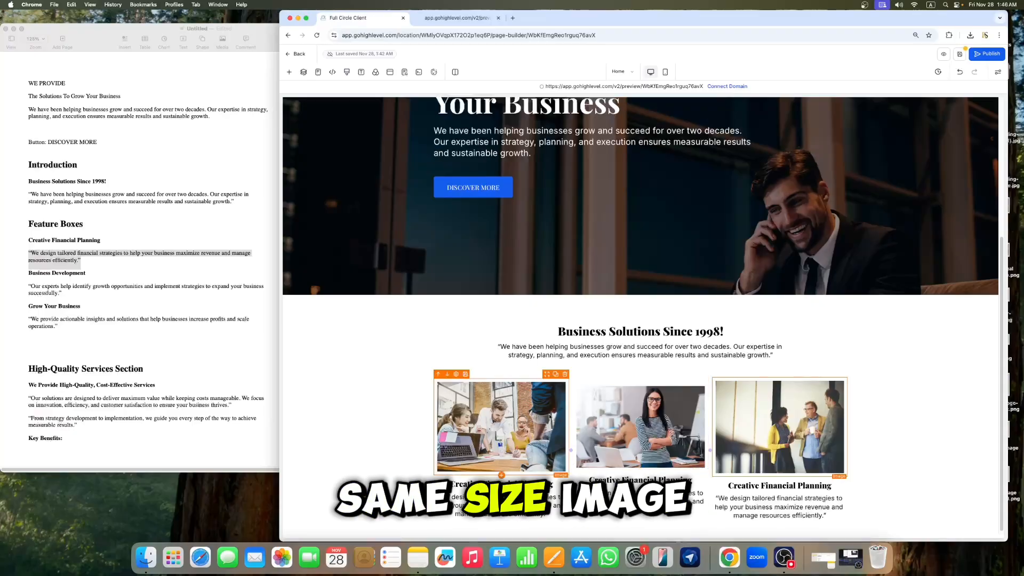
Step: Replace the middle feature box image with the uploaded r-blog-1-695x500.jpeg
left_click(587, 424)
left_click(990, 250)
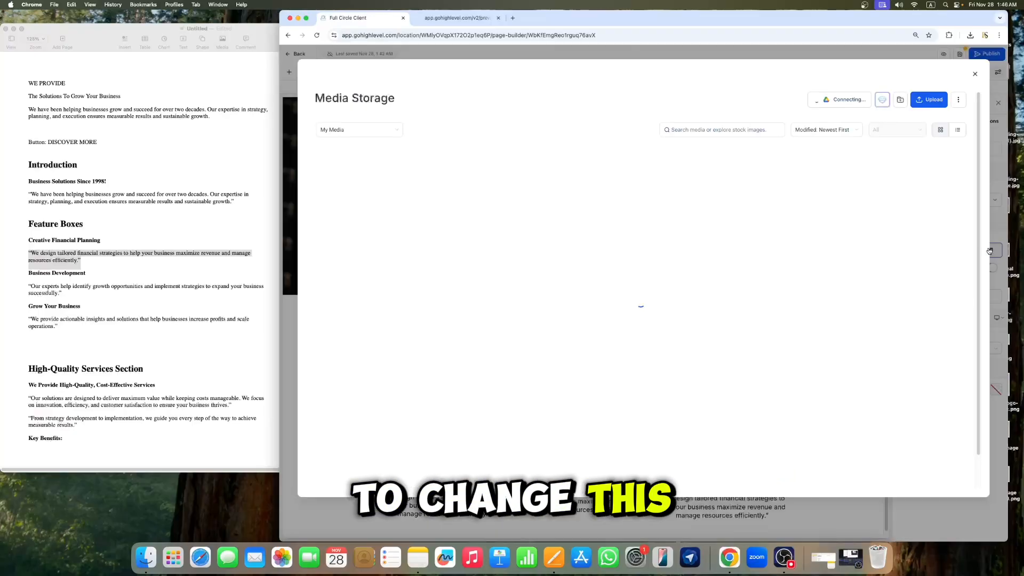
left_click(936, 103)
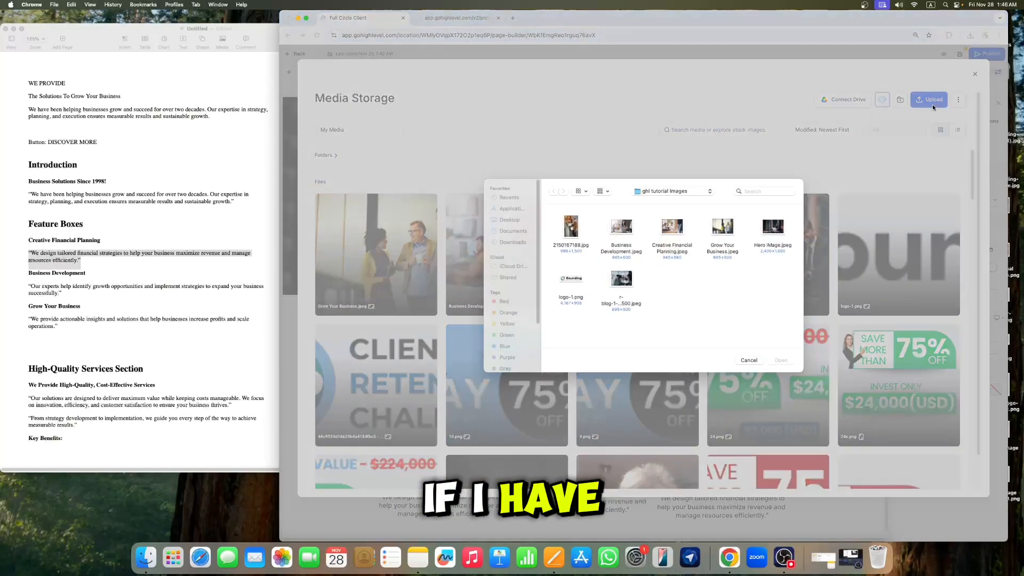
left_click(621, 278)
left_click(782, 360)
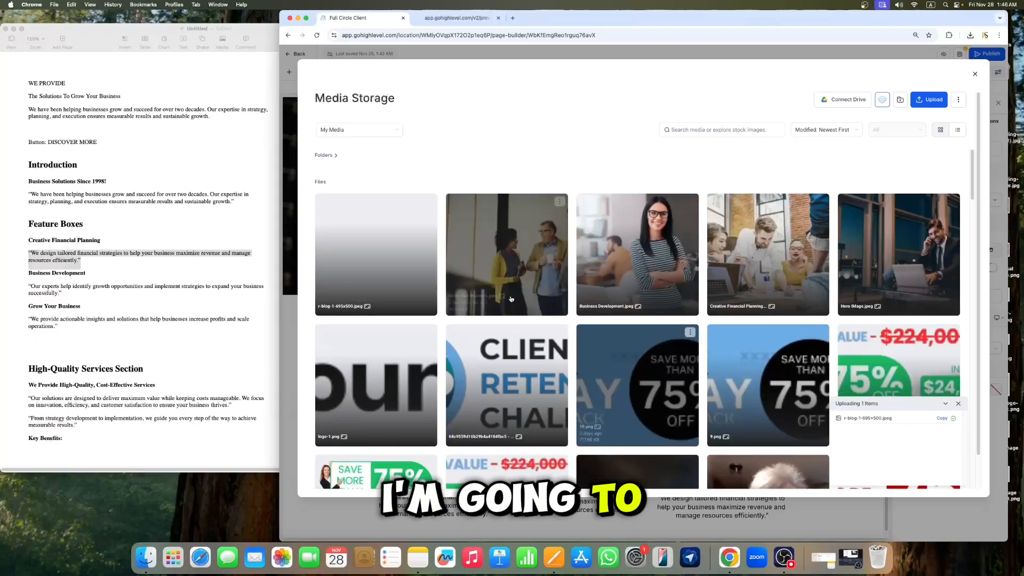
left_click(398, 276)
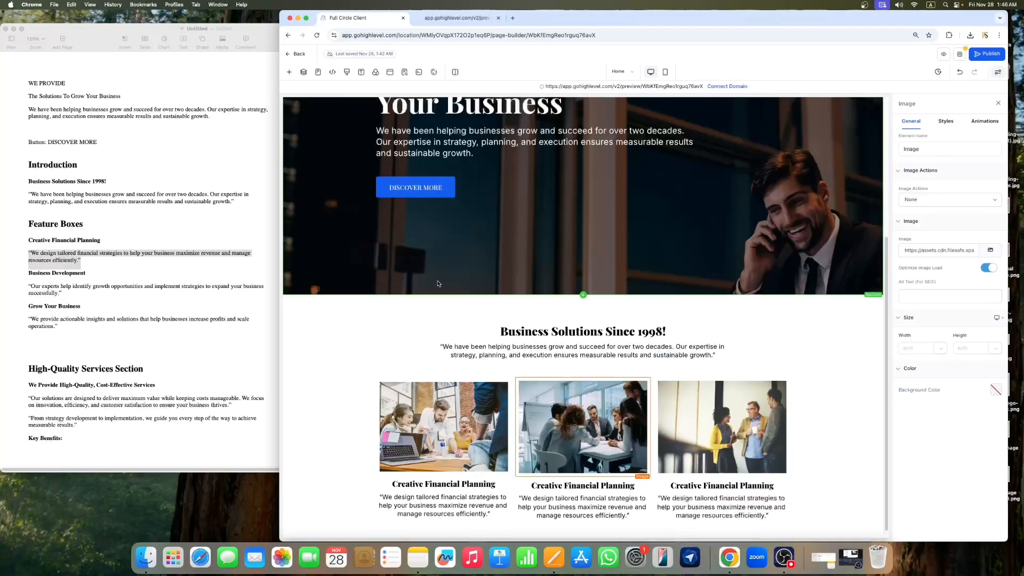
left_click(709, 314)
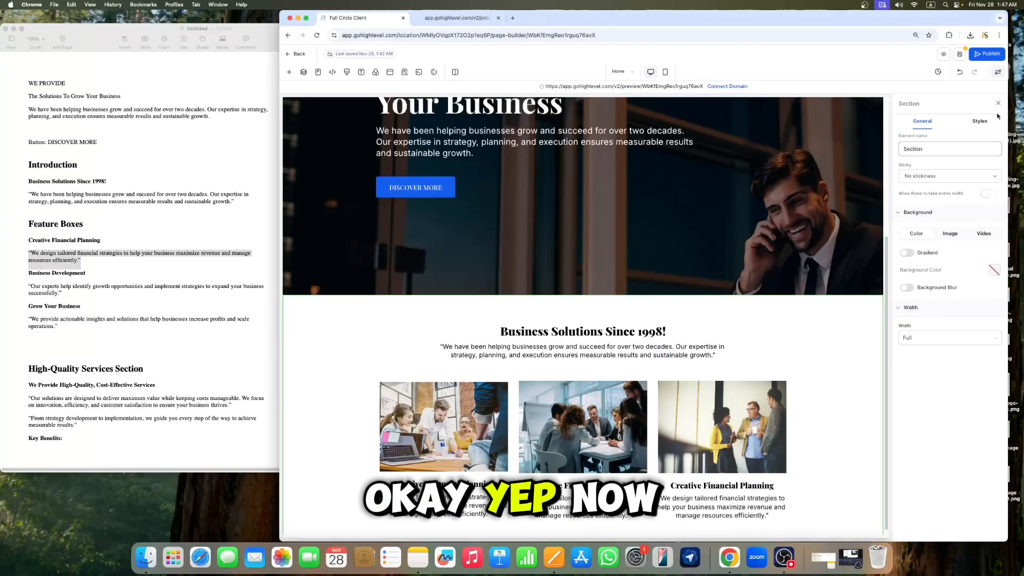
left_click(998, 103)
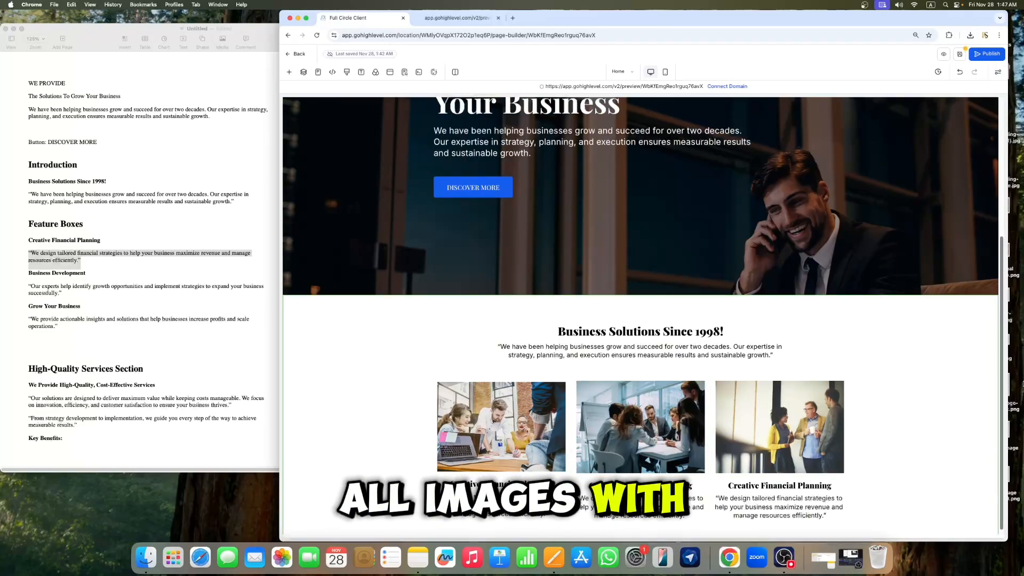
Step: Copy the Business Development heading from the document and paste it into the middle feature box headline
left_click(129, 274)
left_click_drag(86, 273, 33, 272)
right_click(32, 272)
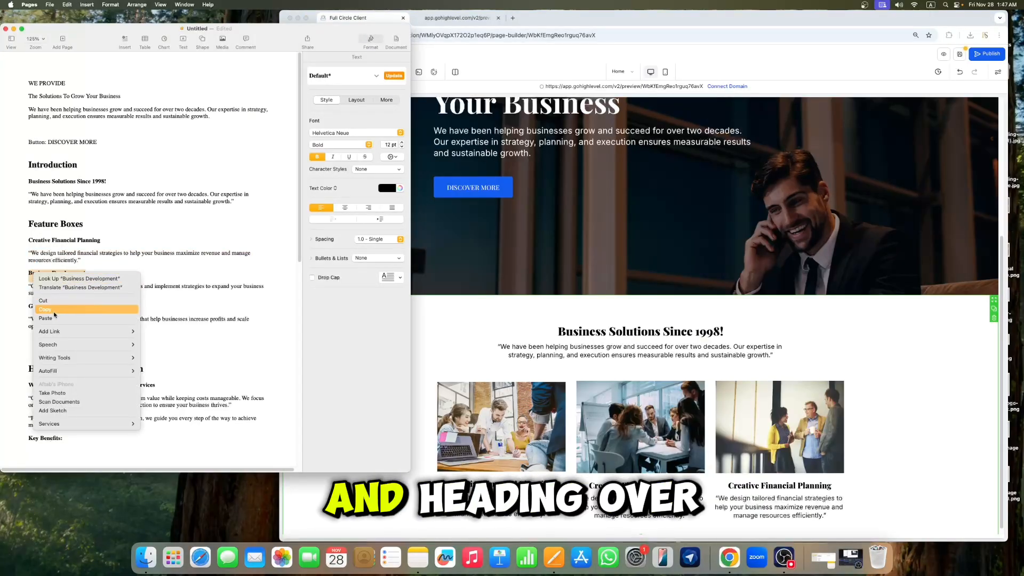
left_click(53, 309)
left_click(634, 496)
left_click(643, 485)
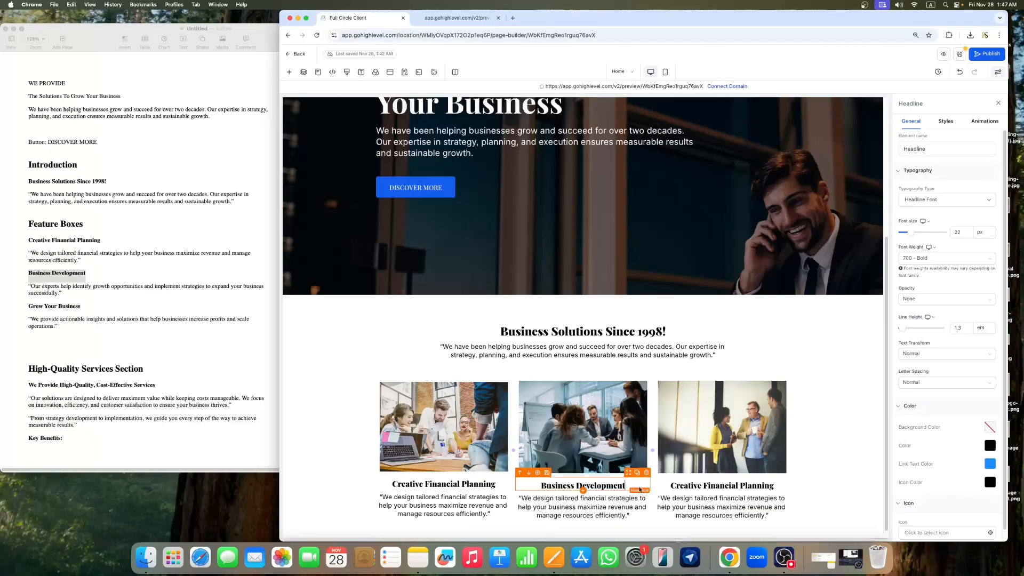
Step: Copy the Business Development description from the document and paste it into the middle feature box paragraph
left_click(106, 305)
left_click_drag(62, 295, 30, 284)
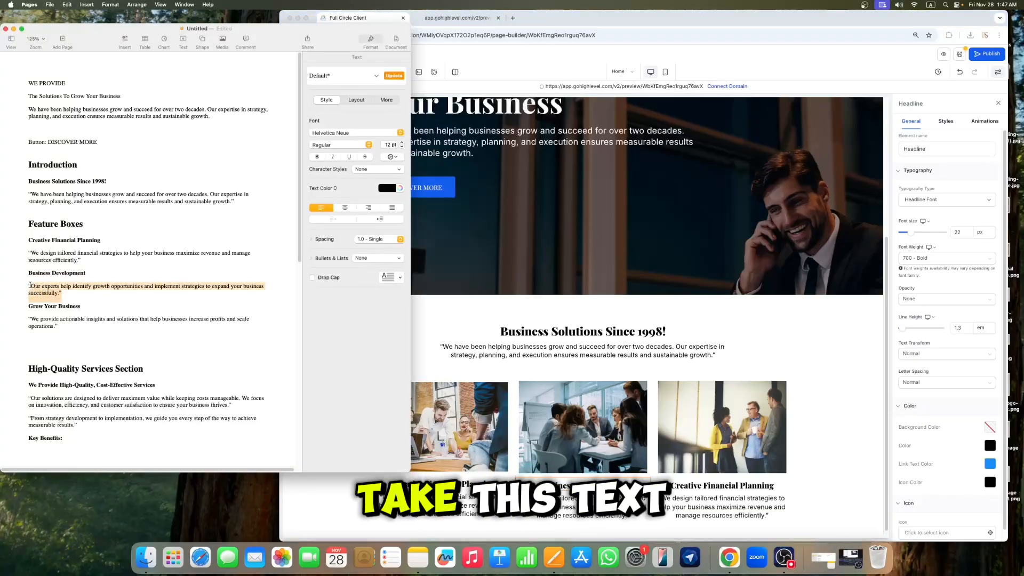
left_click(591, 506)
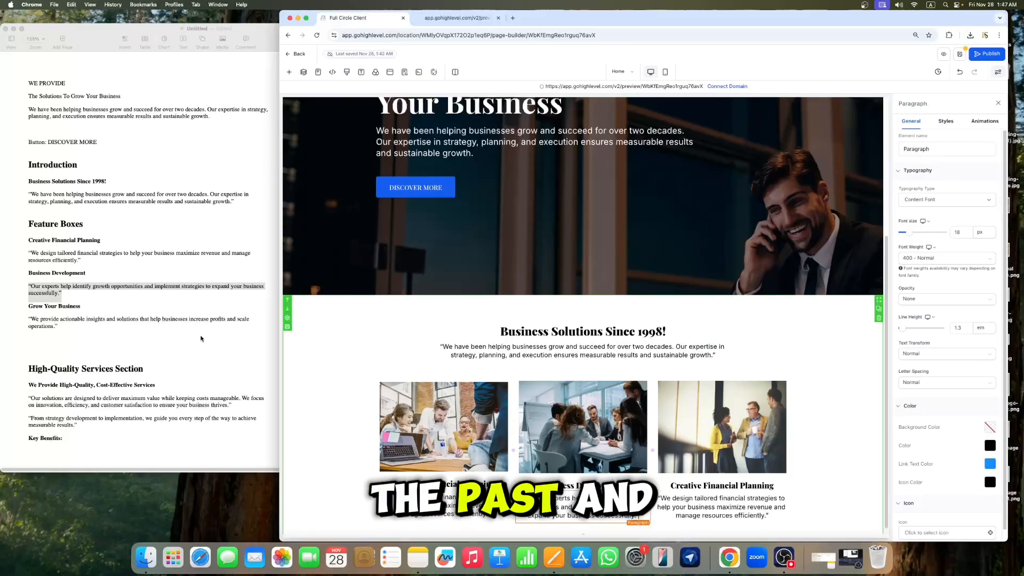
Step: Copy the Grow Your Business heading from the document and paste it into the third feature box headline
left_click(59, 307)
double_click(58, 307)
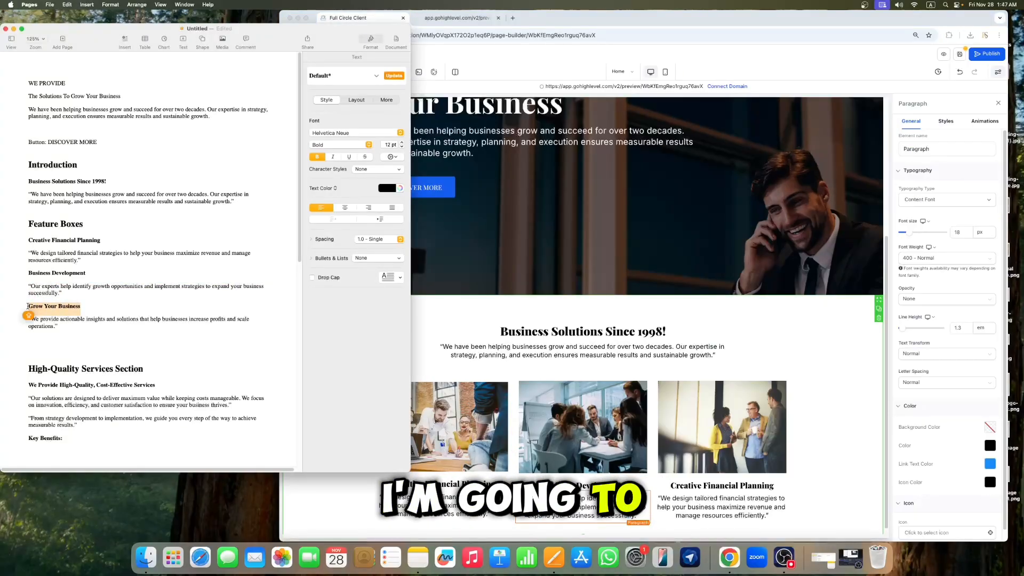
left_click(754, 483)
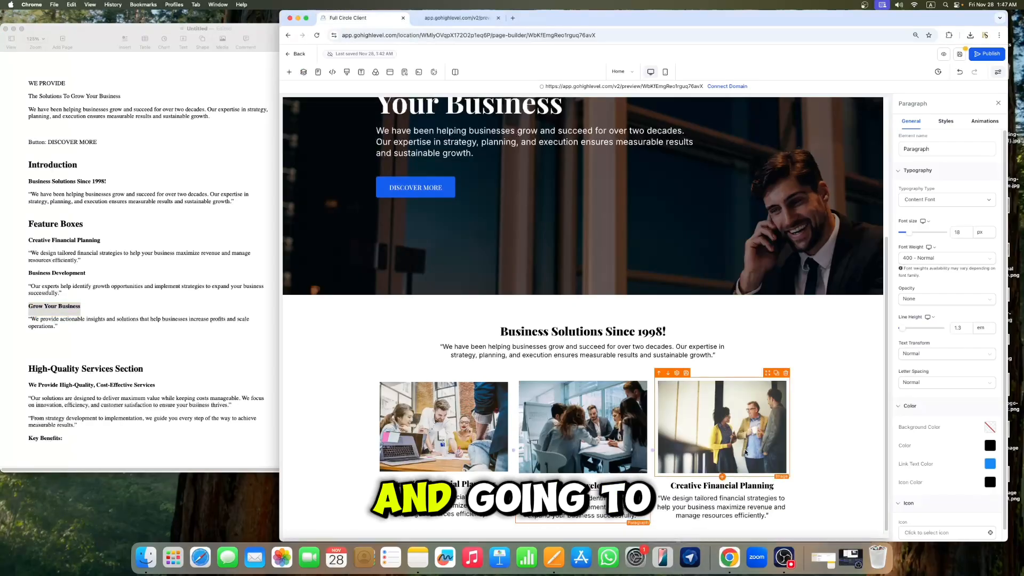
triple_click(754, 483)
key("super+v")
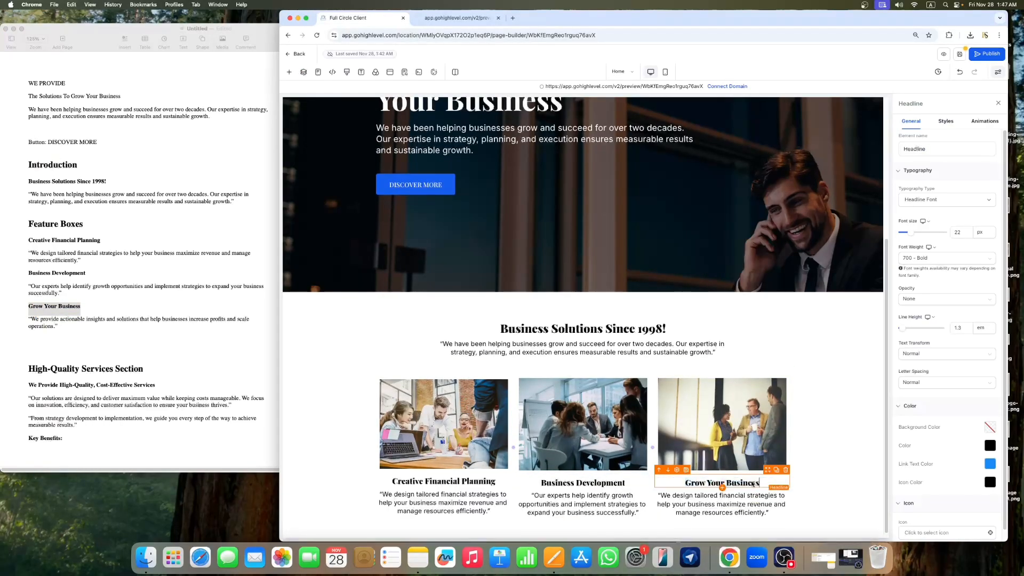
Step: Copy the Grow Your Business description from the document and paste it into the third feature box paragraph
left_click(119, 338)
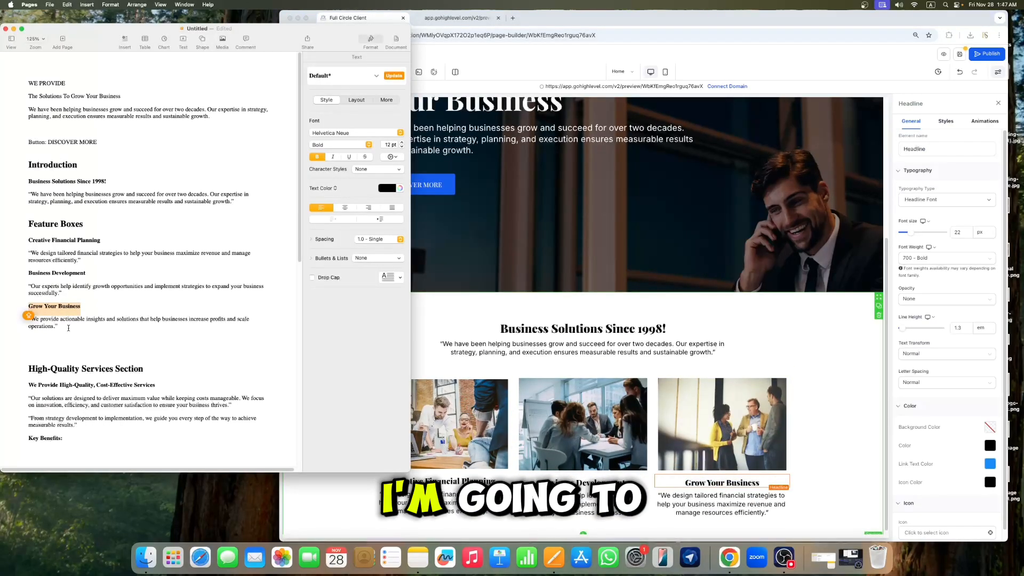
left_click_drag(119, 338, 29, 321)
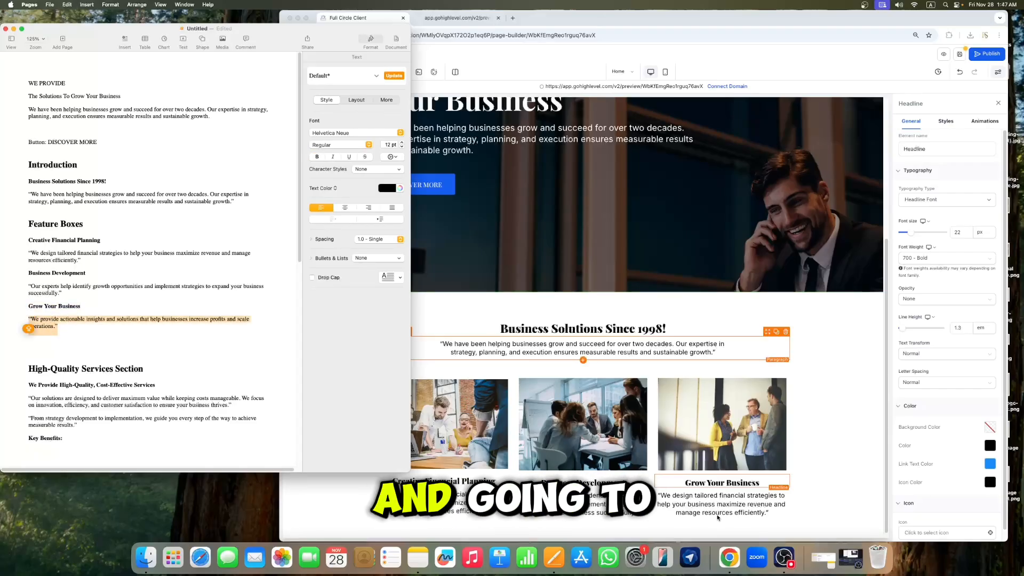
left_click(716, 506)
key("super+a")
key("super+v")
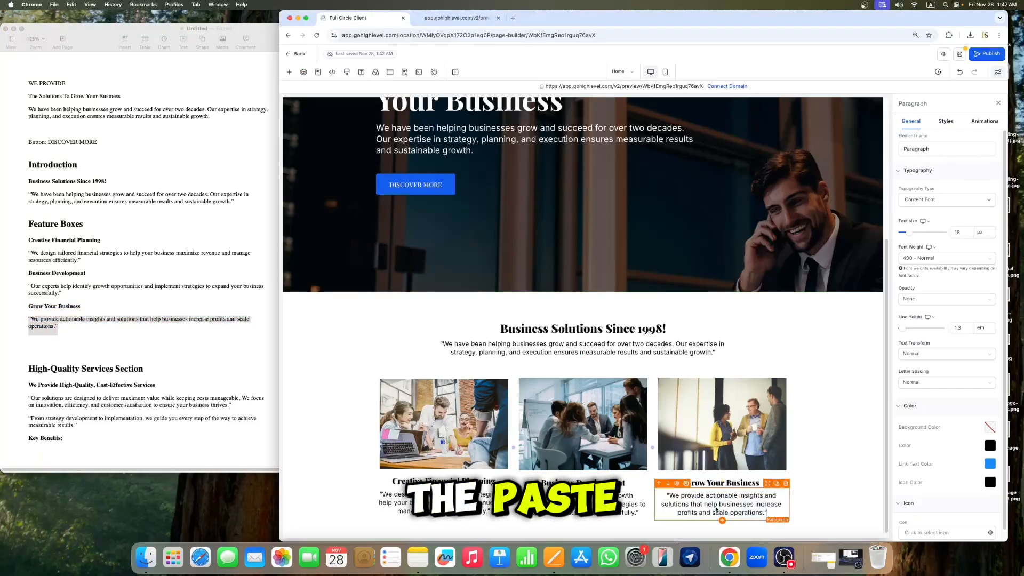
left_click(999, 105)
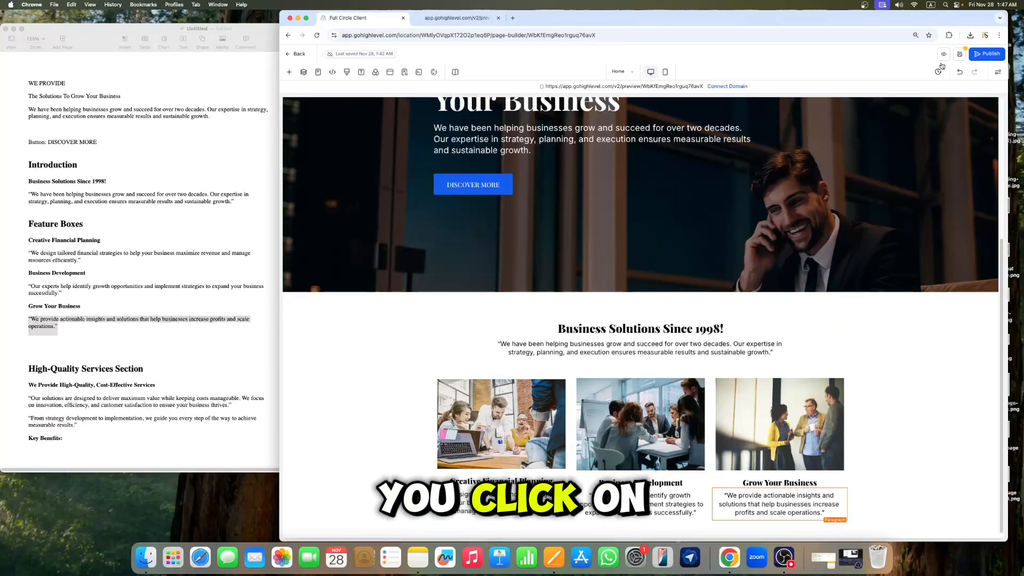
Step: Save the page and review the published preview in a new tab
left_click(959, 54)
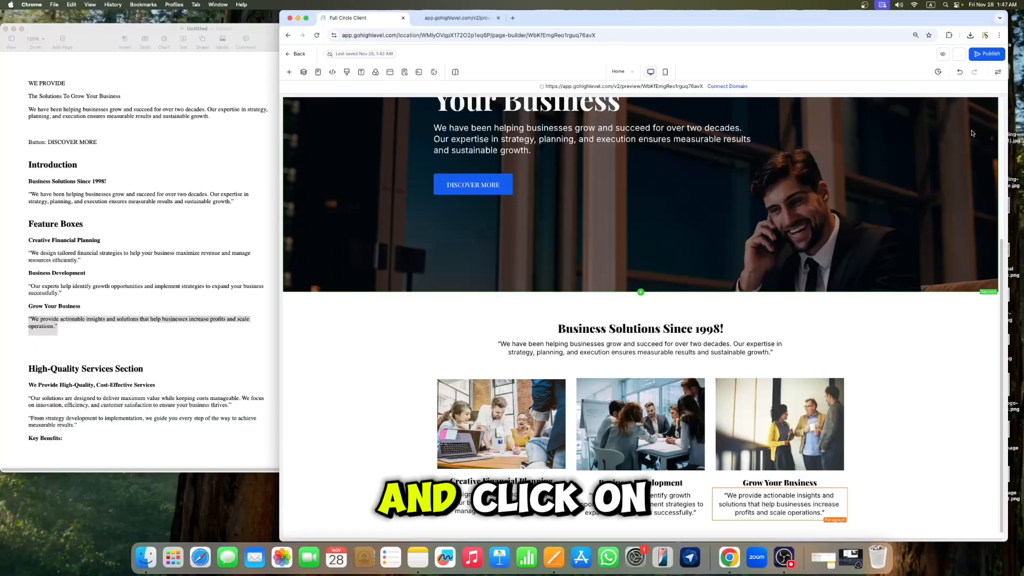
left_click(945, 55)
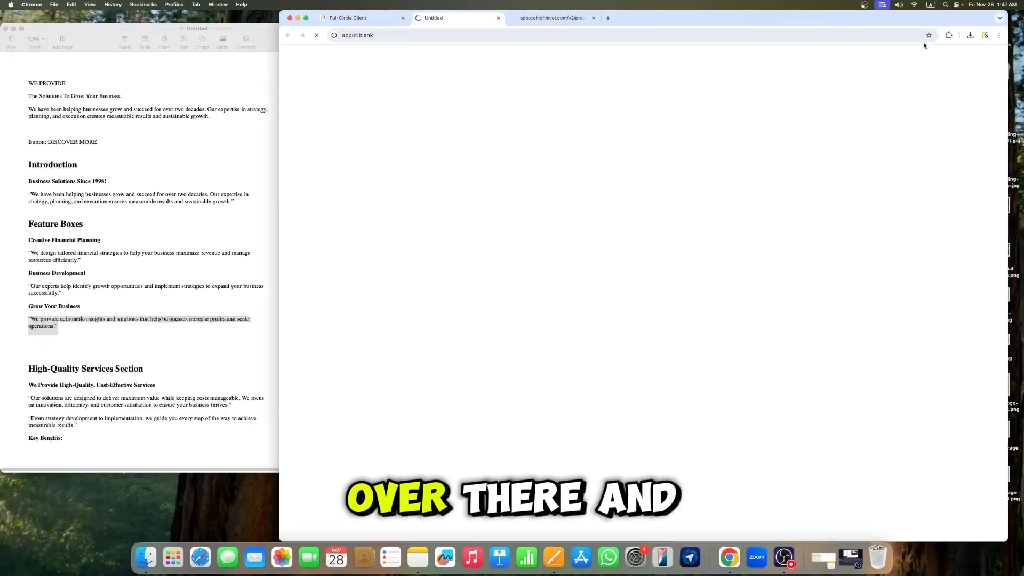
left_click(359, 19)
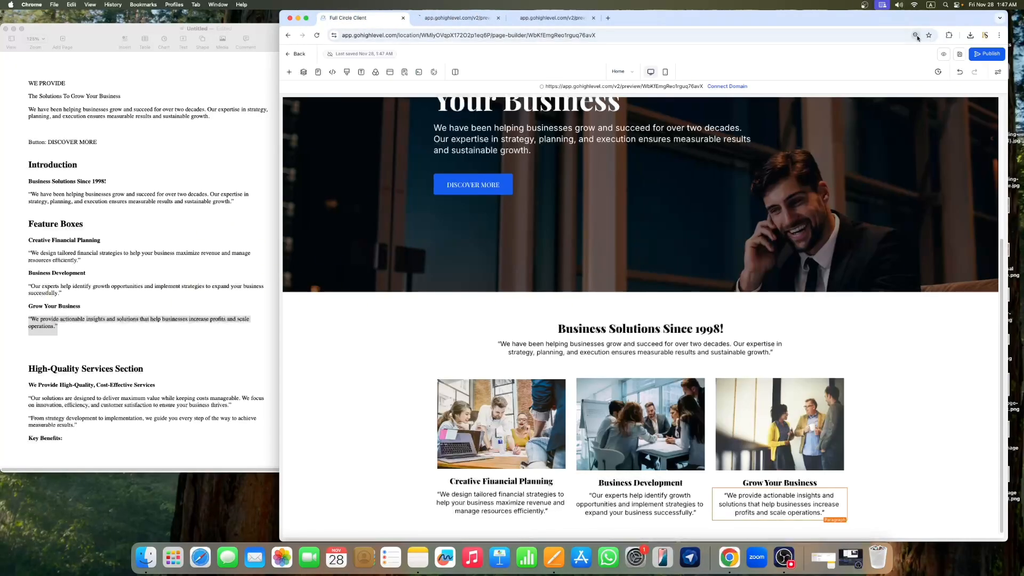
left_click(472, 19)
scroll(804, 230, "down", 3)
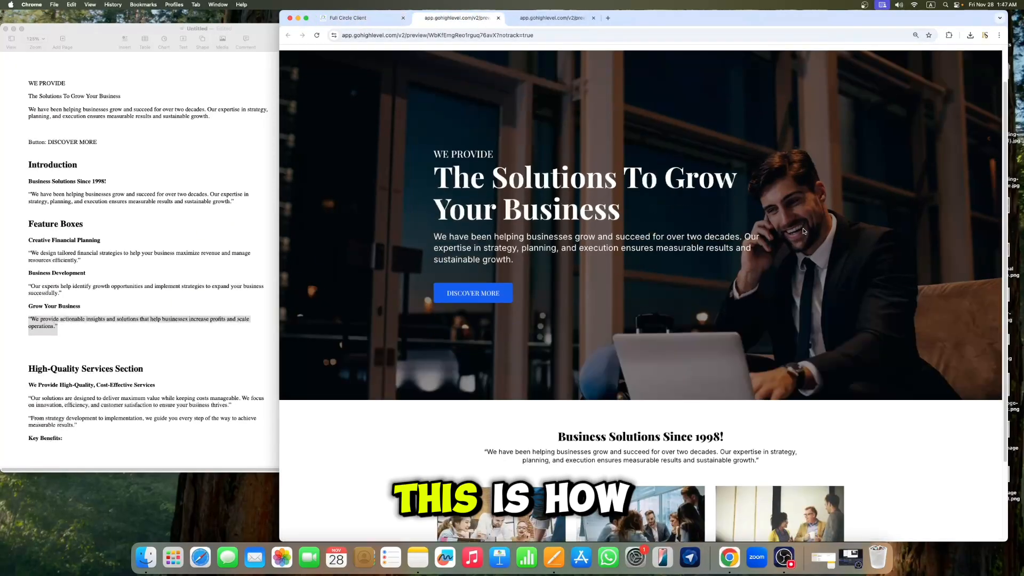
scroll(880, 260, "up", 3)
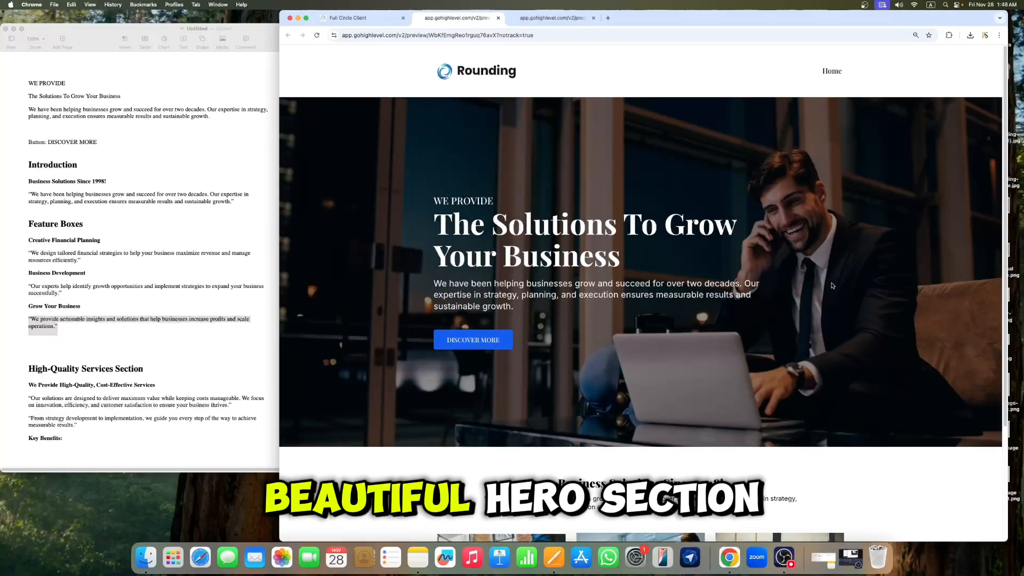
scroll(832, 285, "down", 3)
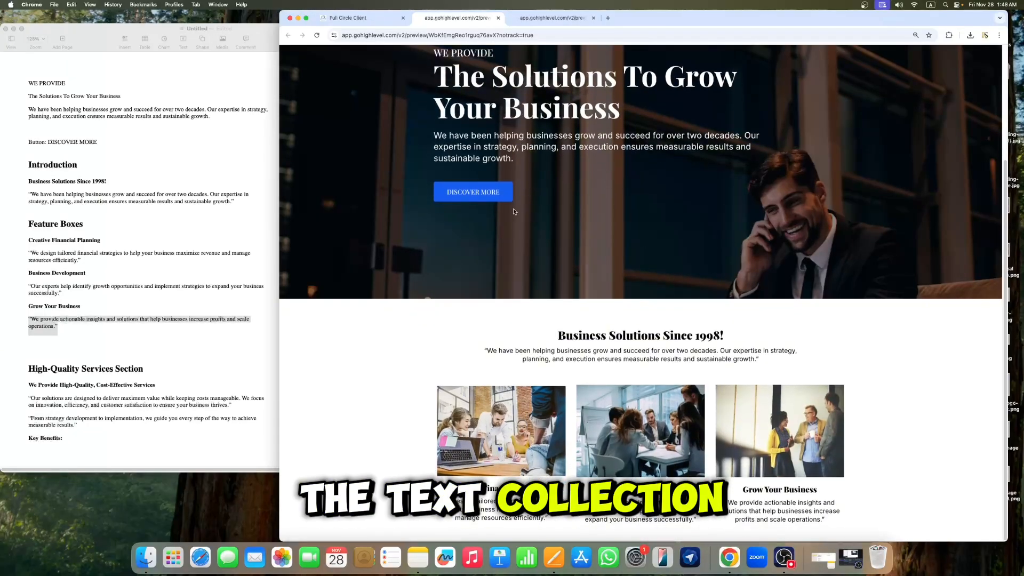
scroll(513, 211, "up", 3)
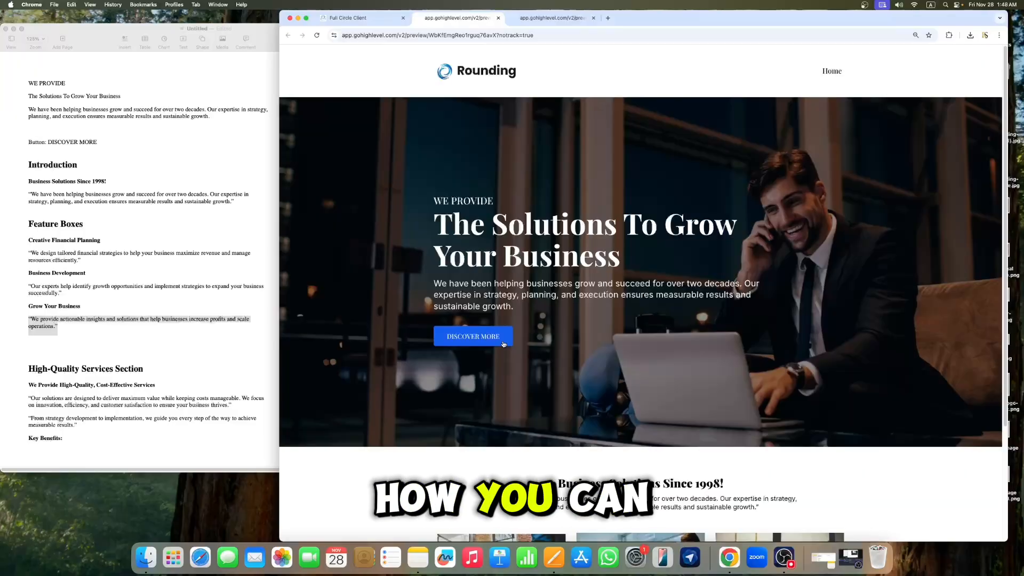
scroll(834, 302, "down", 3)
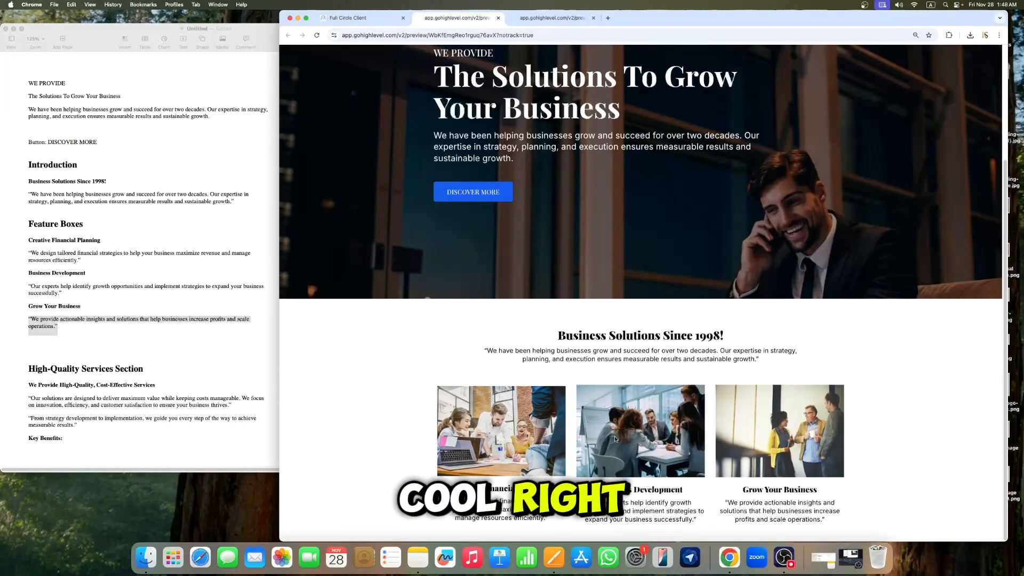
left_click(362, 18)
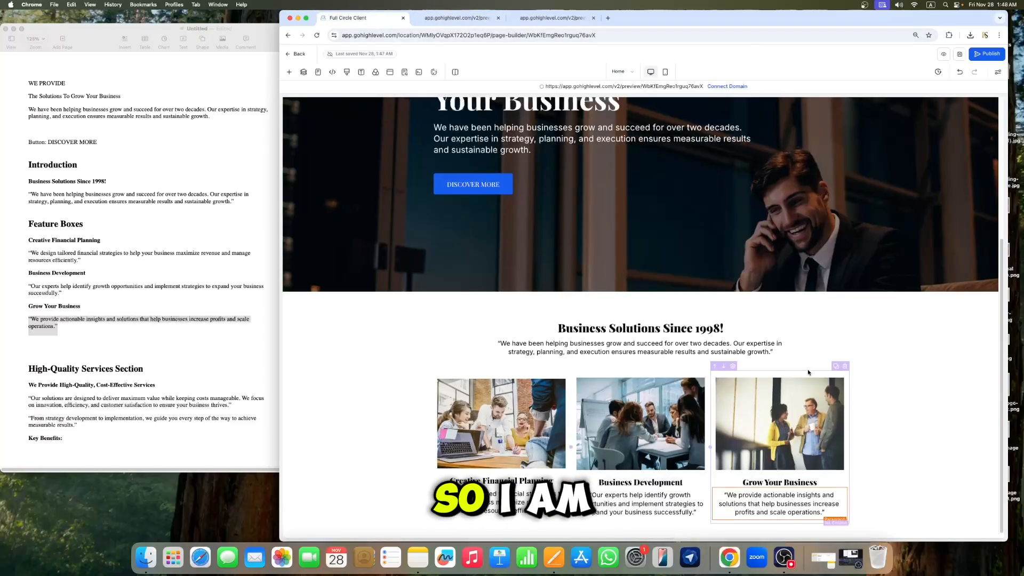
Step: Review the page layout in the builder in full screen
scroll(140, 331, "down", 2)
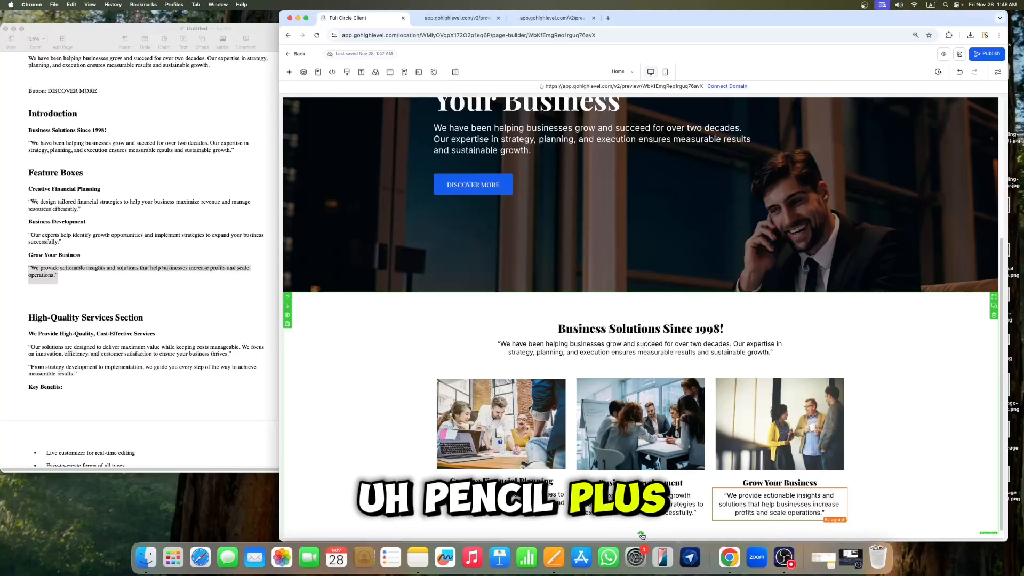
left_click(307, 19)
scroll(677, 219, "up", 3)
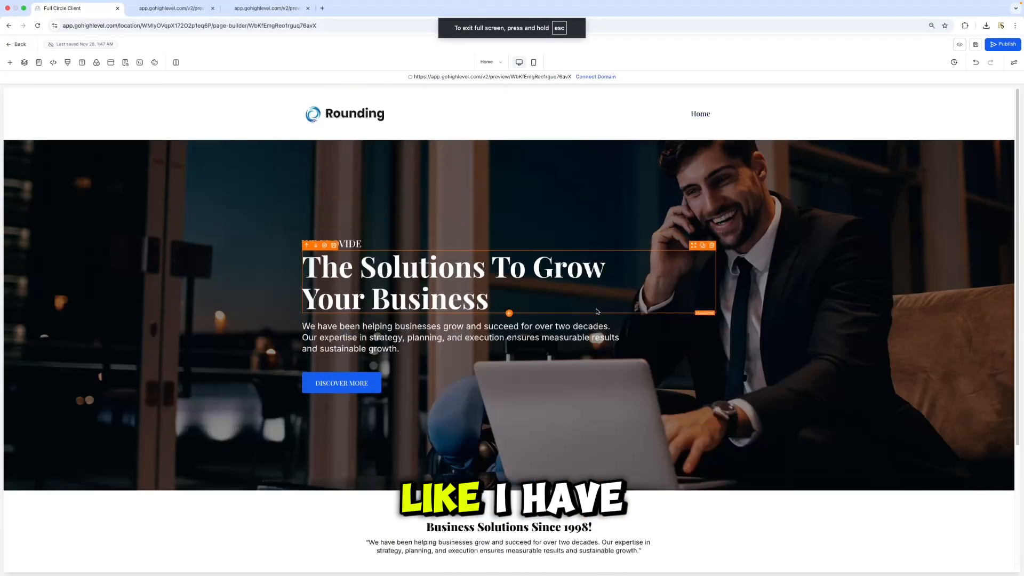
scroll(656, 256, "down", 3)
scroll(642, 301, "up", 3)
scroll(642, 300, "down", 2)
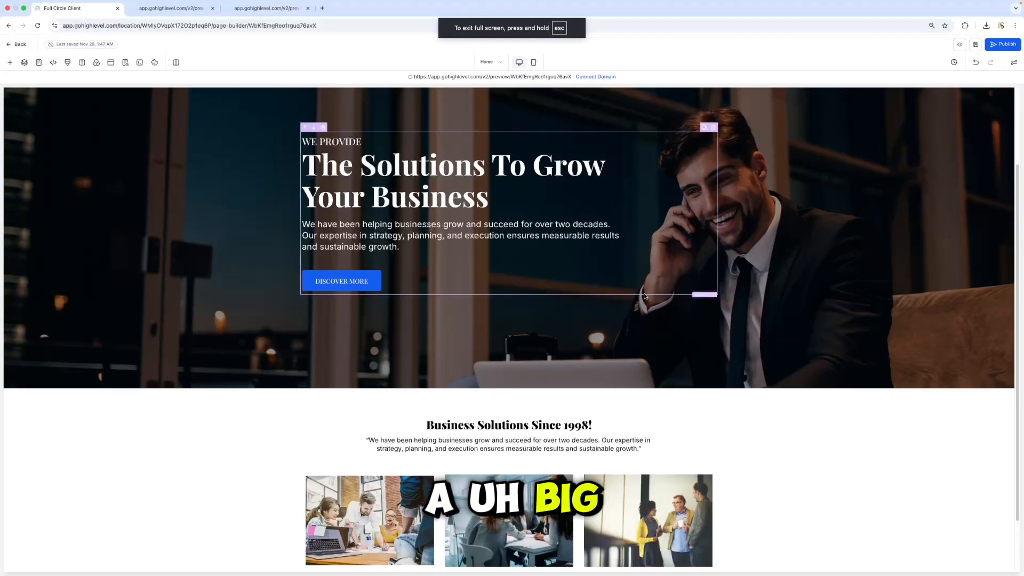
scroll(646, 299, "up", 2)
scroll(651, 297, "down", 3)
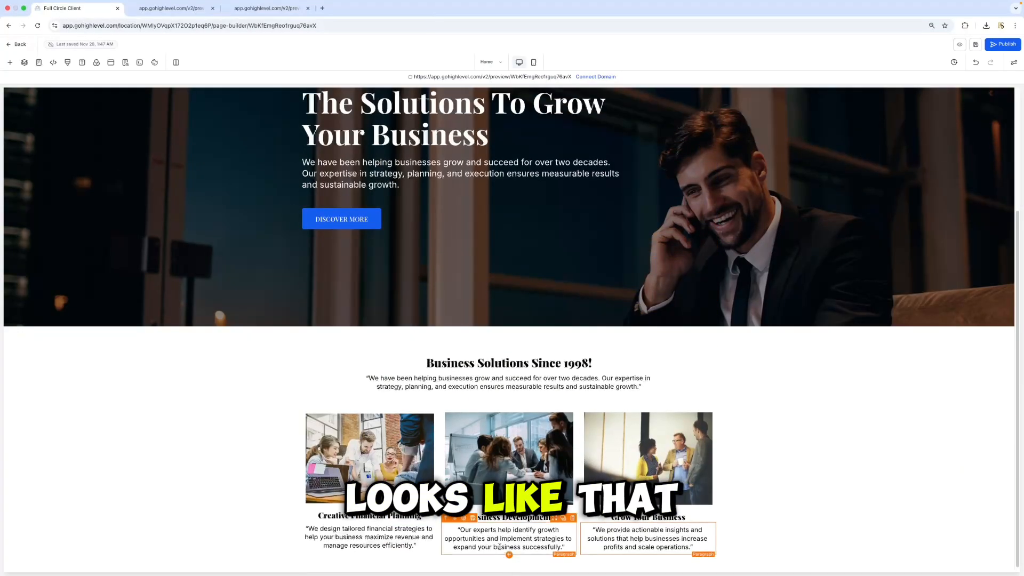
left_click(24, 8)
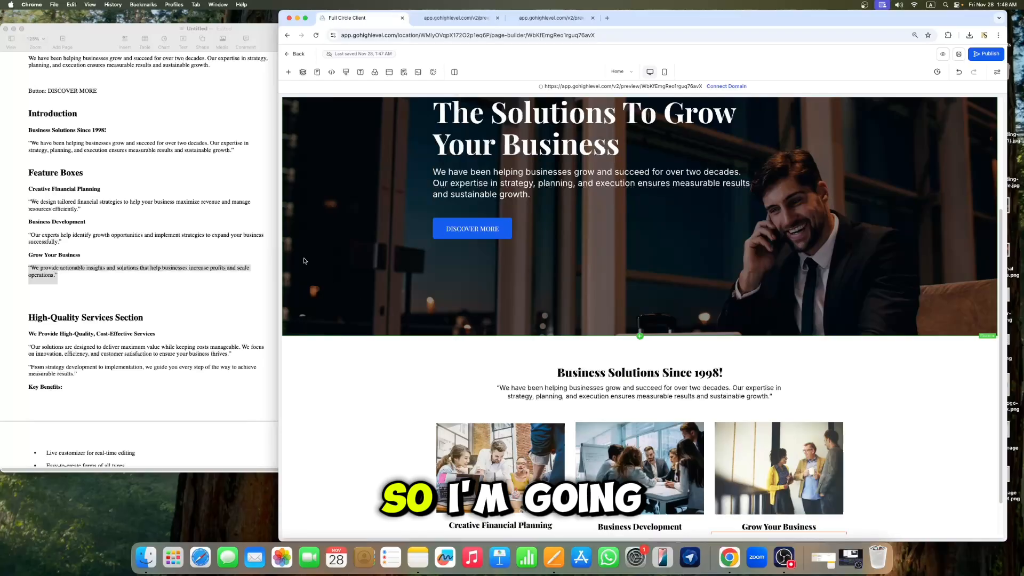
Step: Add a new section below the feature boxes containing a two-column row
left_click(288, 73)
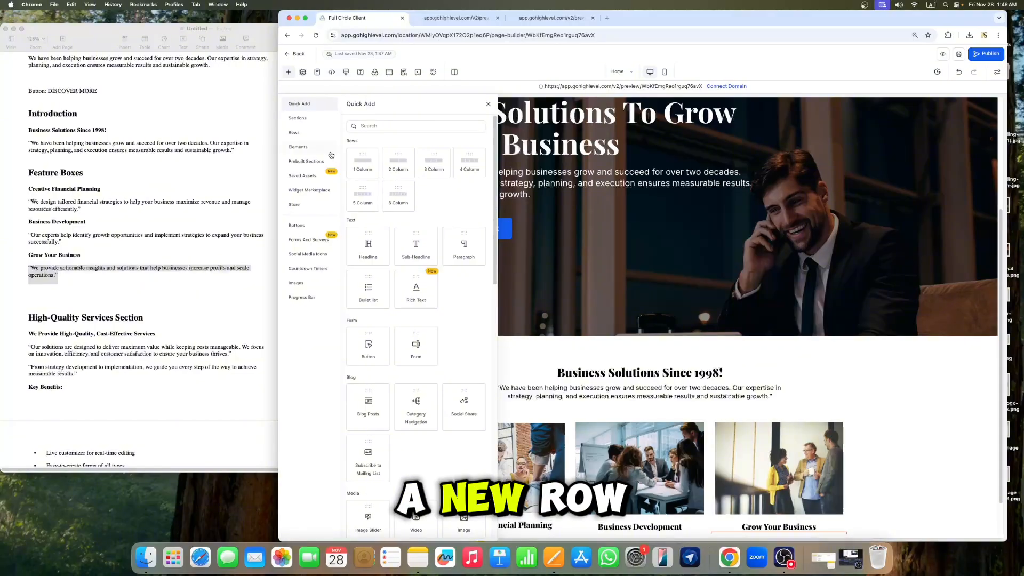
left_click_drag(360, 161, 648, 530)
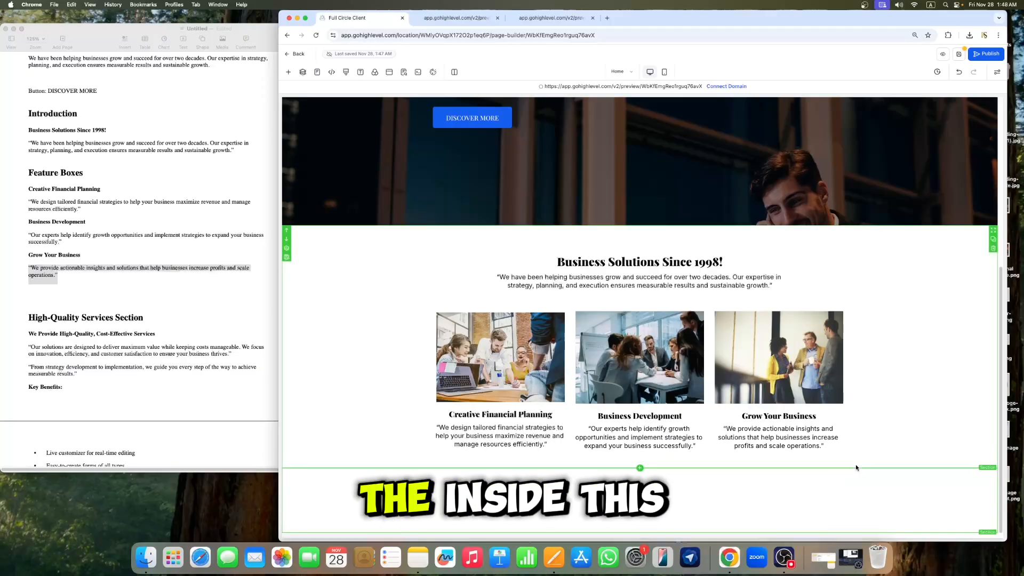
left_click(640, 502)
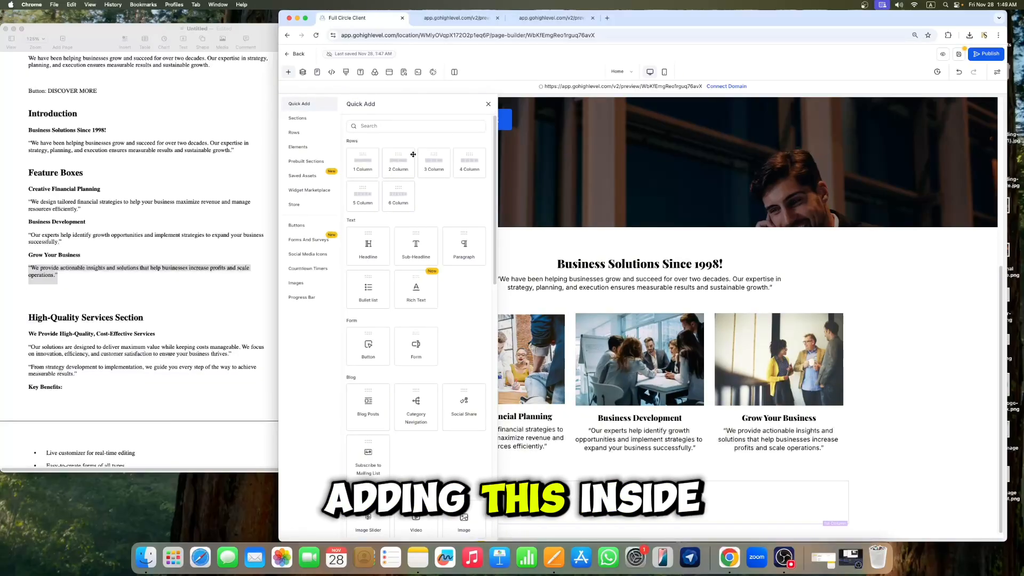
left_click(488, 104)
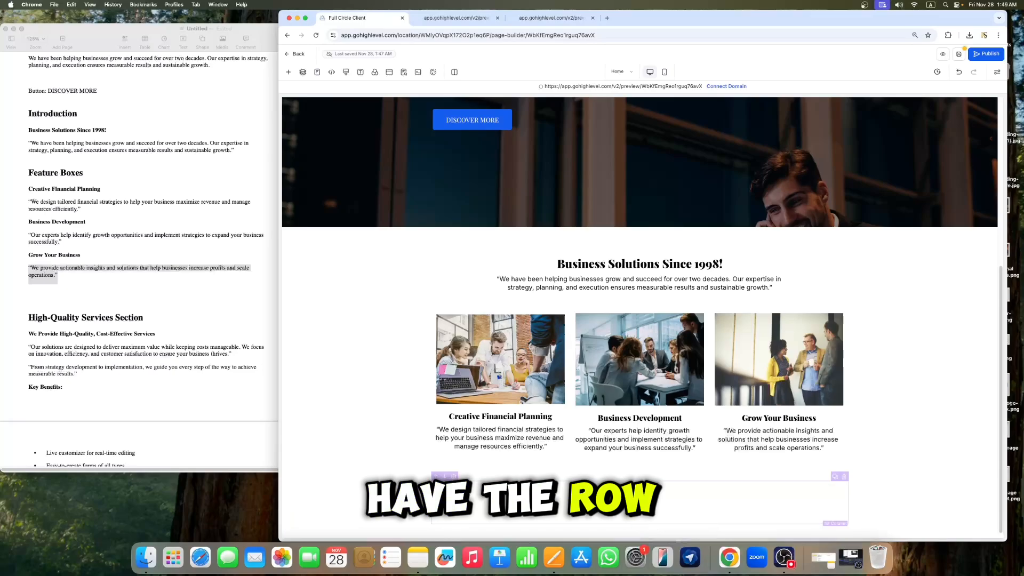
left_click(288, 72)
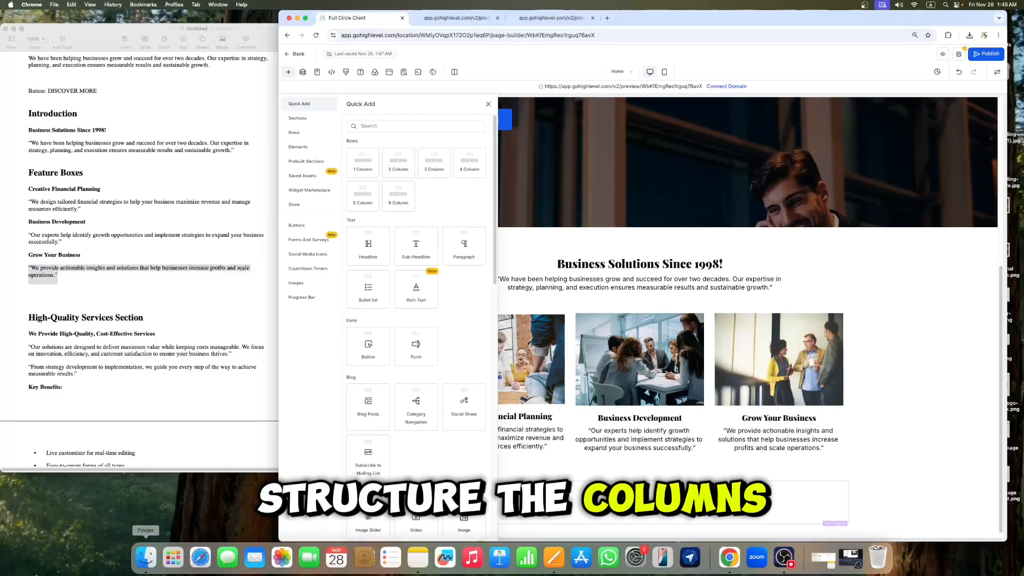
left_click_drag(400, 169, 694, 498)
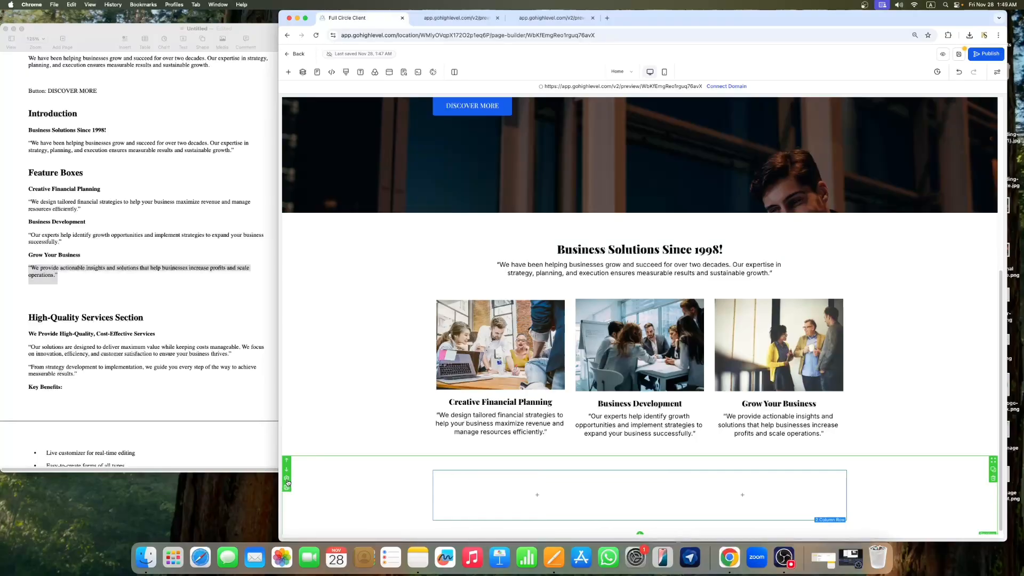
Step: Set the new section's background colour to Smoke
left_click(287, 482)
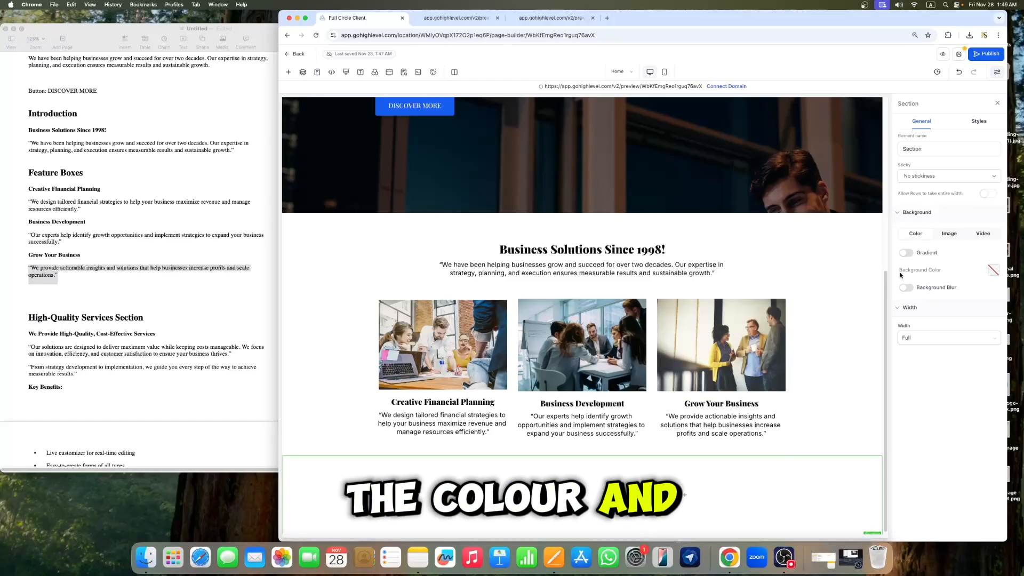
left_click(993, 270)
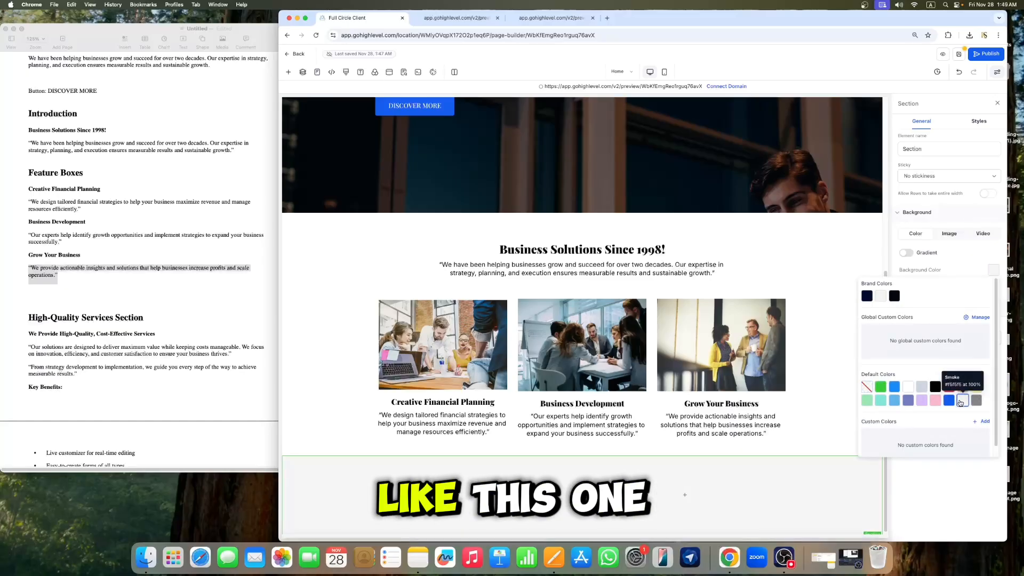
left_click(961, 400)
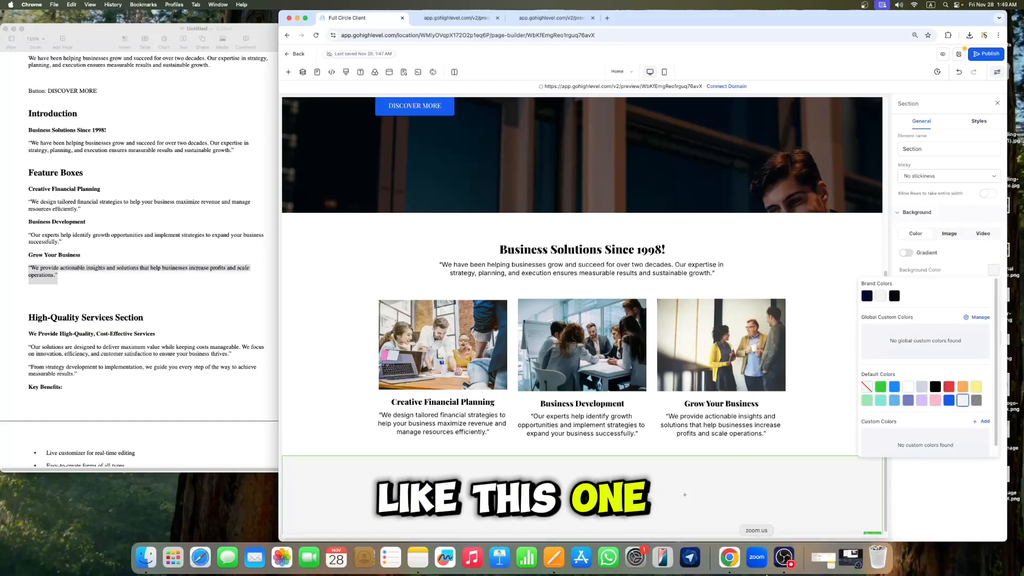
left_click(706, 283)
left_click(997, 104)
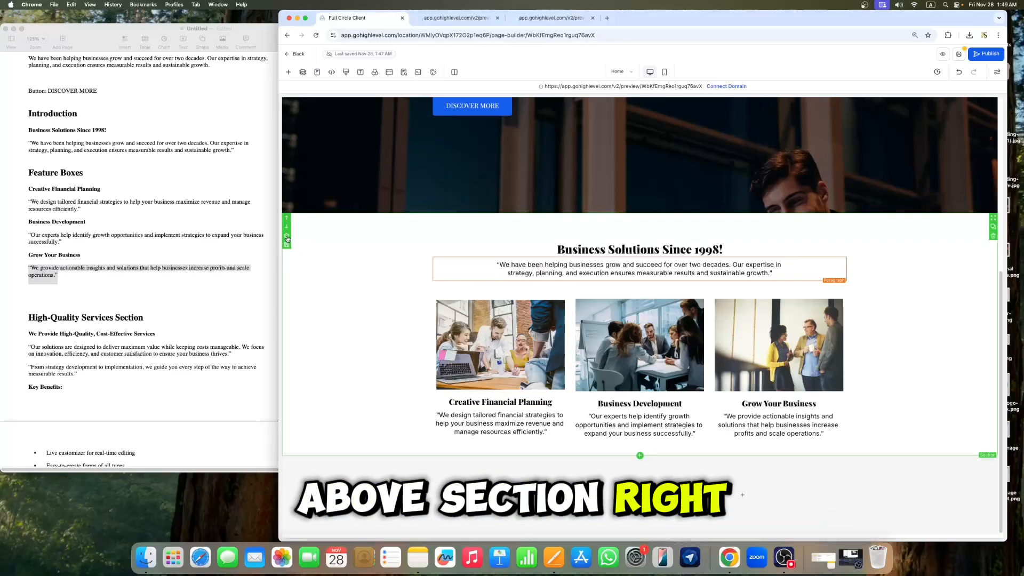
Step: Set the feature boxes section's bottom padding to 60 px
left_click(287, 238)
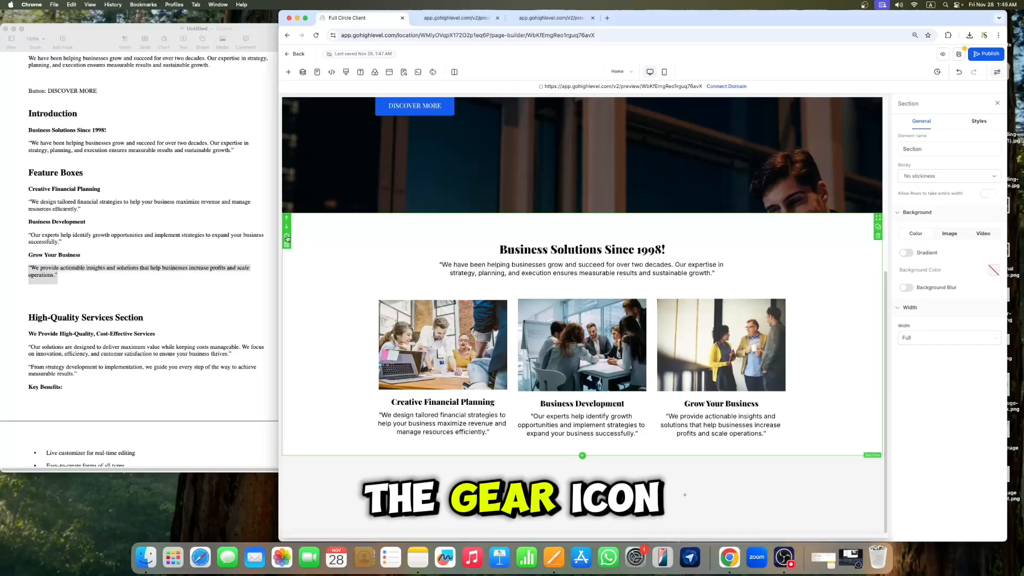
left_click(978, 122)
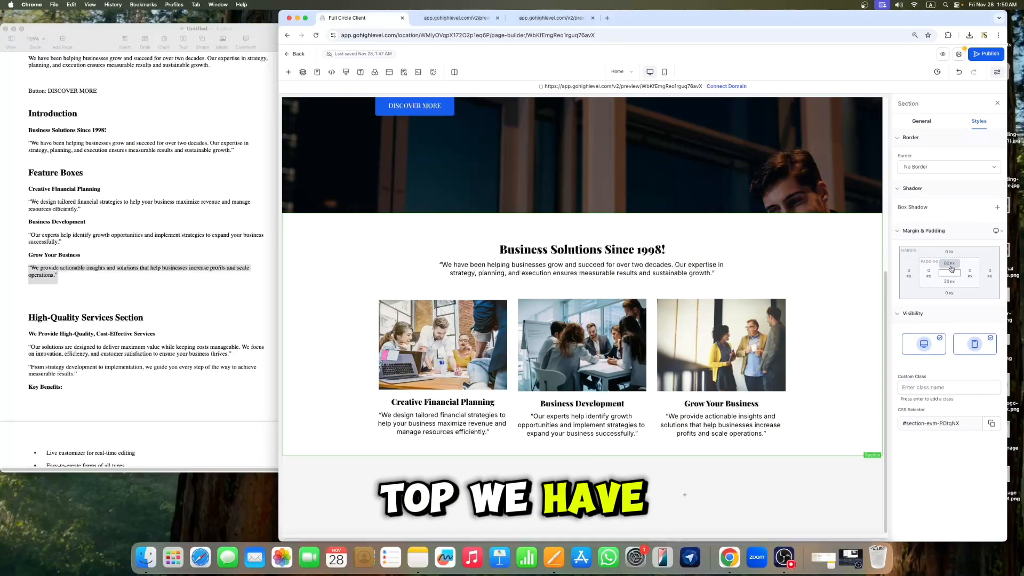
left_click(949, 282)
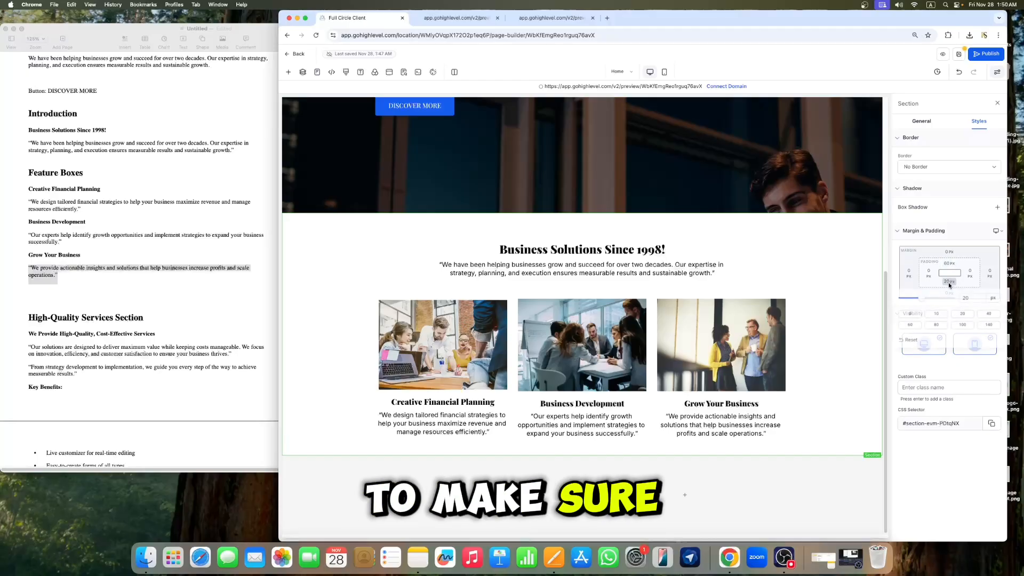
left_click(913, 329)
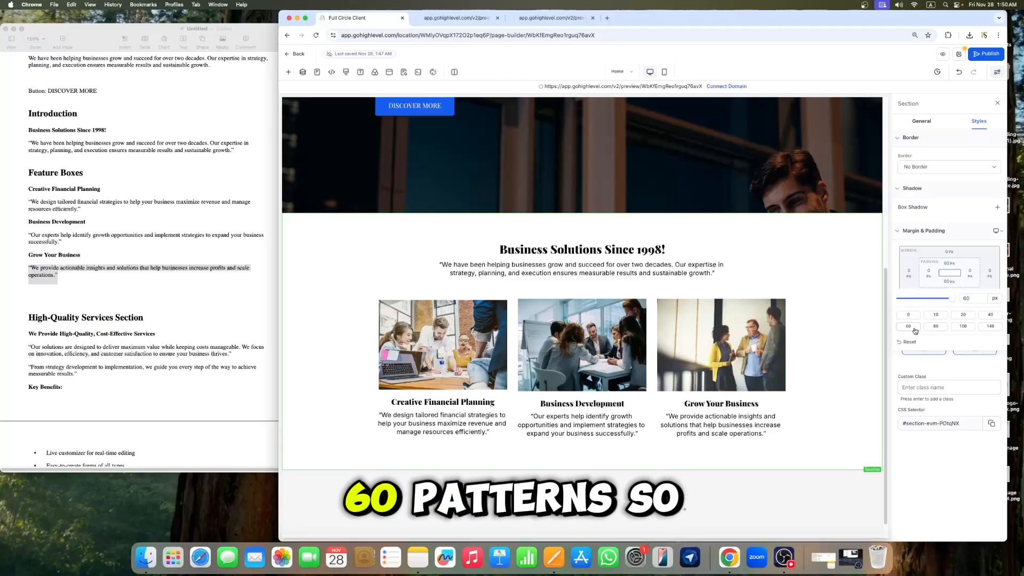
left_click(997, 105)
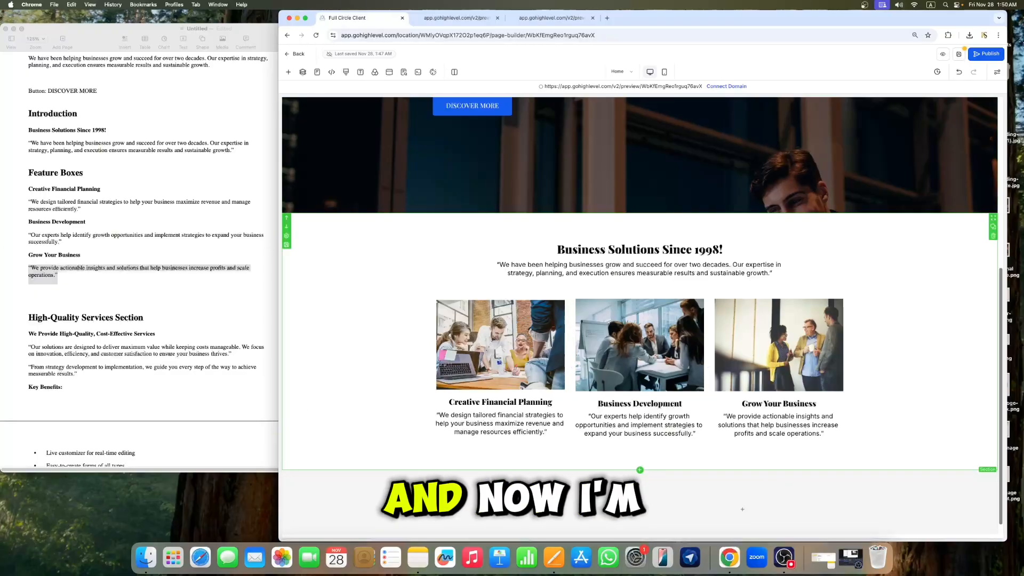
Step: Add an Image element to the new row's right column and upload 2150167188.jpg as its image
scroll(868, 230, "down", 1)
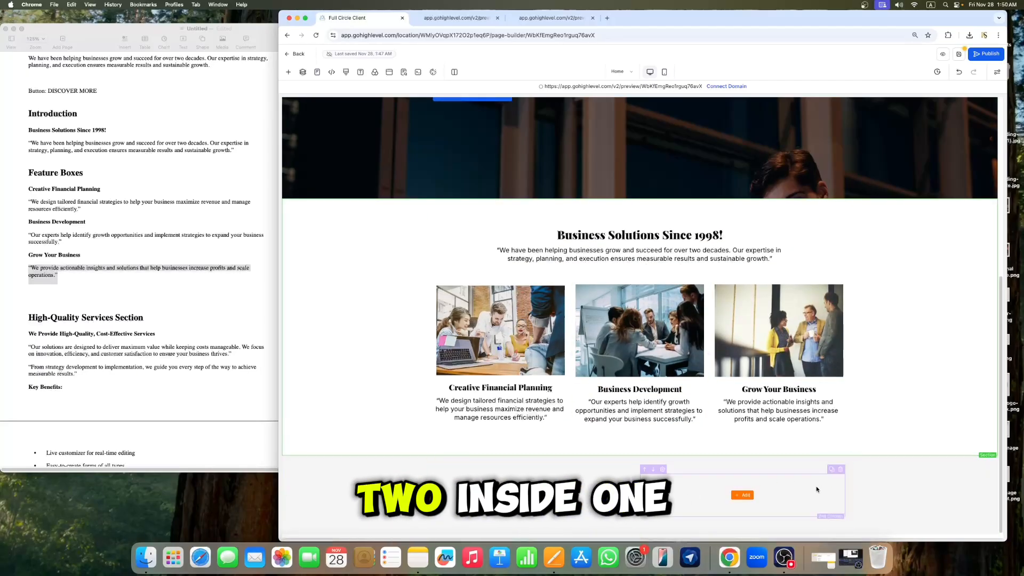
left_click(740, 497)
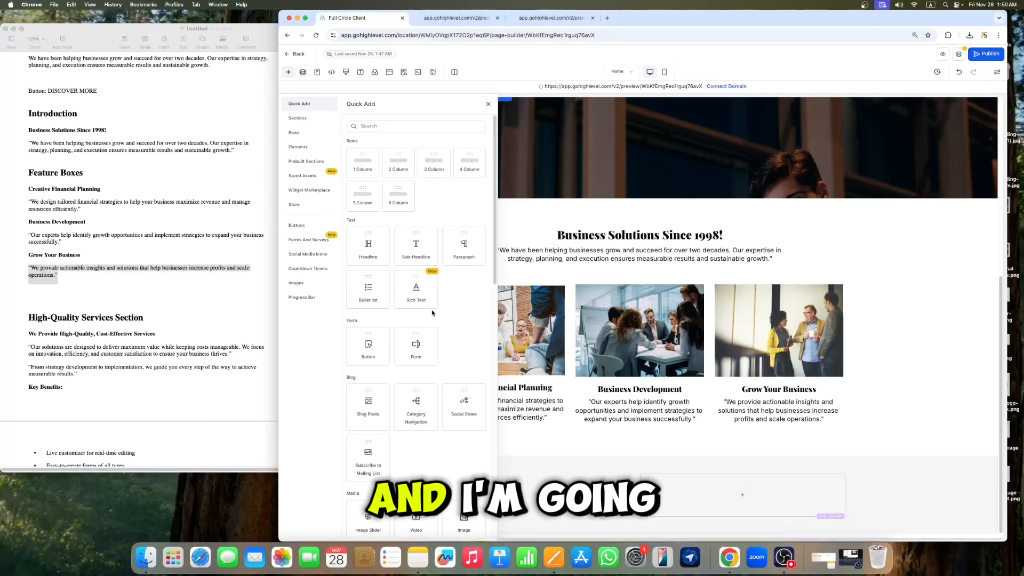
scroll(433, 316, "down", 3)
left_click(464, 395)
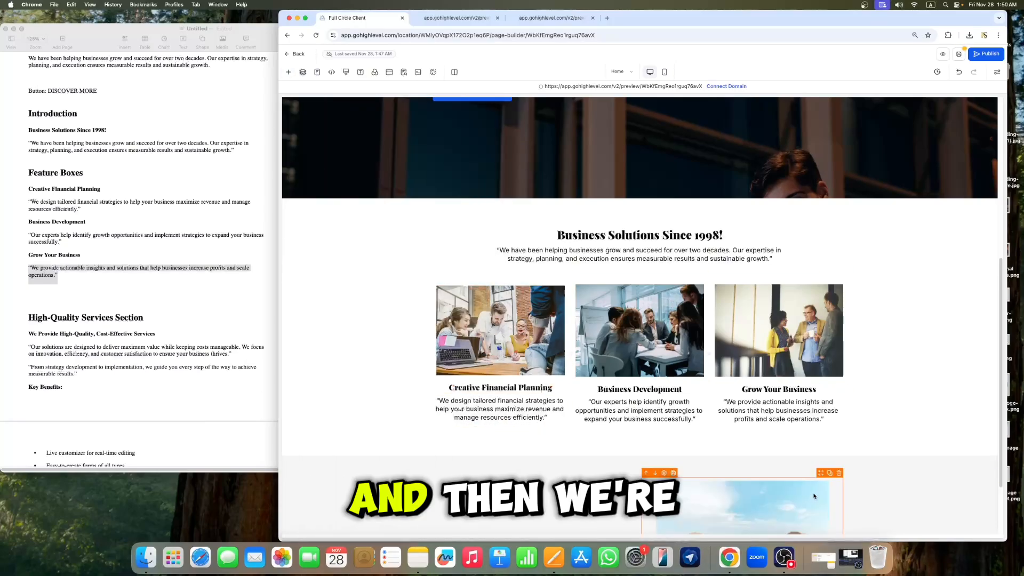
scroll(814, 496, "down", 2)
left_click(800, 469)
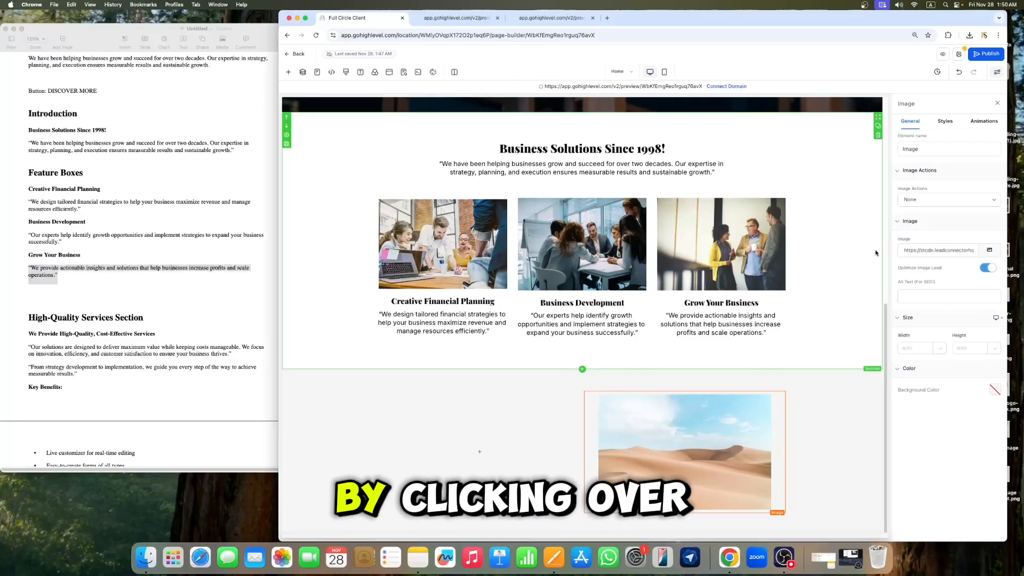
left_click(989, 250)
left_click(931, 99)
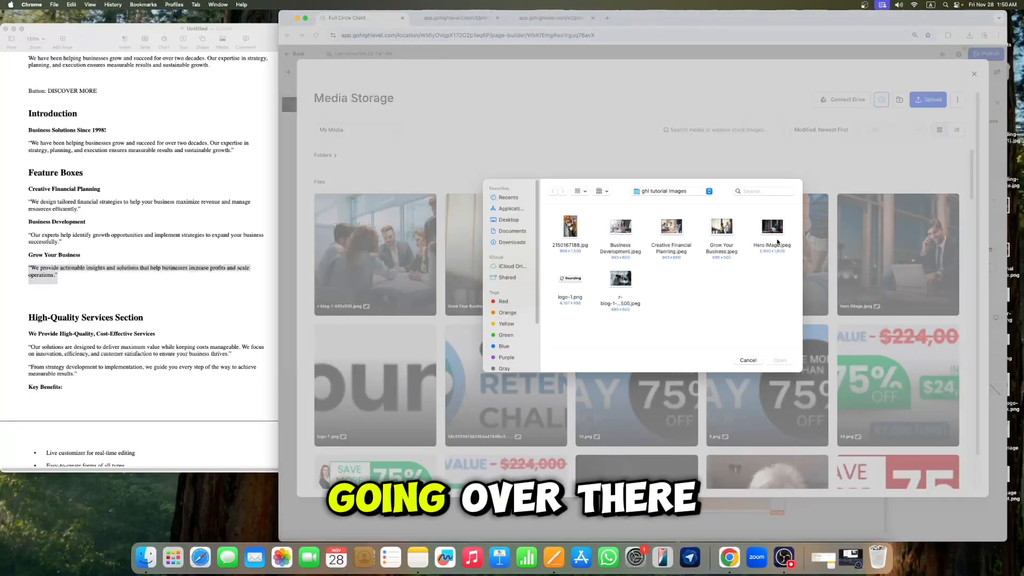
left_click(570, 230)
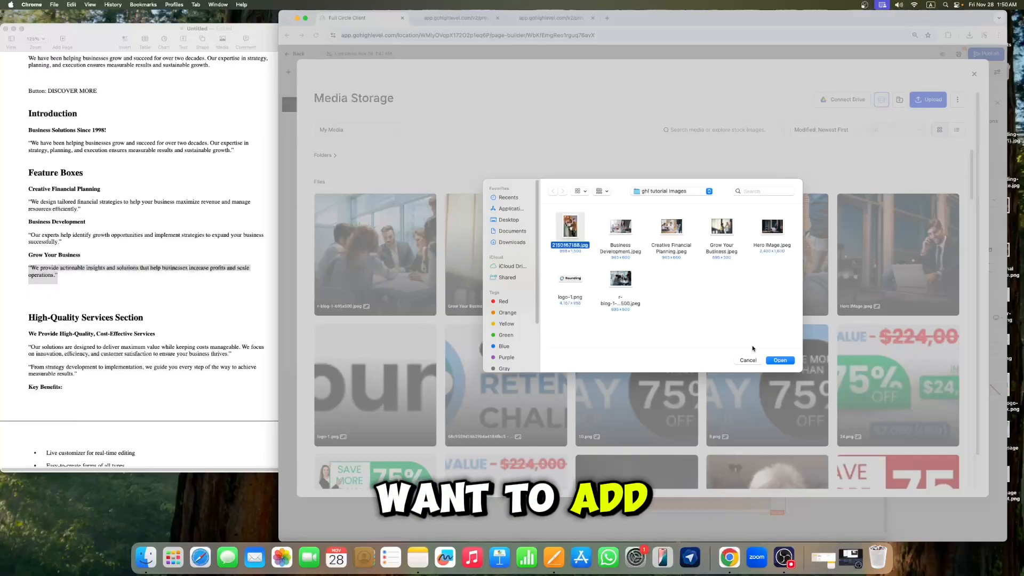
left_click(779, 361)
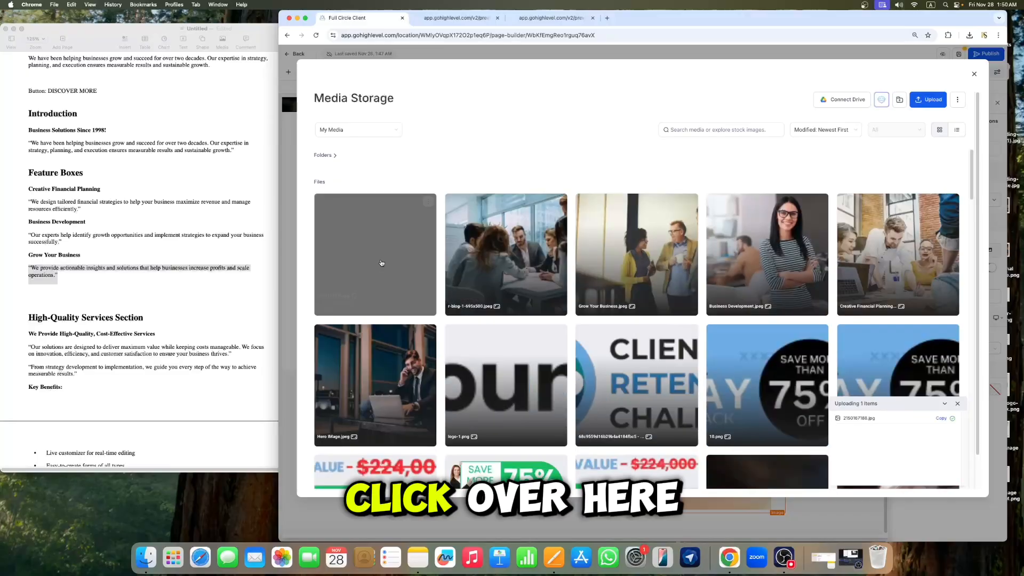
left_click(380, 263)
scroll(773, 299, "down", 3)
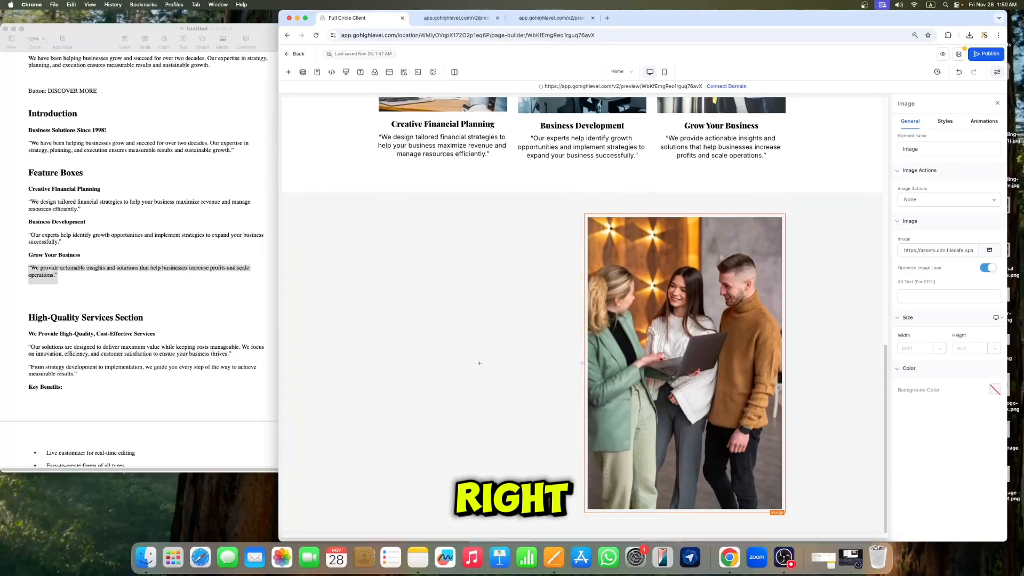
left_click(997, 105)
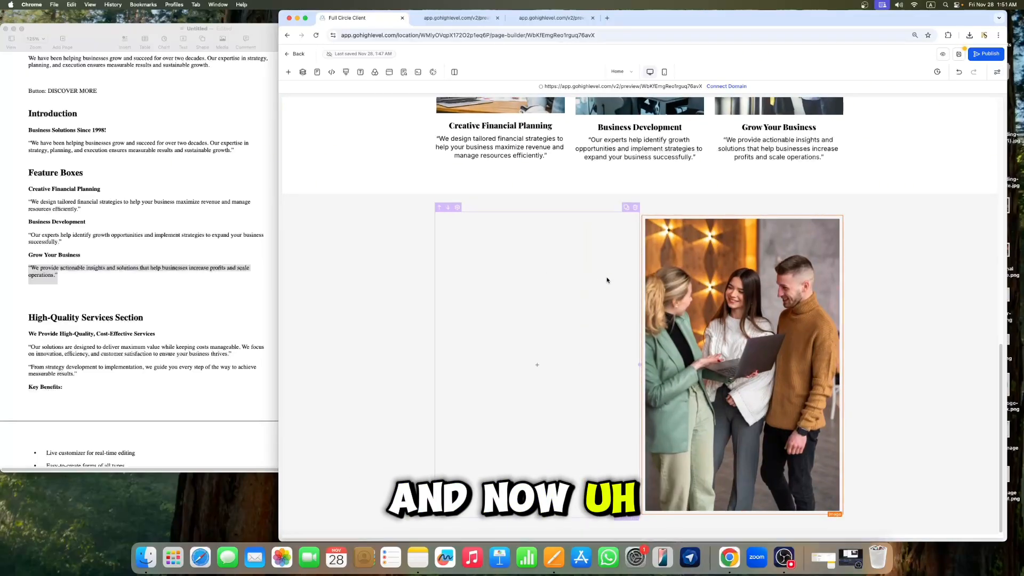
Step: Duplicate the "Business Solutions Since 1998!" headline and move the copy into the new row's left column
scroll(605, 279, "up", 5)
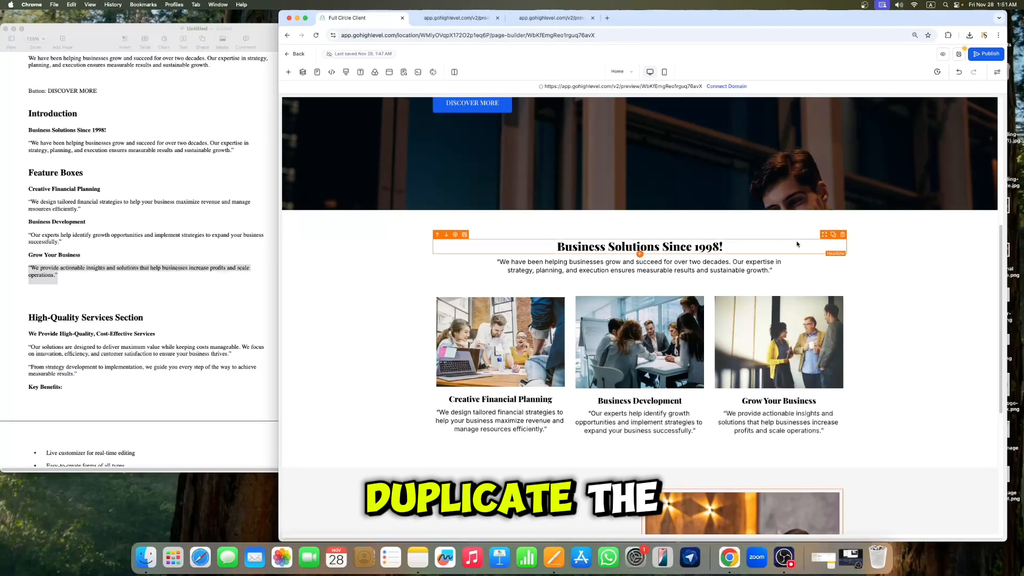
scroll(796, 241, "down", 3)
scroll(520, 484, "down", 3)
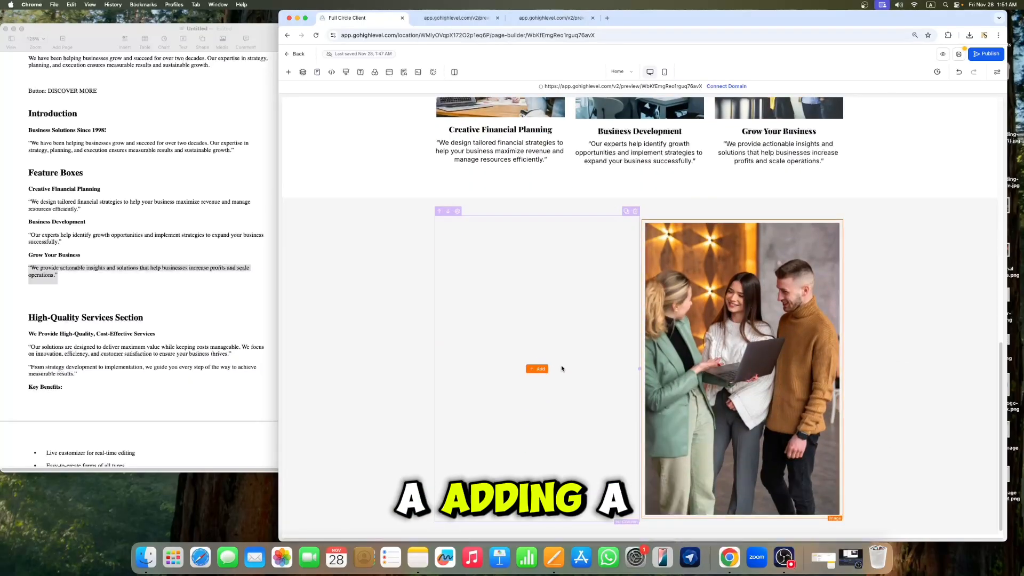
scroll(647, 345, "up", 4)
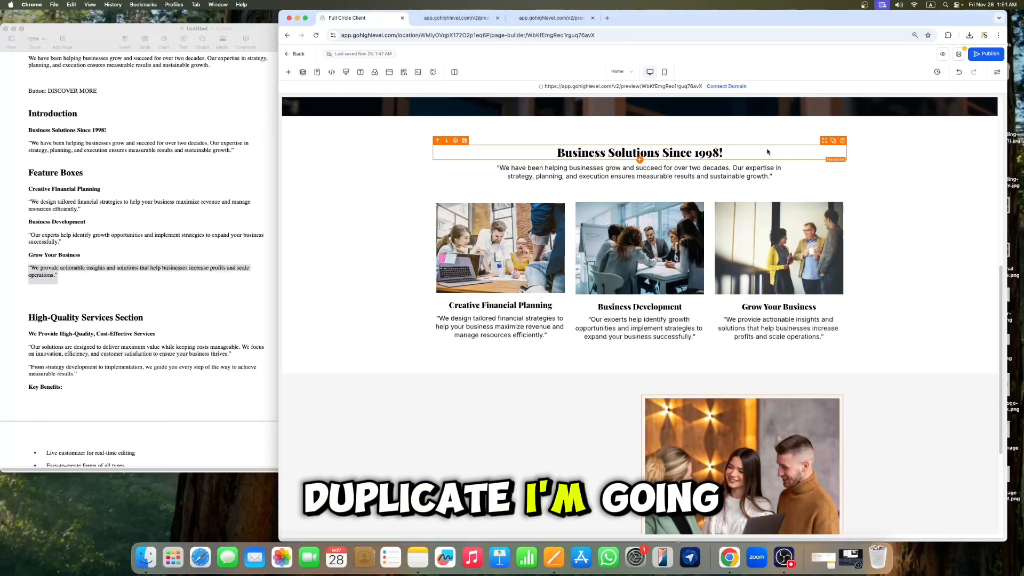
left_click(833, 141)
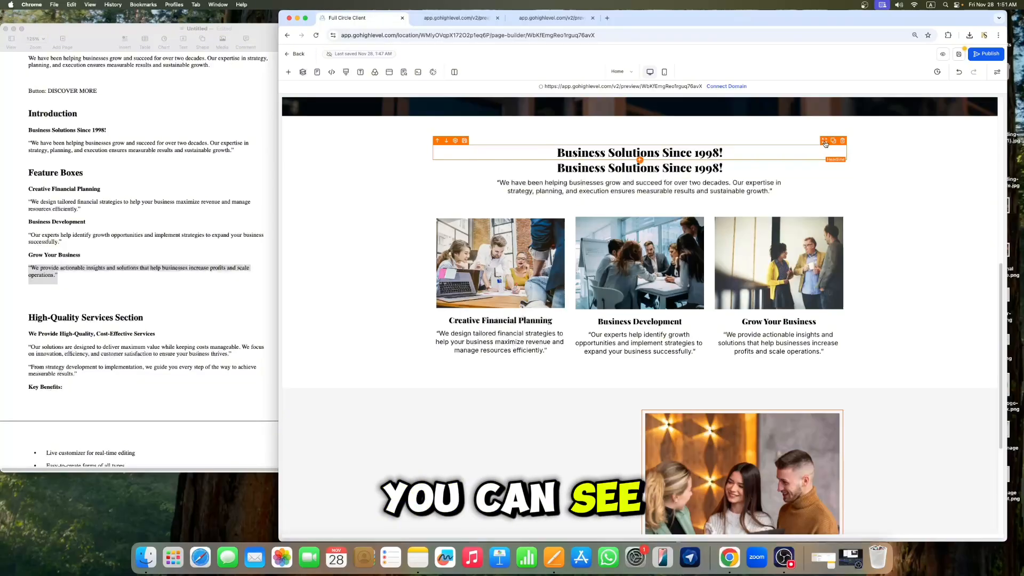
left_click_drag(825, 144, 533, 454)
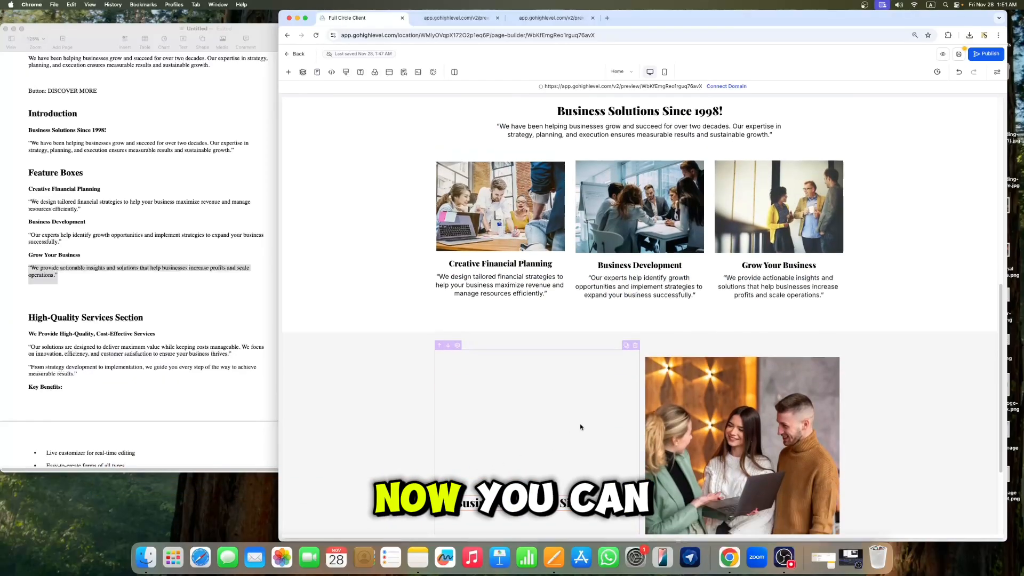
scroll(580, 425, "down", 3)
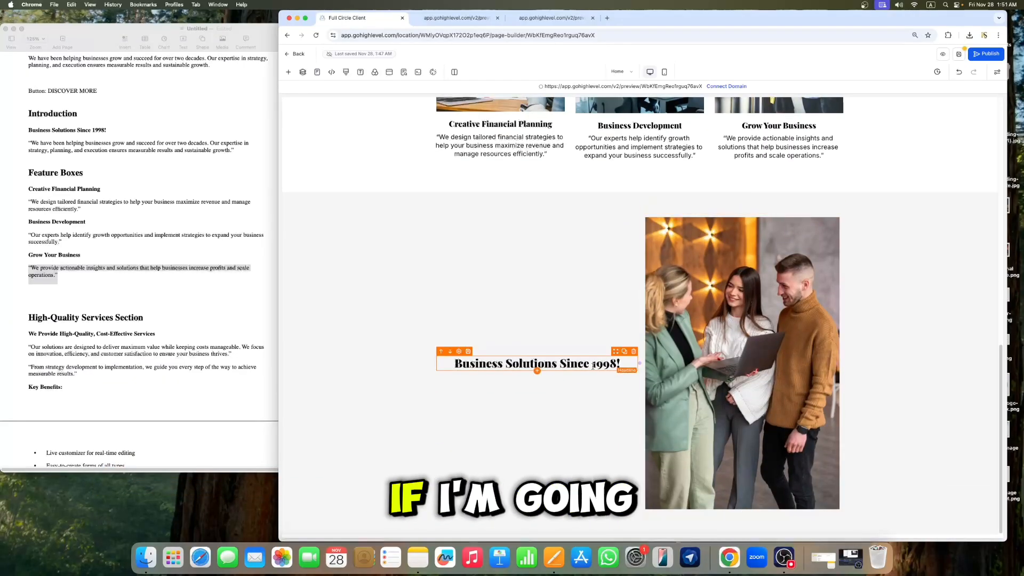
Step: Set the copied headline's text alignment to left
left_click(543, 366)
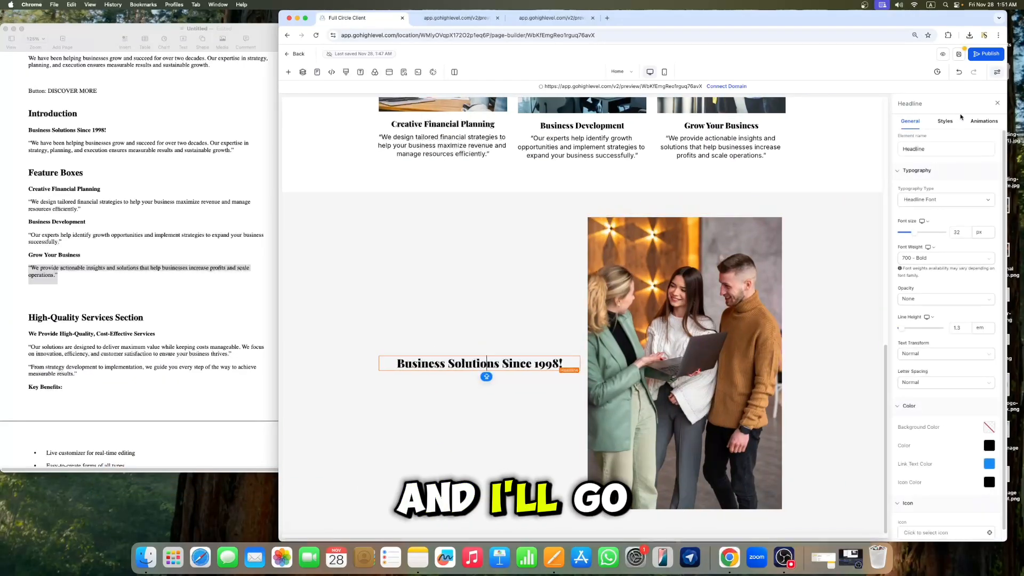
left_click(944, 122)
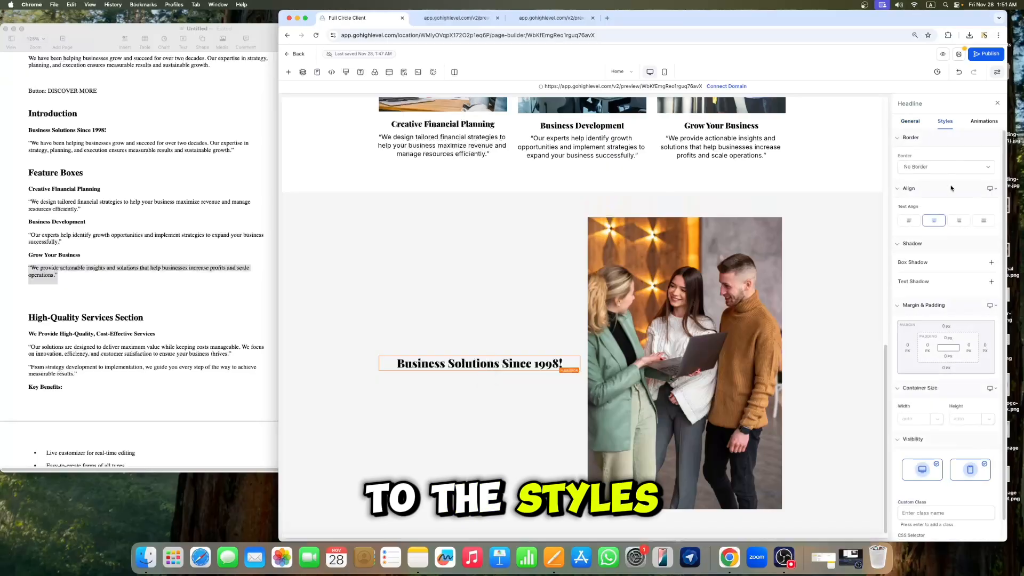
left_click(910, 222)
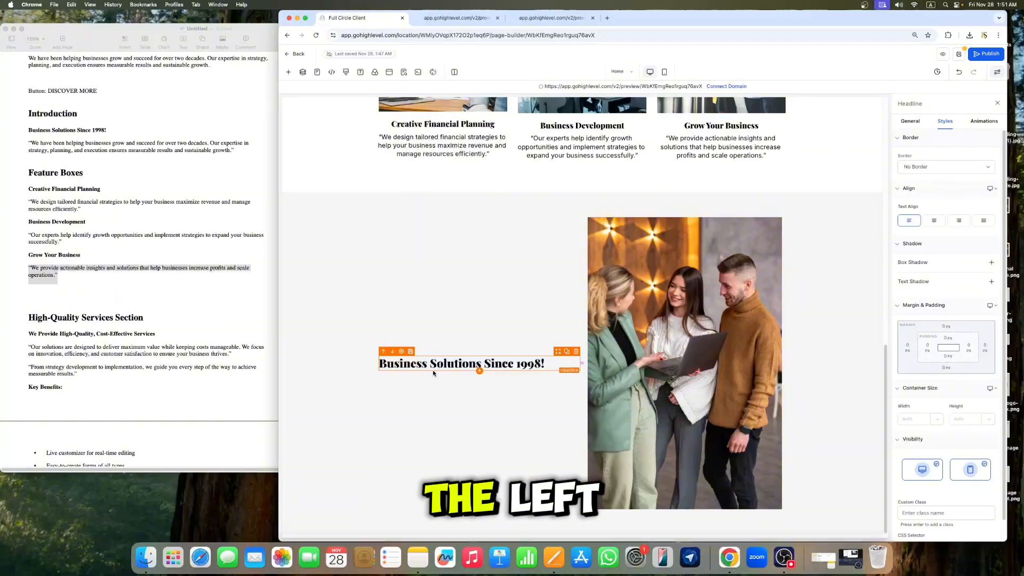
Step: Copy "We Provide High-Quality, Cost-Effective Services" from the document and paste it over the copied headline's text
left_click(28, 277)
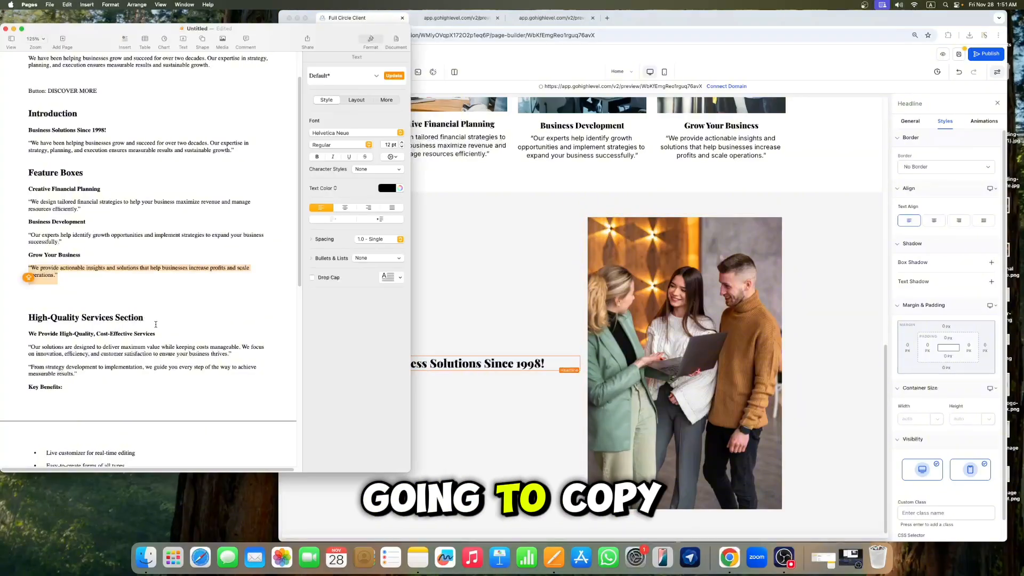
left_click_drag(158, 333, 28, 333)
right_click(45, 334)
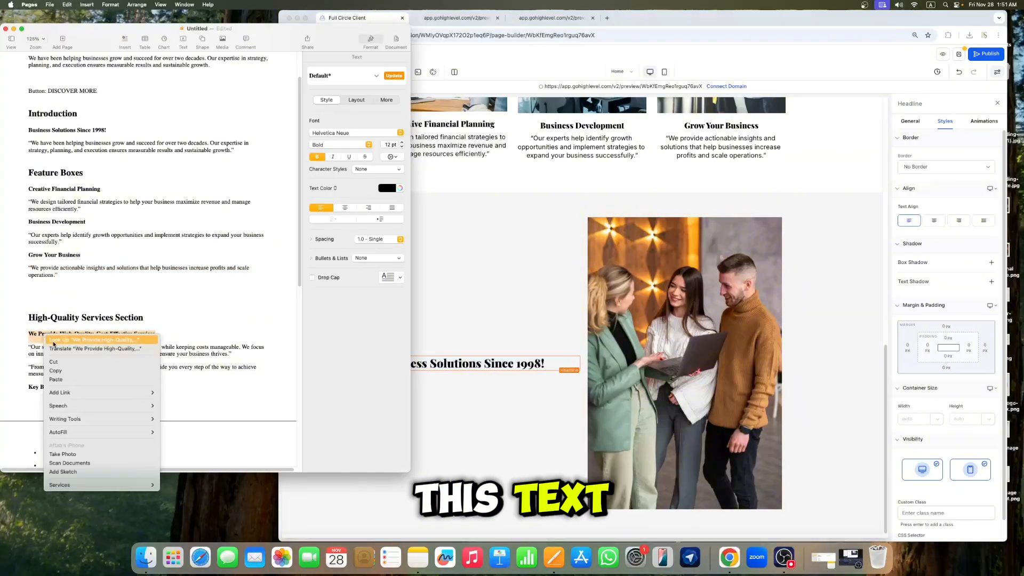
left_click(59, 369)
left_click(422, 367)
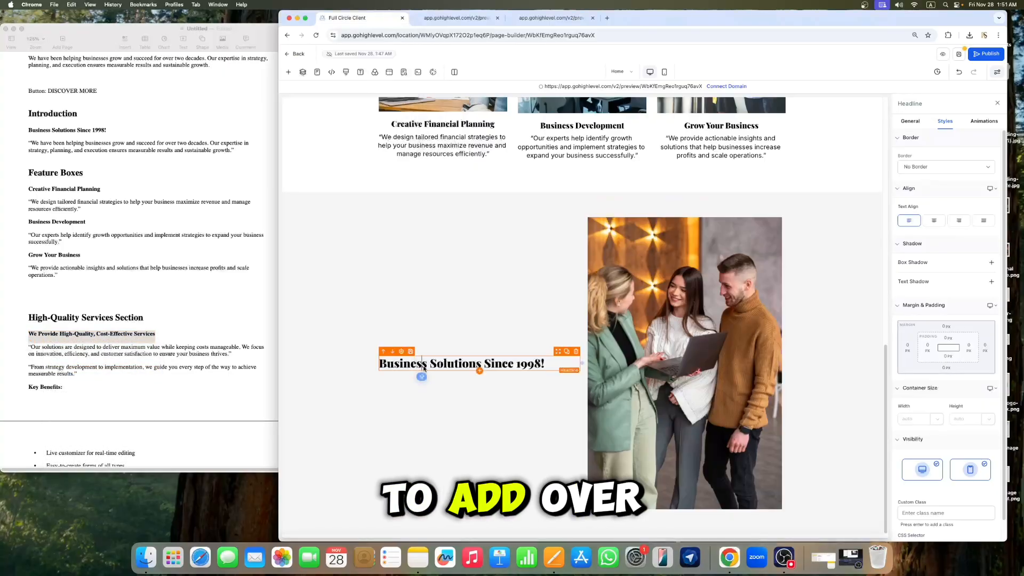
triple_click(421, 367)
key("super+v")
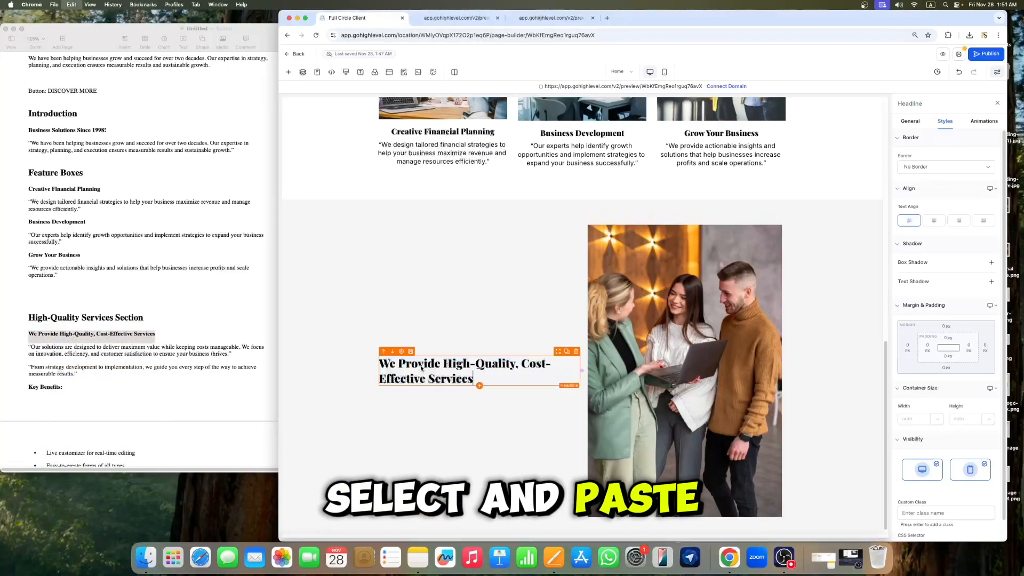
left_click(998, 104)
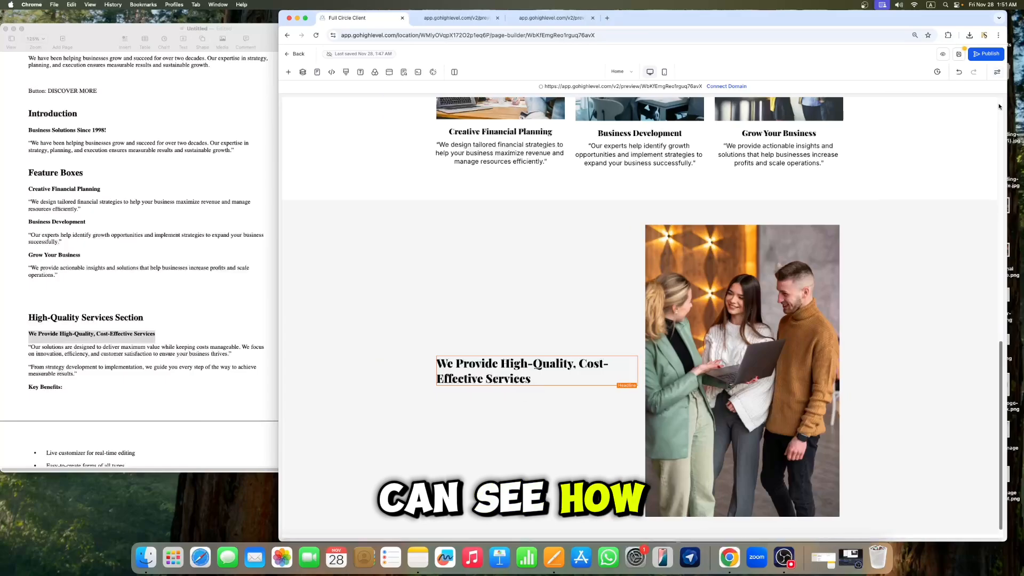
Step: Select the "Our solutions are designed to deliver maximum value…" paragraph in the document
left_click(216, 358)
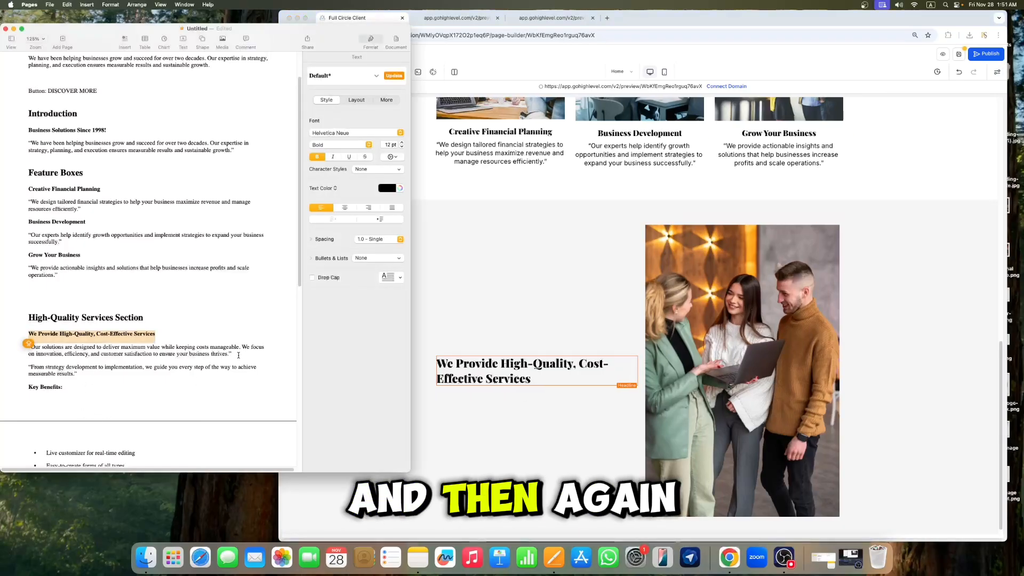
left_click_drag(238, 355, 34, 349)
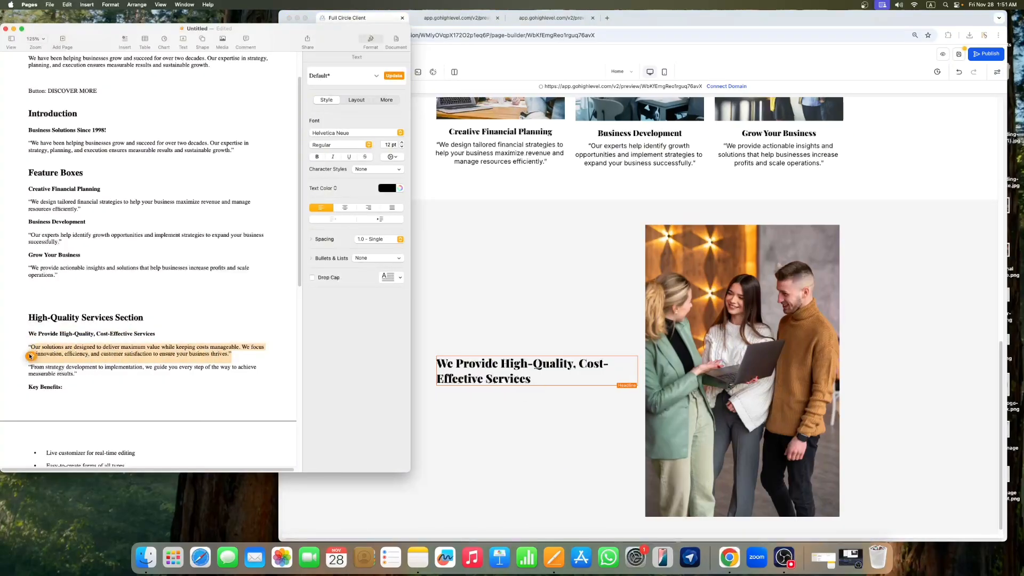
left_click(244, 354)
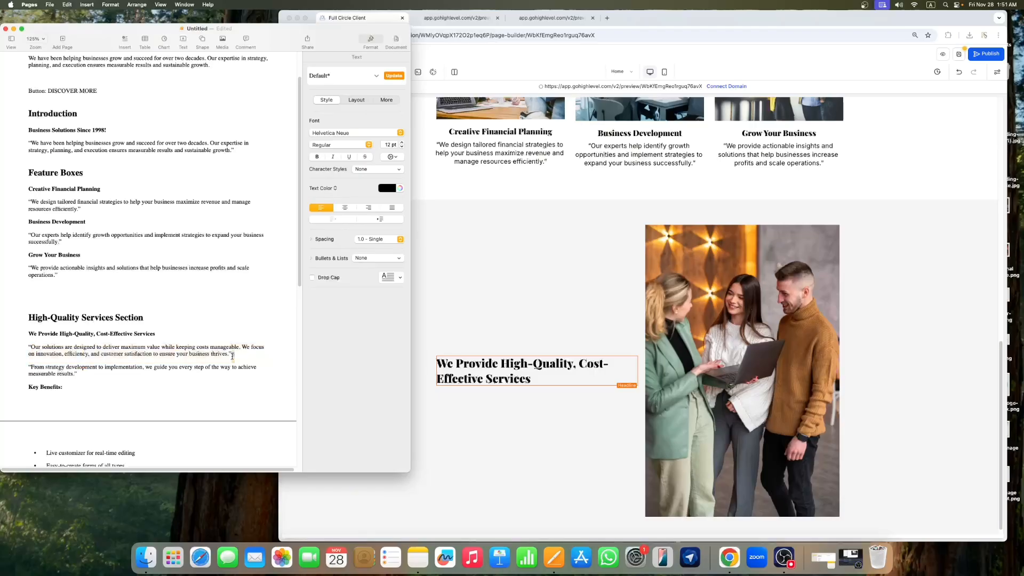
left_click_drag(232, 356, 85, 348)
Step: Add a Paragraph element below the new headline and replace its placeholder with the copied paragraph text
left_click(538, 386)
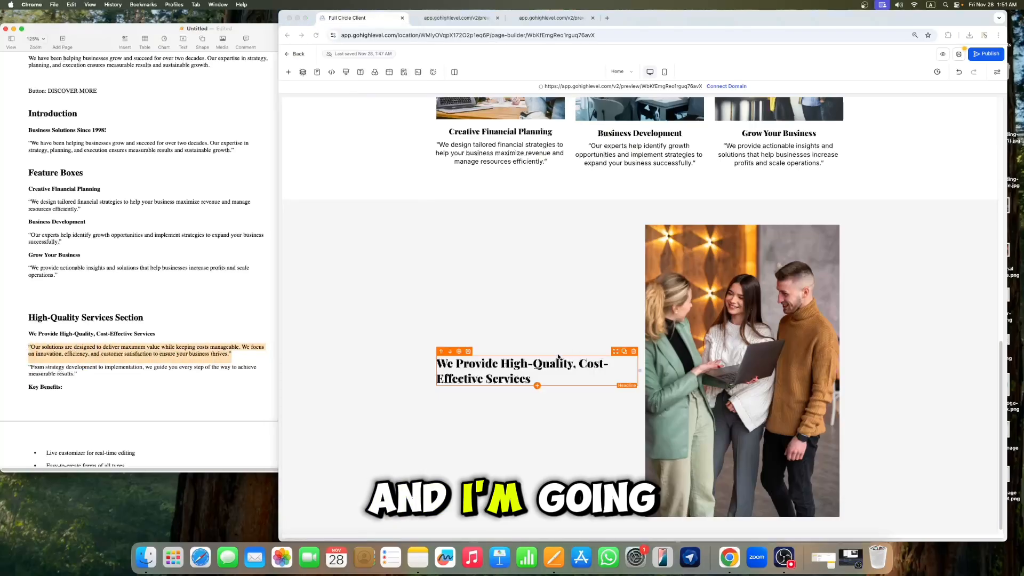
left_click(288, 72)
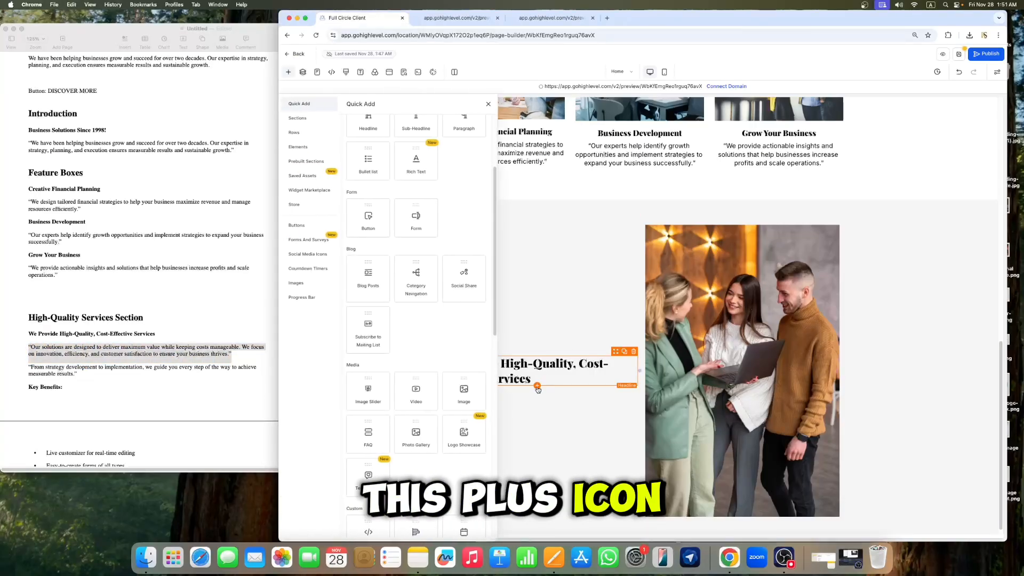
scroll(459, 211, "up", 2)
left_click(465, 249)
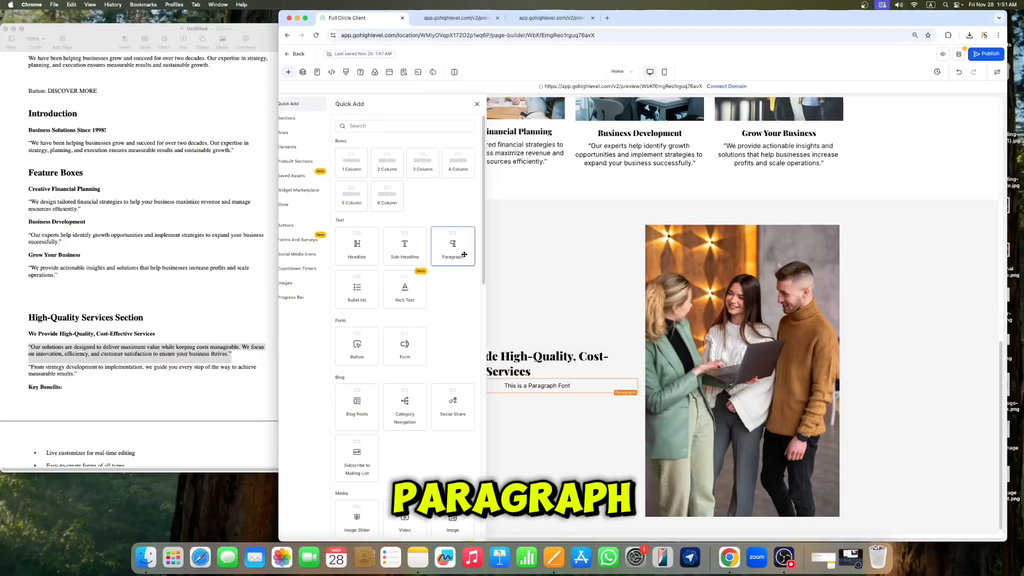
left_click(576, 385)
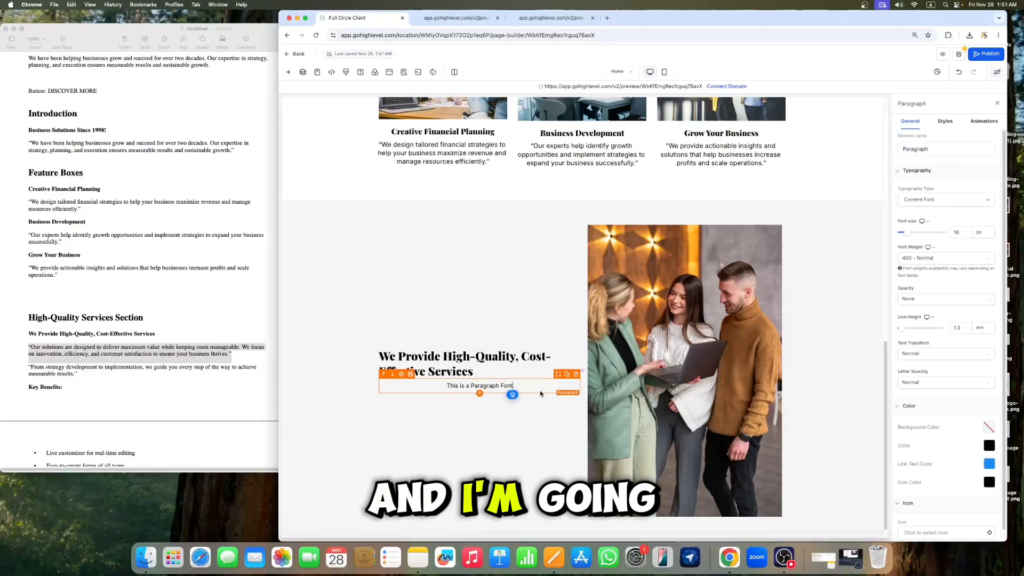
key("super+a")
key("super+v")
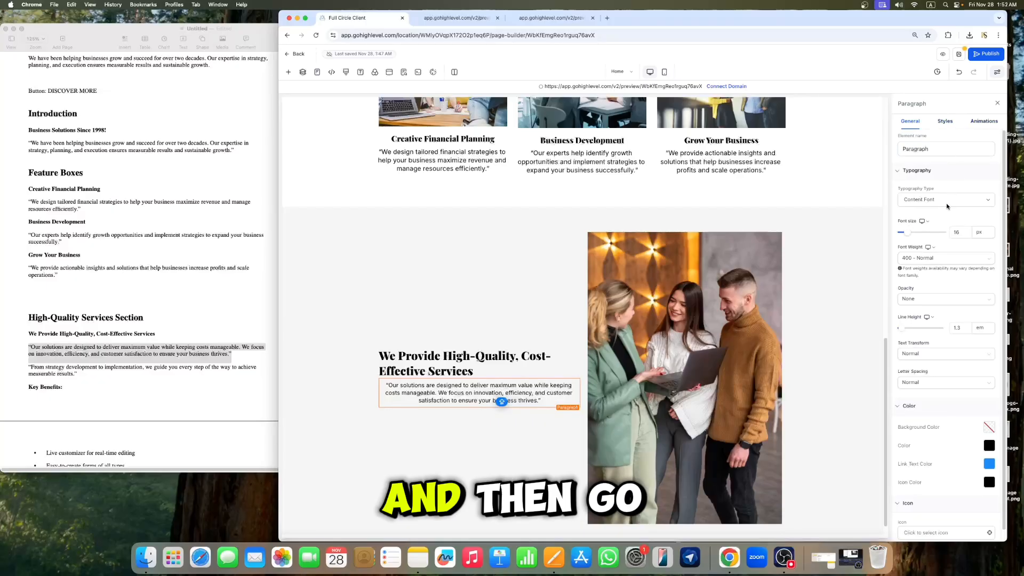
Step: Left-align the new paragraph and set its font size to 18 px
left_click(945, 122)
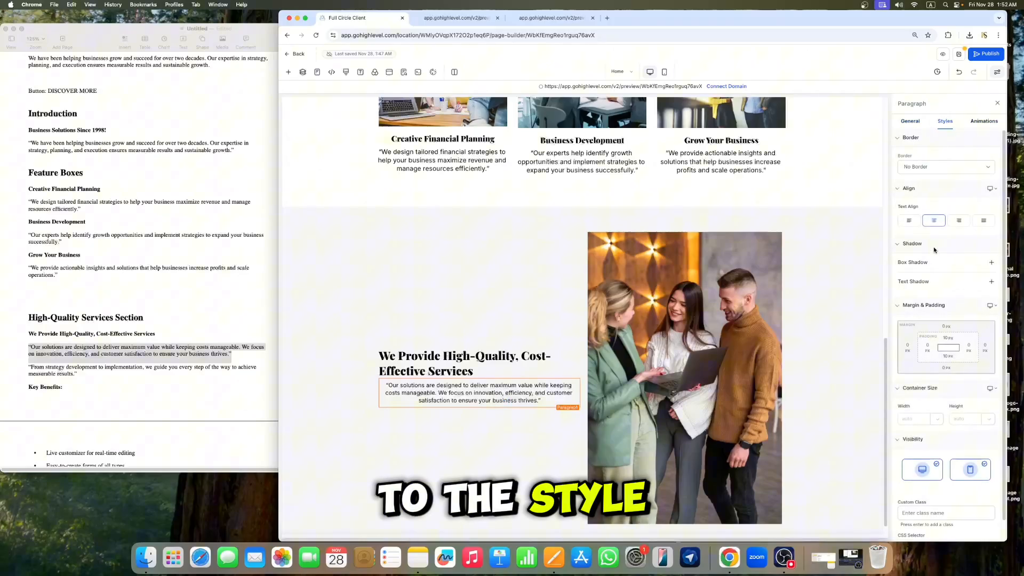
left_click(909, 220)
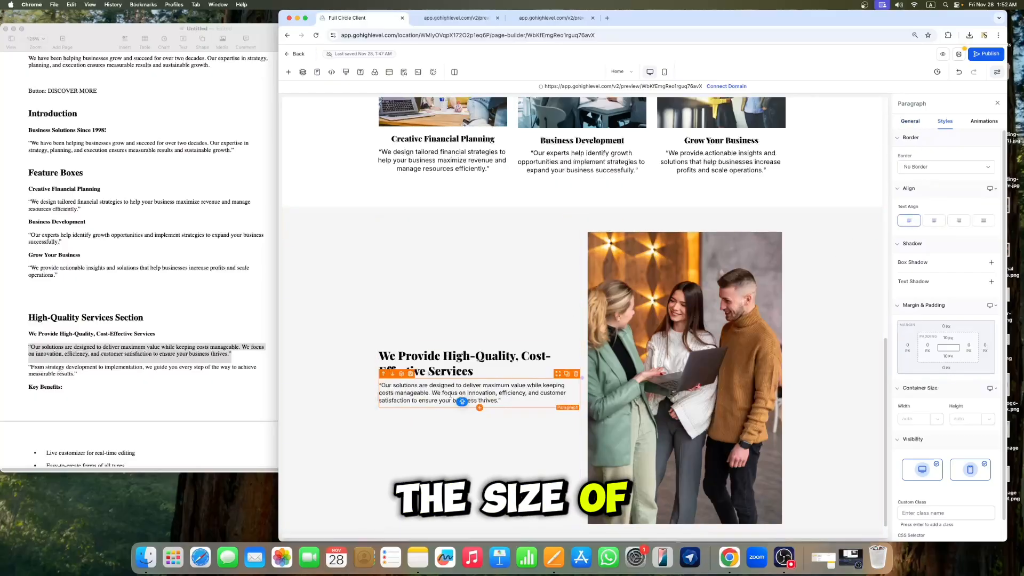
left_click(910, 121)
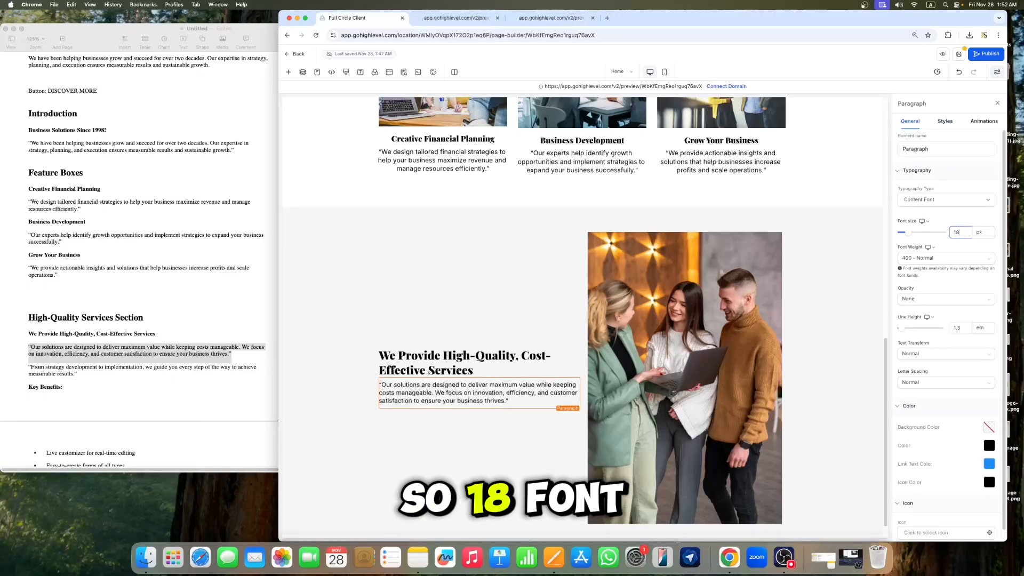
left_click(998, 102)
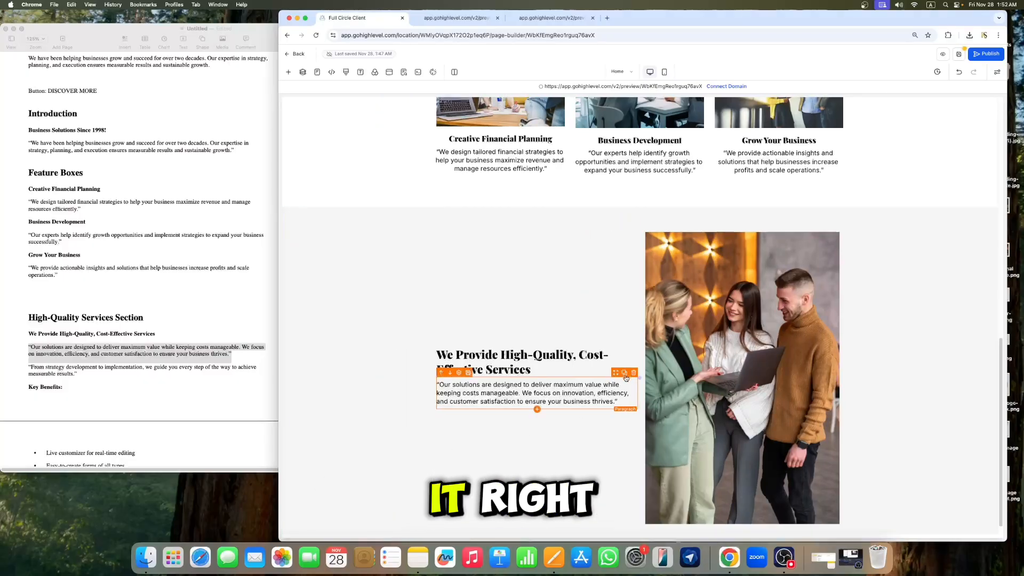
Step: Duplicate the paragraph and replace the copy's text with the "From strategy development to implementation…" sentence copied from the document
left_click(624, 373)
left_click(79, 374)
left_click_drag(79, 375, 30, 367)
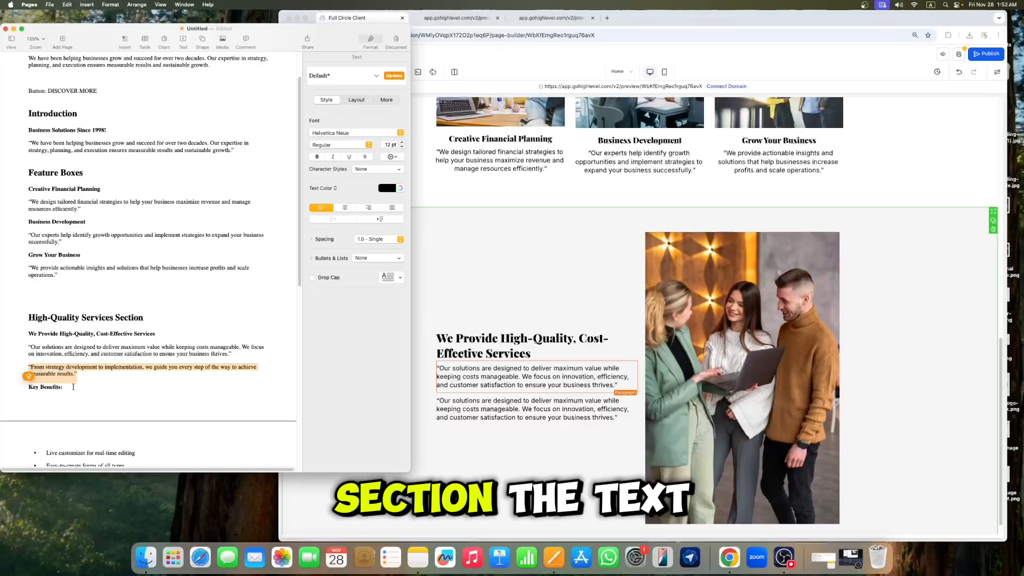
key("super+c")
left_click(440, 409)
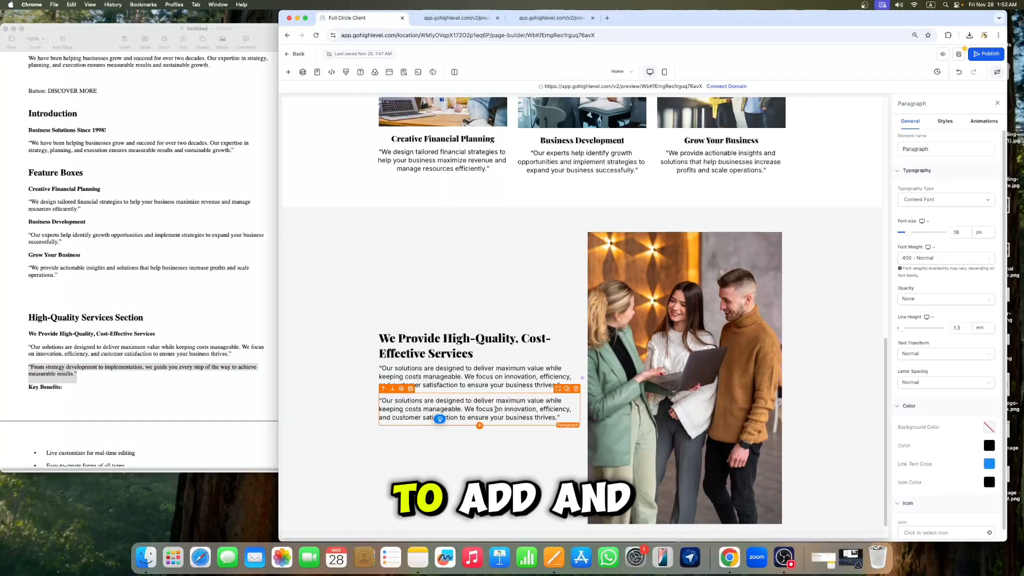
key("super+a")
key("super+v")
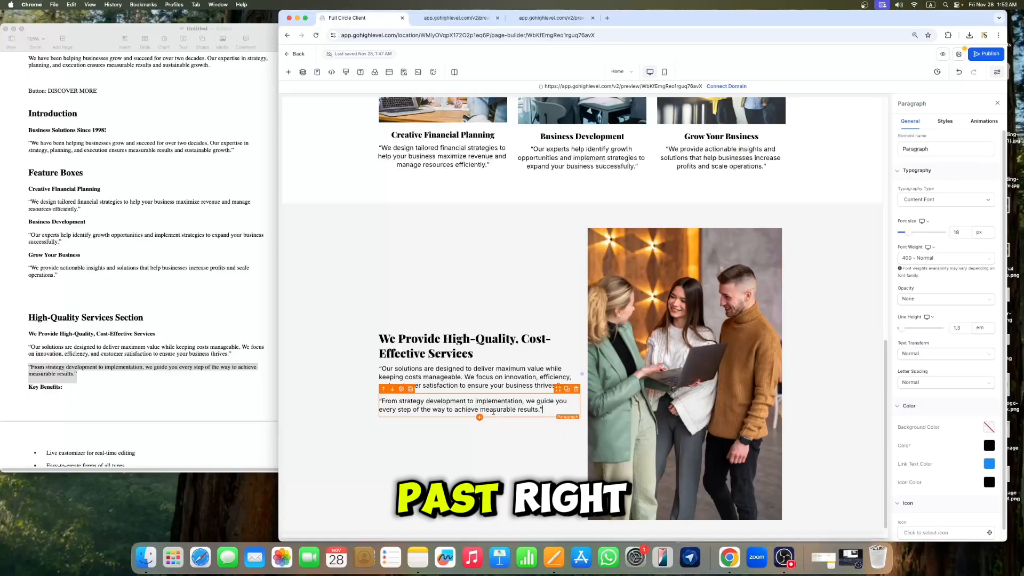
left_click(1002, 103)
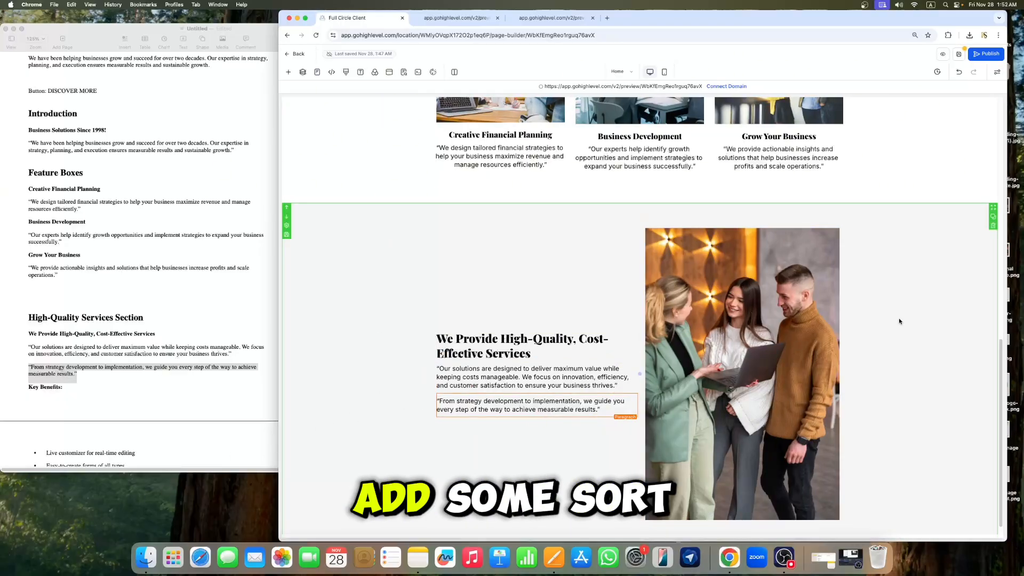
Step: Set the first paragraph's top padding to 20 px
left_click(509, 381)
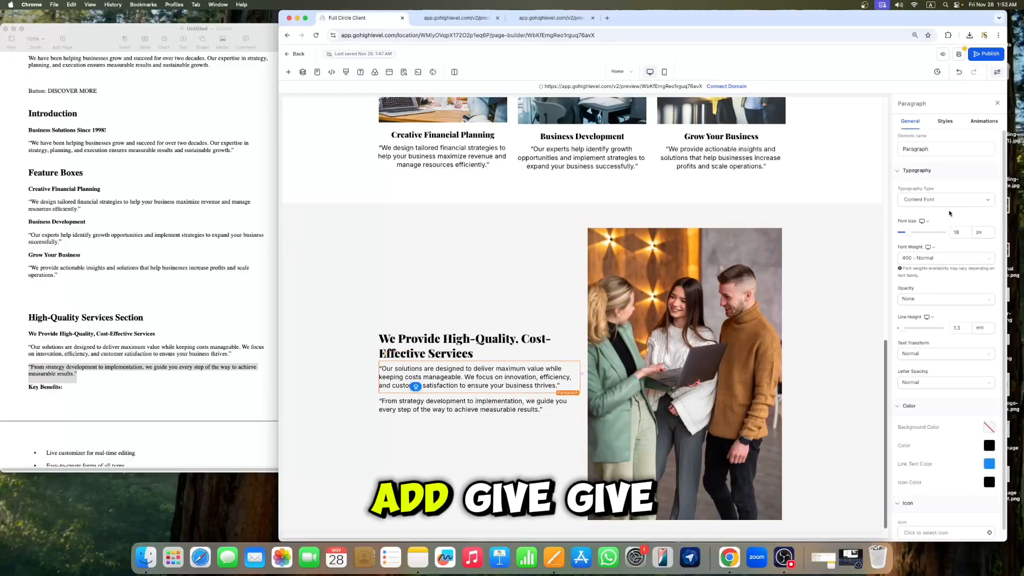
left_click(945, 124)
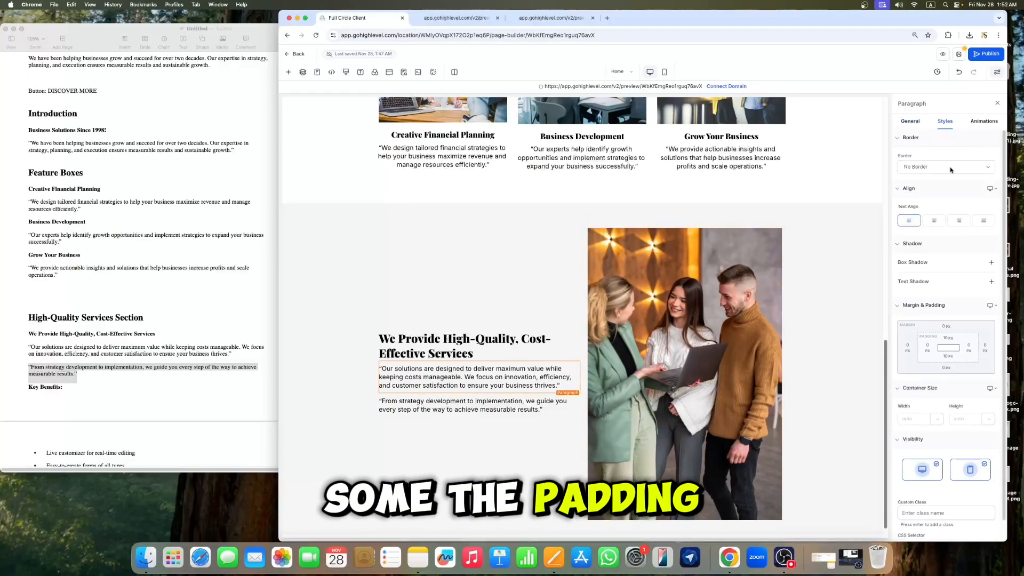
left_click(948, 338)
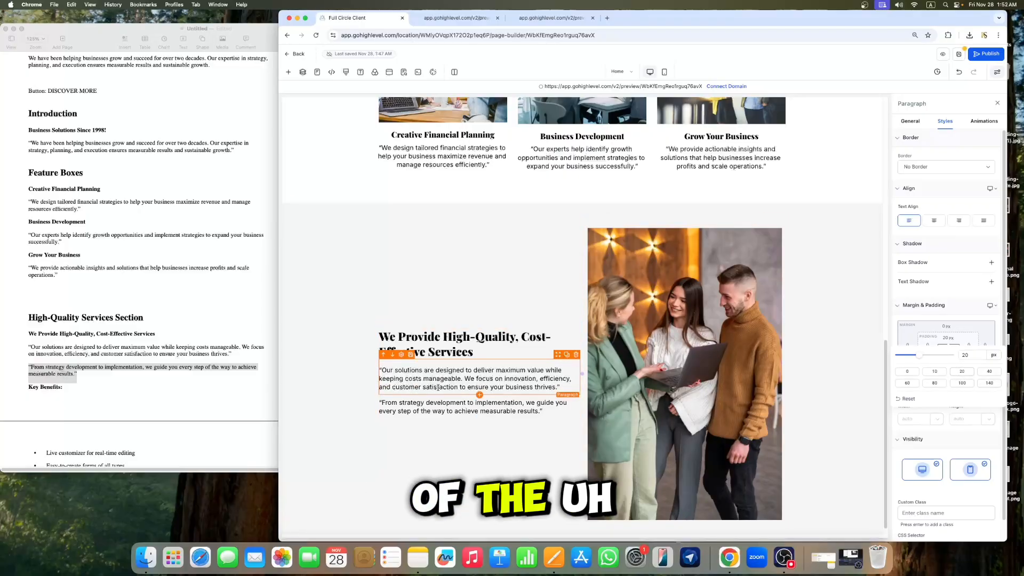
left_click(494, 333)
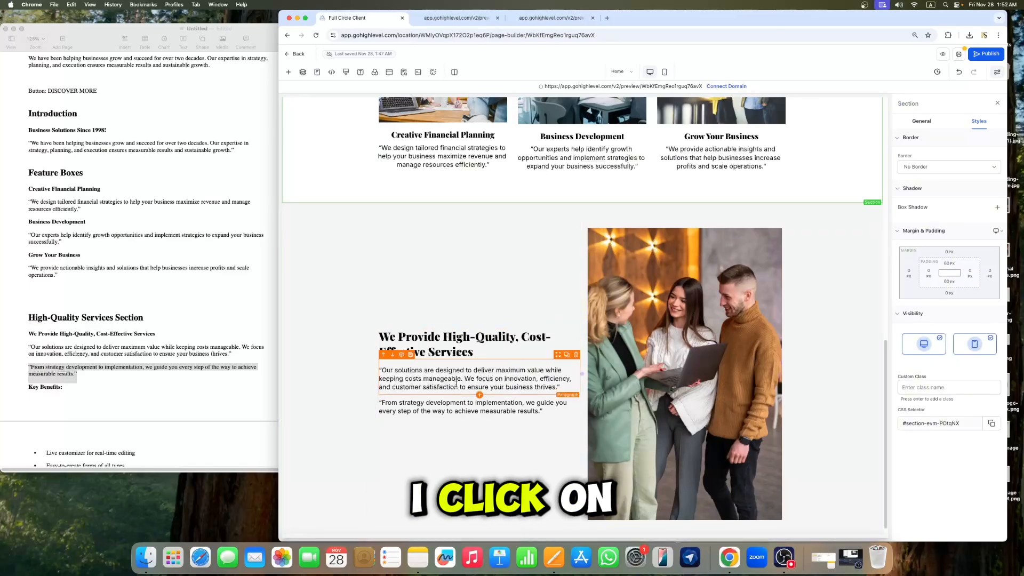
Step: Apply a Fade Up entrance animation to both paragraphs in the High-Quality Services section
left_click(432, 379)
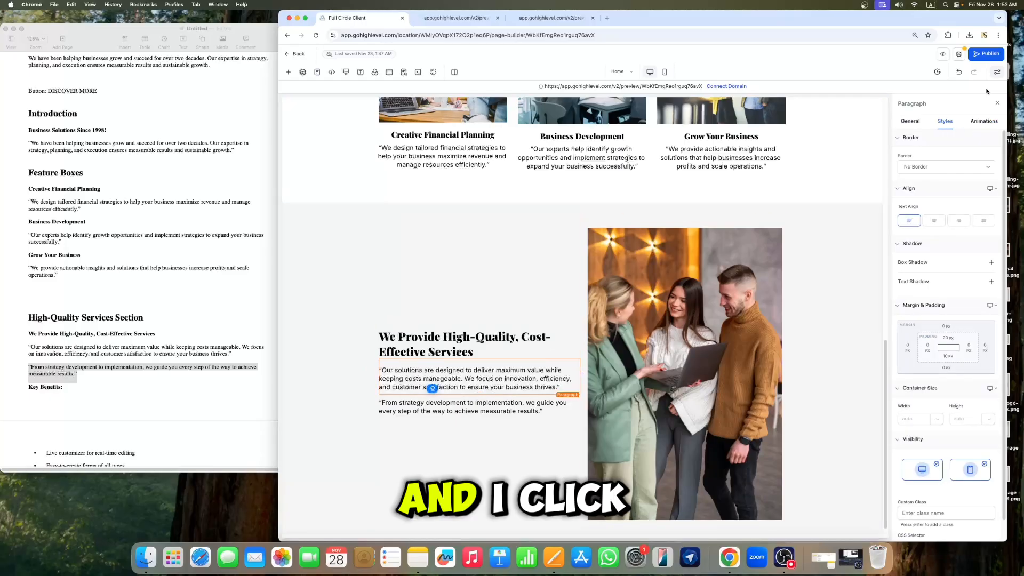
left_click(983, 124)
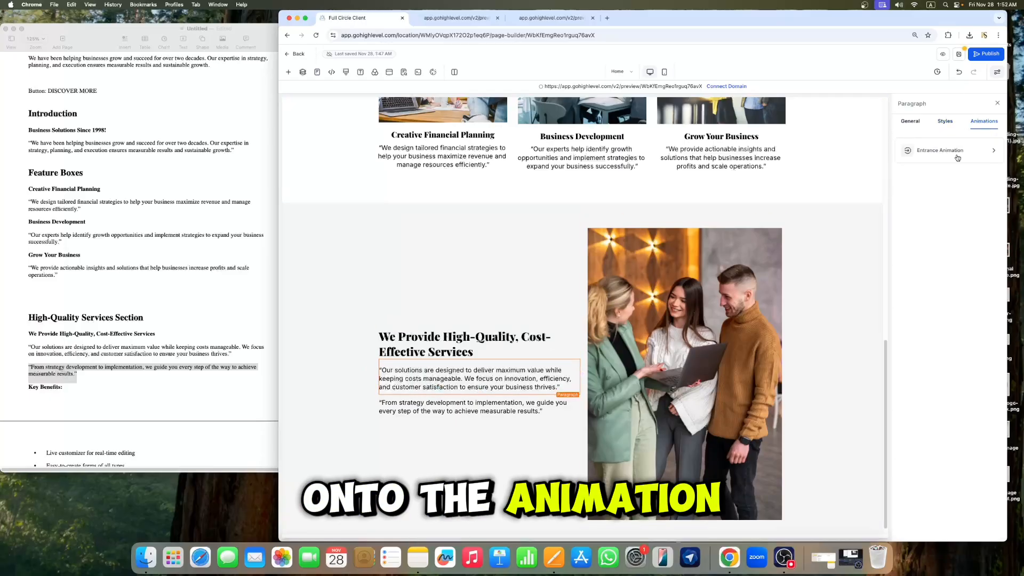
left_click(929, 156)
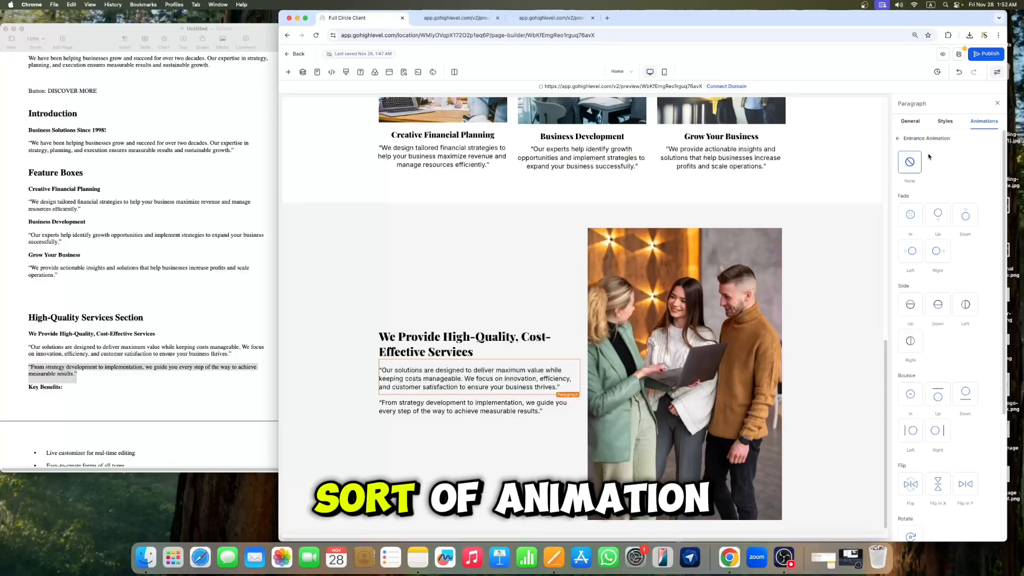
left_click(939, 216)
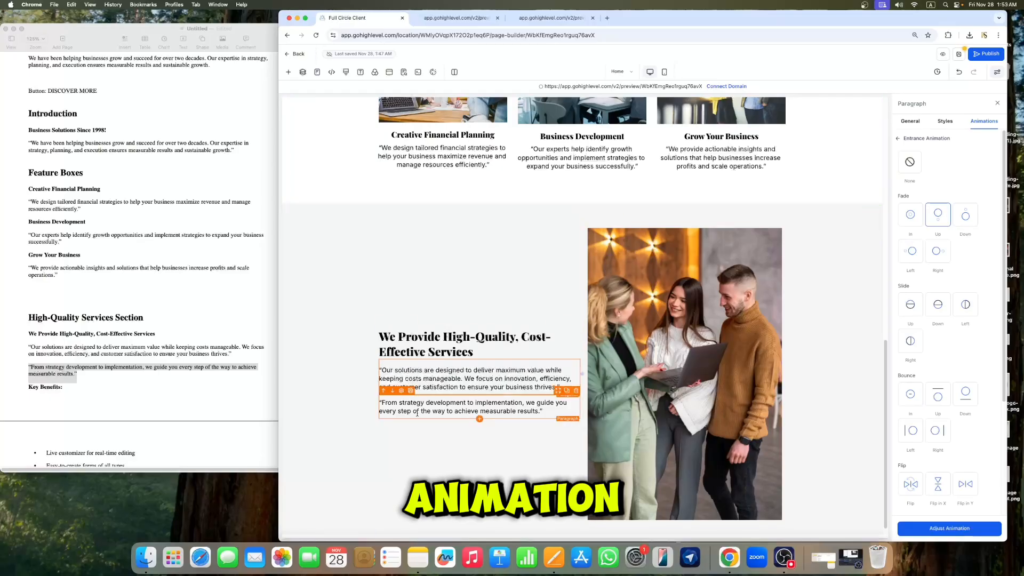
left_click(442, 405)
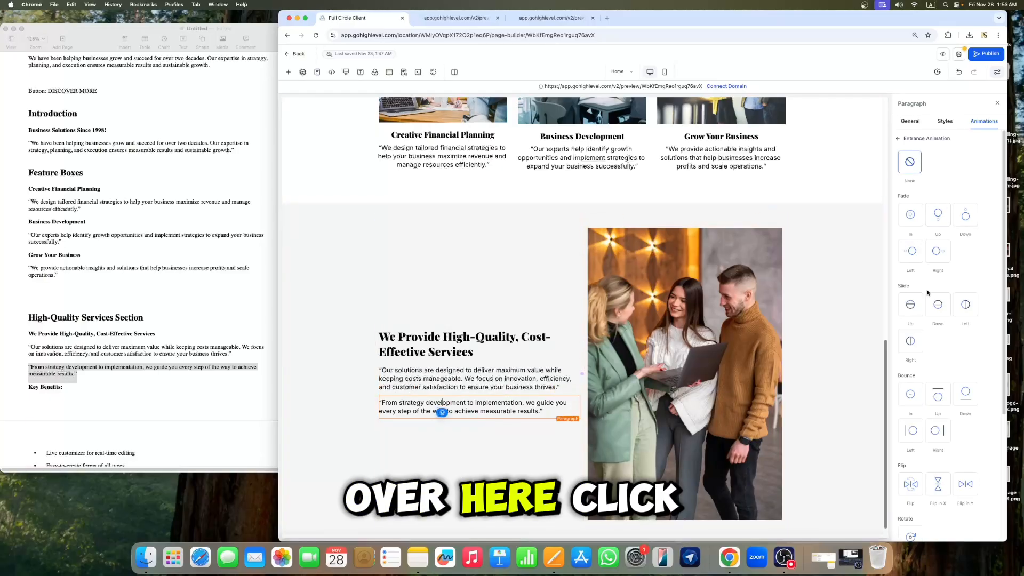
left_click(938, 219)
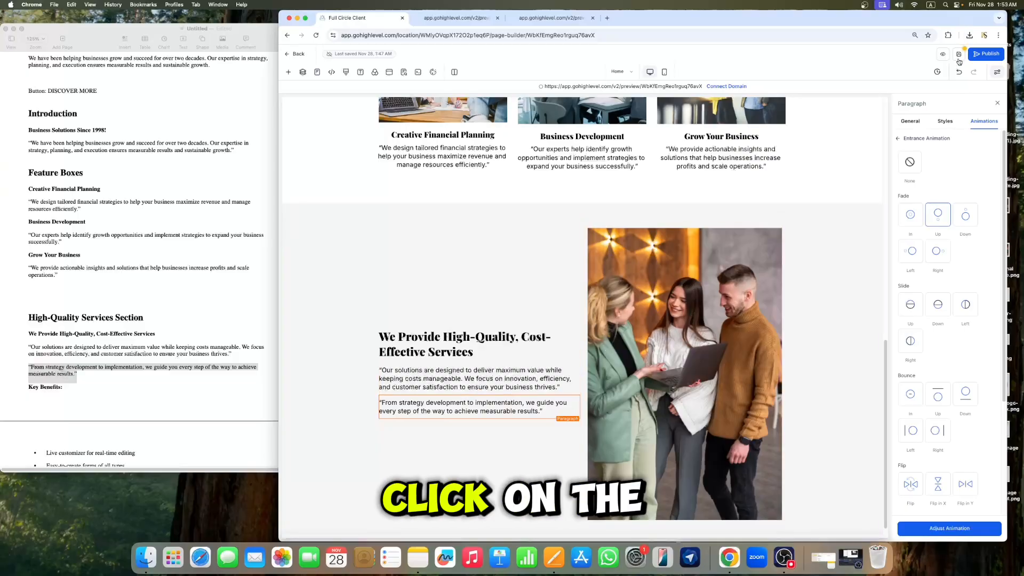
Step: Preview the page and scroll through it to check the High-Quality Services section's animations
left_click(593, 20)
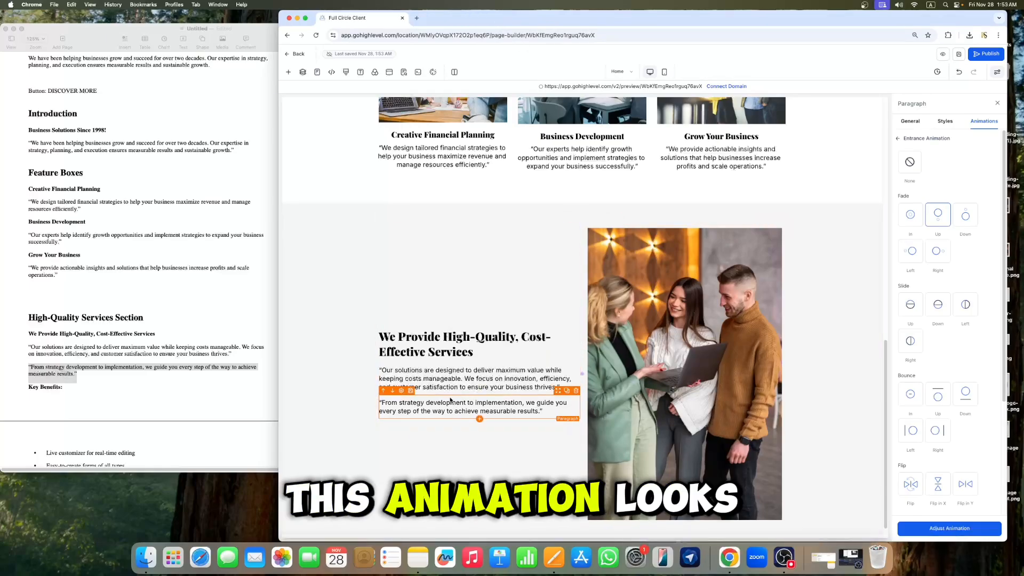
left_click(942, 55)
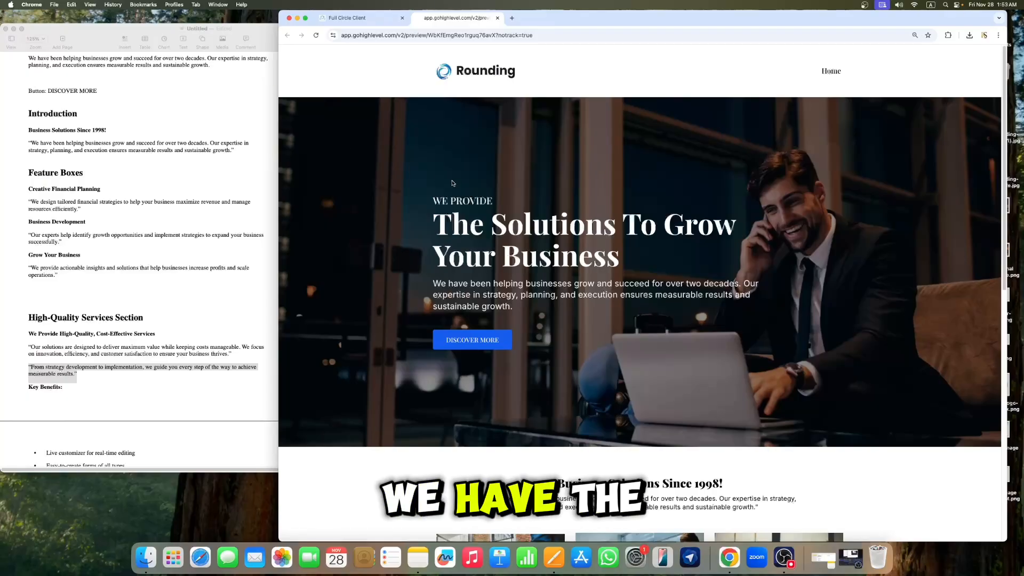
scroll(861, 371, "down", 5)
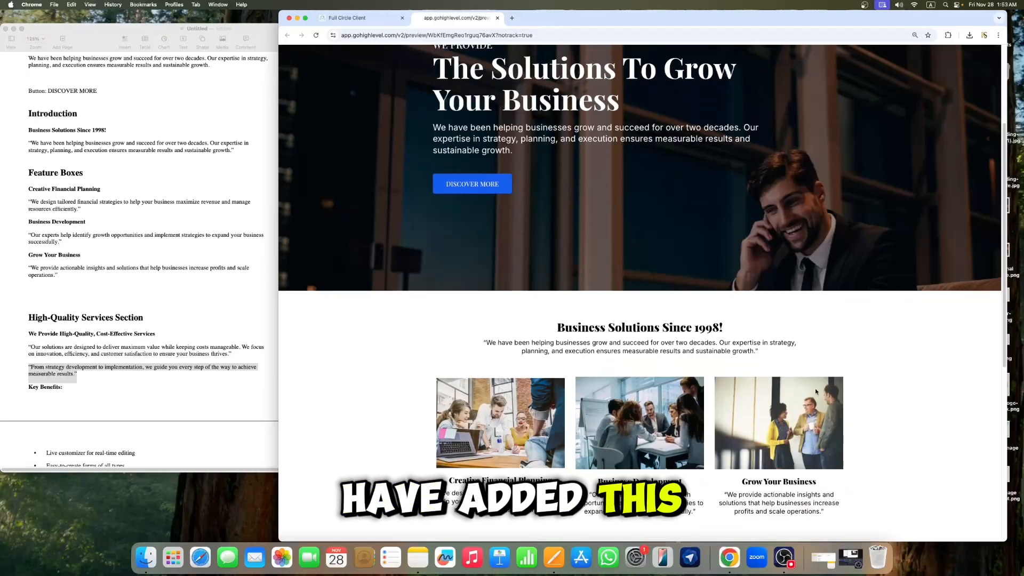
scroll(815, 392, "down", 5)
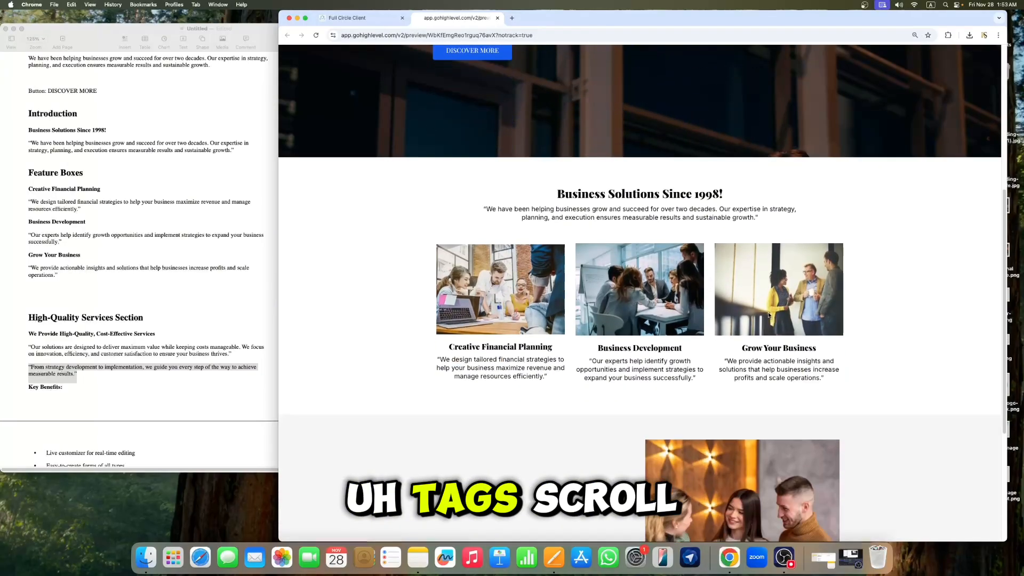
scroll(769, 315, "down", 7)
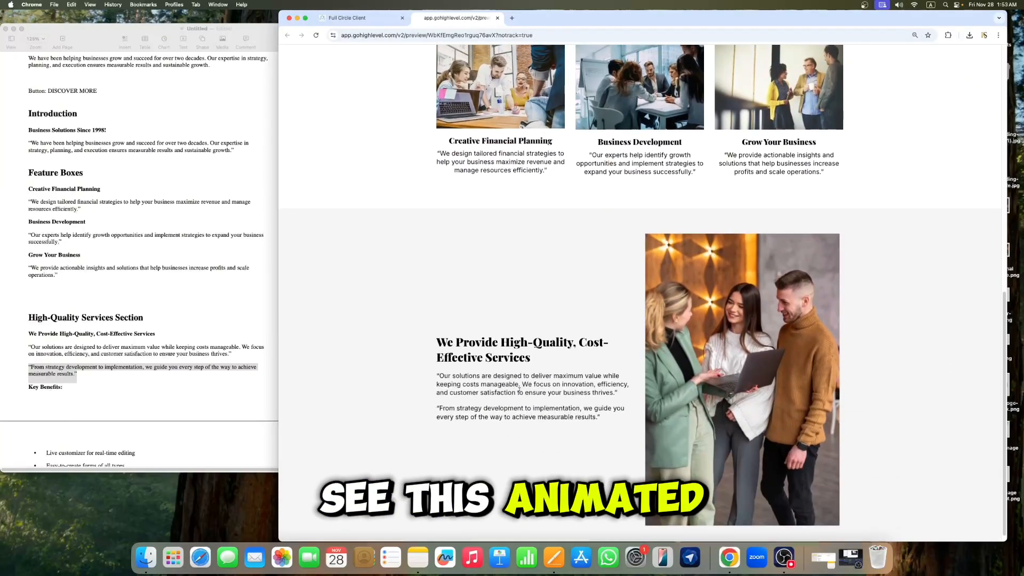
scroll(612, 296, "up", 15)
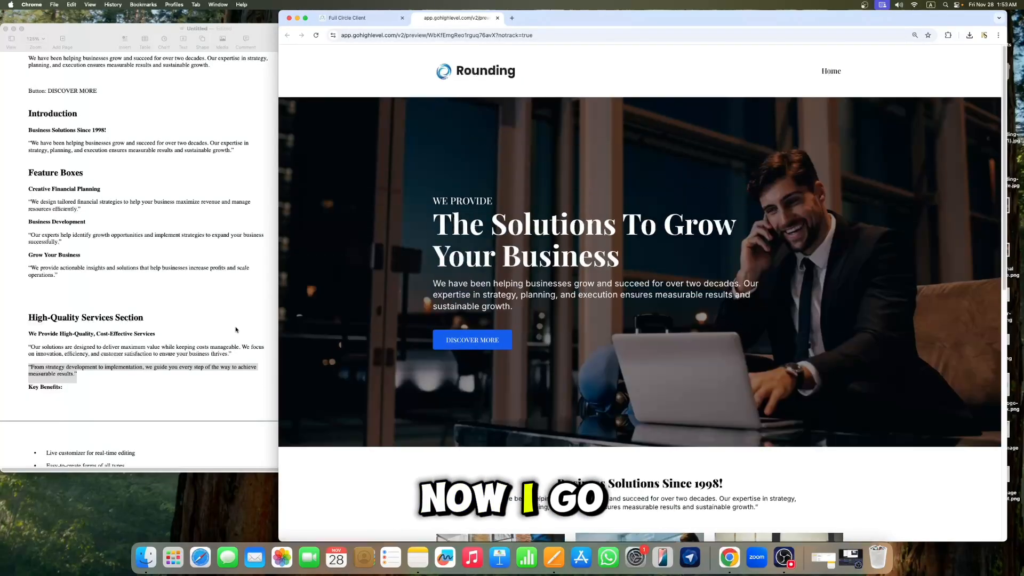
left_click(363, 19)
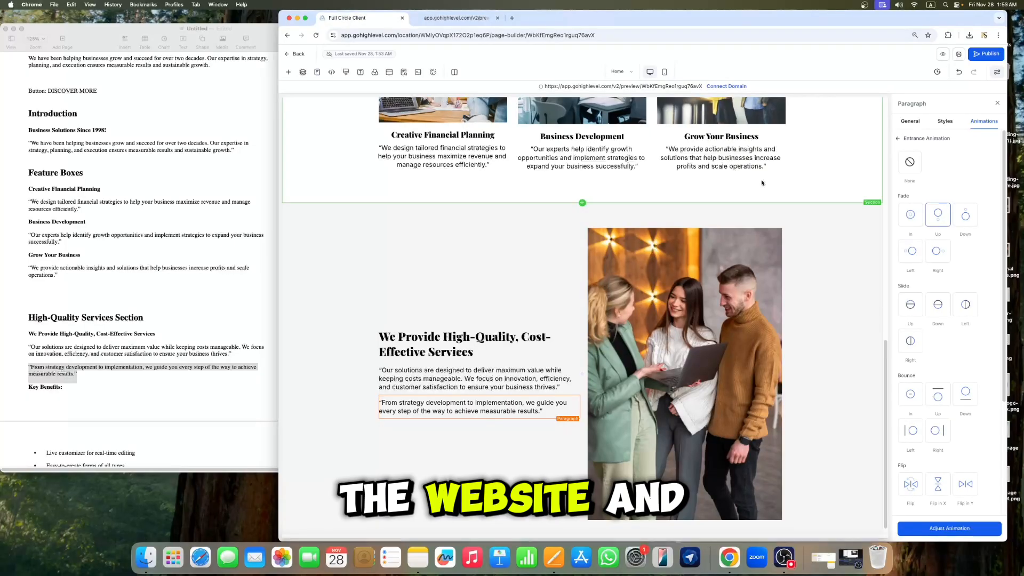
Step: Copy the "Key Benefits:" heading from the document
scroll(601, 254, "down", 1)
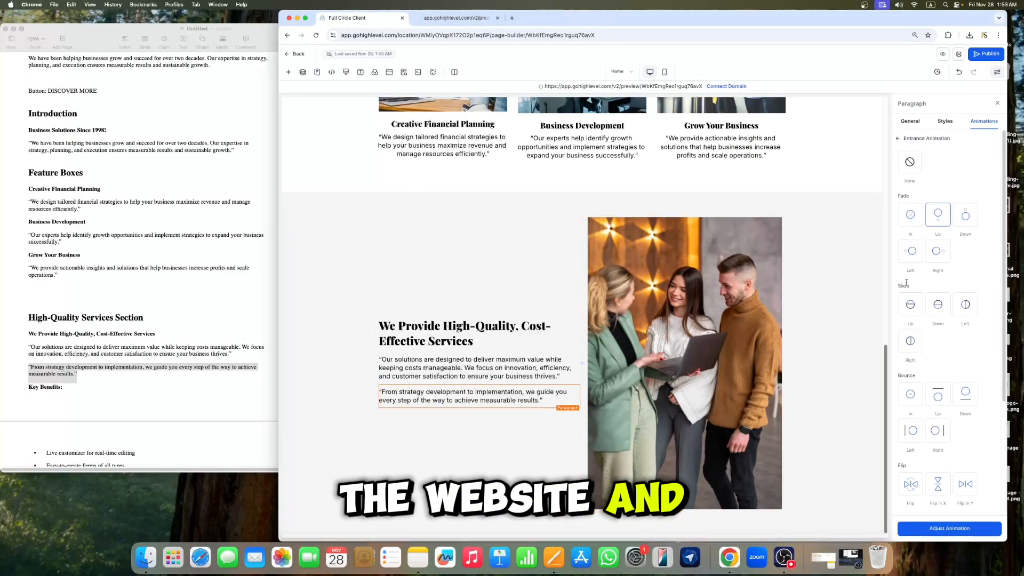
left_click(151, 390)
left_click_drag(69, 389, 35, 387)
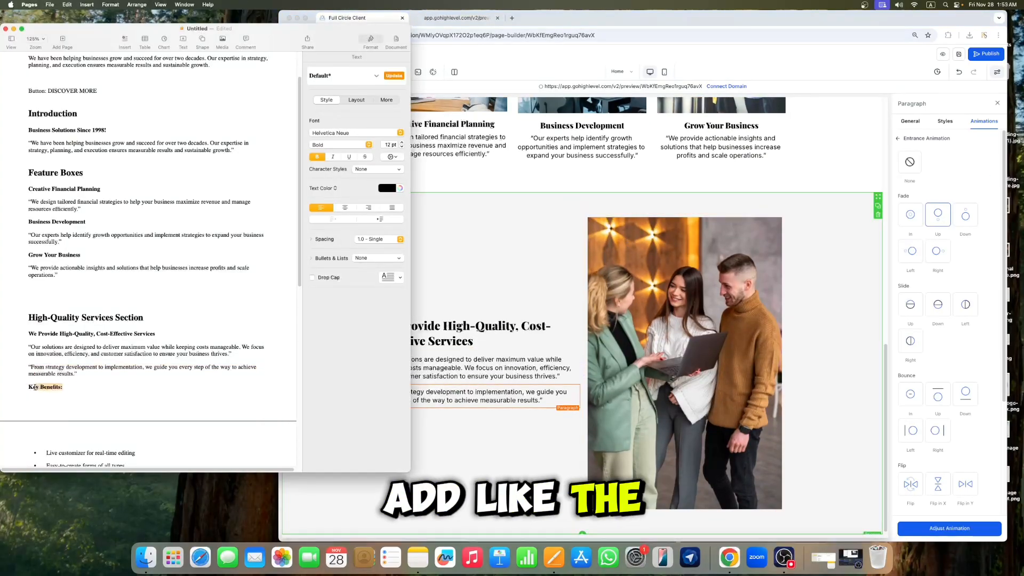
right_click(37, 383)
left_click(57, 420)
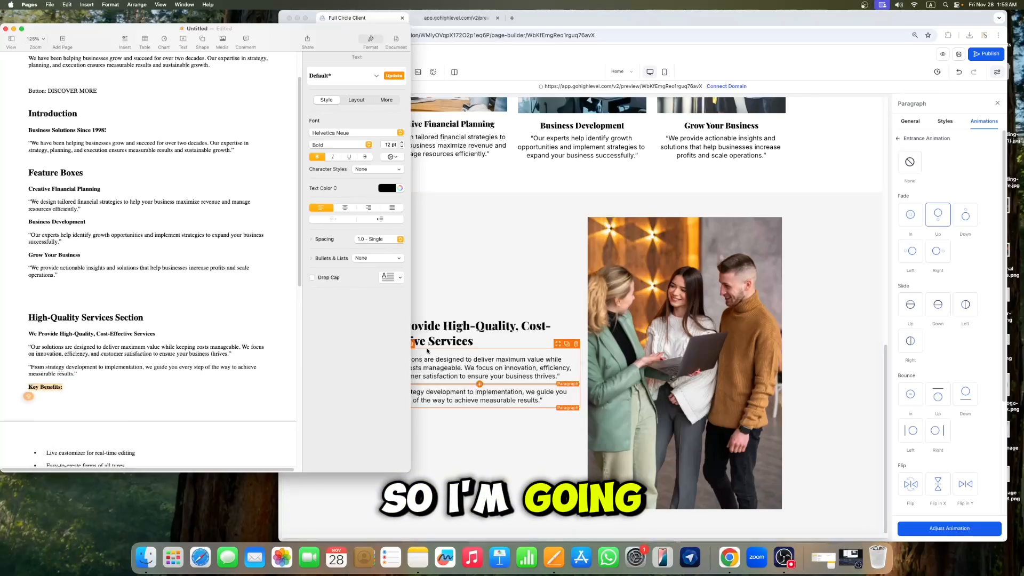
Step: Add a Sub-Headline element below the paragraphs and replace its placeholder with "Key Benefits:"
left_click(426, 344)
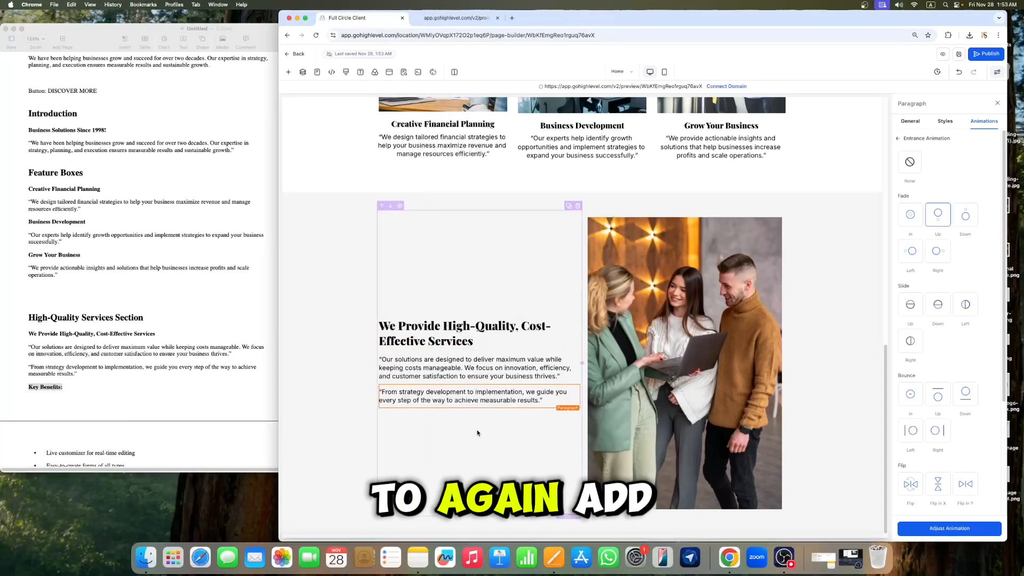
left_click(480, 408)
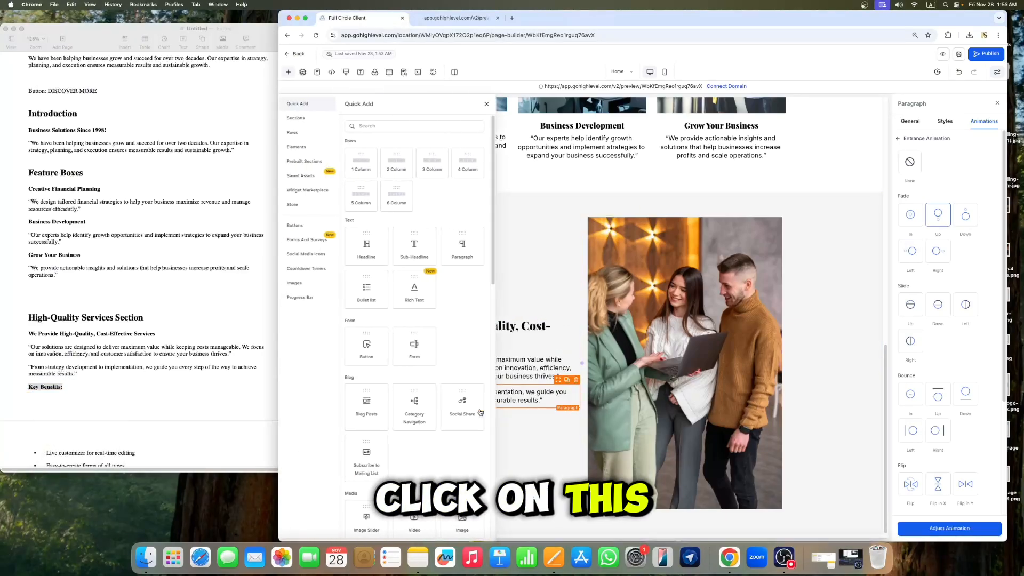
left_click(414, 245)
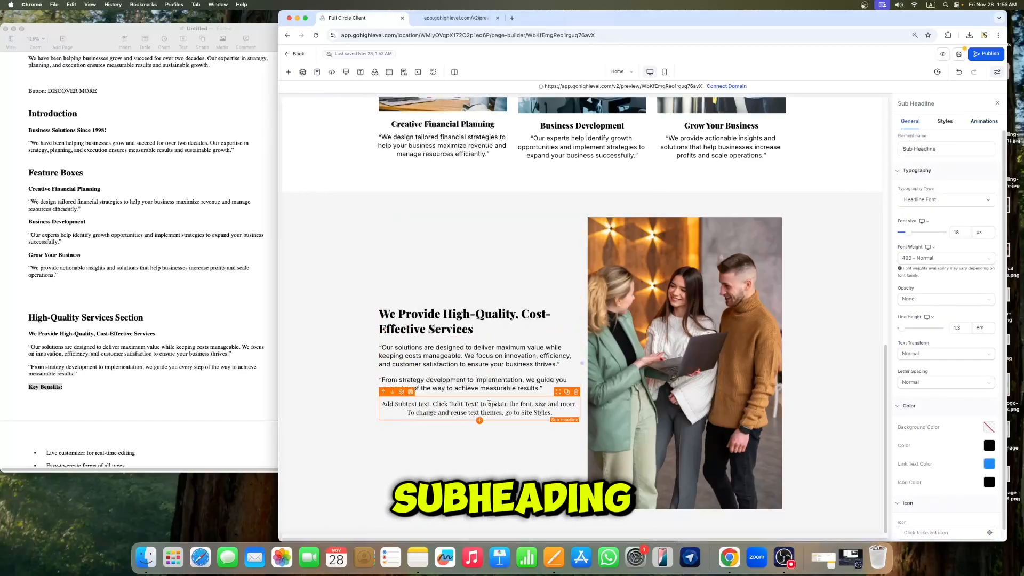
triple_click(490, 408)
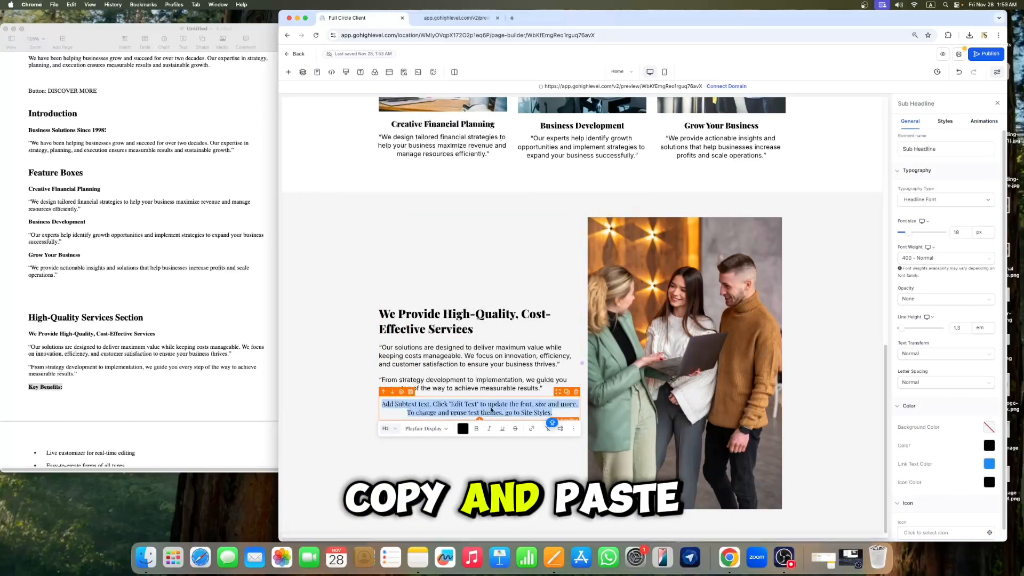
key("super+v")
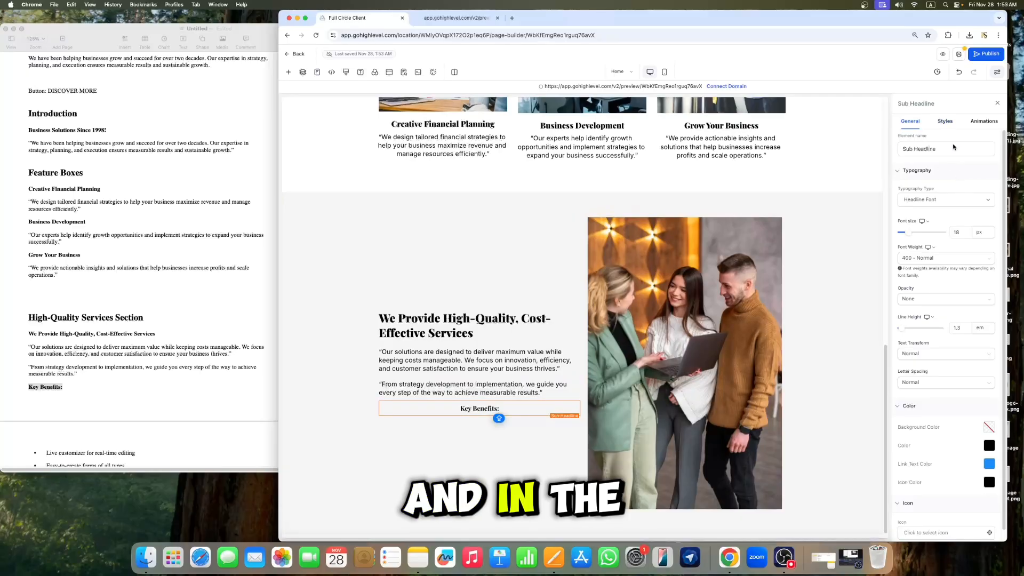
Step: Left-align the Key Benefits sub-headline and set its typography type to Content Font
left_click(945, 122)
left_click(910, 220)
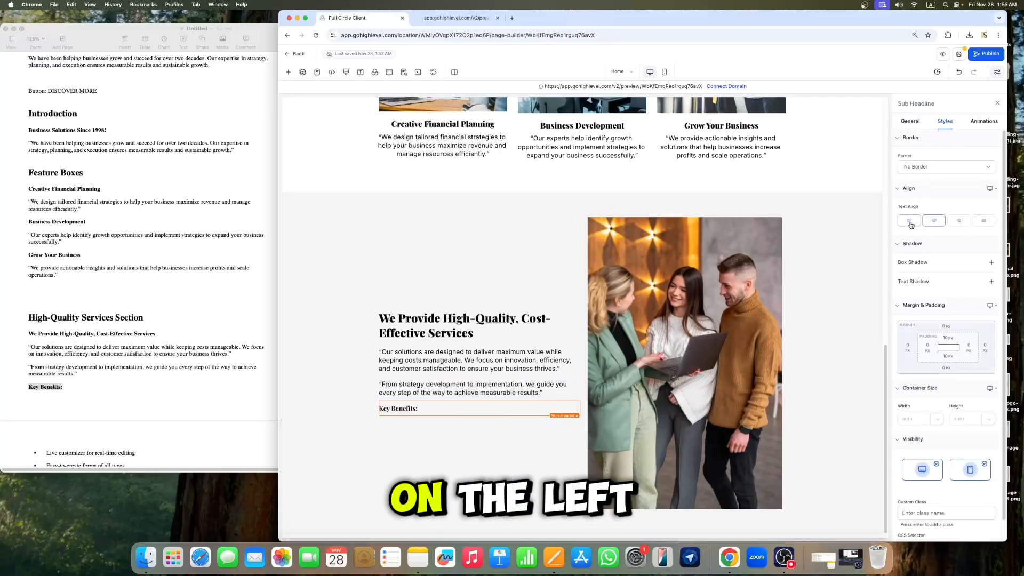
left_click(417, 408)
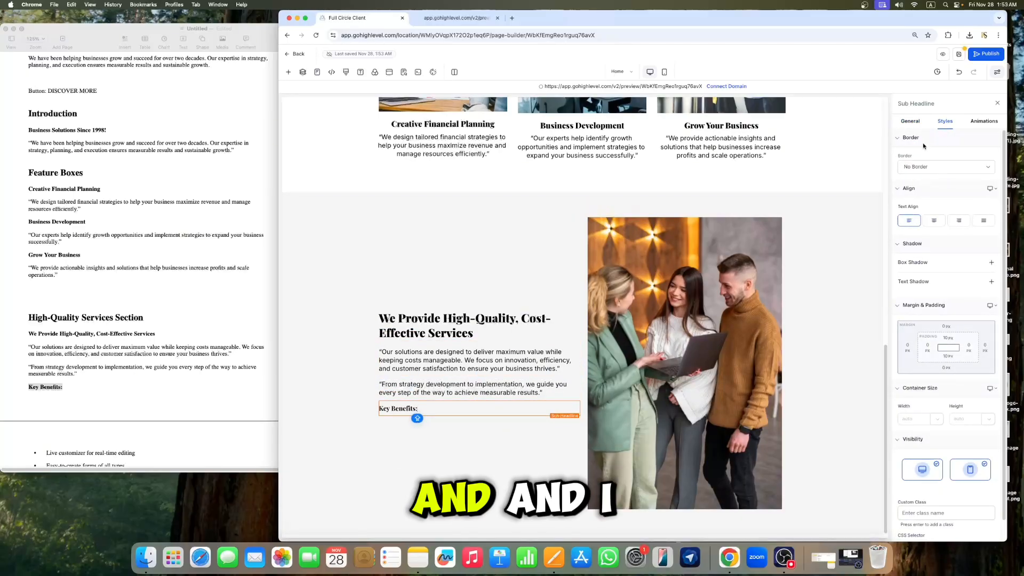
left_click(911, 122)
left_click(941, 200)
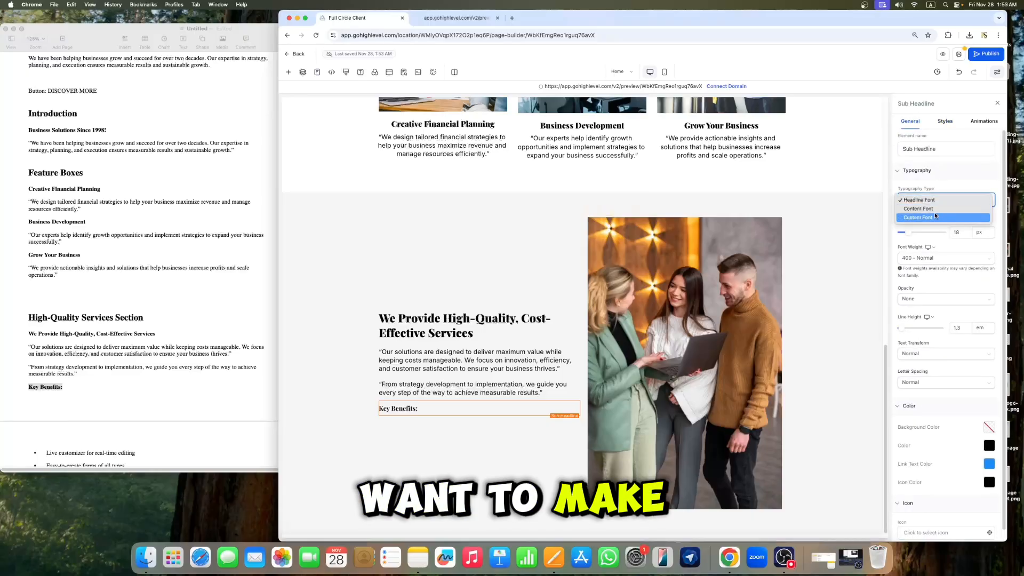
left_click(933, 213)
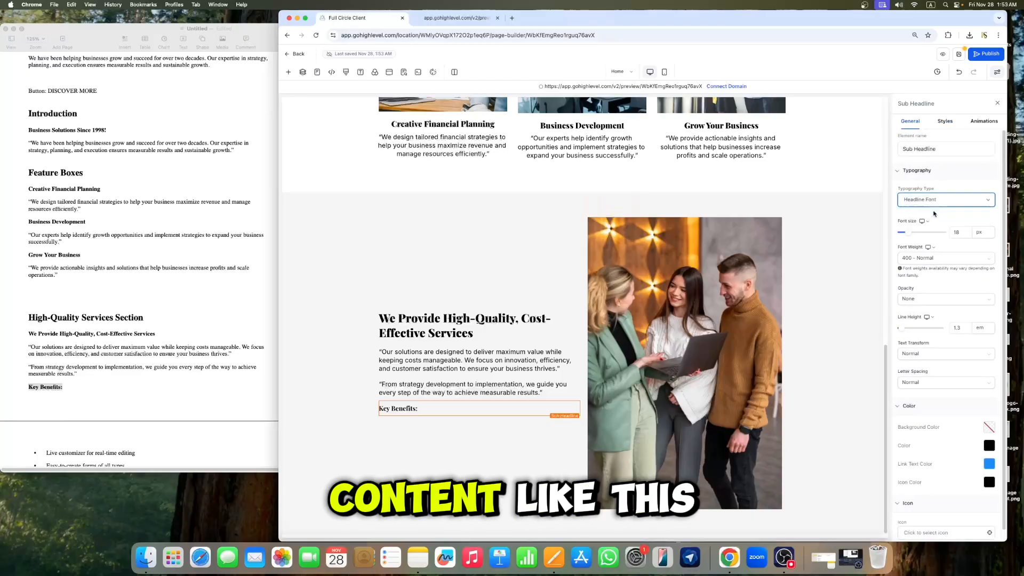
left_click(492, 319)
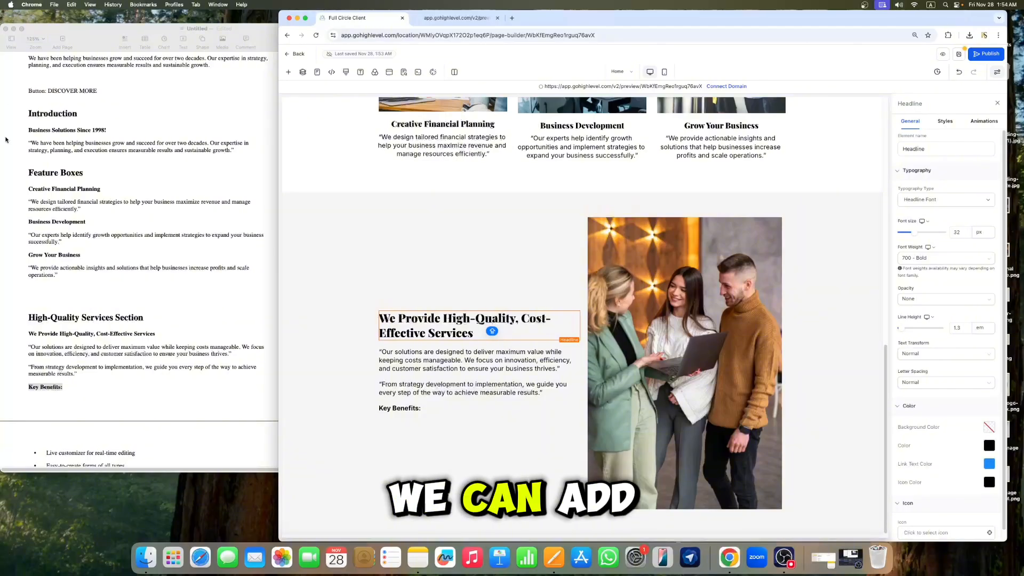
scroll(146, 393, "down", 3)
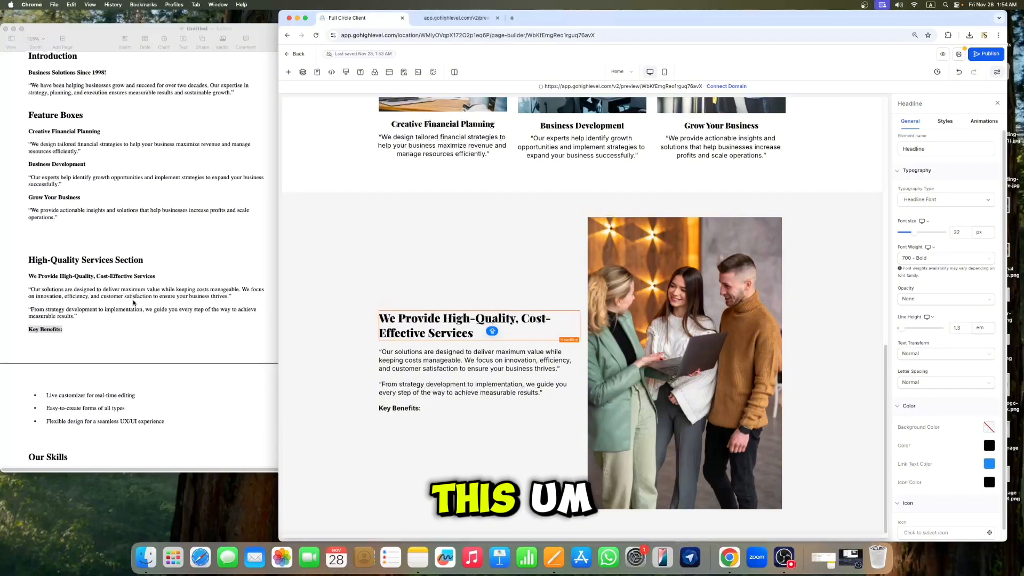
Step: Add a Bullet List element directly below the Key Benefits sub-headline
left_click(127, 395)
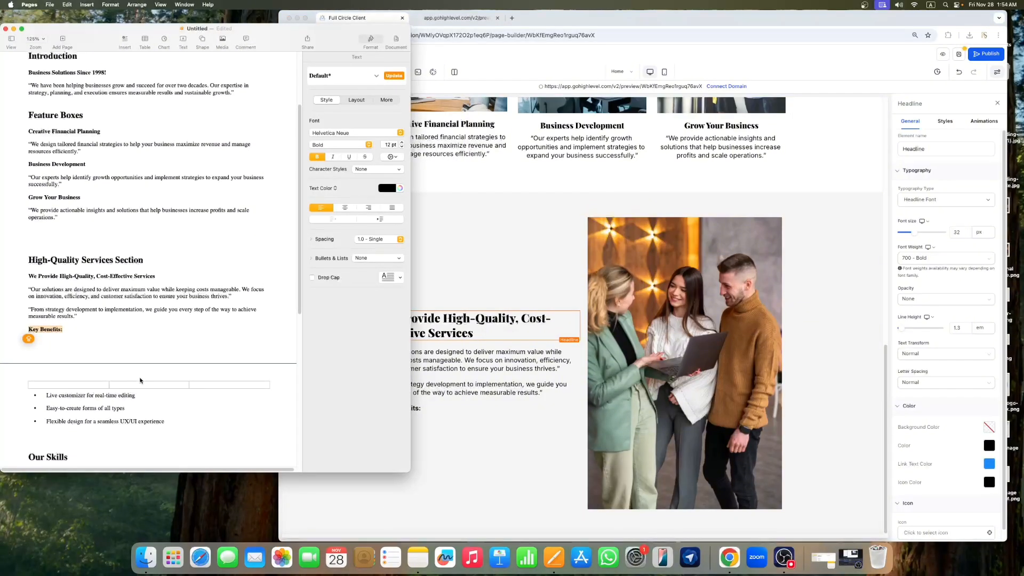
left_click(483, 427)
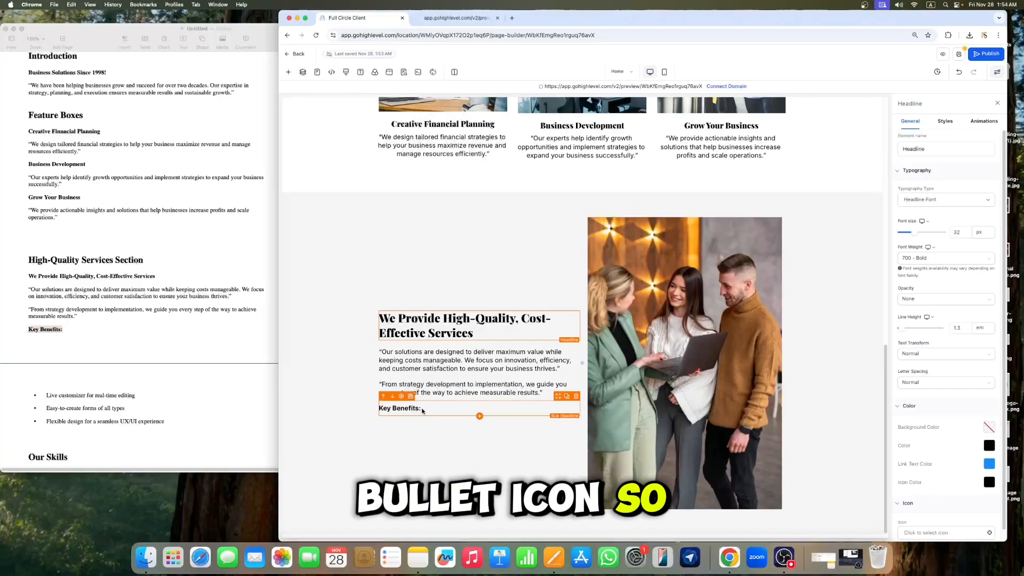
mouse_move(480, 418)
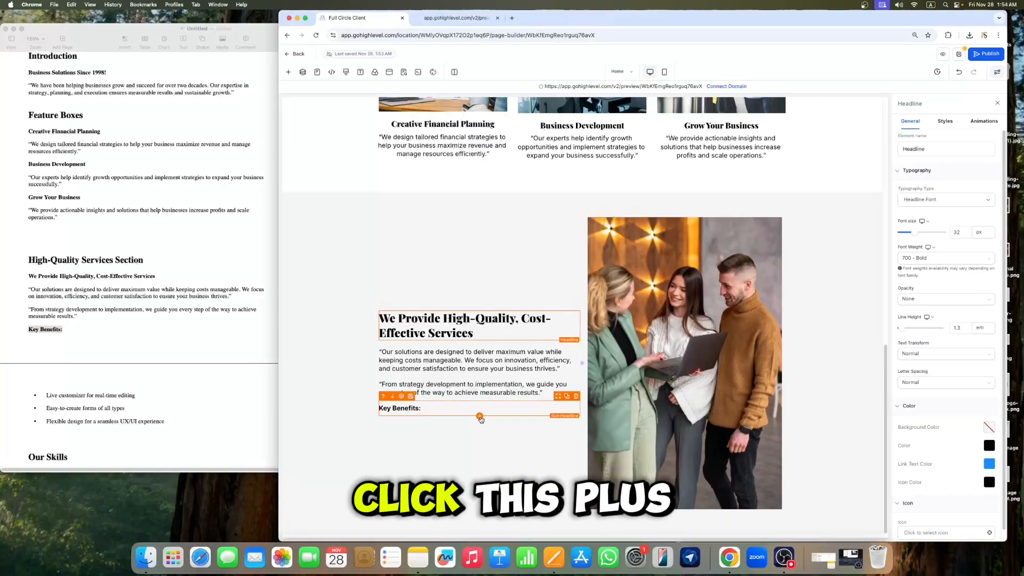
left_click(480, 417)
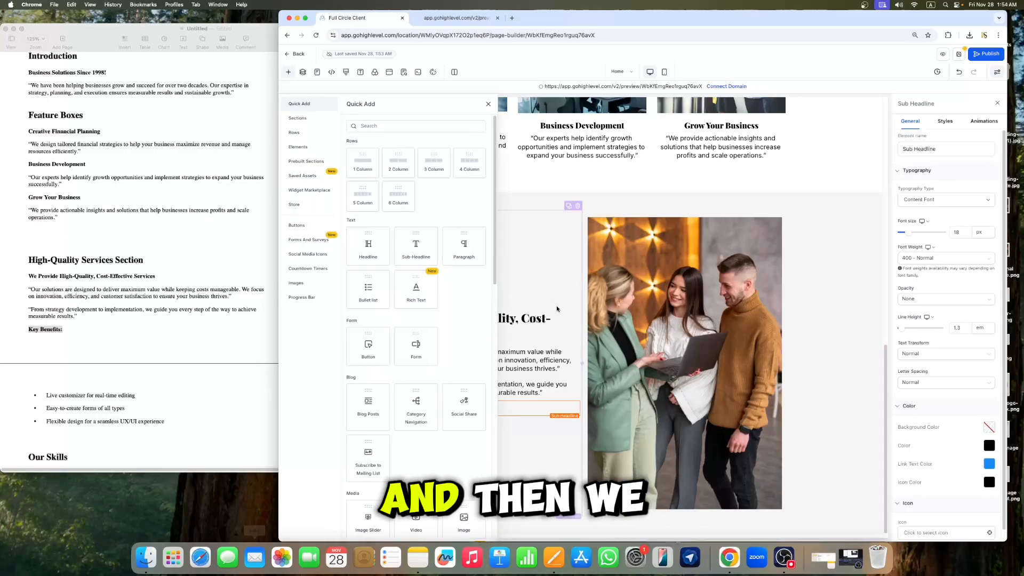
left_click(396, 125)
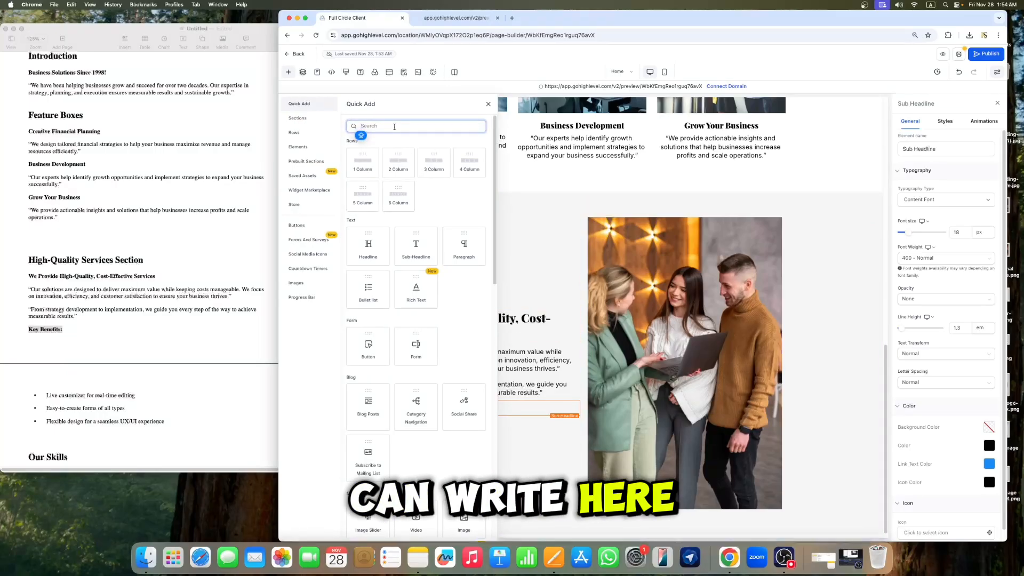
type("BU")
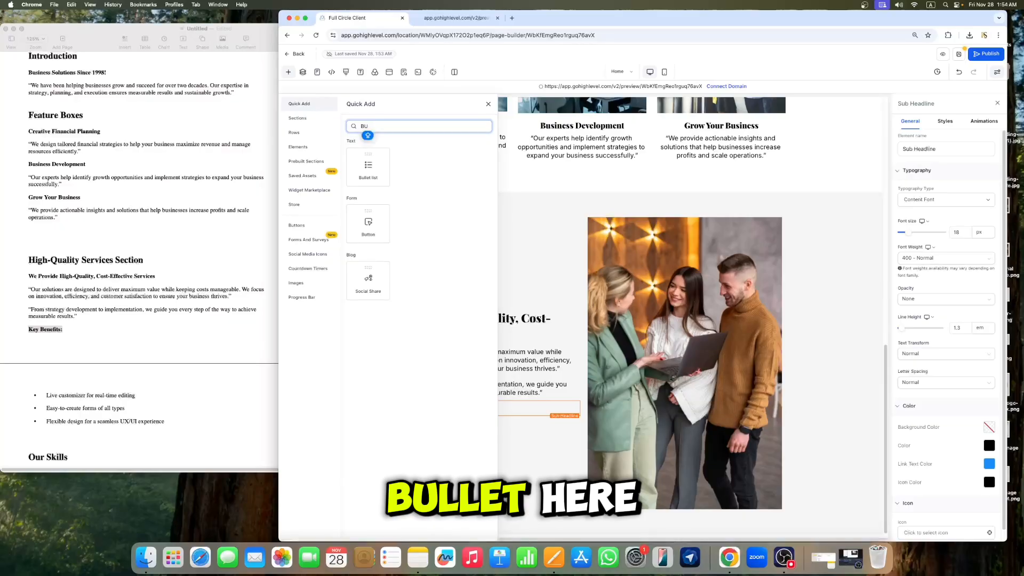
left_click(368, 168)
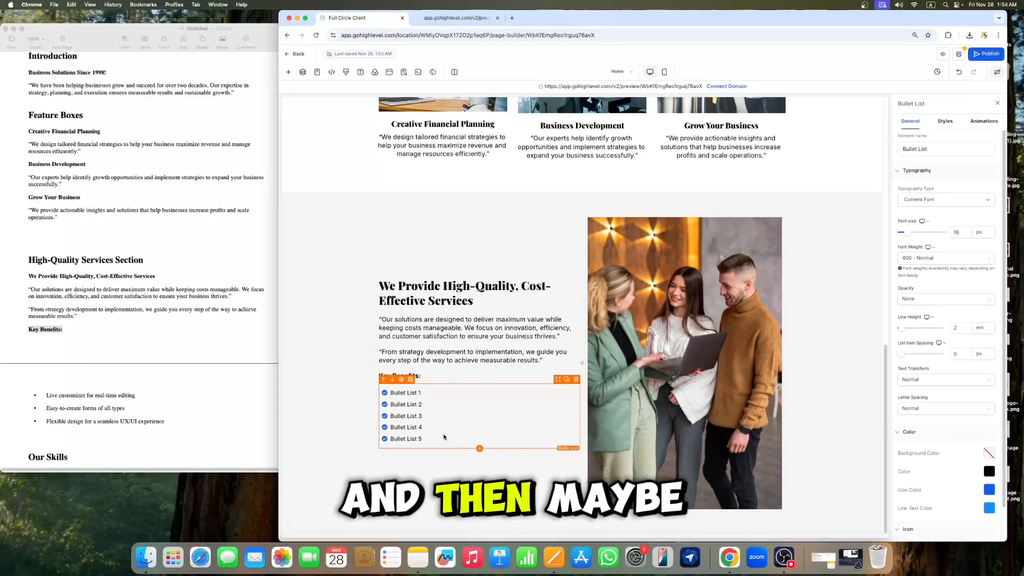
Step: Delete the placeholder bullet items so only the first bullet remains
left_click_drag(420, 438, 400, 404)
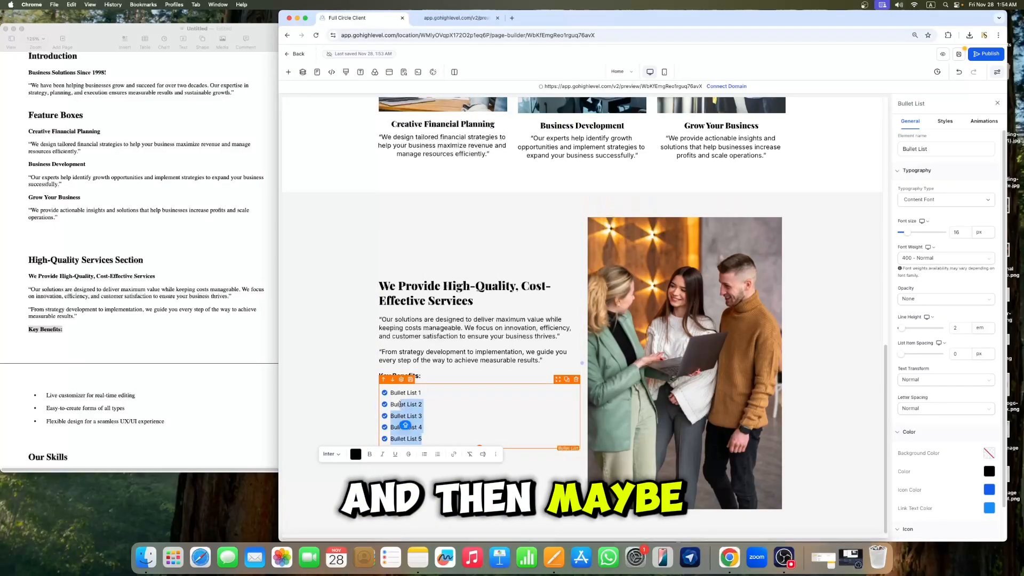
key("BackSpace")
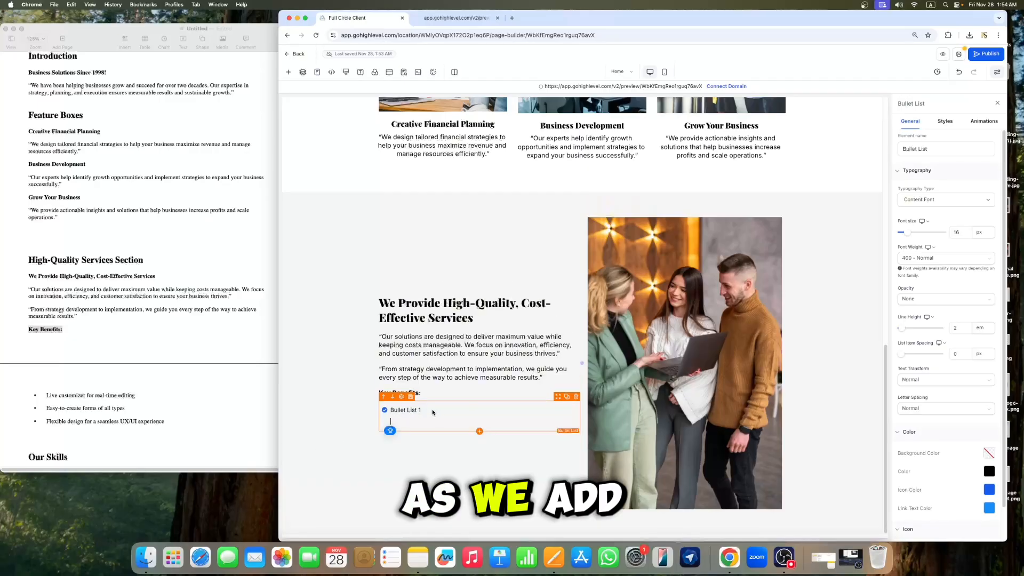
key("BackSpace")
Step: Copy "Live customizer for real-time editing" from the document and replace the first bullet's placeholder with it
left_click(145, 395)
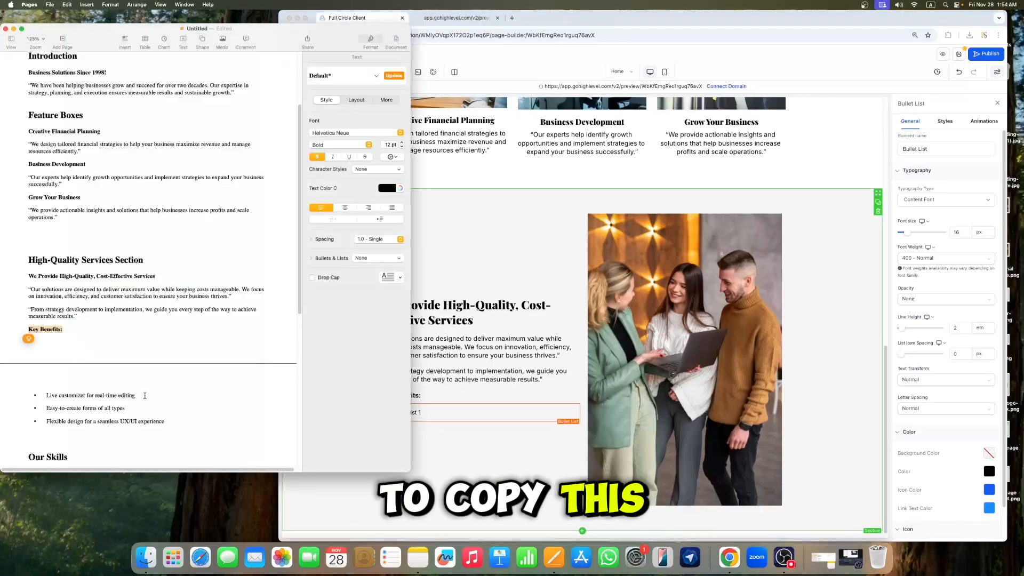
left_click_drag(53, 392, 48, 392)
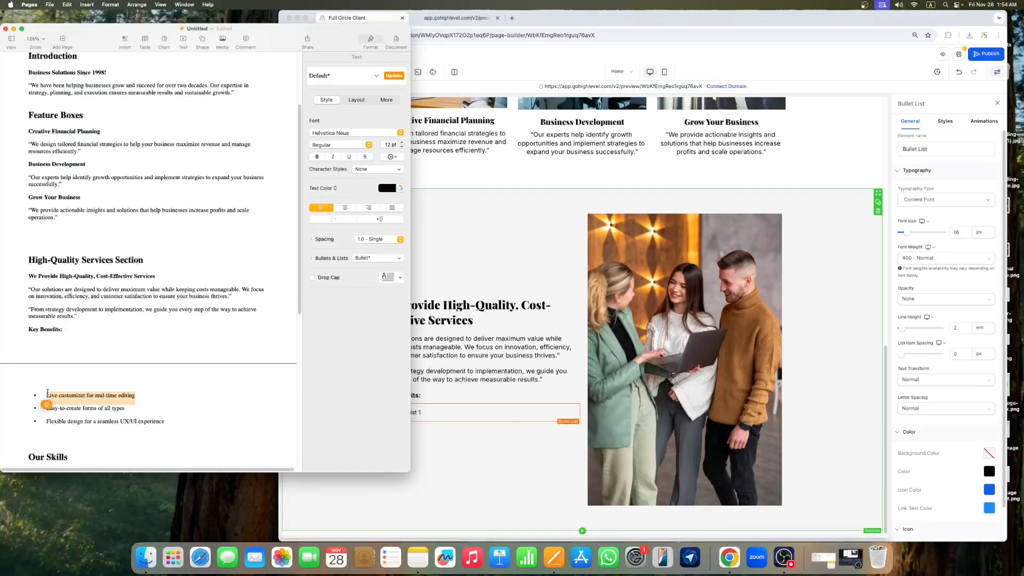
left_click(427, 417)
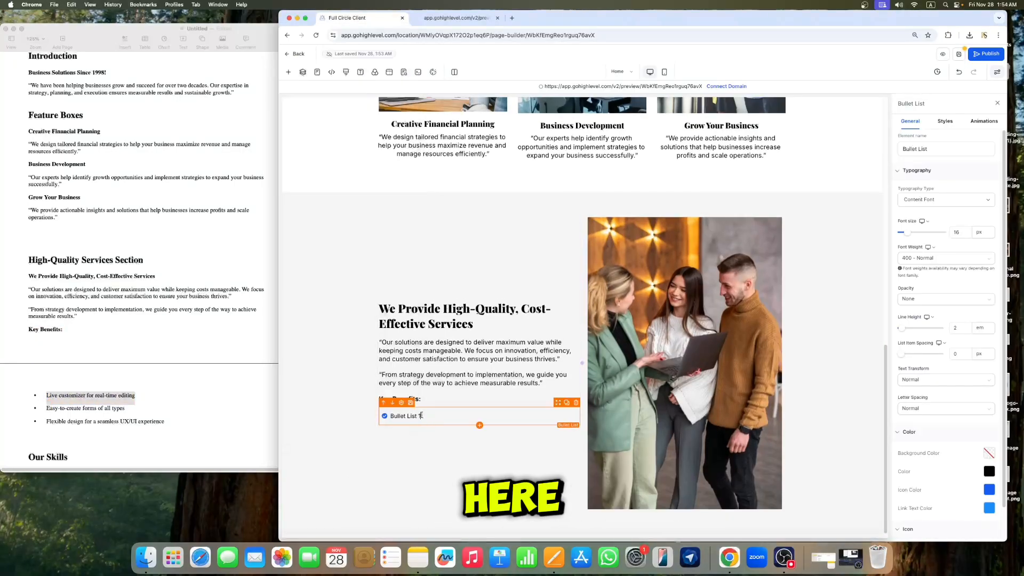
left_click_drag(421, 417, 395, 416)
type("Live customizer for real-time editing")
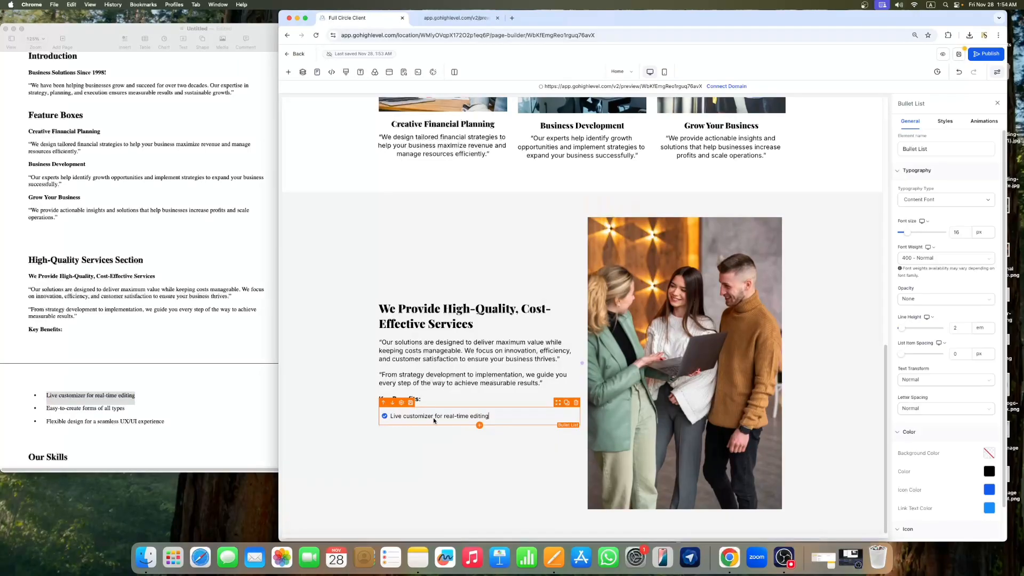
Step: Copy "Easy-to-create forms of all types" from the document and add it as the second bullet
left_click(179, 413)
left_click_drag(128, 409, 50, 412)
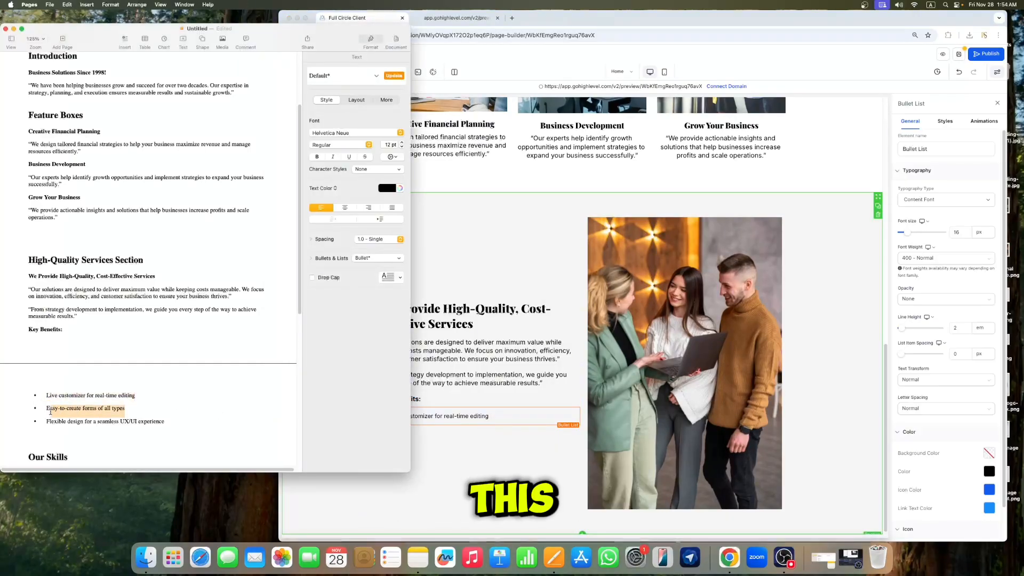
left_click(492, 418)
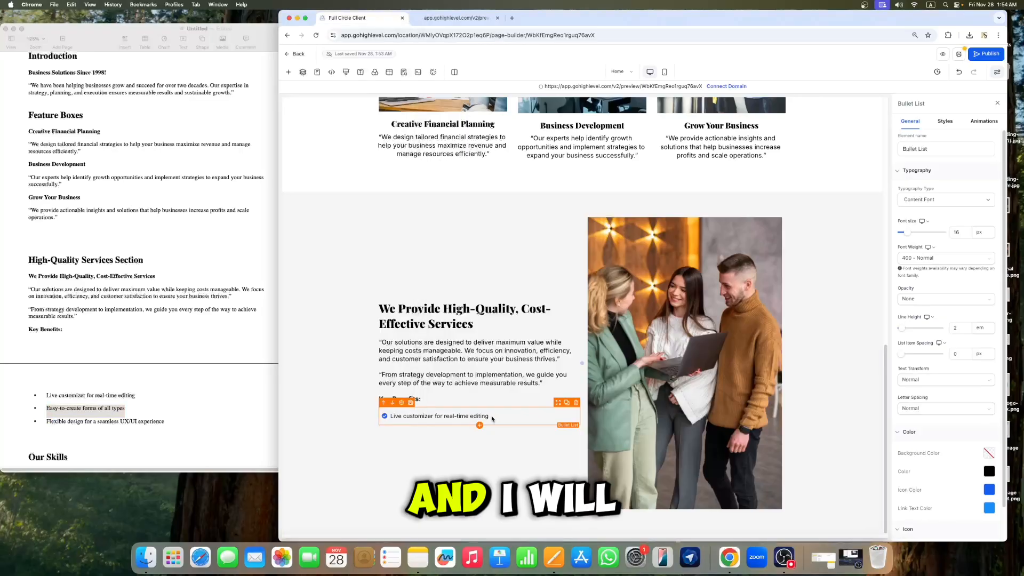
key("Return")
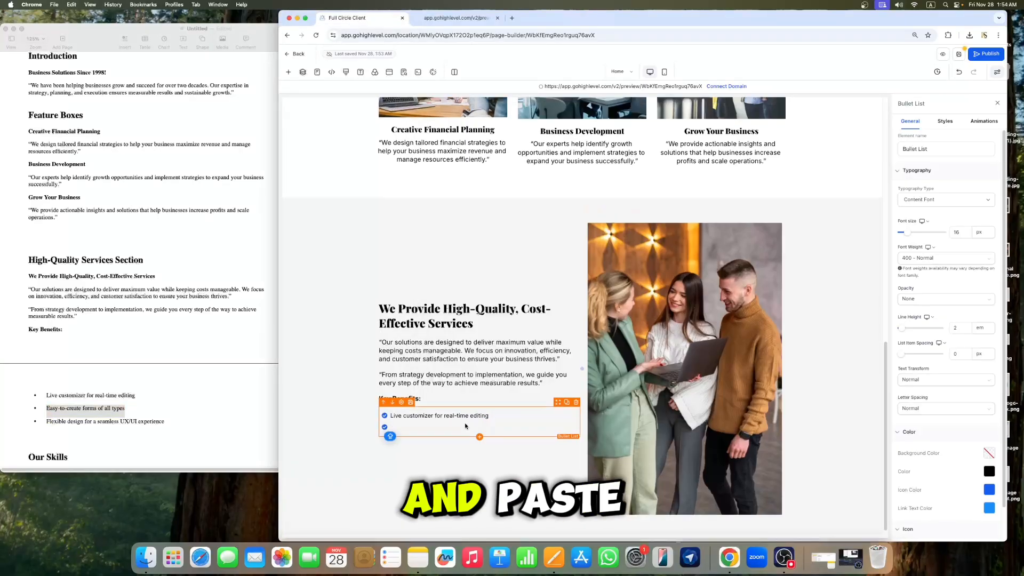
type("Easy-to-create forms of all types")
left_click(165, 422)
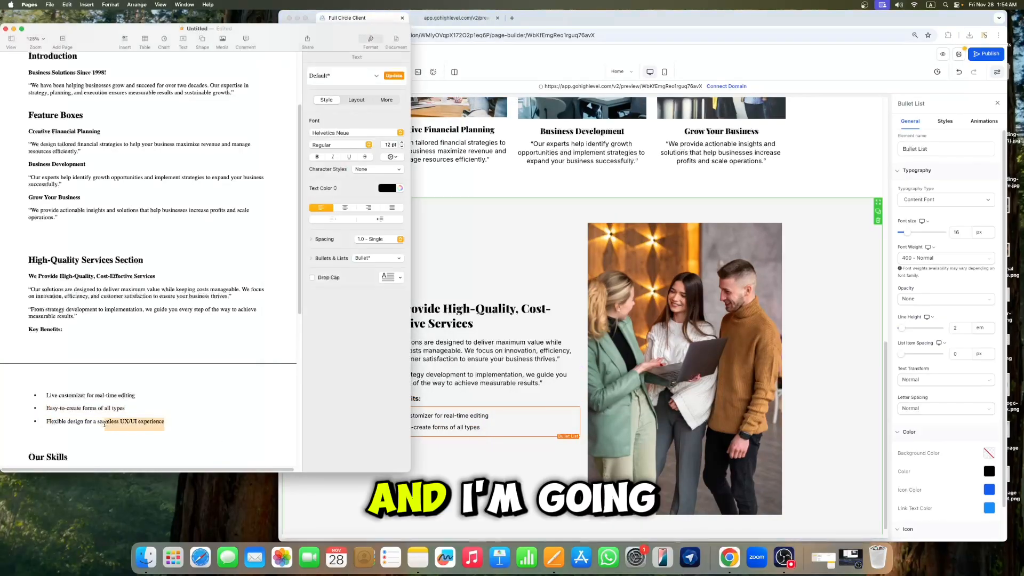
left_click(82, 409)
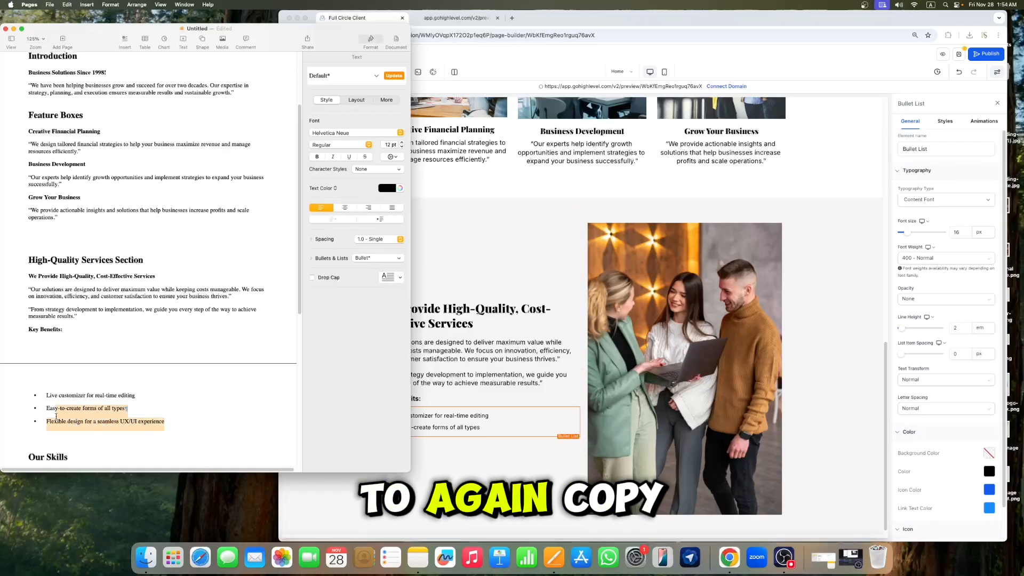
left_click_drag(56, 417, 47, 422)
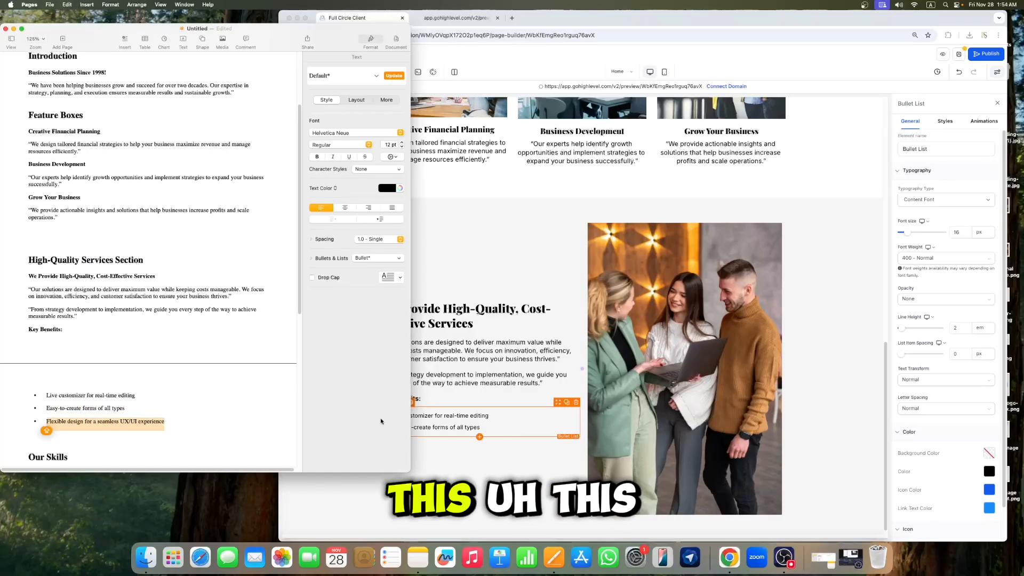
left_click(121, 410)
left_click_drag(127, 408, 47, 409)
key("super+c")
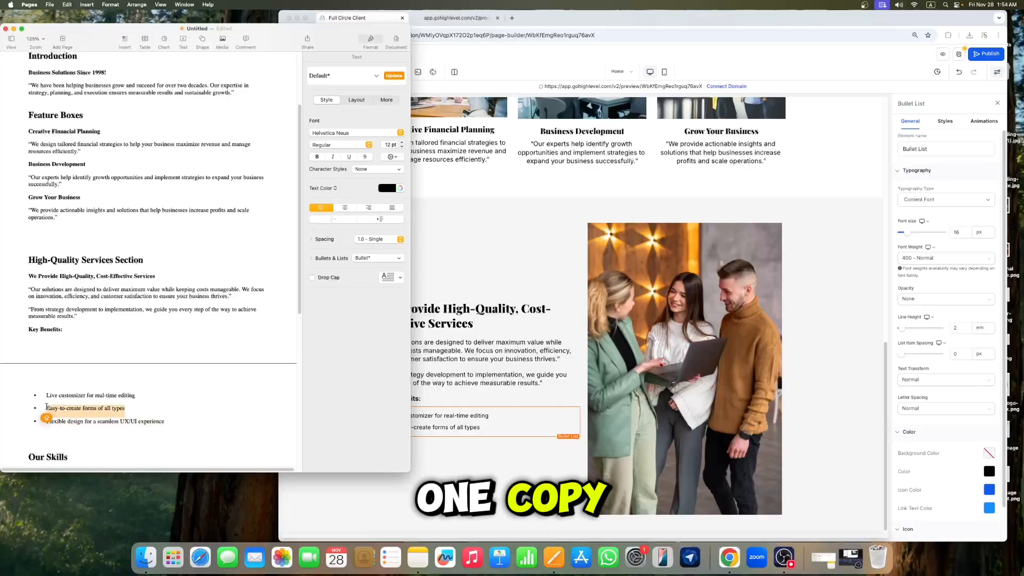
left_click(486, 427)
left_click_drag(484, 427, 421, 427)
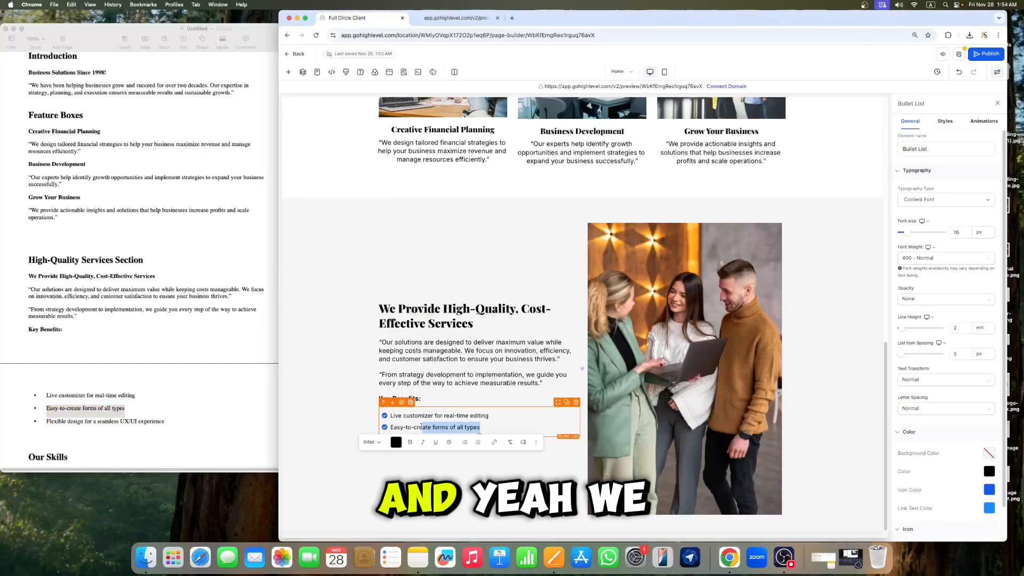
Step: Copy "Flexible design for a seamless UX/UI experience" from the document and add it as the third bullet
left_click(194, 411)
left_click_drag(175, 420, 82, 424)
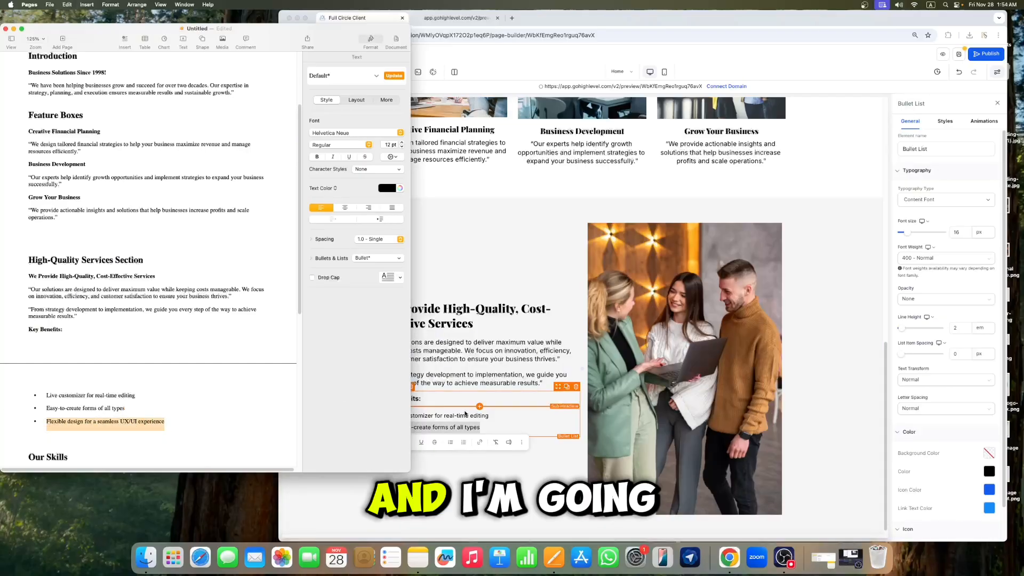
left_click(487, 425)
key("Return")
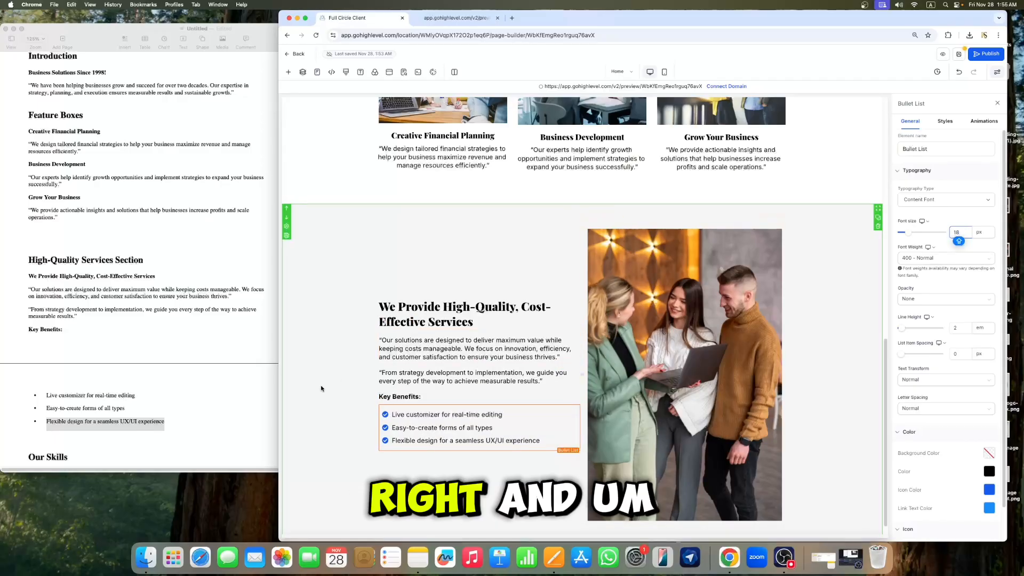
Step: Scroll through the builder page and the document to review the completed High-Quality Services section
scroll(407, 375, "down", 1)
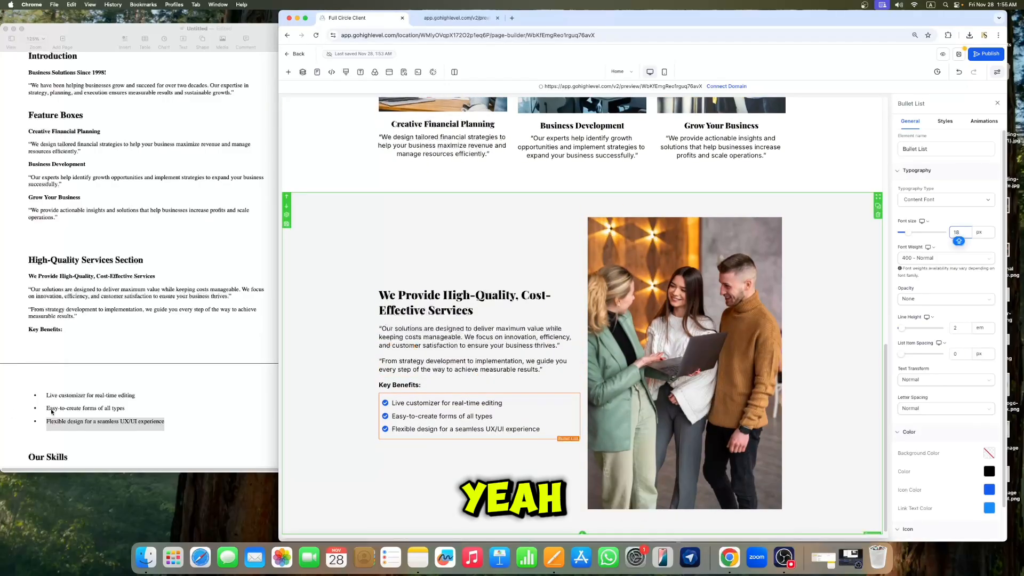
left_click(158, 386)
scroll(170, 384, "down", 4)
scroll(169, 383, "down", 3)
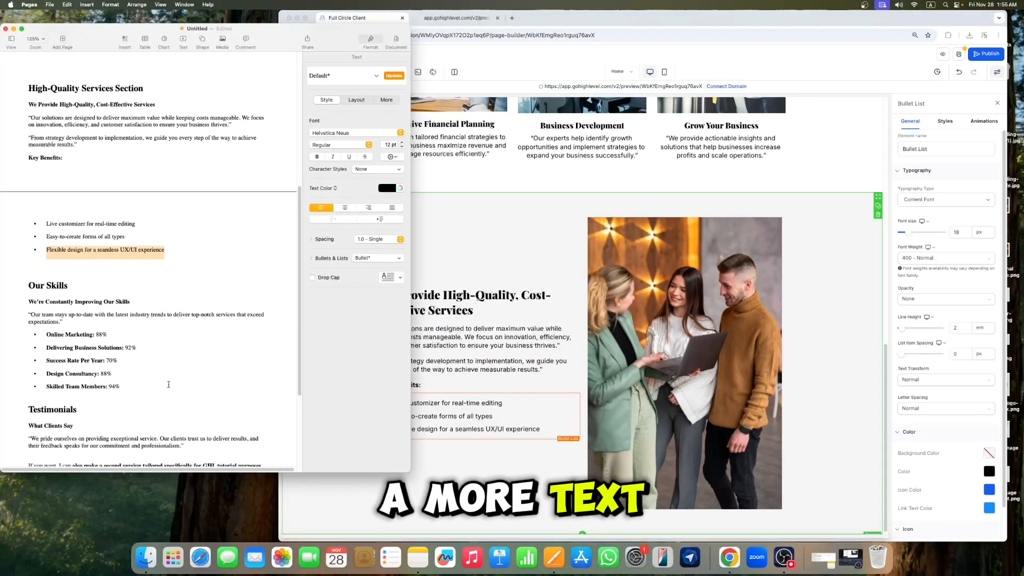
left_click(437, 341)
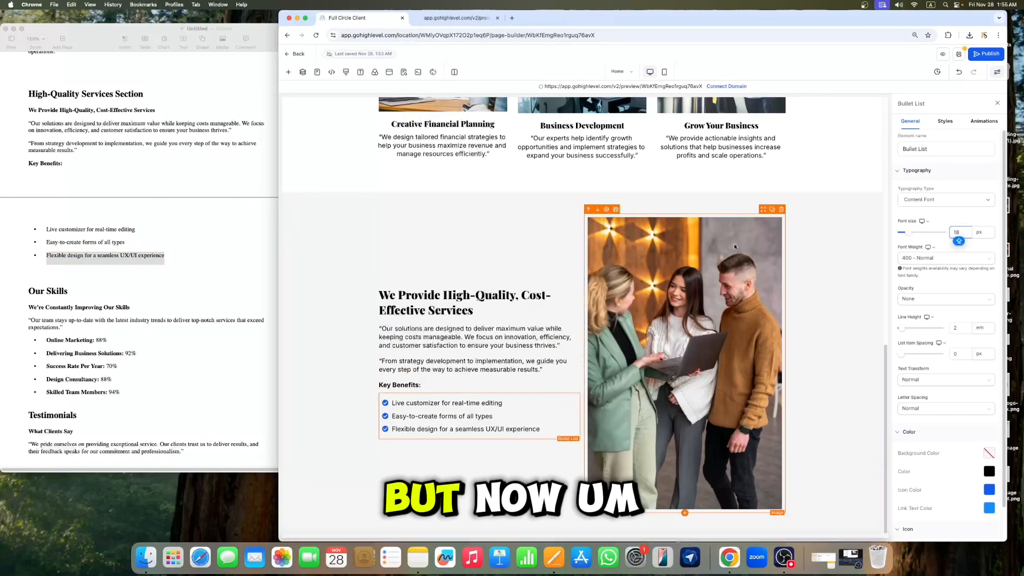
left_click(998, 103)
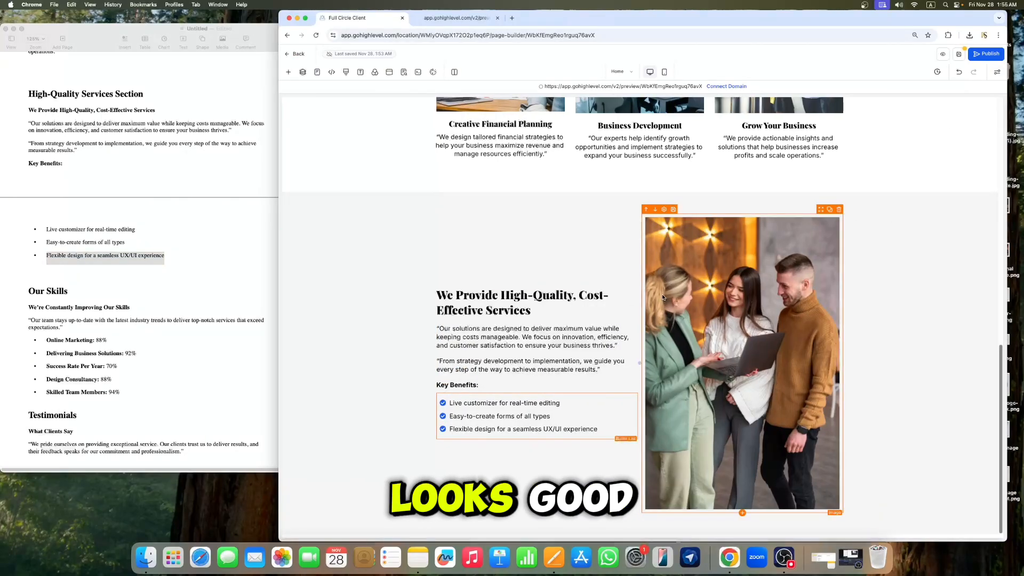
scroll(113, 328, "down", 1)
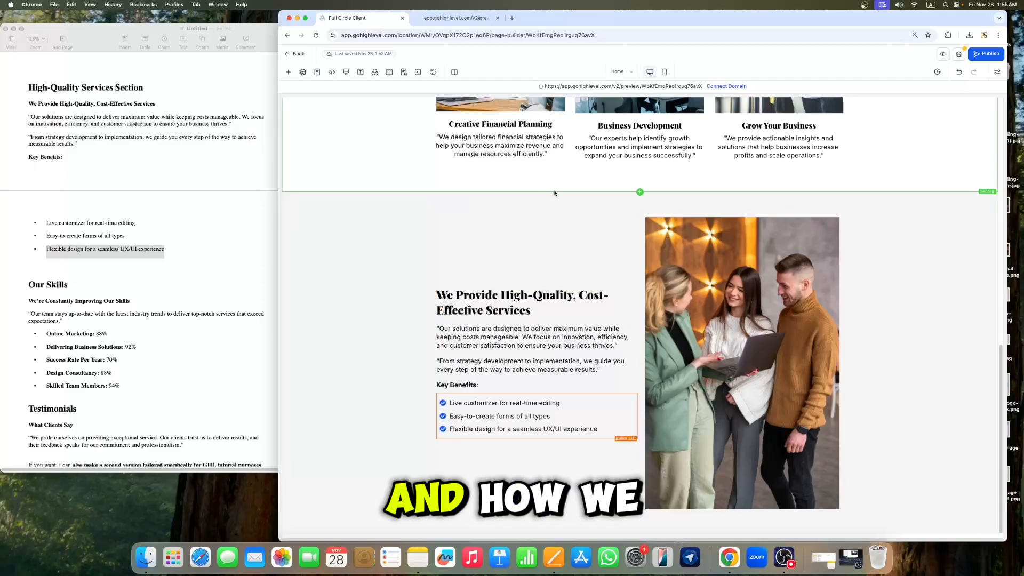
scroll(554, 193, "up", 10)
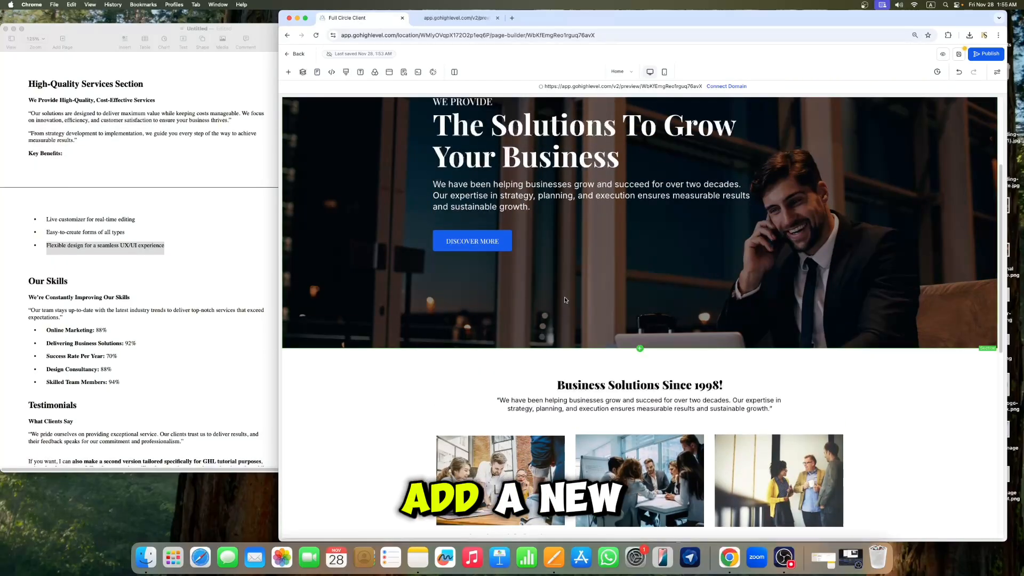
scroll(565, 299, "down", 8)
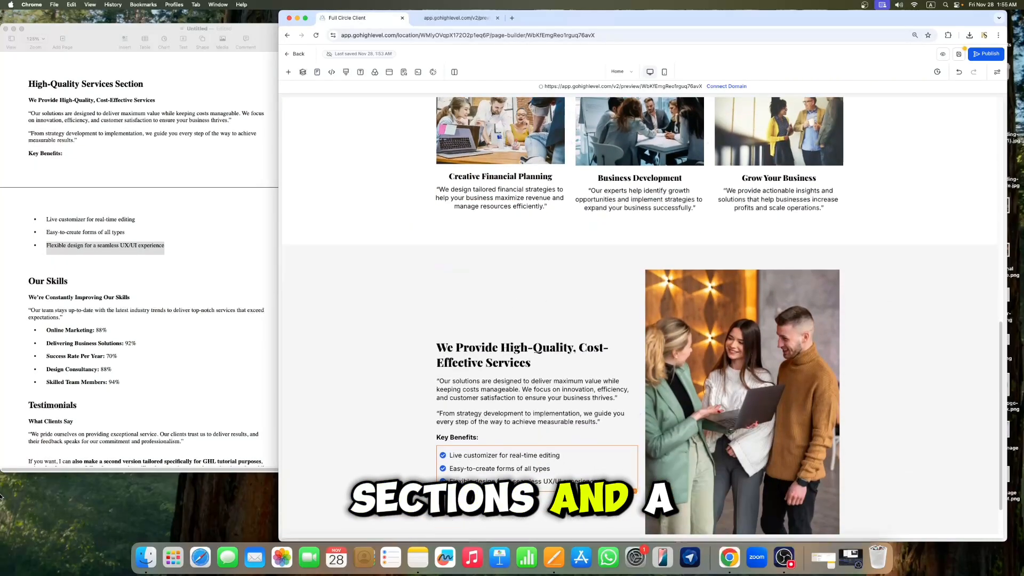
scroll(727, 205, "up", 6)
scroll(732, 201, "down", 7)
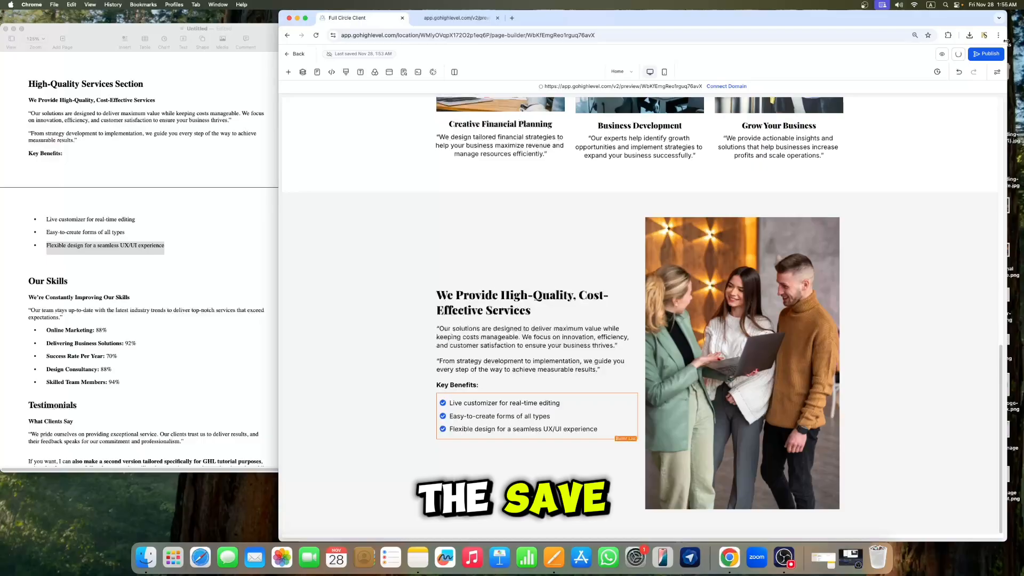
scroll(501, 341, "up", 10)
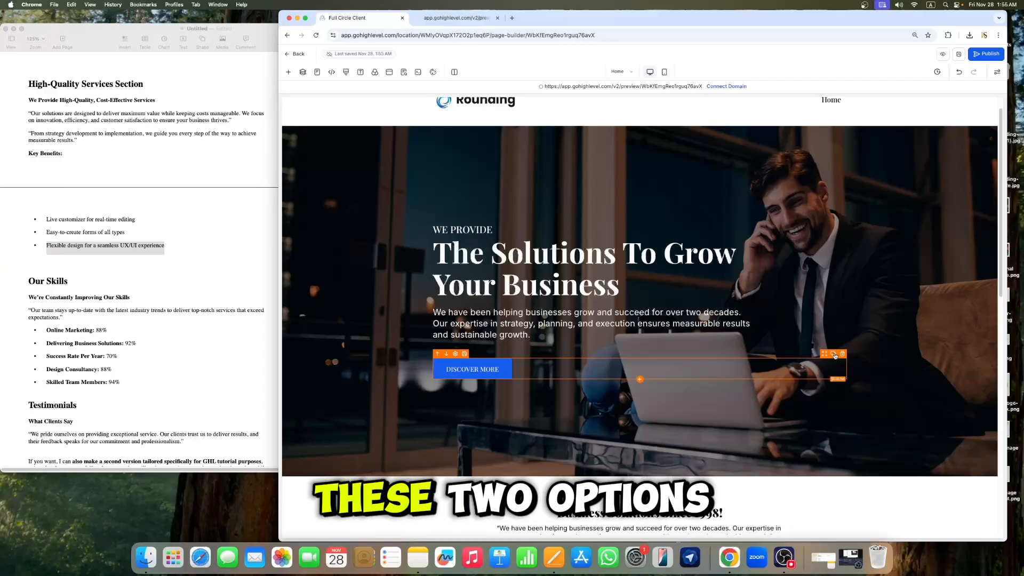
Step: Duplicate the hero's DISCOVER MORE button and move the copy below the Key Benefits list in the services section
left_click(834, 354)
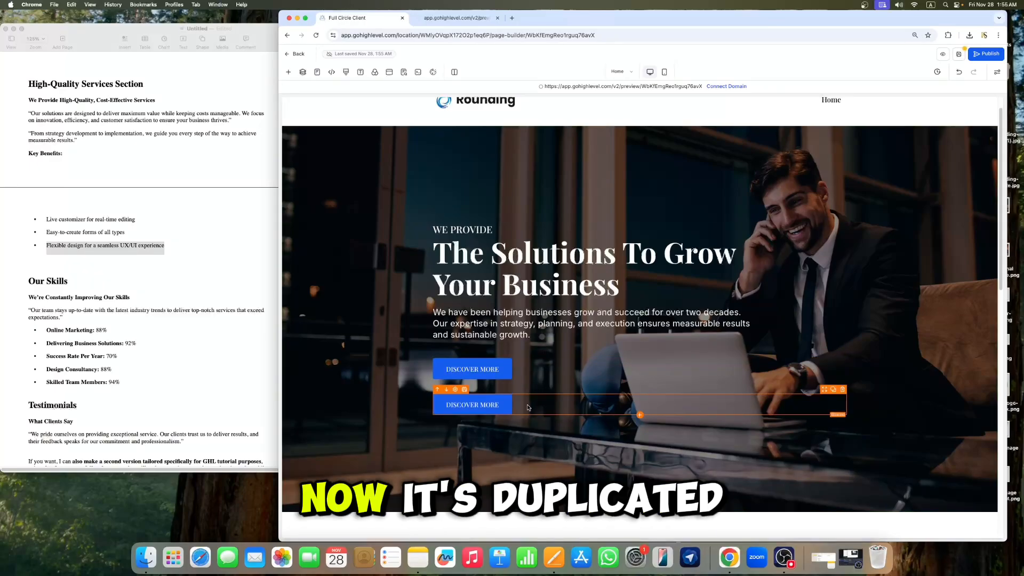
left_click_drag(825, 395, 557, 434)
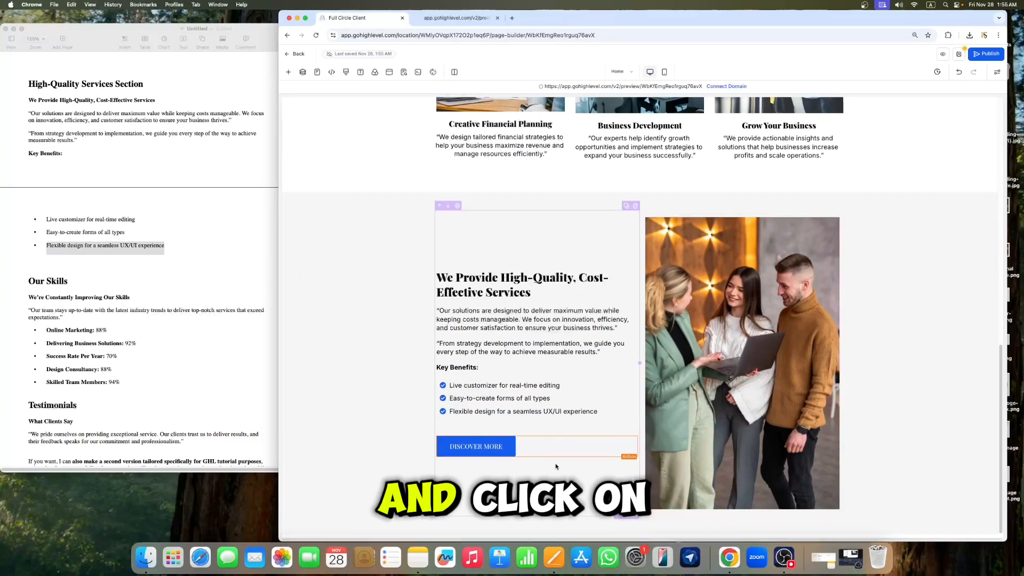
left_click(539, 449)
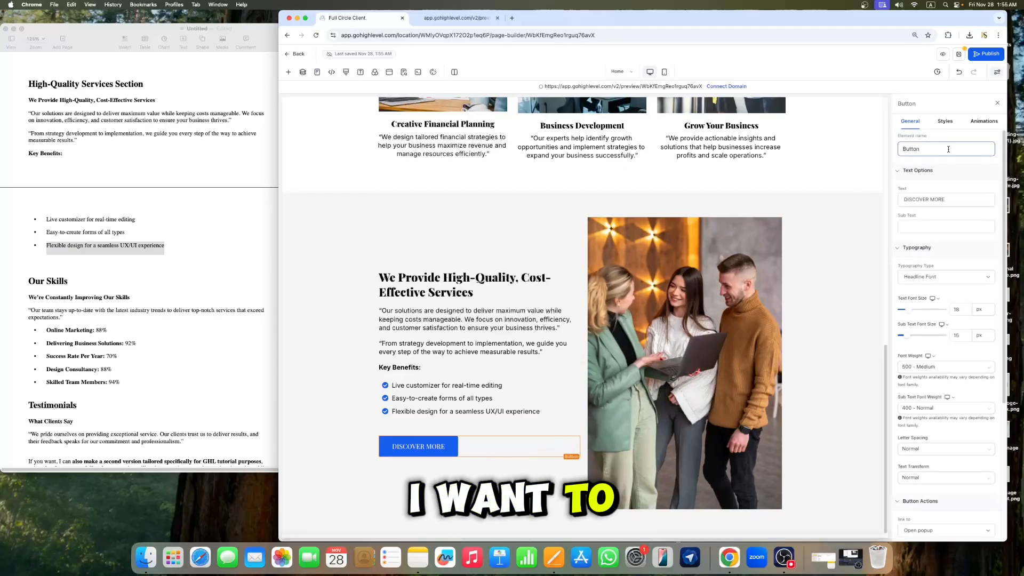
Step: Adjust the copied button's margin and padding spacing and set its text font size to 17 px, then close the settings
left_click(958, 309)
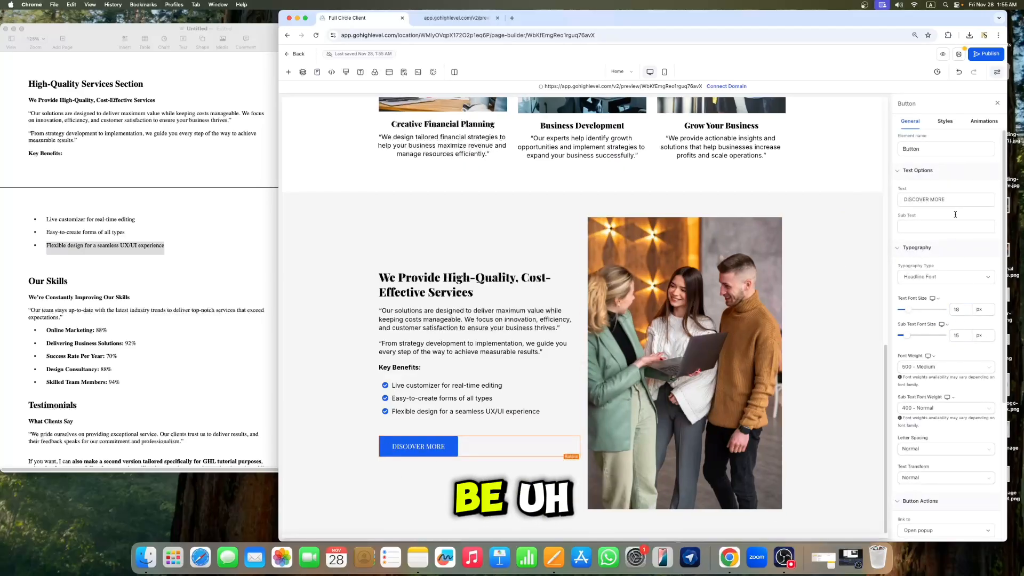
left_click(945, 122)
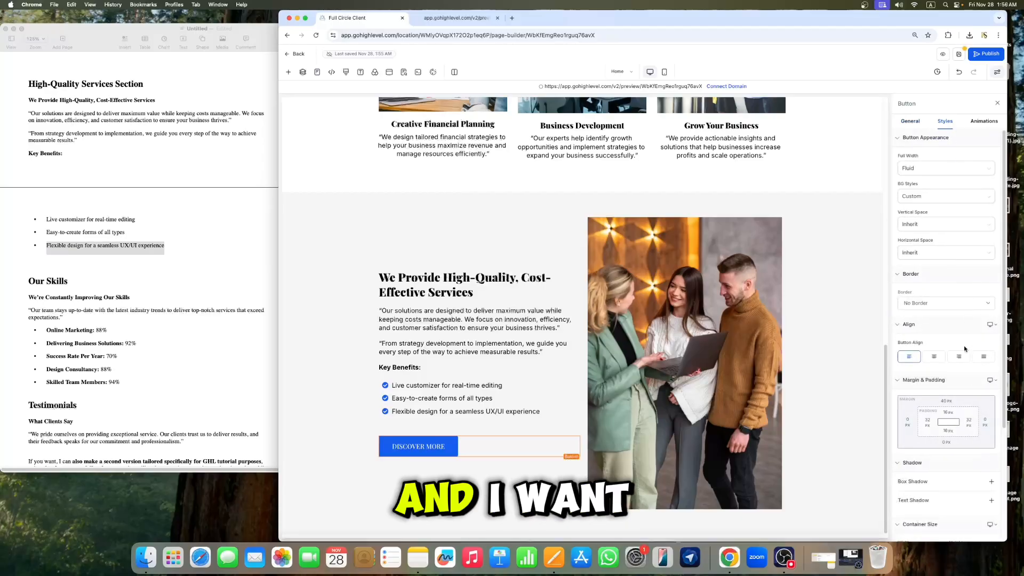
left_click(937, 446)
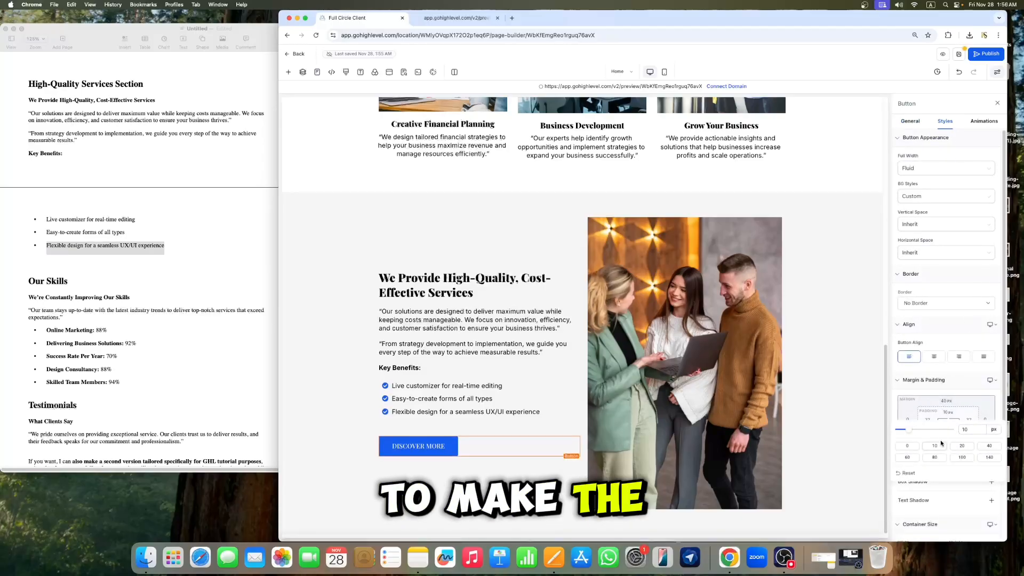
left_click(958, 327)
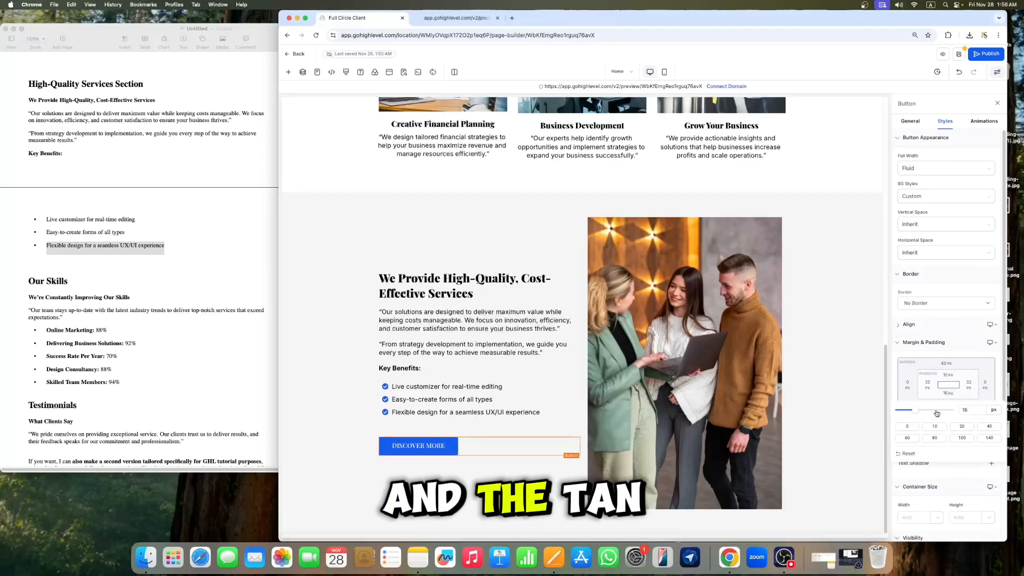
left_click(937, 427)
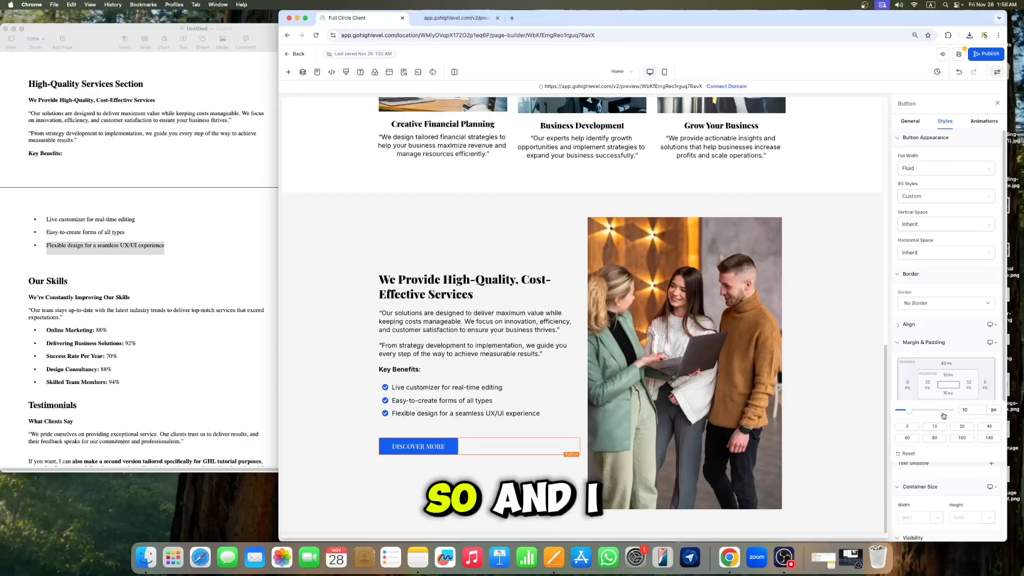
left_click(911, 121)
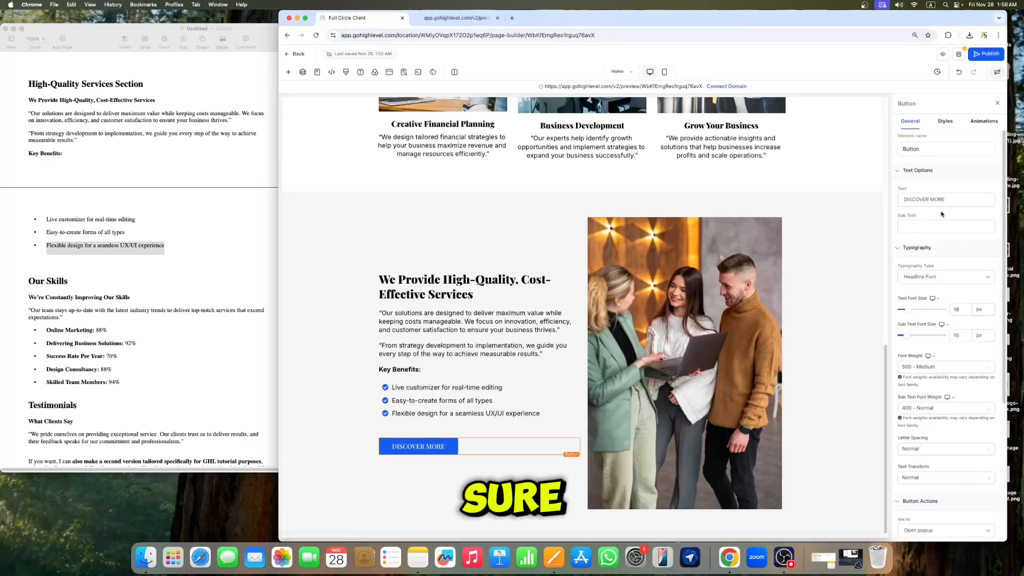
left_click(951, 277)
left_click(958, 314)
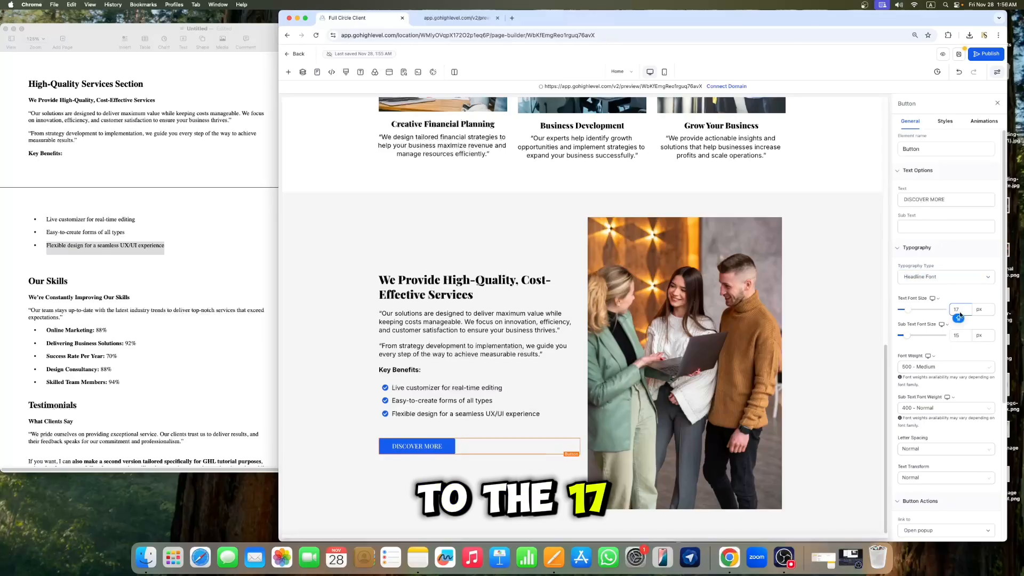
left_click(618, 155)
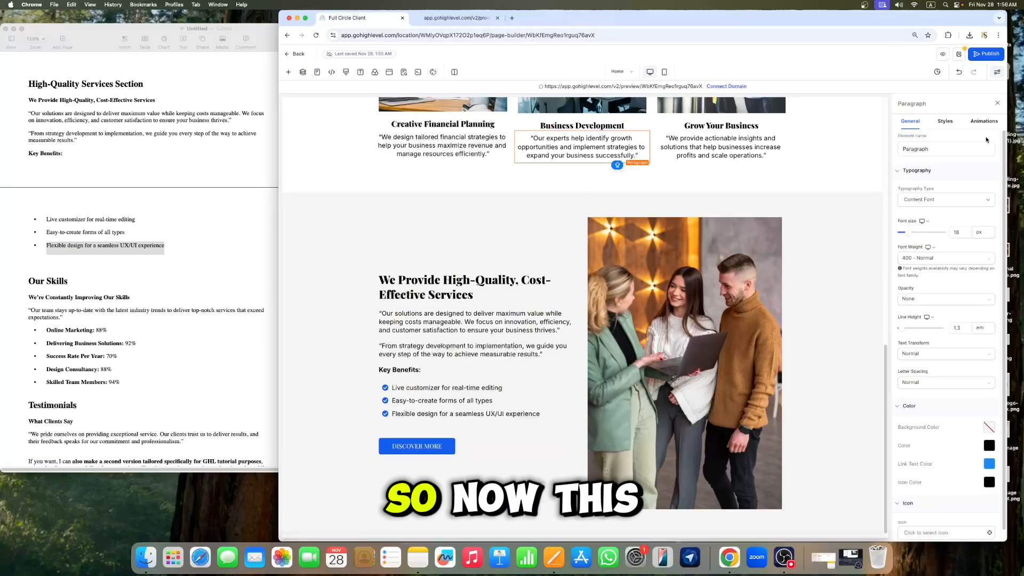
left_click(997, 104)
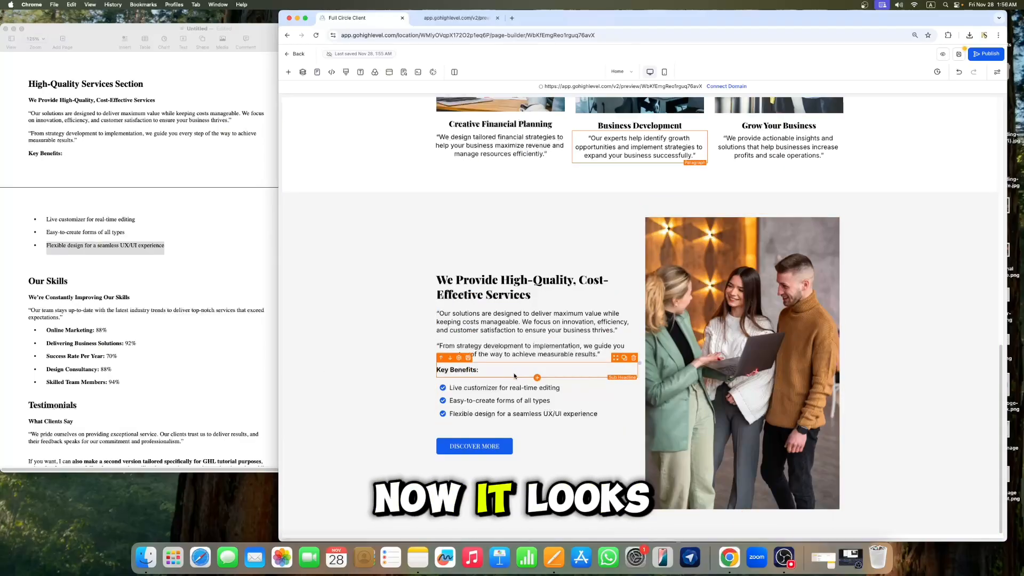
Step: Save the page in the builder
scroll(480, 437, "up", 1)
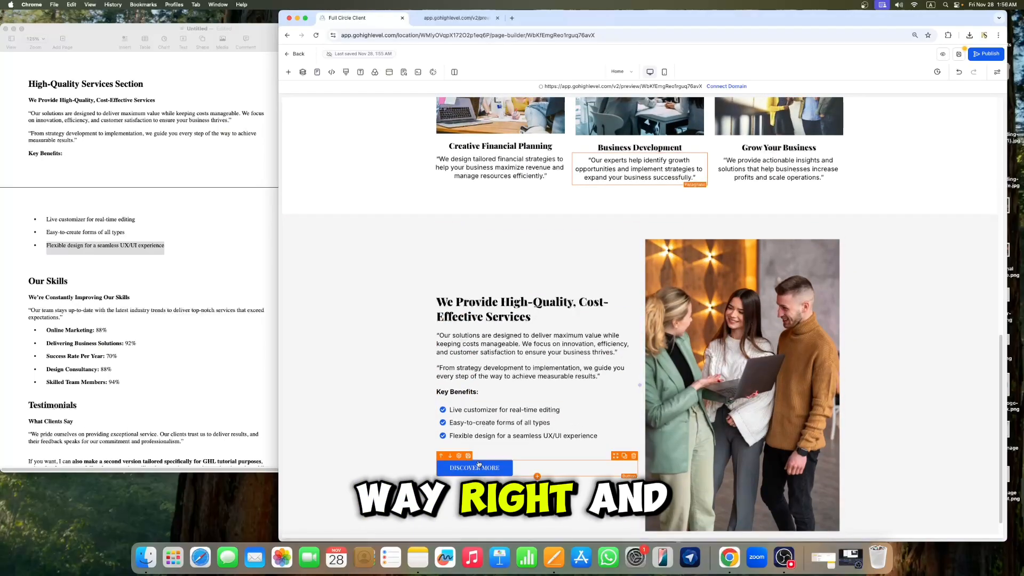
left_click(959, 55)
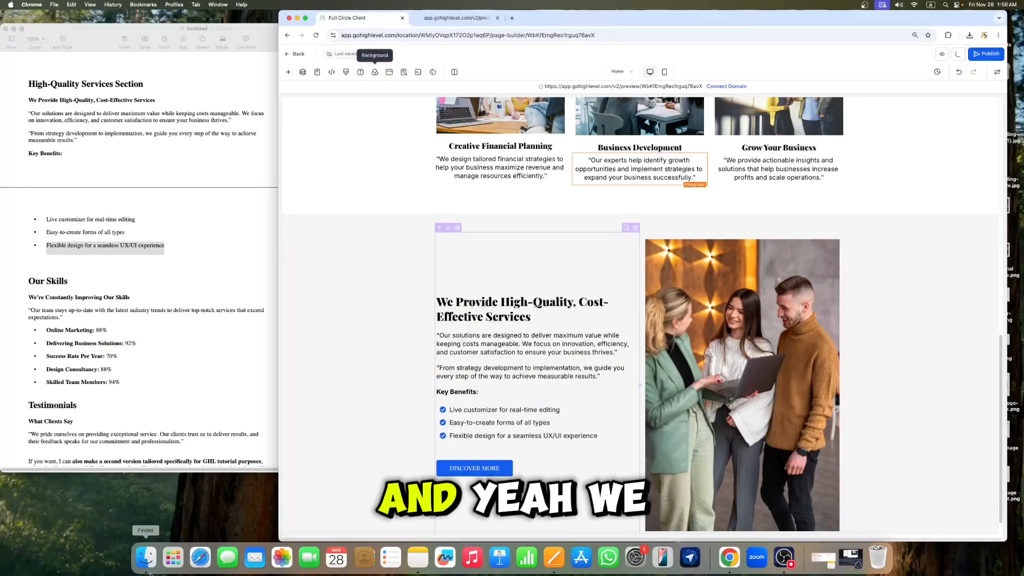
scroll(718, 457, "down", 1)
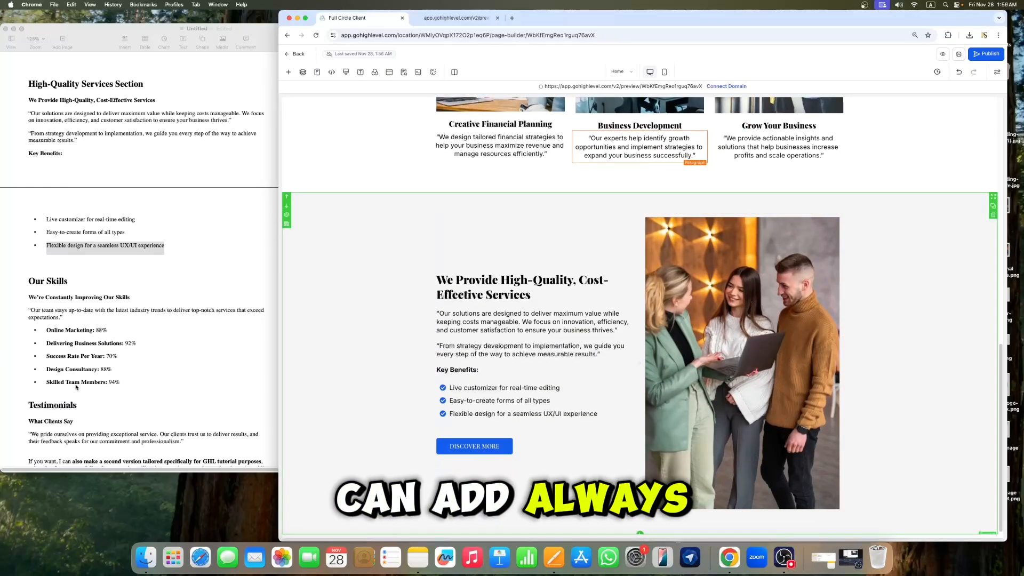
Step: Add a one-column row below the High-Quality Services section
left_click(641, 534)
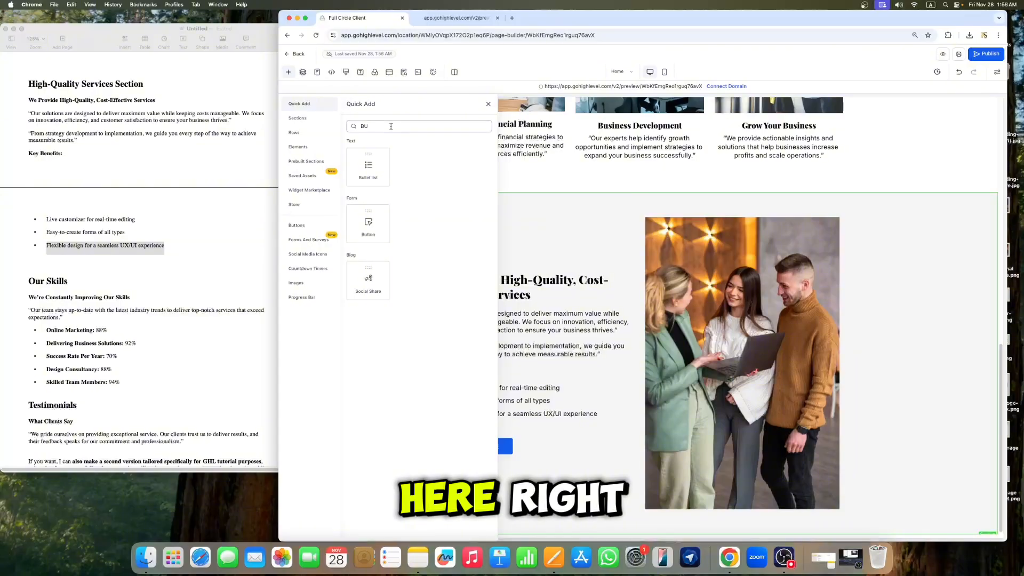
key("BackSpace")
key("BackSpace")
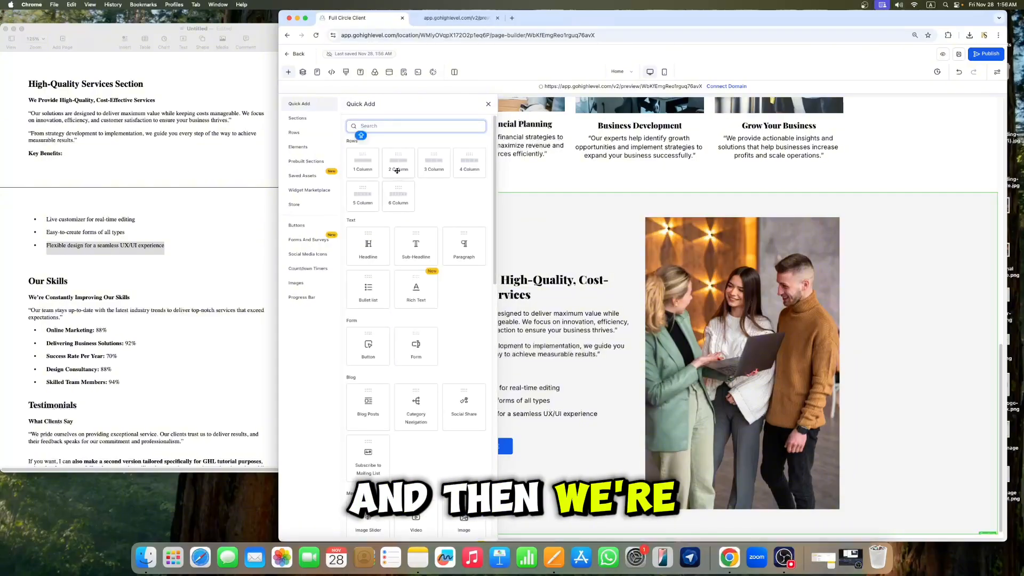
left_click(360, 166)
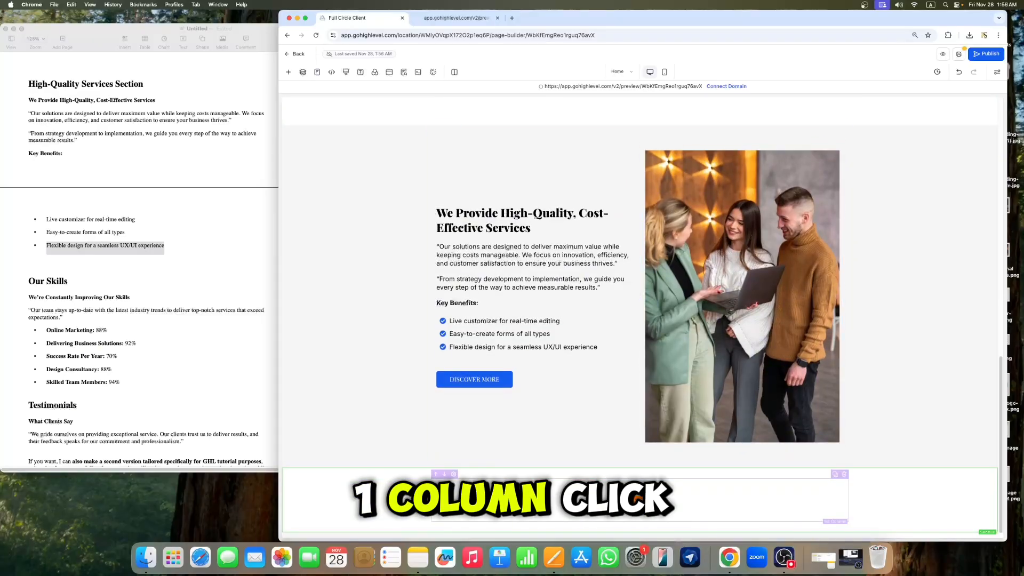
Step: Search the elements for testimonials and place a Testimonials element into the new row
left_click(640, 500)
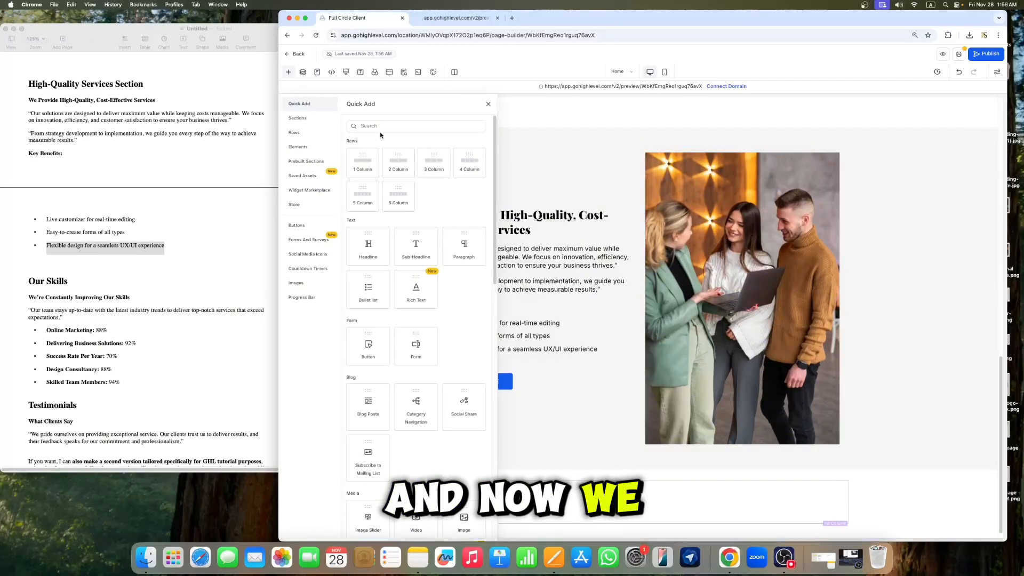
left_click(381, 128)
type("TEXT")
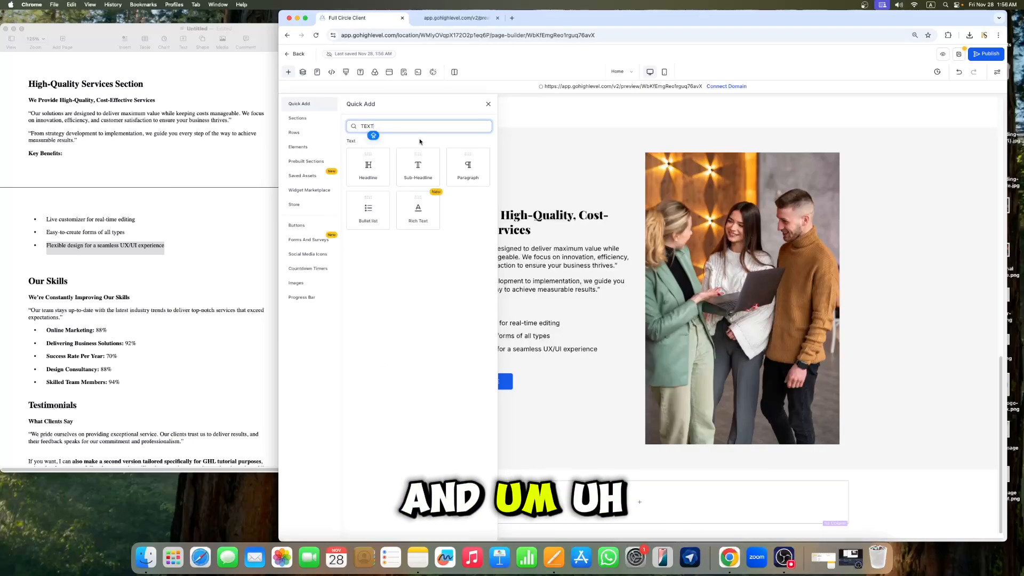
key("BackSpace")
key("BackSpace")
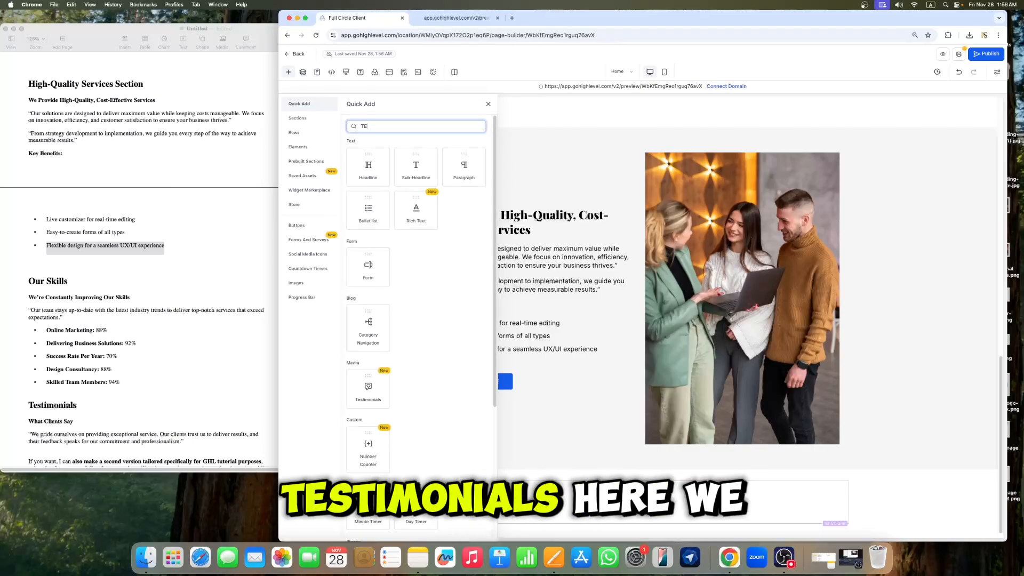
type("ES")
left_click_drag(368, 173, 649, 507)
scroll(759, 423, "down", 3)
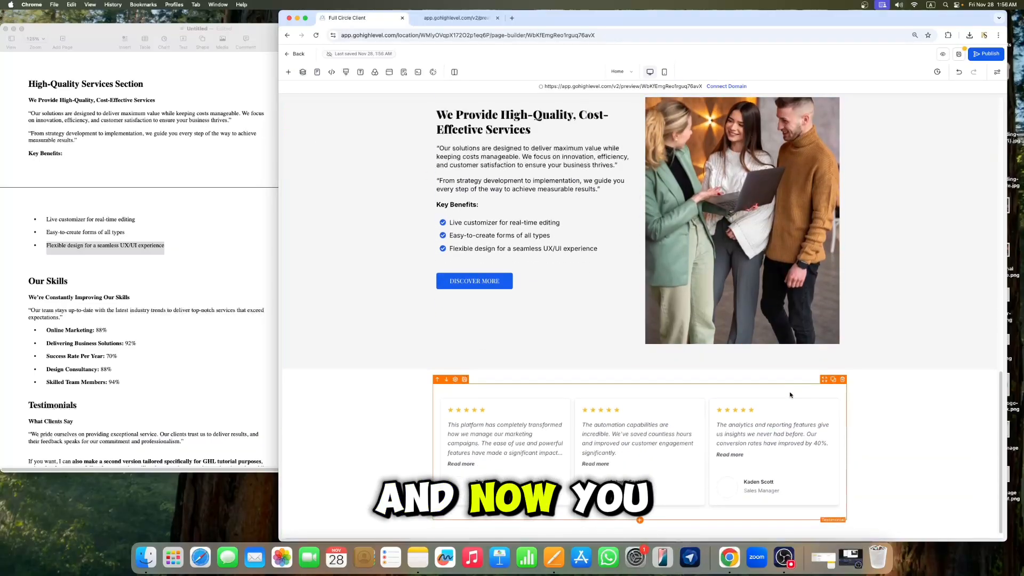
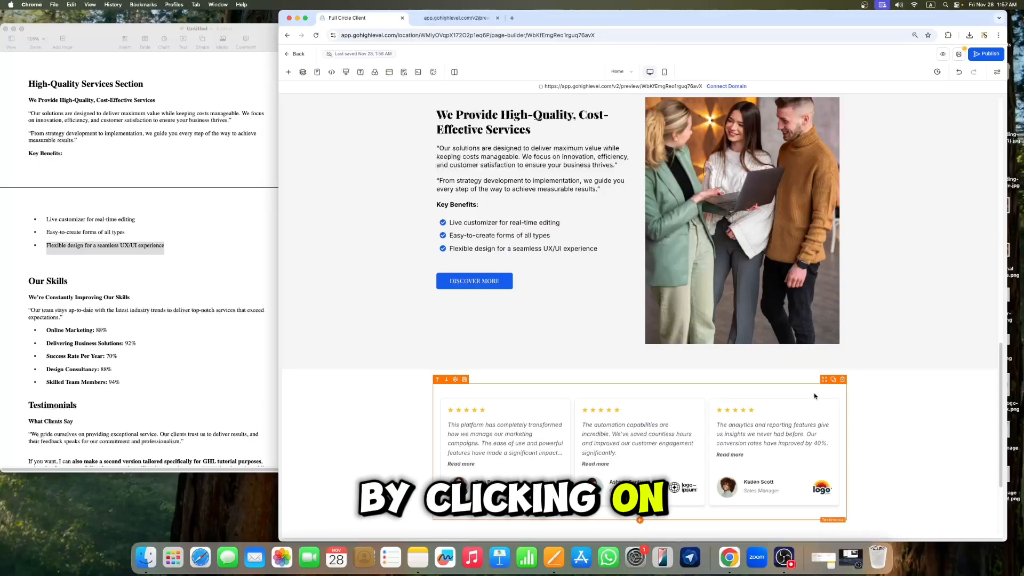
Step: Duplicate the Testimonials element and review its testimonial, layout and style settings before closing them
left_click(833, 379)
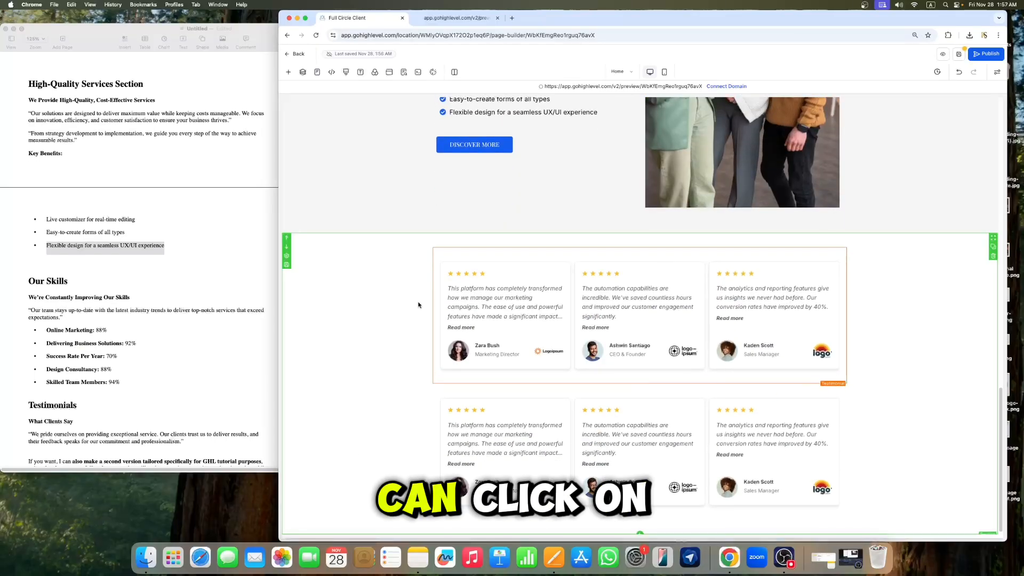
left_click(469, 348)
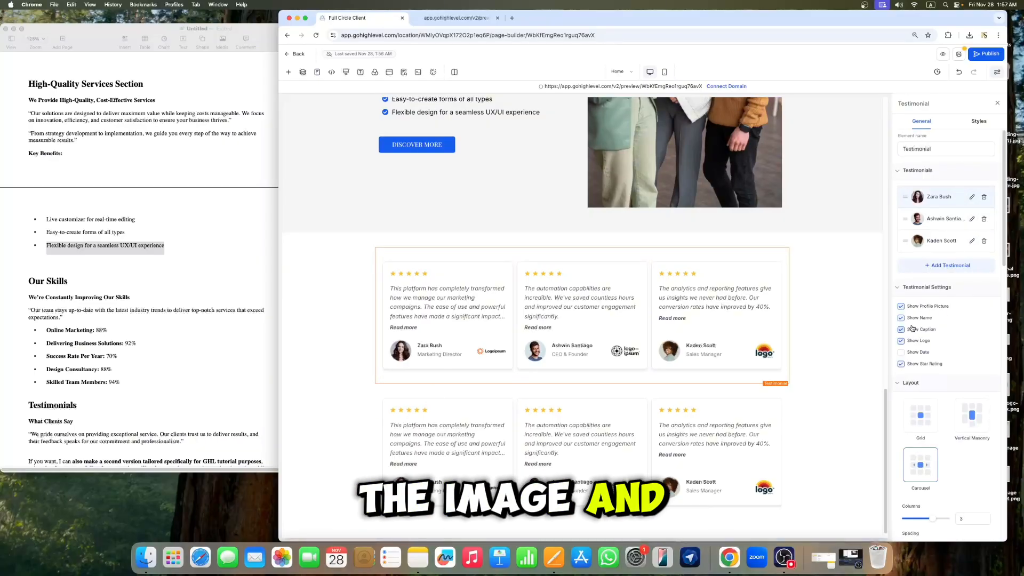
scroll(912, 404, "down", 1)
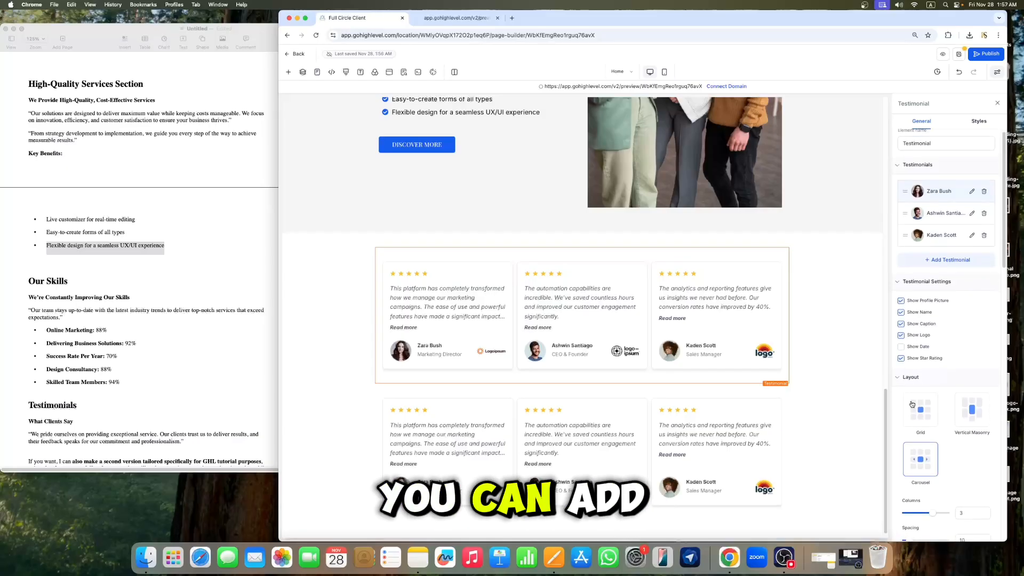
scroll(971, 218, "down", 5)
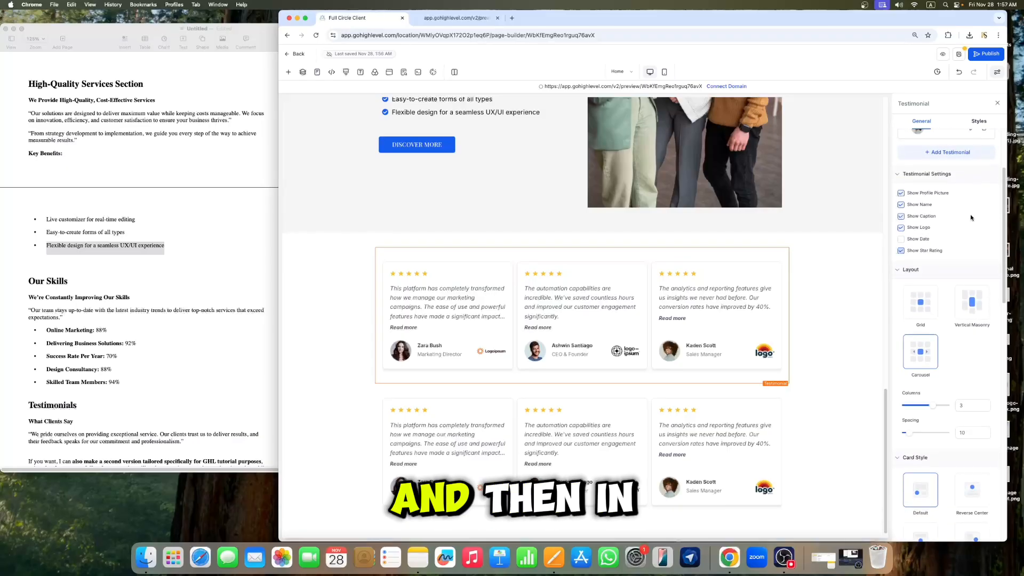
left_click(981, 123)
scroll(952, 269, "down", 1)
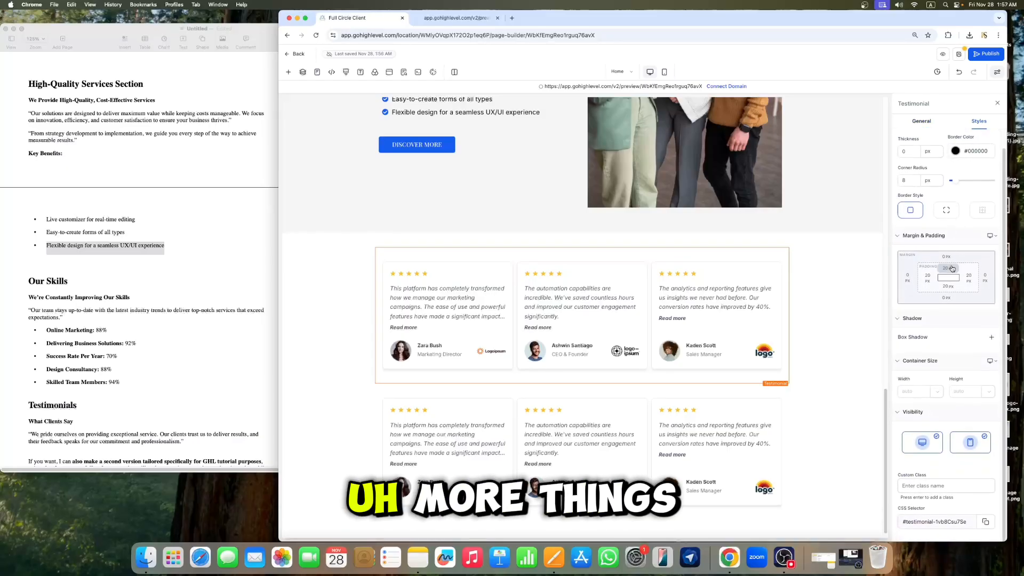
scroll(952, 268, "up", 1)
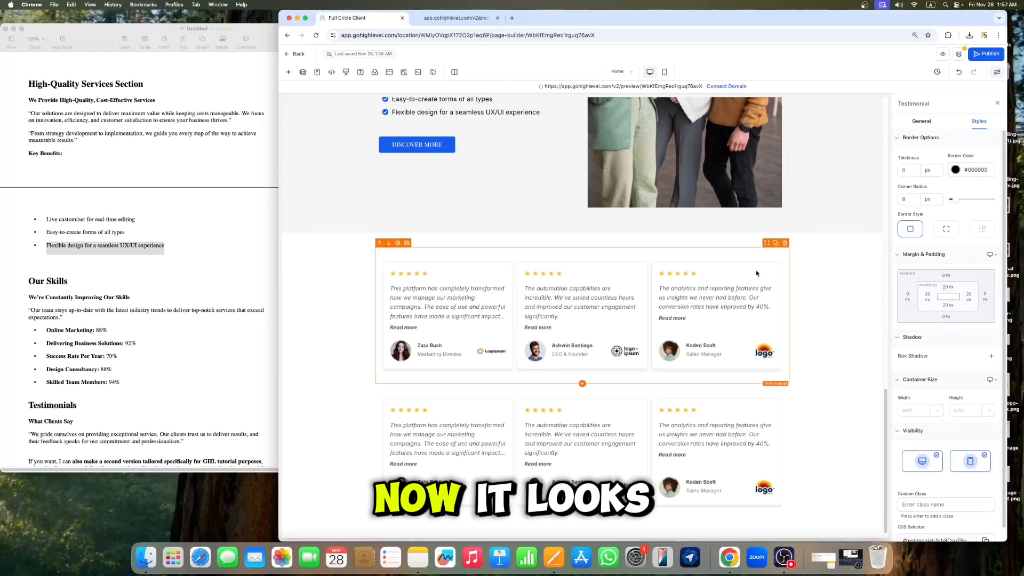
left_click(997, 103)
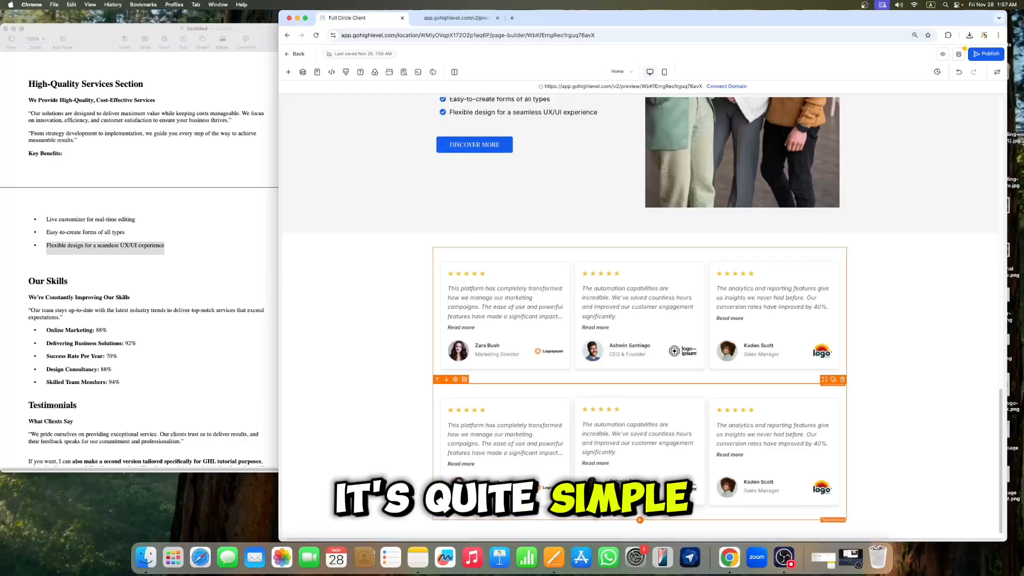
Step: Clone the "Business Solutions Since 1998!" headline and drag the copy down to the testimonials area
scroll(643, 504, "up", 3)
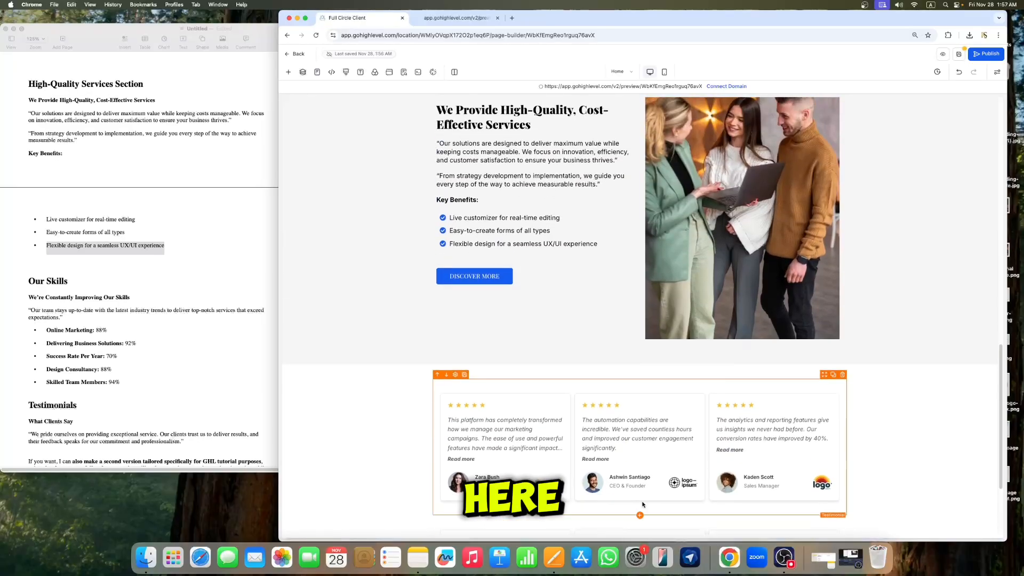
scroll(643, 504, "up", 9)
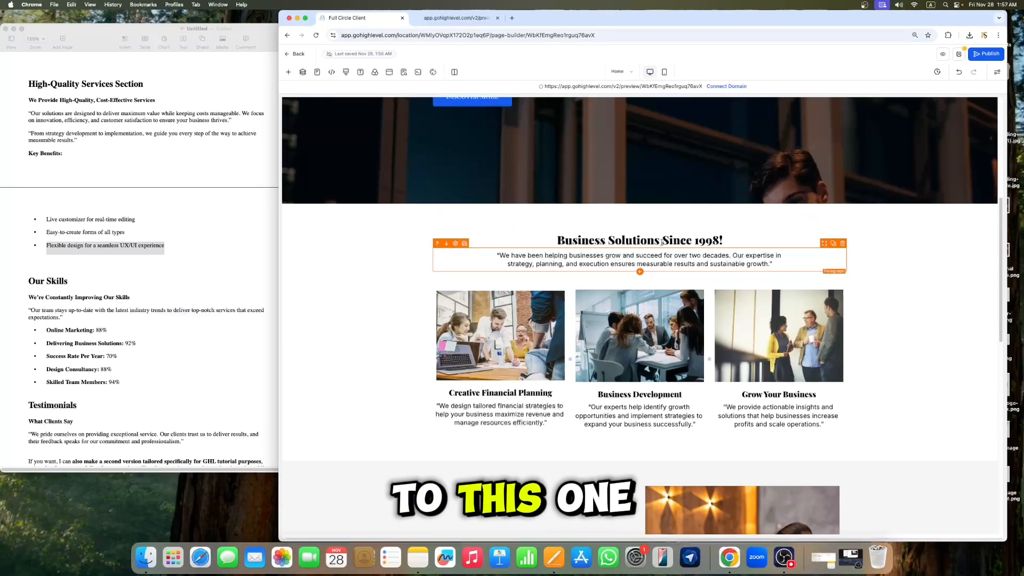
scroll(661, 242, "up", 1)
left_click(834, 250)
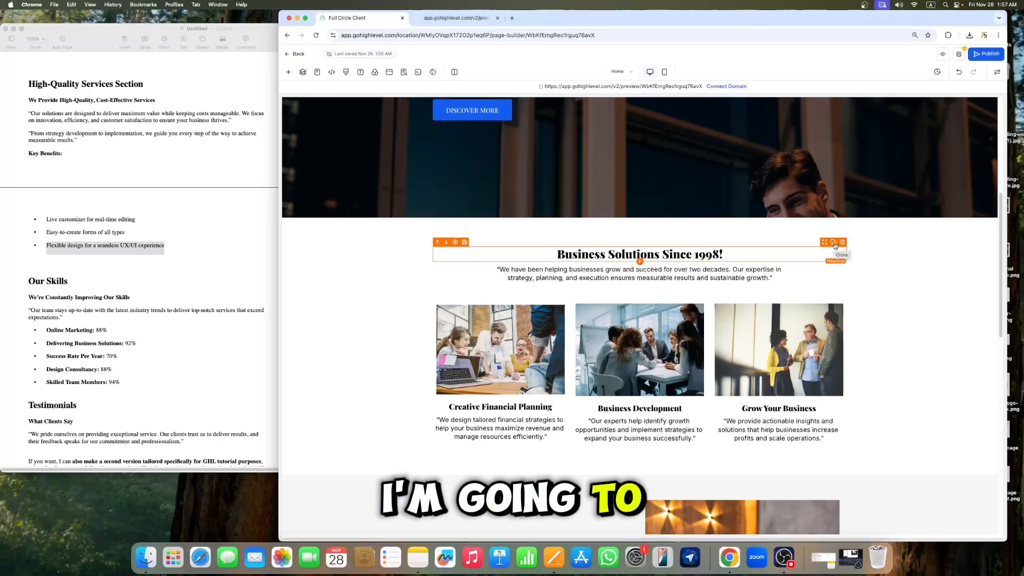
left_click(834, 243)
left_click_drag(824, 245, 770, 344)
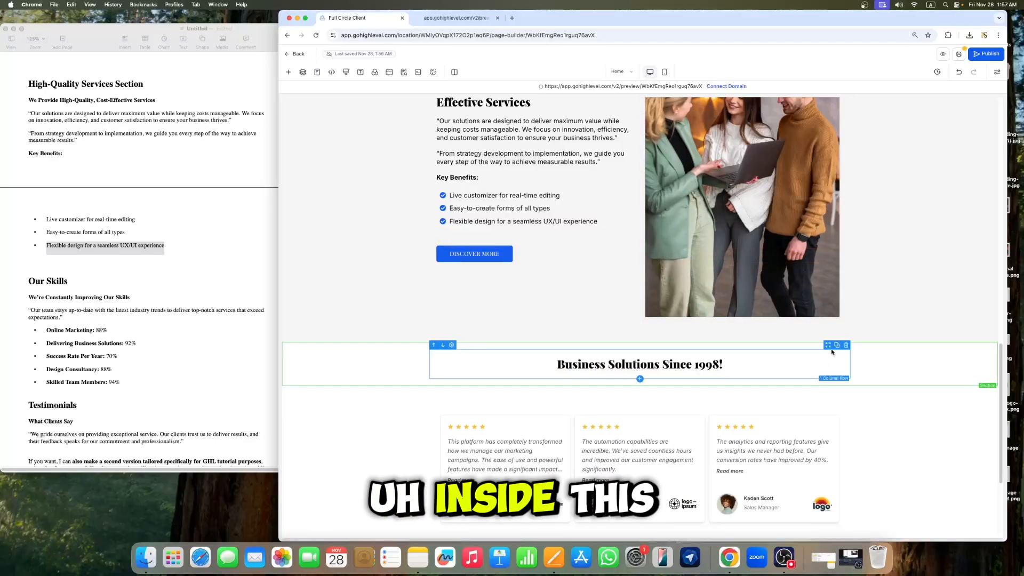
Step: Move the copied headline's section above the testimonials and delete the empty section that appeared
left_click_drag(830, 346, 805, 371)
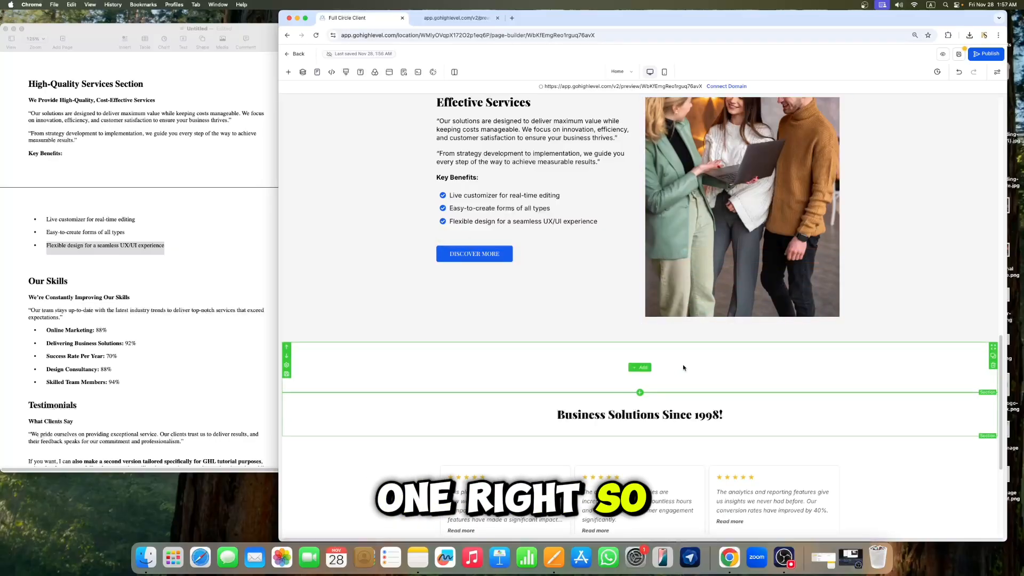
left_click(993, 366)
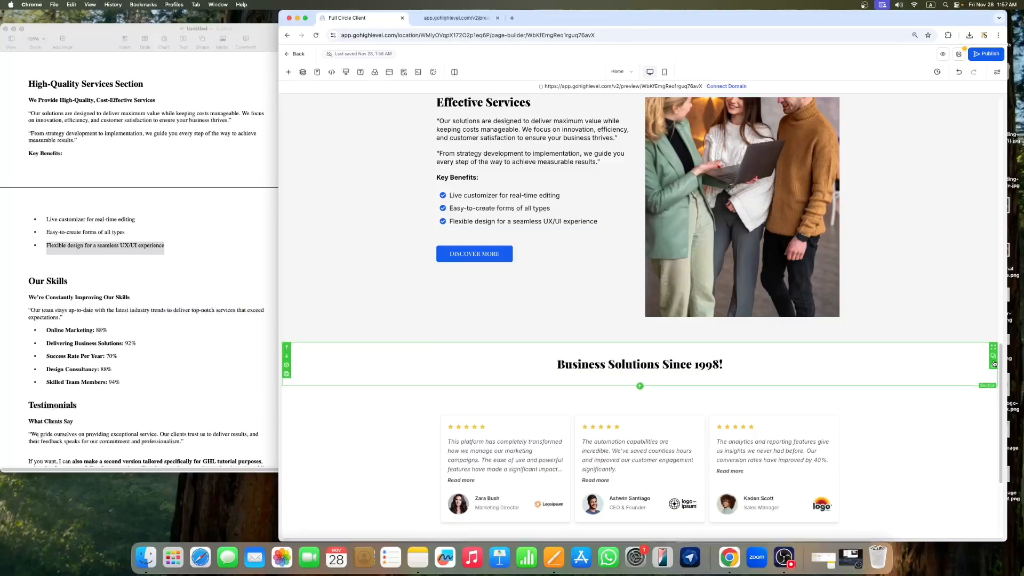
left_click_drag(995, 350, 746, 384)
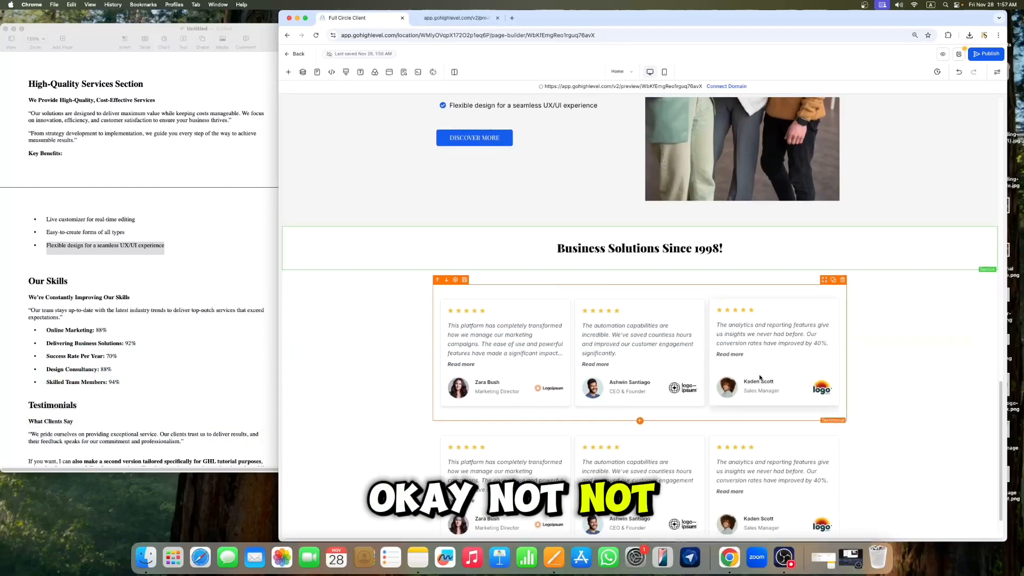
Step: Add a one-column row below the testimonial elements
scroll(613, 396, "down", 1)
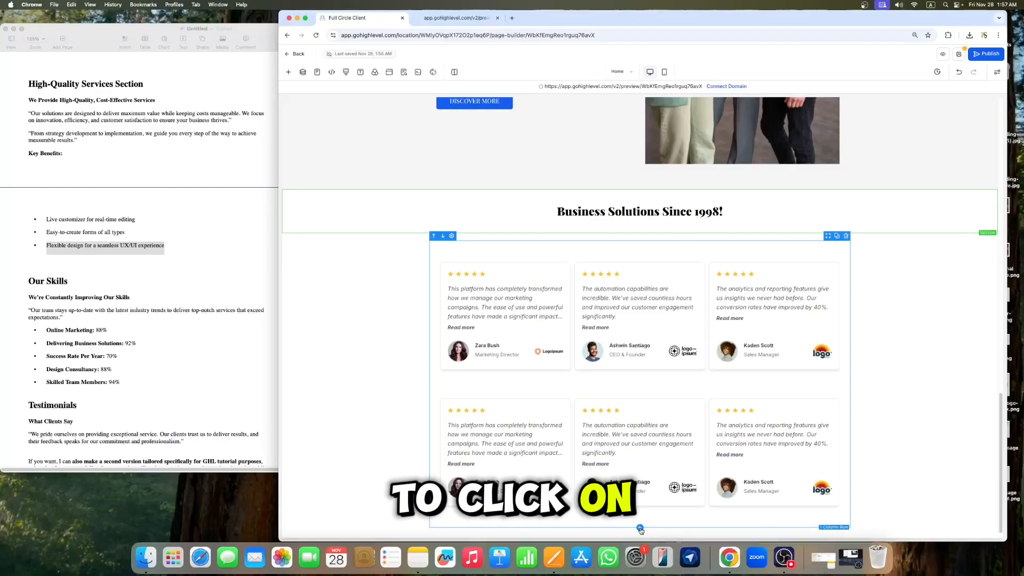
left_click(640, 528)
left_click(472, 126)
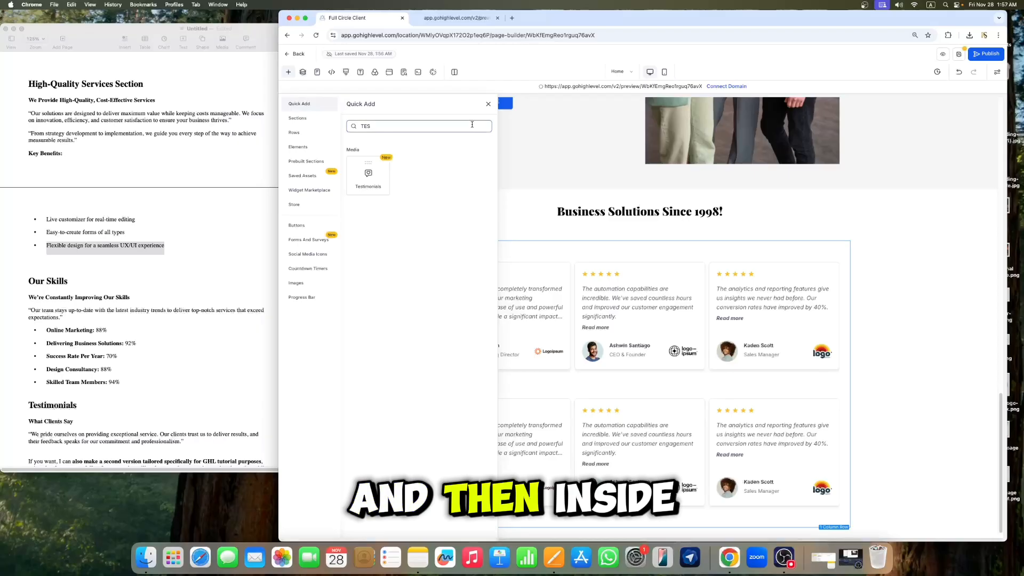
key("BackSpace")
key("BackSpace")
key("BackSpace")
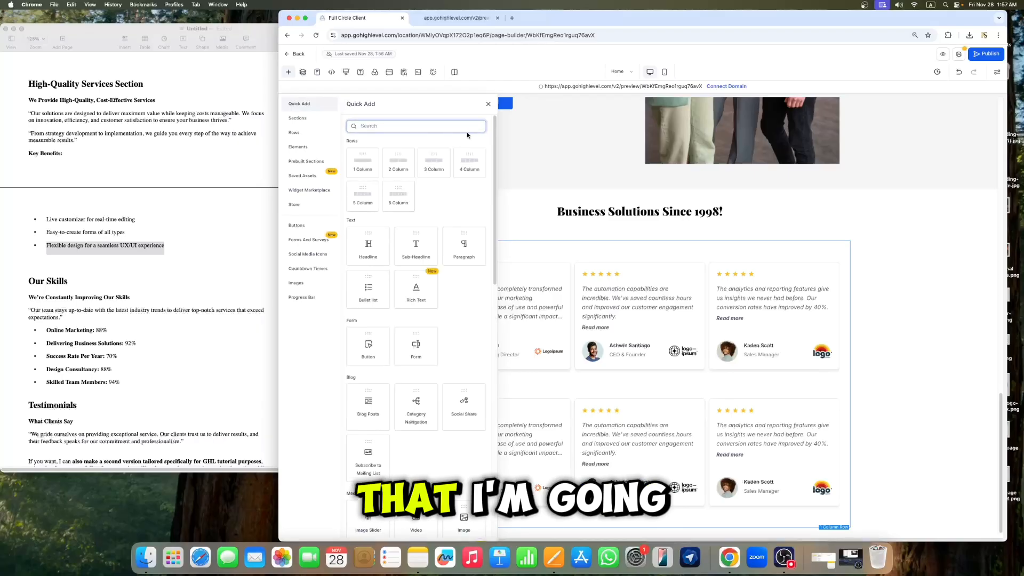
left_click(365, 169)
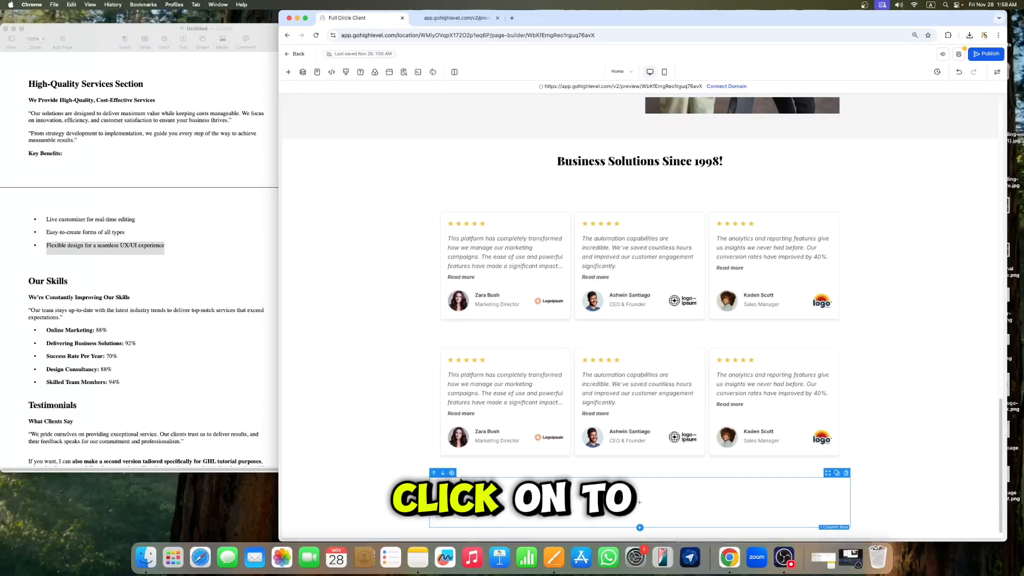
Step: Place the copied headline directly above the testimonials in their section and delete the leftover empty section
left_click(434, 473)
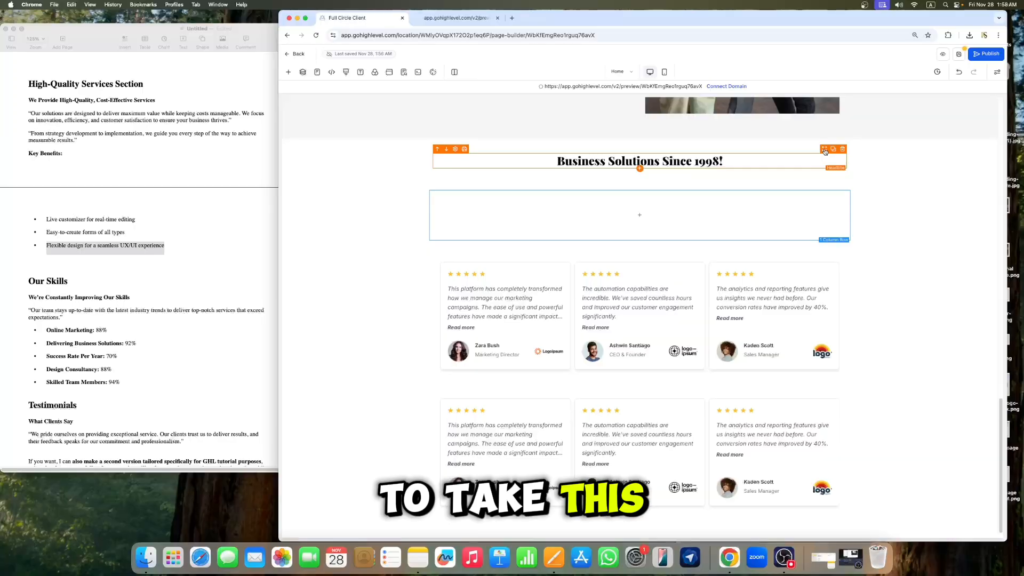
left_click_drag(824, 152, 762, 199)
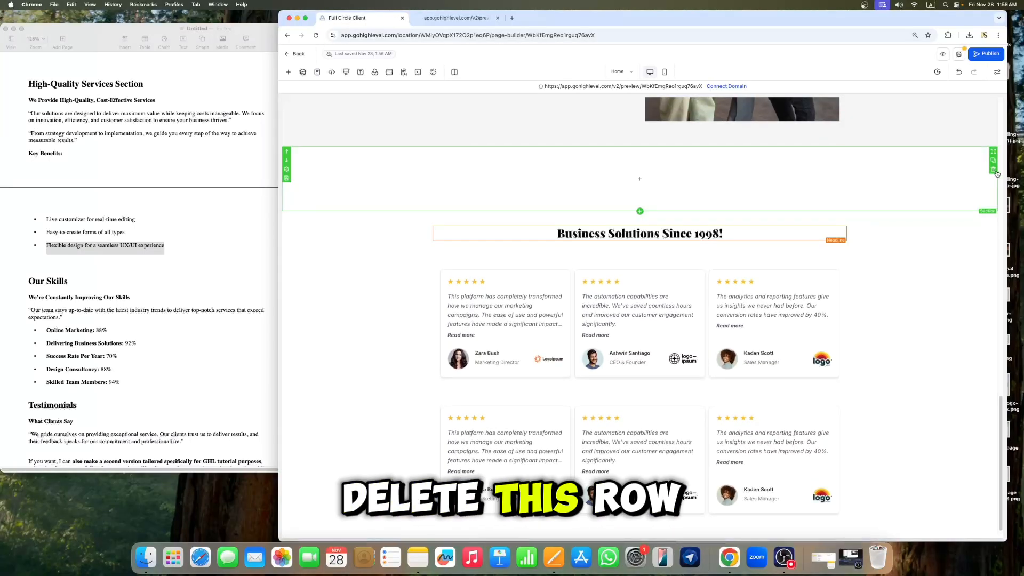
left_click(994, 170)
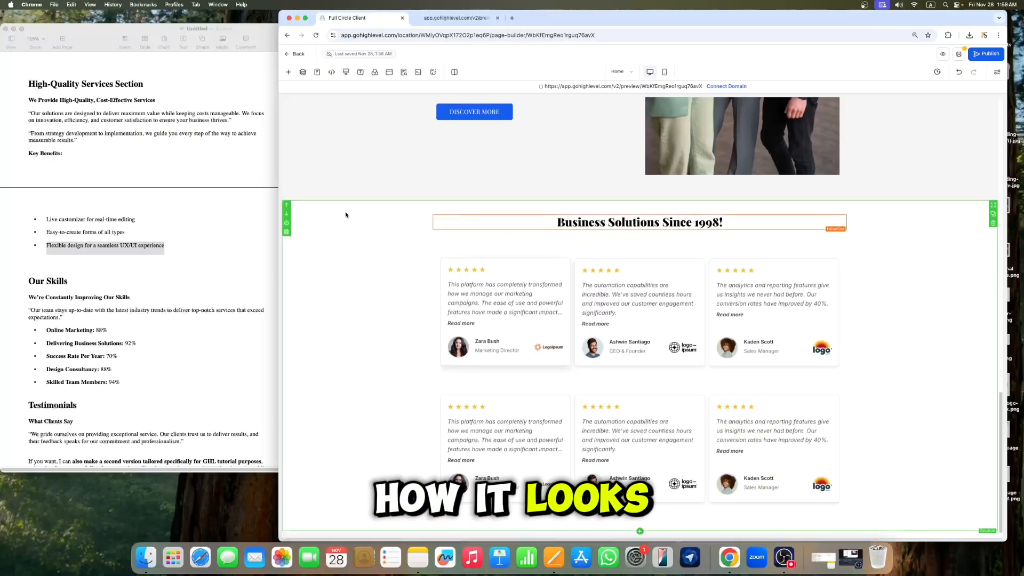
Step: Set the testimonials section's top padding to 60 px and close its settings
left_click(287, 224)
left_click(980, 123)
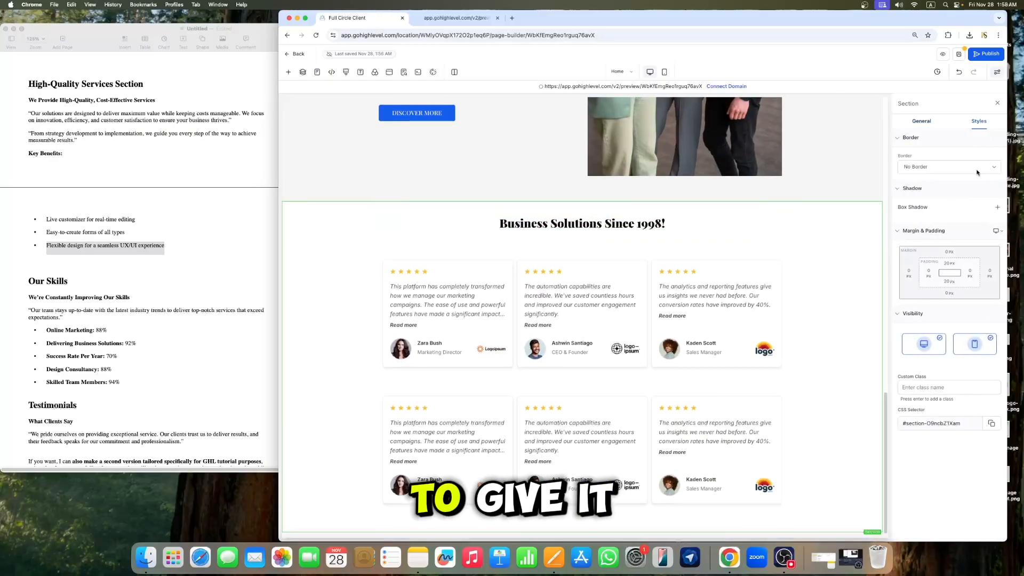
left_click(949, 263)
left_click(909, 308)
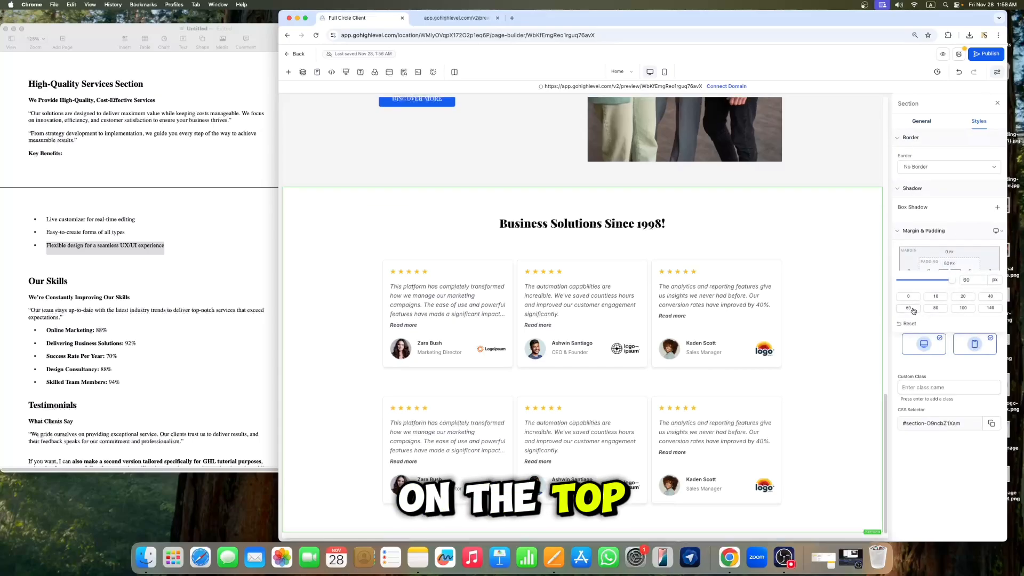
left_click(999, 104)
Step: Copy "What Clients Say" from the document and paste it as the new headline's text
left_click(98, 294)
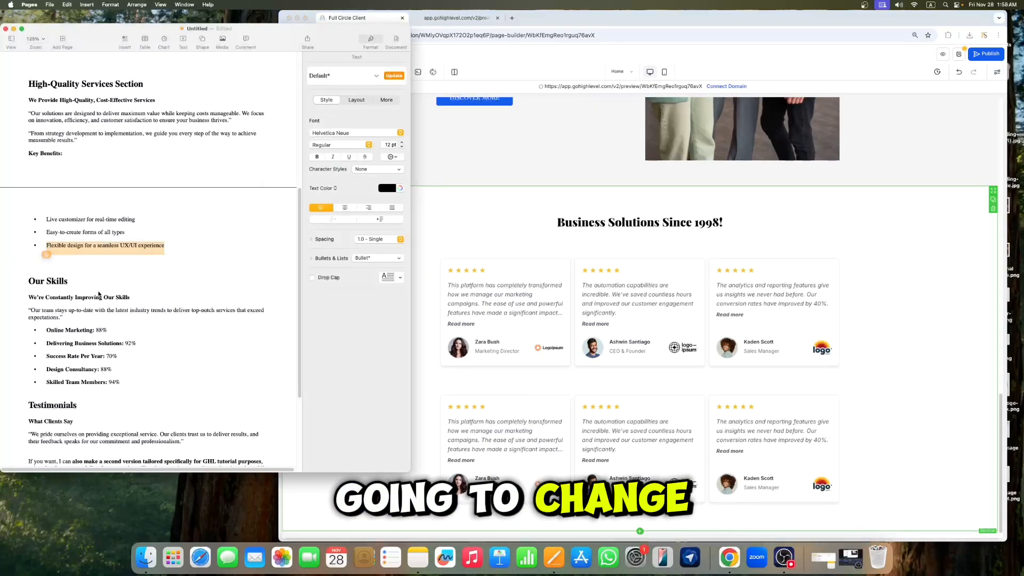
scroll(101, 361, "down", 1)
left_click(75, 394)
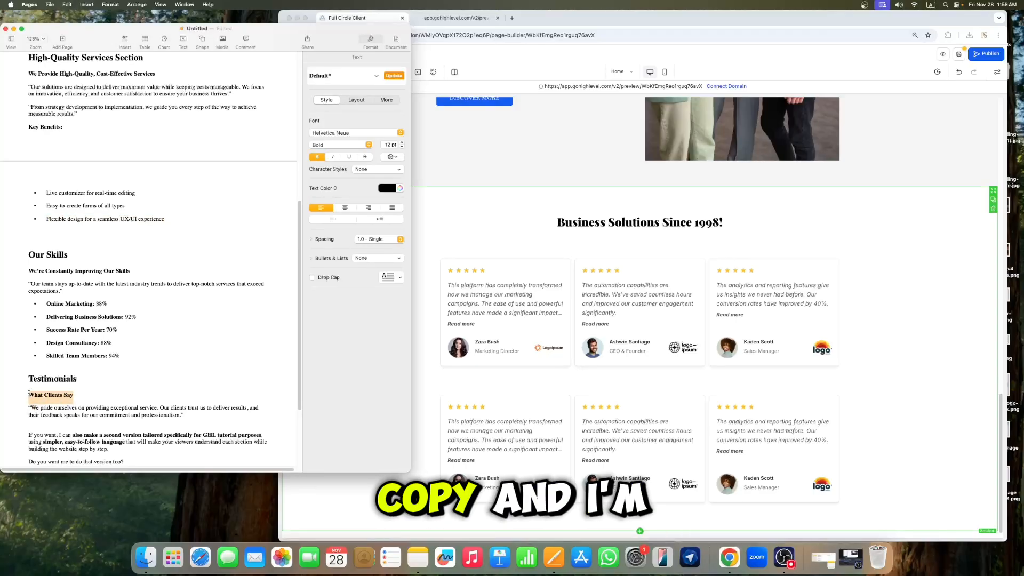
left_click(627, 220)
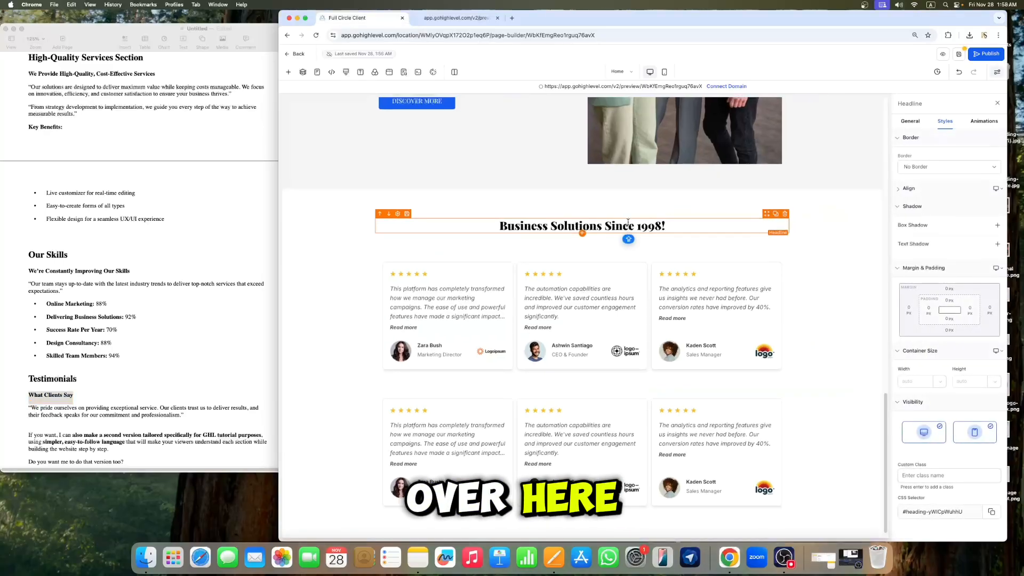
triple_click(628, 221)
type("What Clients Say")
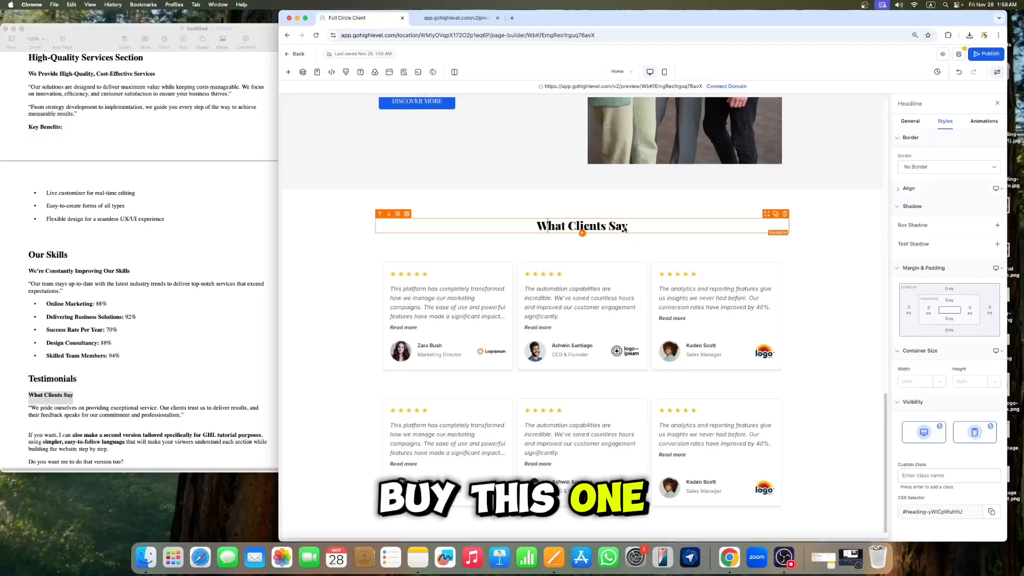
Step: Color the "What Clients Say" headline blue and enlarge its font size, then close the settings
left_click(910, 121)
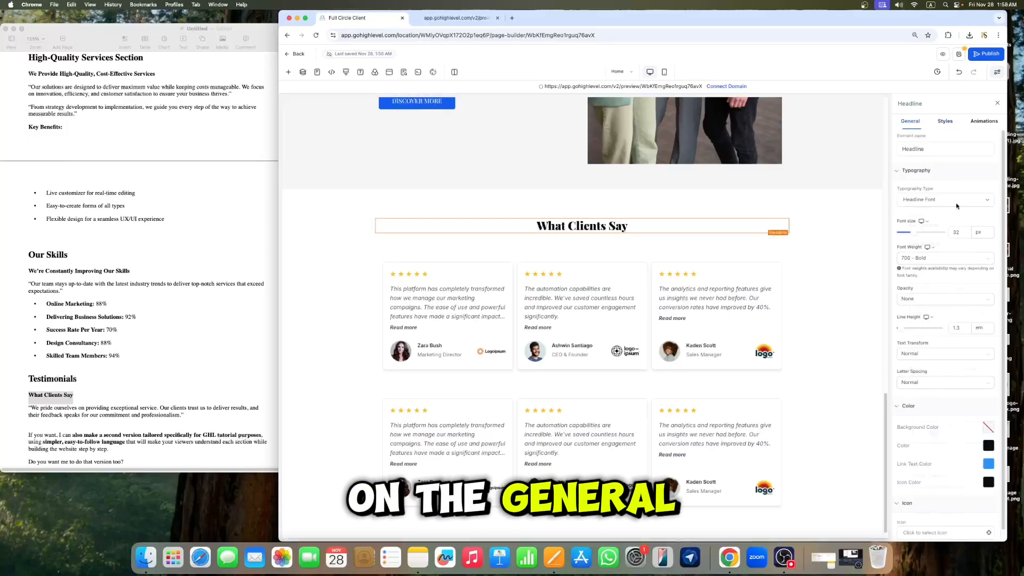
left_click(990, 427)
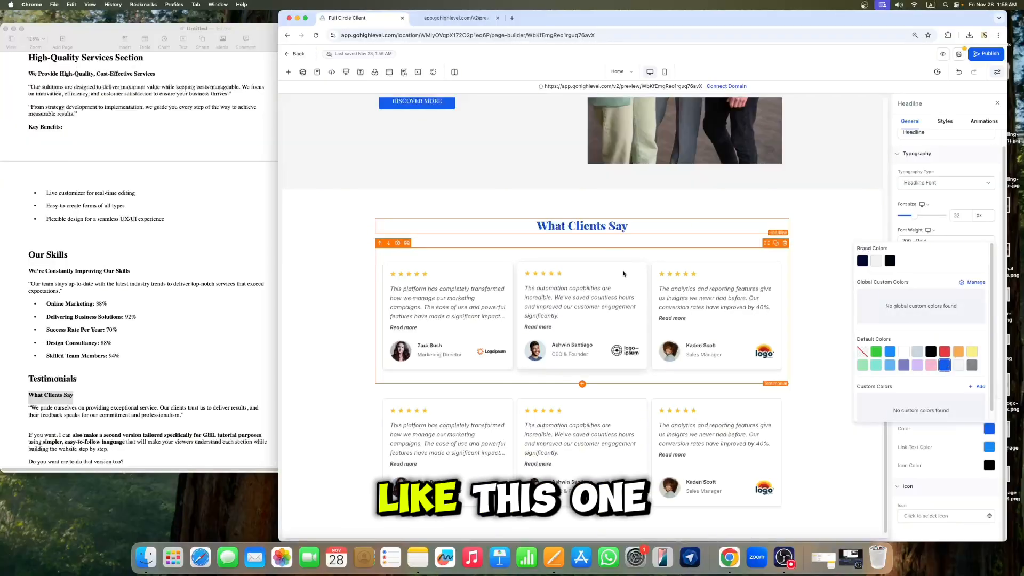
left_click(625, 227)
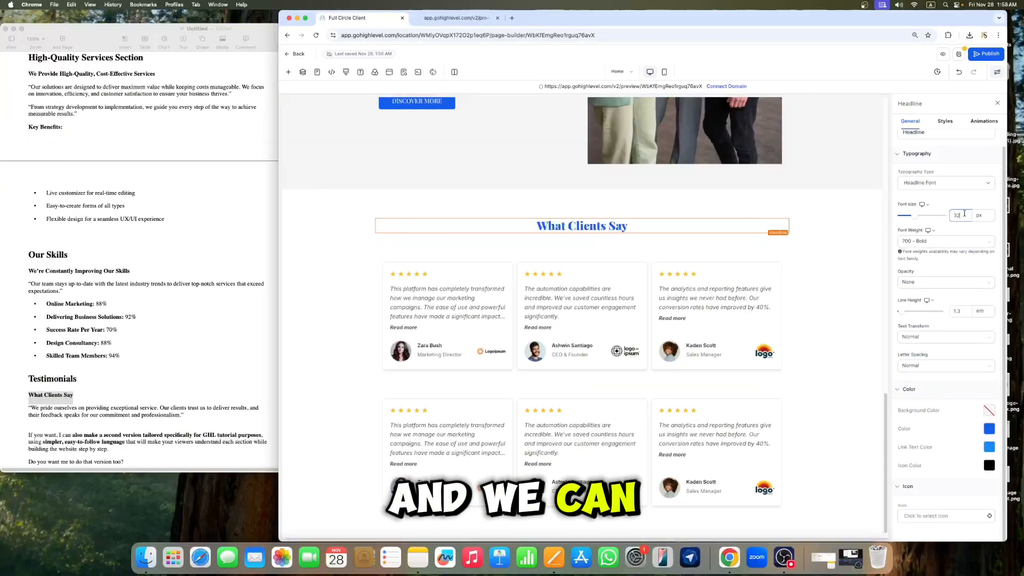
key("BackSpace")
type("6")
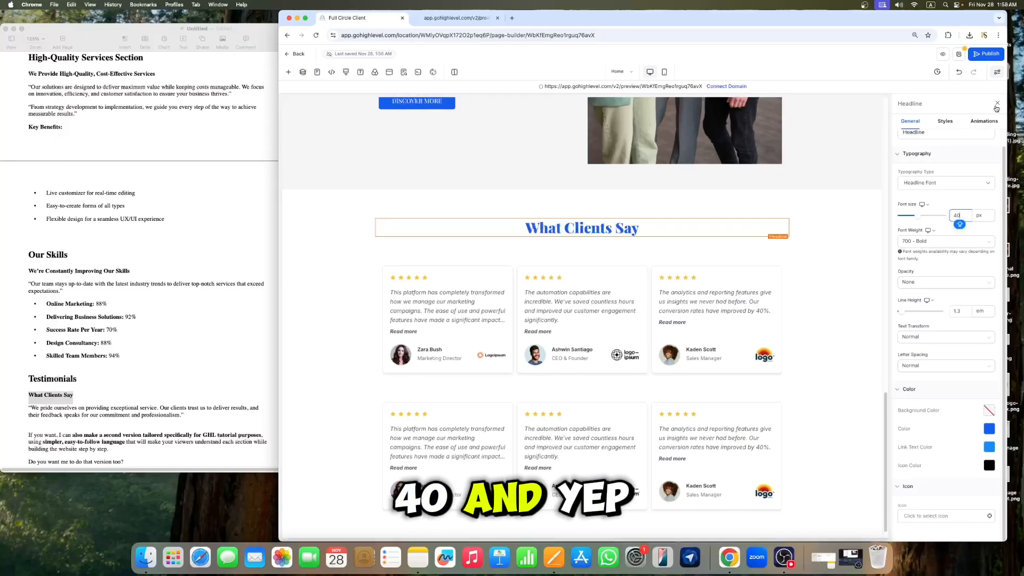
left_click(996, 104)
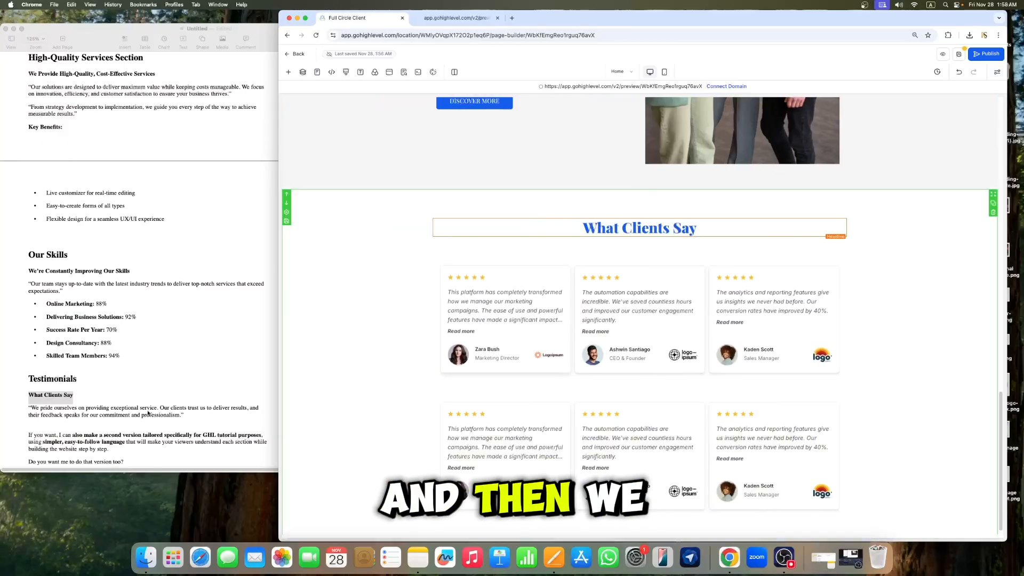
Step: Copy the "We pride ourselves on providing exceptional service…" paragraph from the document
scroll(132, 425, "down", 1)
left_click(183, 392)
left_click_drag(184, 385, 29, 378)
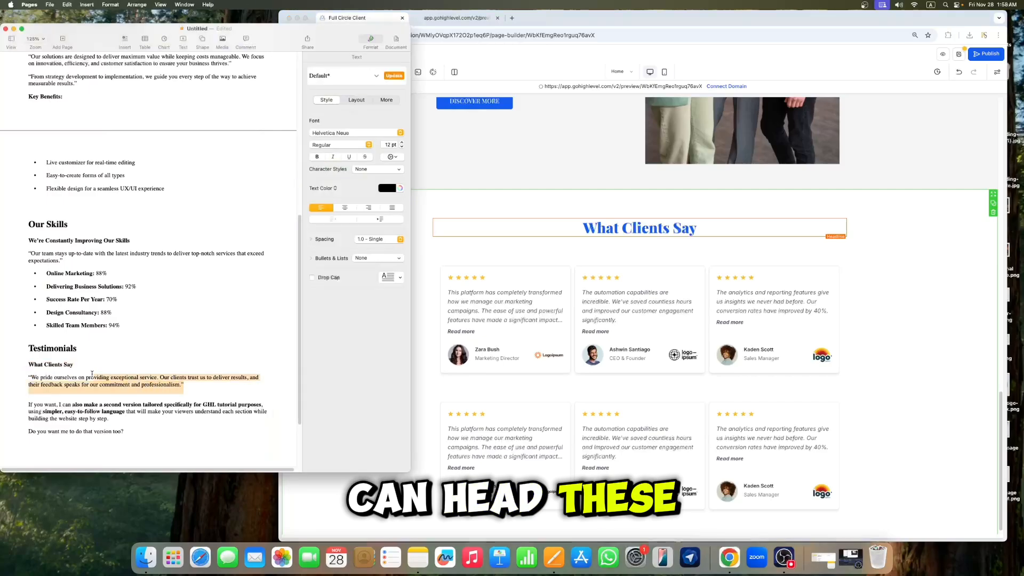
right_click(61, 376)
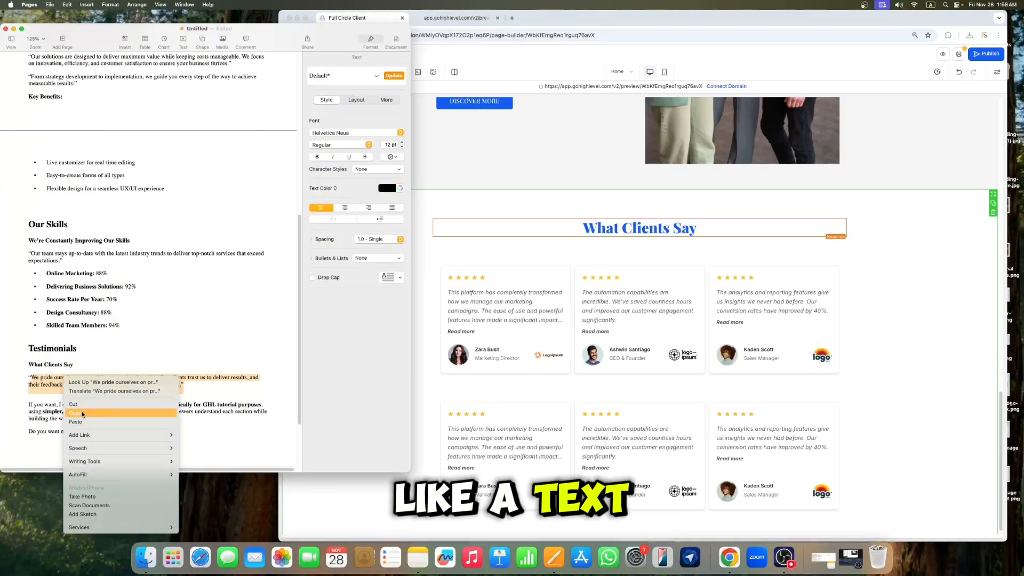
left_click(88, 424)
Step: Duplicate the "We have been helping businesses grow…" paragraph and move the copy below the "What Clients Say" headline
left_click(687, 238)
scroll(693, 235, "up", 10)
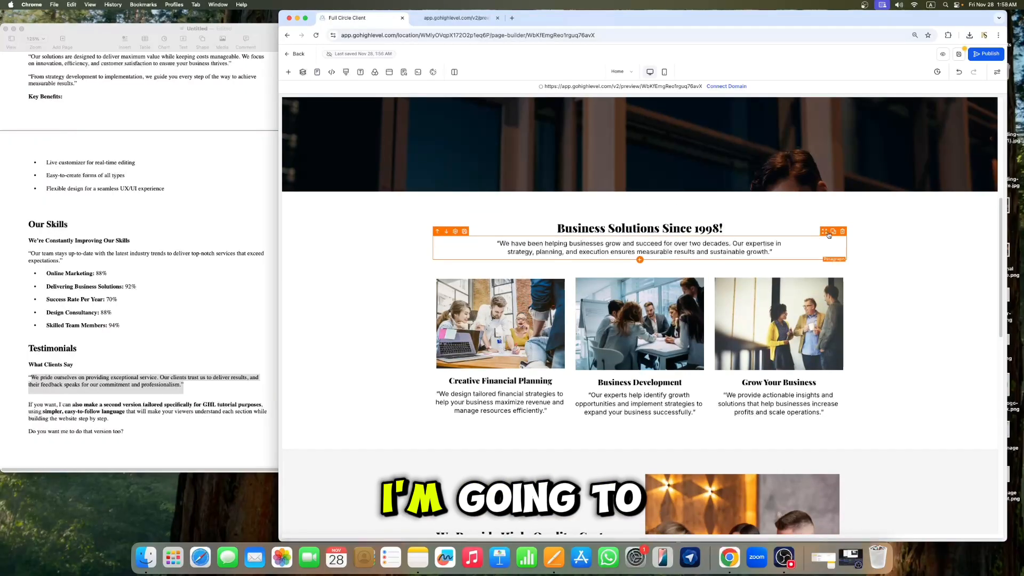
left_click(832, 233)
mouse_move(826, 232)
left_mouse_down()
mouse_move(707, 514)
mouse_move(706, 375)
left_mouse_up()
left_click(700, 387)
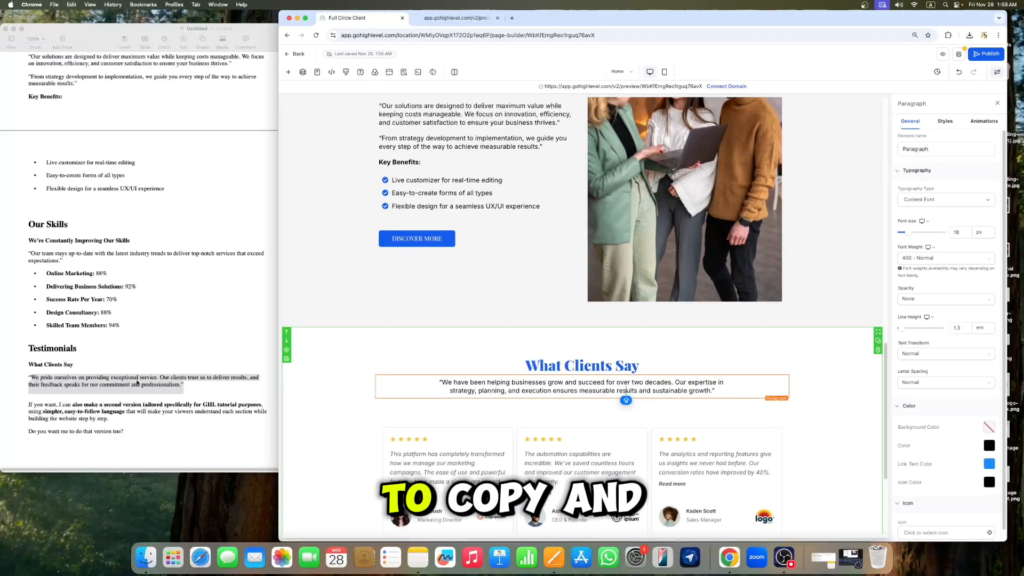
Step: Replace the moved paragraph's text with the "We pride ourselves on providing exceptional service…" text from the document, then close the settings
right_click(137, 382)
left_click(163, 416)
double_click(547, 390)
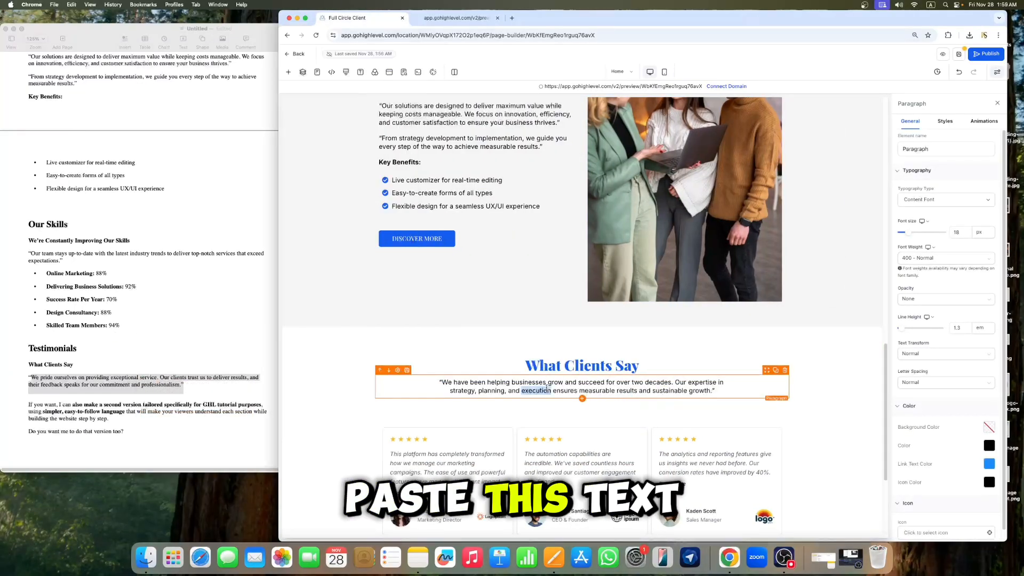
triple_click(547, 390)
key("super+v")
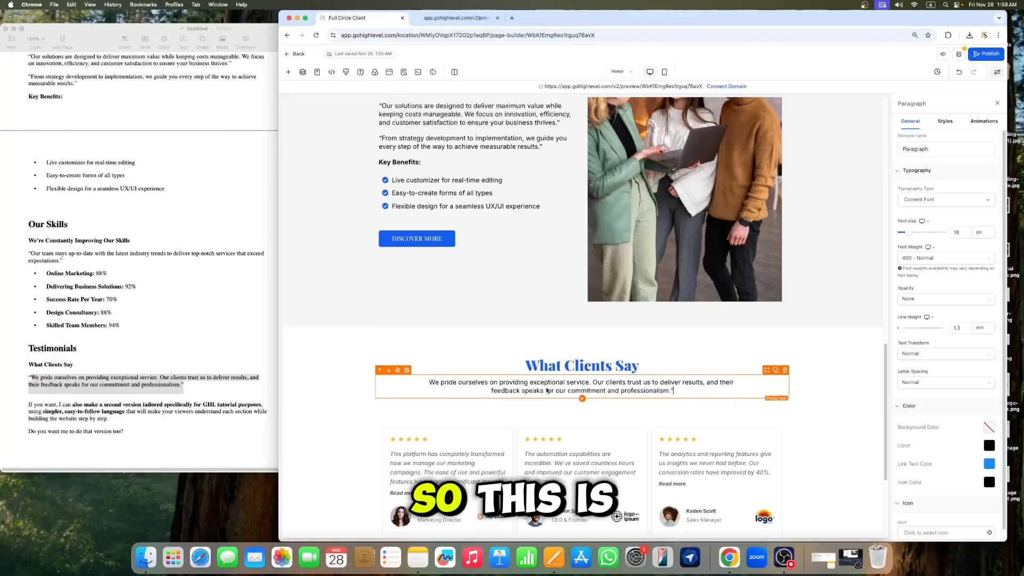
left_click(997, 104)
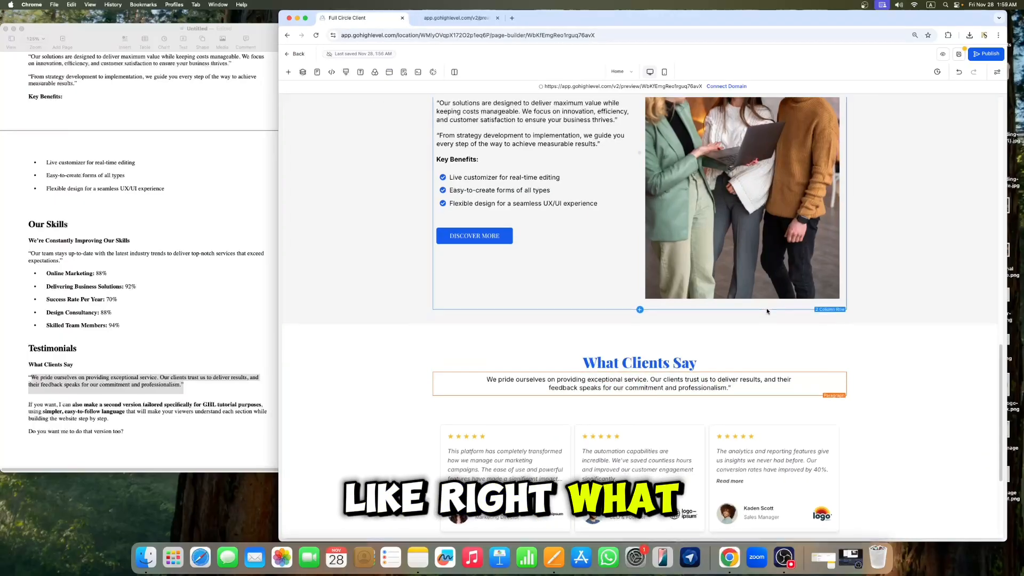
Step: Set the "We Provide High-Quality, Cost-Effective Services" section's bottom padding to 60 px and close its settings
scroll(640, 320, "down", 3)
scroll(388, 272, "up", 5)
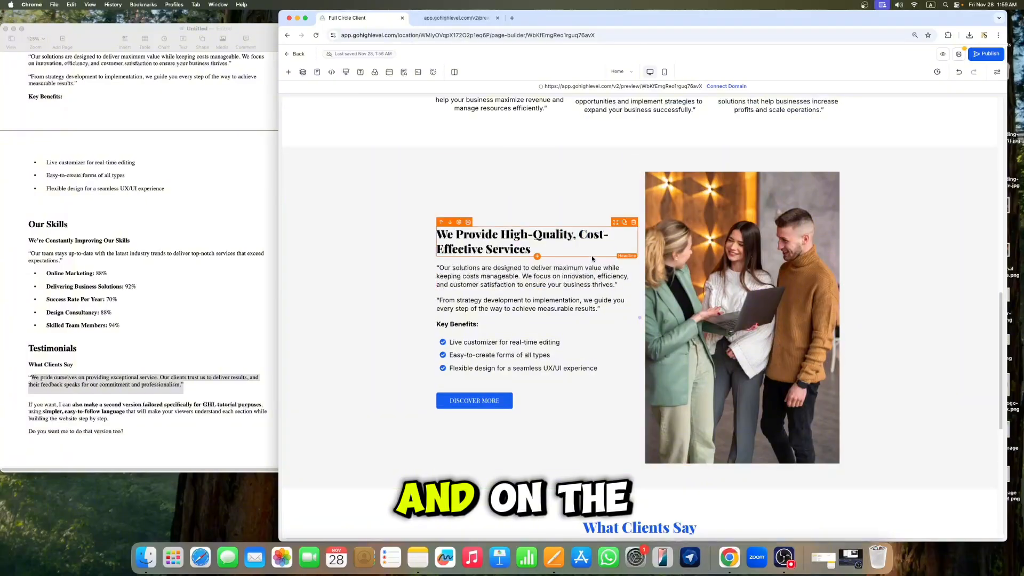
left_click(326, 160)
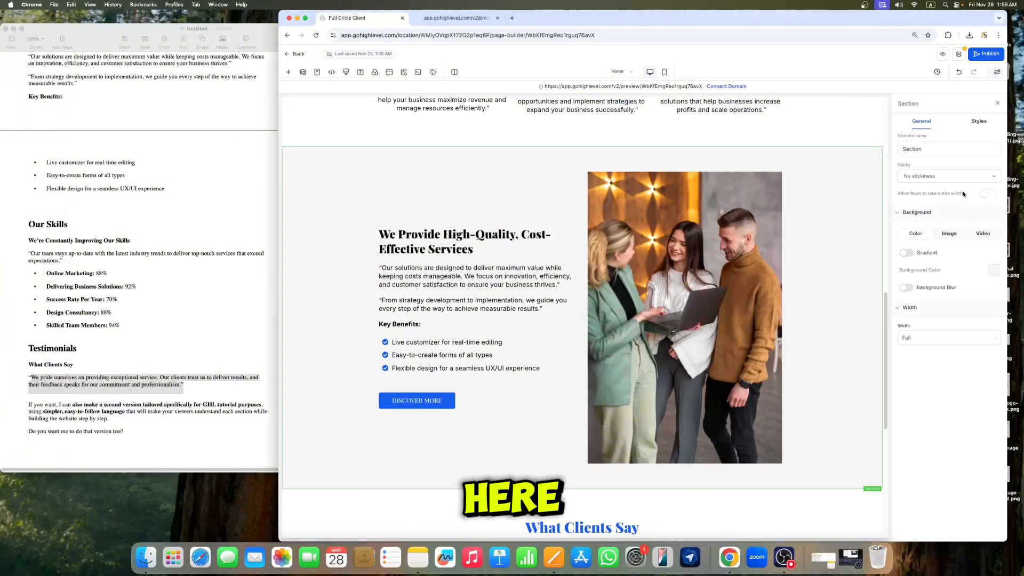
left_click(979, 122)
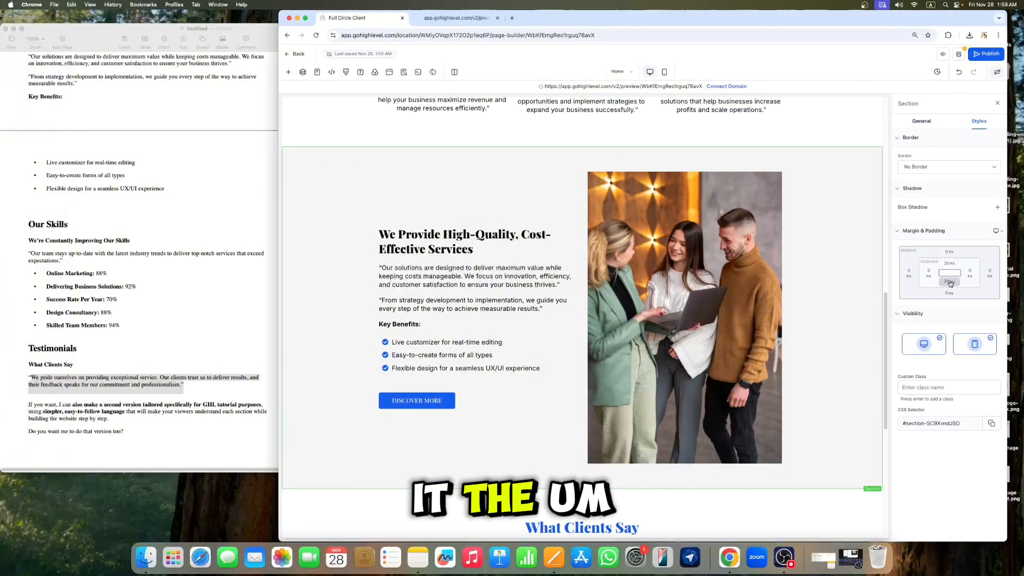
left_click(950, 265)
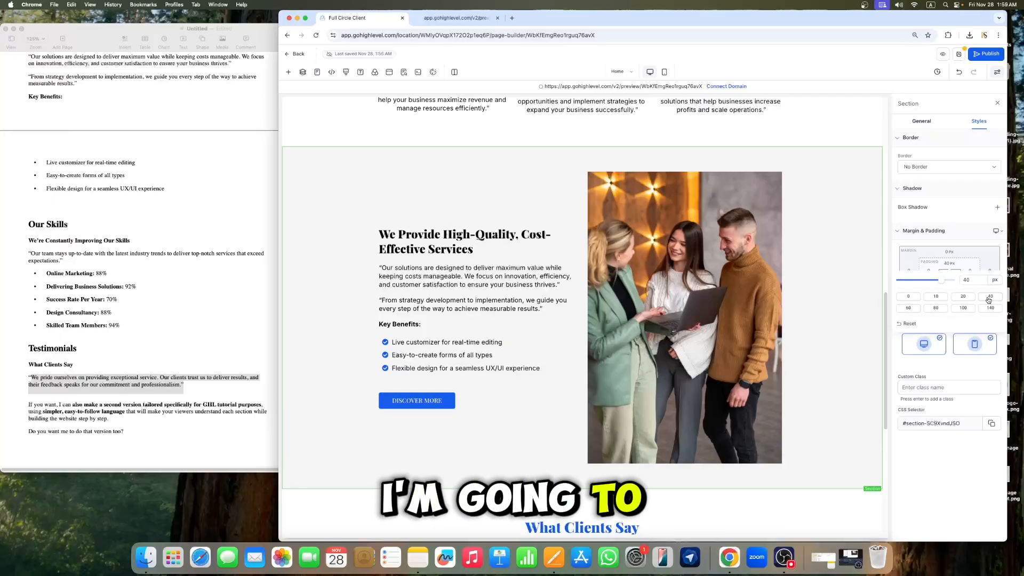
left_click(950, 281)
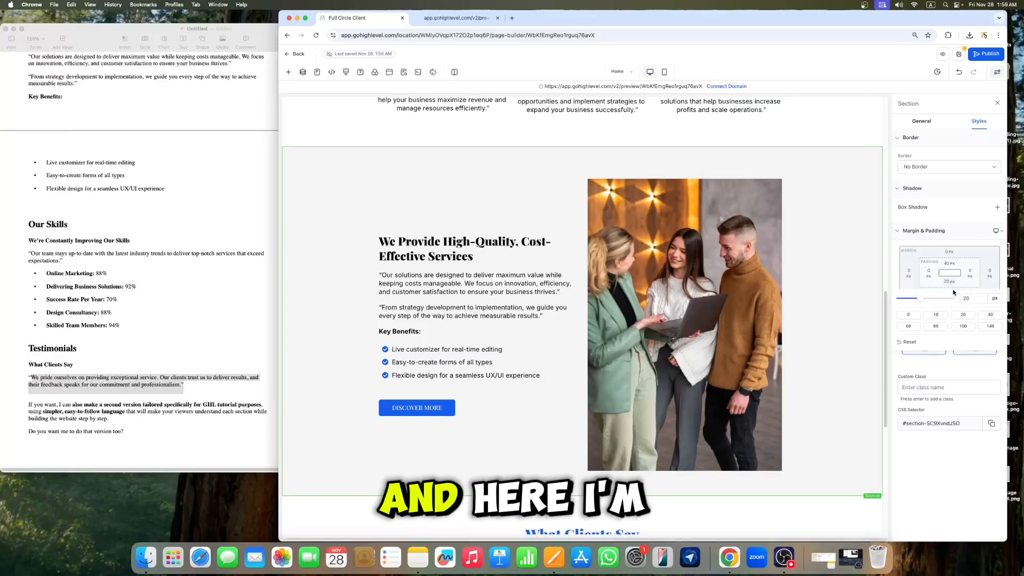
left_click(914, 327)
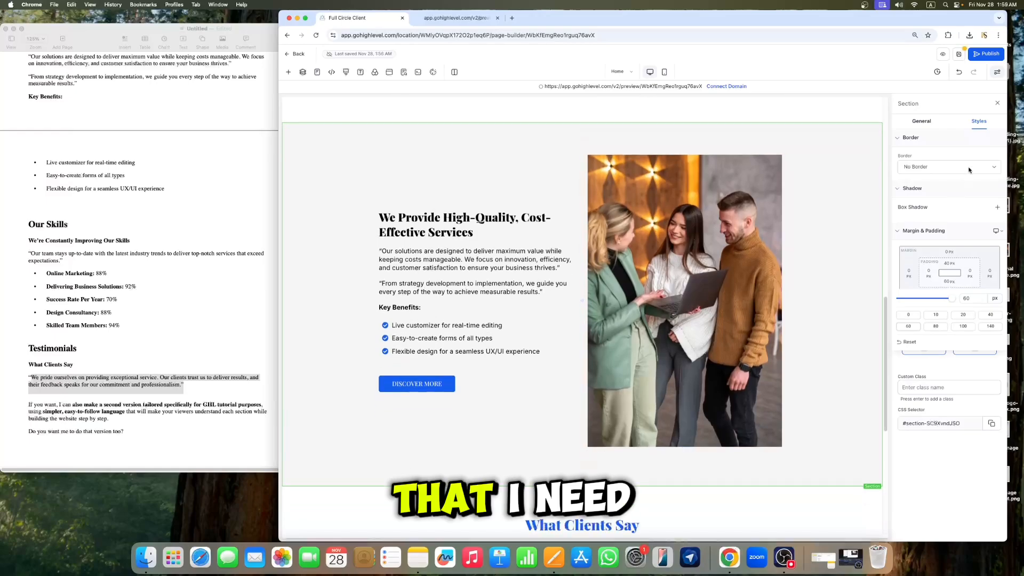
left_click(998, 104)
scroll(790, 350, "down", 5)
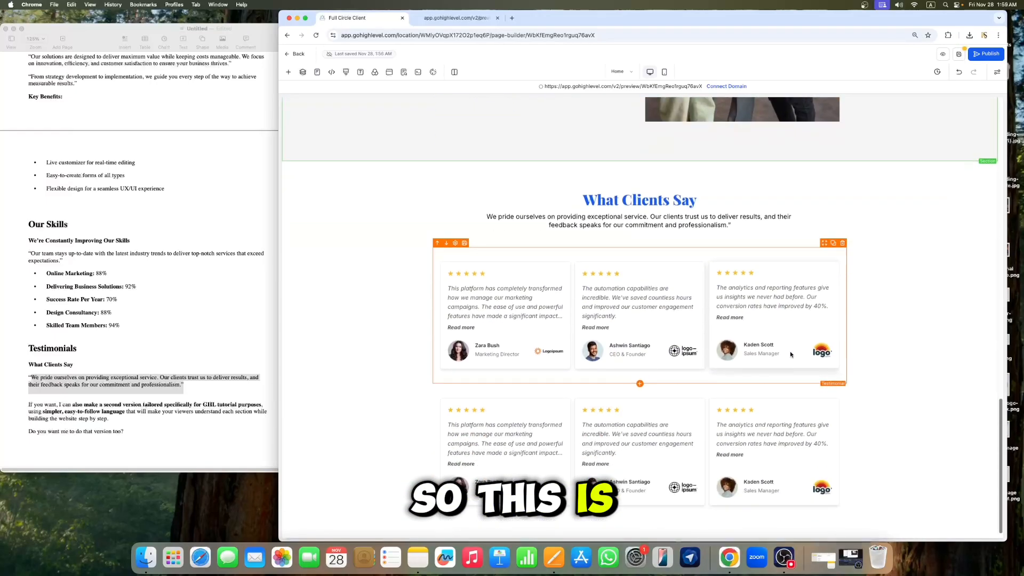
Step: Save the page
scroll(789, 351, "up", 5)
scroll(791, 337, "up", 10)
scroll(792, 338, "down", 10)
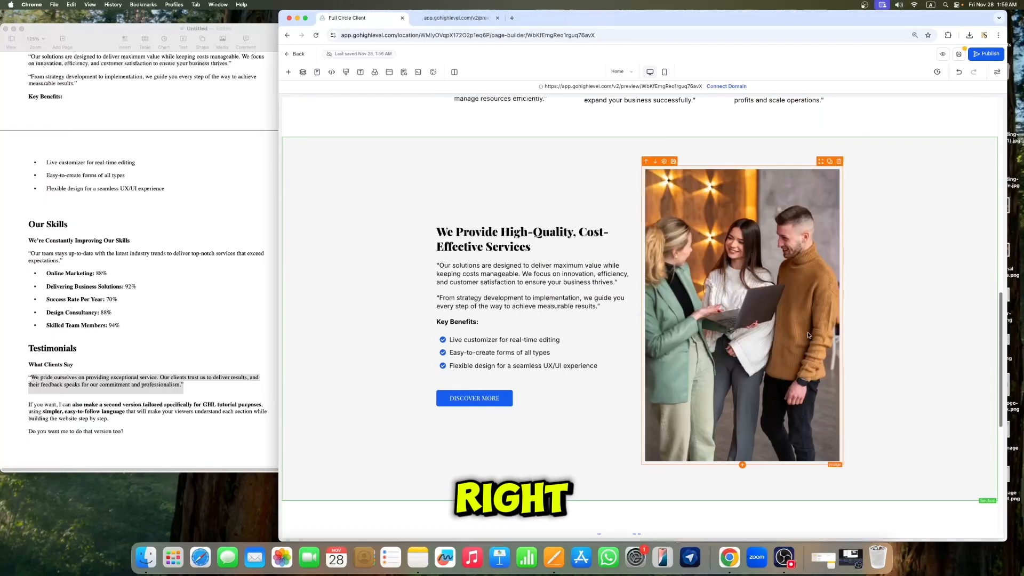
left_click(960, 58)
Step: Open the quick-add panel below the testimonials section and search it for "FOOT"
scroll(782, 294, "down", 6)
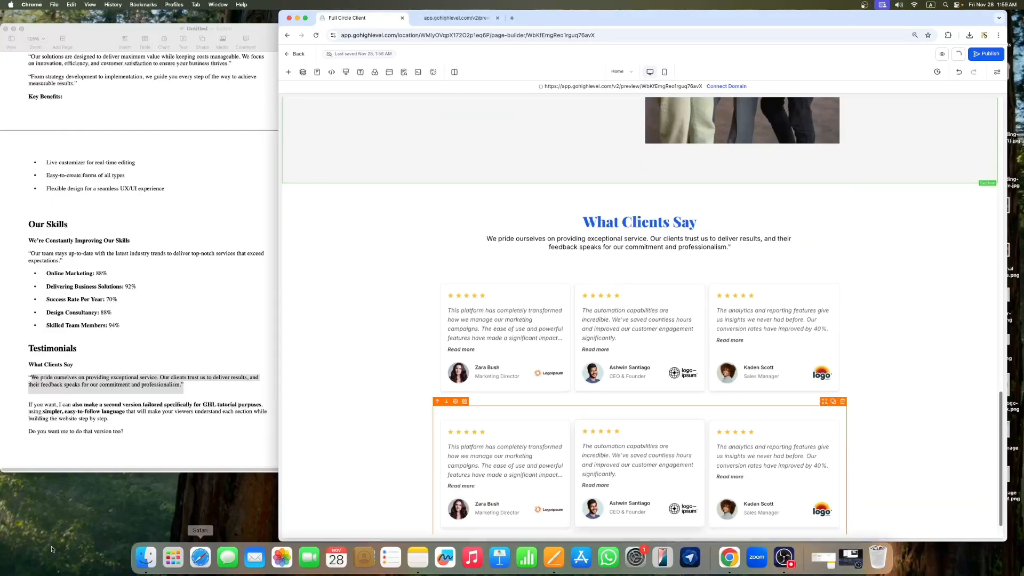
left_click(533, 421)
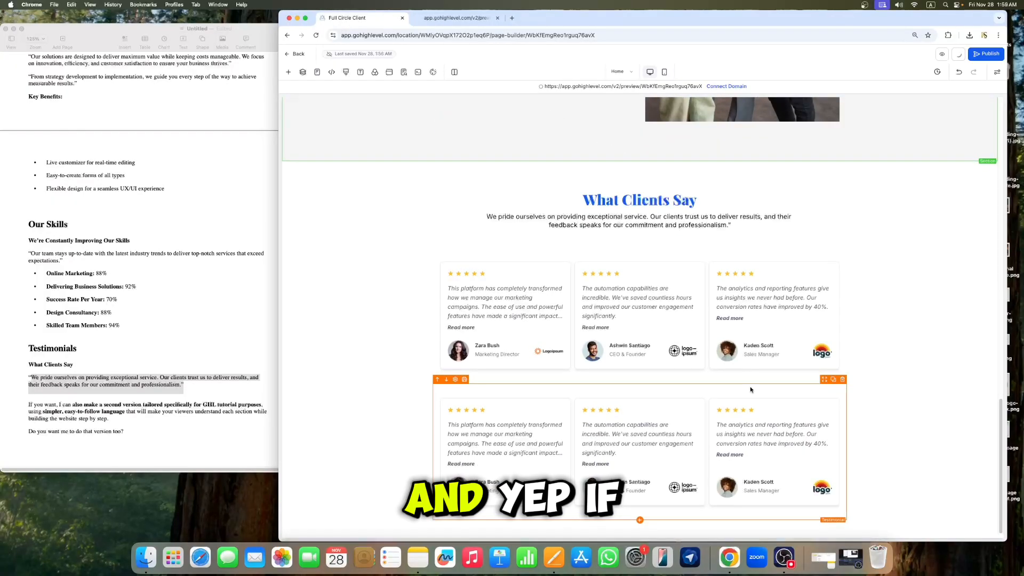
scroll(193, 399, "down", 2)
scroll(864, 389, "down", 1)
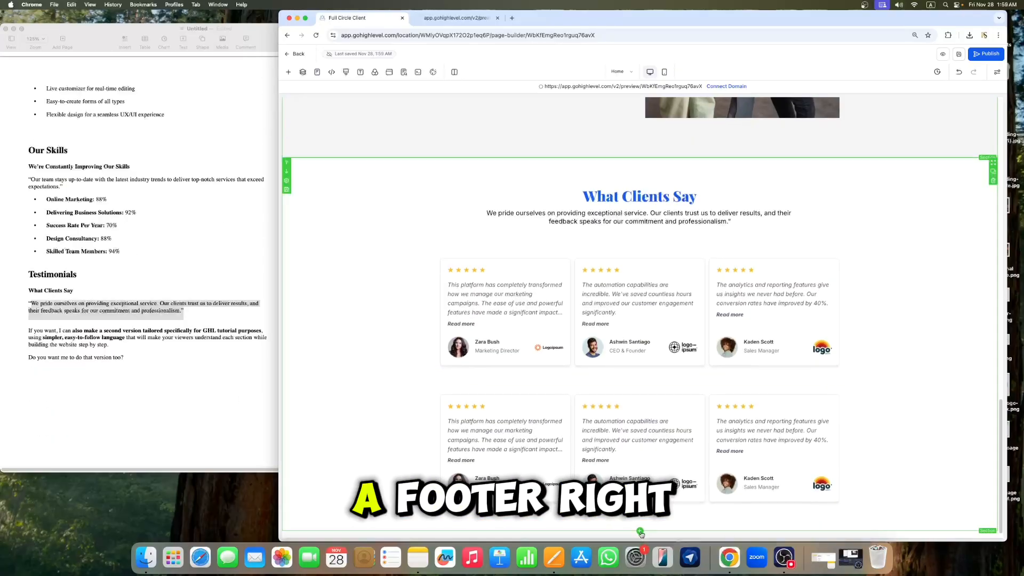
scroll(716, 440, "up", 15)
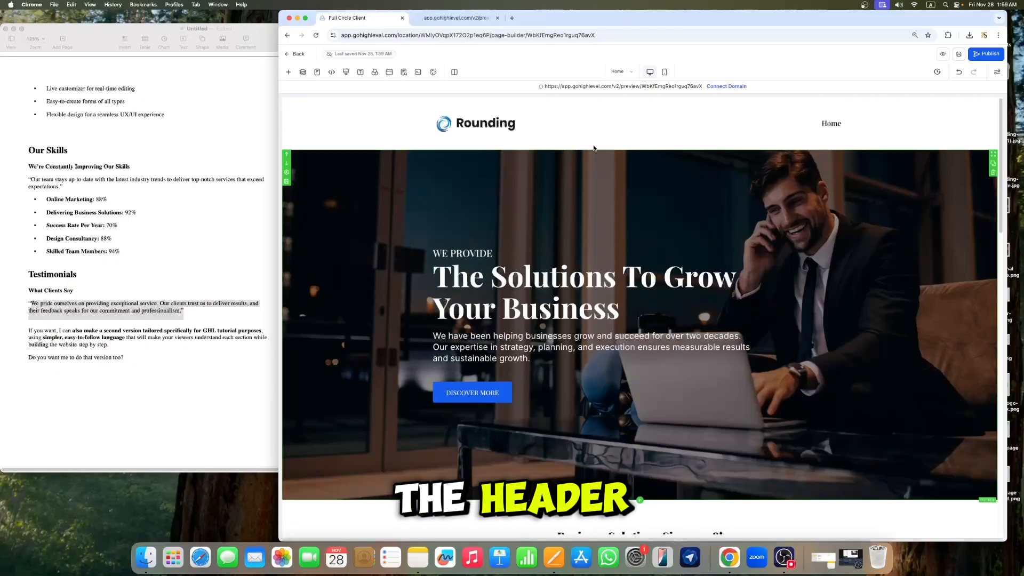
scroll(664, 213, "down", 15)
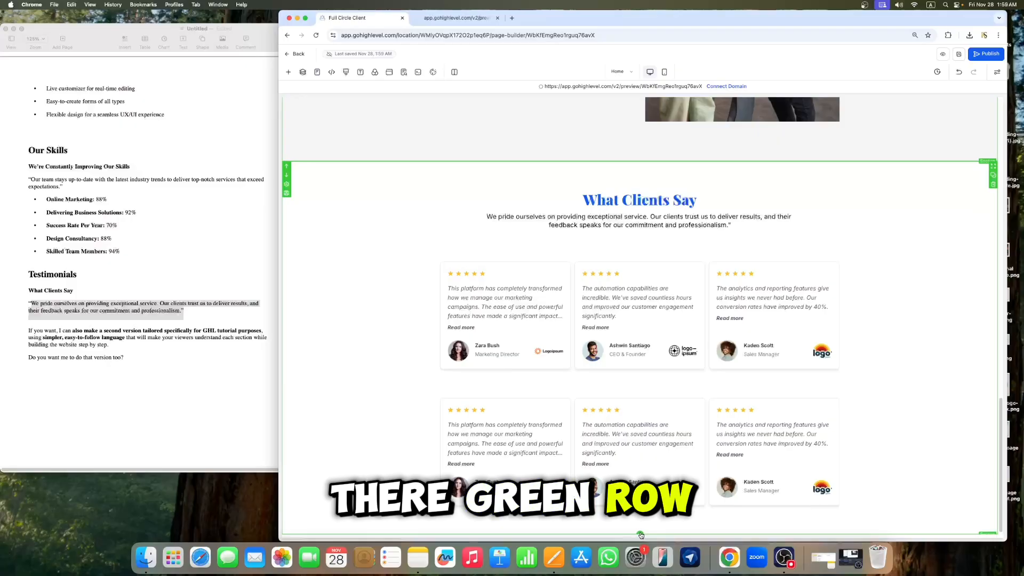
left_click(640, 534)
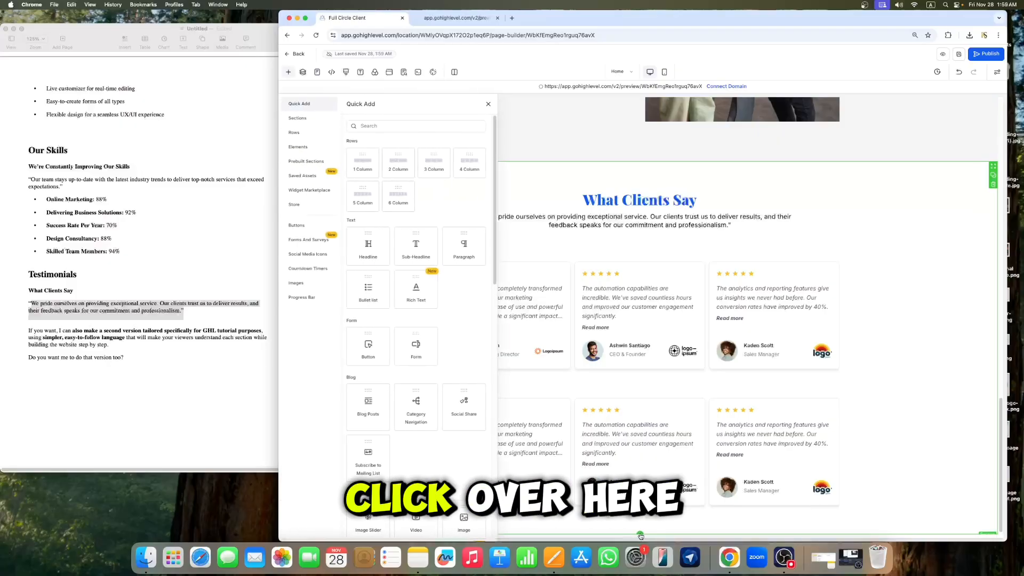
left_click(359, 128)
type("FOOT")
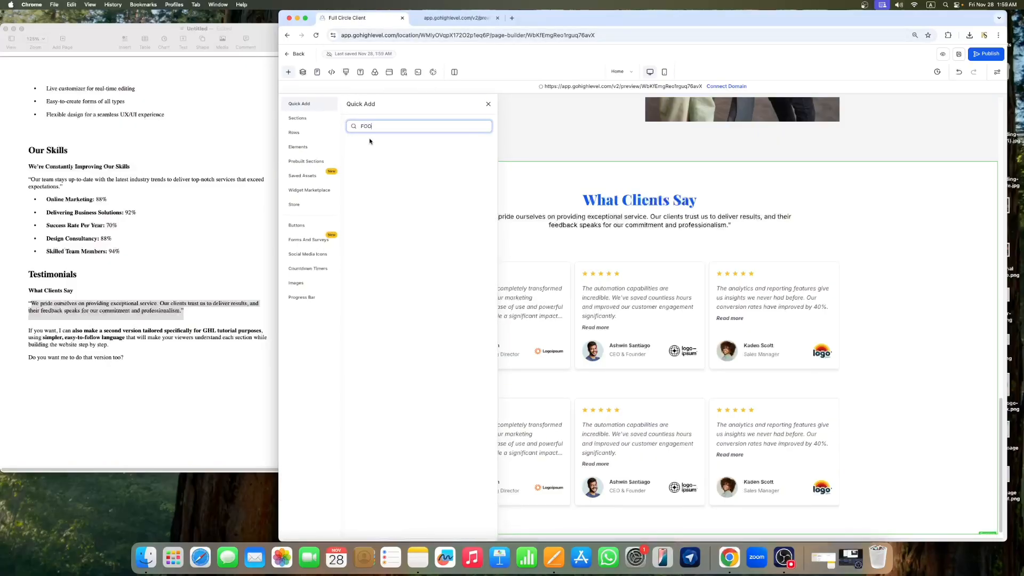
key("BackSpace")
key("BackSpace")
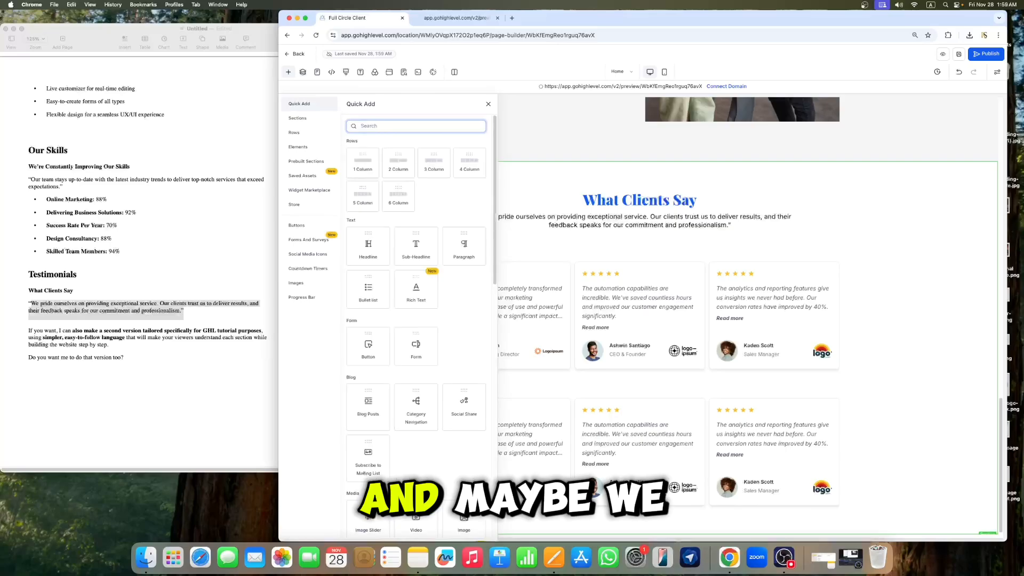
Step: Browse the quick-add element list for a footer element
scroll(419, 201, "down", 7)
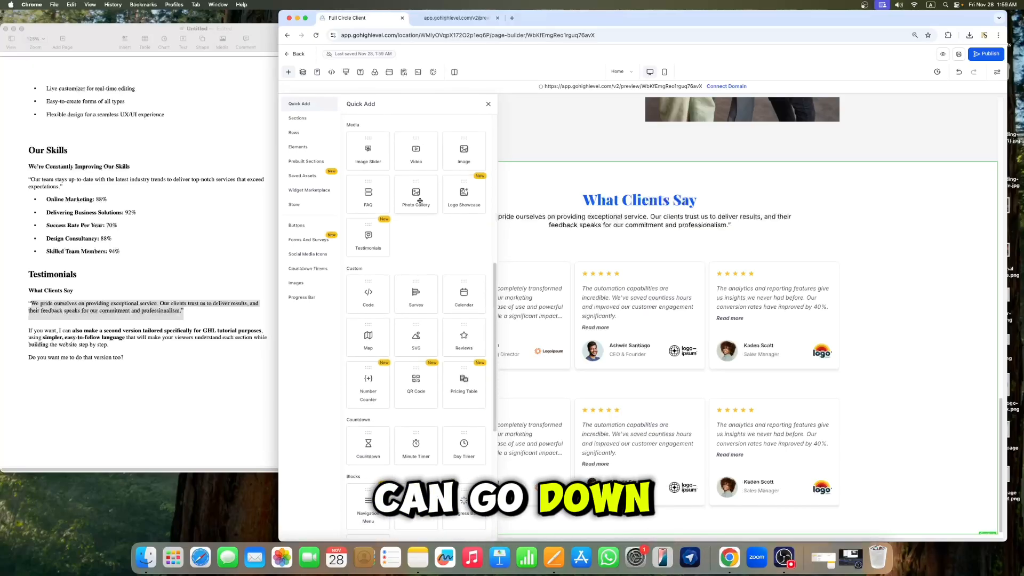
scroll(419, 202, "down", 5)
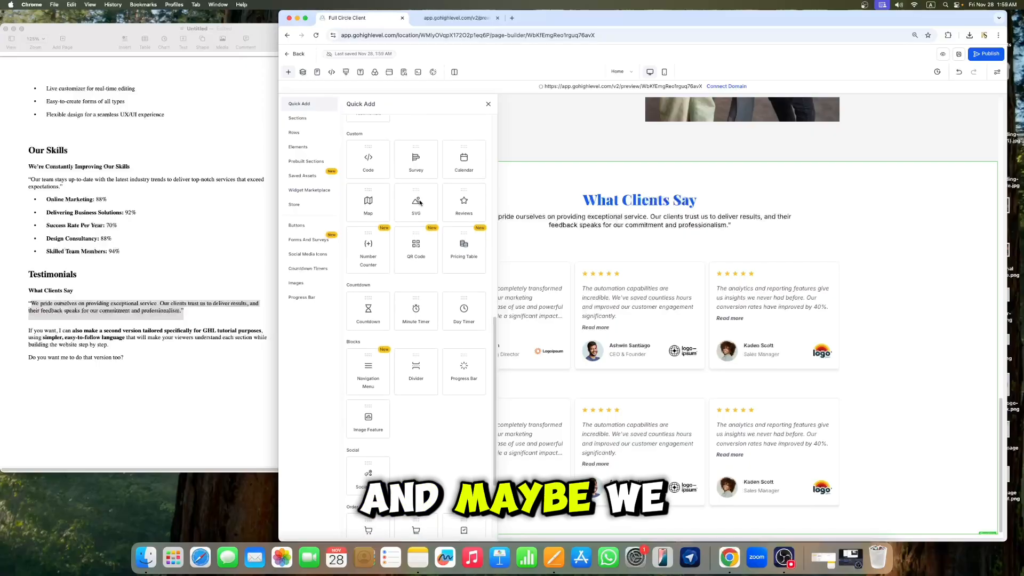
scroll(420, 202, "down", 1)
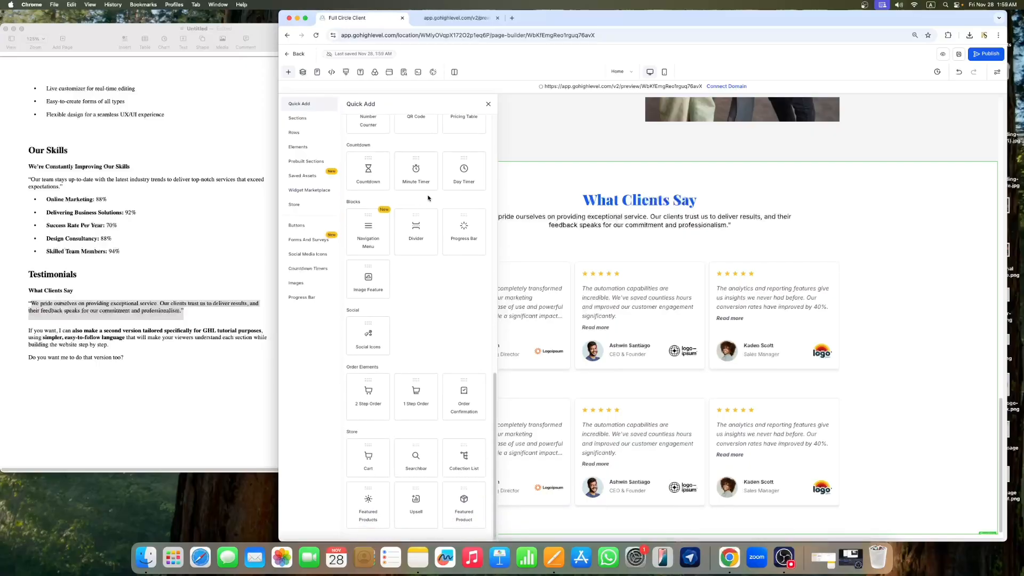
scroll(427, 199, "up", 6)
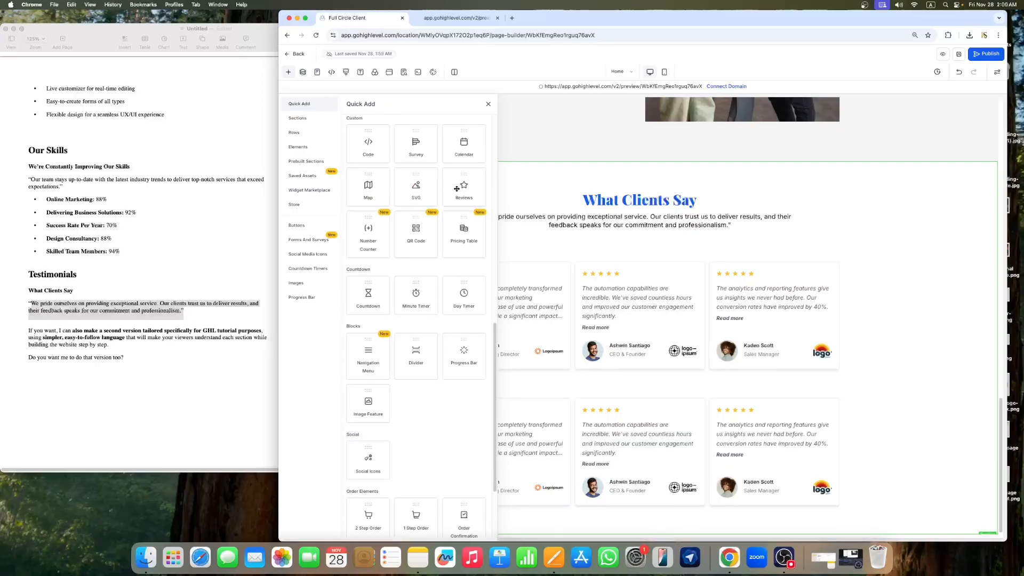
scroll(454, 185, "up", 10)
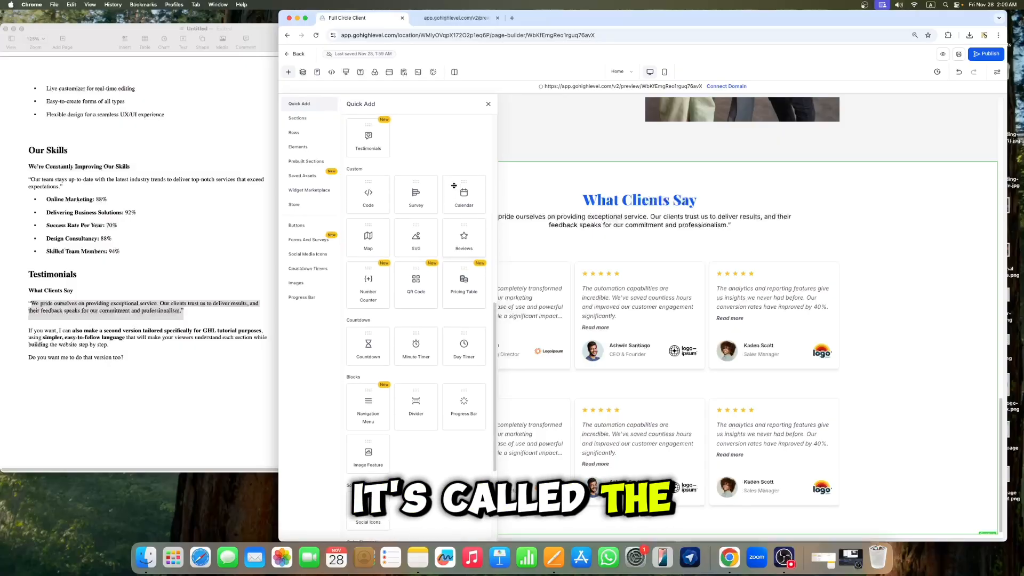
scroll(454, 186, "up", 7)
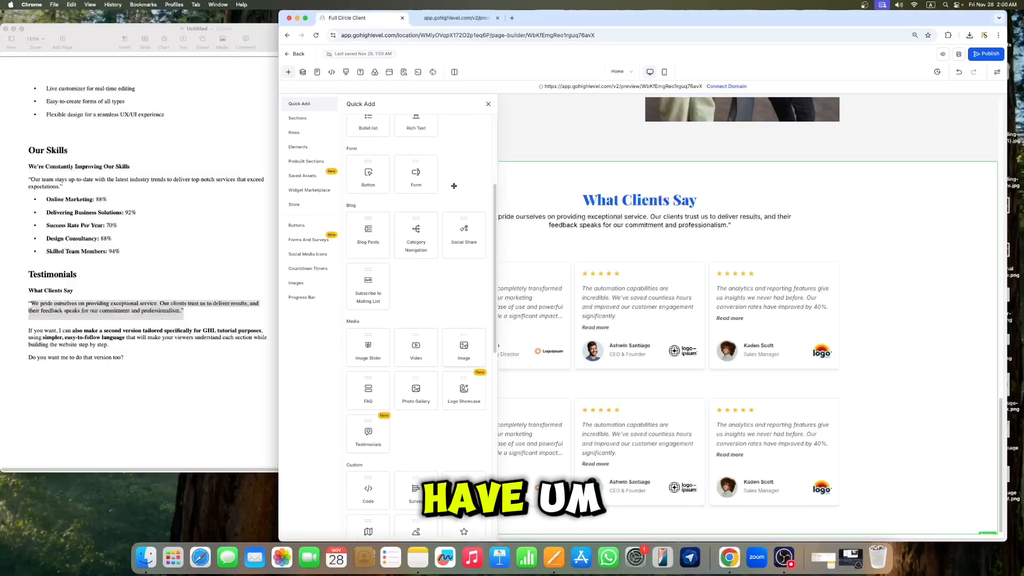
scroll(455, 191, "up", 8)
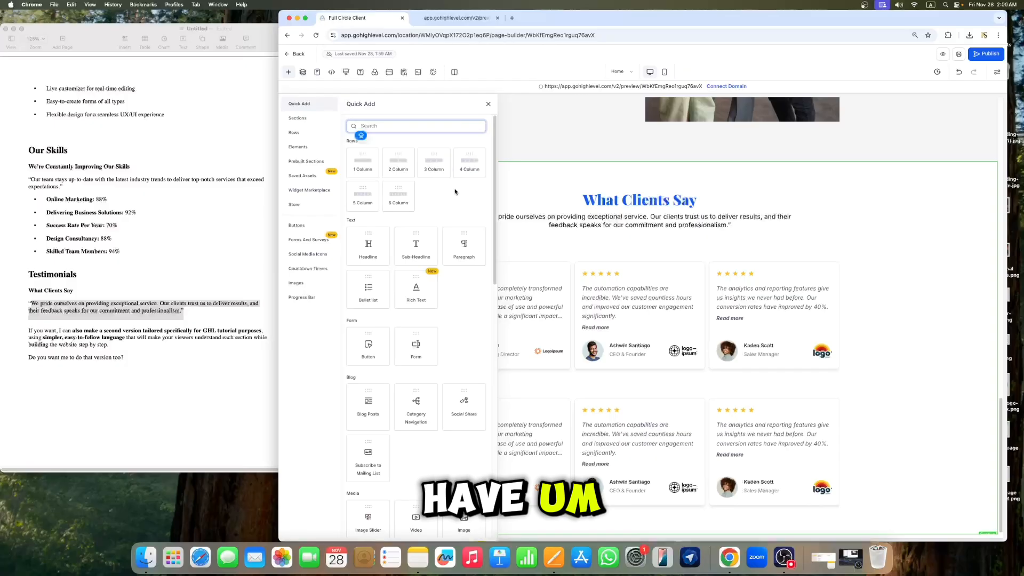
scroll(442, 198, "down", 1)
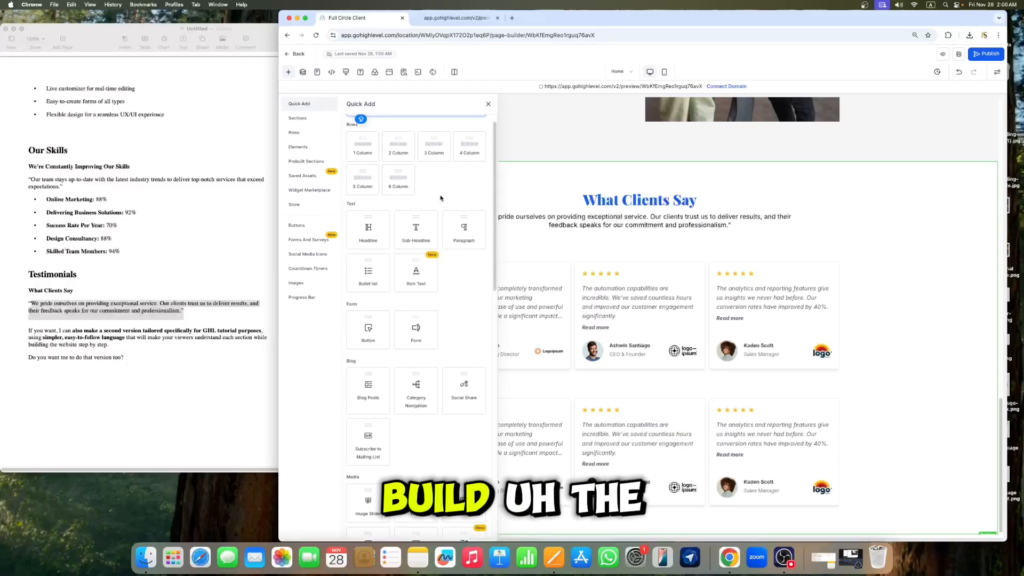
scroll(440, 203, "down", 15)
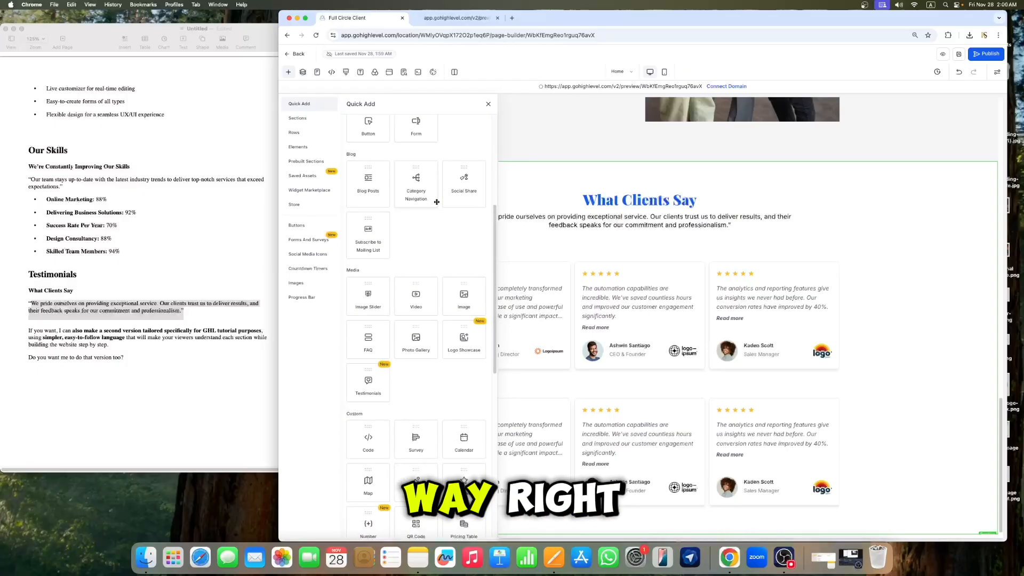
scroll(432, 186, "up", 16)
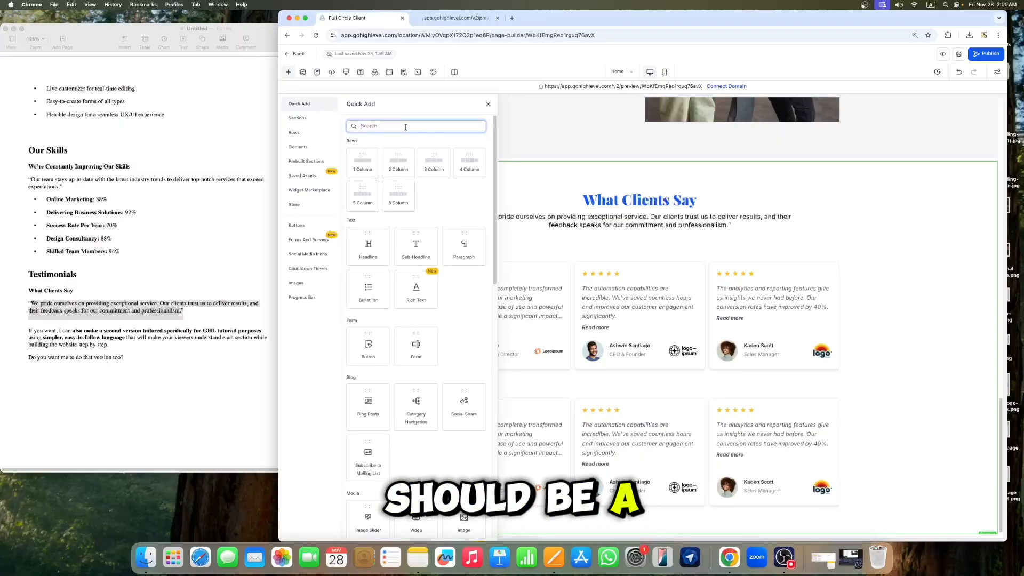
Step: Search the quick-add panel for "FO" and then "NA", clearing each search
type("FO")
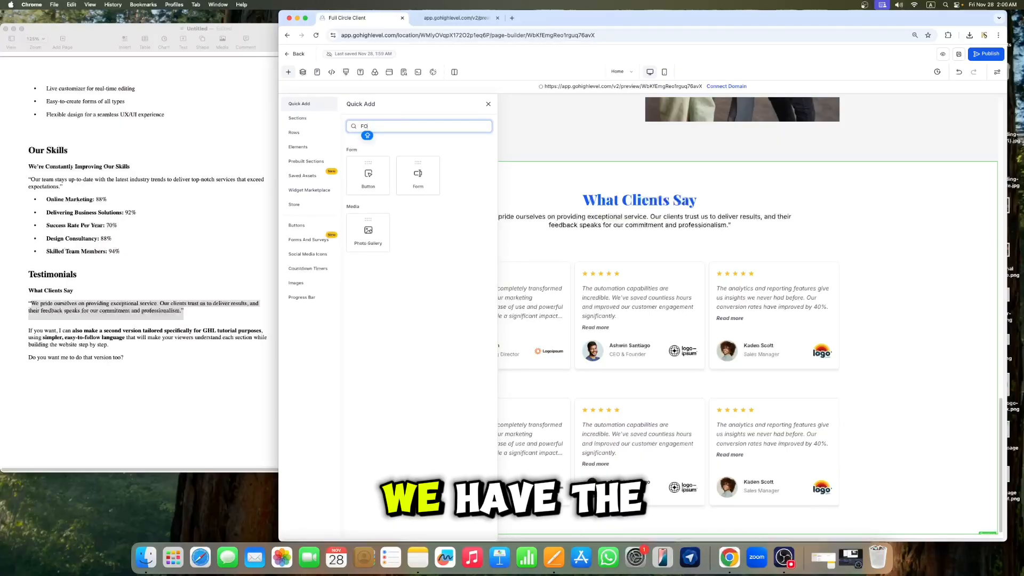
key("BackSpace")
key("BackSpace")
type("NA")
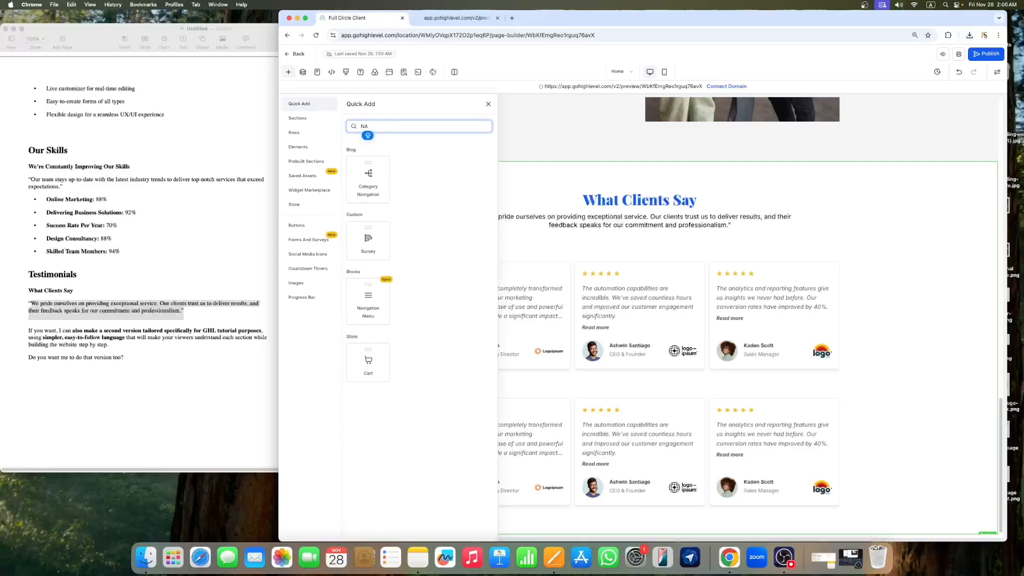
key("BackSpace")
key("BackSpace")
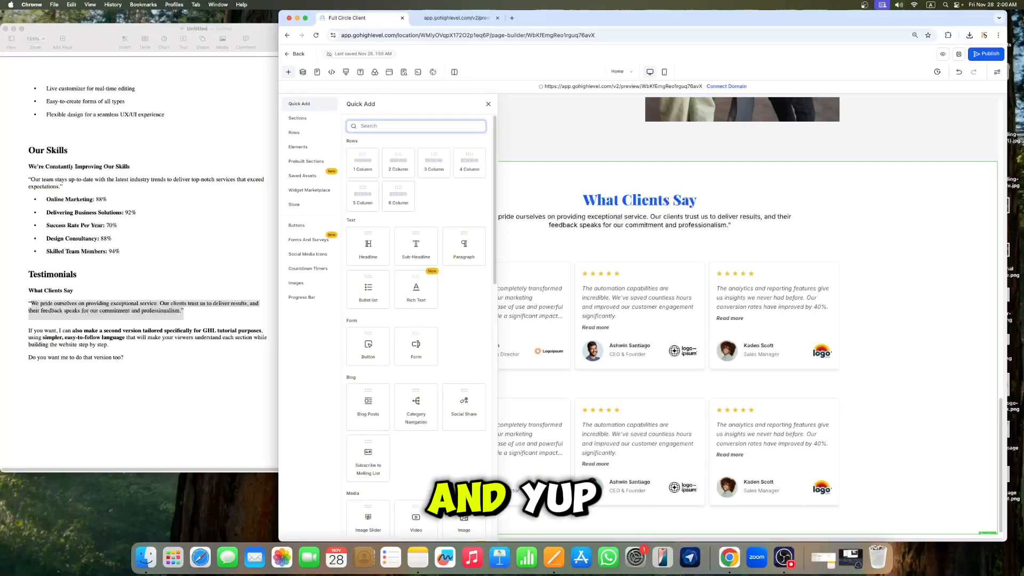
scroll(414, 260, "down", 5)
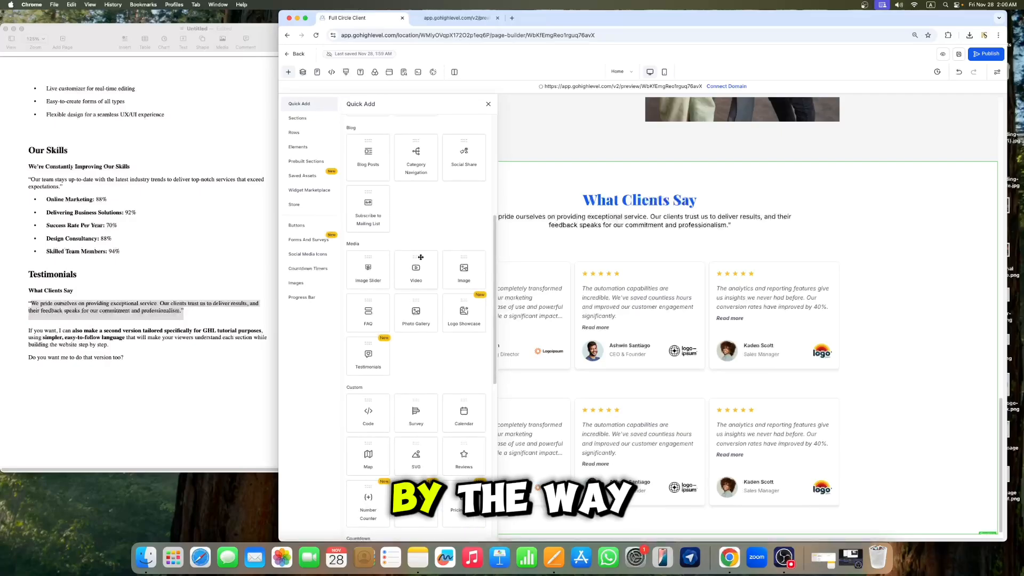
Step: Scroll through the remaining quick-add elements, then close the quick-add panel and the section settings
scroll(439, 255, "down", 5)
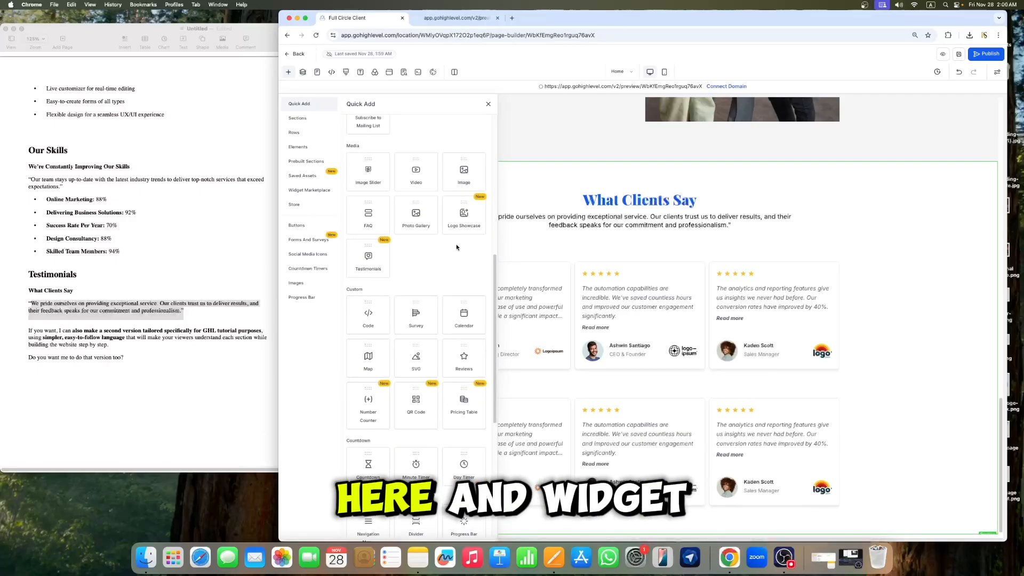
scroll(445, 252, "down", 10)
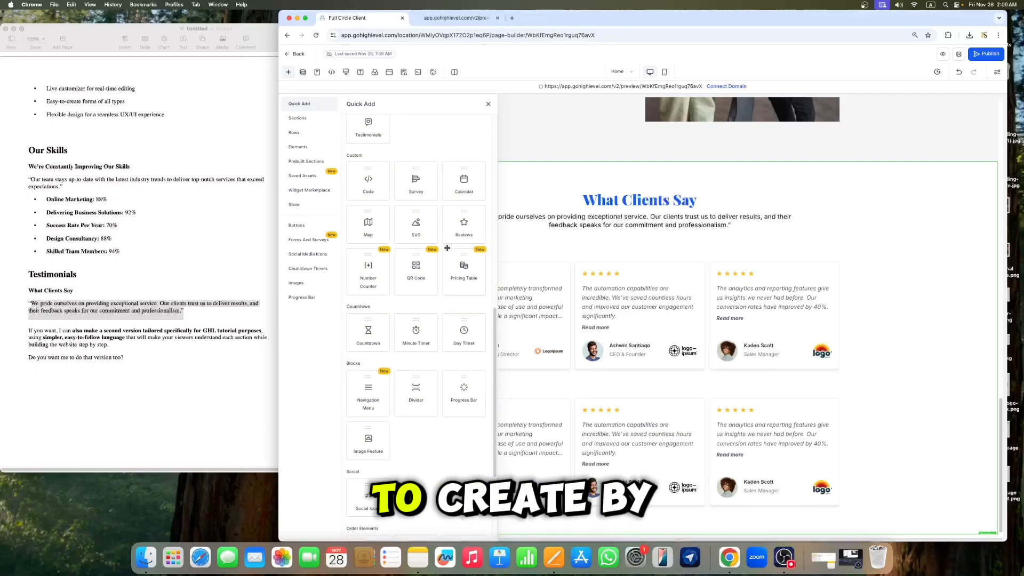
scroll(440, 253, "down", 2)
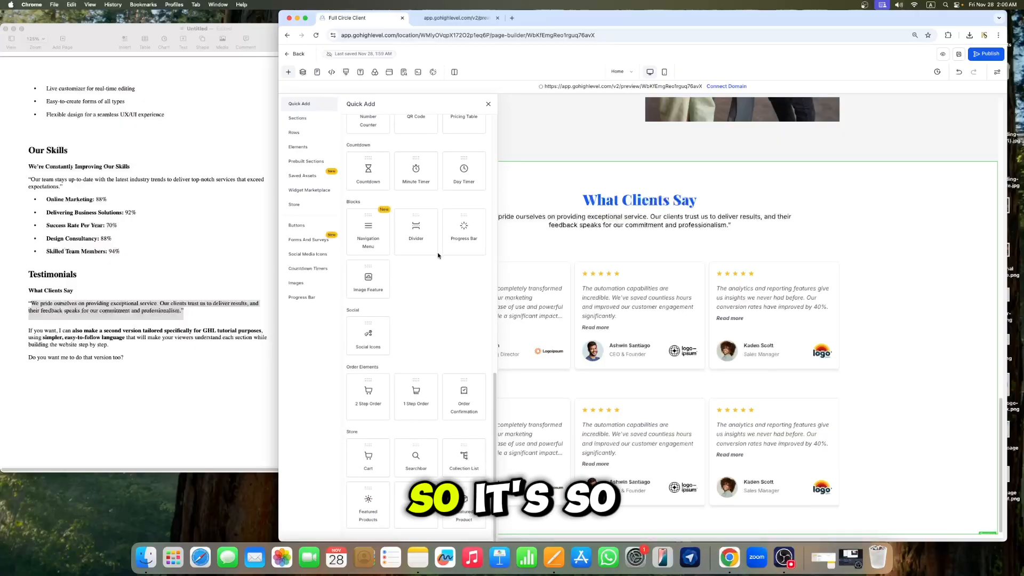
left_click(823, 158)
scroll(694, 213, "up", 3)
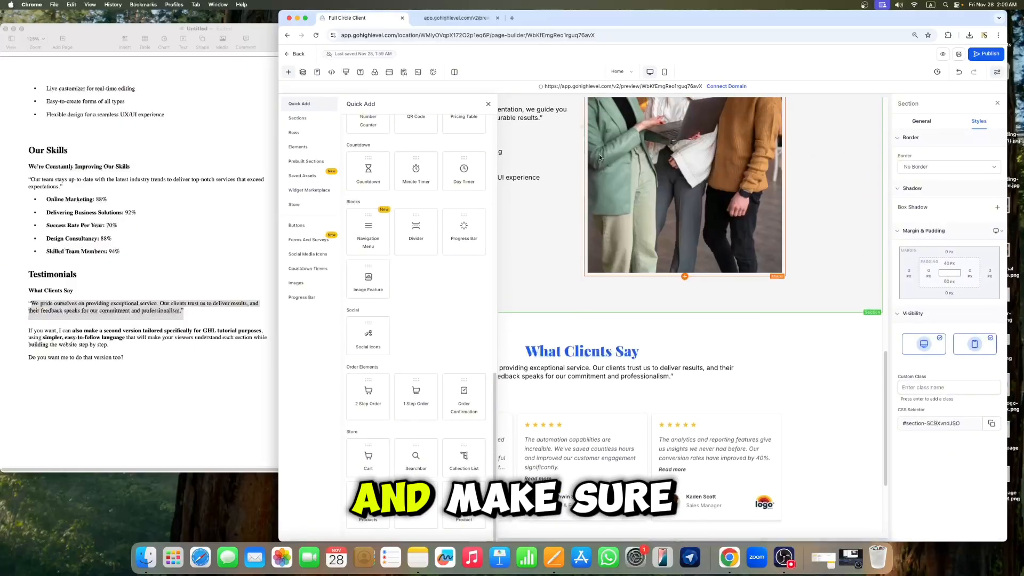
left_click(488, 105)
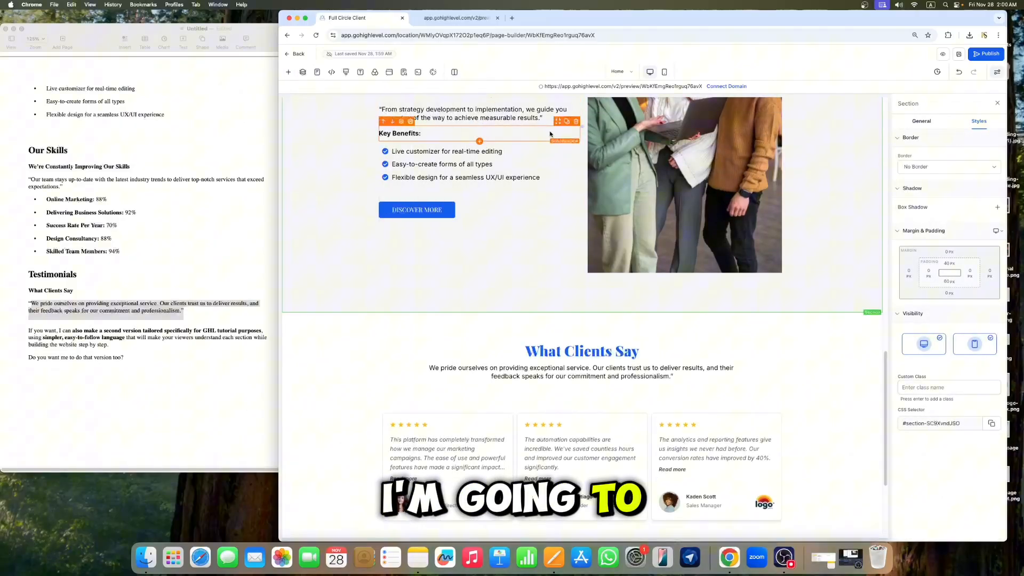
left_click(998, 103)
scroll(576, 315, "down", 3)
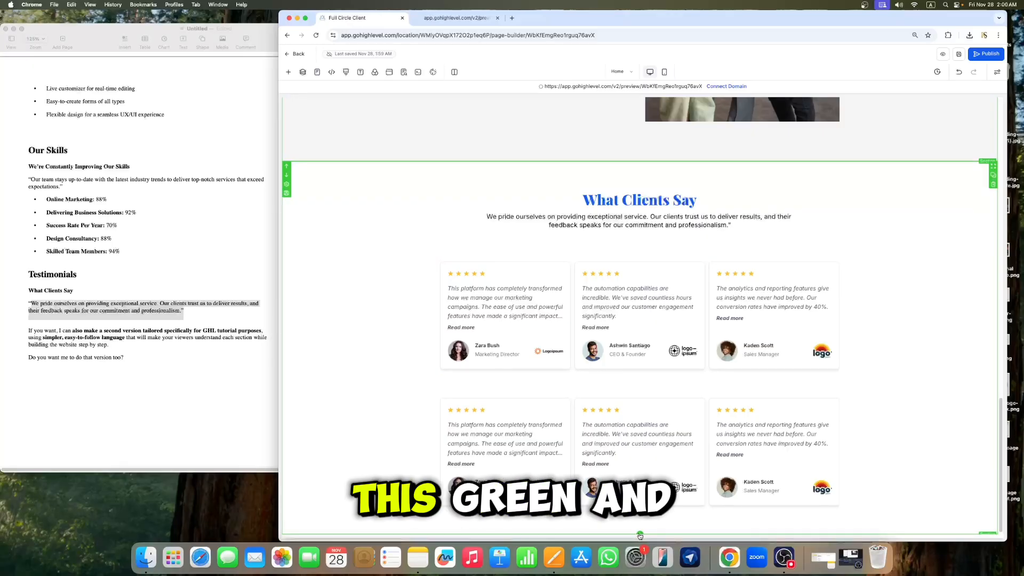
Step: Add a new one-column section below the testimonials section and open its settings
left_click(641, 534)
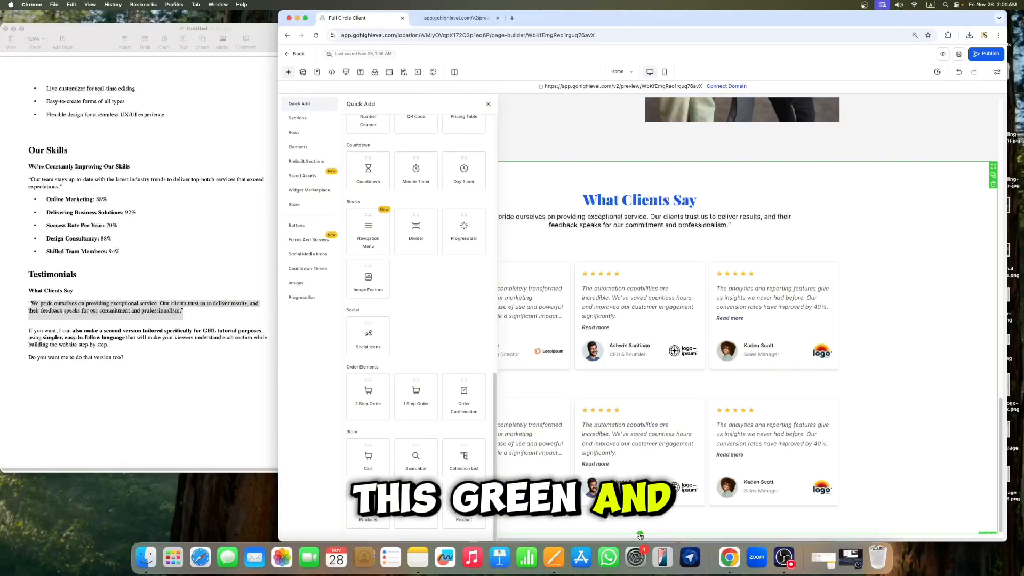
scroll(384, 237, "up", 15)
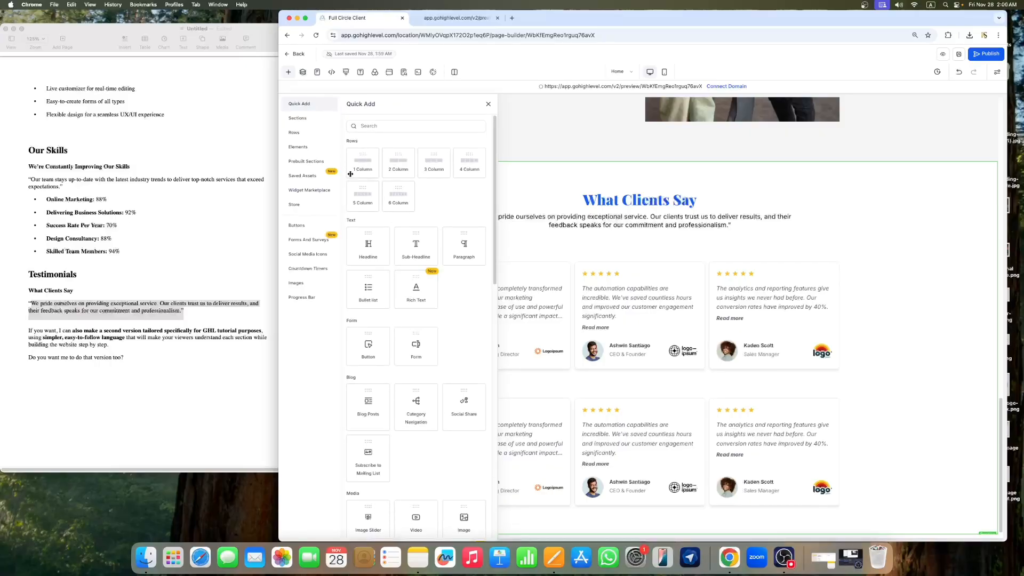
left_click_drag(366, 168, 220, 544)
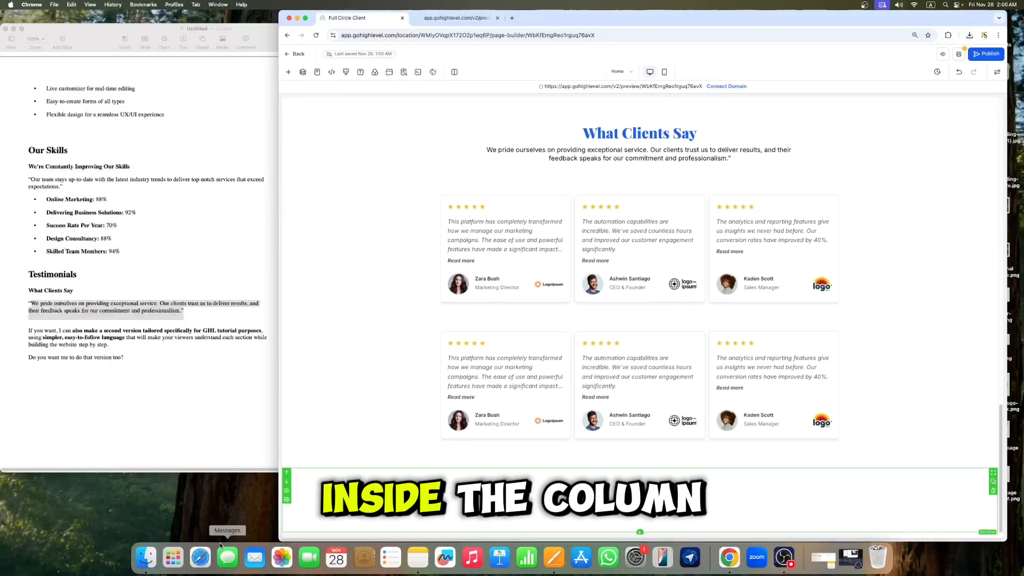
left_click(287, 495)
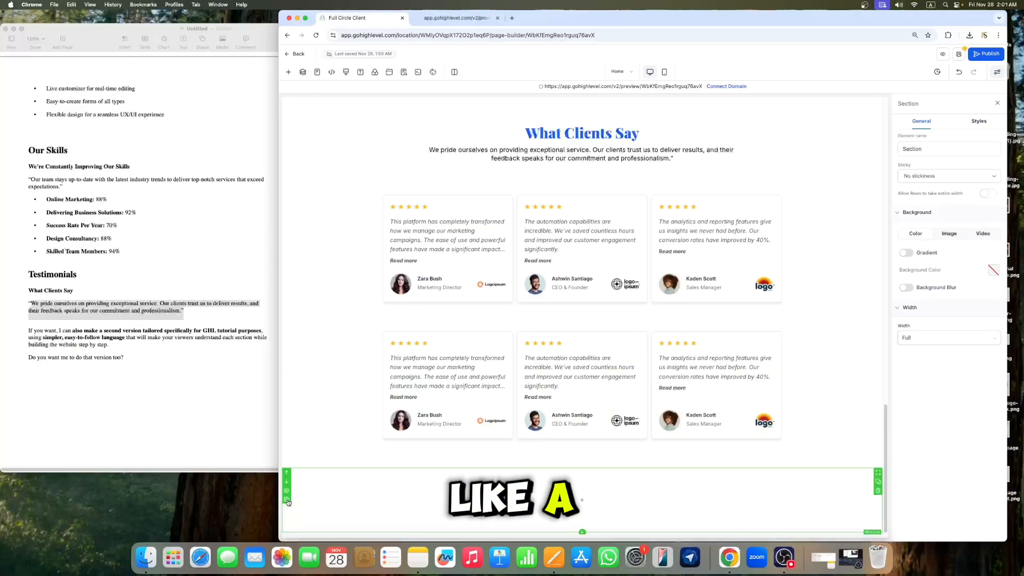
Step: Open the tutor's business website in a new tab, copy the copyright line from its footer, and return to the builder
left_click(512, 18)
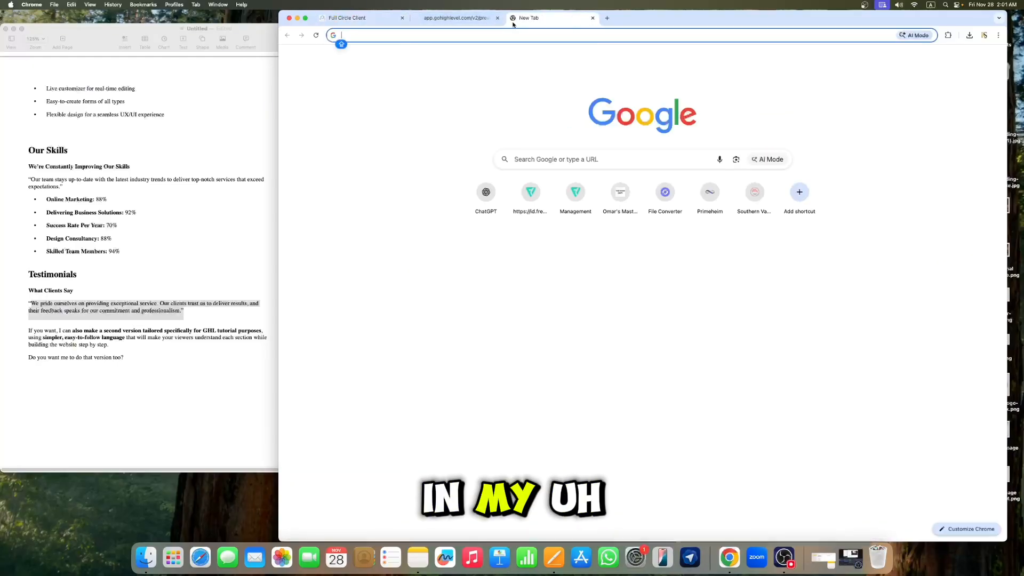
type("rajasain.com")
key("Return")
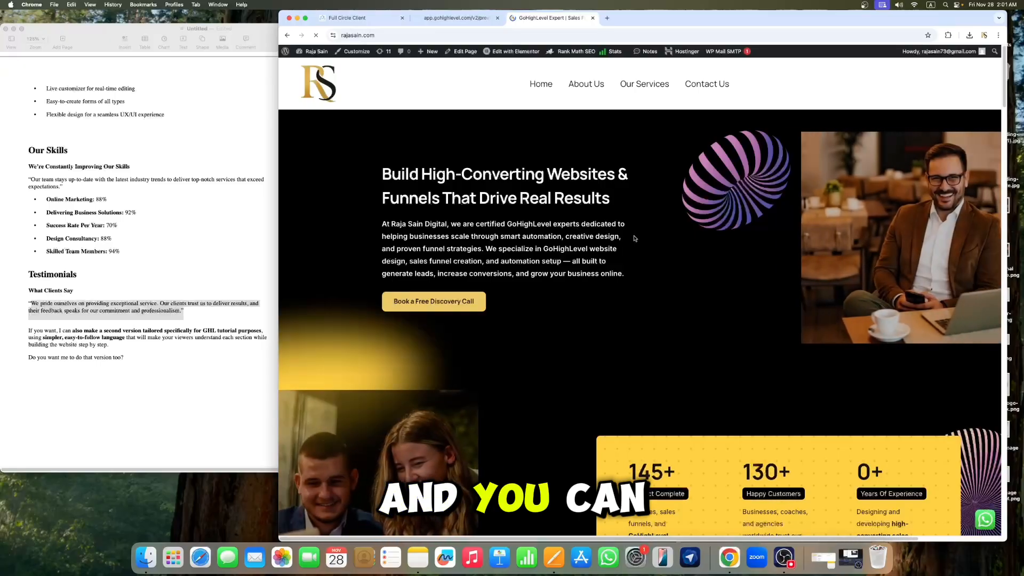
scroll(657, 236, "down", 2)
scroll(657, 235, "down", 15)
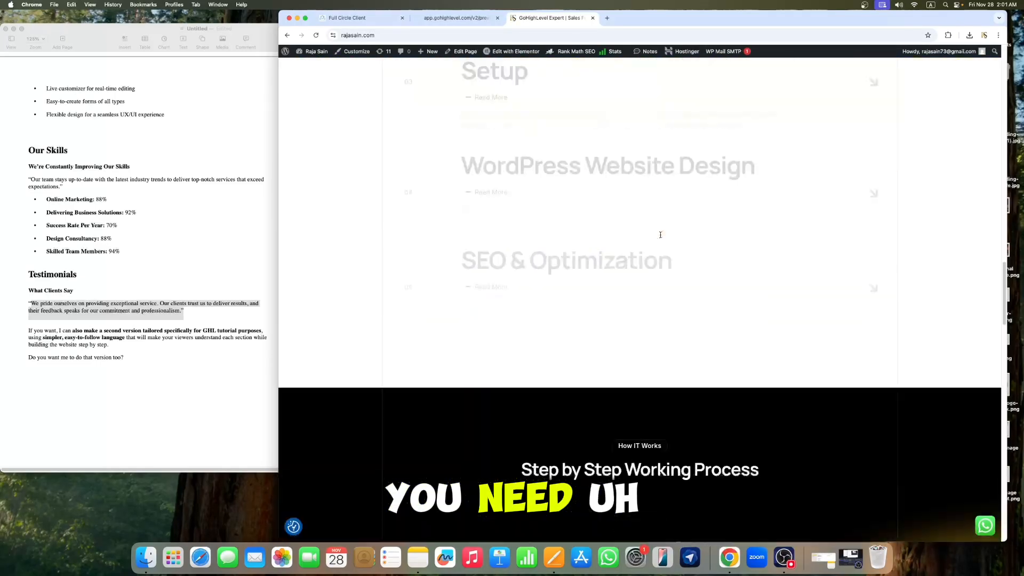
scroll(662, 239, "down", 10)
scroll(661, 235, "up", 3)
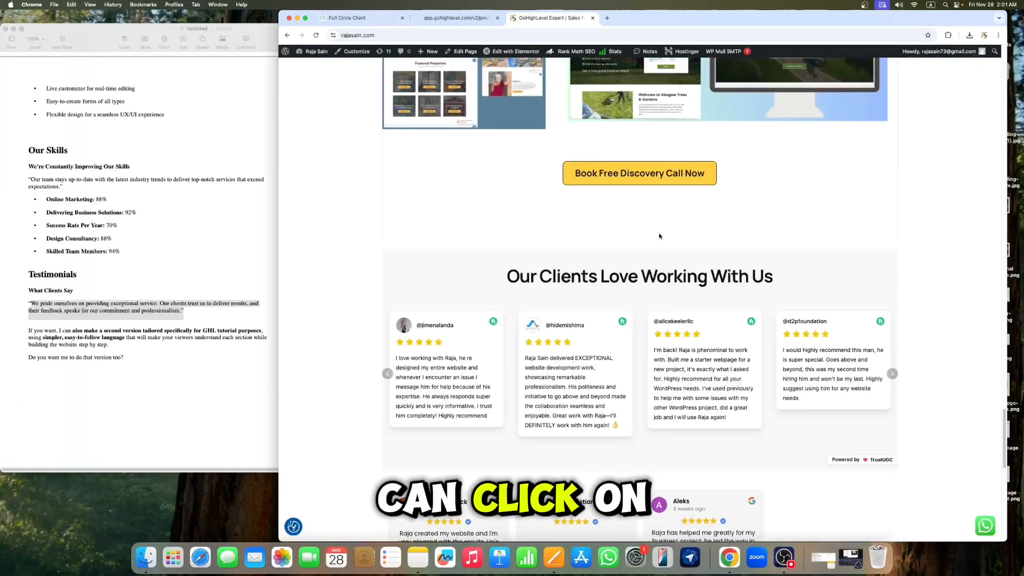
left_click(644, 178)
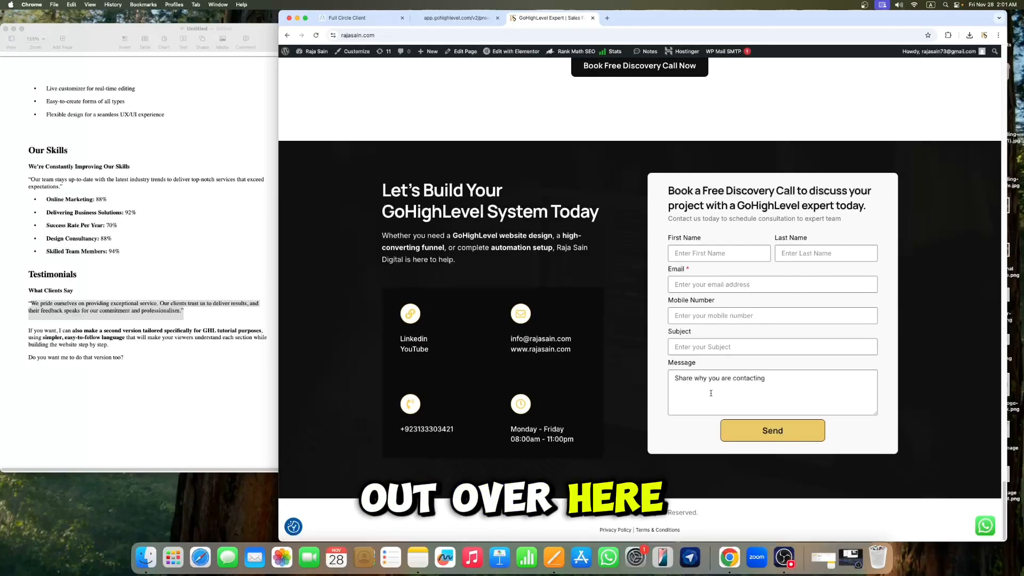
left_click_drag(705, 517, 586, 513)
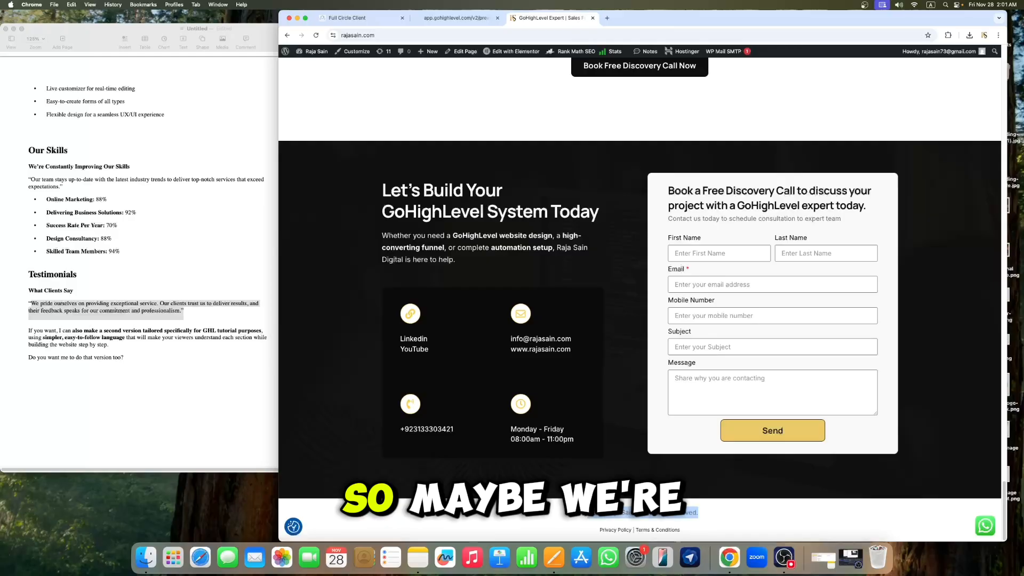
right_click(611, 516)
left_click(640, 440)
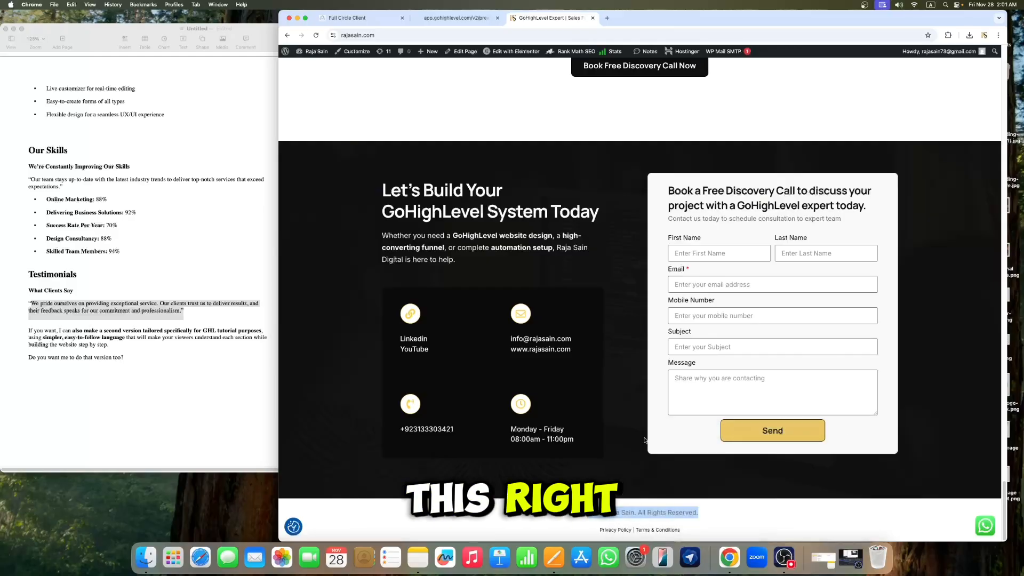
left_click(204, 415)
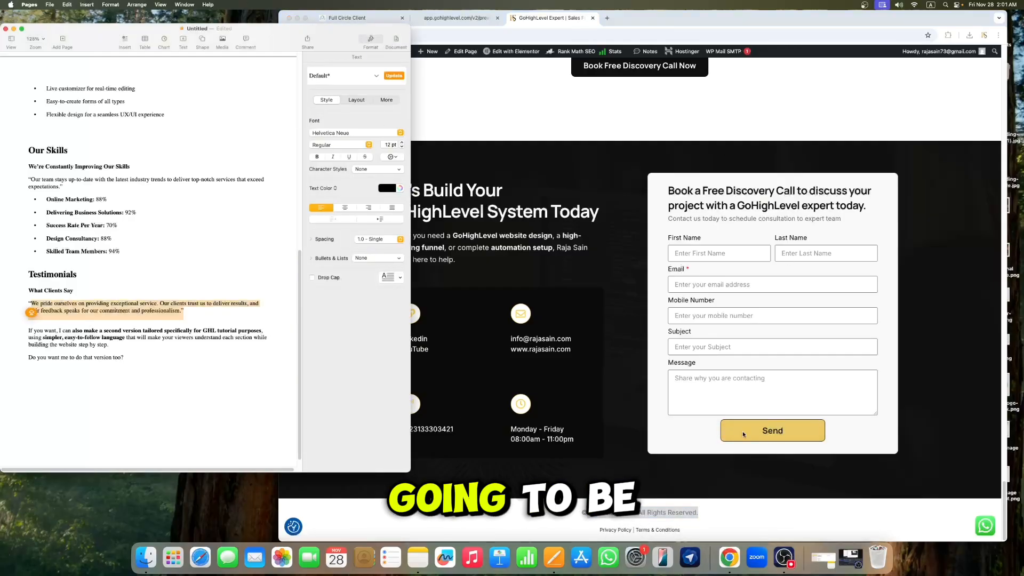
left_click(347, 18)
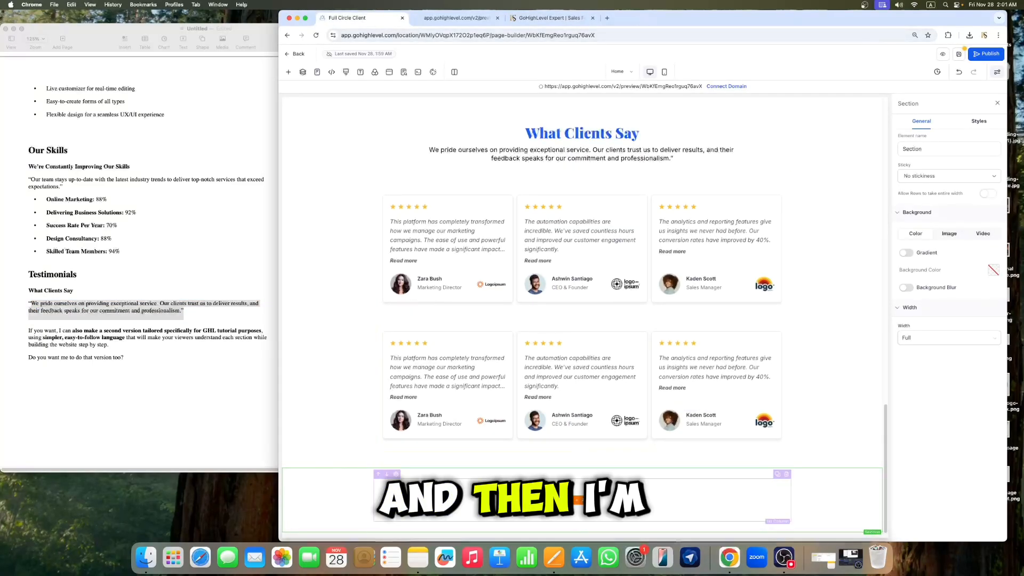
Step: Add a paragraph element holding the copyright line into the new section's column
left_click(581, 500)
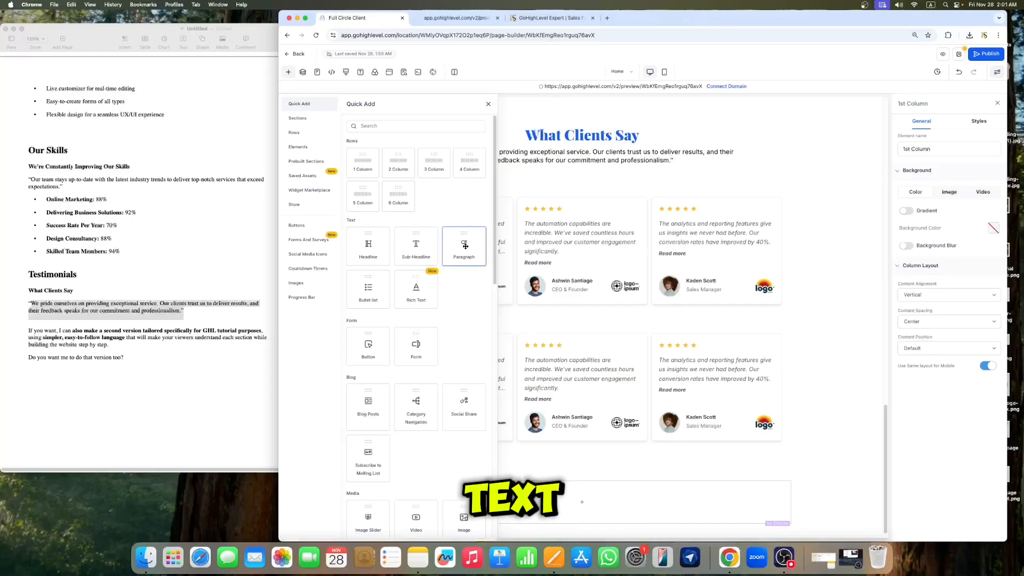
left_click_drag(466, 246, 621, 516)
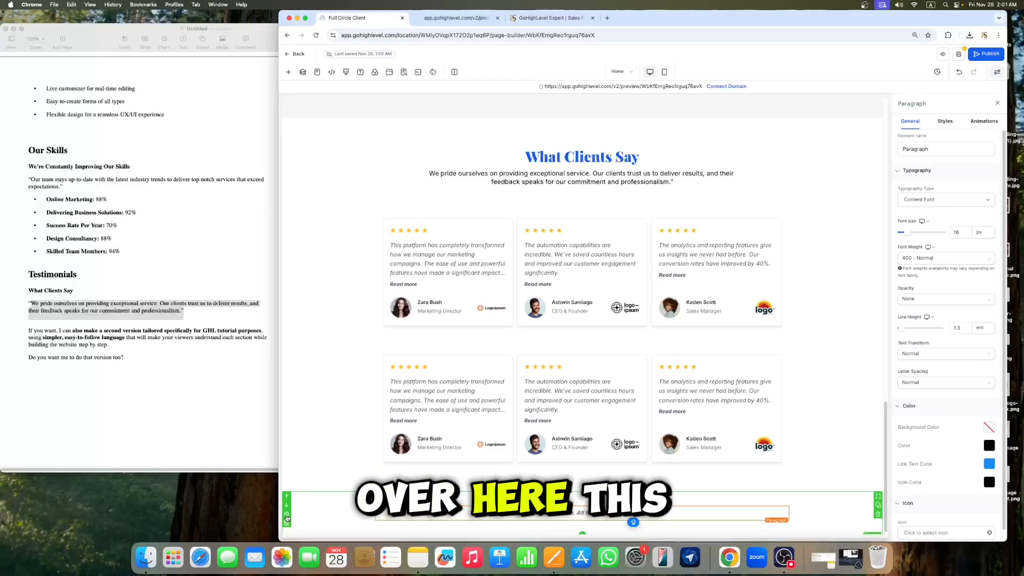
Step: Set the new footer section's background color to the dark navy brand color
left_click(287, 518)
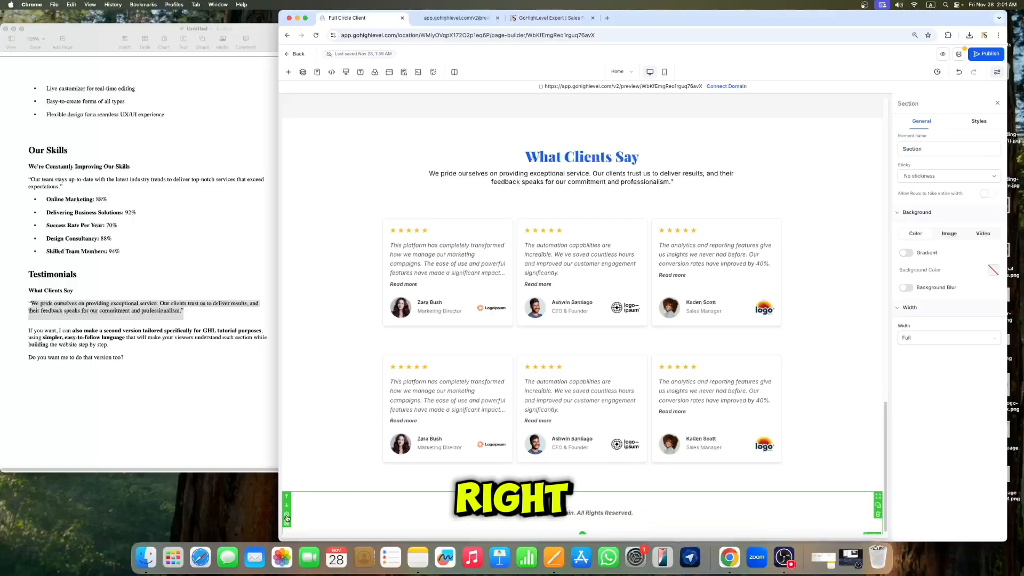
left_click(993, 269)
left_click(867, 296)
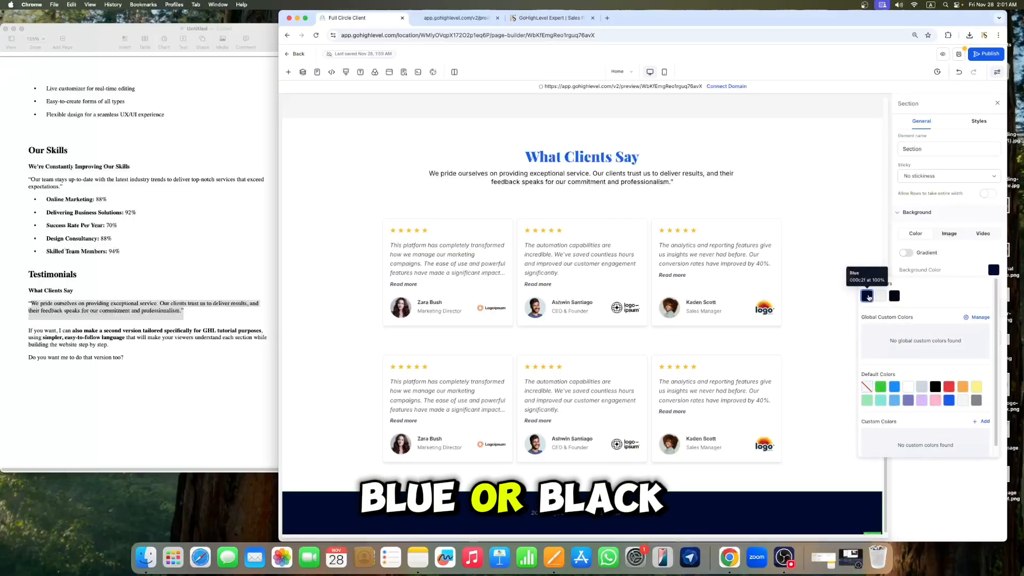
left_click(997, 105)
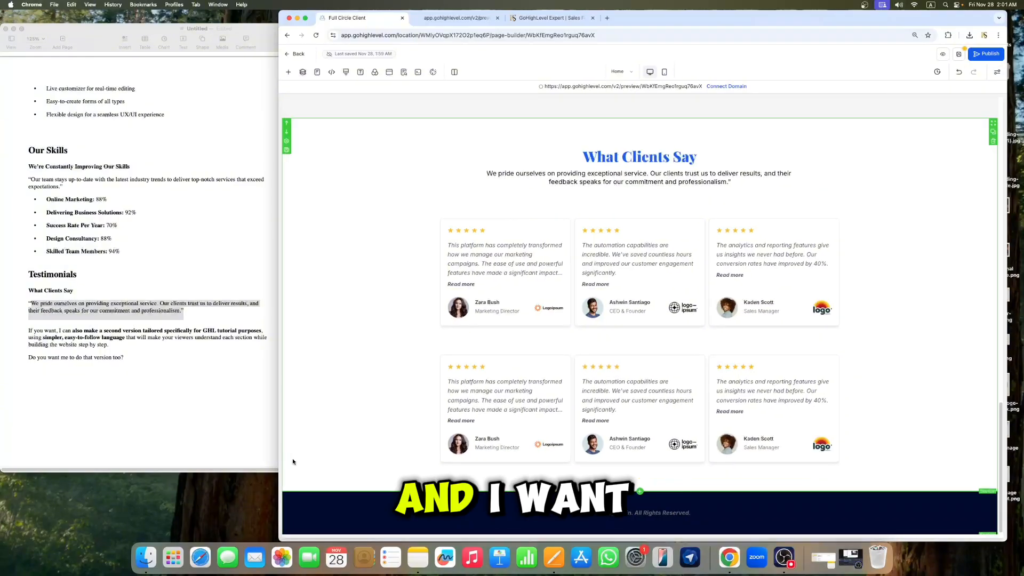
Step: Set the copyright paragraph's font to Inter
left_click(673, 513)
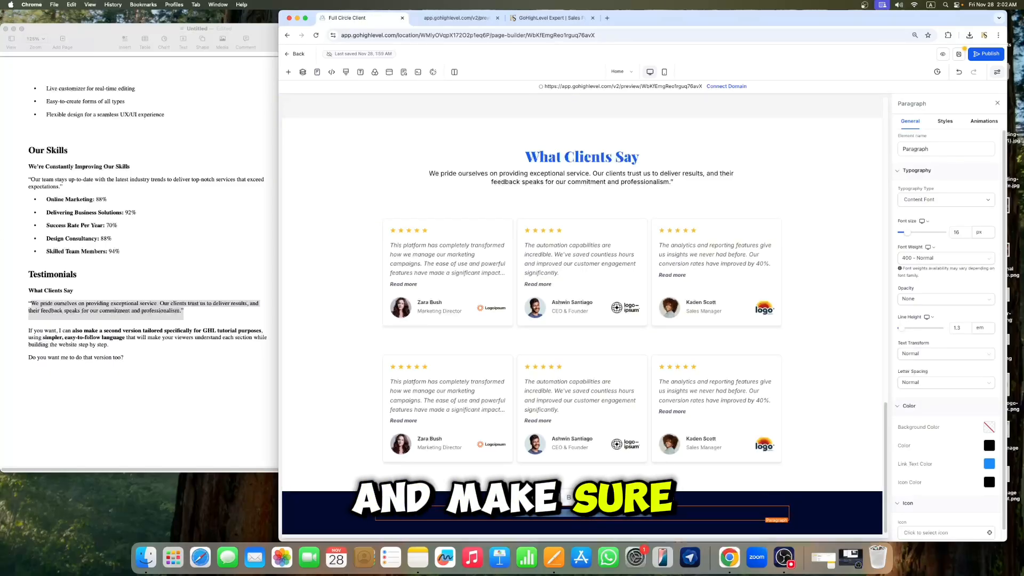
left_click(526, 497)
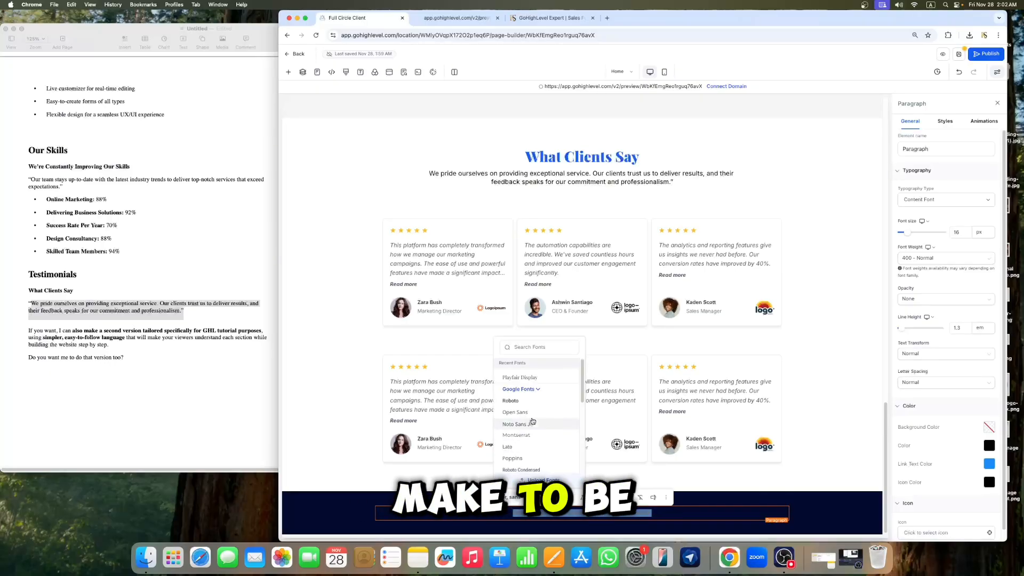
left_click(531, 348)
type("inter")
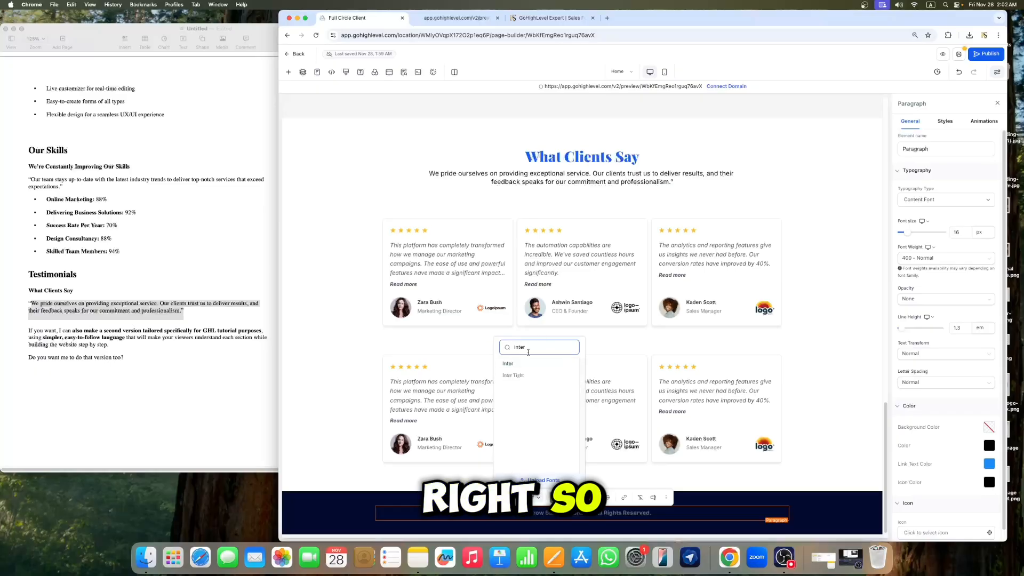
left_click(517, 367)
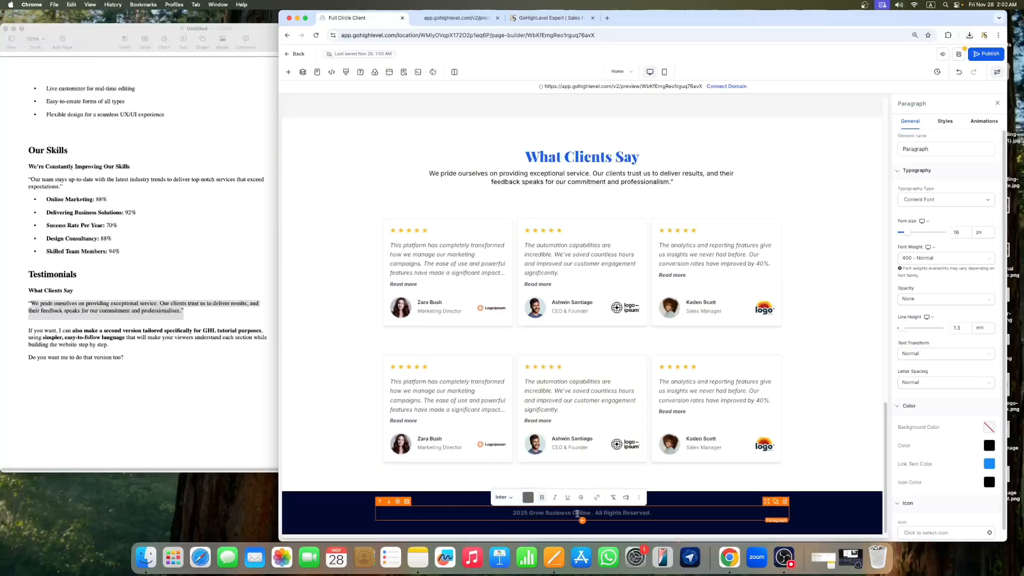
Step: Select the copyright text and set its color to white
triple_click(661, 519)
left_click(606, 497)
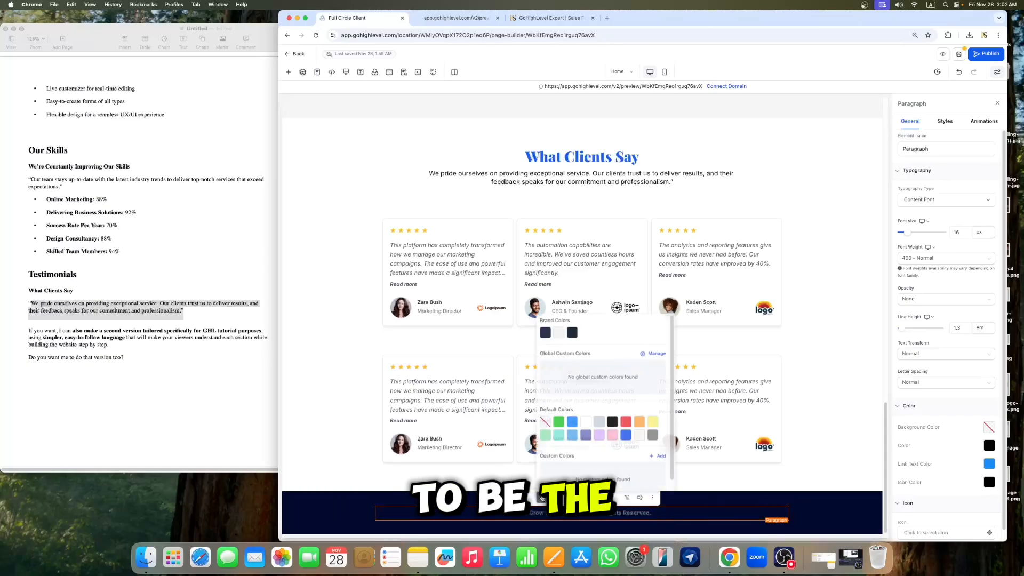
left_click(585, 421)
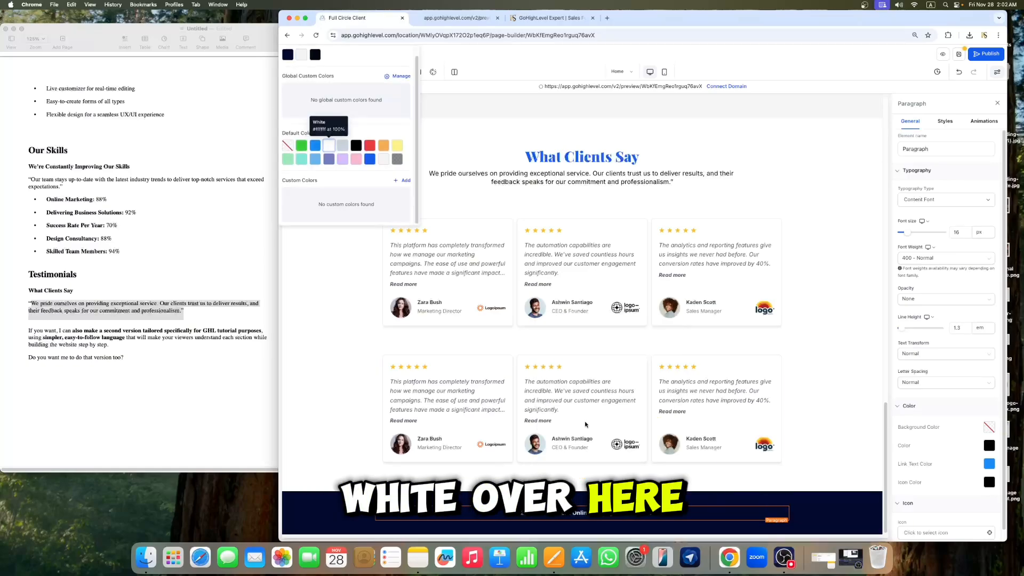
left_click(571, 511)
triple_click(569, 510)
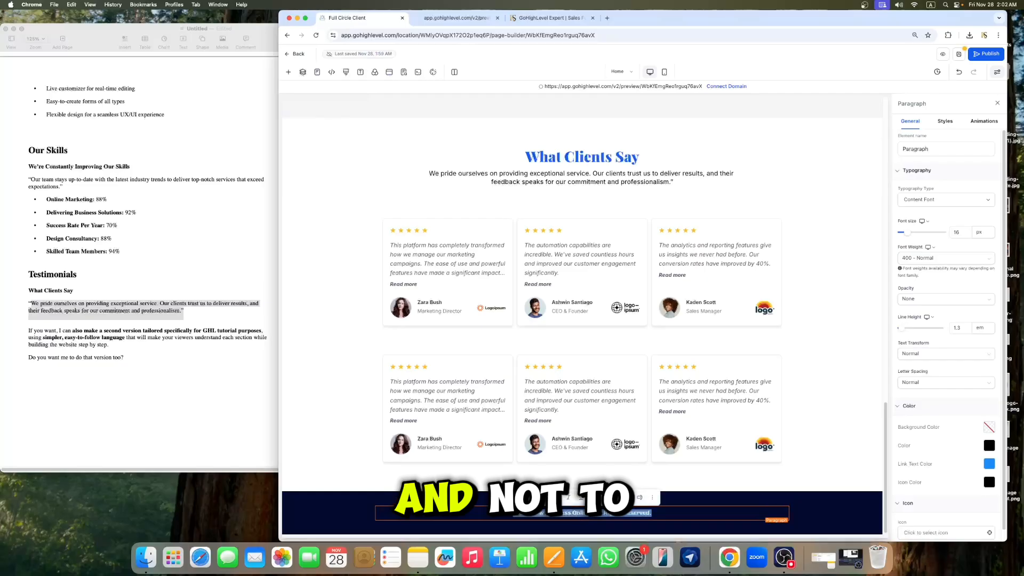
left_click(582, 512)
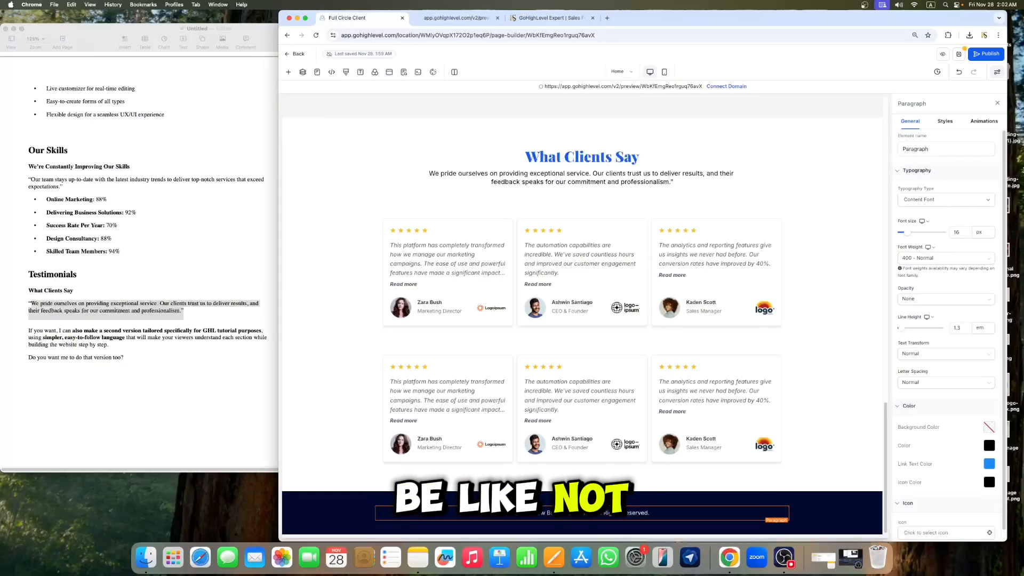
left_click(997, 103)
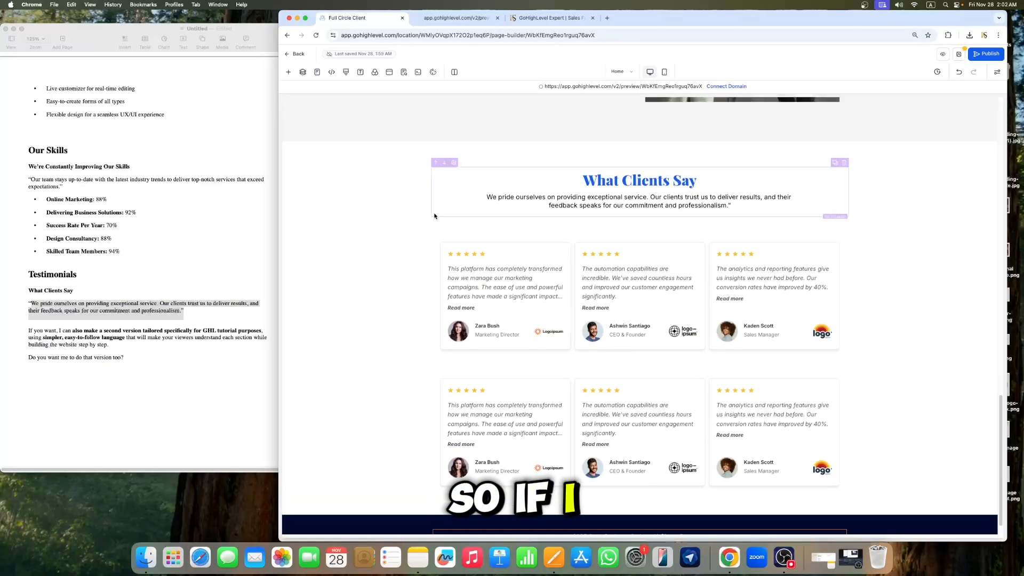
Step: Set the Testimonials section's bottom padding to 60 px and save the page
left_click(448, 157)
left_click(979, 121)
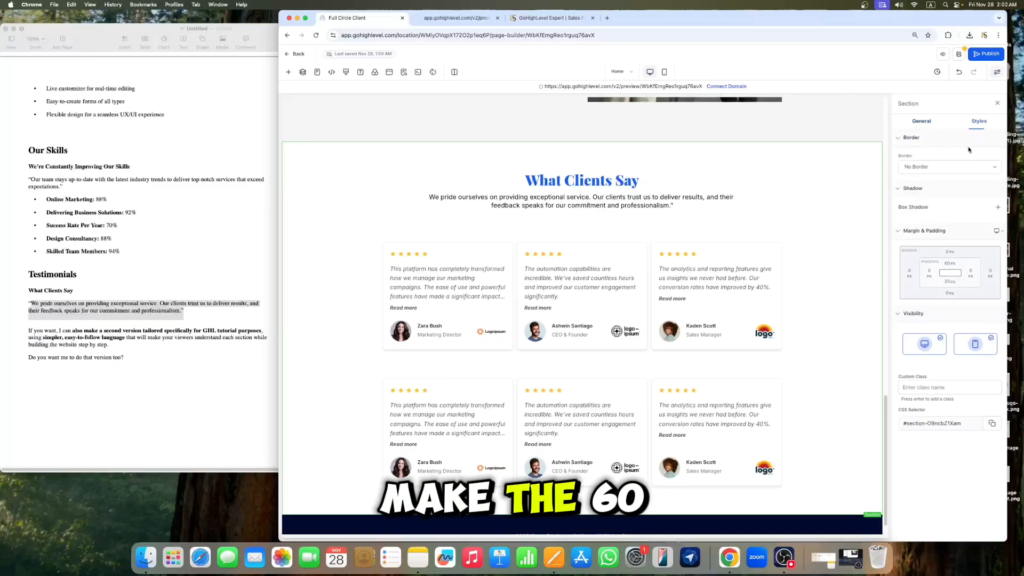
left_click(948, 281)
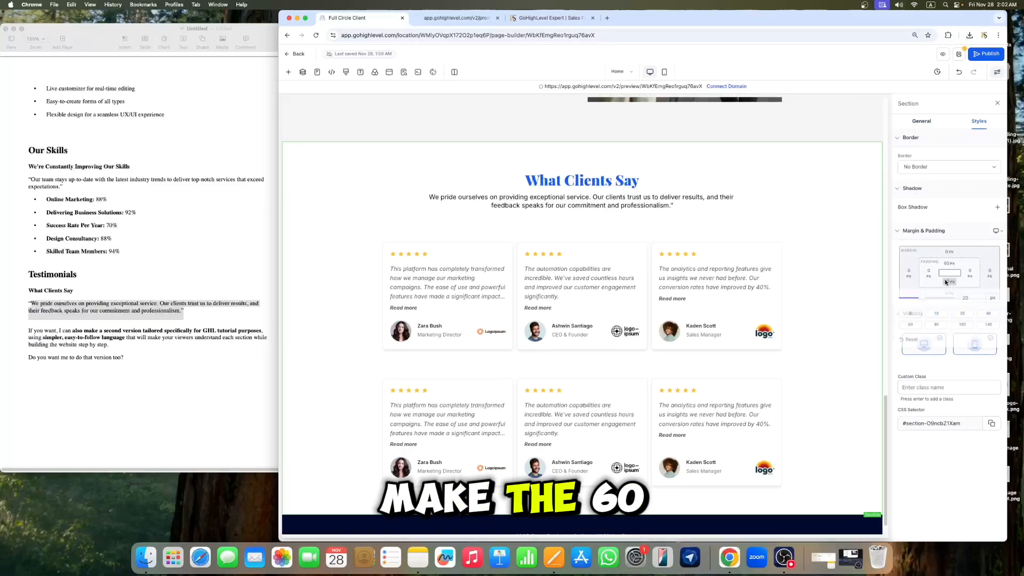
left_click(908, 327)
left_click(998, 103)
left_click(958, 54)
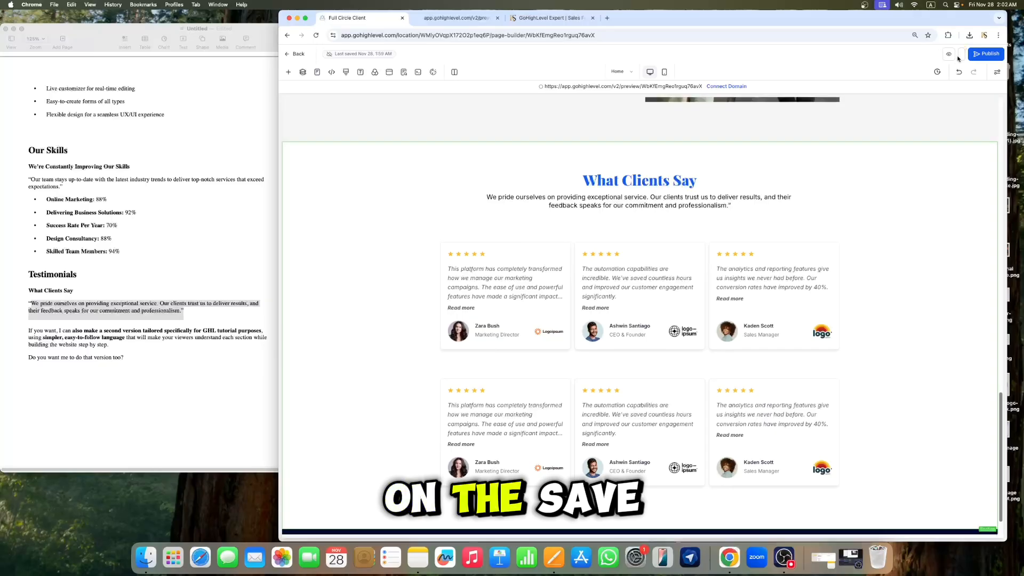
Step: Save the header section as a global section named Header, then save the page
scroll(748, 407, "down", 2)
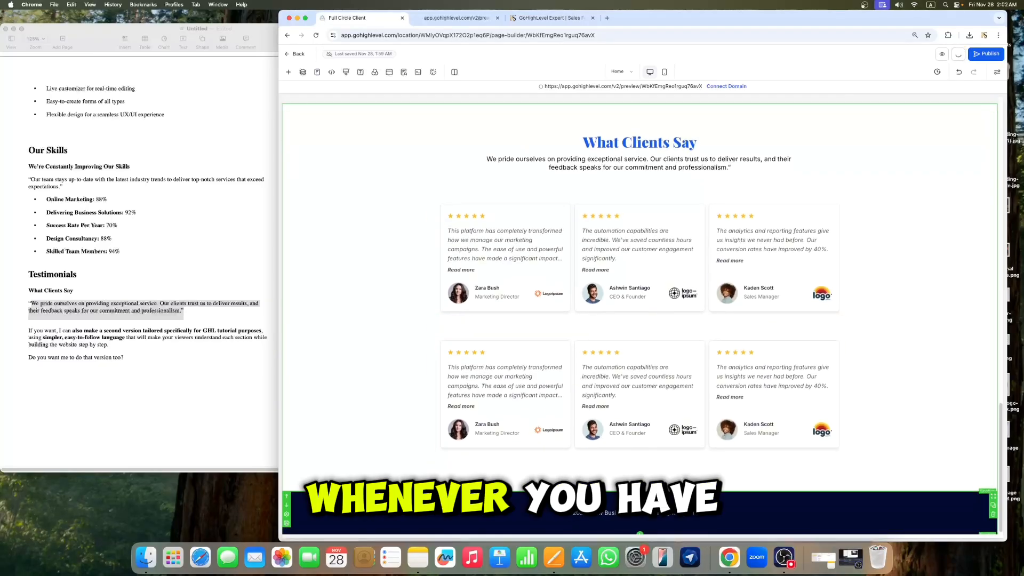
scroll(640, 320, "up", 15)
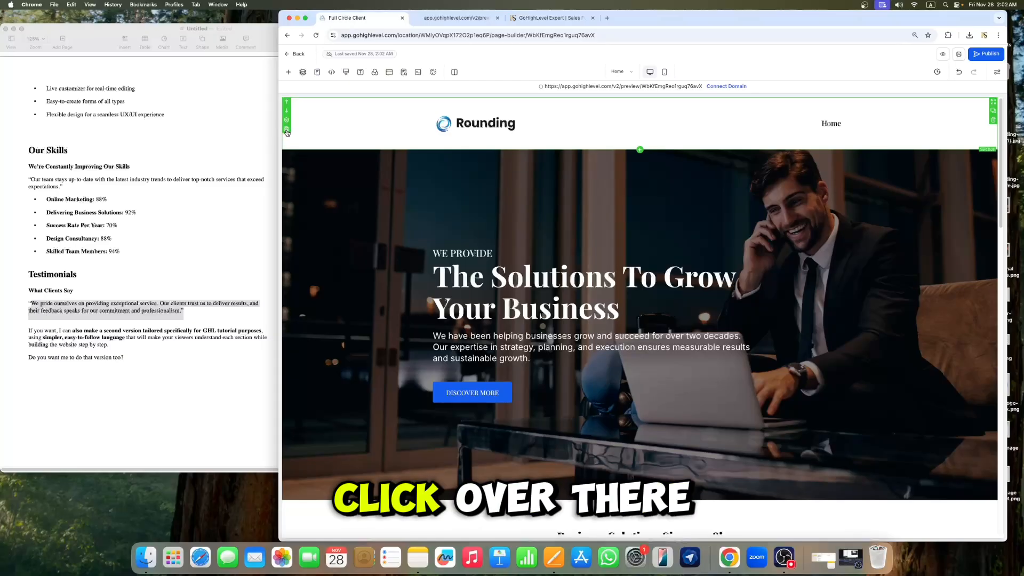
left_click(287, 130)
left_click(547, 230)
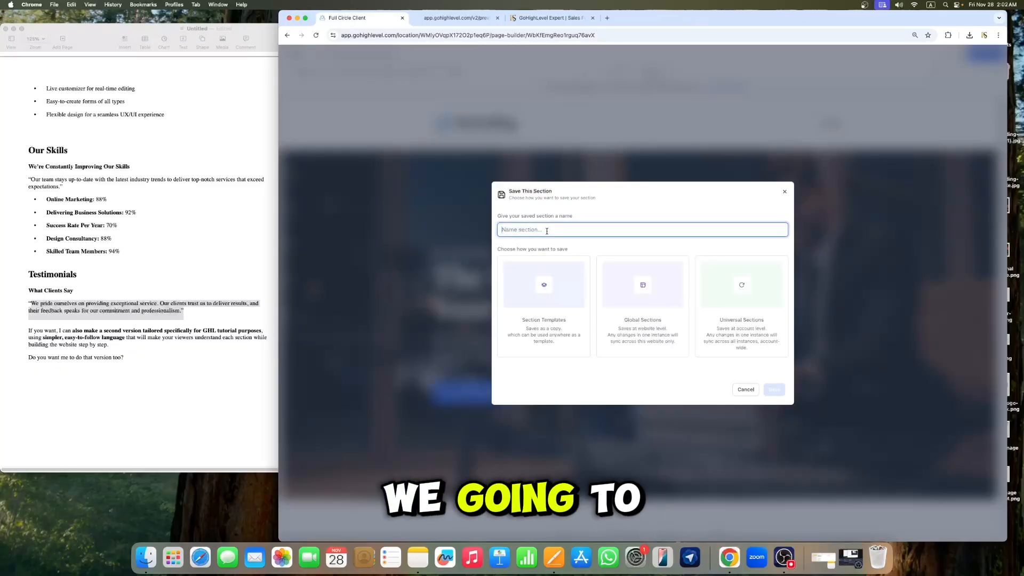
type("Header")
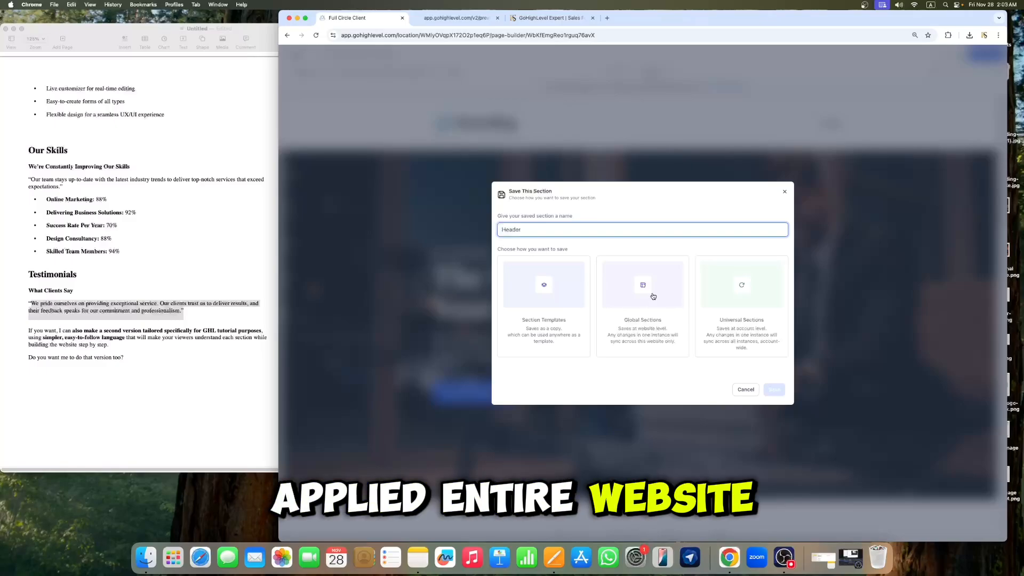
left_click(625, 289)
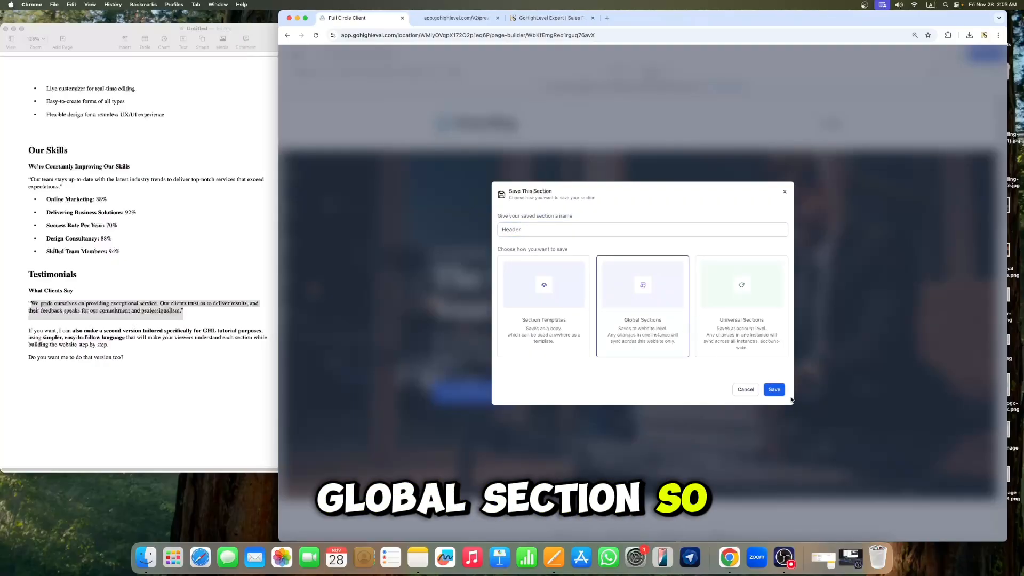
left_click(774, 389)
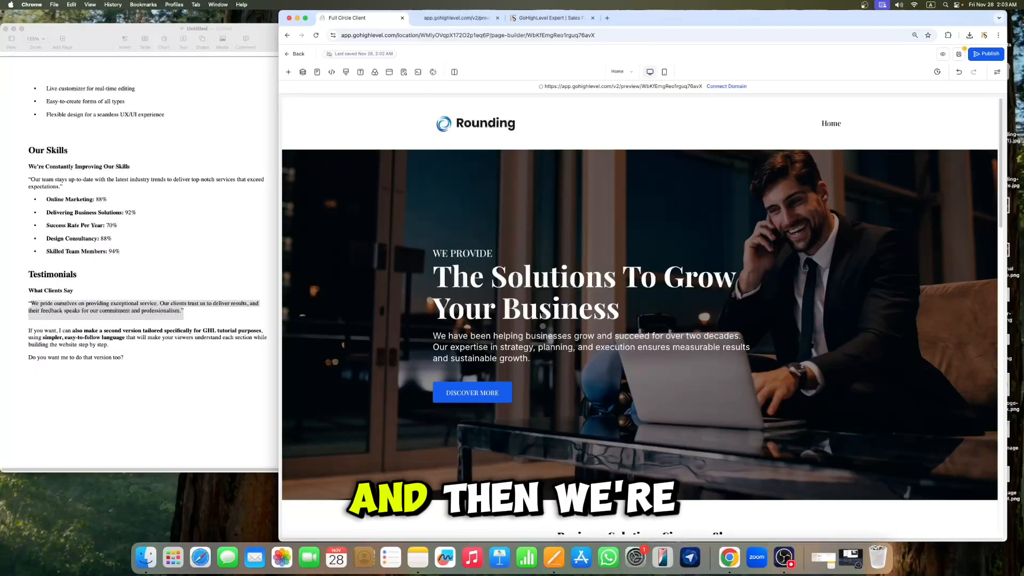
left_click(959, 54)
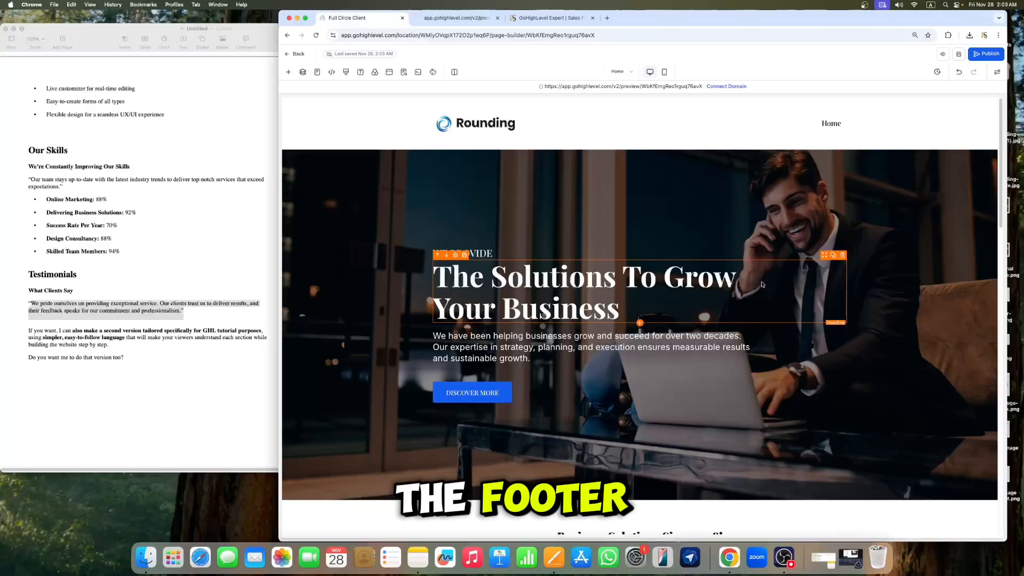
Step: Save the footer section as a global section named Footer, then save the page
scroll(709, 234, "down", 6)
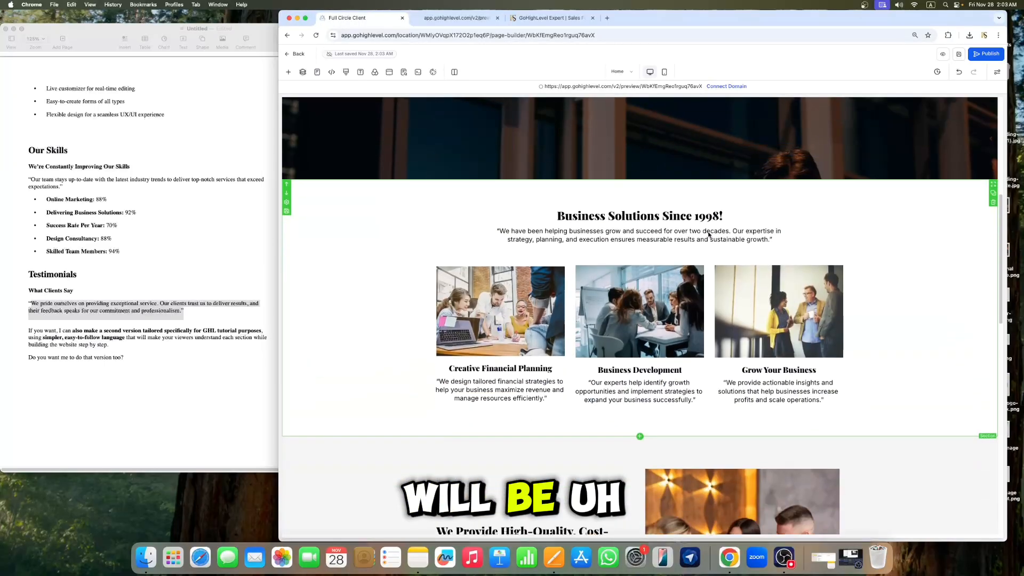
scroll(709, 235, "down", 10)
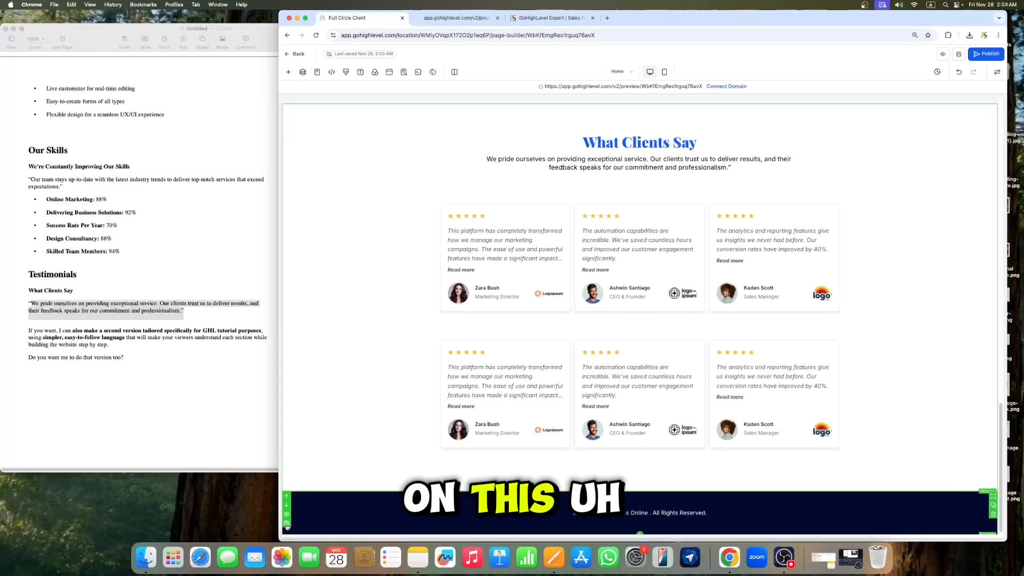
left_click(287, 524)
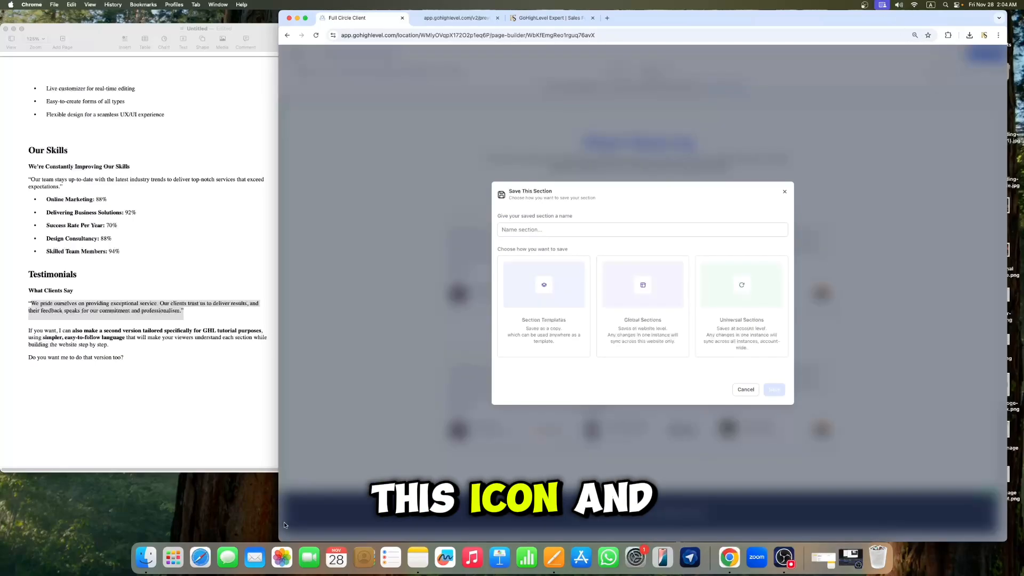
left_click(564, 229)
type("F")
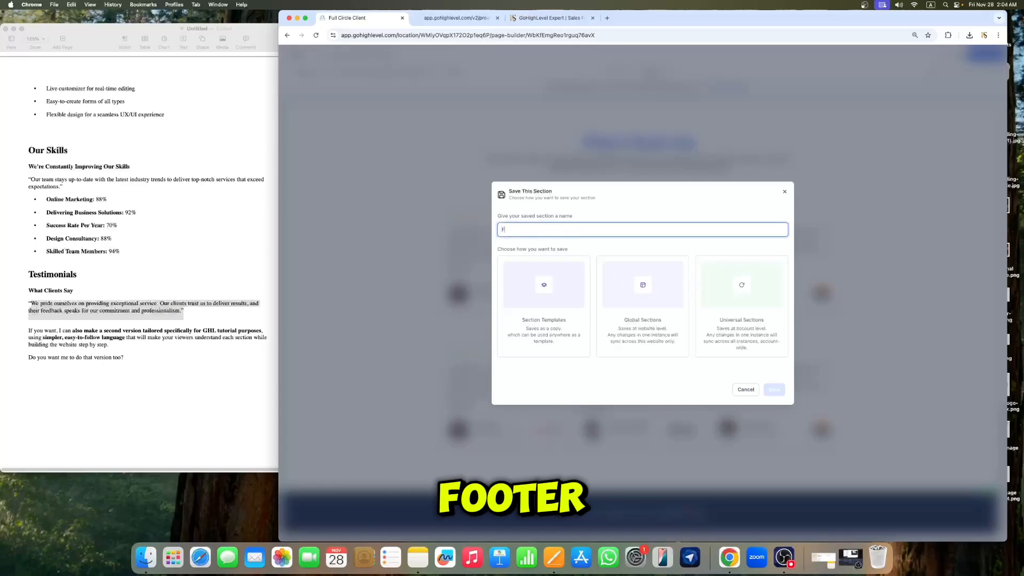
type("ooter")
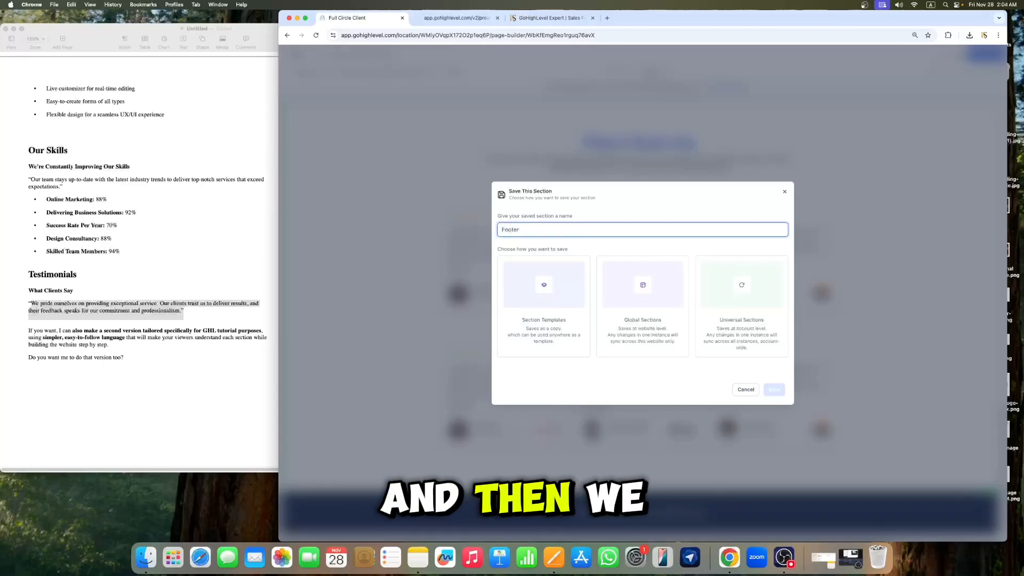
left_click(652, 313)
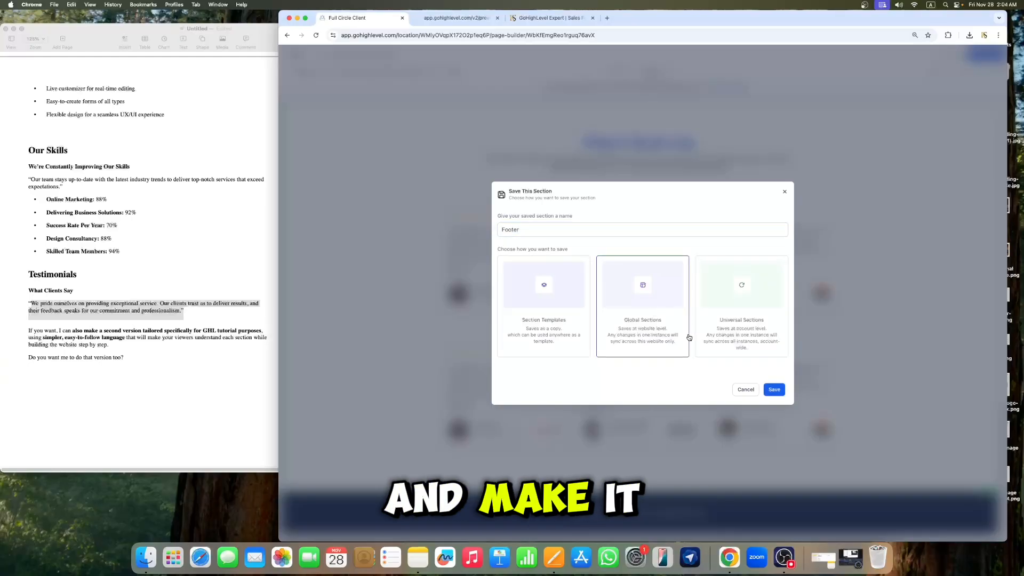
left_click(774, 390)
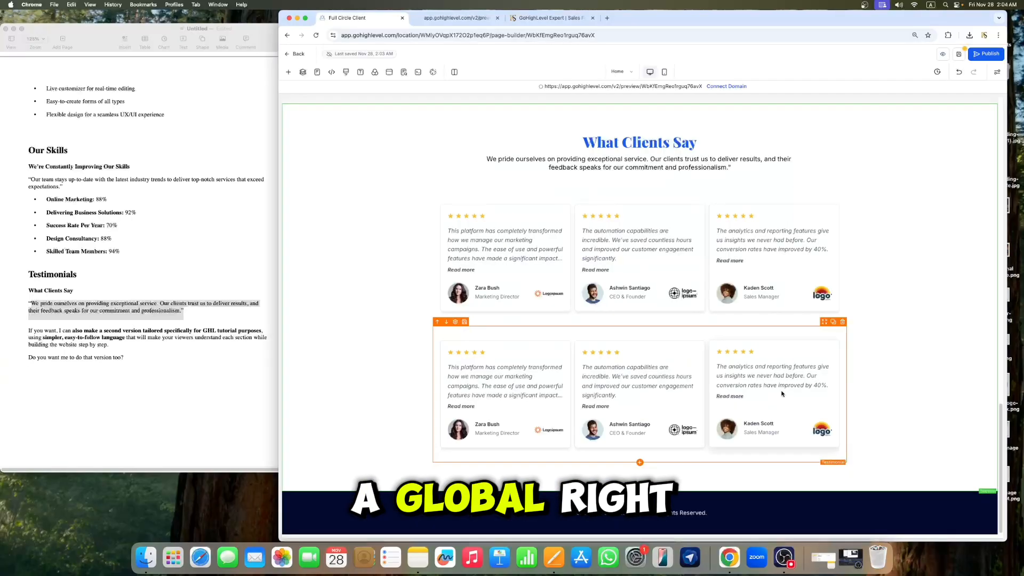
left_click(960, 54)
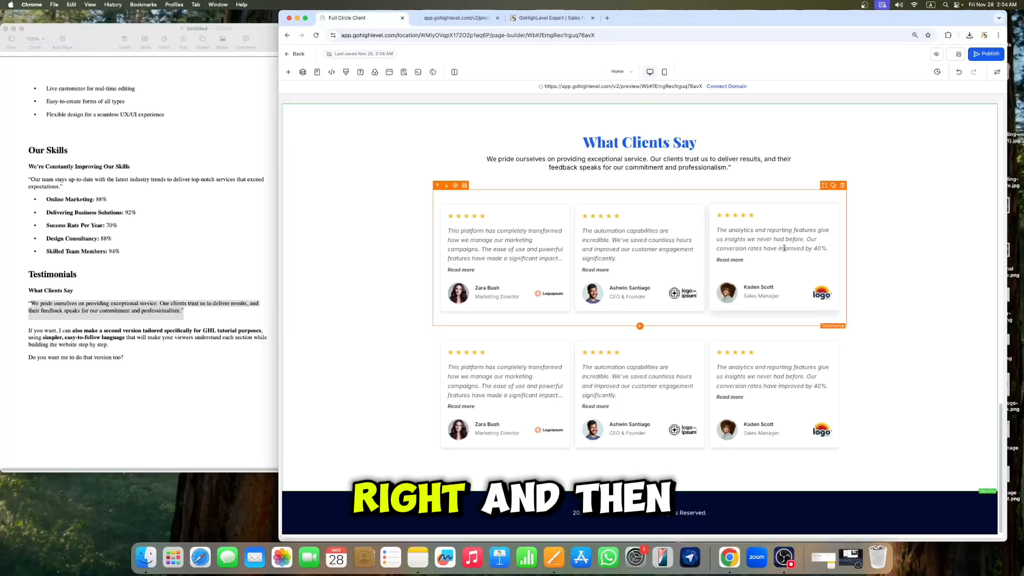
Step: Add a new one-column section between the testimonials and the footer
scroll(769, 254, "up", 10)
scroll(776, 249, "down", 10)
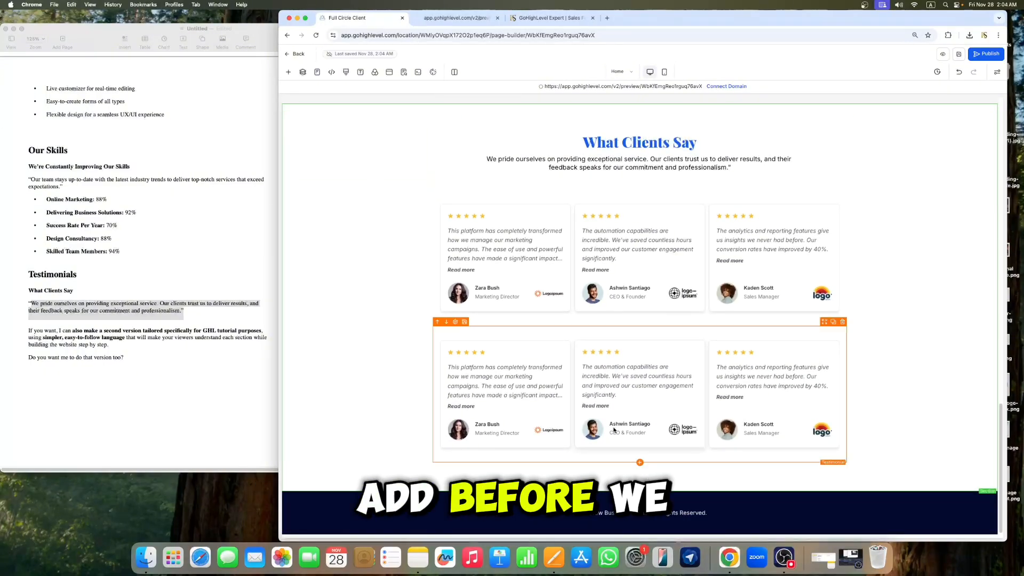
scroll(749, 257, "up", 10)
scroll(749, 257, "up", 5)
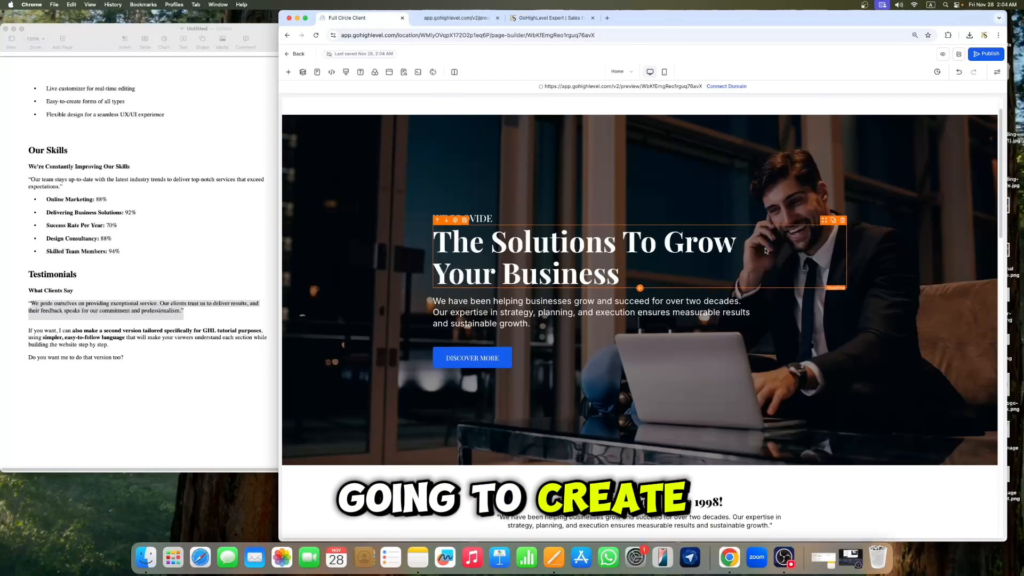
scroll(779, 254, "down", 15)
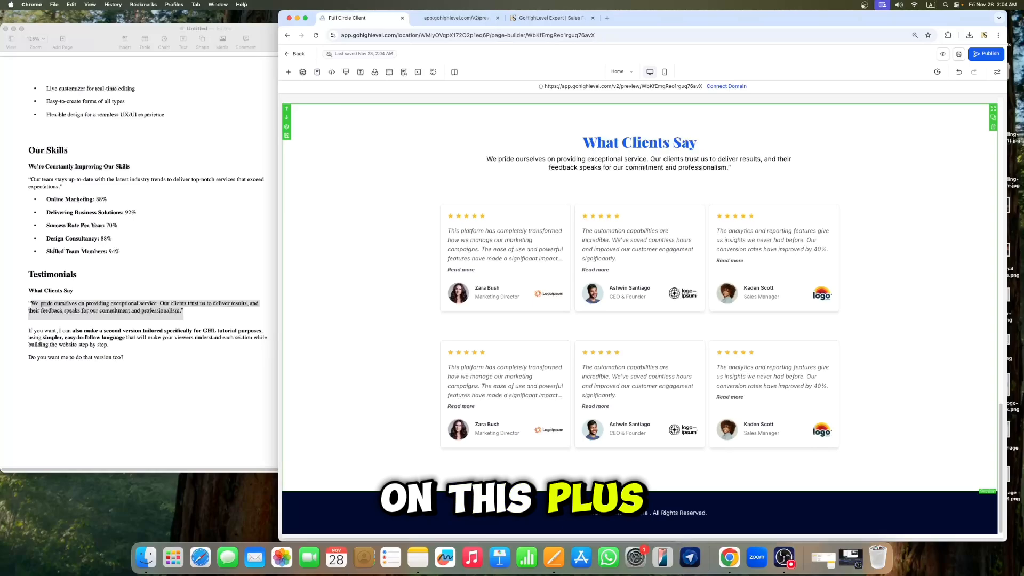
left_click(288, 72)
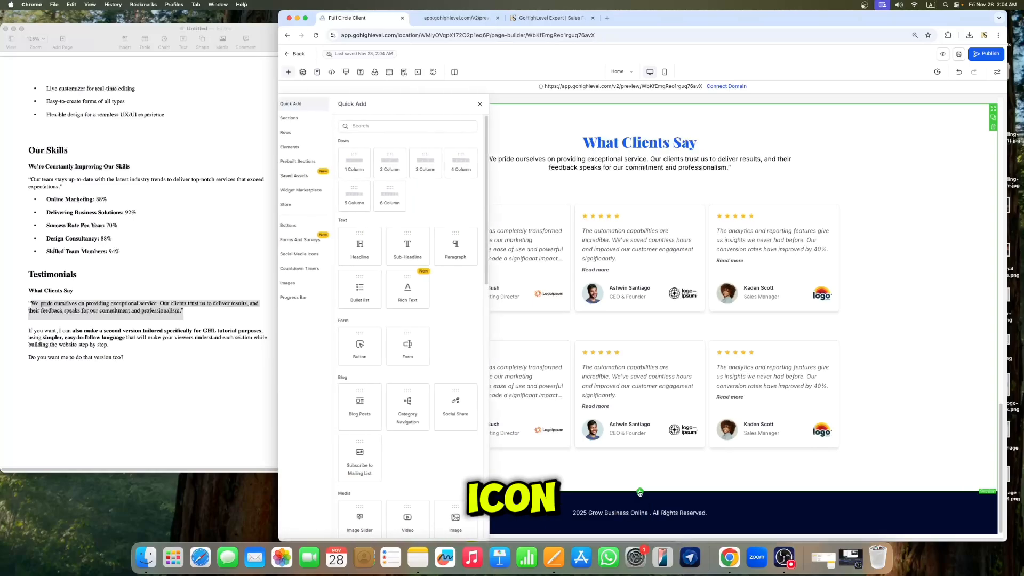
left_click(488, 104)
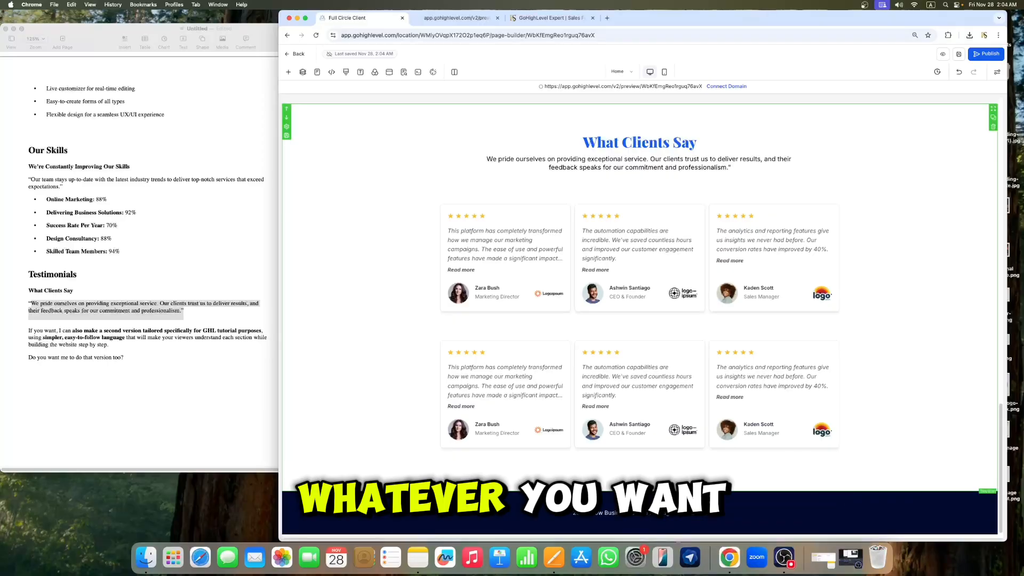
left_click(288, 71)
left_click(364, 167)
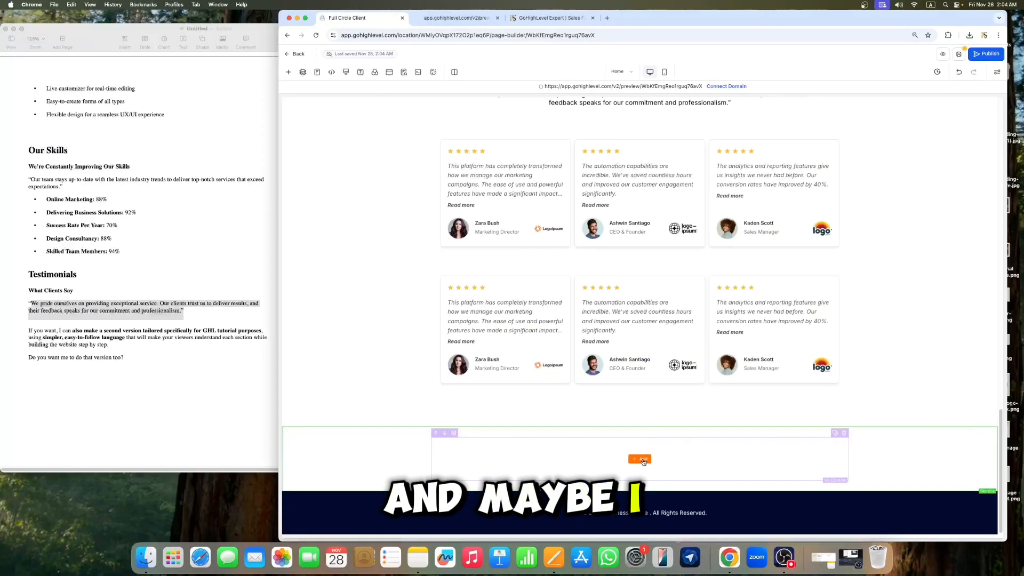
left_click(642, 459)
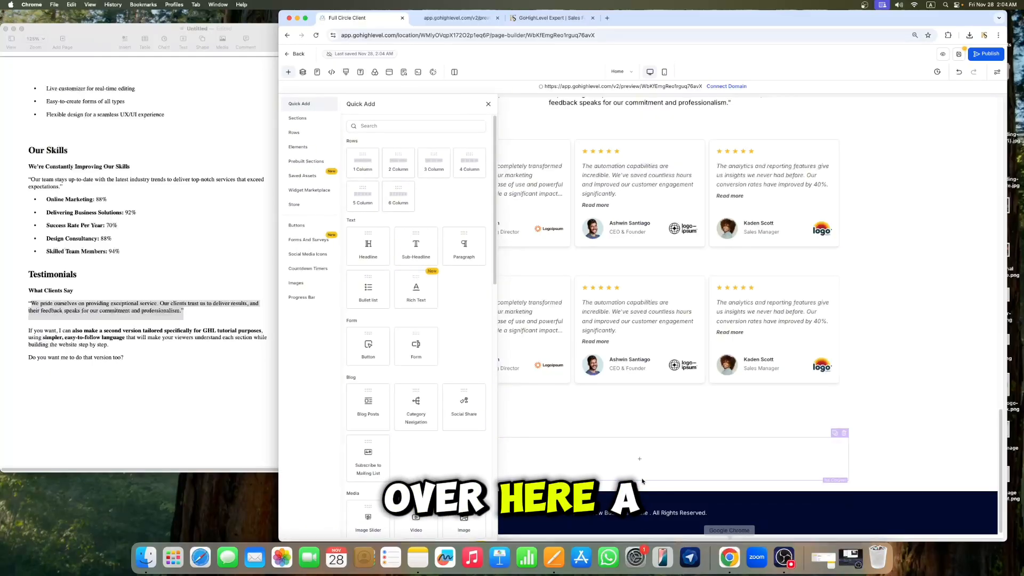
left_click(609, 440)
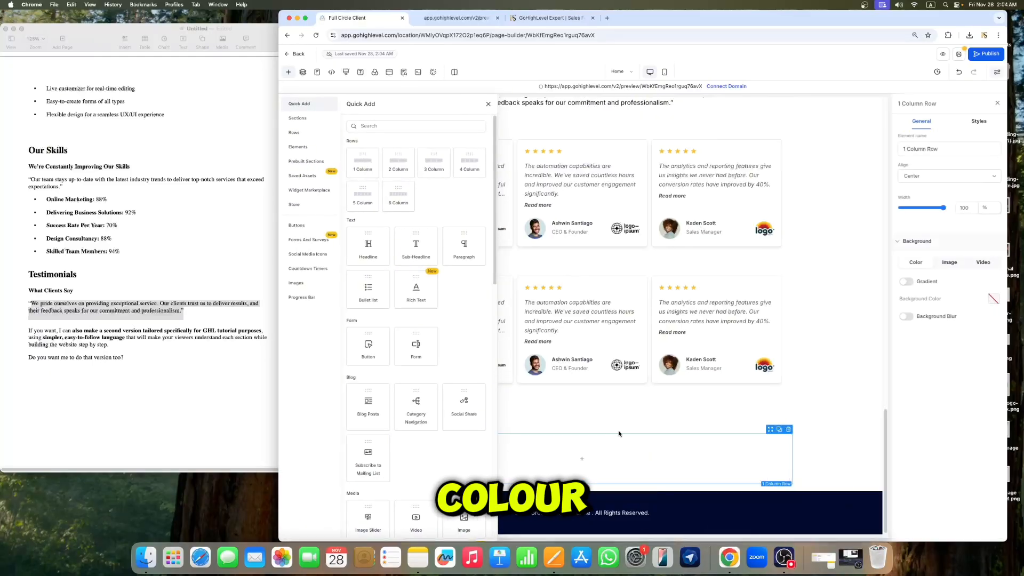
left_click(488, 106)
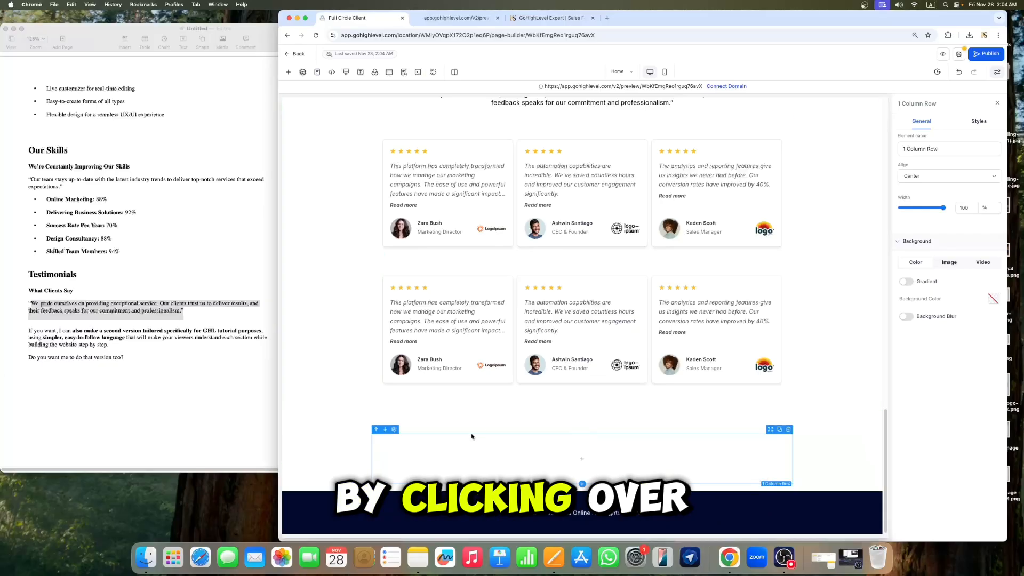
Step: Set the new section's background colour to a custom dark blue
left_click(286, 454)
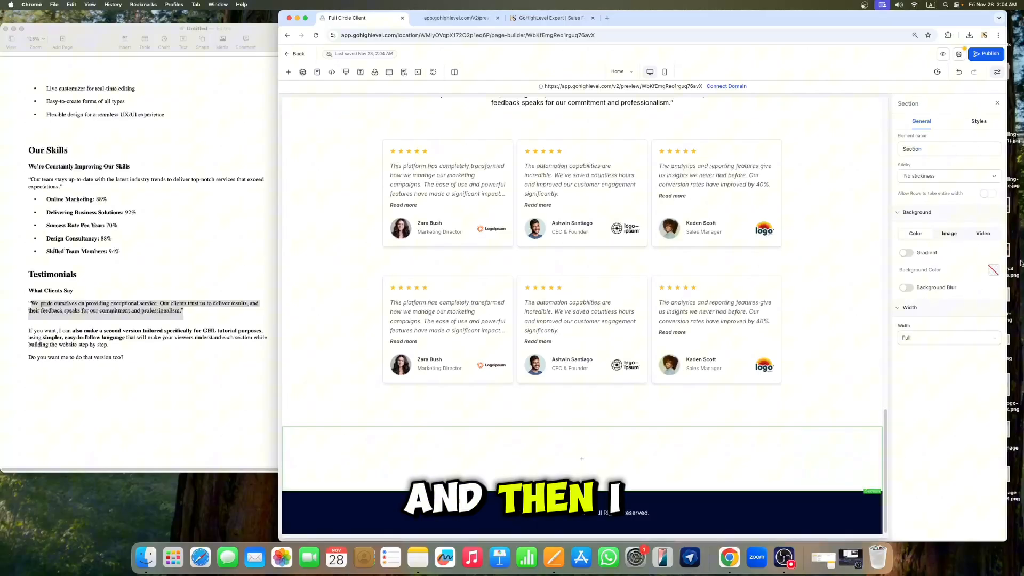
left_click(994, 271)
left_click(949, 400)
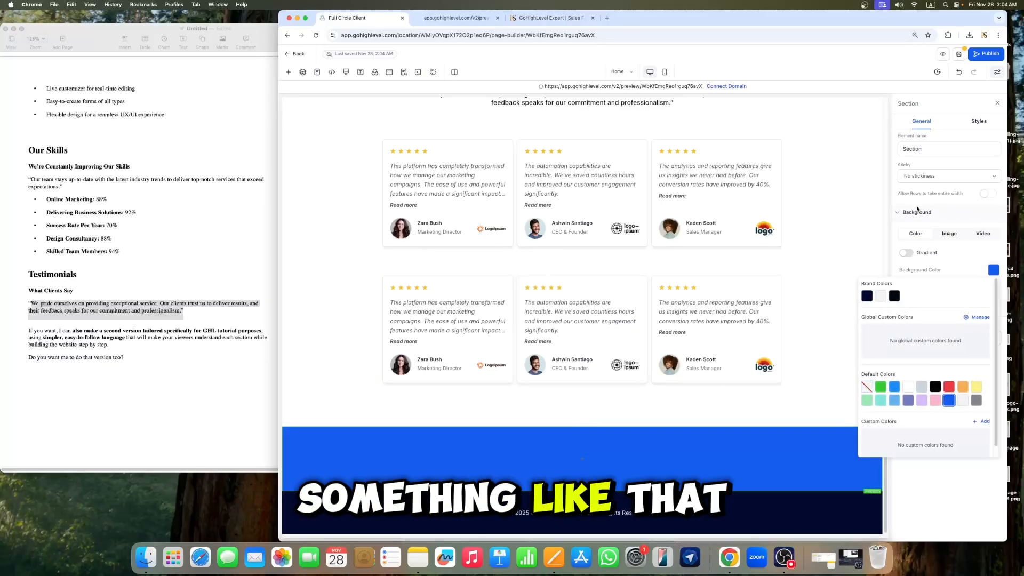
scroll(780, 213, "up", 1)
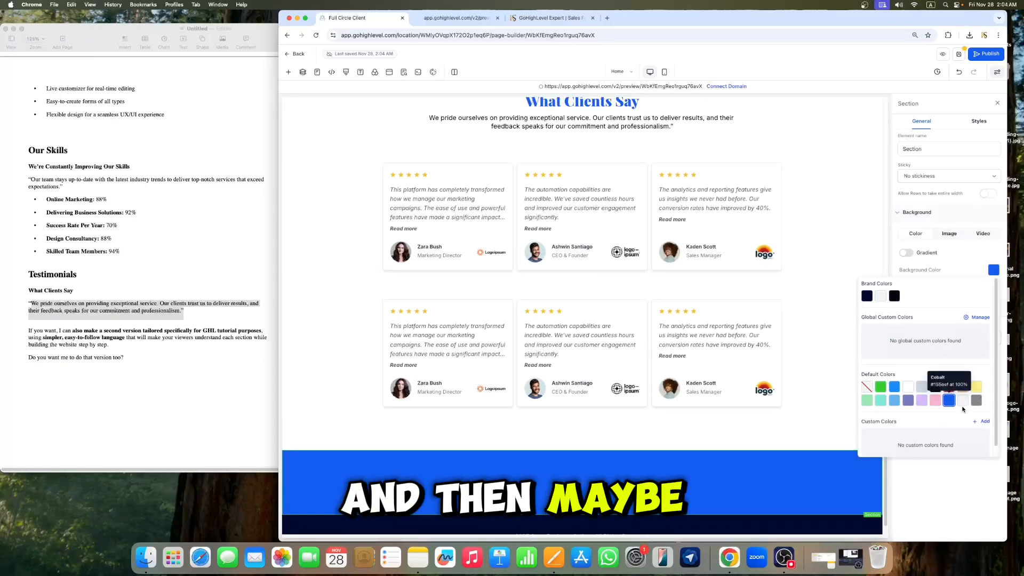
left_click(984, 422)
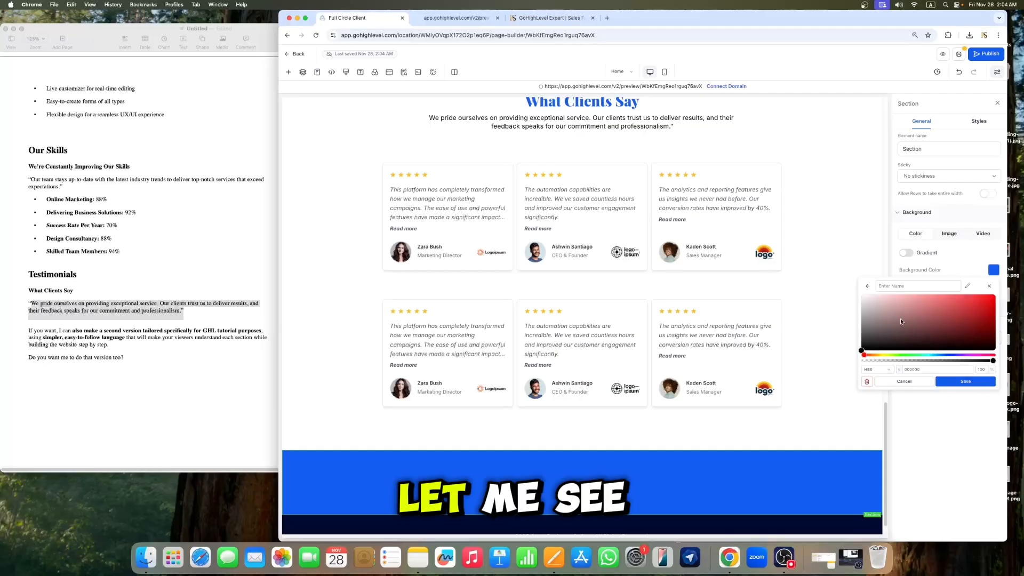
left_click(929, 356)
left_click_drag(930, 361, 945, 362)
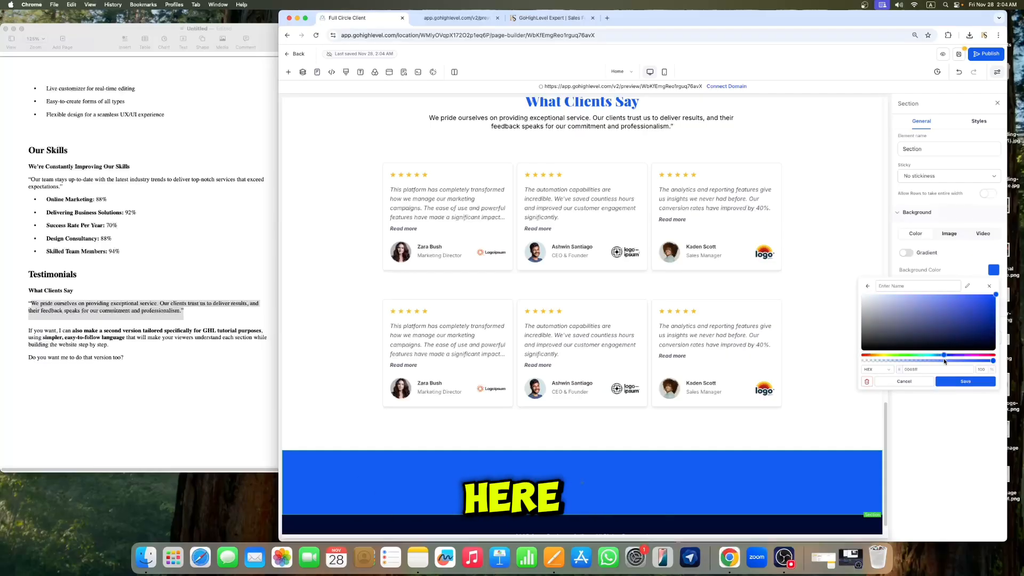
left_click(993, 302)
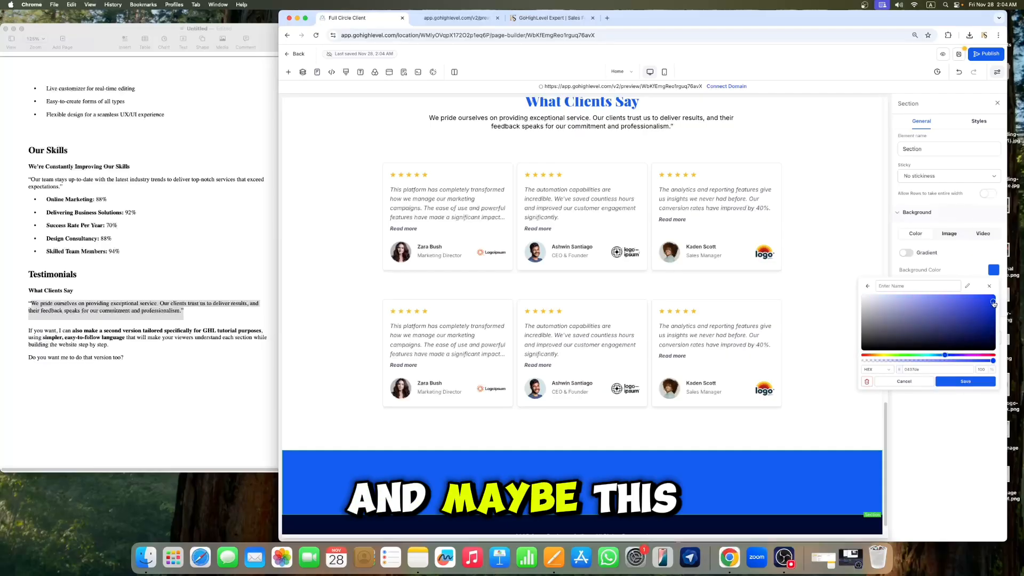
left_click(970, 384)
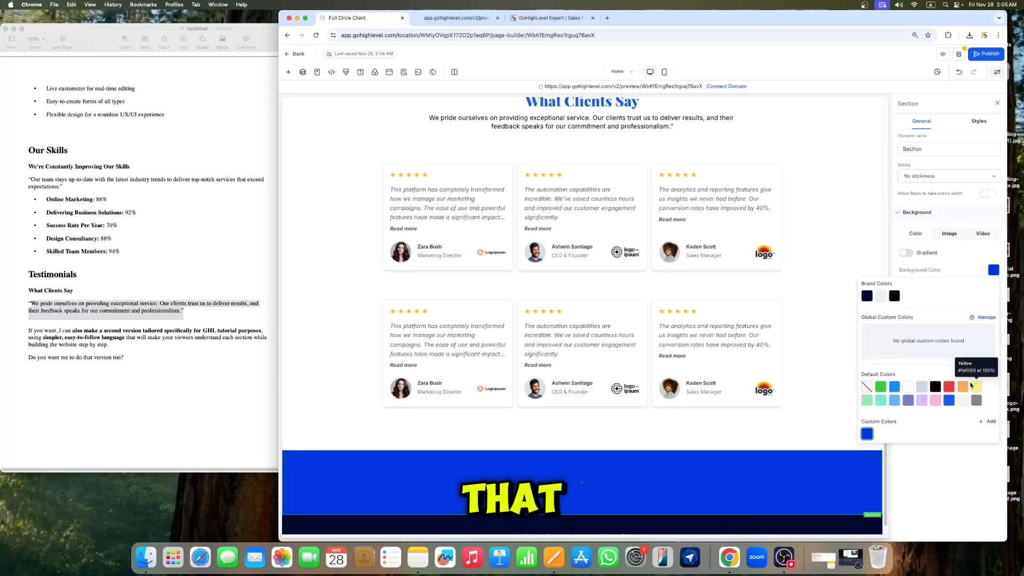
left_click(867, 435)
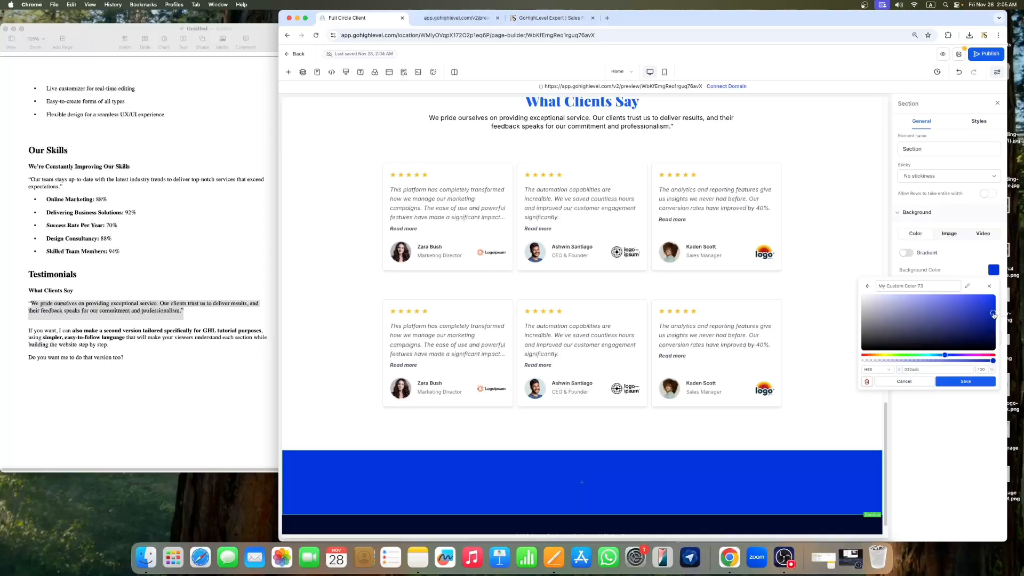
left_click(966, 381)
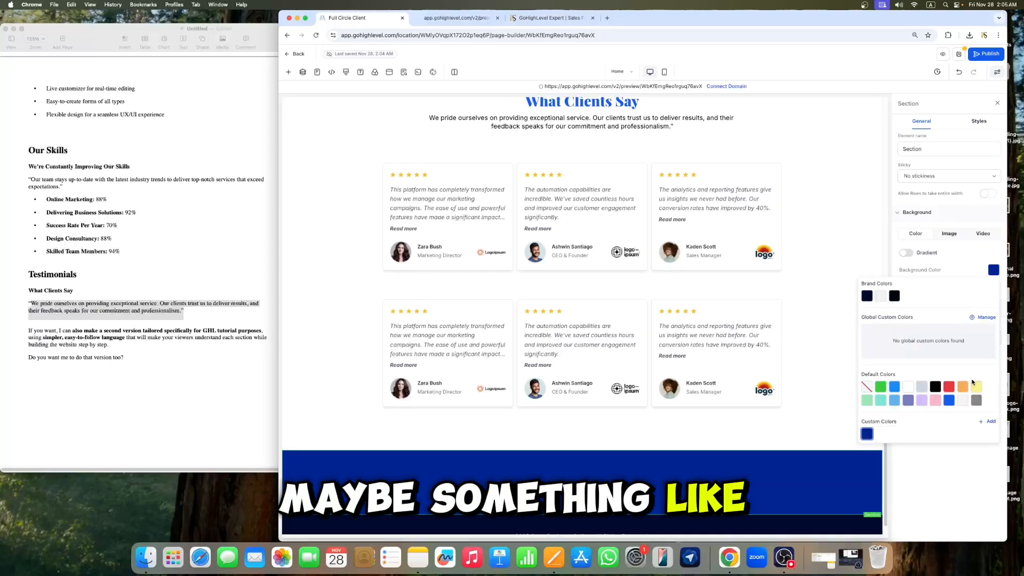
left_click(997, 103)
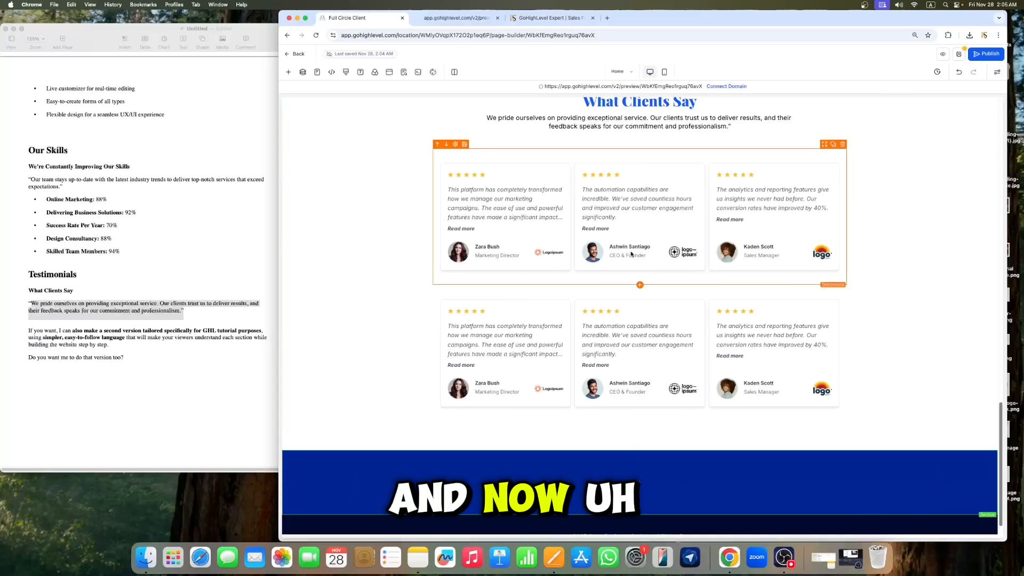
Step: Add a headline to the new section's row and set its text colour to white
scroll(779, 186, "down", 1)
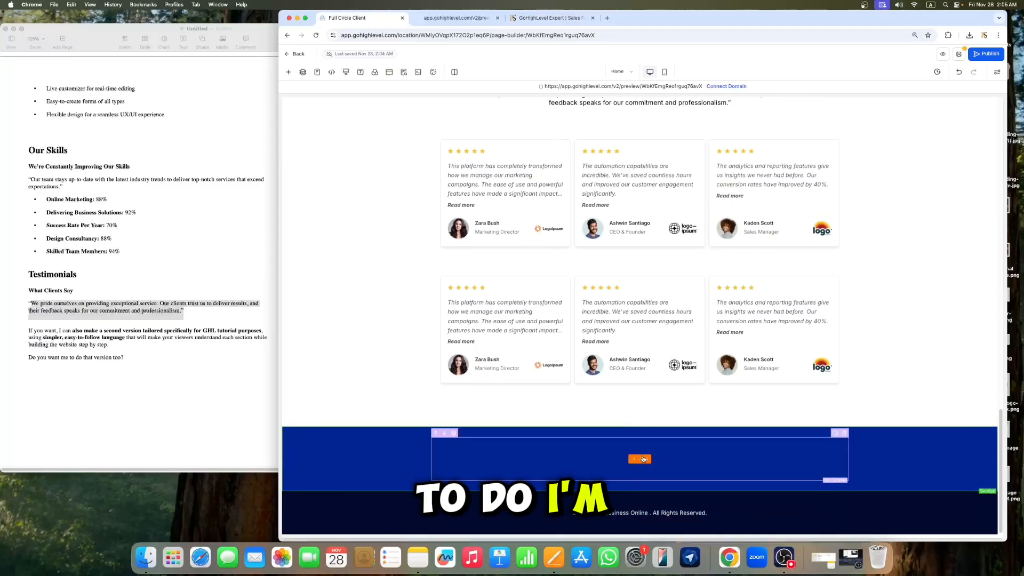
left_click(640, 459)
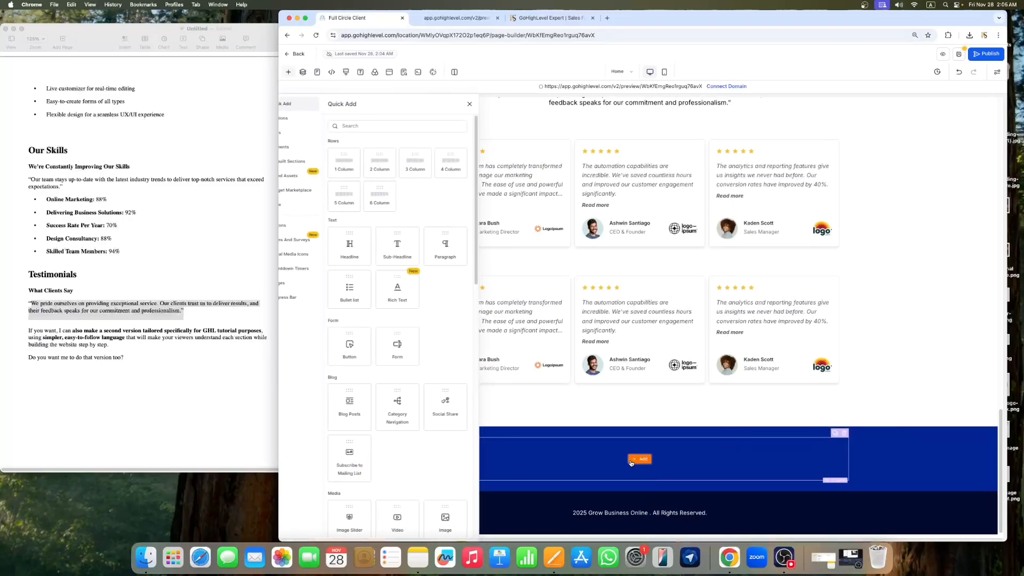
left_click(372, 250)
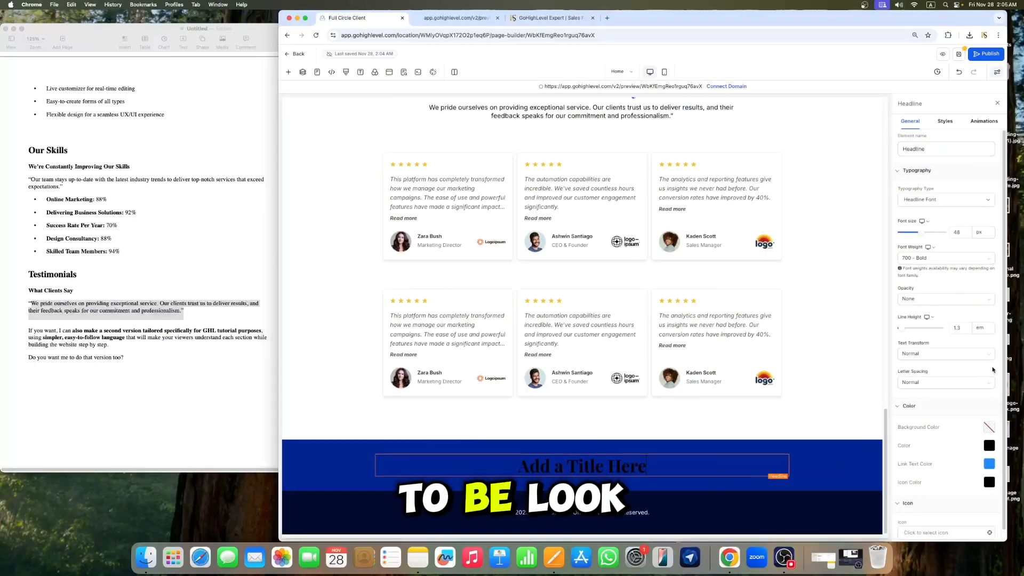
left_click(985, 449)
left_click(903, 381)
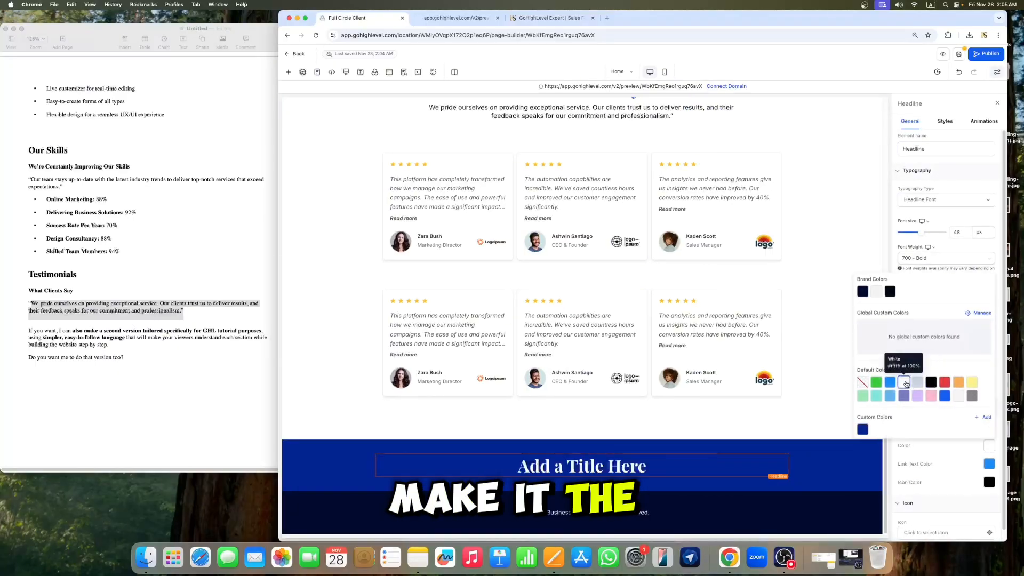
Step: Replace the headline text with "Want To Grow Online?"
left_click(648, 467)
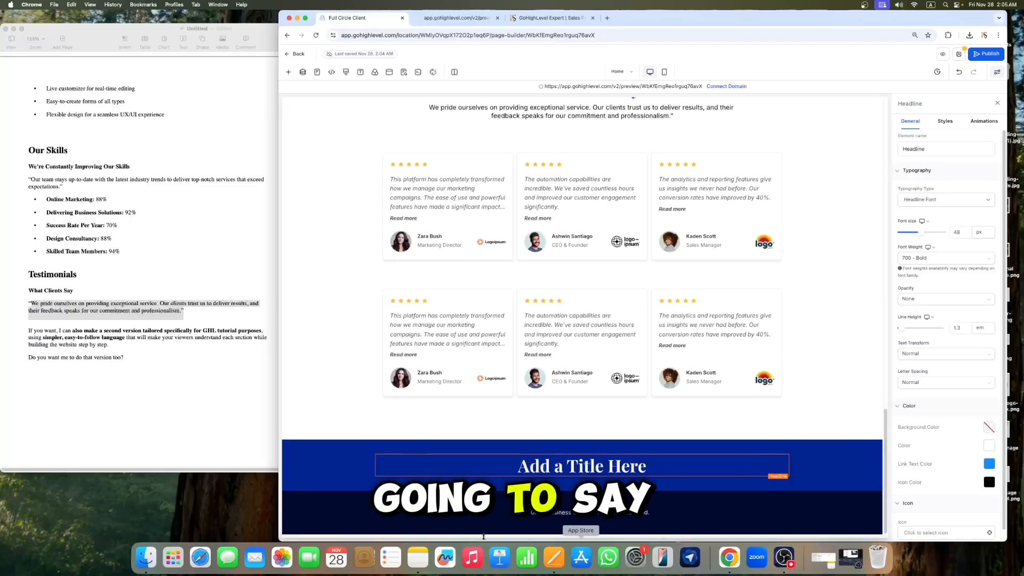
scroll(114, 361, "up", 5)
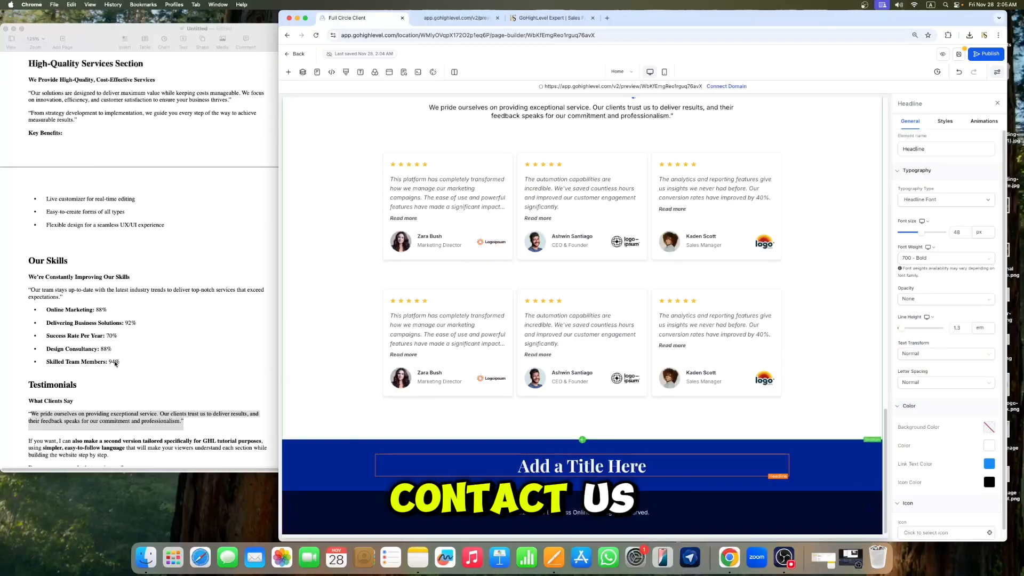
scroll(114, 364, "down", 5)
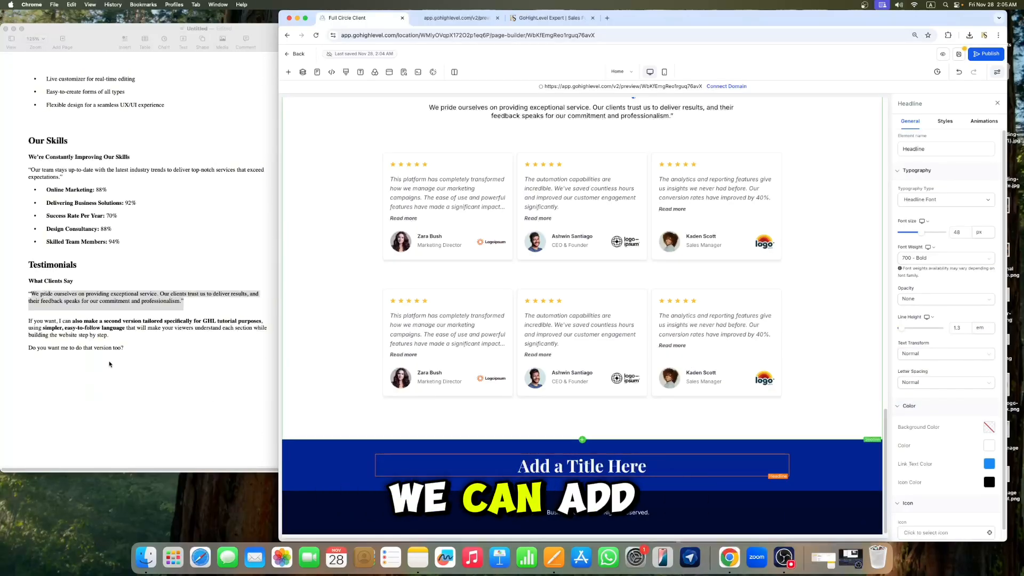
triple_click(645, 467)
key("BackSpace")
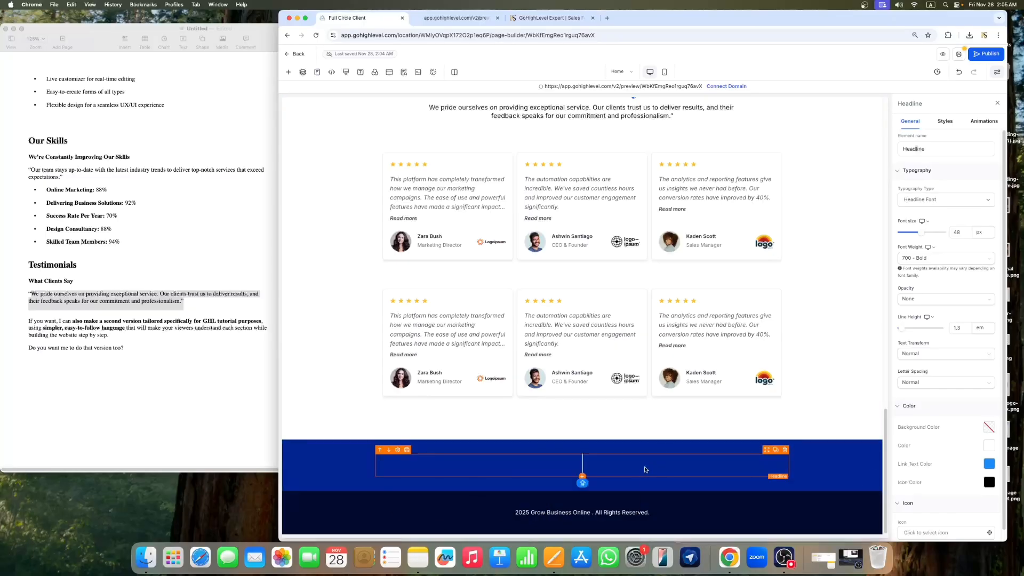
type("Contact")
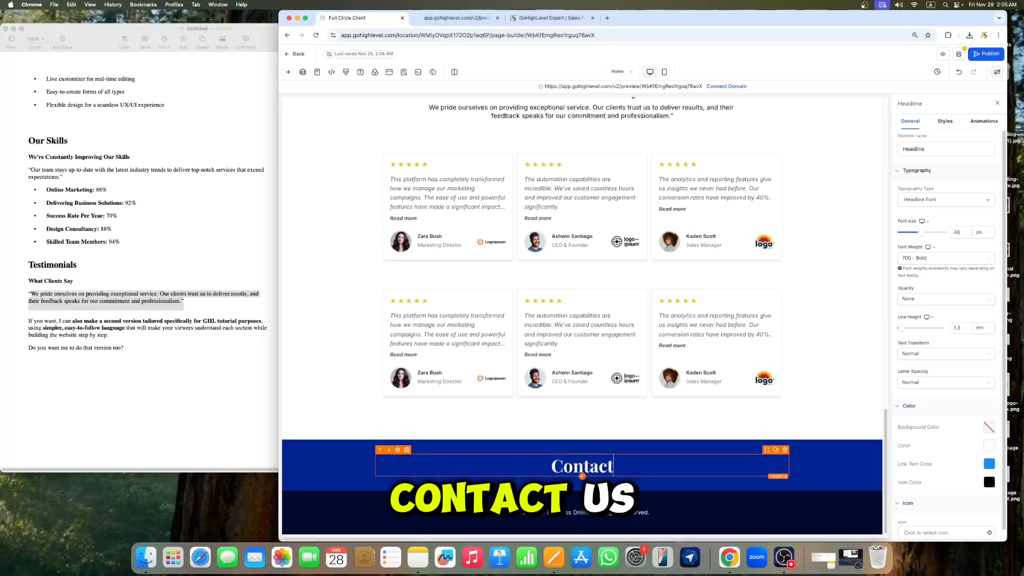
type(" us")
key("BackSpace")
key("BackSpace")
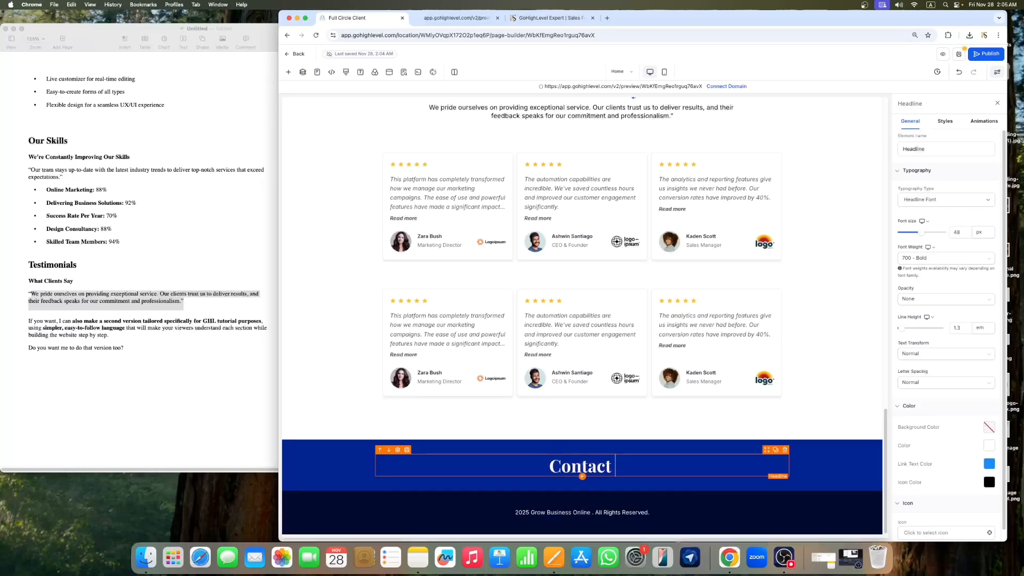
key("BackSpace")
key("BackSpace")
key("BackSpace")
key("BackSpace")
key("BackSpace")
key("BackSpace")
key("BackSpace")
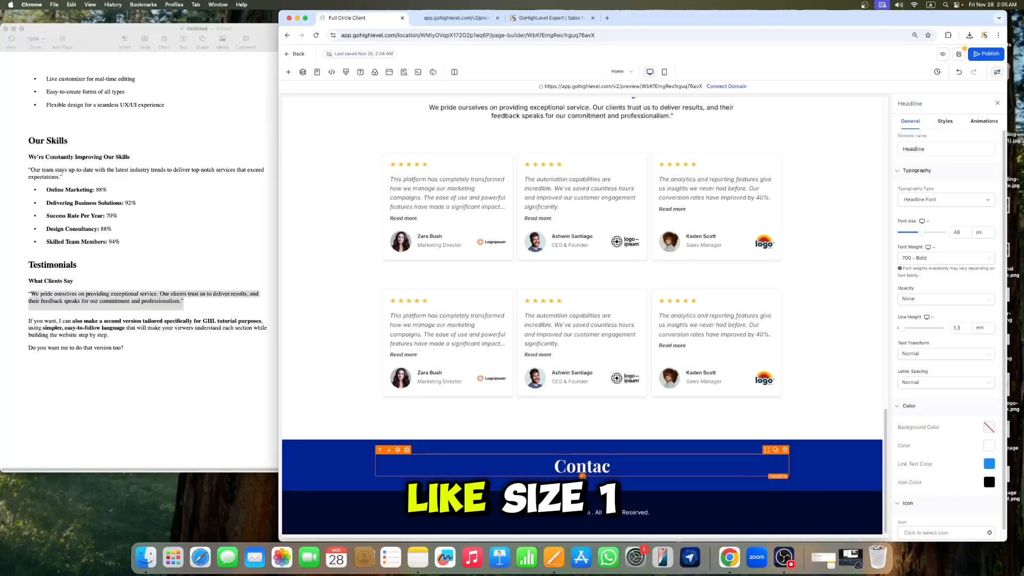
type("Want To")
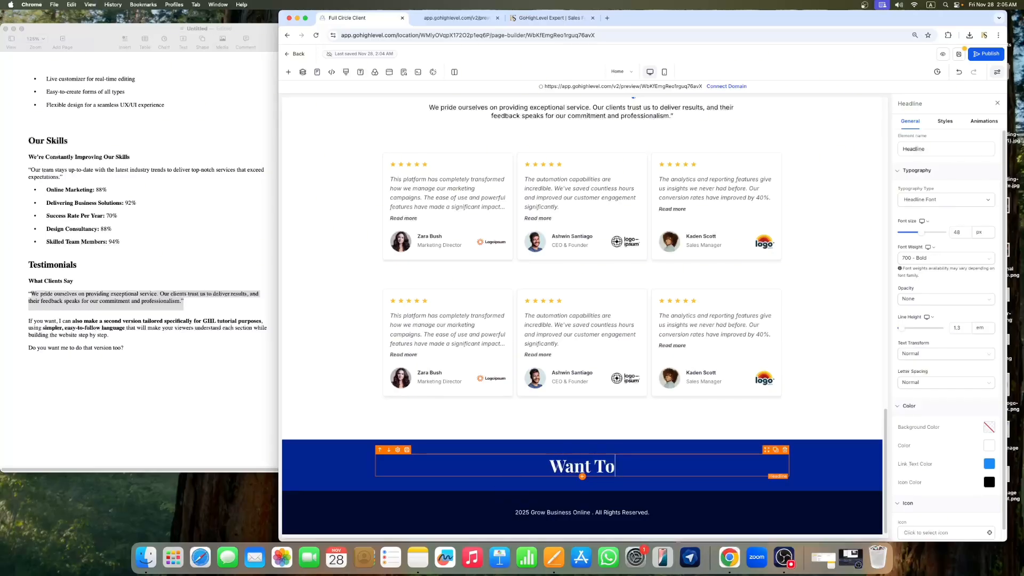
type("Grow")
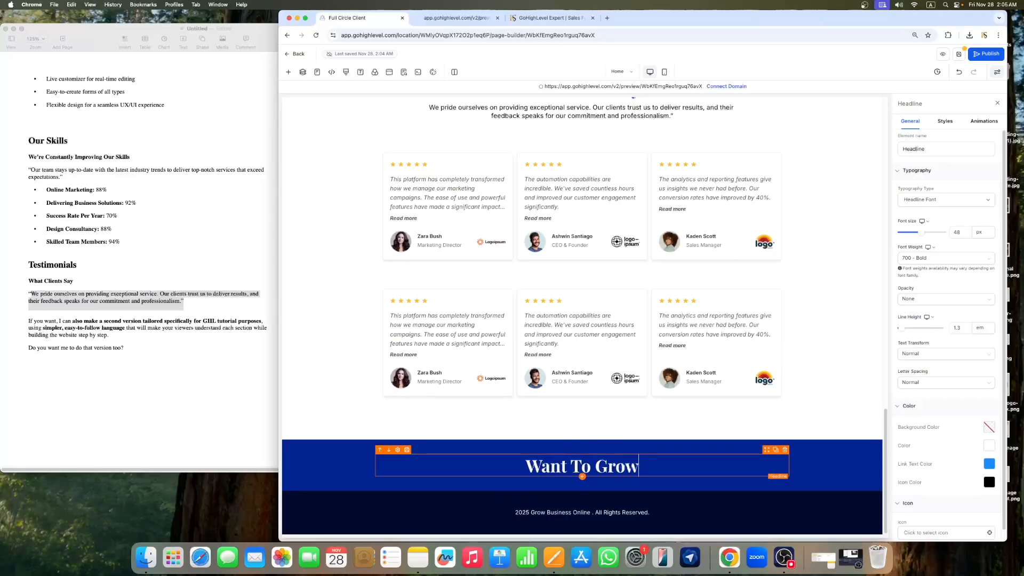
type(" Onl")
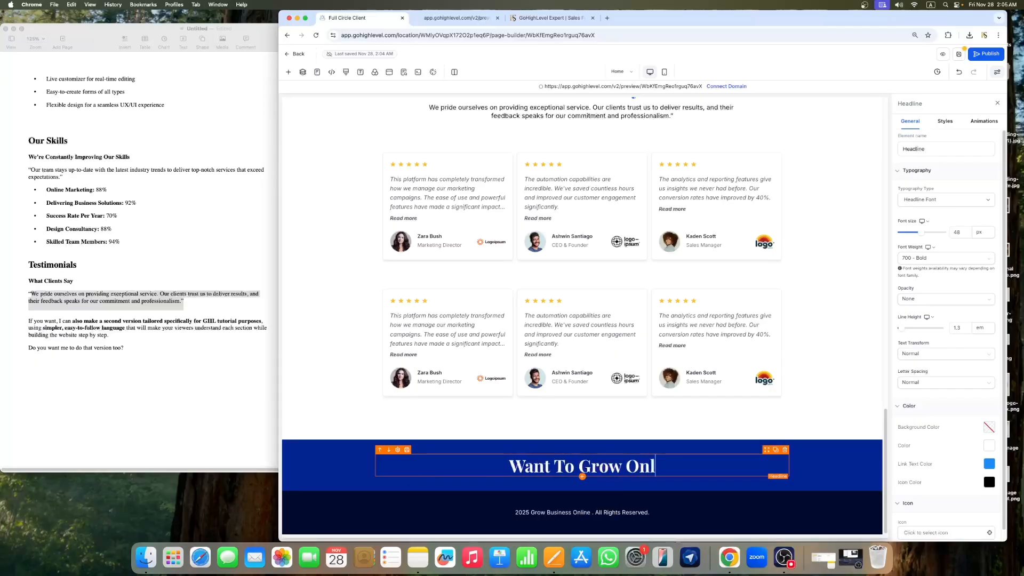
type("ine?")
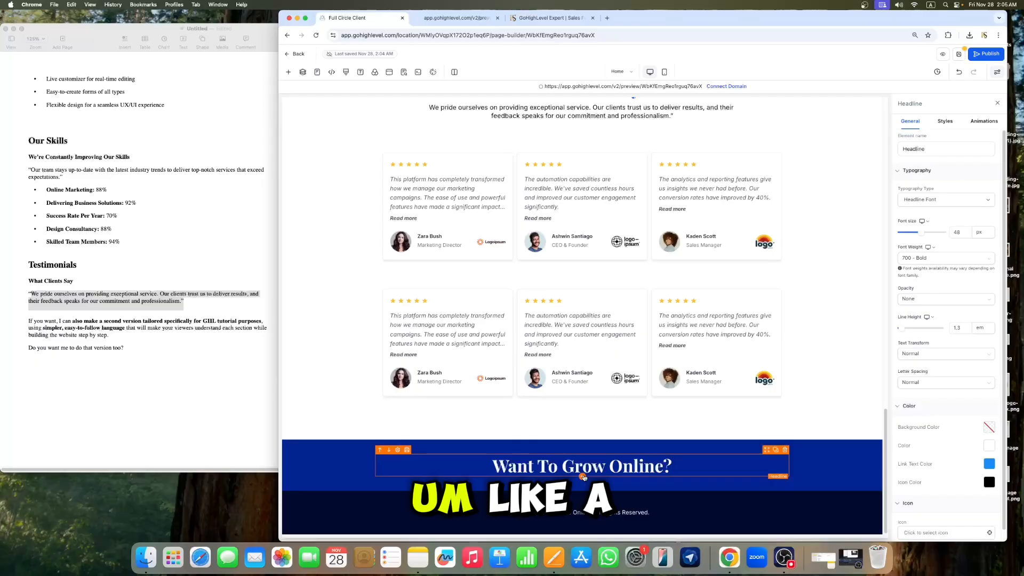
Step: Add a paragraph below the headline and paste the testimonials introduction text into it
left_click(288, 72)
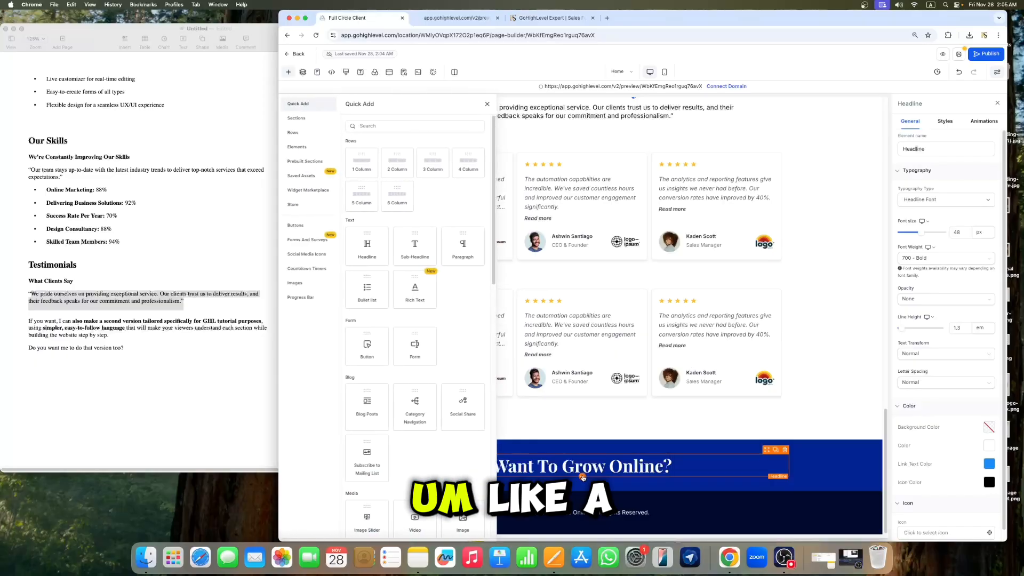
left_click(454, 253)
scroll(693, 463, "up", 6)
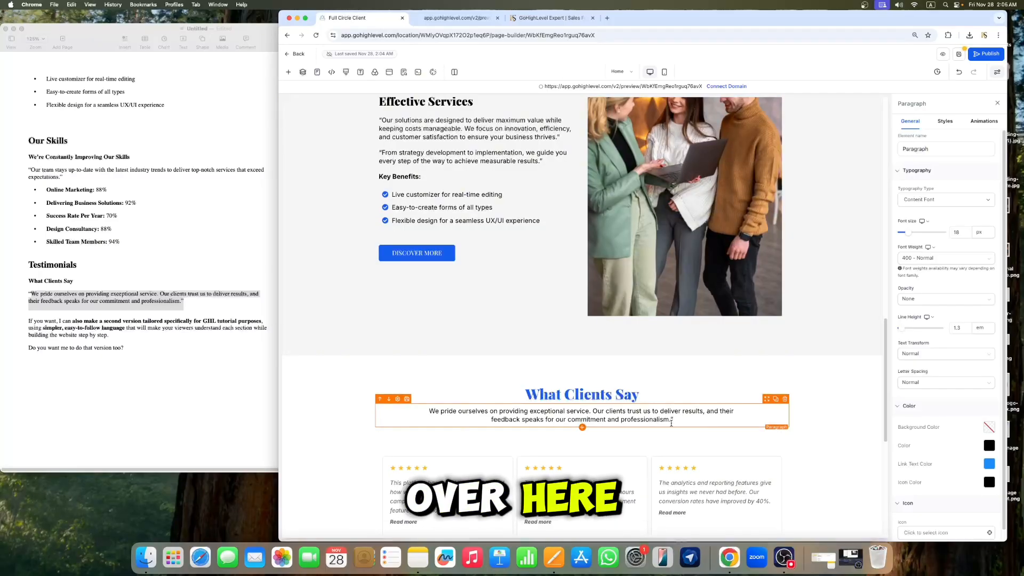
triple_click(672, 422)
key("super+c")
scroll(675, 427, "down", 6)
left_click(608, 470)
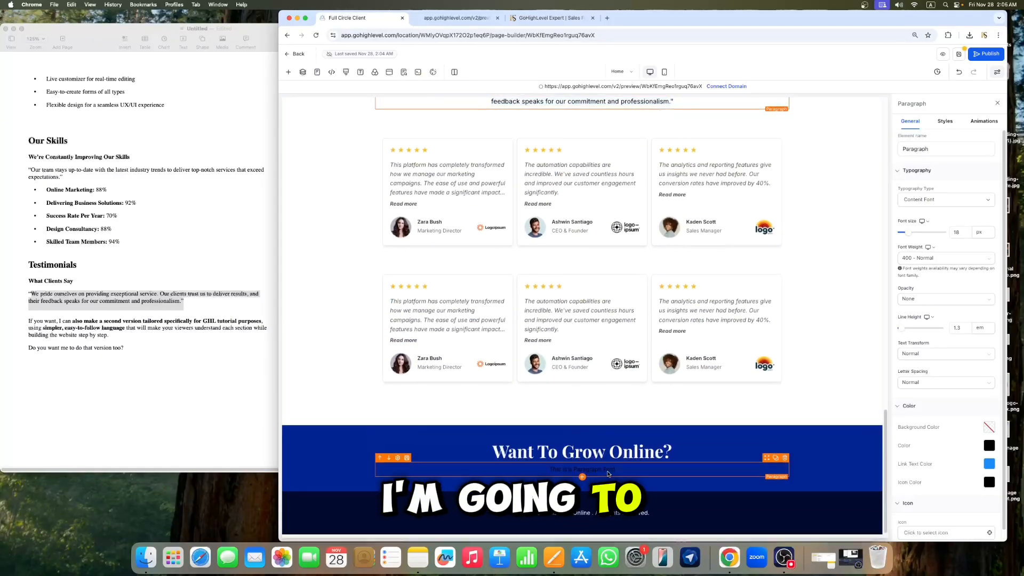
key("super+v")
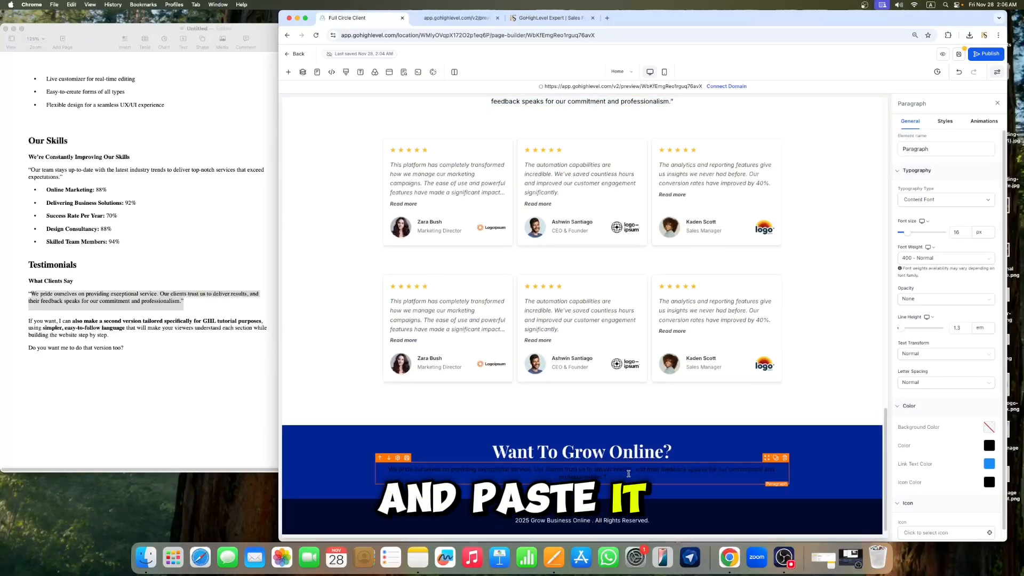
Step: Set the paragraph's text colour to white and paste the introduction text into it once more
left_click(989, 445)
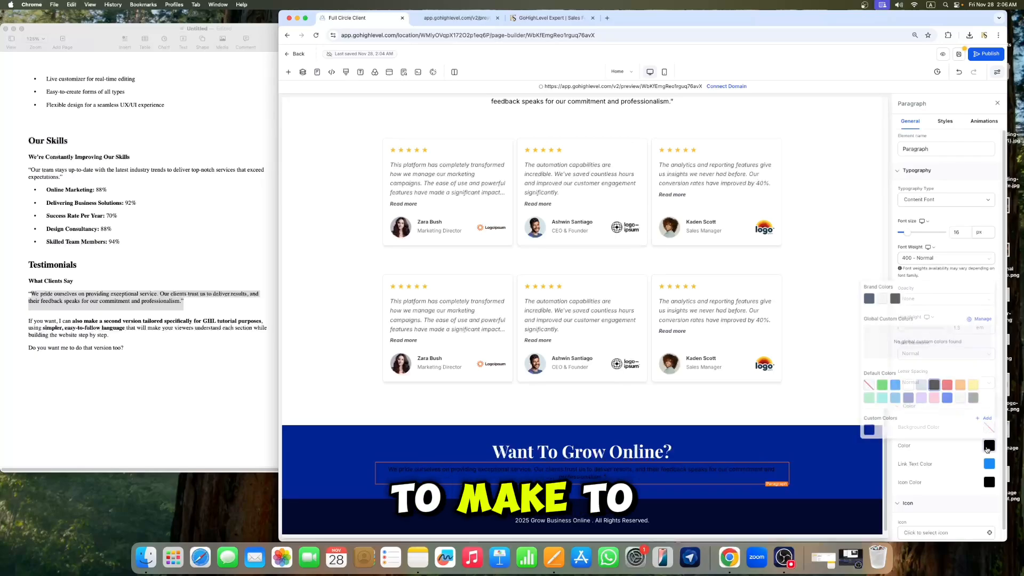
left_click(904, 382)
left_click(621, 478)
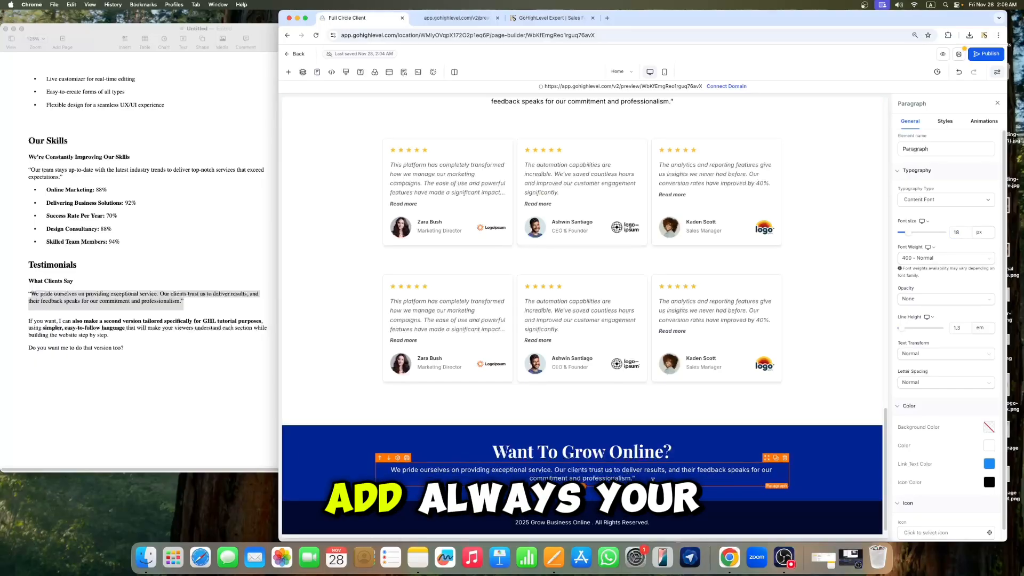
key("super+v")
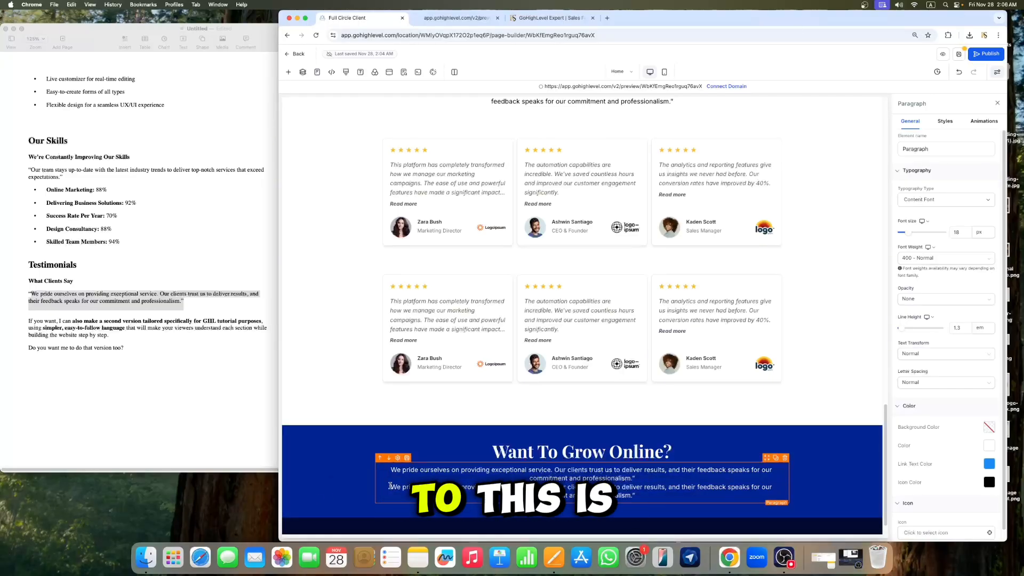
key("BackSpace")
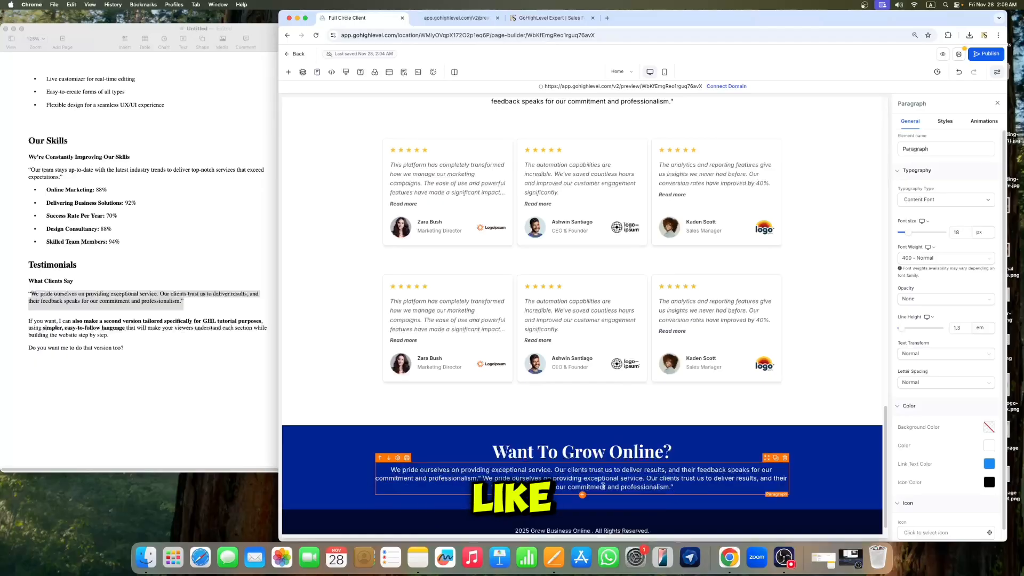
Step: Set the paragraph's left padding to 80 px
left_click(951, 124)
left_click(929, 311)
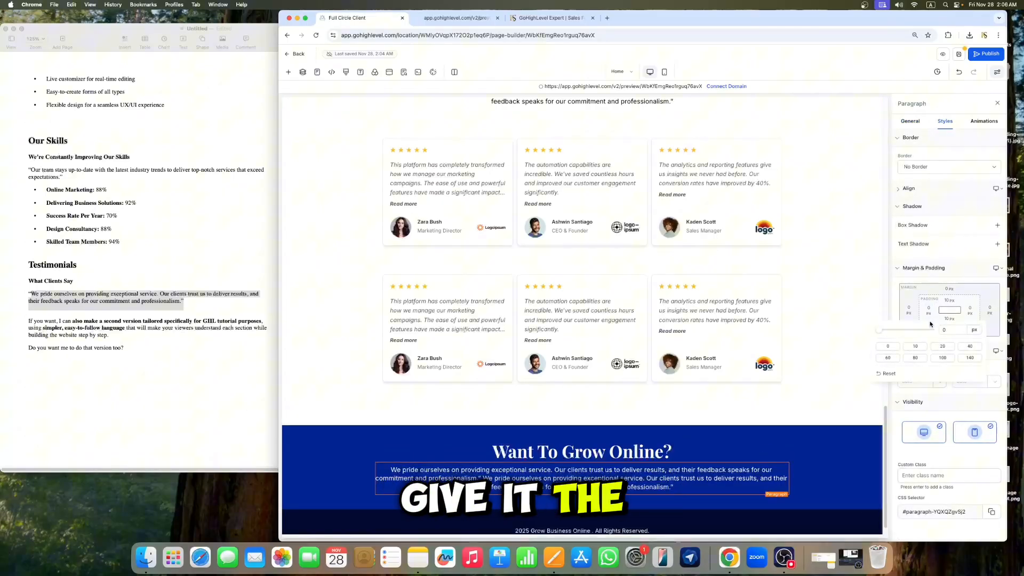
left_click(915, 358)
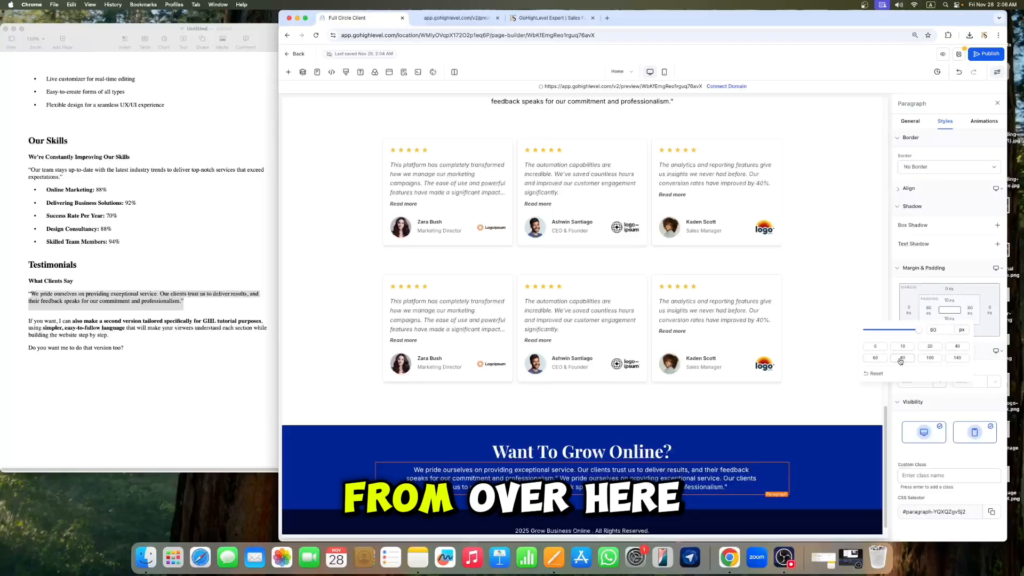
Step: Duplicate the DISCOVER MORE button and move the copy into the blue section below the paragraph
left_click(997, 103)
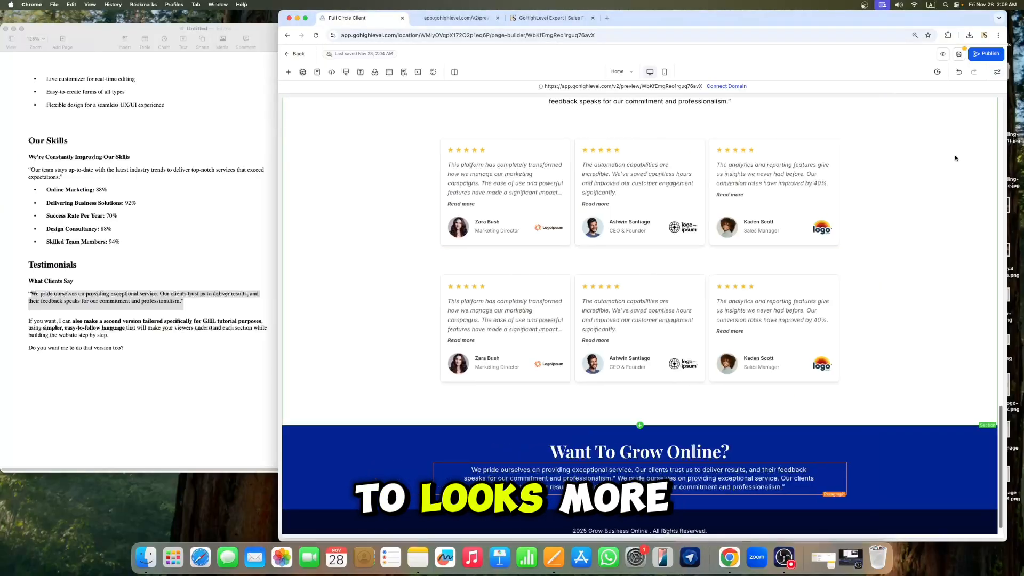
scroll(656, 397, "down", 1)
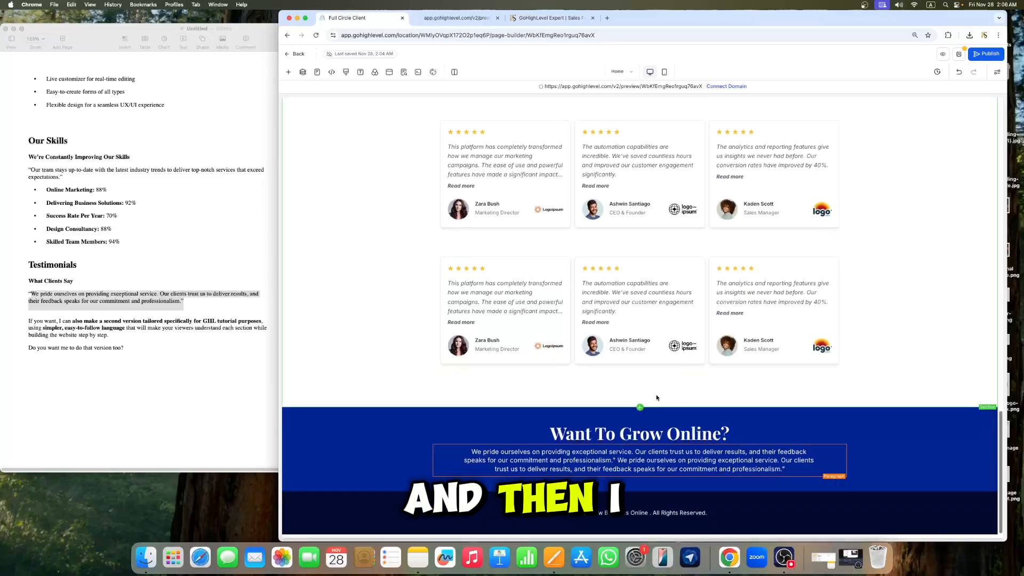
scroll(662, 373, "up", 6)
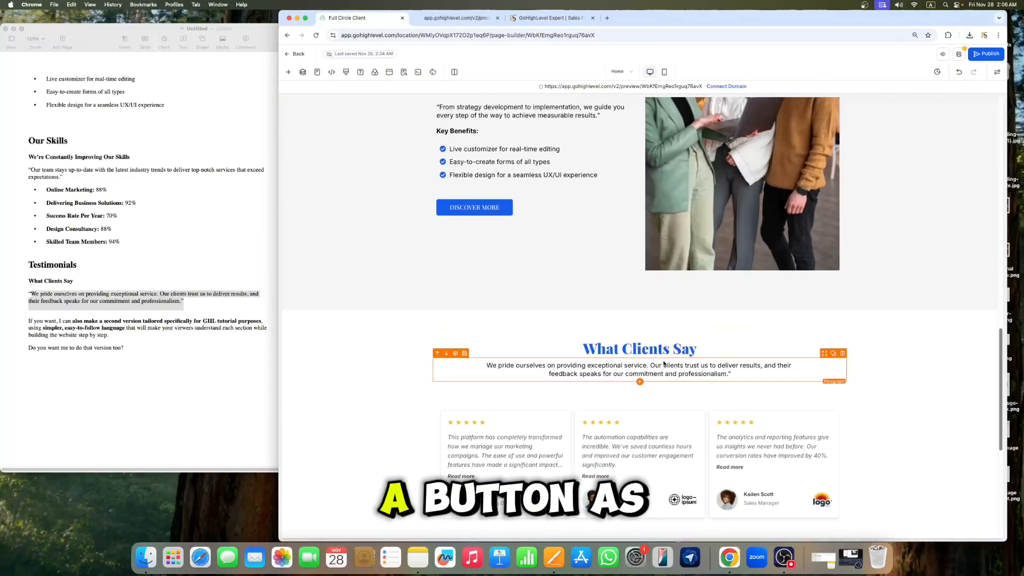
scroll(664, 364, "up", 1)
left_click(615, 214)
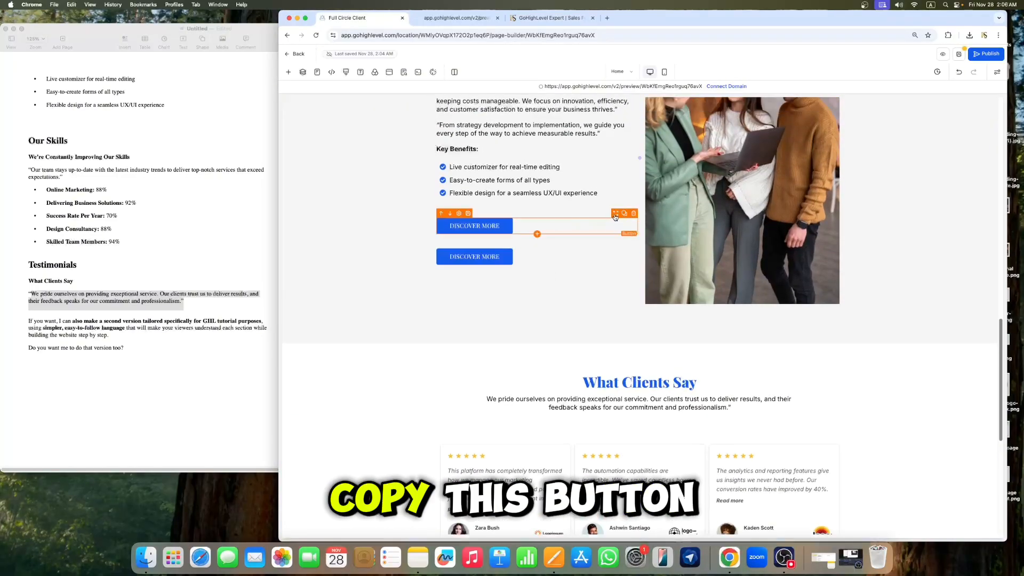
left_click_drag(615, 216, 677, 499)
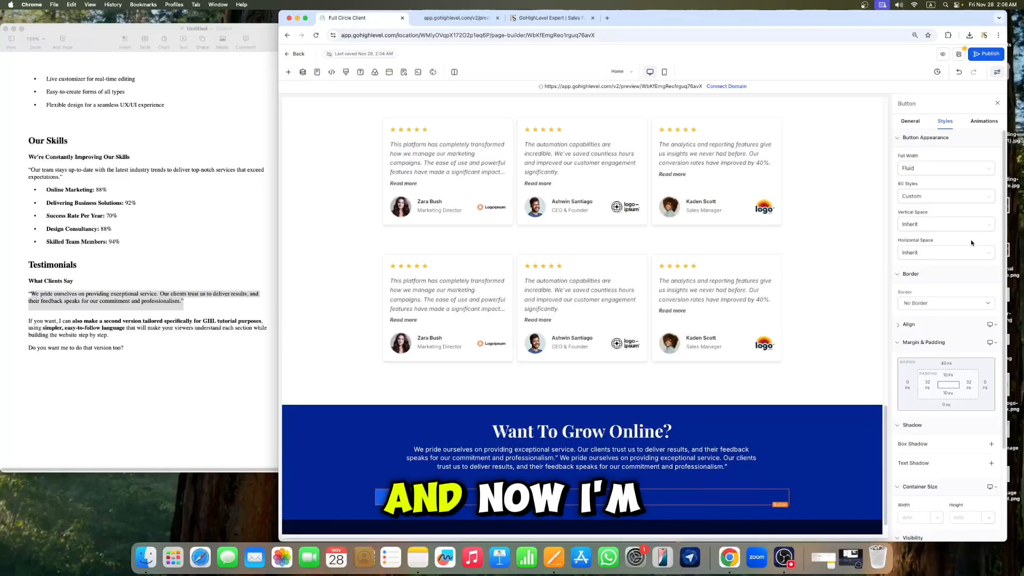
Step: Center-align the copied button within its row
left_click(910, 126)
scroll(944, 329, "down", 4)
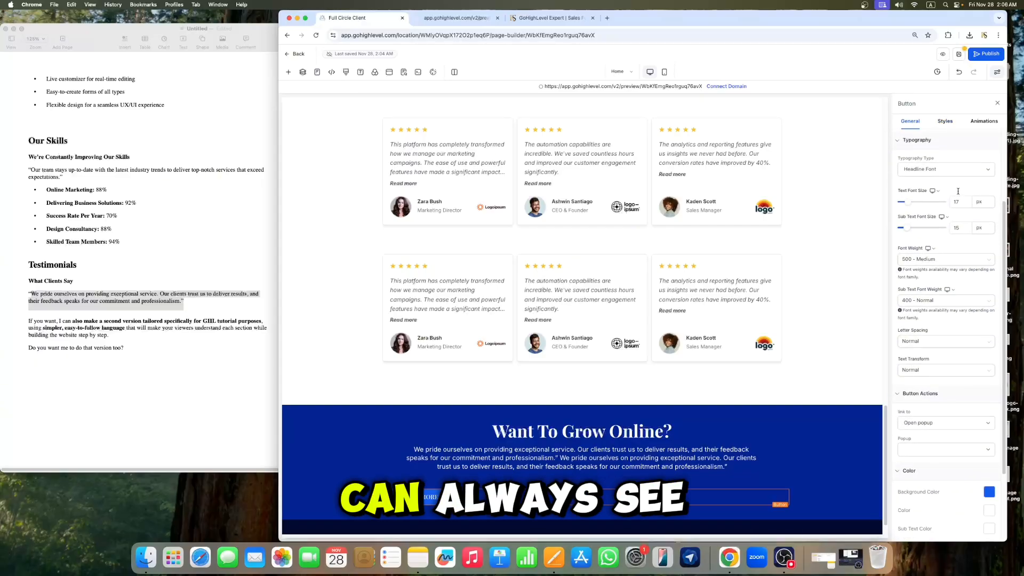
left_click(946, 123)
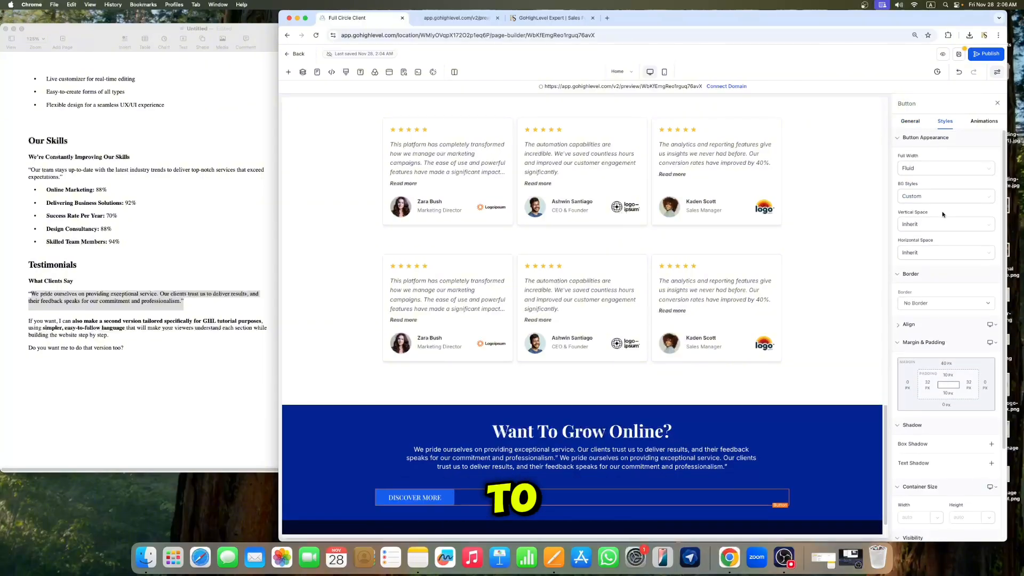
left_click(923, 141)
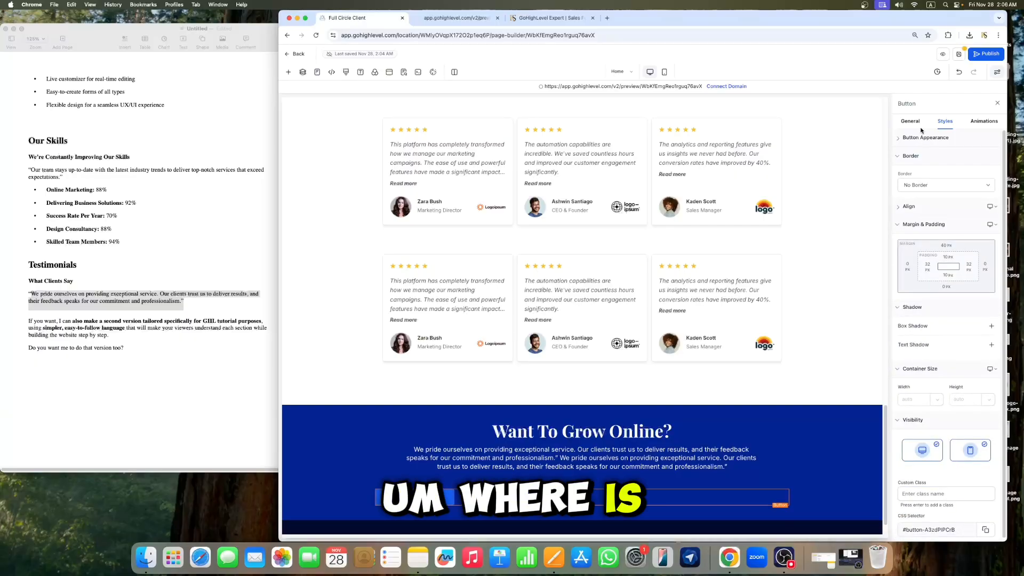
left_click(911, 121)
scroll(949, 256, "down", 5)
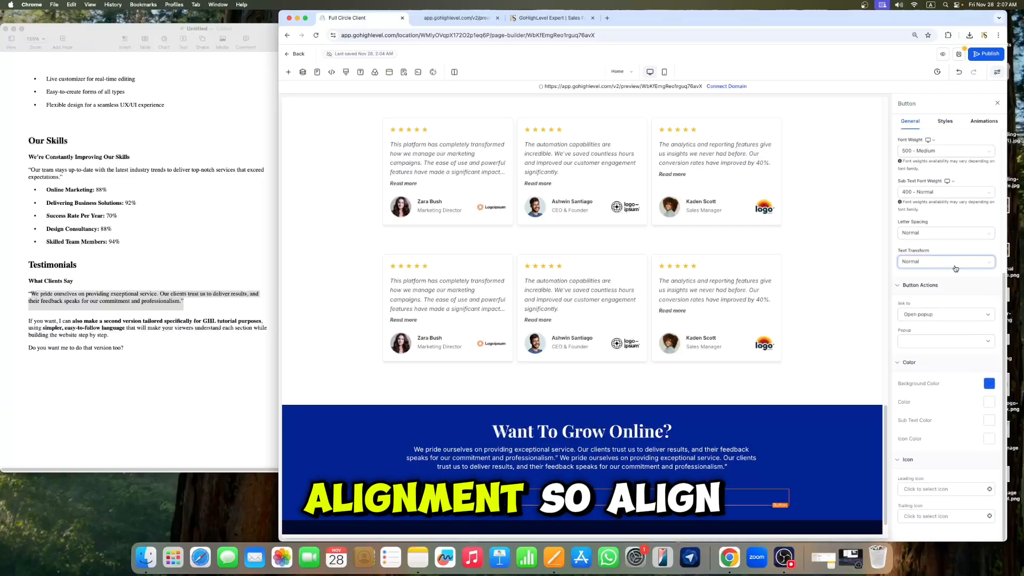
left_click(945, 122)
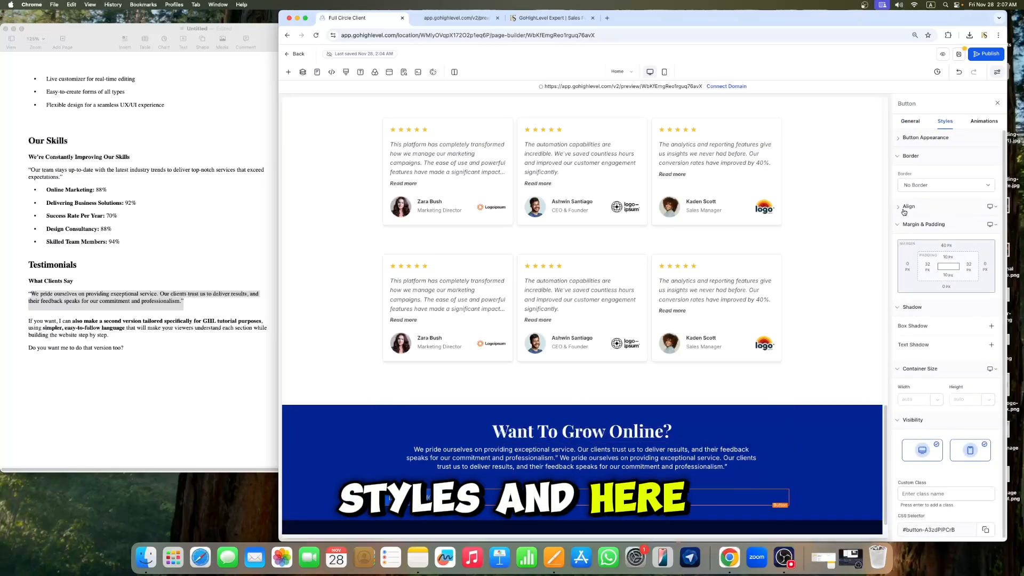
left_click(905, 208)
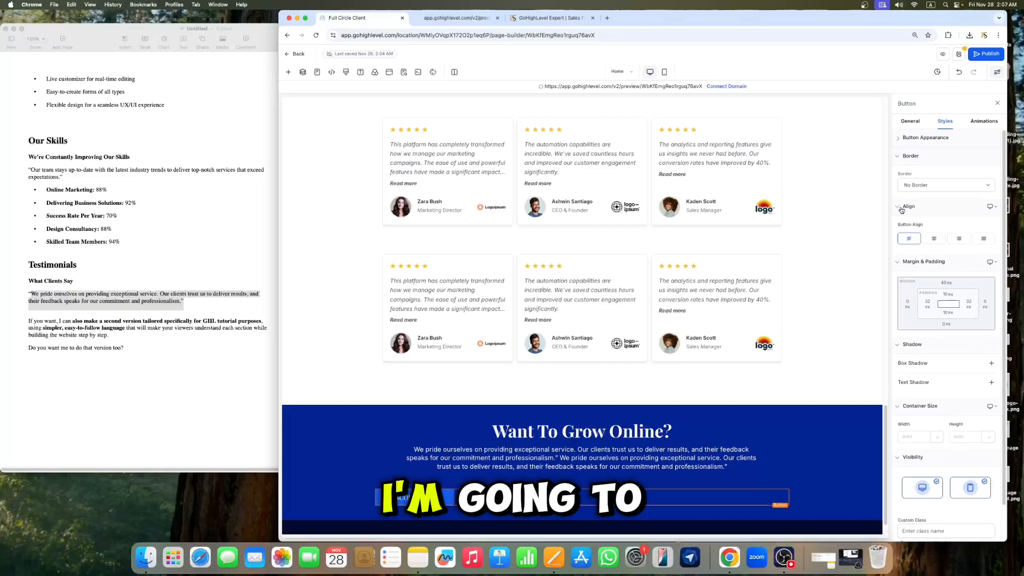
left_click(934, 239)
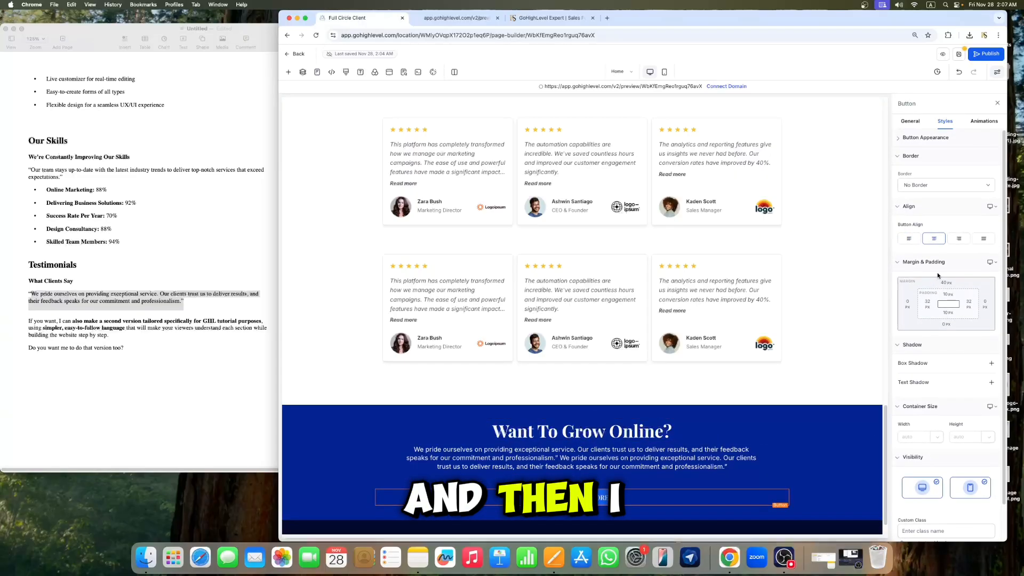
Step: Set the button's background colour to white
left_click(911, 121)
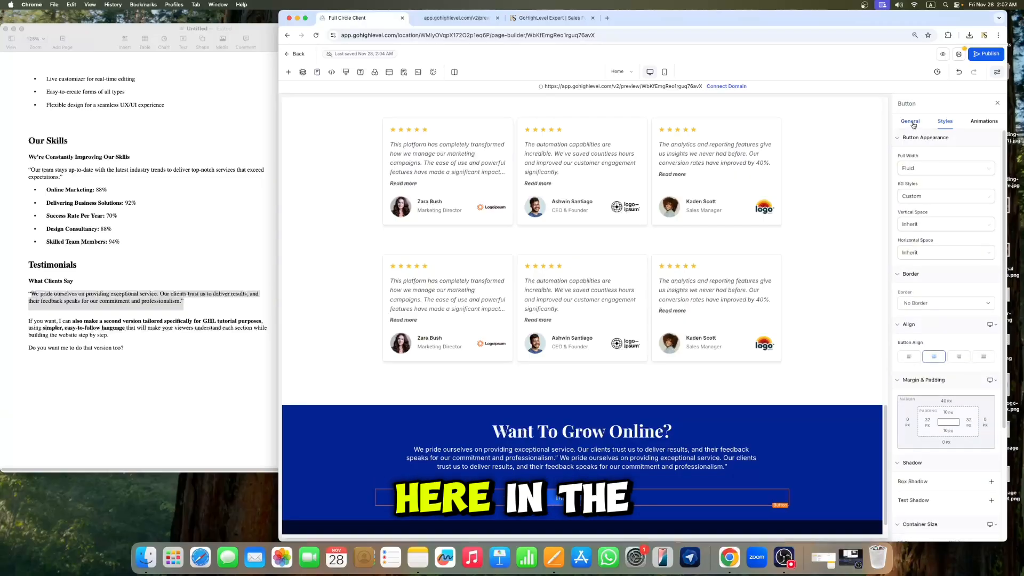
scroll(967, 298, "down", 5)
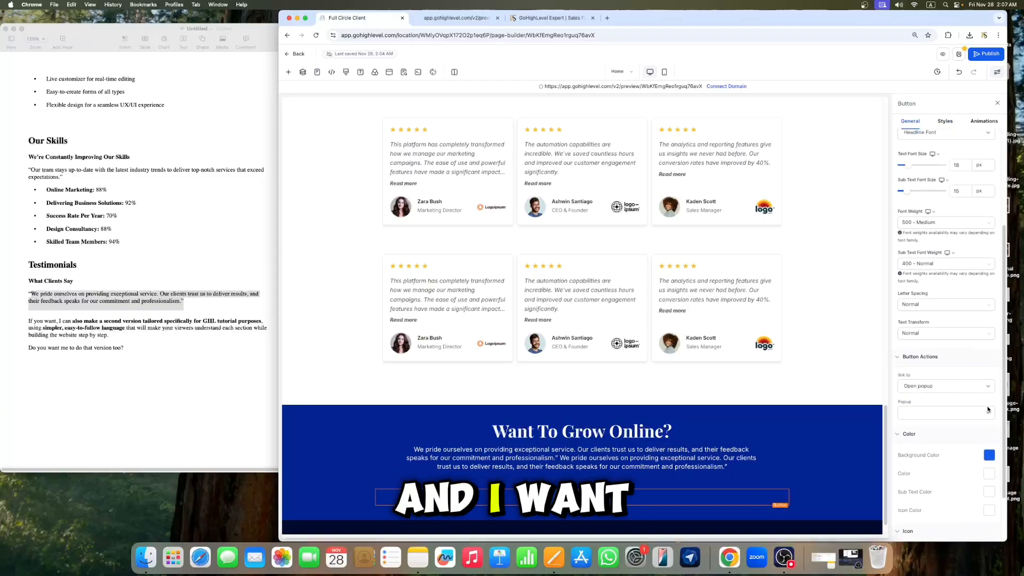
left_click(989, 456)
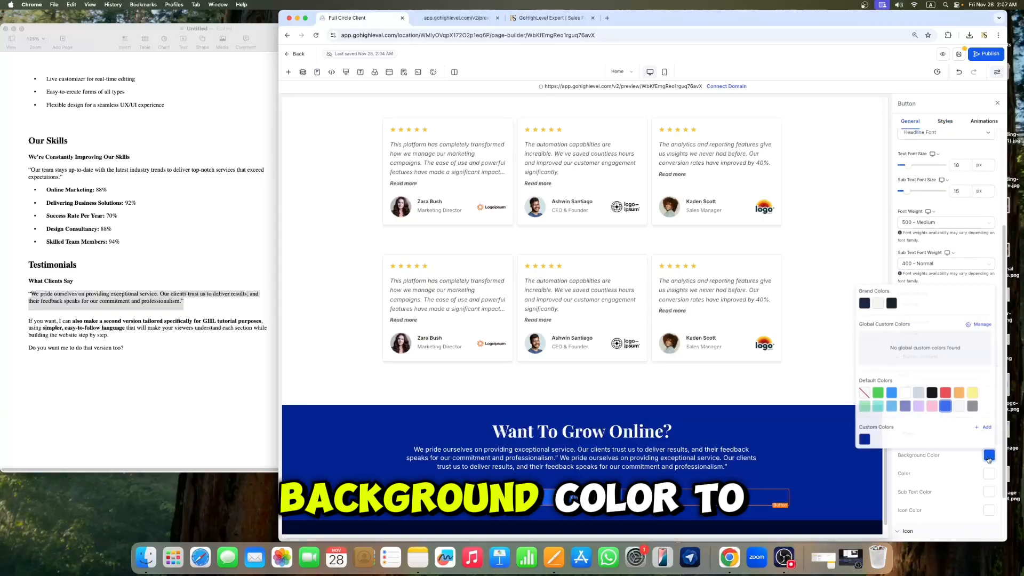
left_click(905, 393)
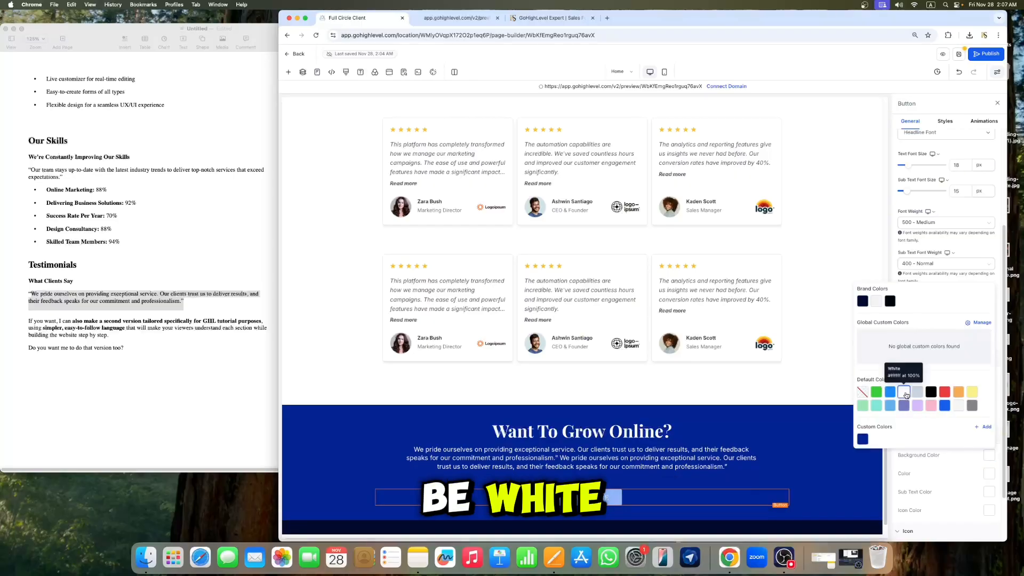
Step: Set the button's text colour to blue
left_click(939, 113)
scroll(971, 295, "up", 4)
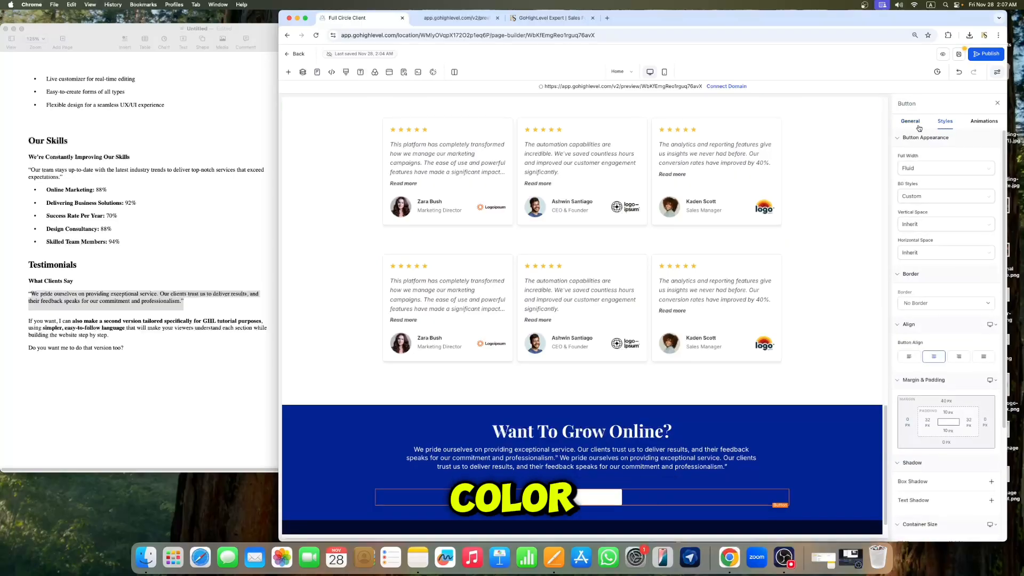
scroll(972, 295, "down", 4)
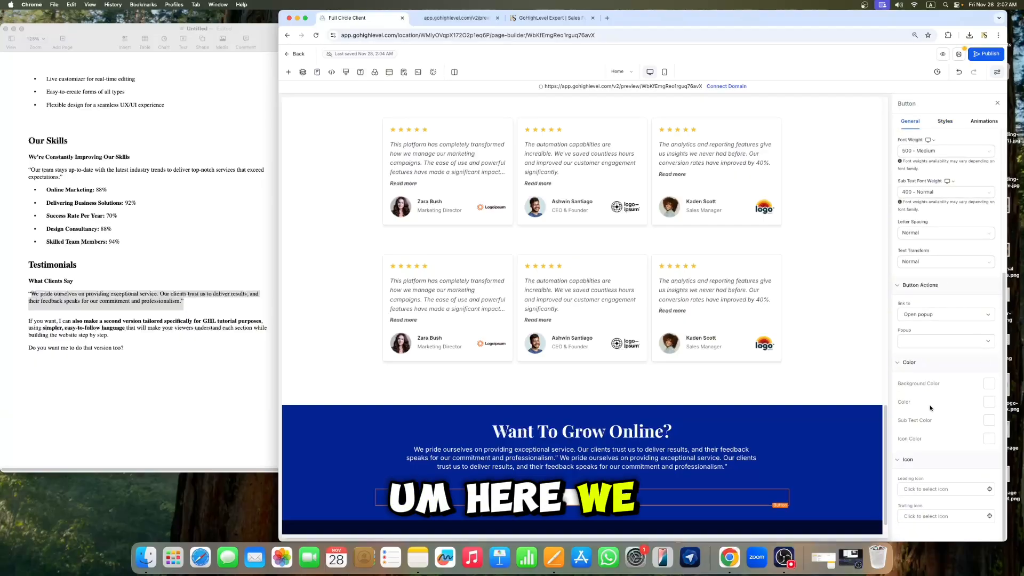
left_click(989, 403)
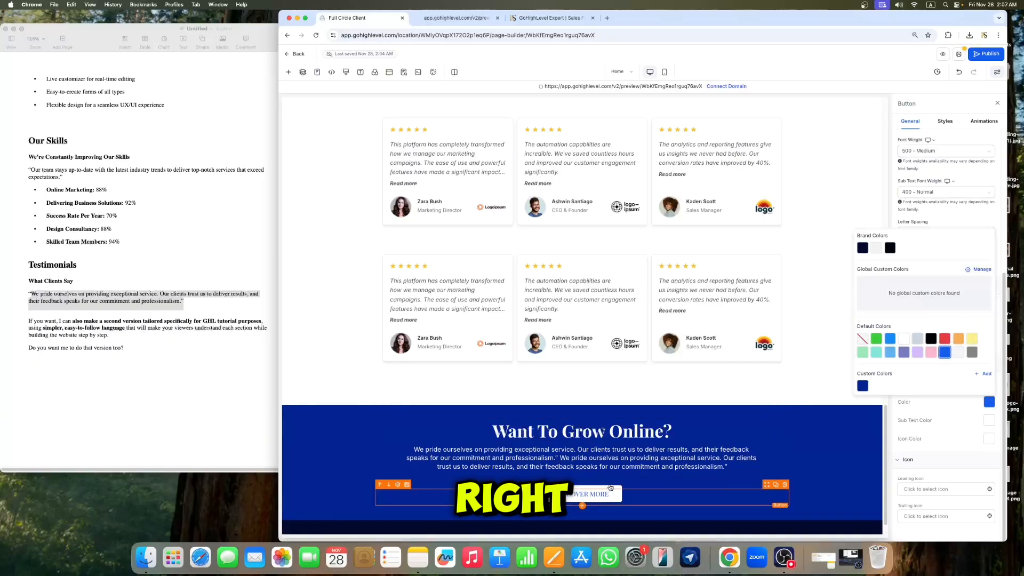
left_click(651, 451)
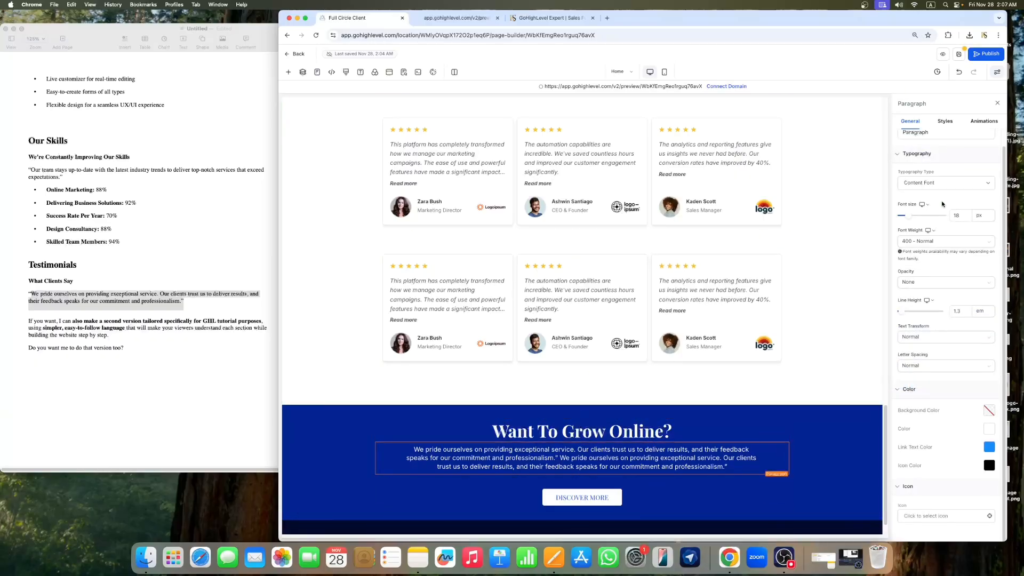
left_click(997, 104)
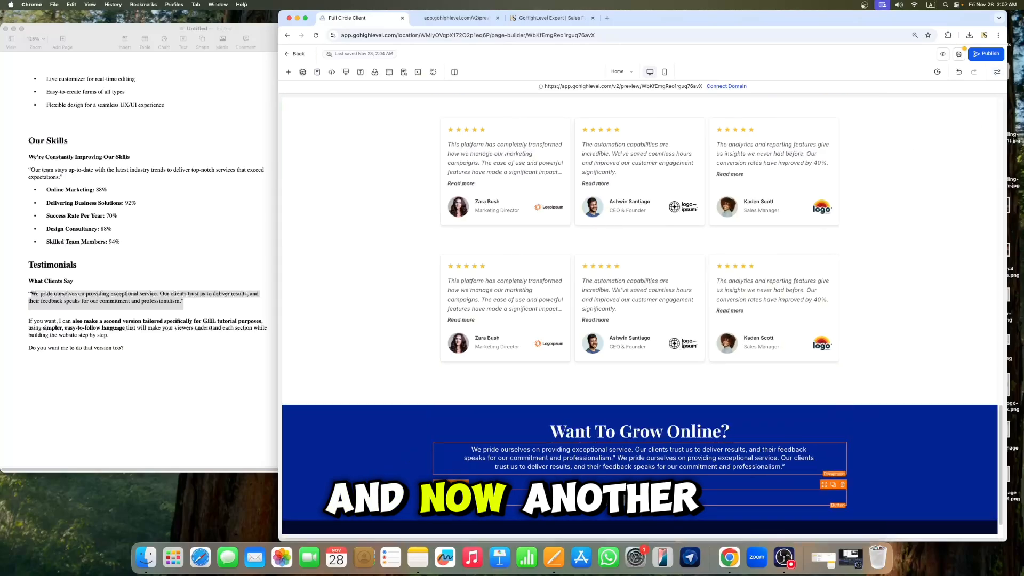
Step: Give the button a full solid border with a 5 px border radius
left_click(636, 497)
left_click(946, 123)
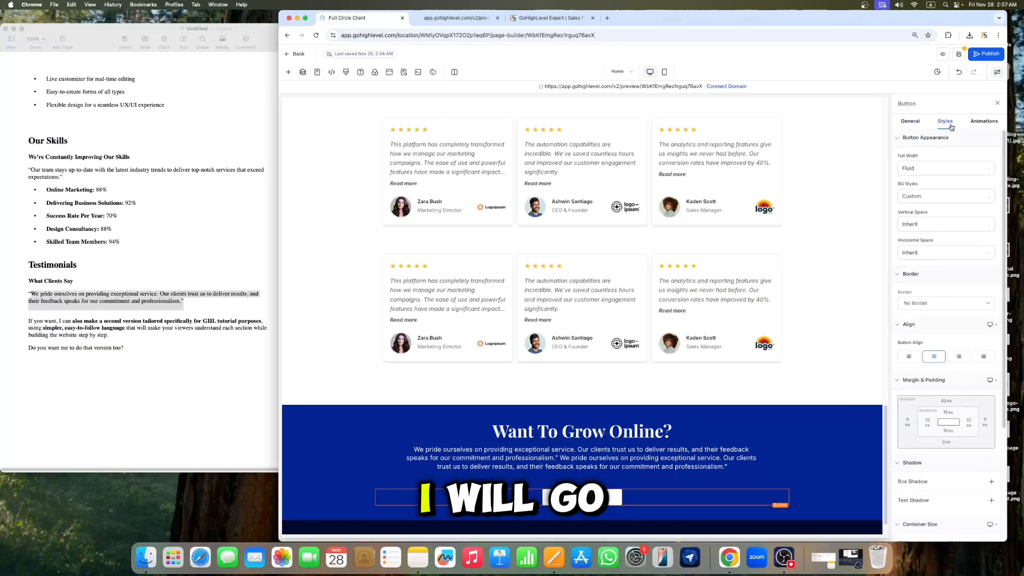
scroll(938, 274, "down", 3)
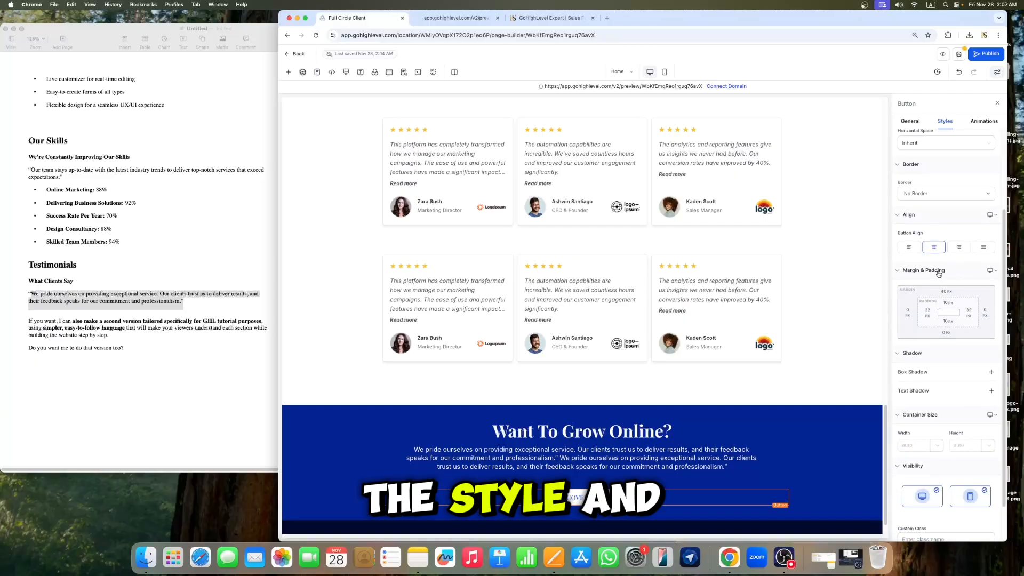
left_click(936, 194)
left_click(934, 203)
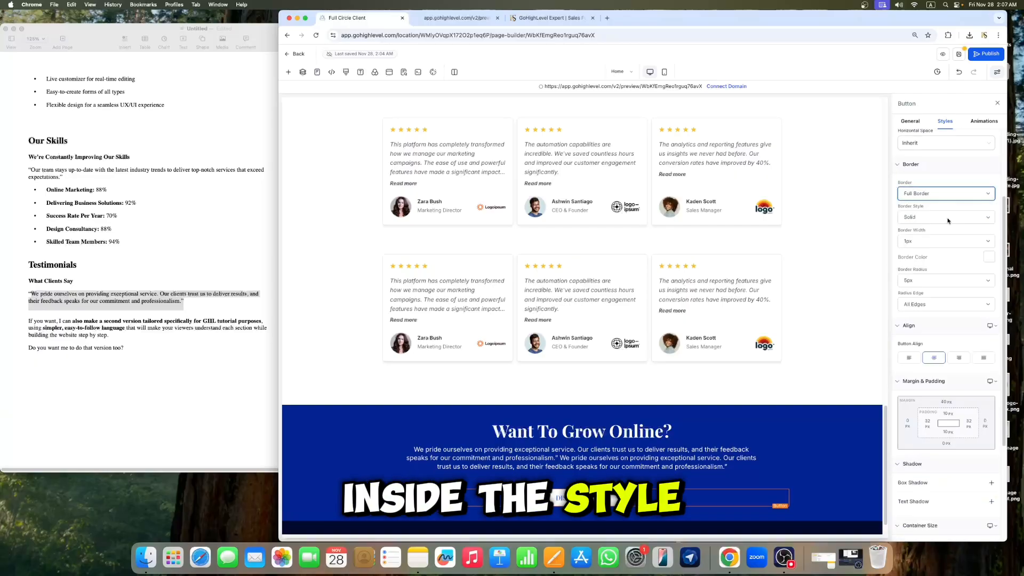
left_click(923, 285)
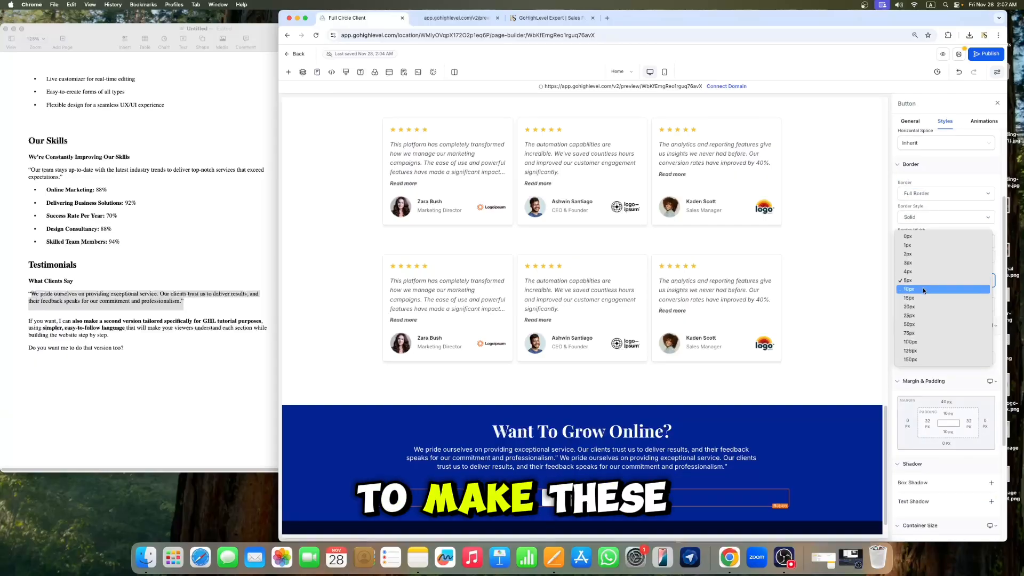
left_click(921, 290)
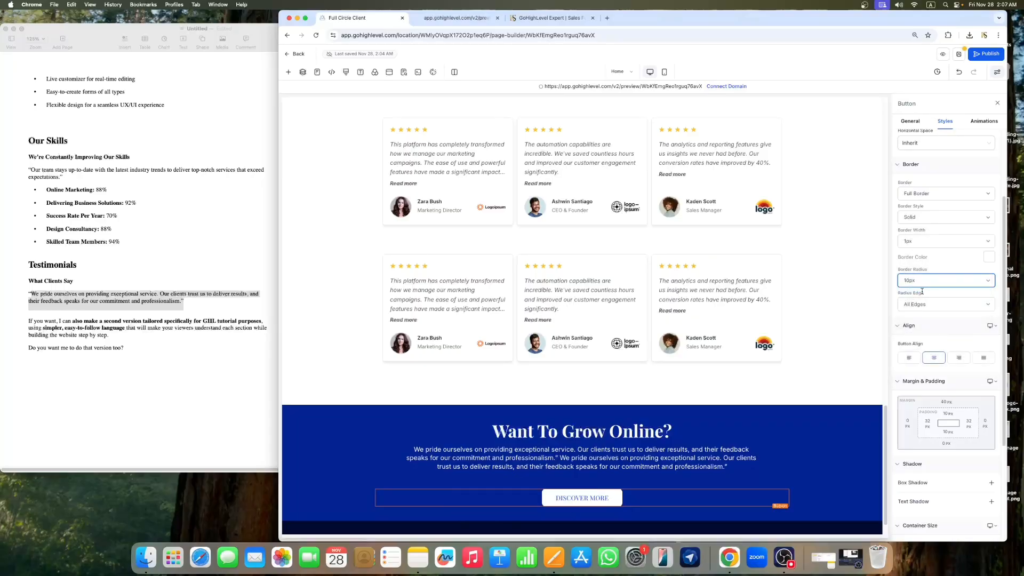
left_click(938, 280)
left_click(920, 270)
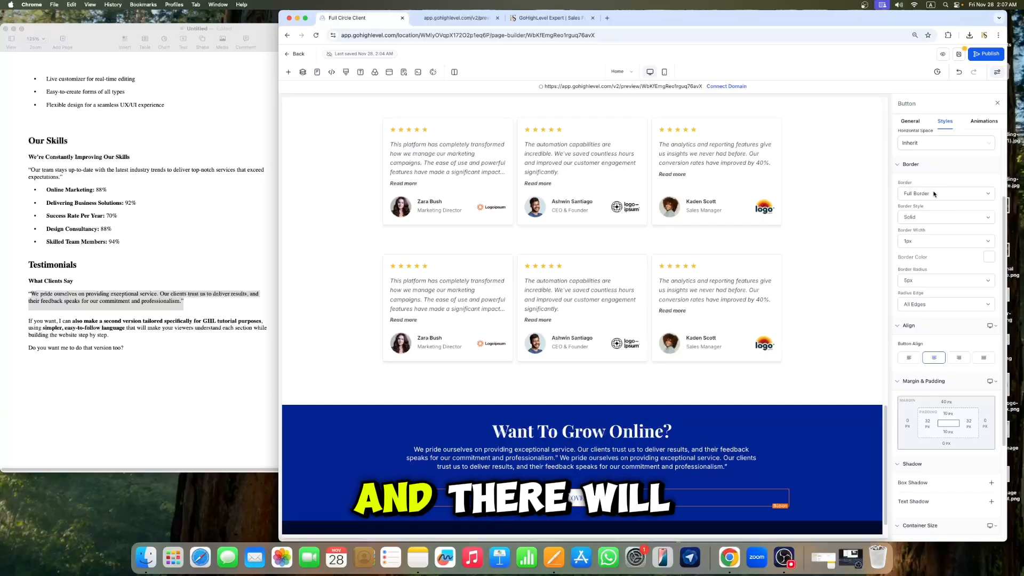
Step: Set the button's top and bottom padding to 15 px each
left_click(910, 122)
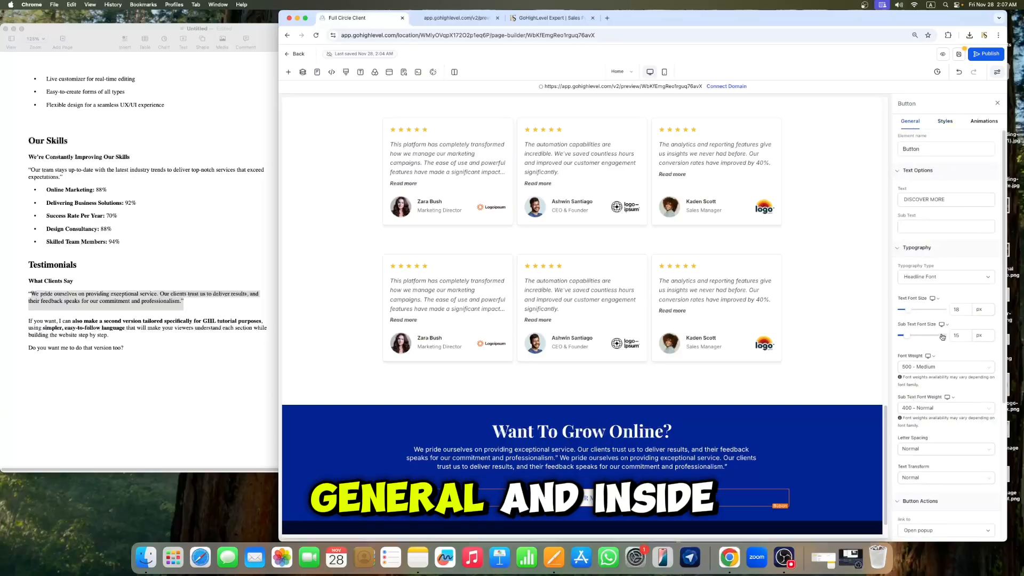
scroll(943, 333, "down", 5)
scroll(933, 160, "up", 5)
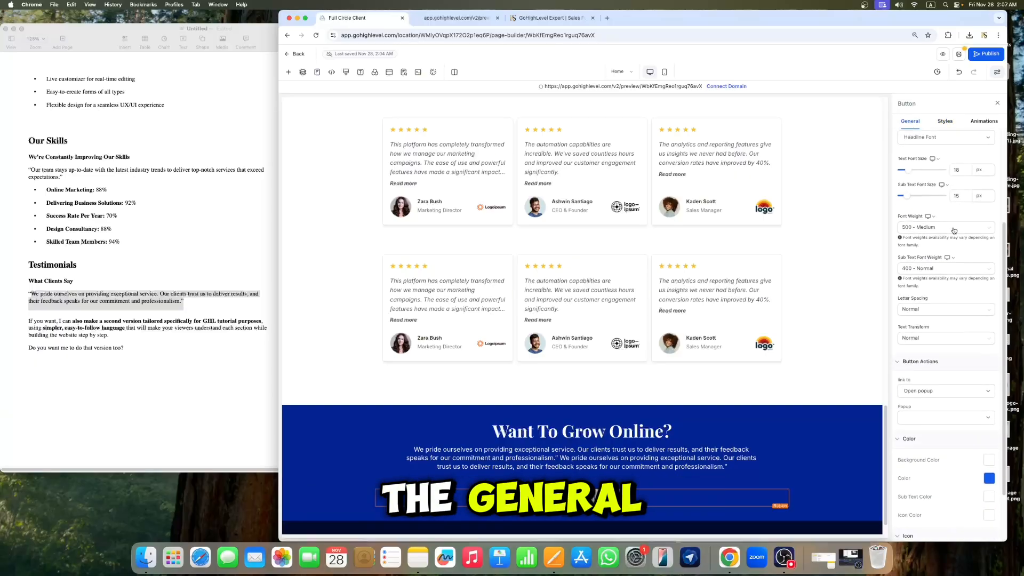
left_click(945, 121)
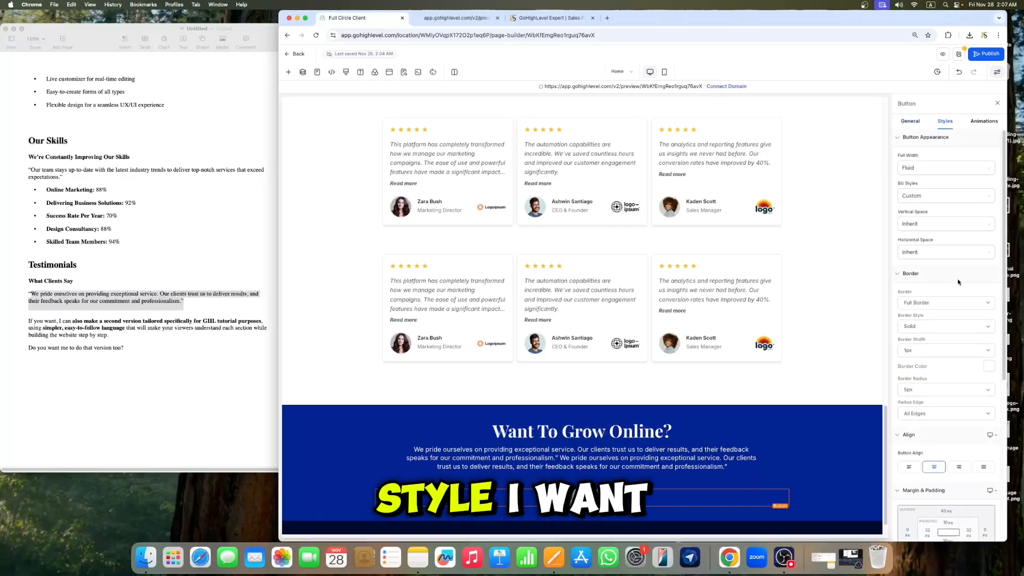
scroll(950, 250, "down", 5)
left_click(947, 249)
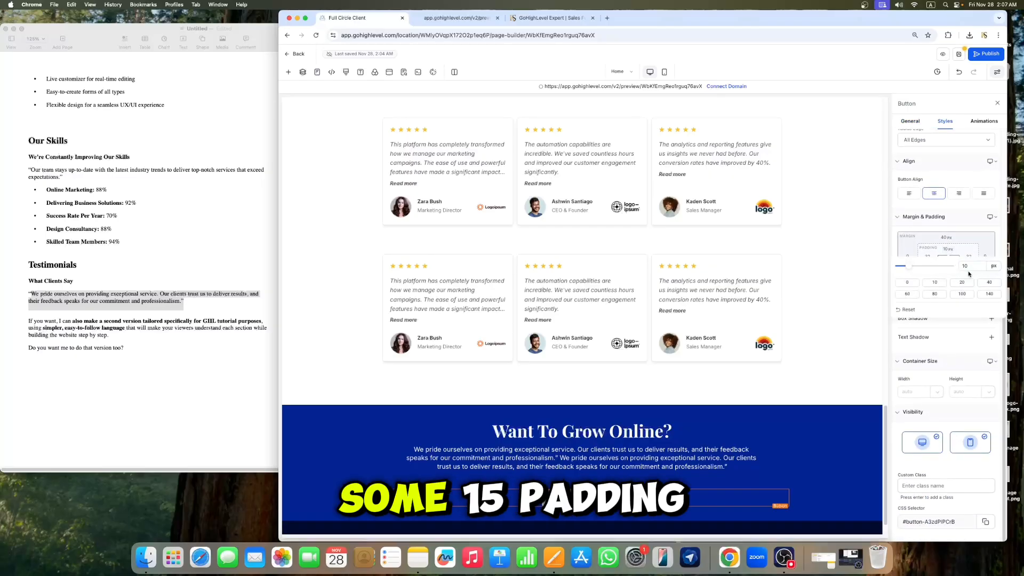
key("BackSpace")
type("5")
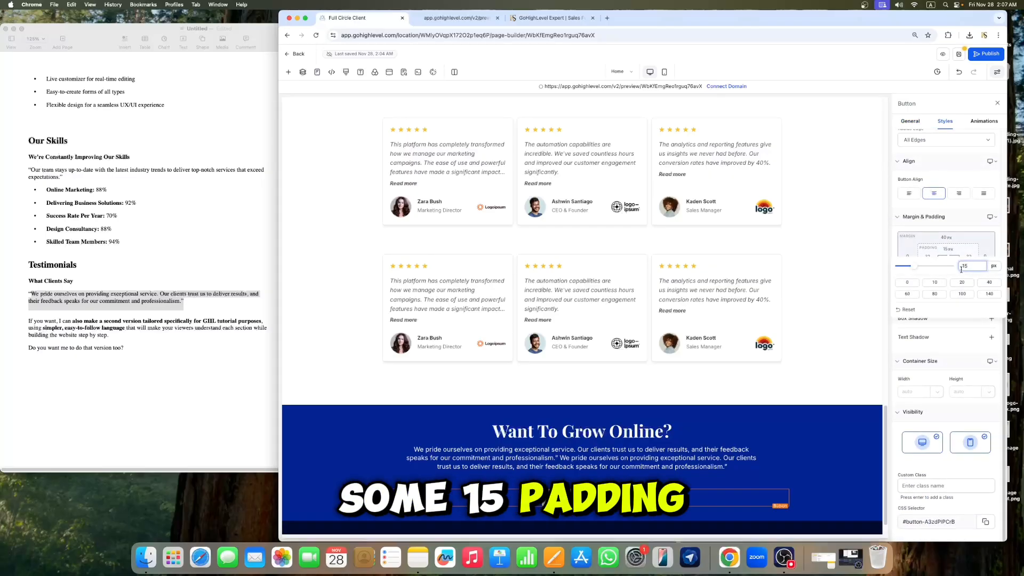
left_click(955, 217)
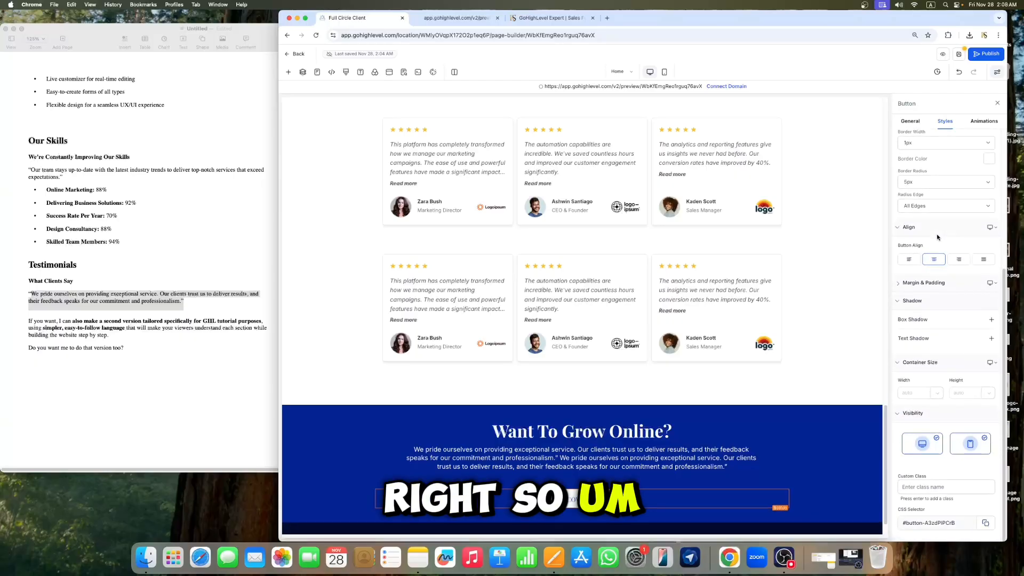
left_click(937, 281)
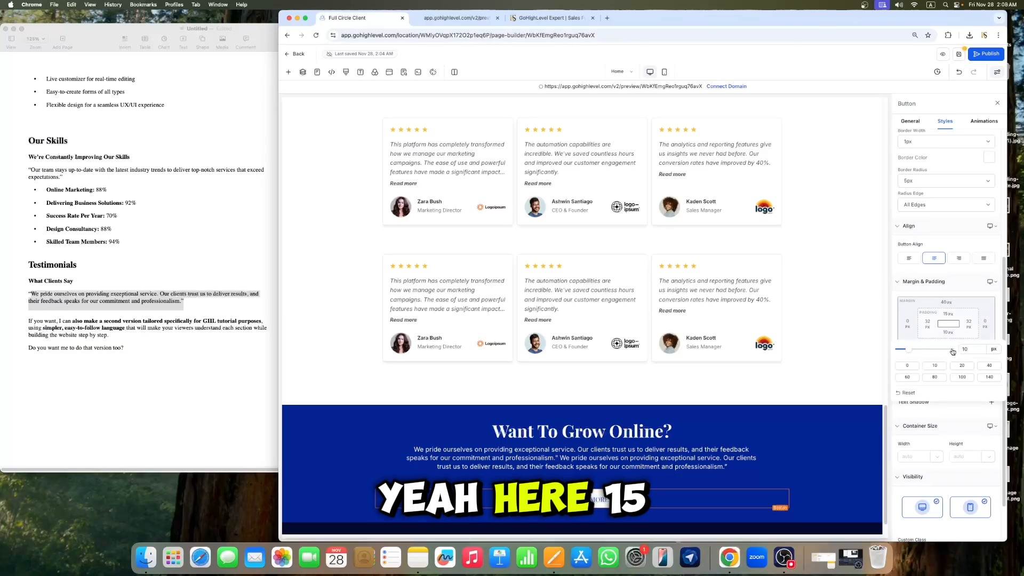
left_click(971, 349)
key("BackSpace")
type("5")
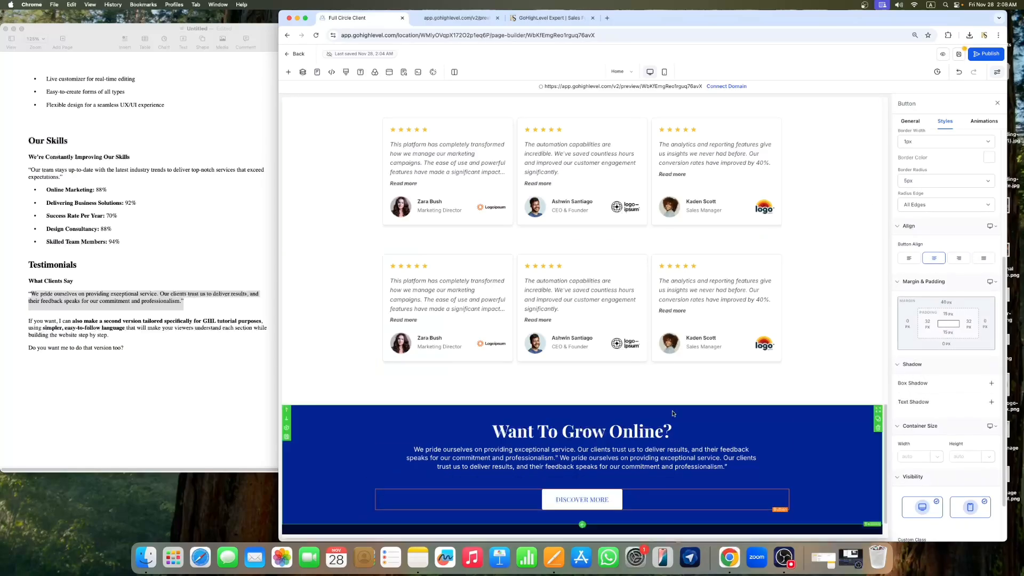
Step: Set the button's text font size to 20 px
left_click(911, 121)
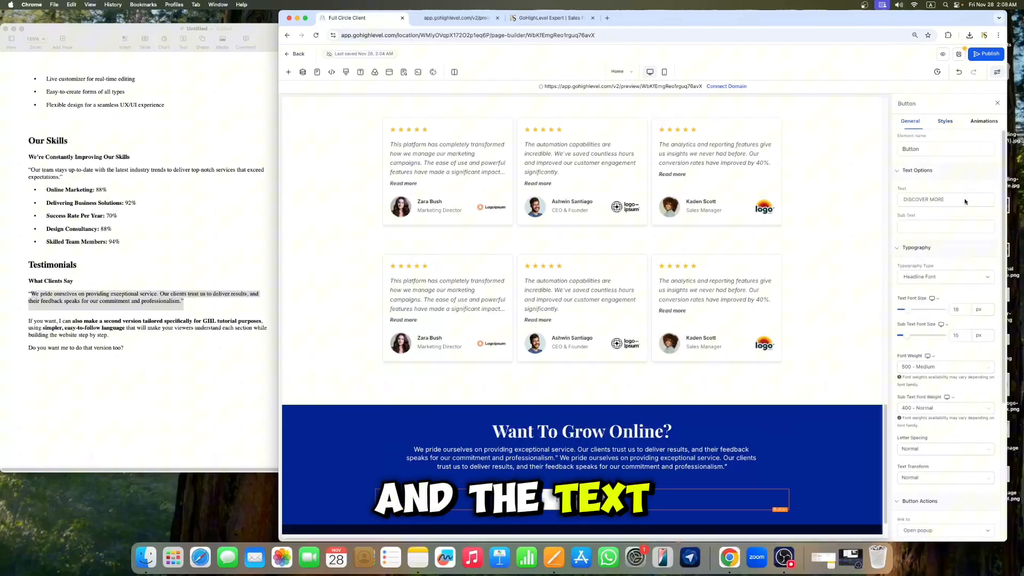
left_click(962, 311)
key("BackSpace")
key("BackSpace")
type("20")
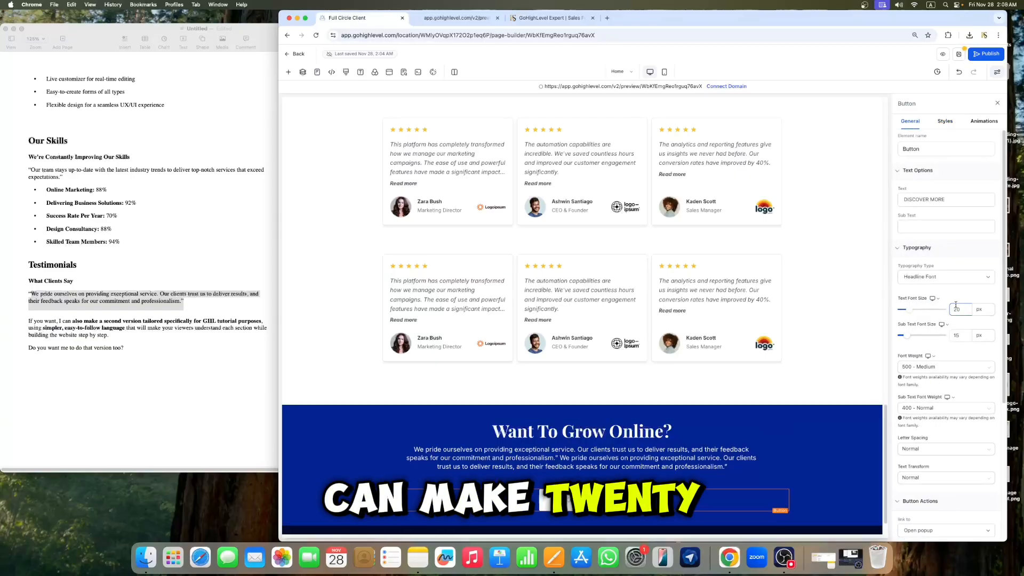
Step: Select the blue pre-footer section and set its top and bottom padding to 60 px each
scroll(713, 406, "down", 1)
left_click(665, 423)
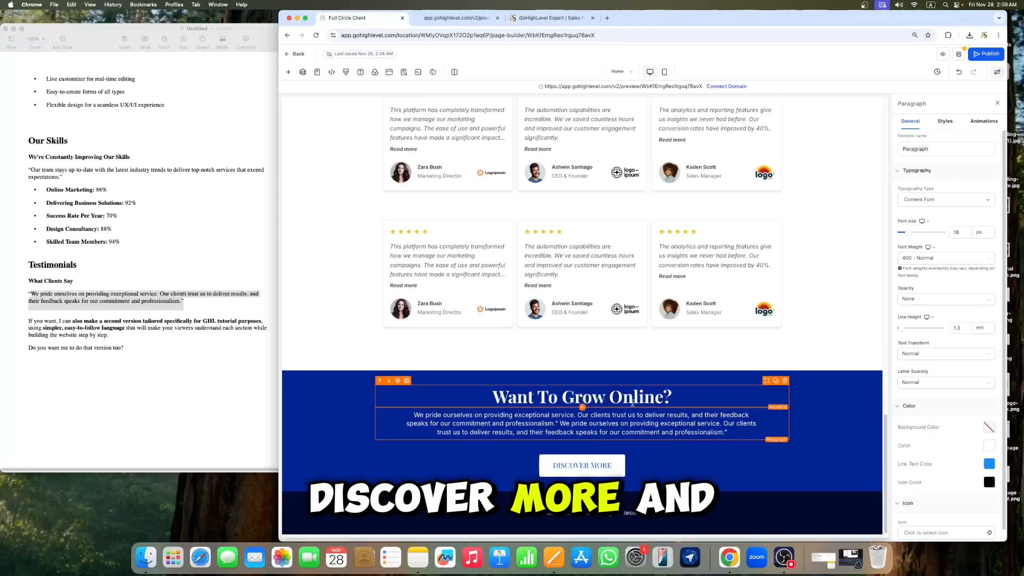
scroll(664, 379, "up", 6)
scroll(664, 379, "down", 6)
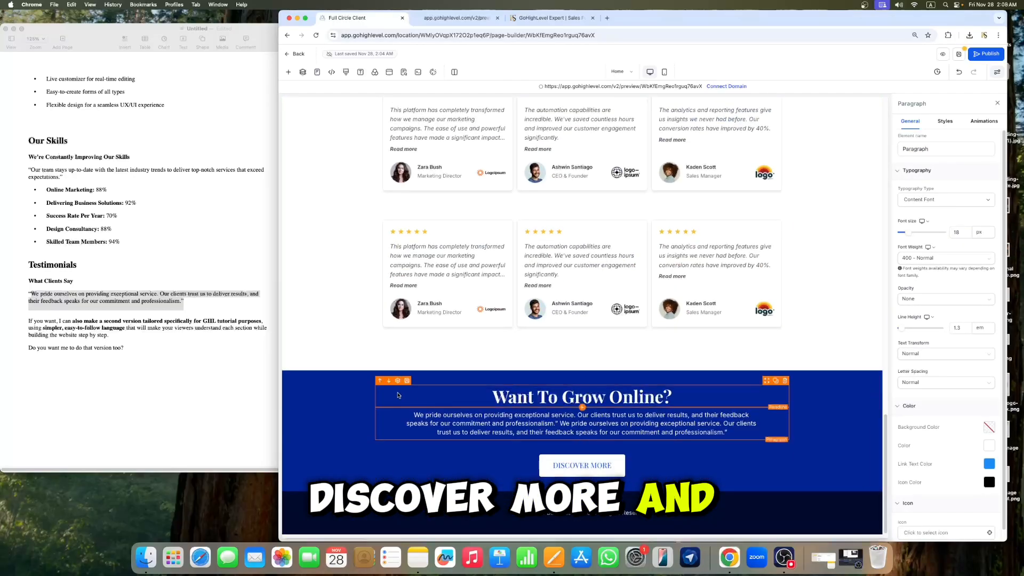
left_click(286, 398)
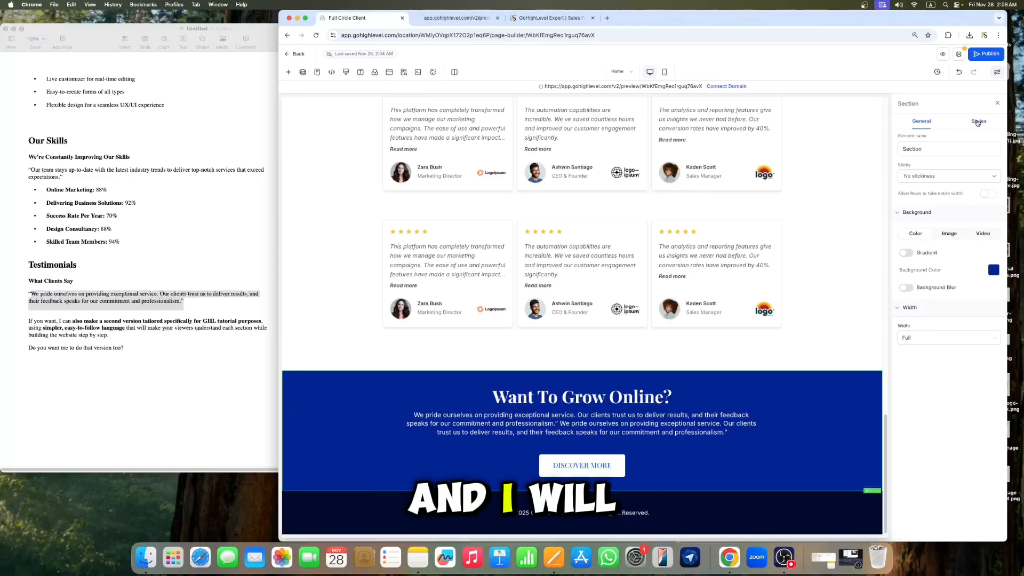
left_click(978, 121)
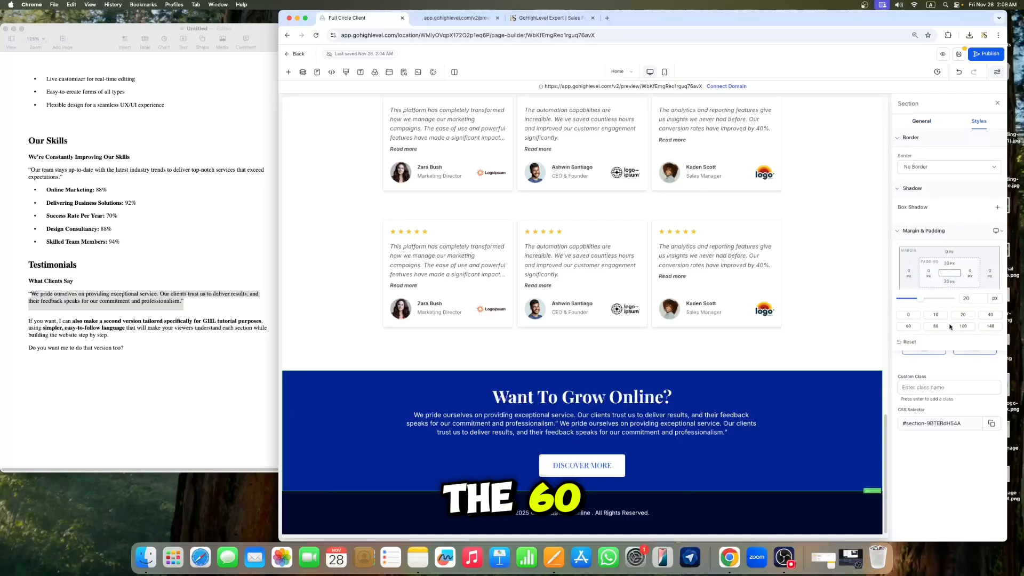
left_click(907, 326)
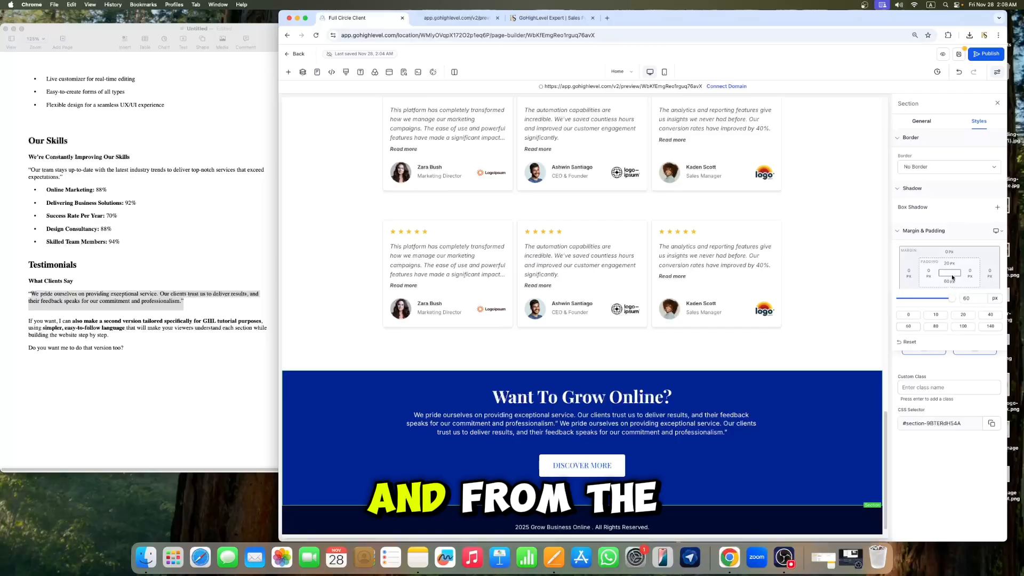
left_click(949, 264)
left_click(908, 308)
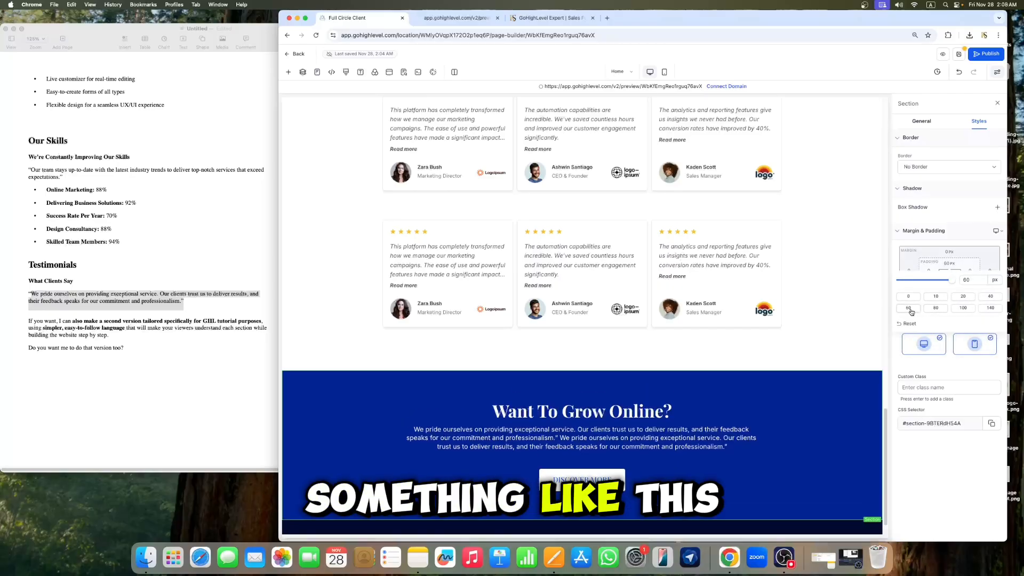
left_click(997, 103)
Step: Set the button's click action to Go to Page
scroll(640, 400, "down", 1)
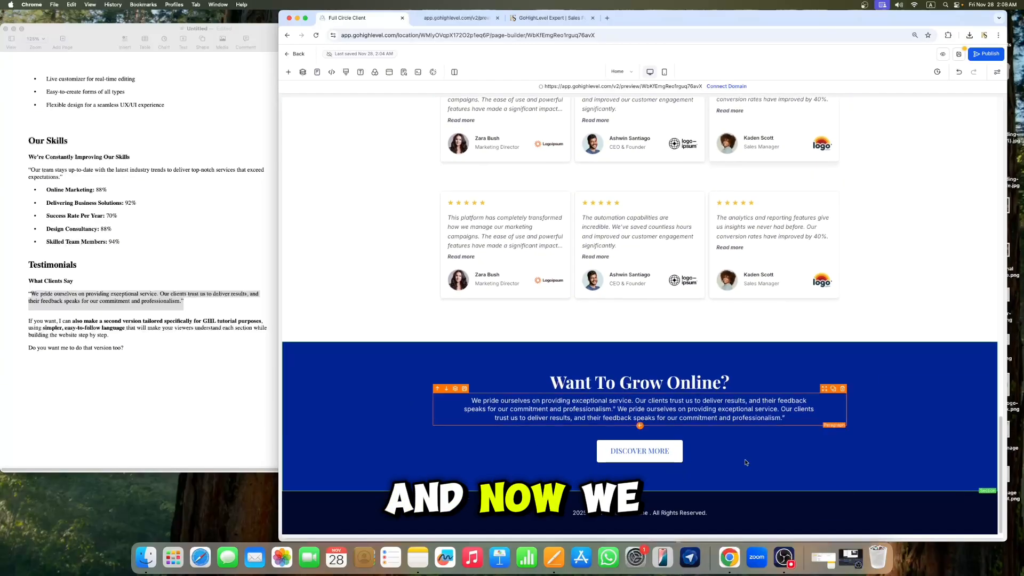
left_click(650, 444)
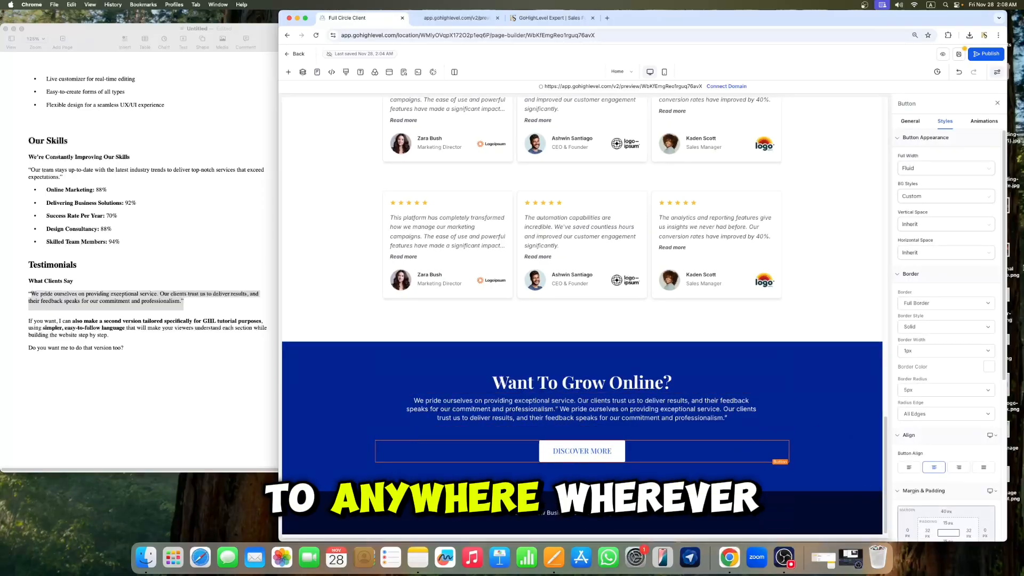
left_click(911, 122)
scroll(941, 266, "down", 5)
left_click(942, 315)
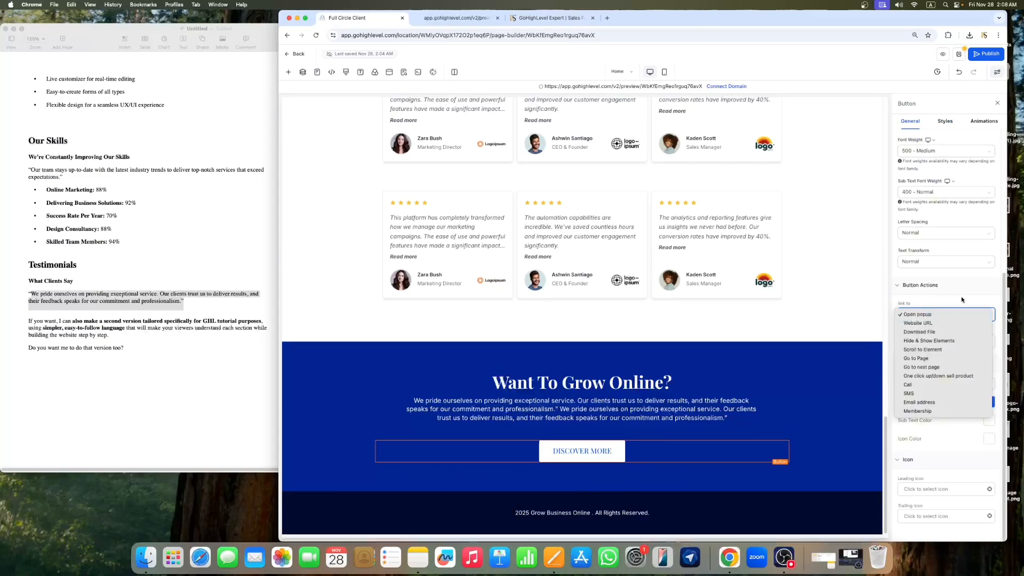
left_click(591, 457)
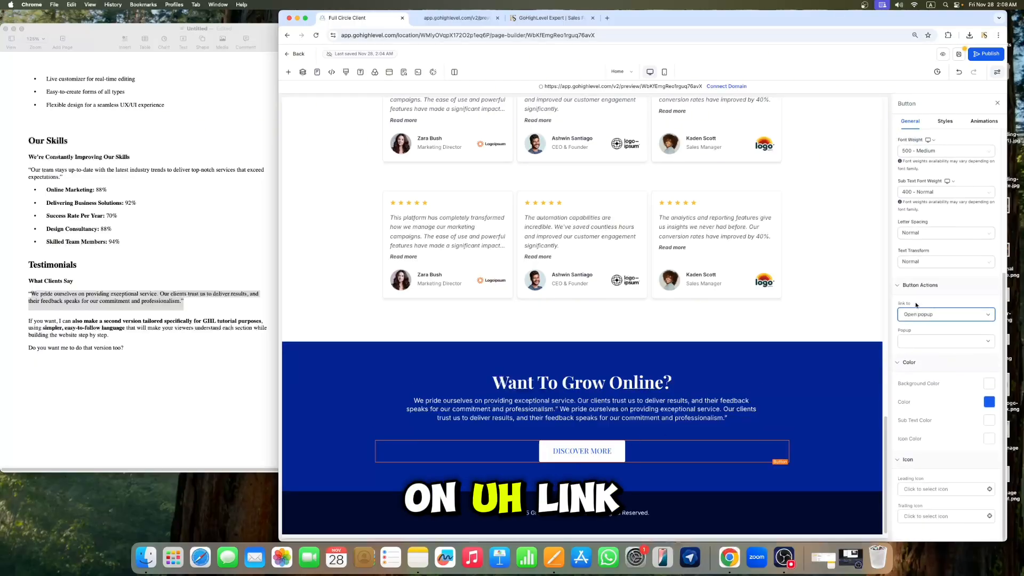
left_click(926, 315)
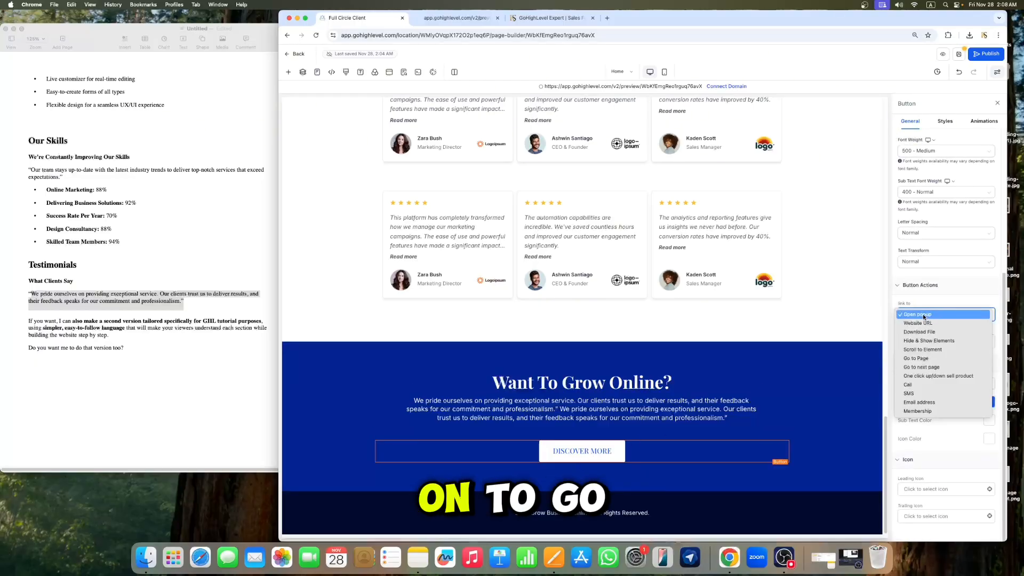
left_click(916, 358)
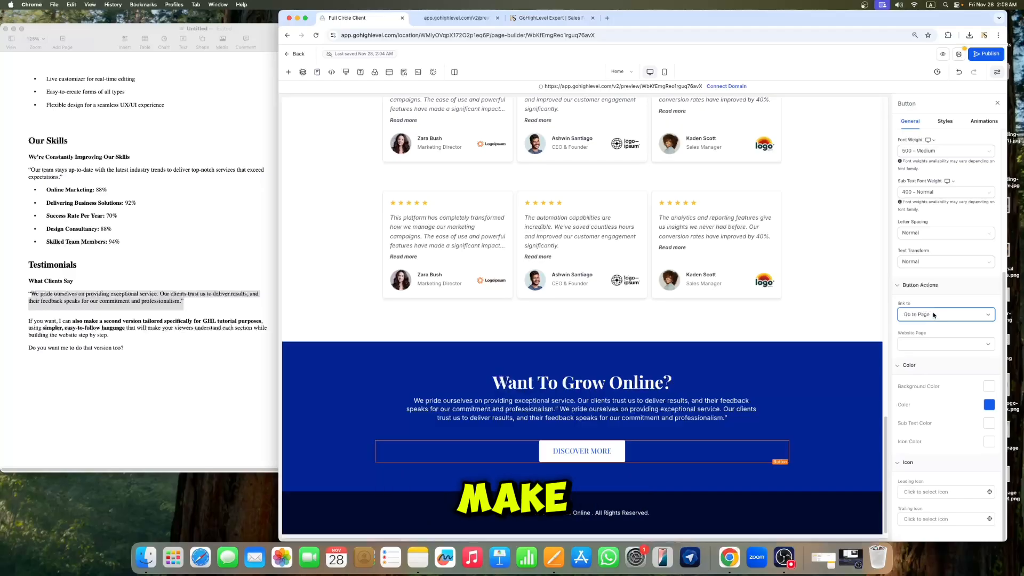
left_click(600, 450)
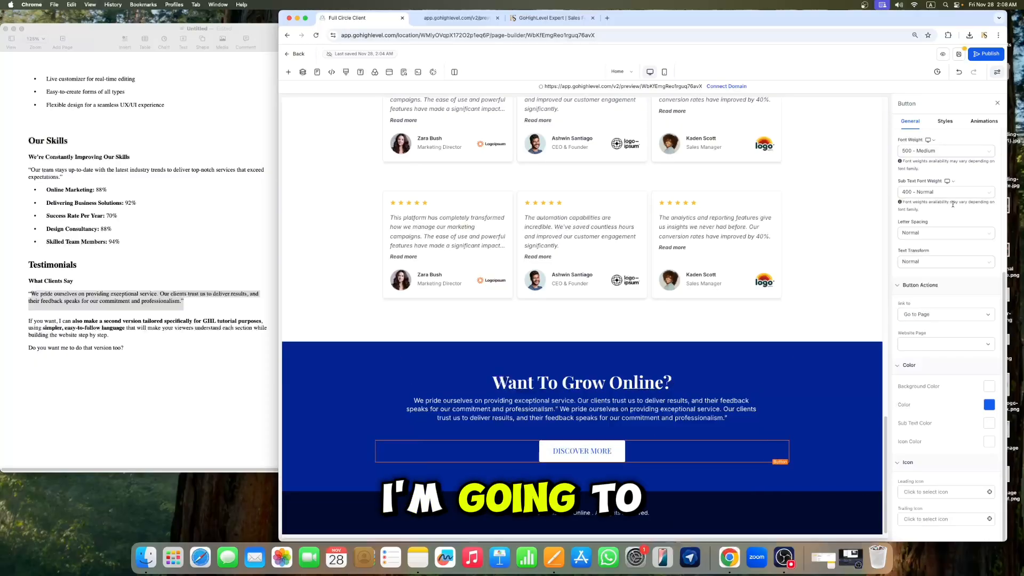
Step: Change the button's text to "Contact Us Now"
scroll(953, 203, "up", 3)
scroll(935, 134, "up", 2)
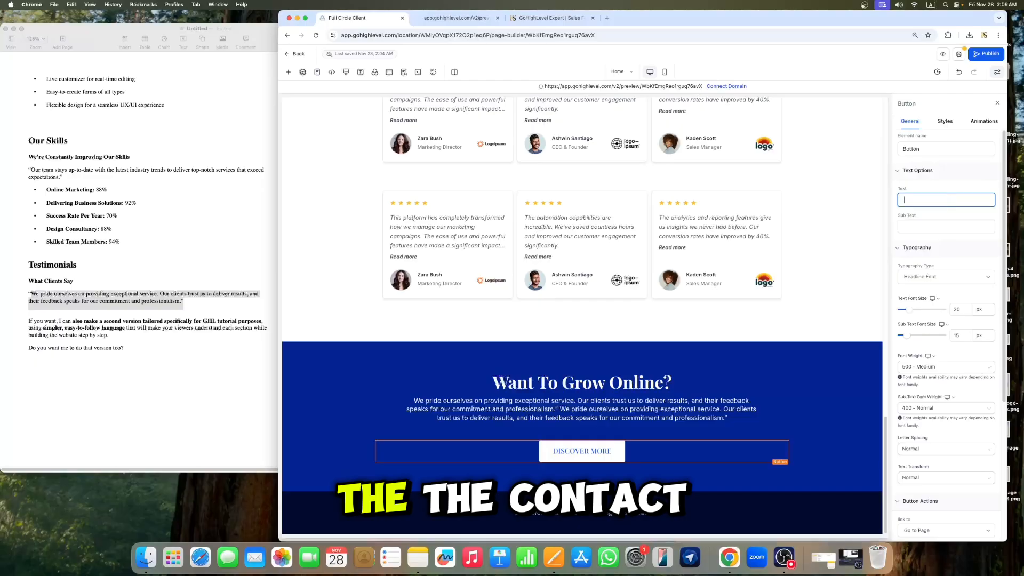
type("Contact")
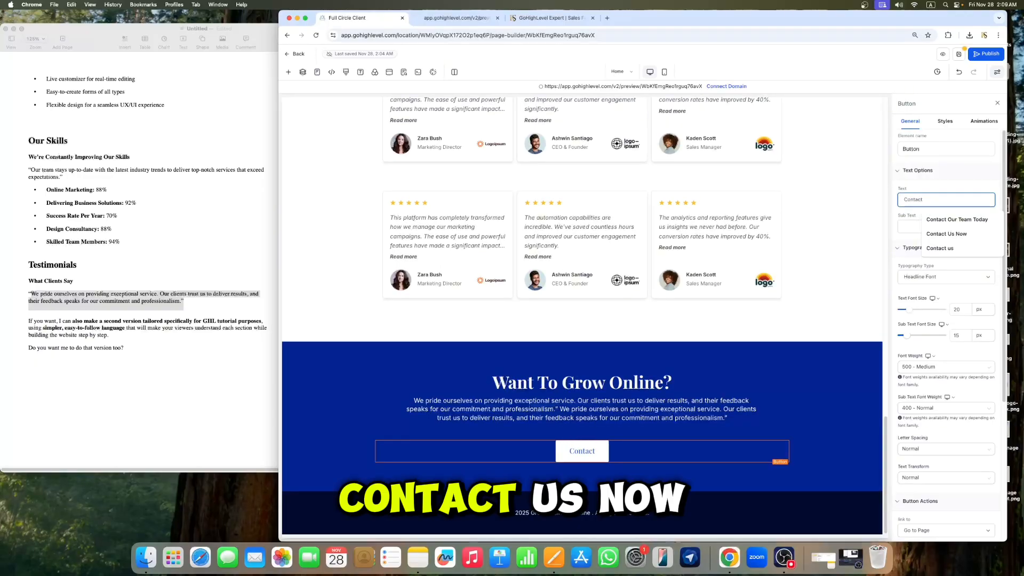
type(" Us Now")
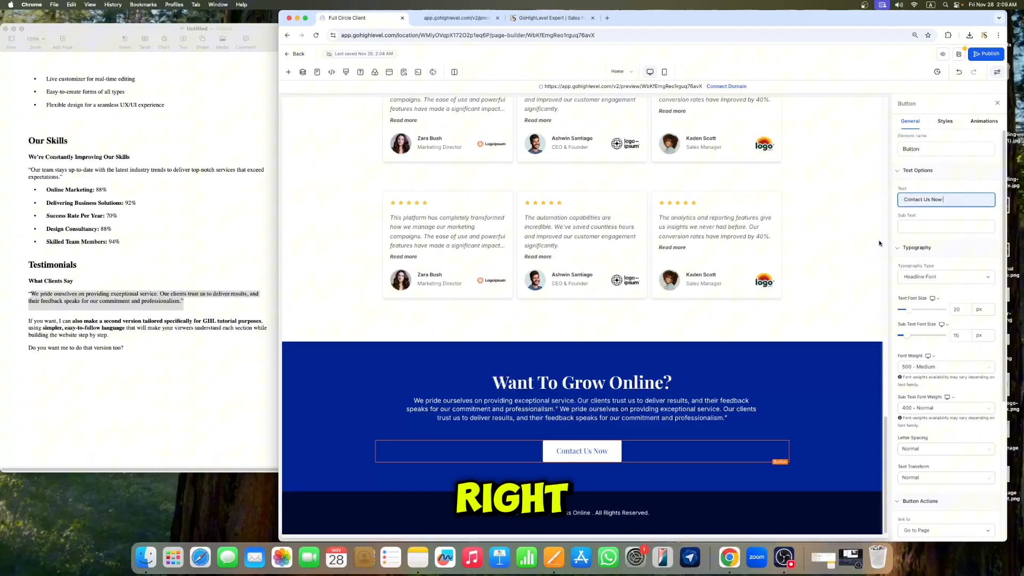
Step: Try changing the "Want To Grow Online?" headline colour to black, then set it back to white
left_click(644, 382)
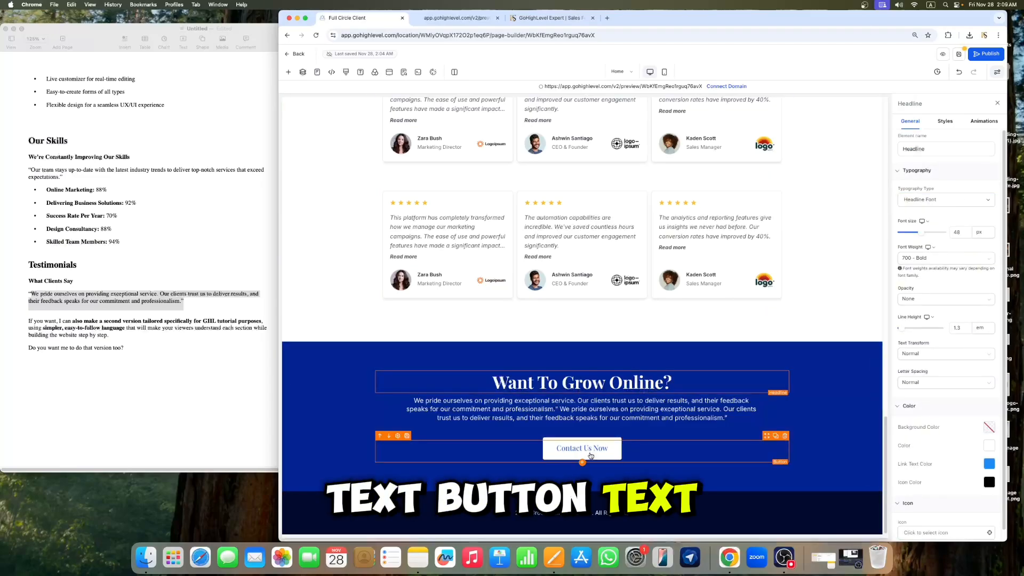
left_click(990, 447)
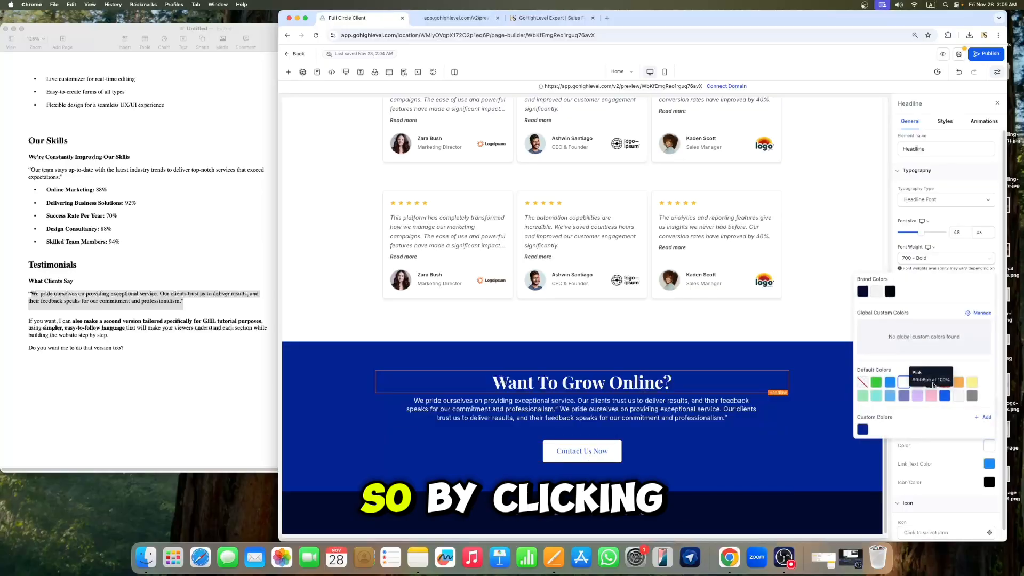
left_click(930, 382)
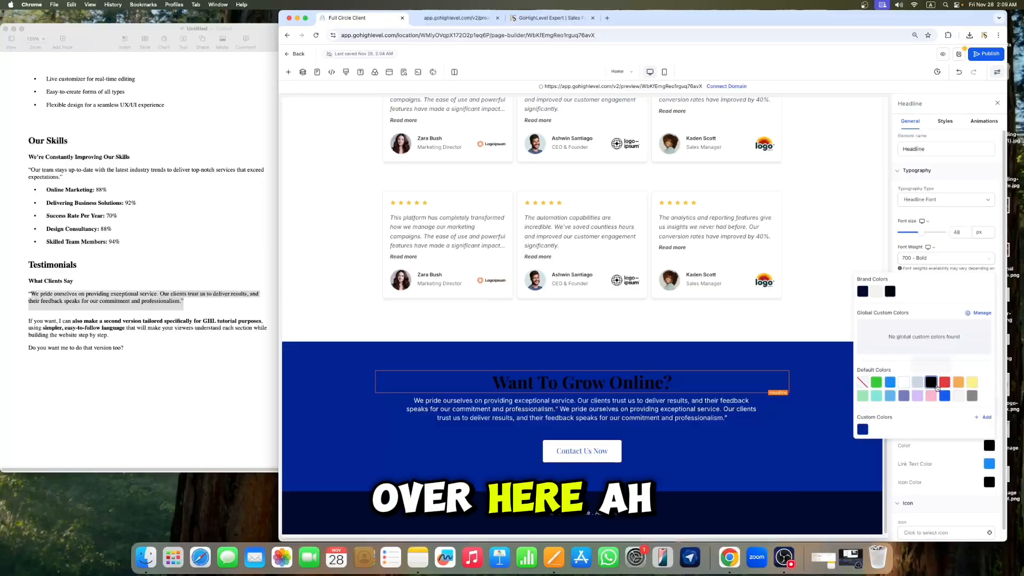
left_click(904, 382)
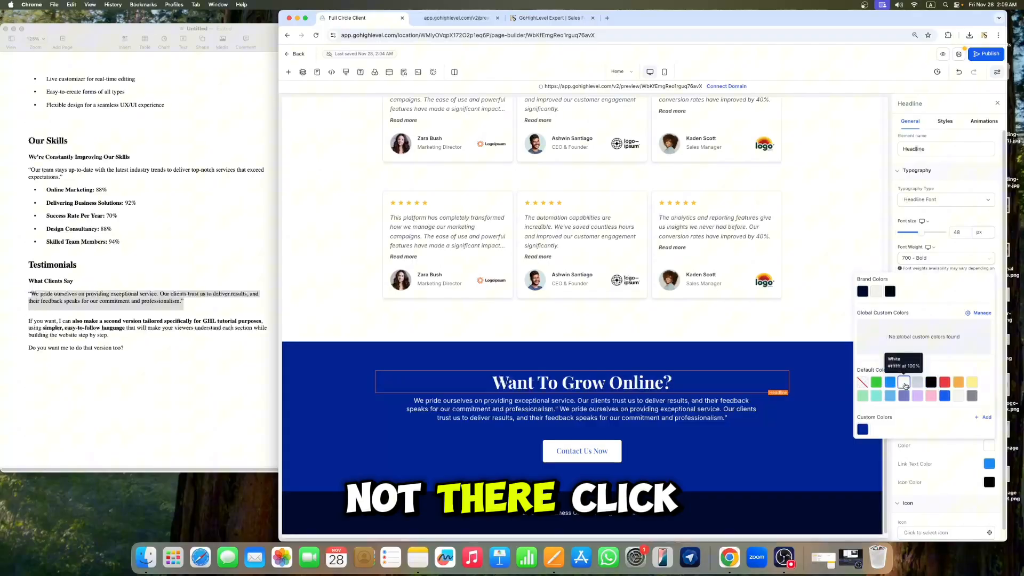
Step: Set the button's text colour to black
left_click(599, 453)
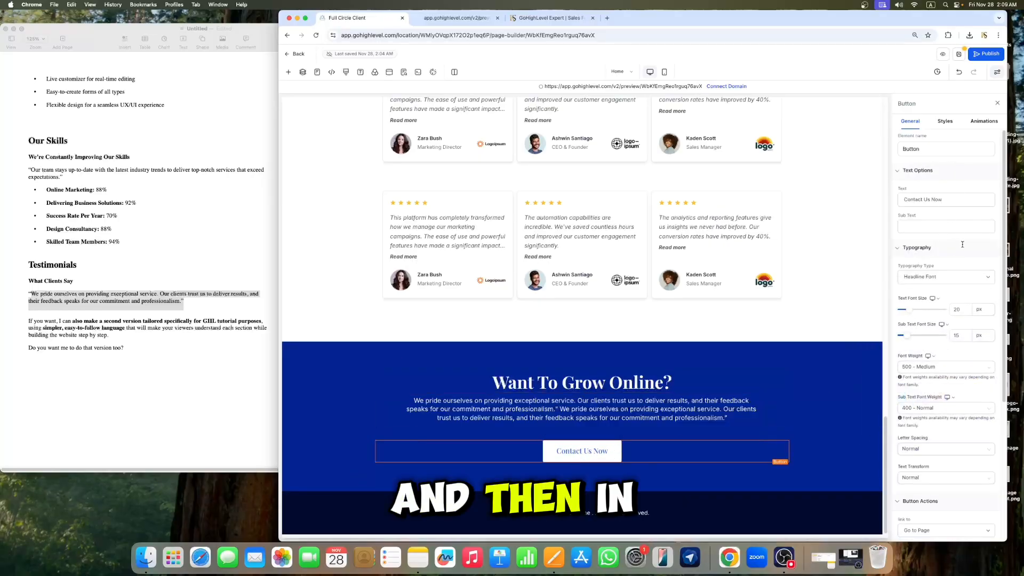
scroll(981, 510, "down", 5)
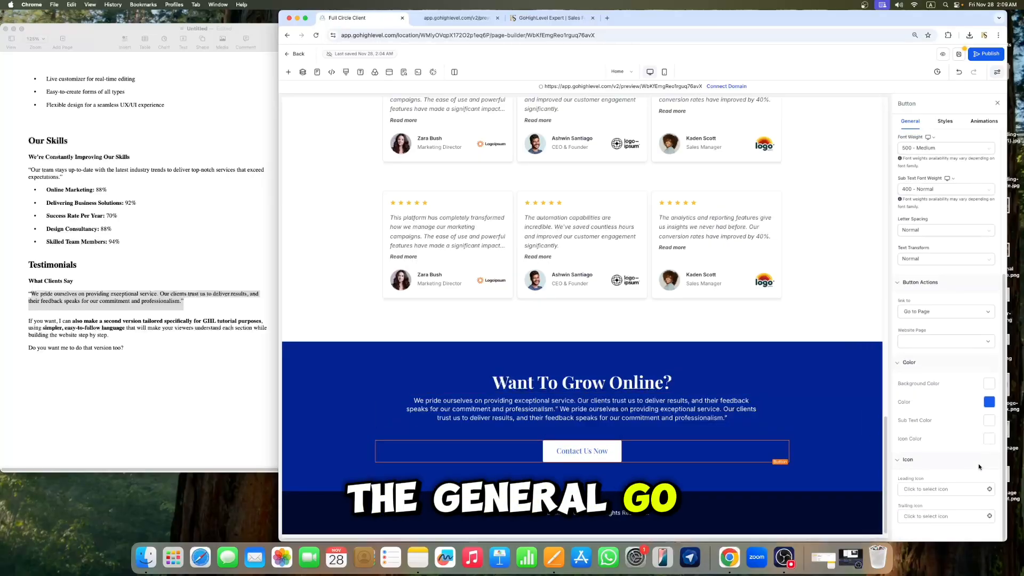
left_click(987, 401)
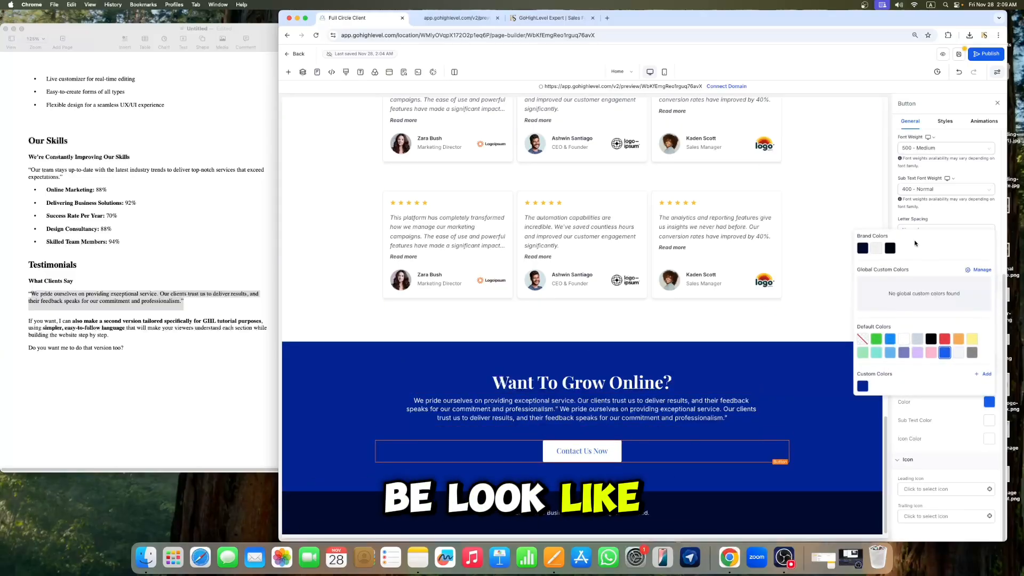
left_click(929, 339)
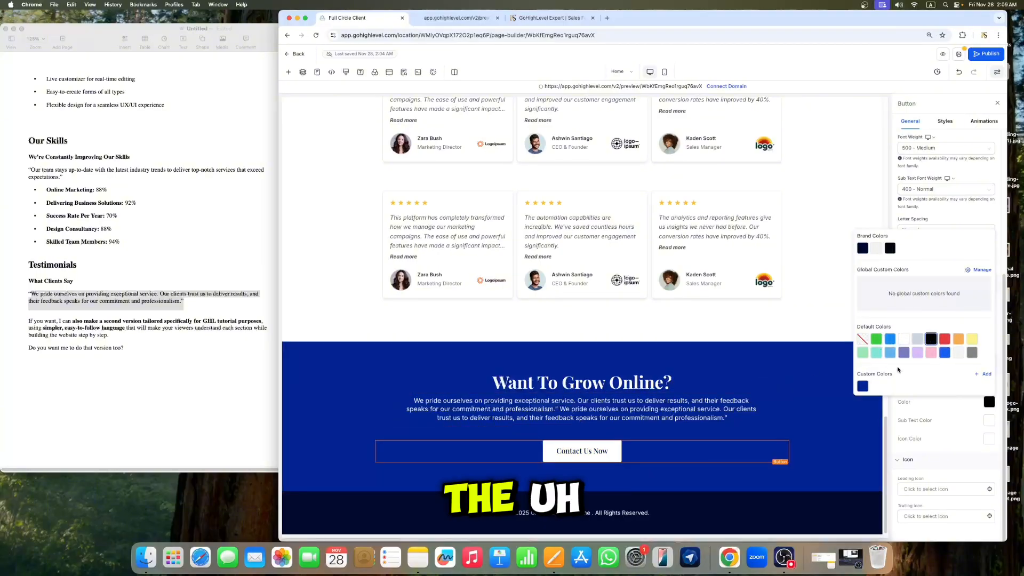
left_click(960, 404)
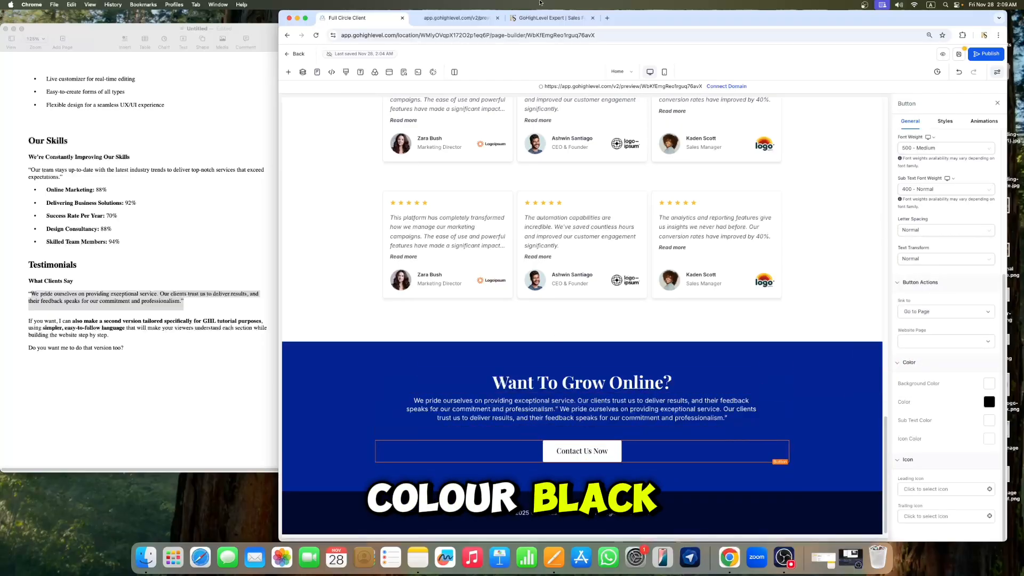
left_click(659, 406)
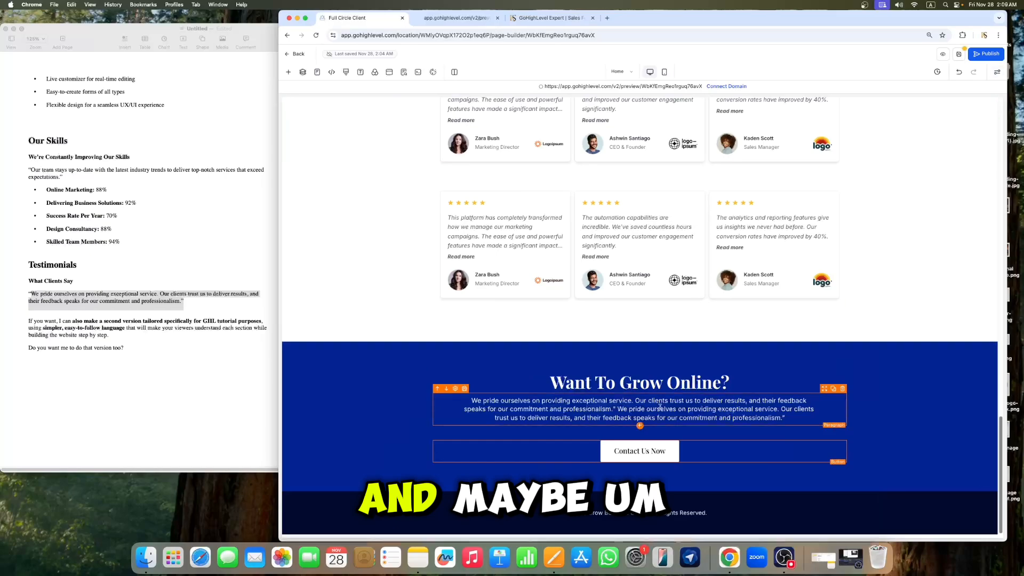
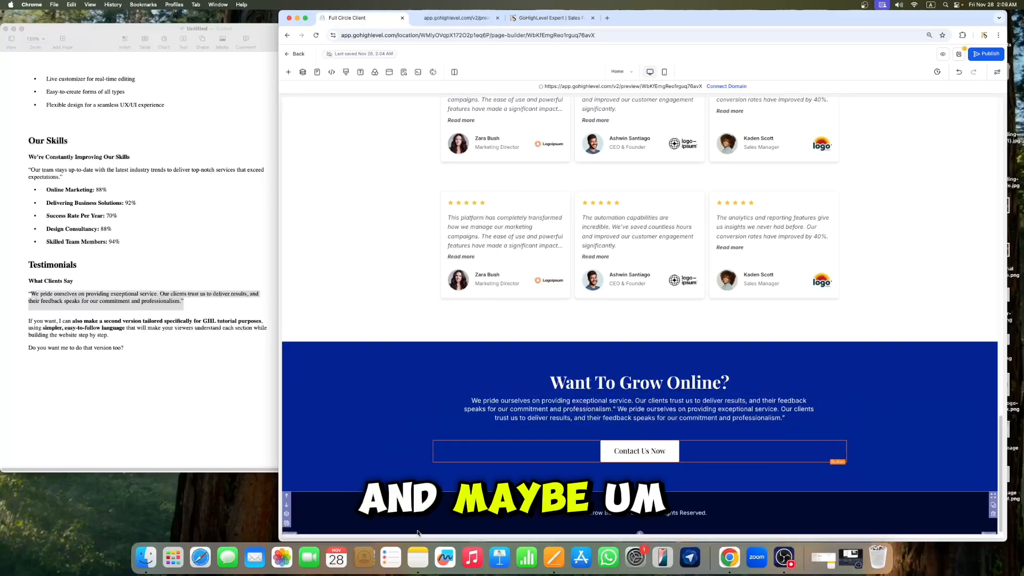
Step: Set the footer section's background colour to white
left_click(286, 515)
left_click(993, 269)
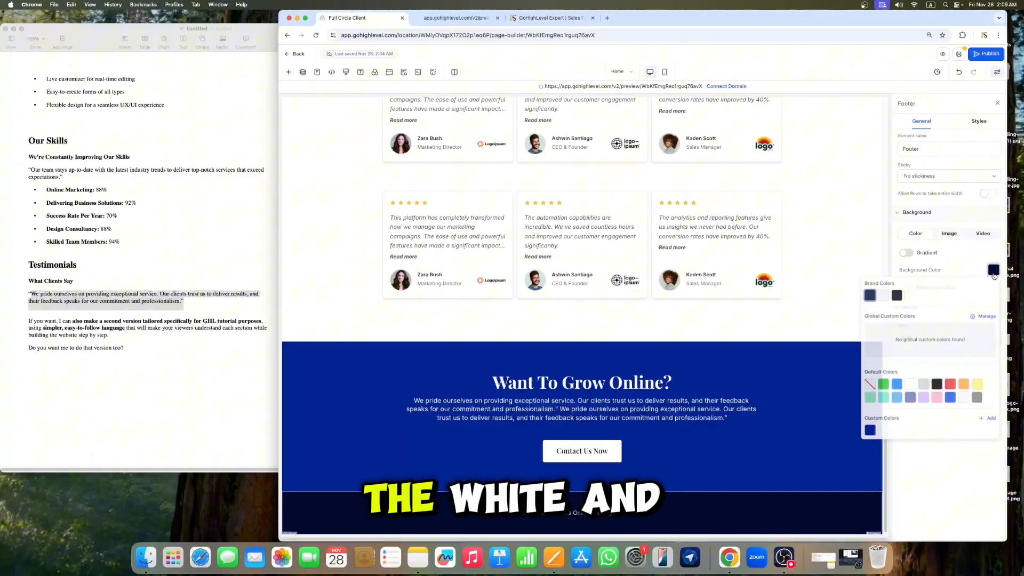
left_click(912, 386)
Step: Set the footer copyright paragraph's text colour to black
left_click(581, 512)
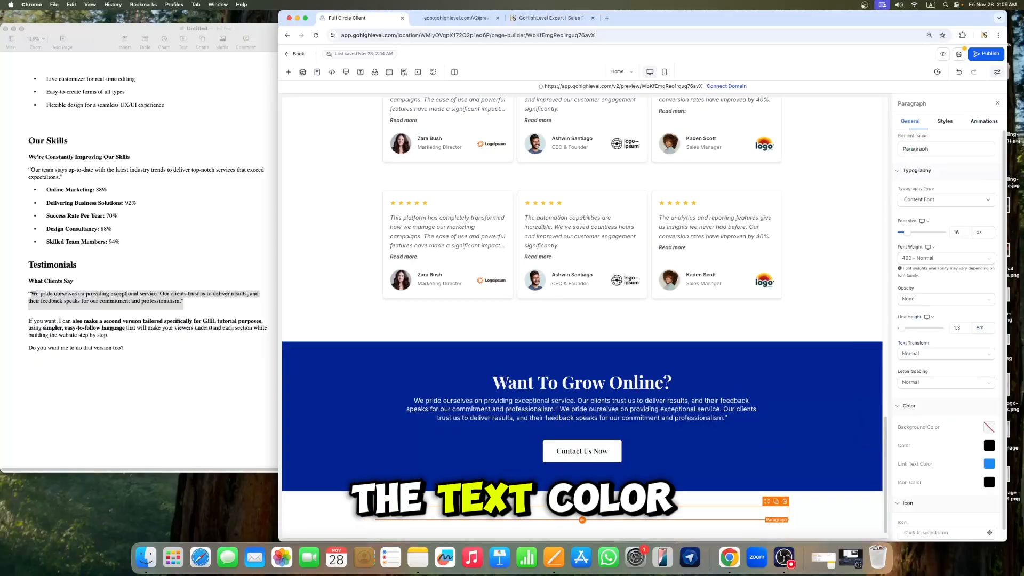
scroll(944, 320, "down", 1)
left_click(989, 429)
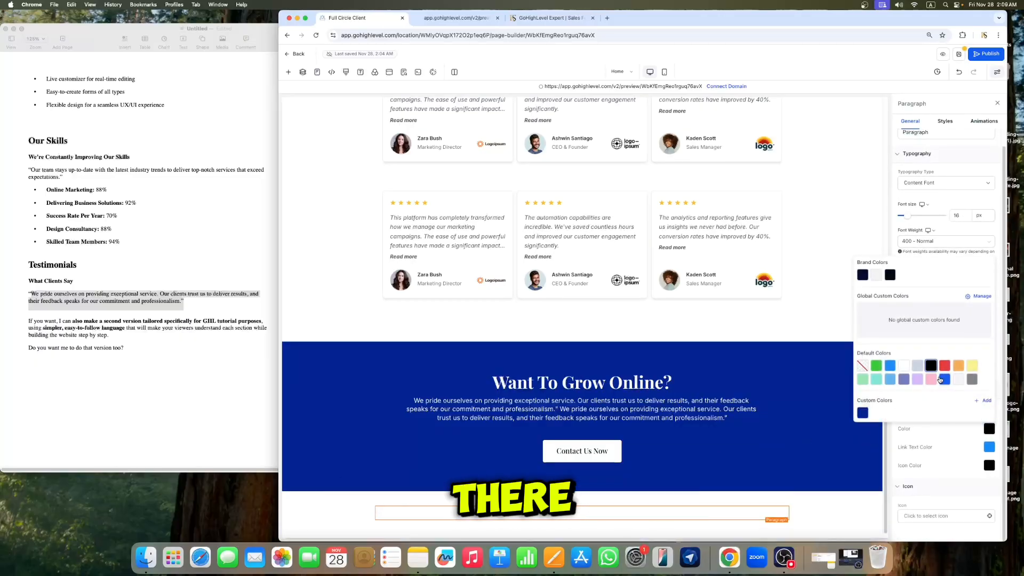
left_click(918, 367)
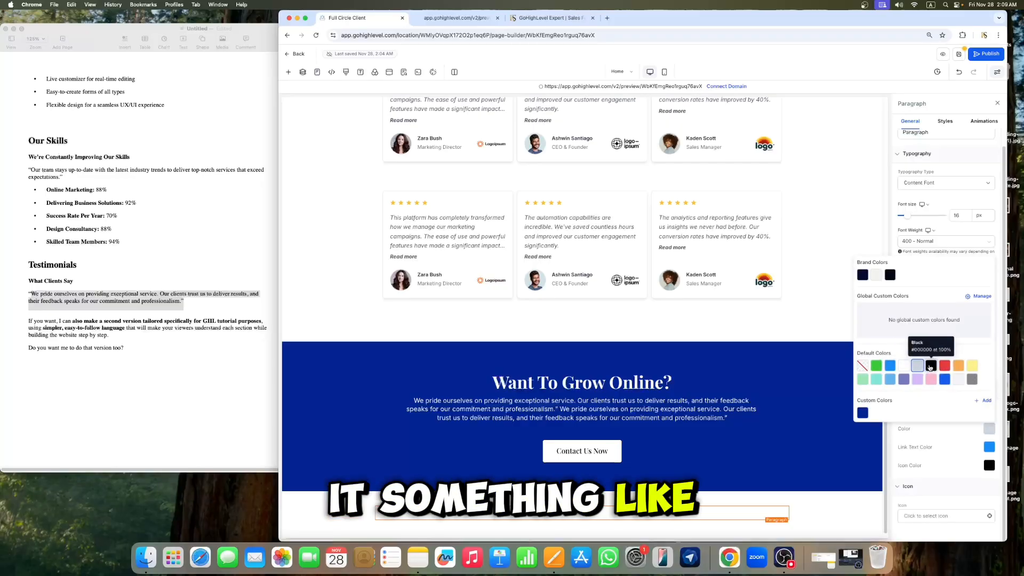
left_click(931, 366)
left_click(640, 514)
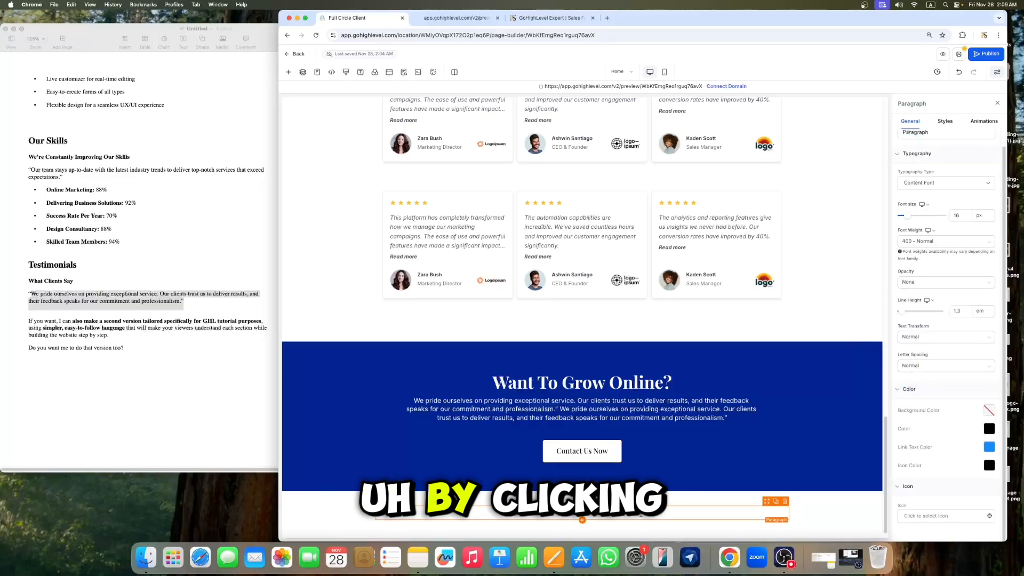
triple_click(640, 515)
left_click(543, 498)
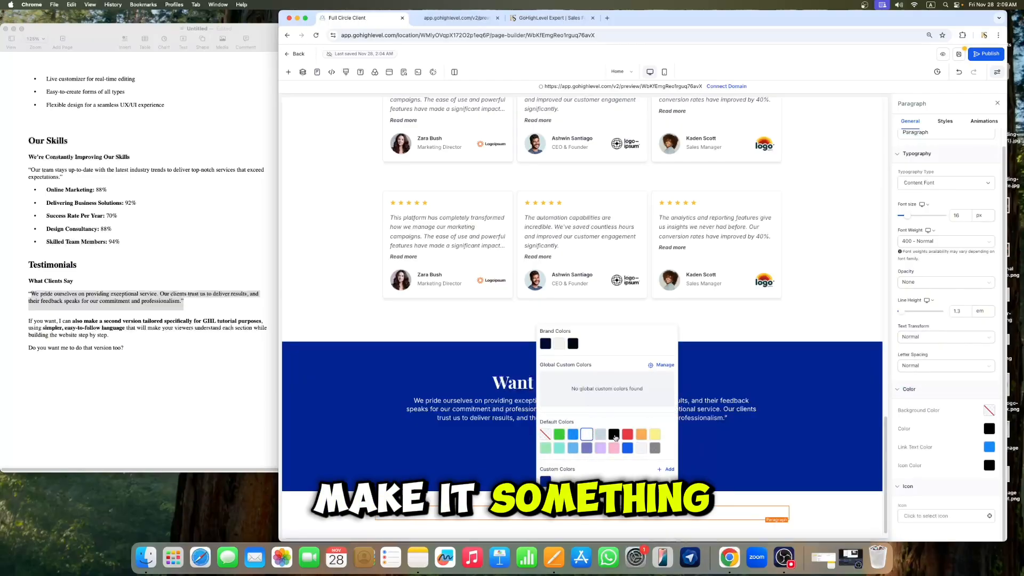
left_click(490, 437)
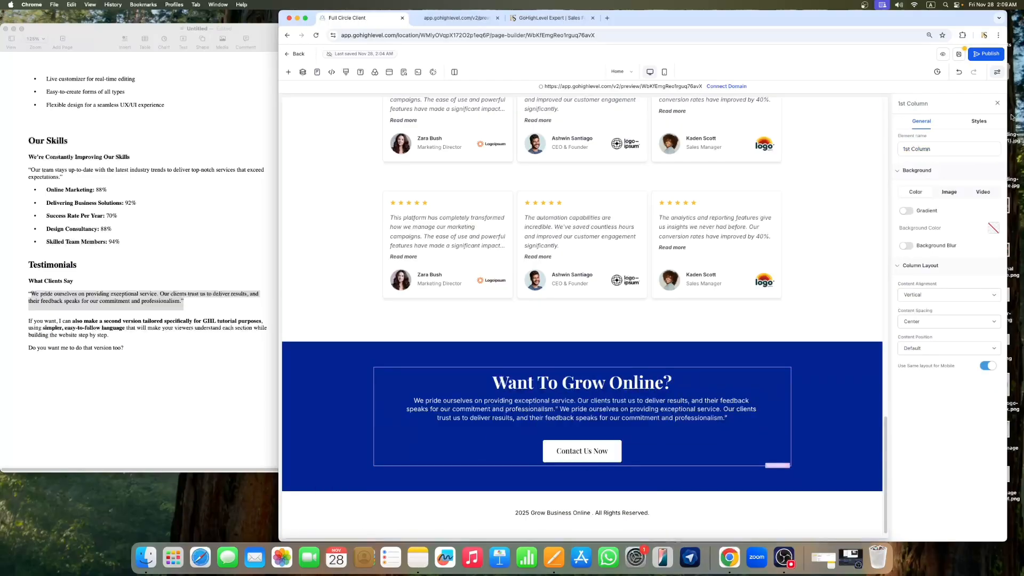
Step: Change the services section's DISCOVER MORE button text to "Contact Us Now"
left_click(998, 104)
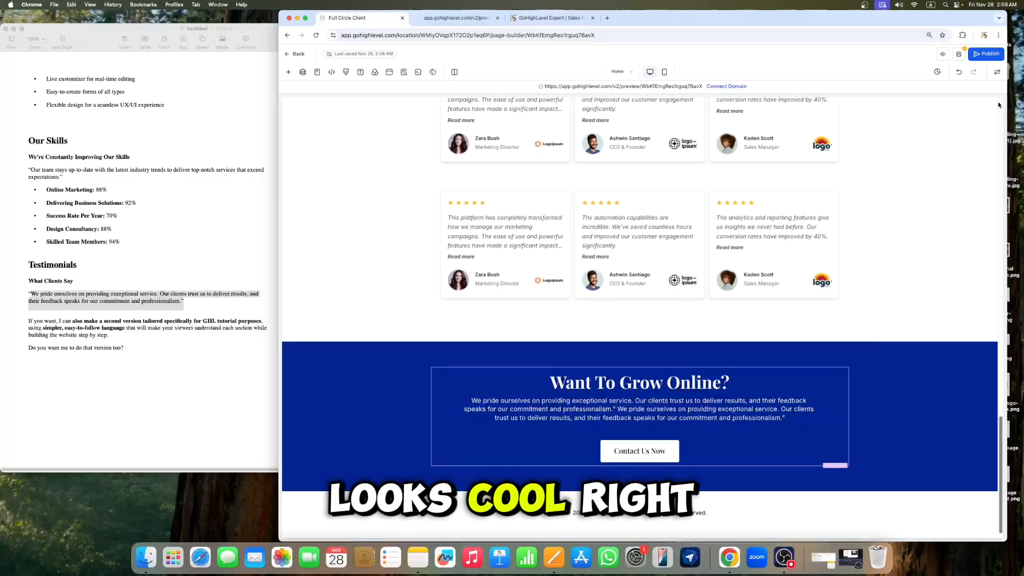
left_click(959, 55)
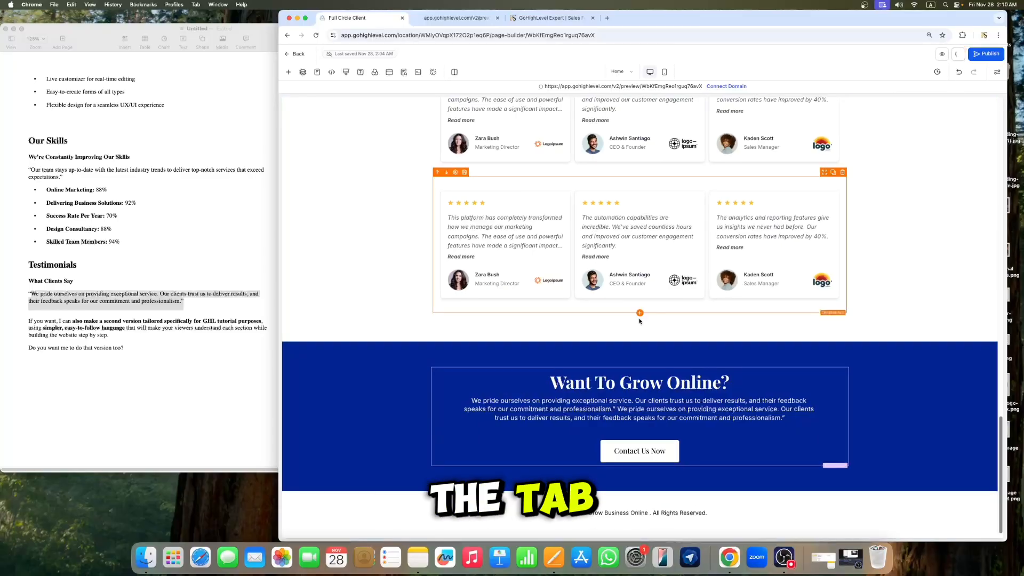
scroll(854, 330, "up", 5)
scroll(850, 334, "up", 7)
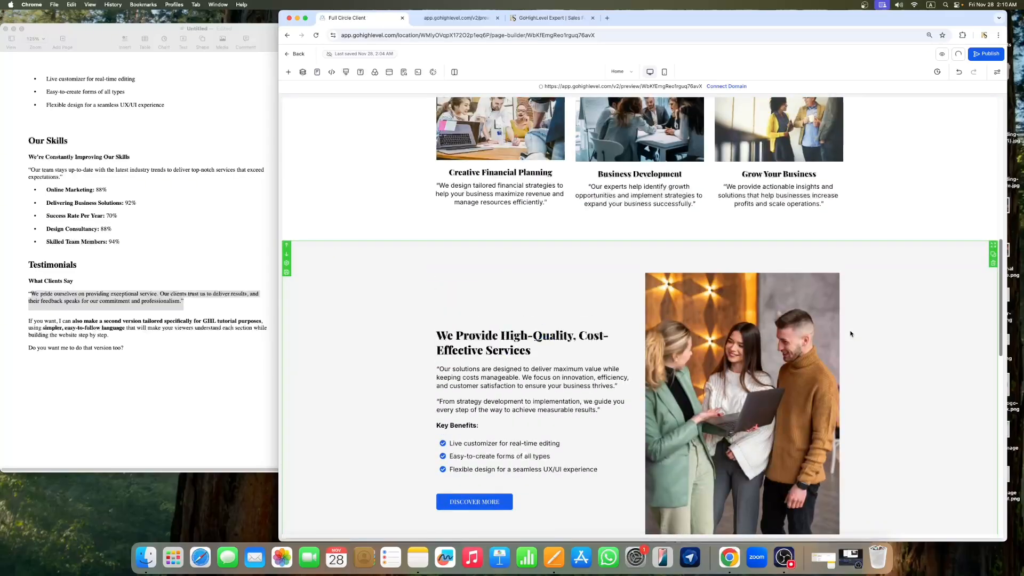
scroll(494, 401, "down", 3)
left_click(491, 366)
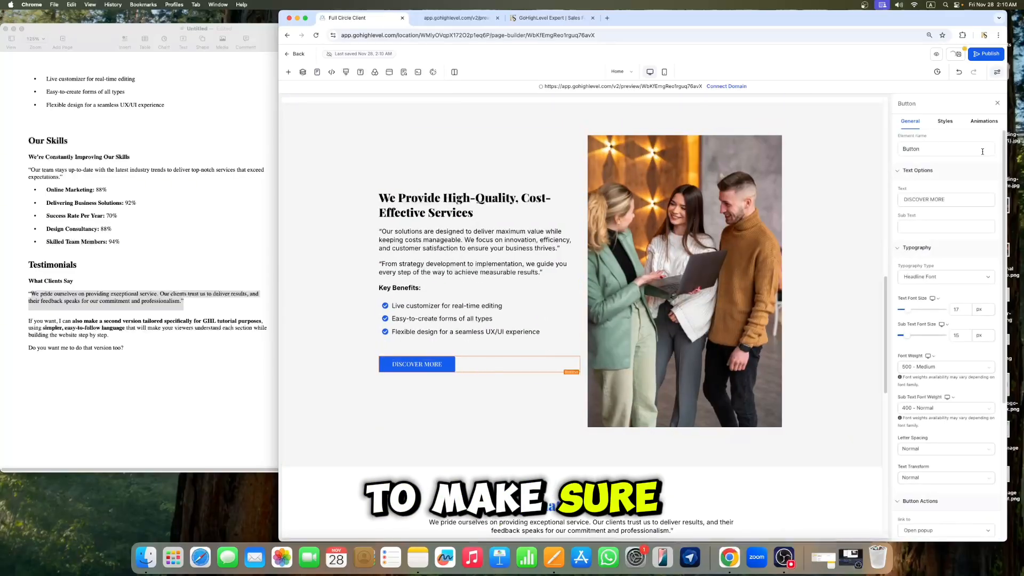
left_click(957, 199)
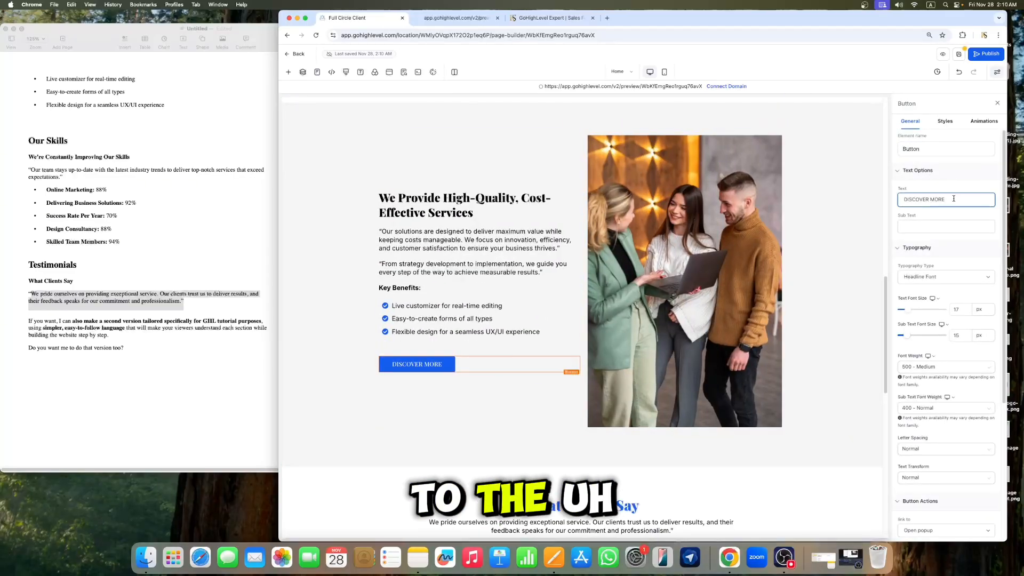
key("super+a")
key("BackSpace")
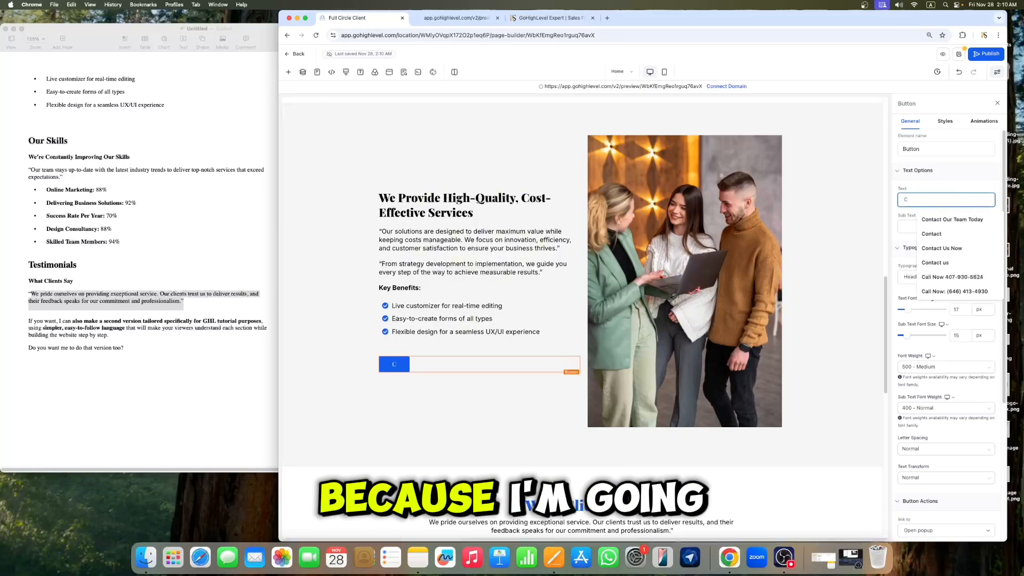
type("Contact")
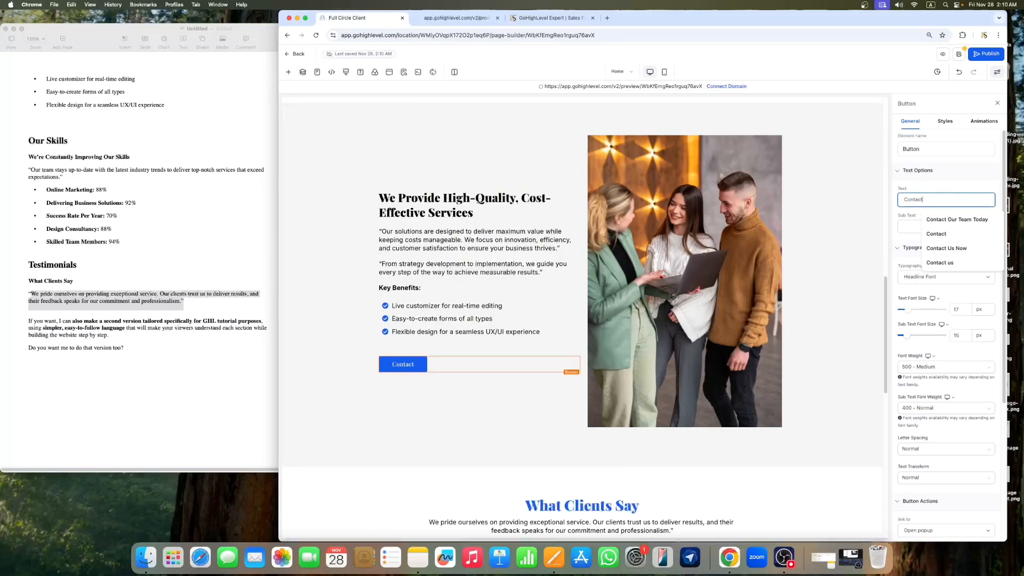
left_click(968, 251)
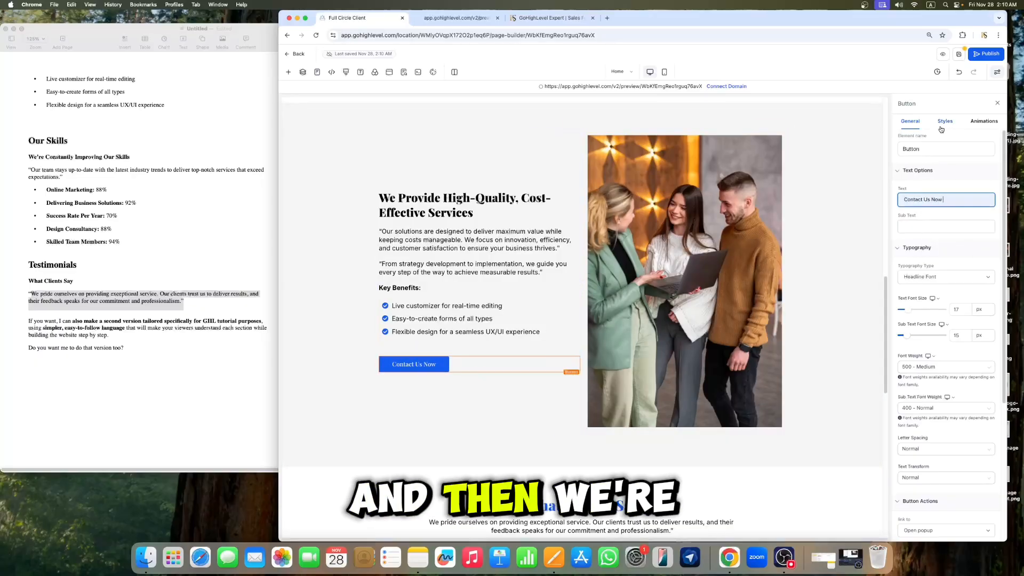
Step: Set that button's text font size to 18 px
double_click(963, 310)
type("18")
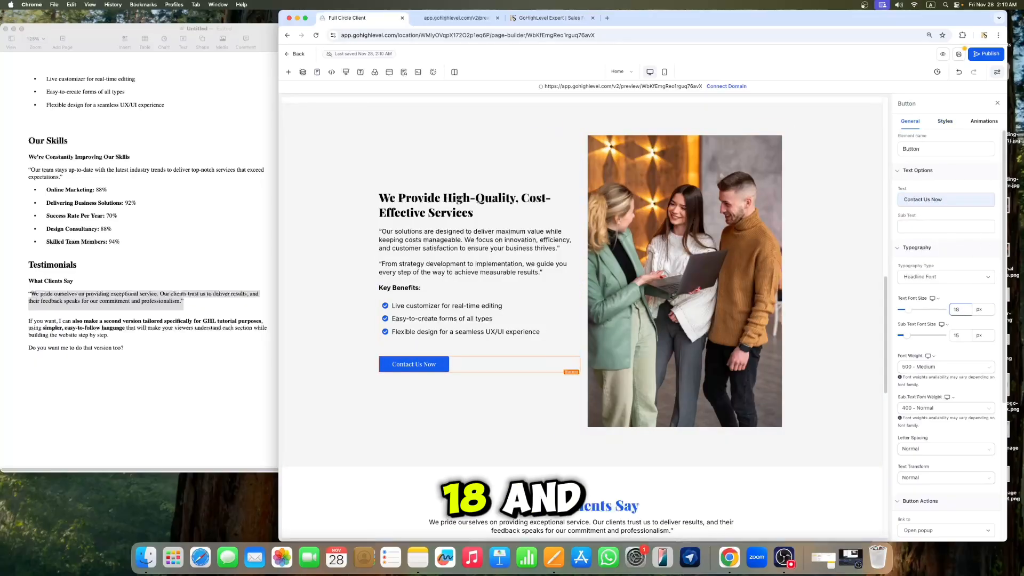
left_click(408, 250)
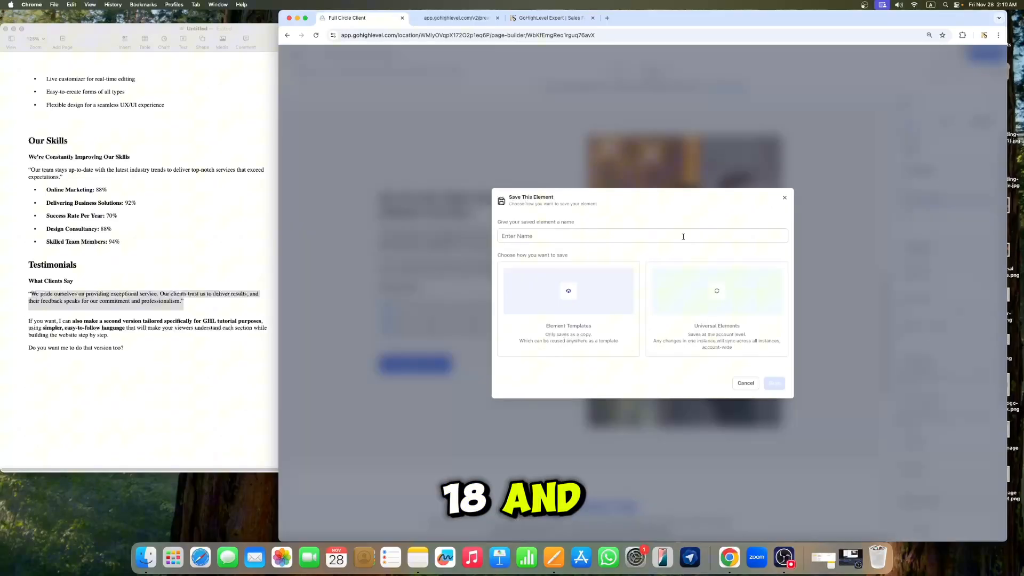
left_click(746, 384)
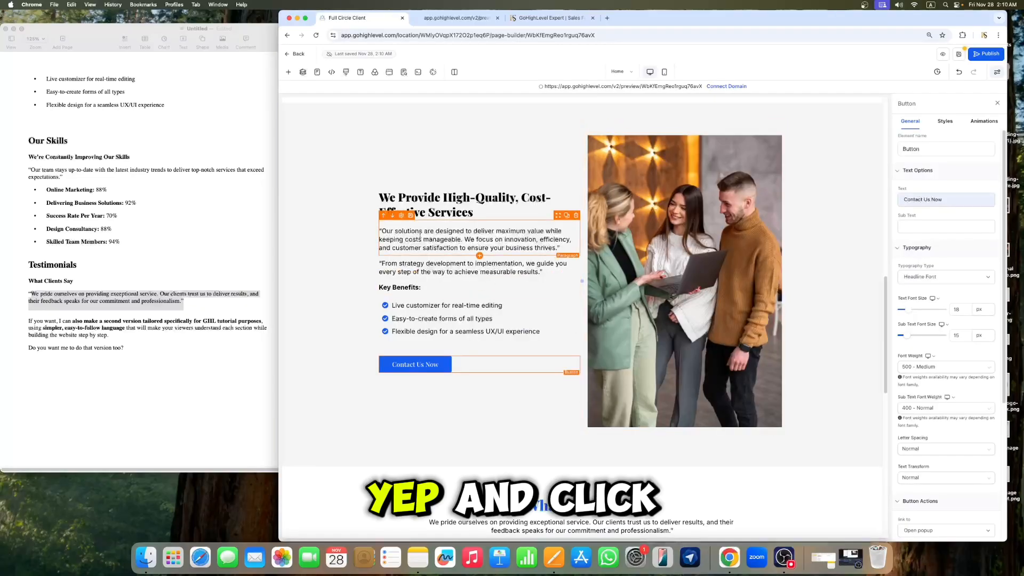
Step: Inspect the hero DISCOVER MORE button's settings and its click-action options
left_click(959, 54)
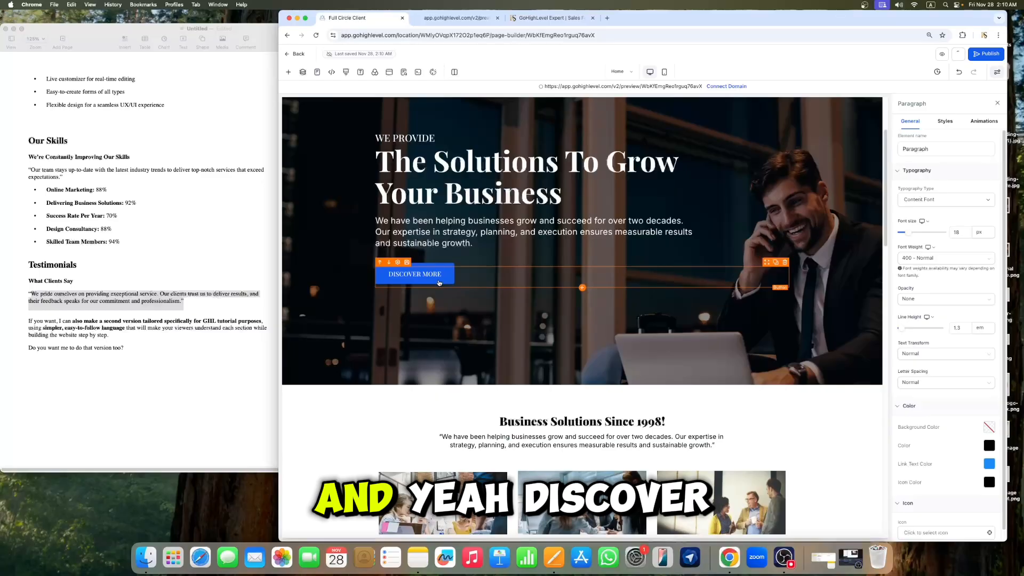
left_click(439, 282)
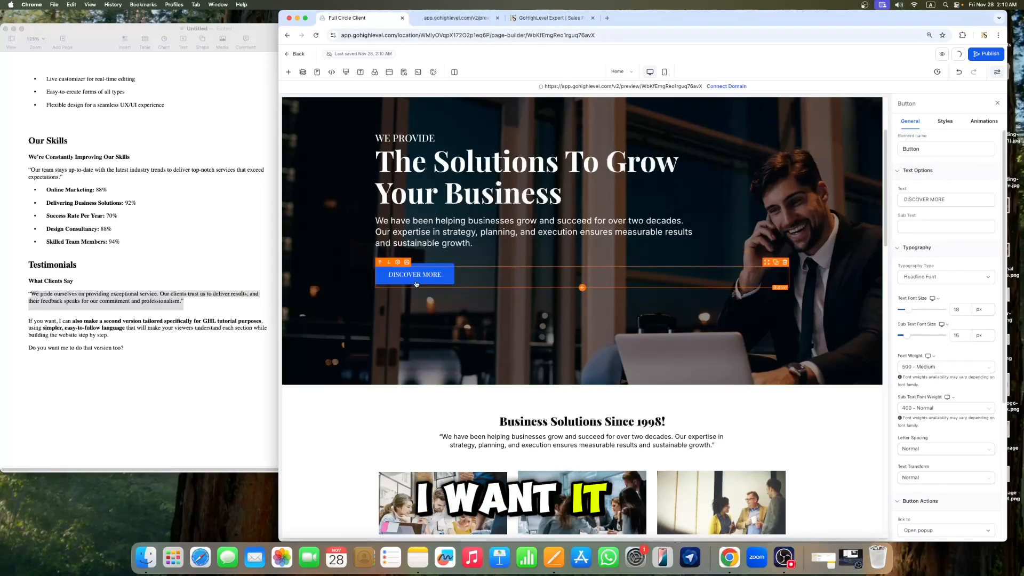
scroll(432, 286, "down", 7)
scroll(426, 266, "up", 7)
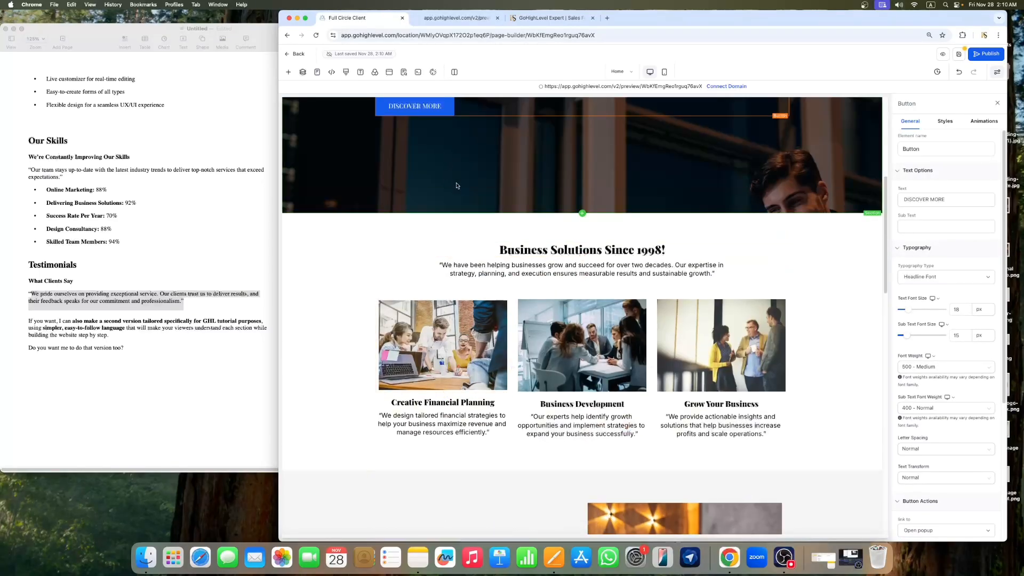
left_click(945, 122)
left_click(913, 125)
scroll(946, 251, "down", 5)
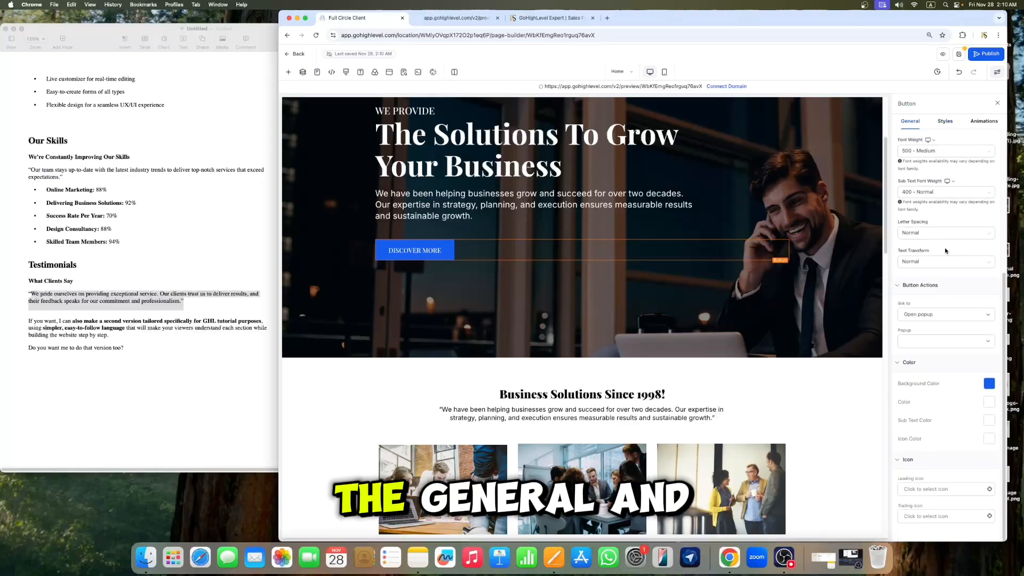
left_click(940, 316)
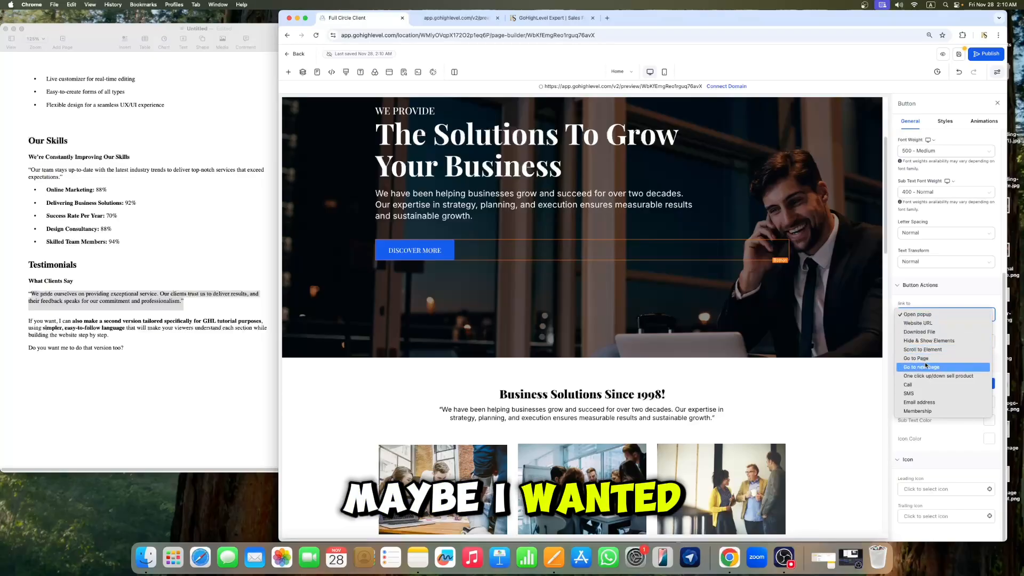
left_click(998, 105)
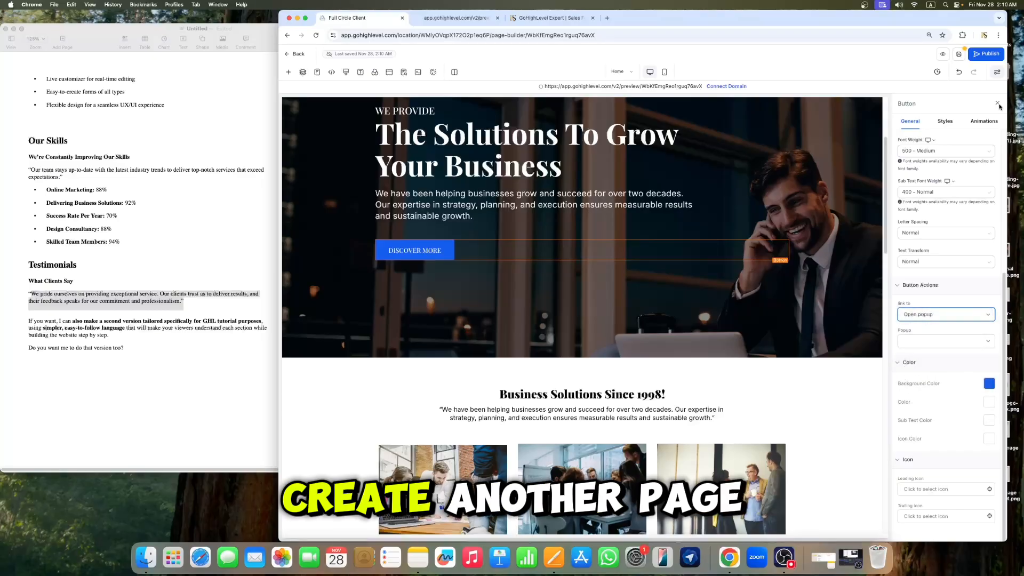
left_click(998, 103)
left_click(959, 54)
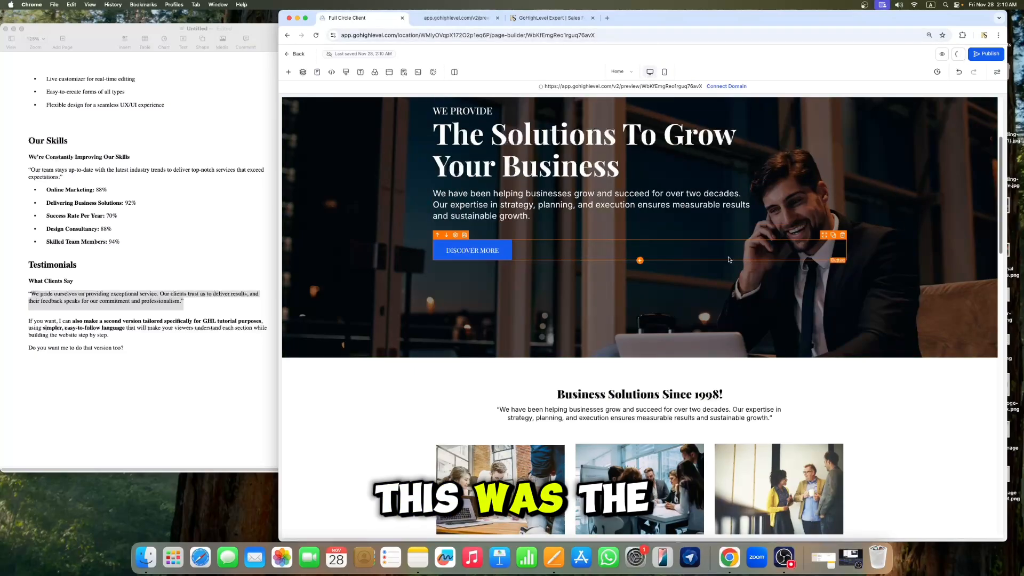
Step: Preview the Home page and scroll through all of its sections
scroll(717, 256, "down", 20)
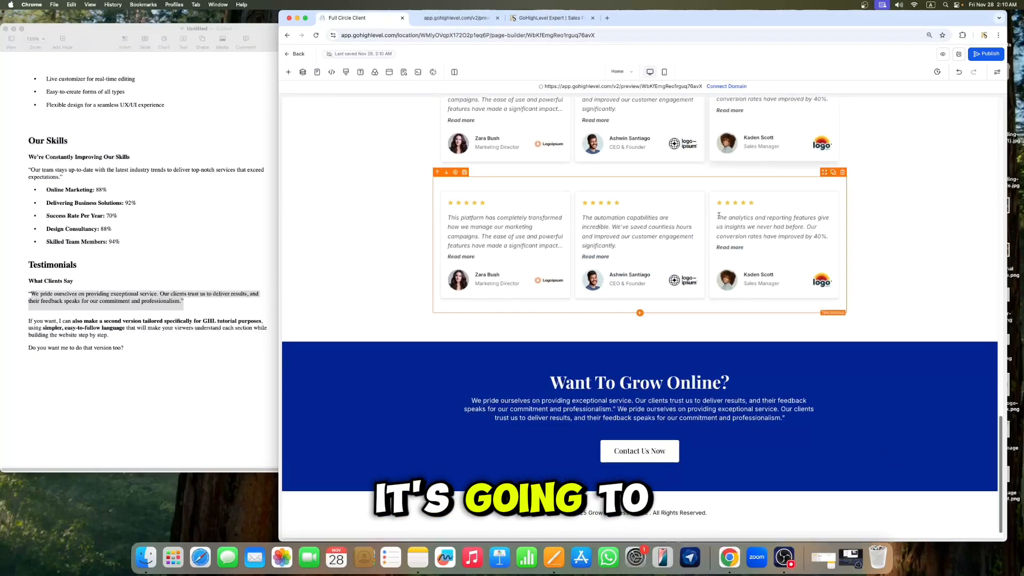
left_click(942, 55)
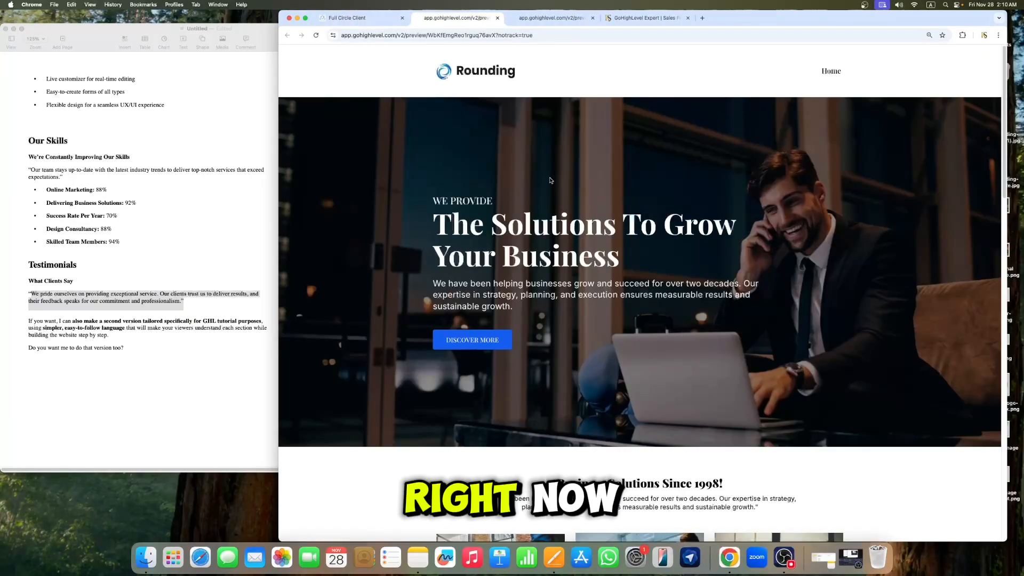
scroll(800, 177, "down", 5)
scroll(805, 176, "up", 5)
scroll(807, 175, "down", 1)
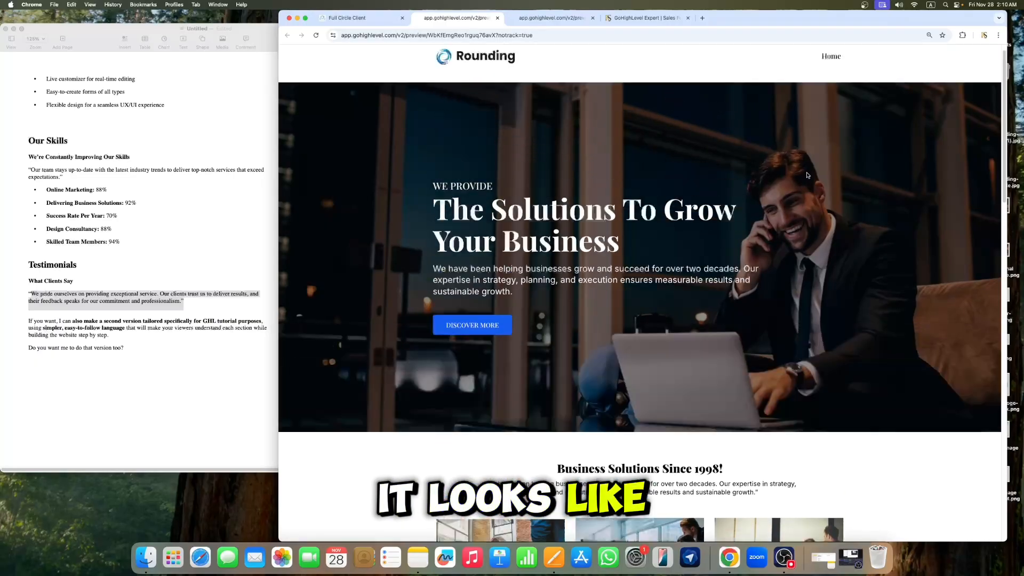
scroll(808, 175, "down", 5)
scroll(810, 173, "up", 5)
scroll(812, 174, "down", 7)
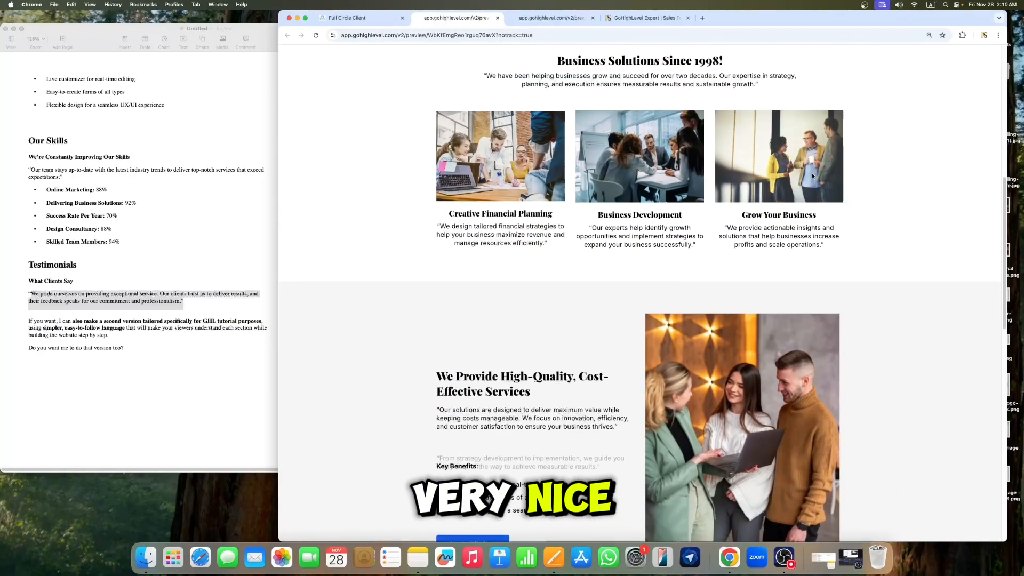
scroll(812, 175, "down", 6)
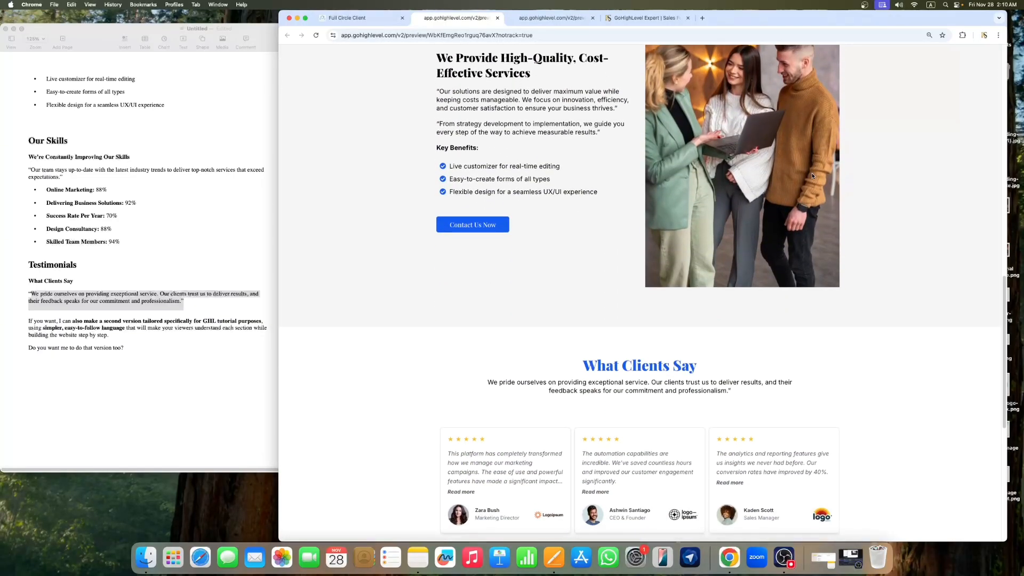
scroll(813, 176, "down", 6)
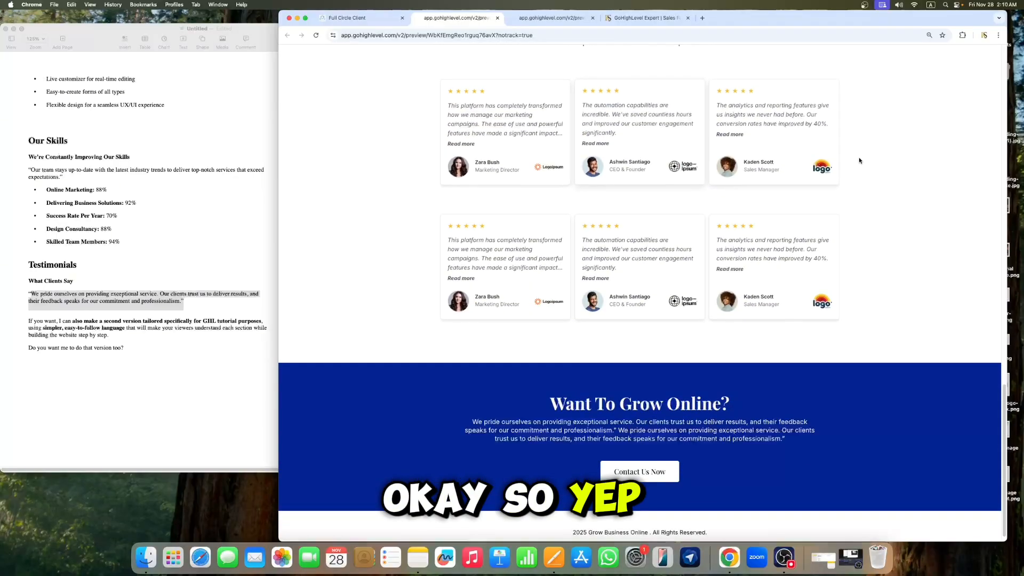
scroll(842, 247, "up", 10)
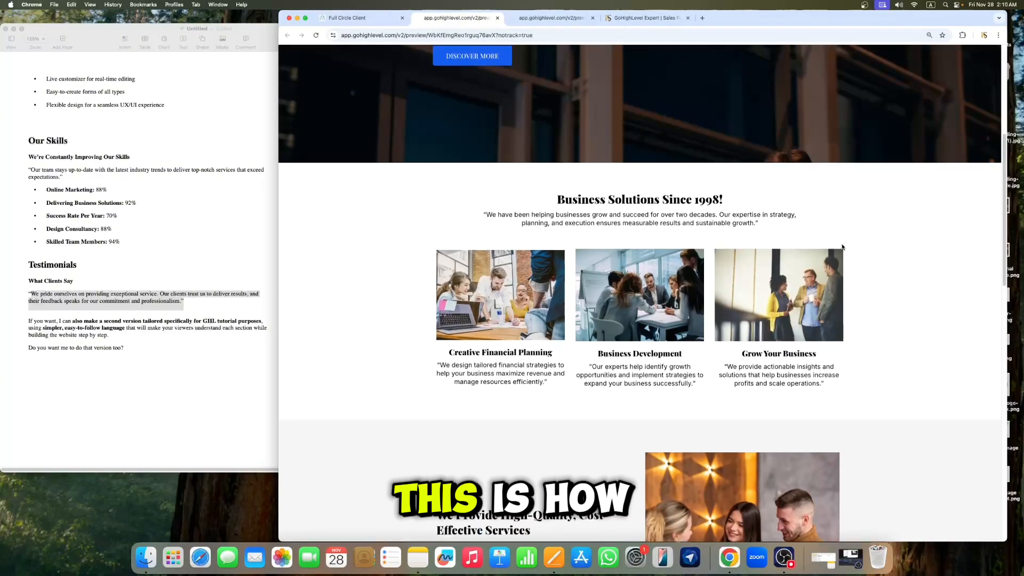
scroll(842, 247, "up", 5)
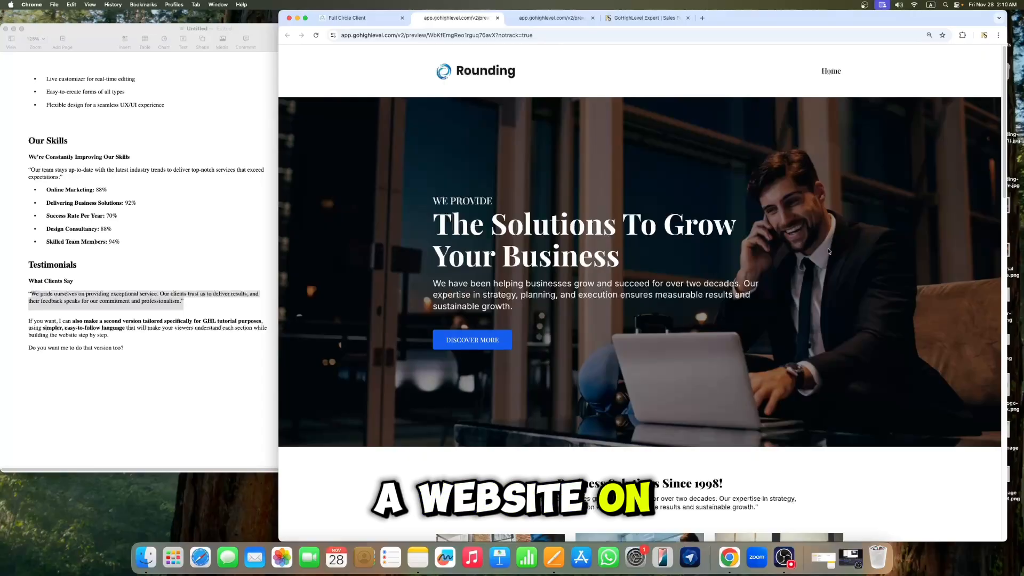
scroll(848, 208, "down", 7)
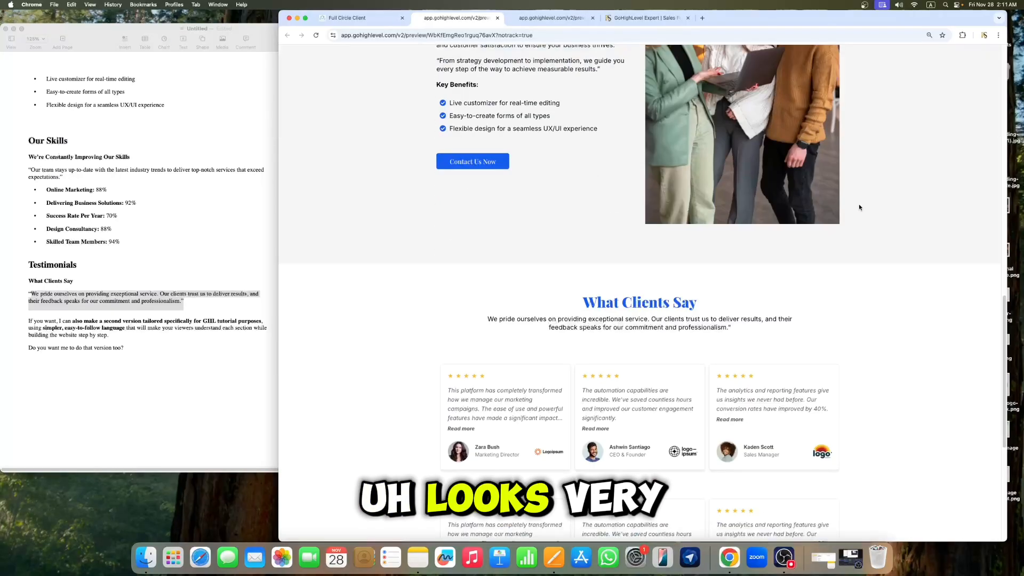
scroll(854, 207, "down", 3)
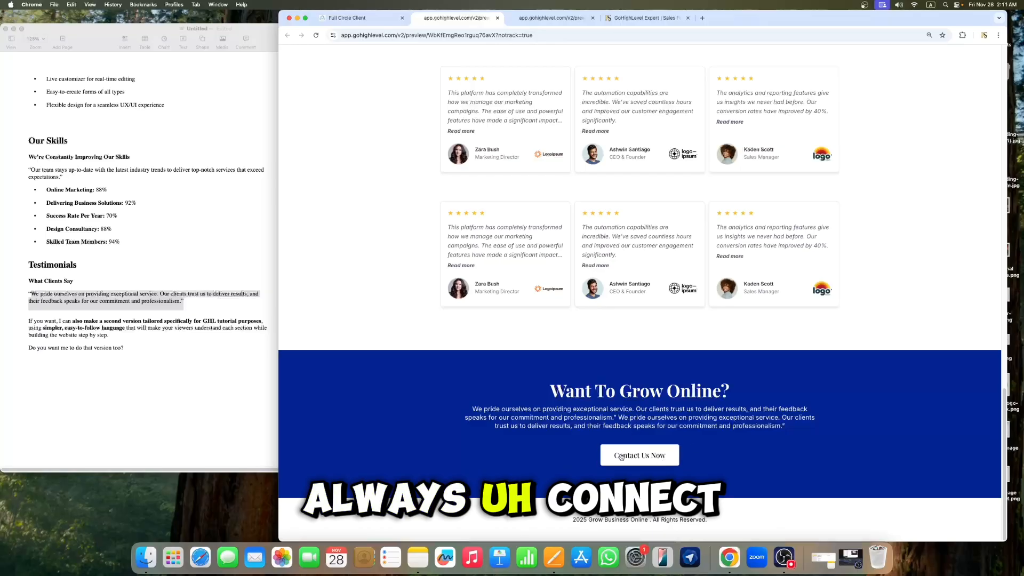
Step: Return to the page builder and switch the editor to mobile view
scroll(658, 409, "up", 15)
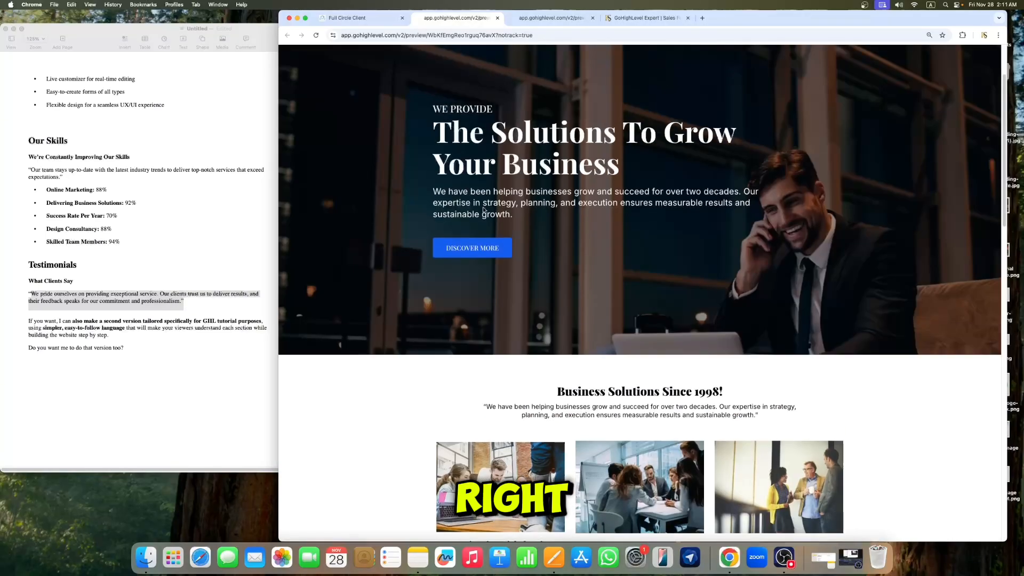
left_click(352, 21)
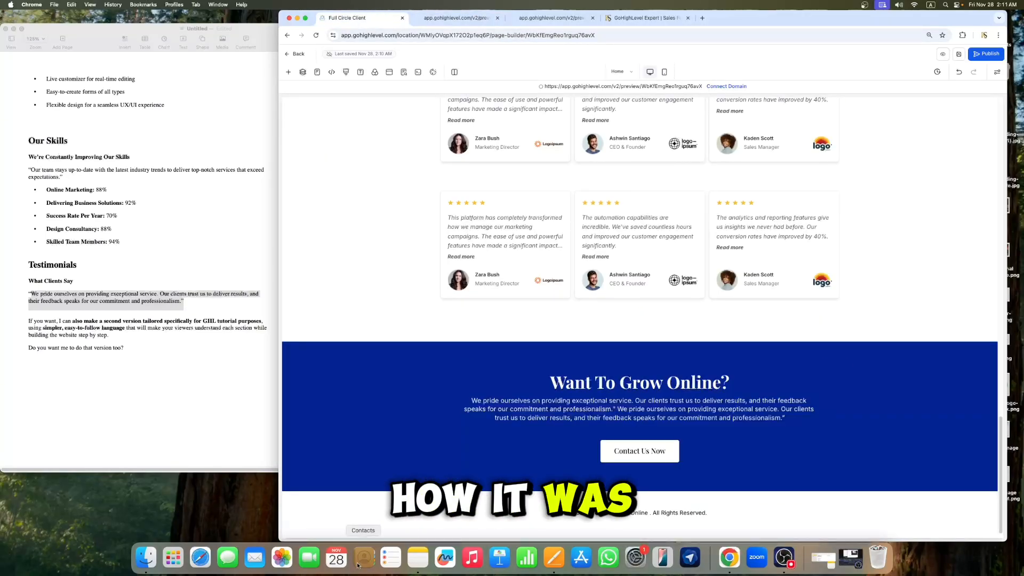
scroll(477, 441, "up", 15)
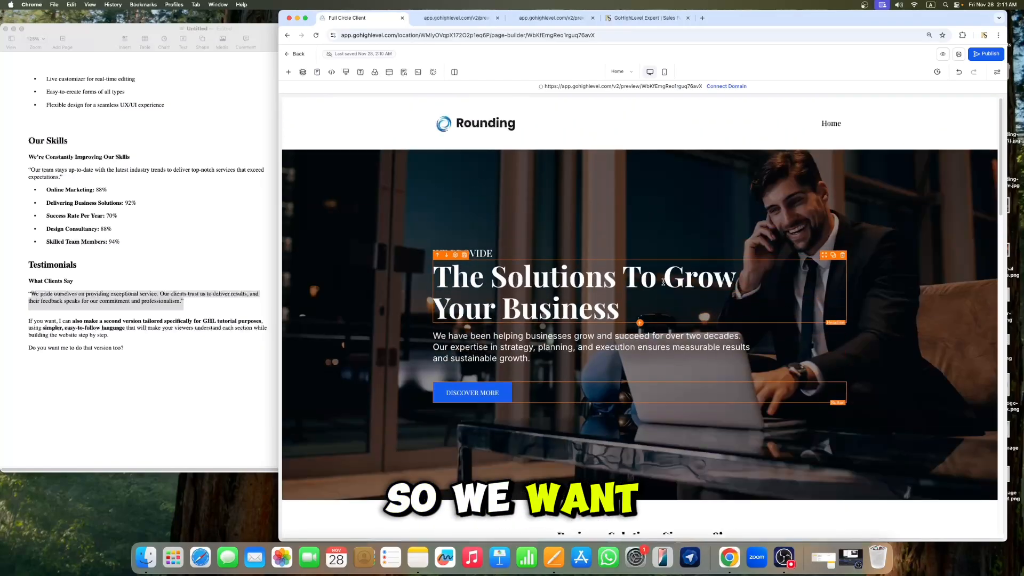
left_click(665, 73)
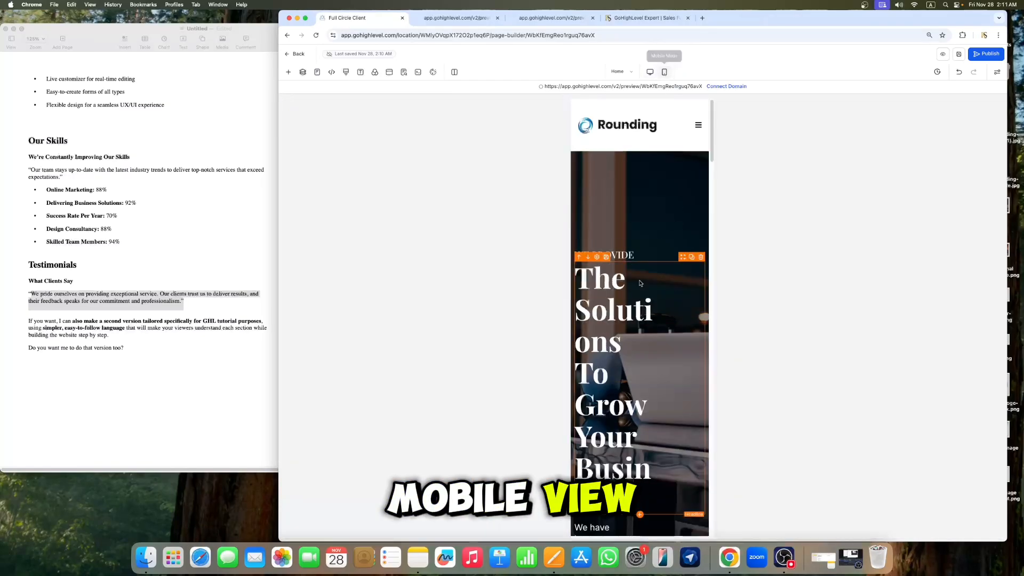
scroll(677, 230, "down", 5)
scroll(677, 231, "up", 5)
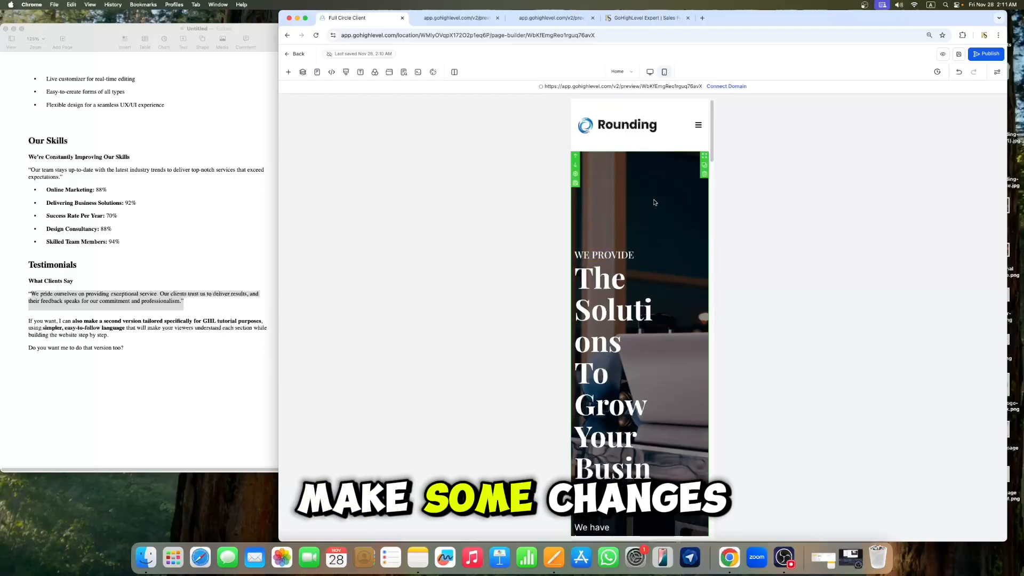
scroll(649, 206, "down", 10)
scroll(649, 206, "up", 10)
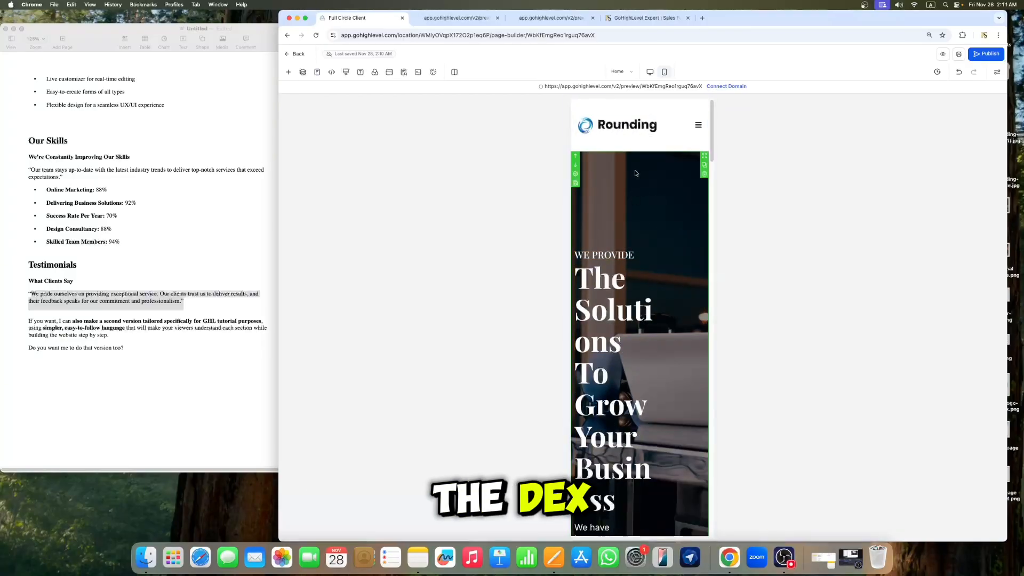
Step: Set the hero section's mobile top and bottom padding to 100 px
left_click(603, 357)
scroll(603, 357, "down", 3)
scroll(569, 184, "up", 3)
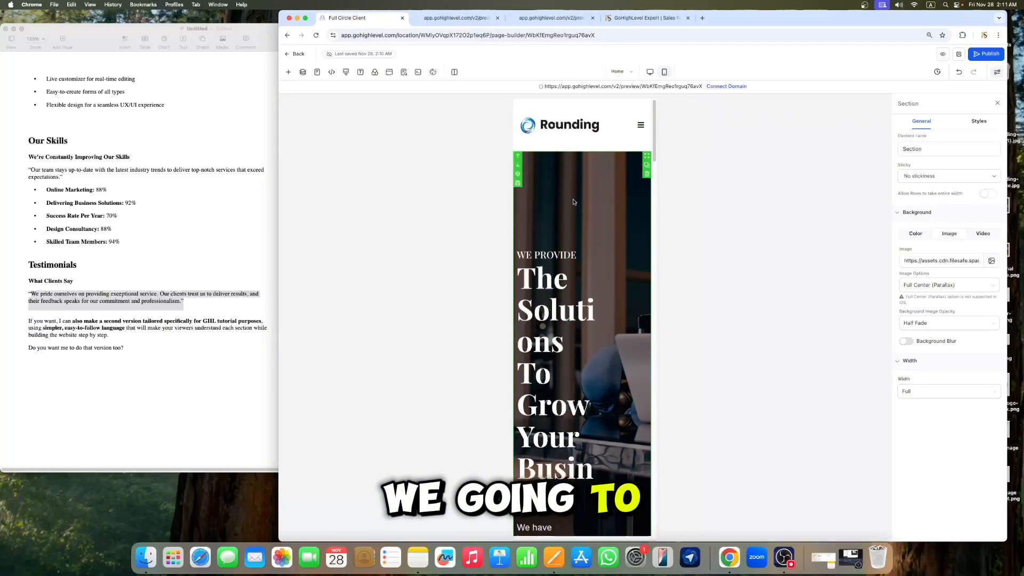
left_click(977, 122)
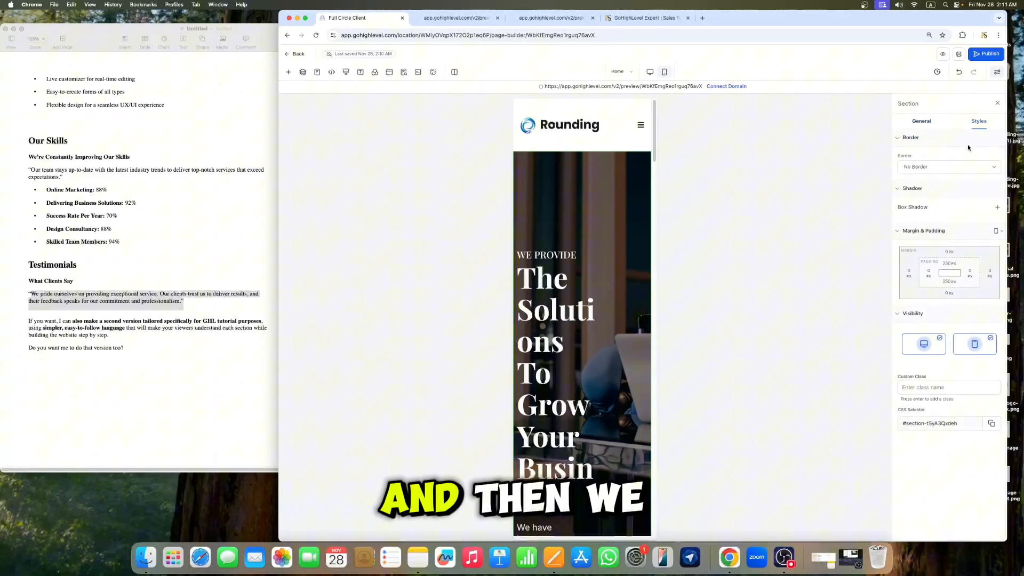
left_click(953, 270)
left_click(990, 296)
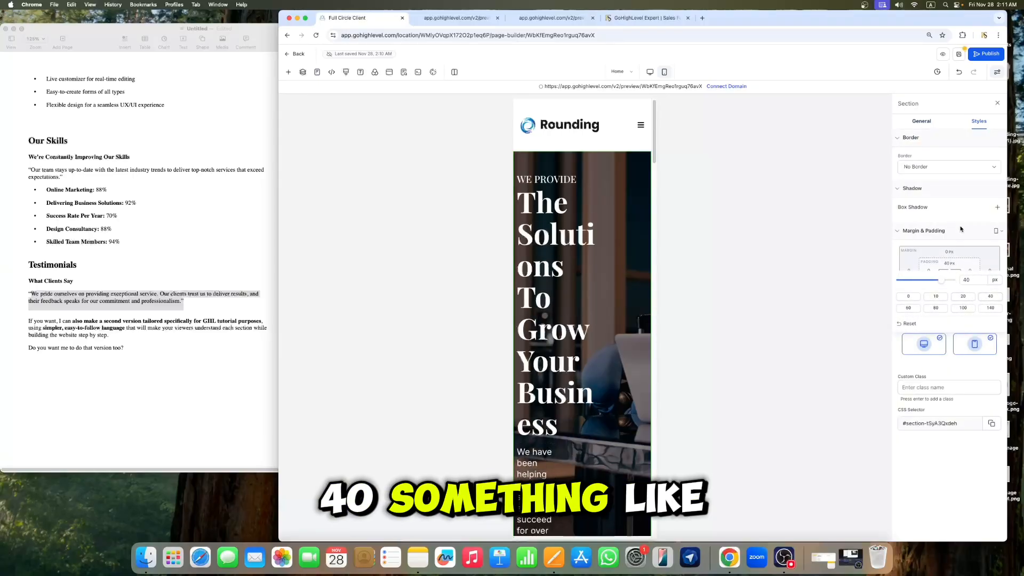
left_click(949, 282)
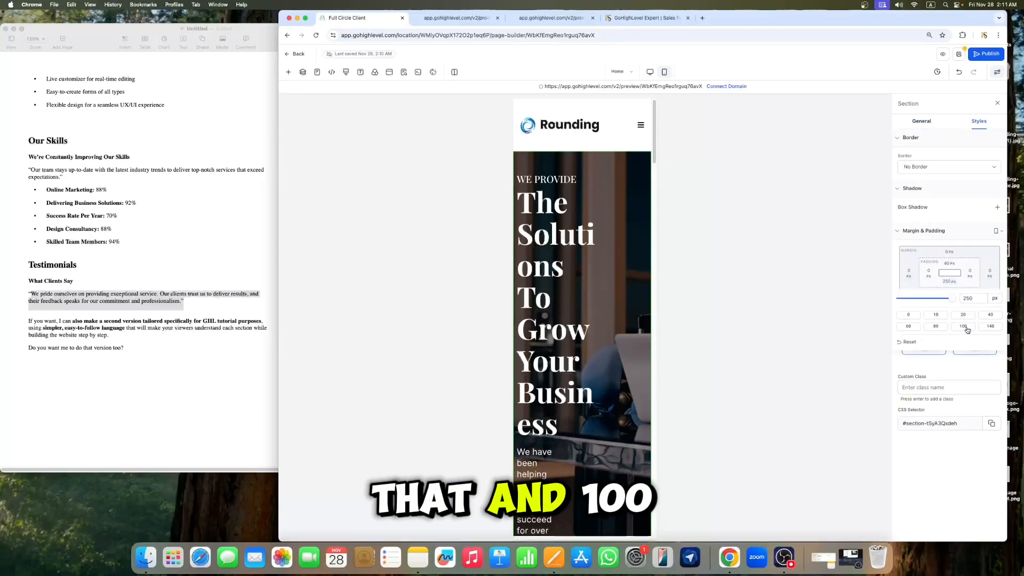
left_click(949, 263)
left_click(962, 307)
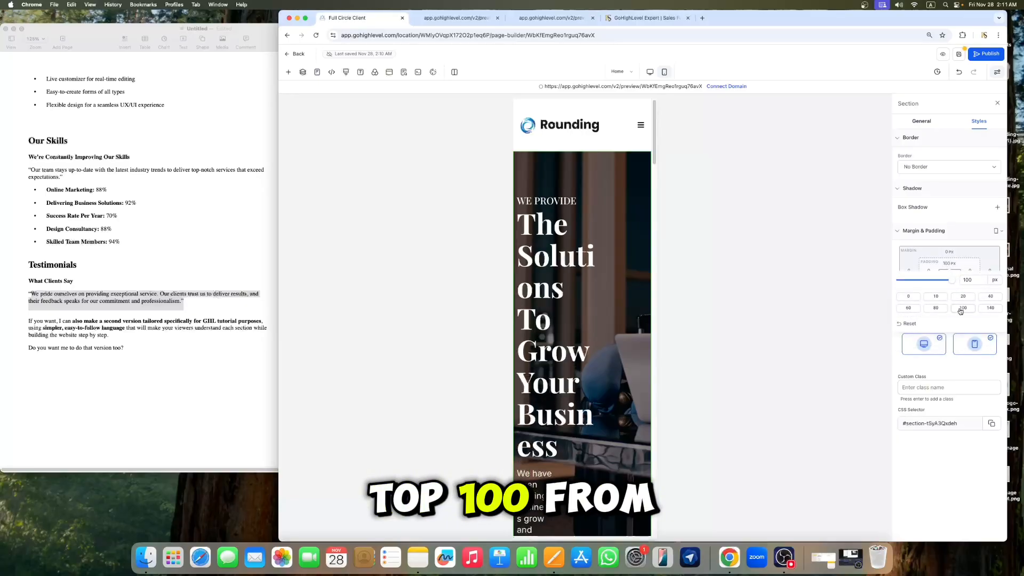
Step: Reduce the hero headline's mobile font size to about 49 px
left_click(565, 288)
left_click(953, 122)
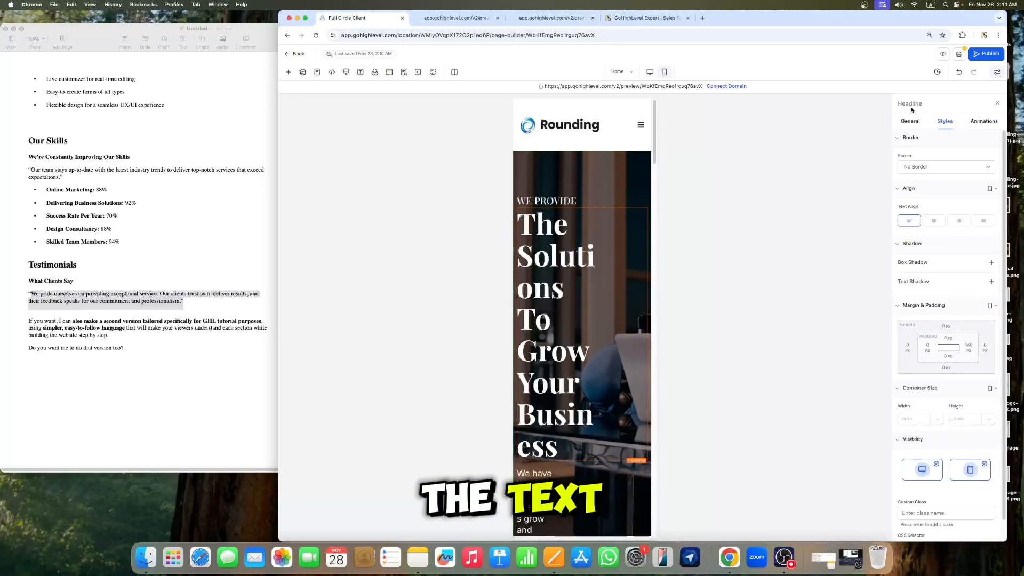
left_click(570, 293)
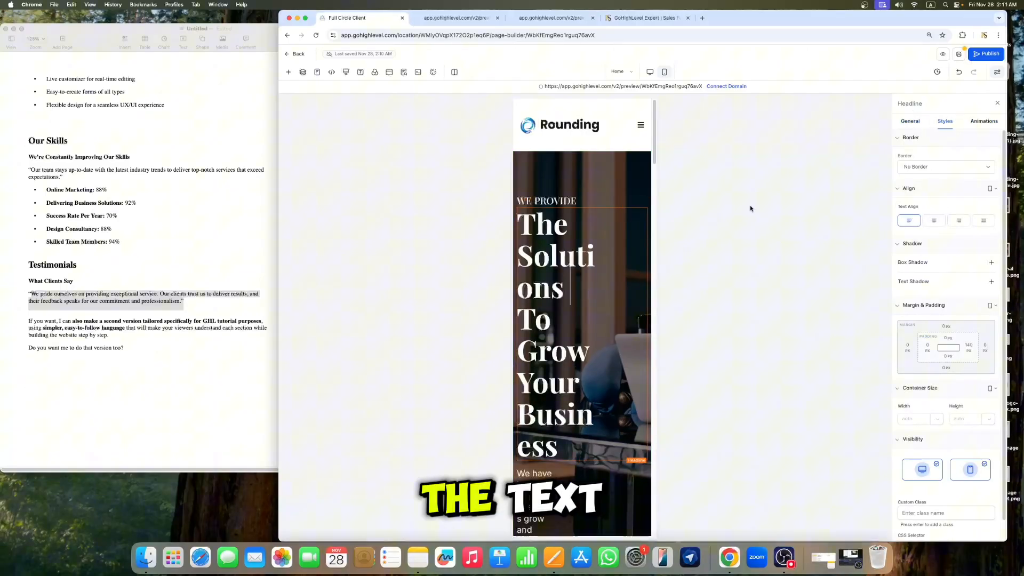
left_click(905, 122)
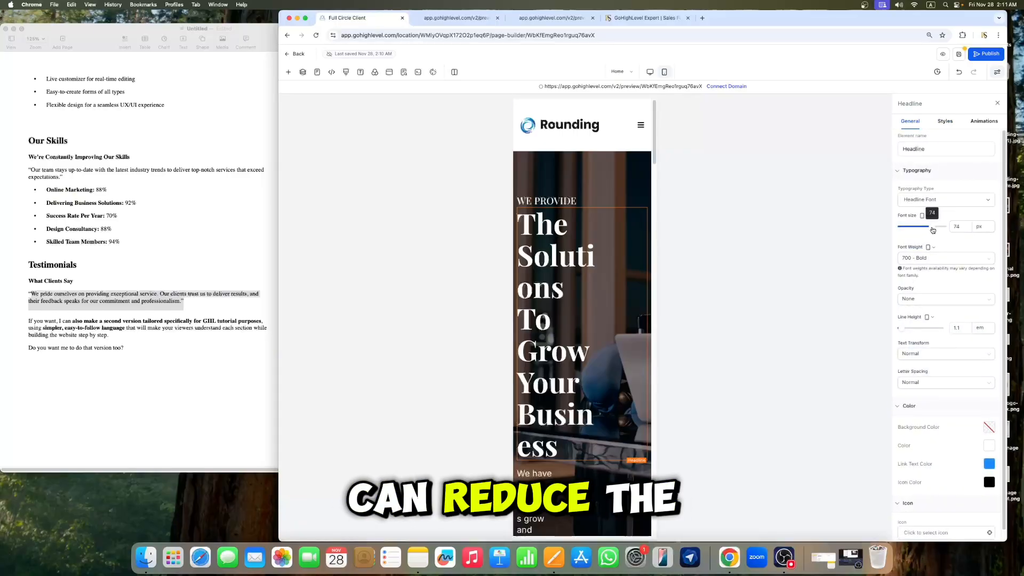
left_click_drag(934, 226, 914, 228)
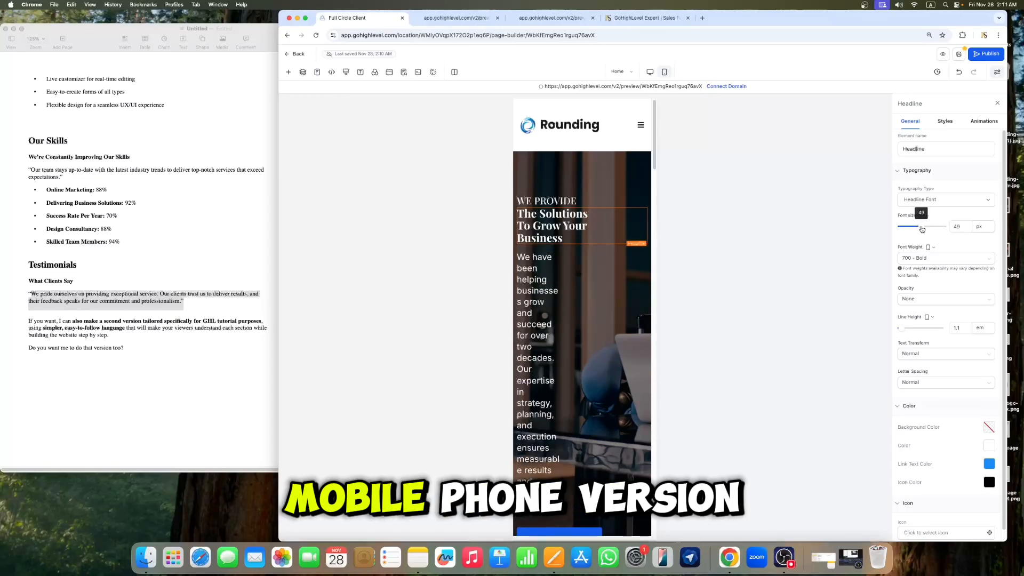
Step: Set the hero headline's right padding to 0 px
left_click(945, 121)
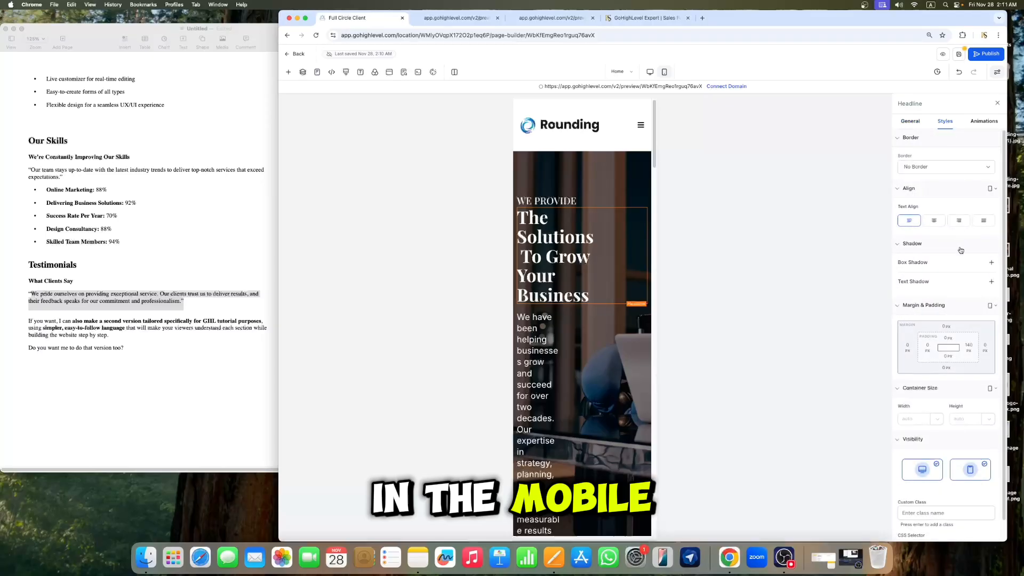
left_click(970, 350)
left_click(884, 384)
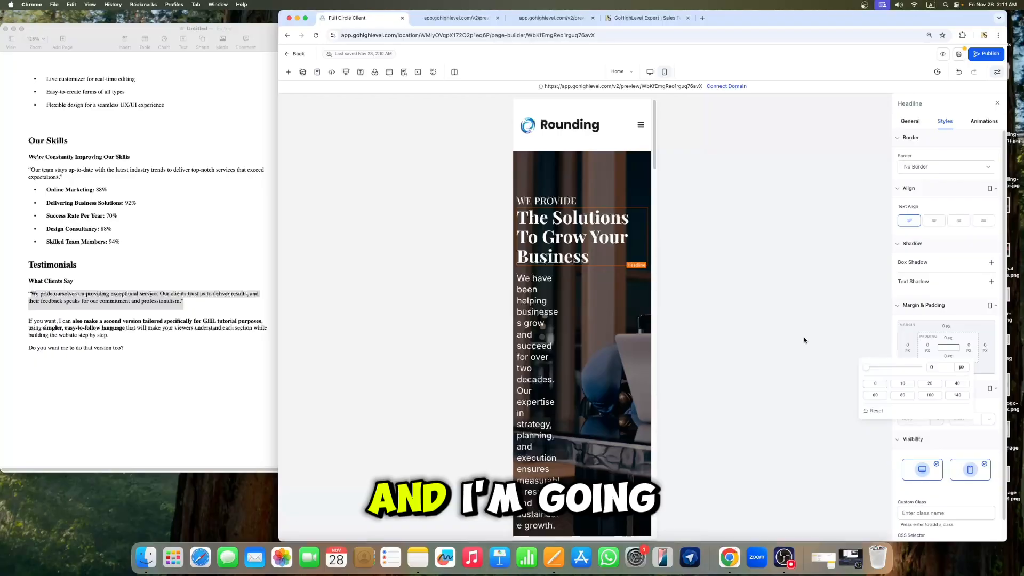
Step: Set the hero sub headline's right padding to 0 px
left_click(566, 342)
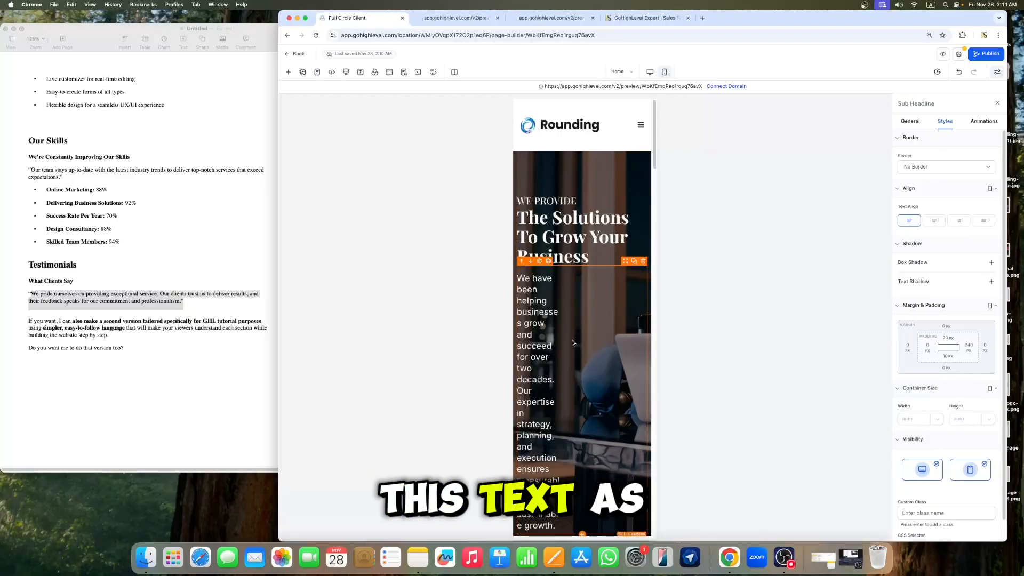
left_click(970, 352)
left_click(876, 384)
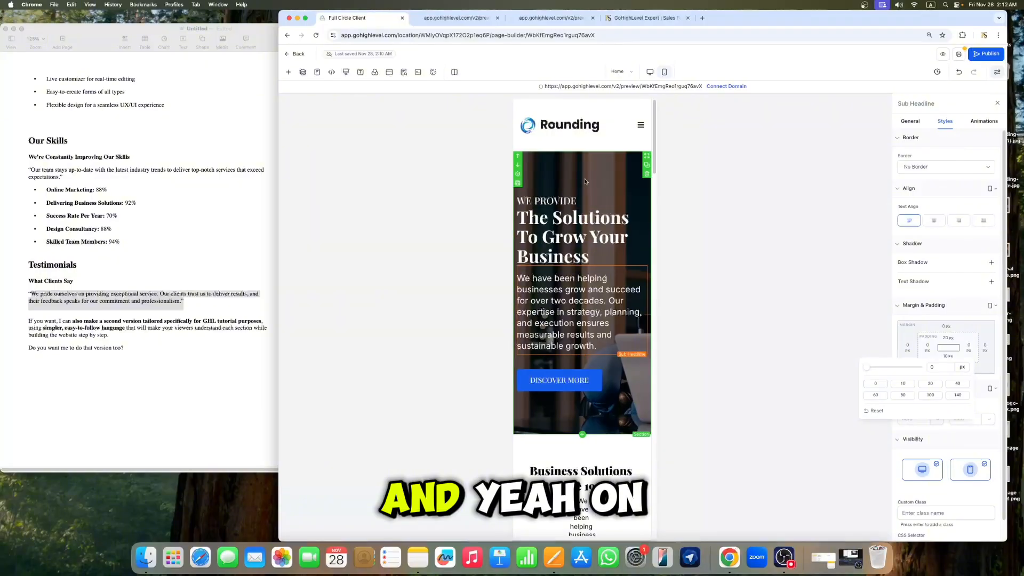
Step: Set the hero sub headline's mobile font size to 20 px
left_click(579, 219)
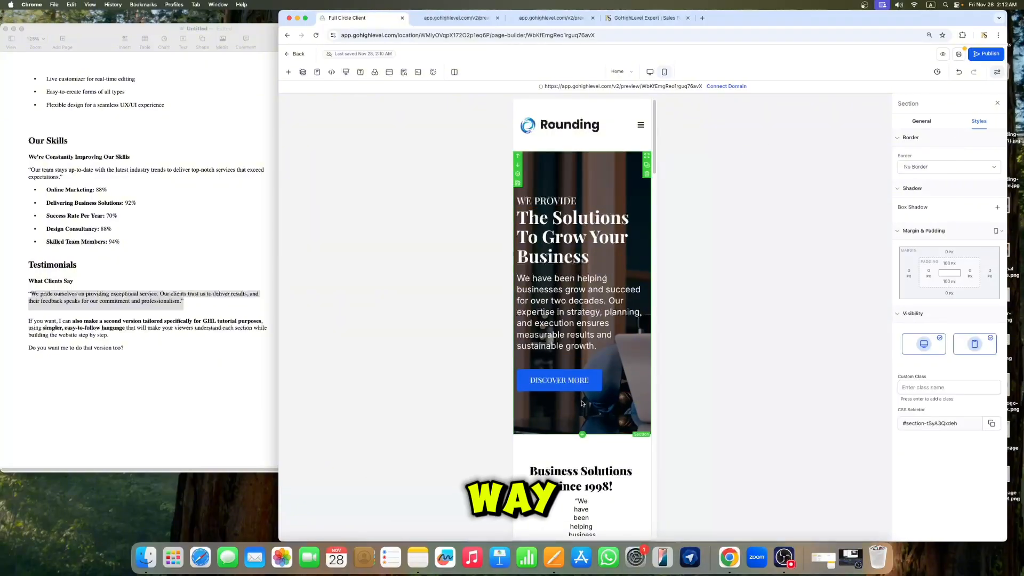
left_click(580, 327)
left_click(910, 121)
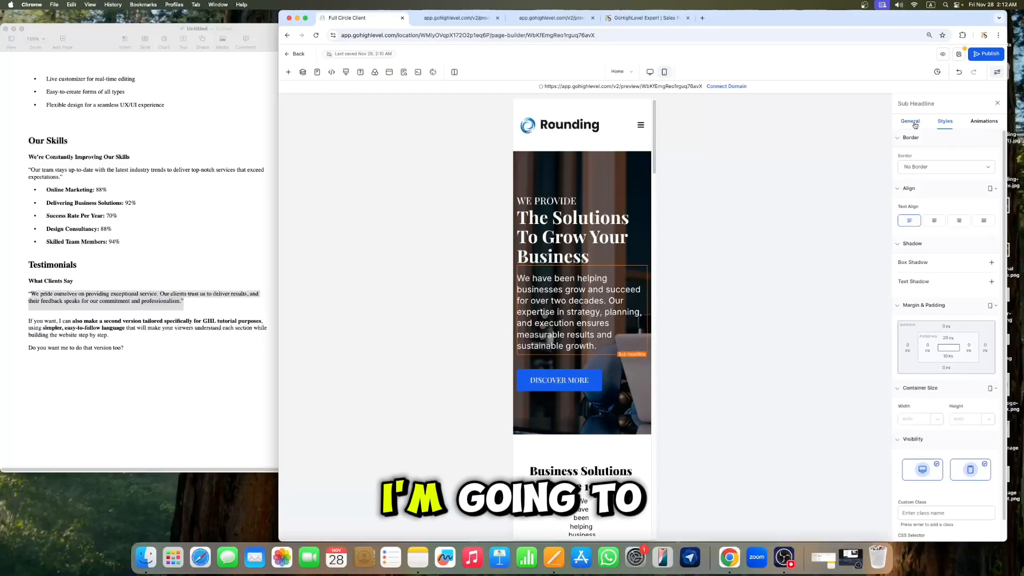
left_click(960, 225)
key("BackSpace")
key("BackSpace")
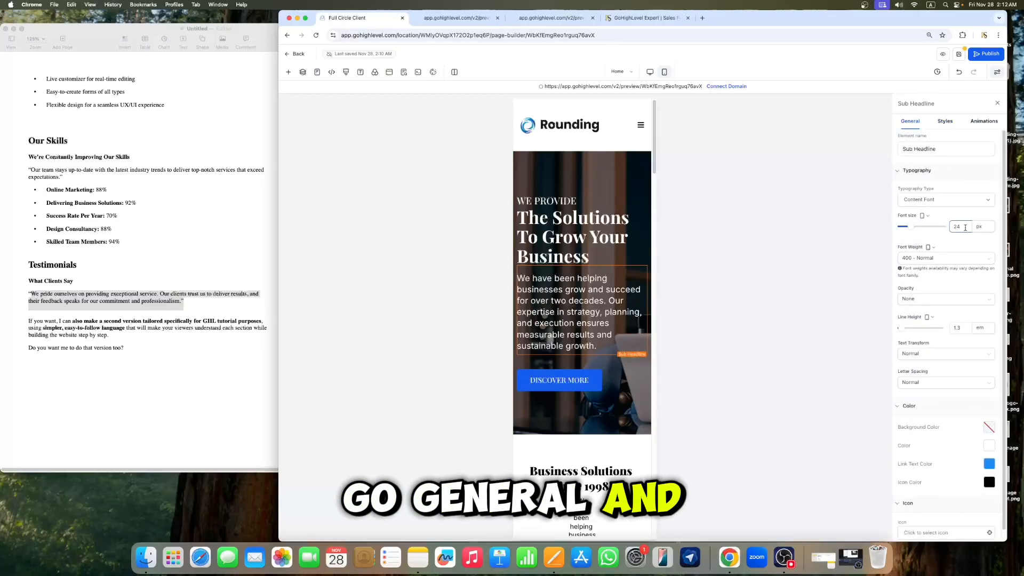
type("20")
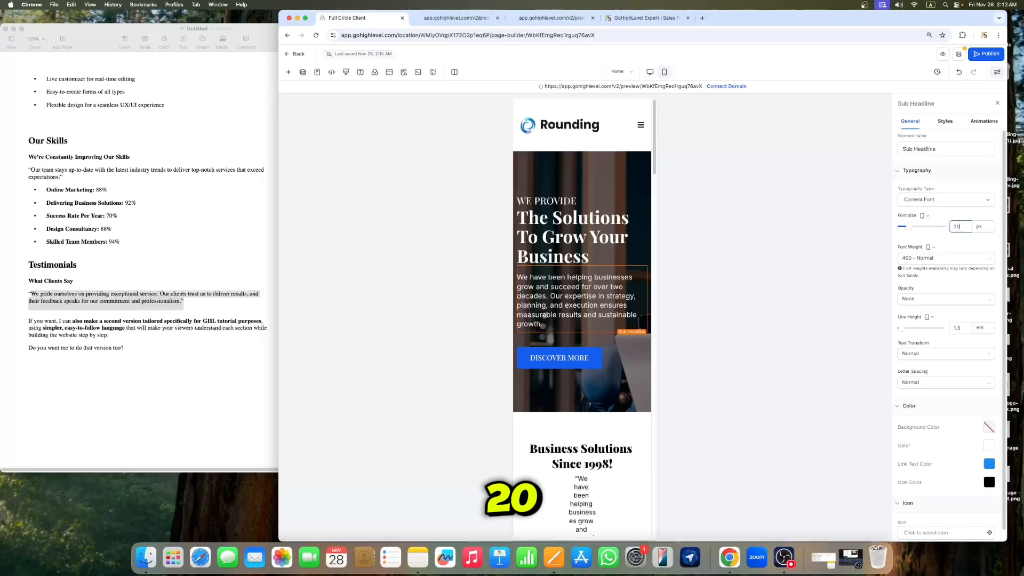
Step: Save the page
left_click(565, 170)
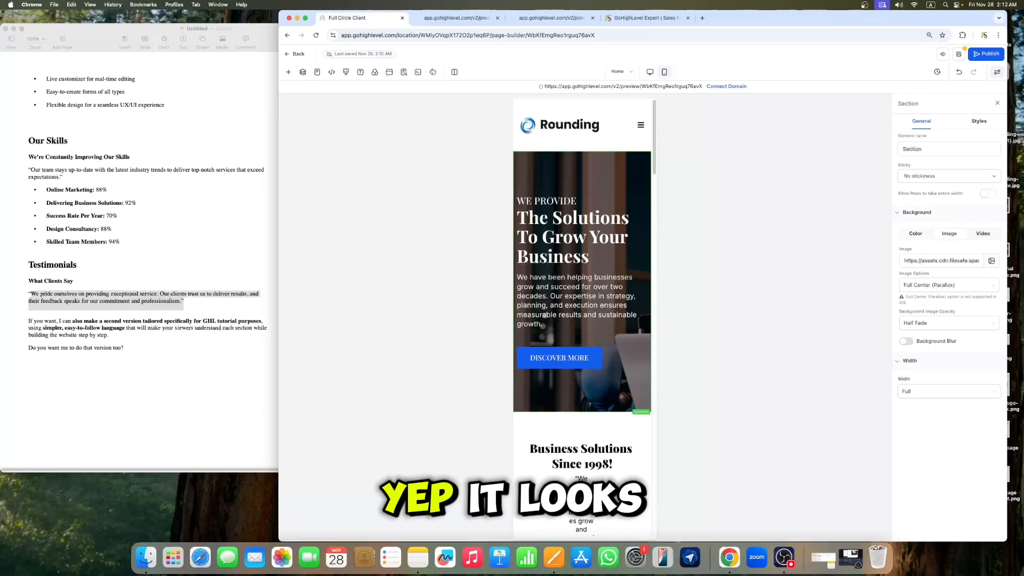
scroll(582, 267, "down", 3)
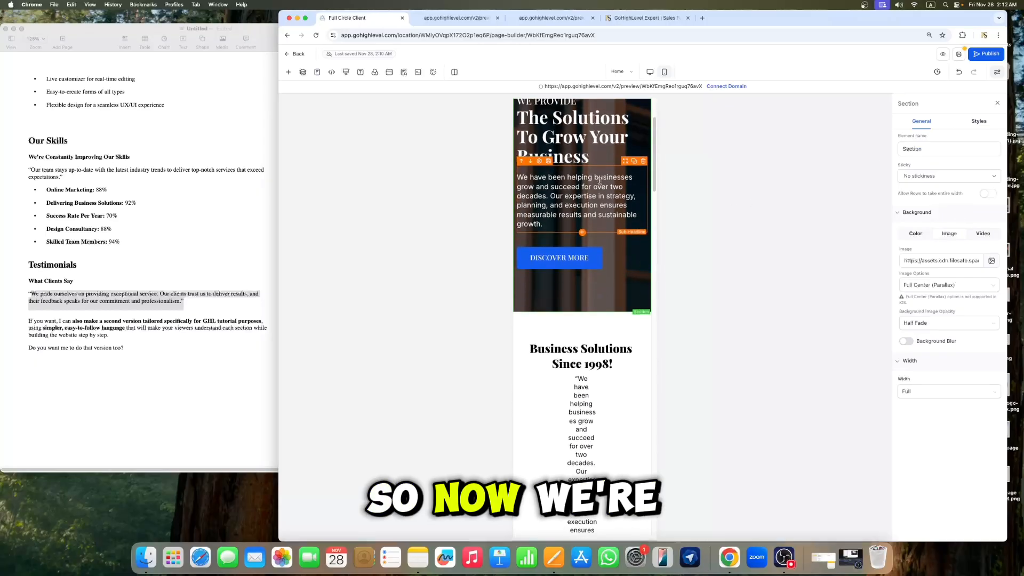
left_click(958, 53)
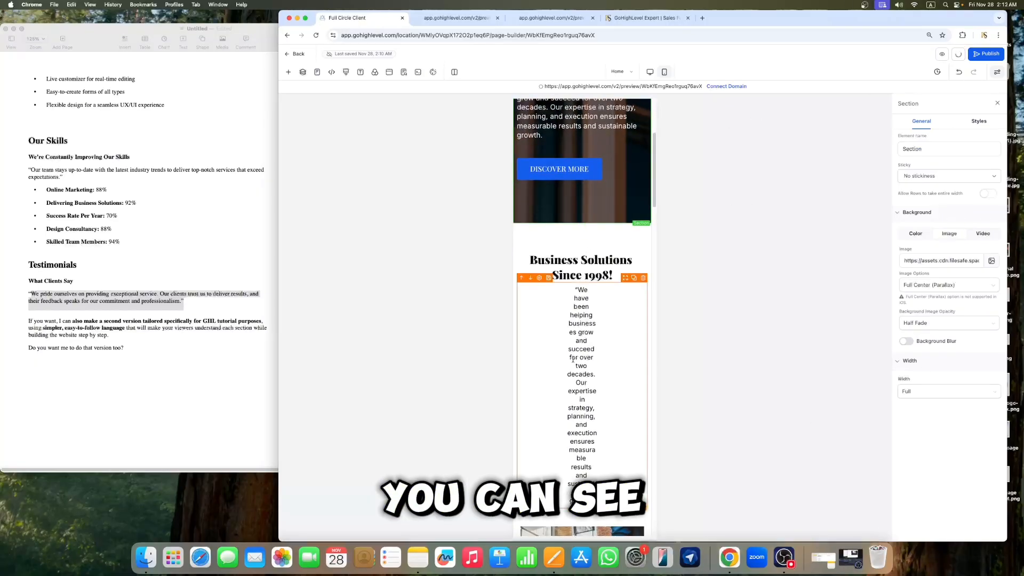
Step: Set the Business Solutions paragraph's left and right padding to 0 px on mobile
left_click(571, 330)
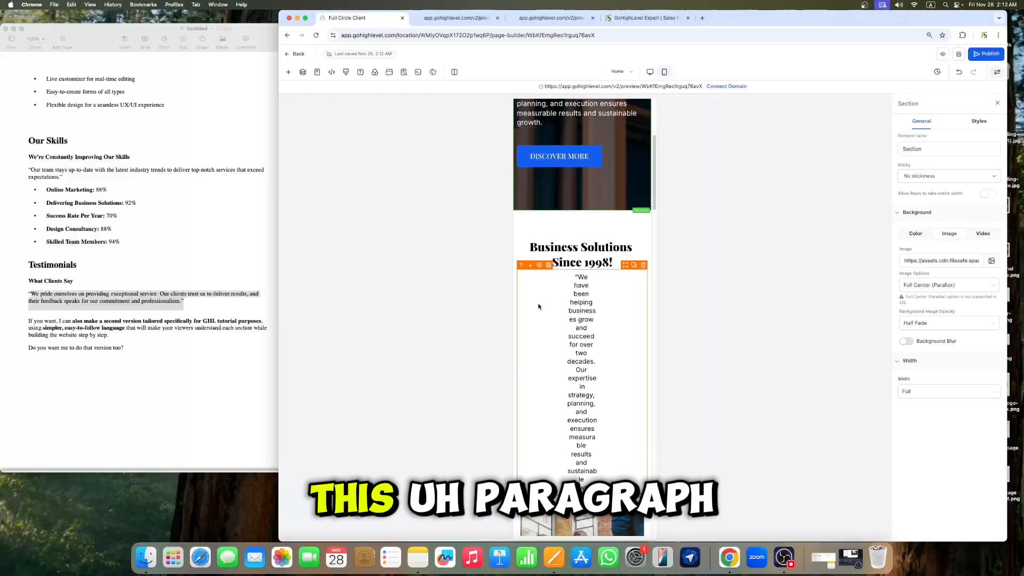
left_click(581, 307)
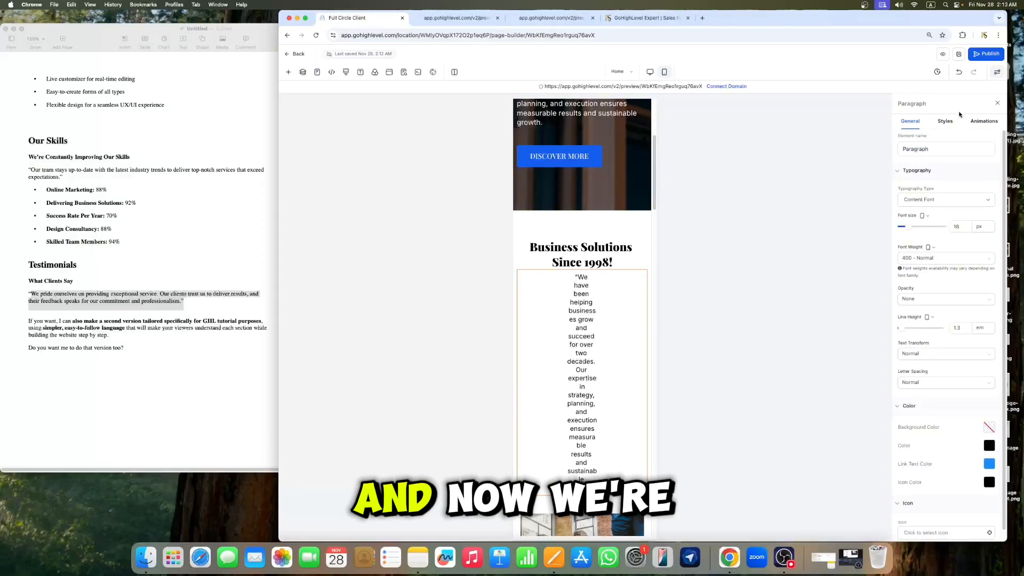
scroll(945, 129, "down", 1)
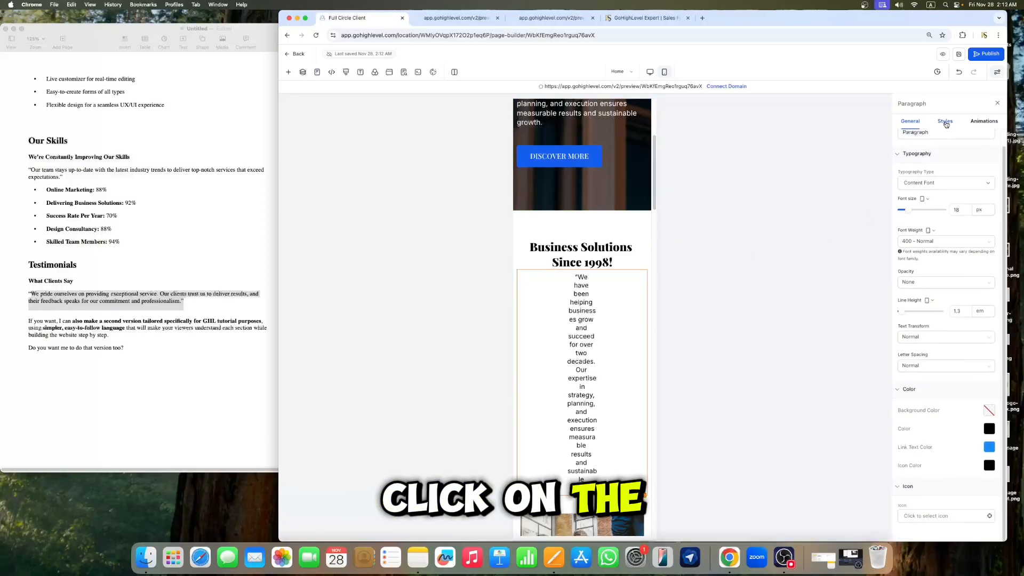
left_click(945, 122)
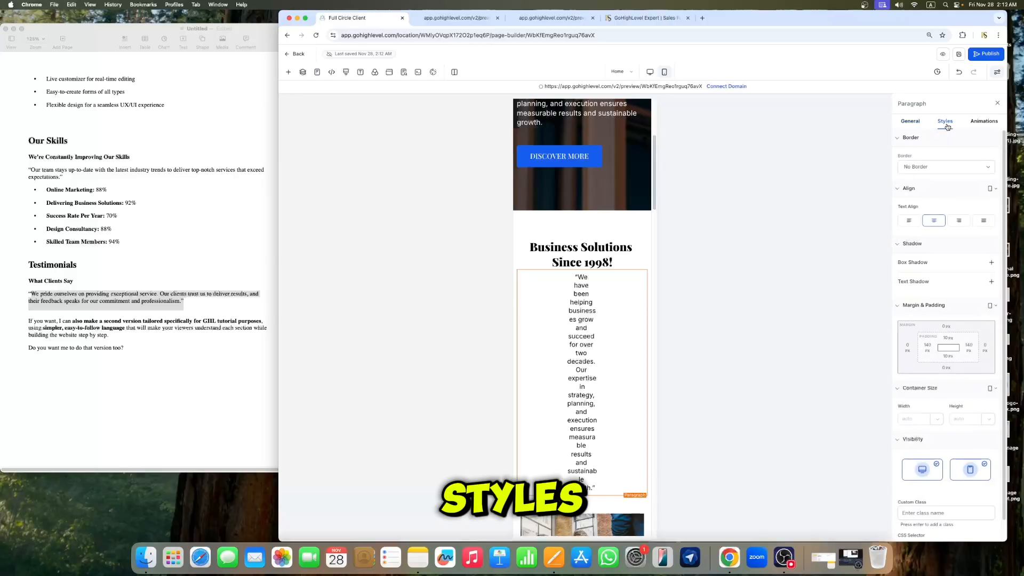
left_click(927, 346)
left_click(887, 384)
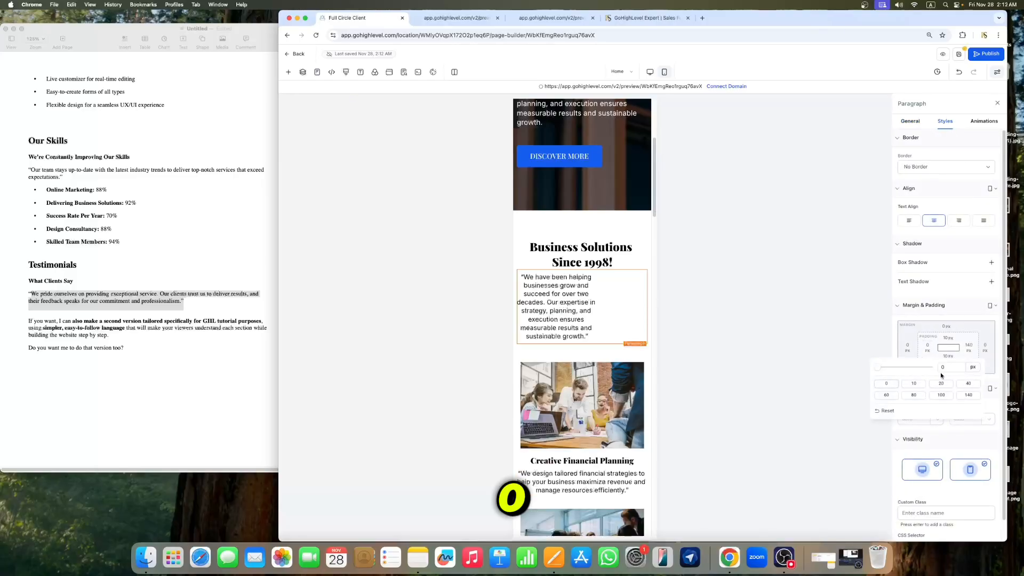
left_click(969, 346)
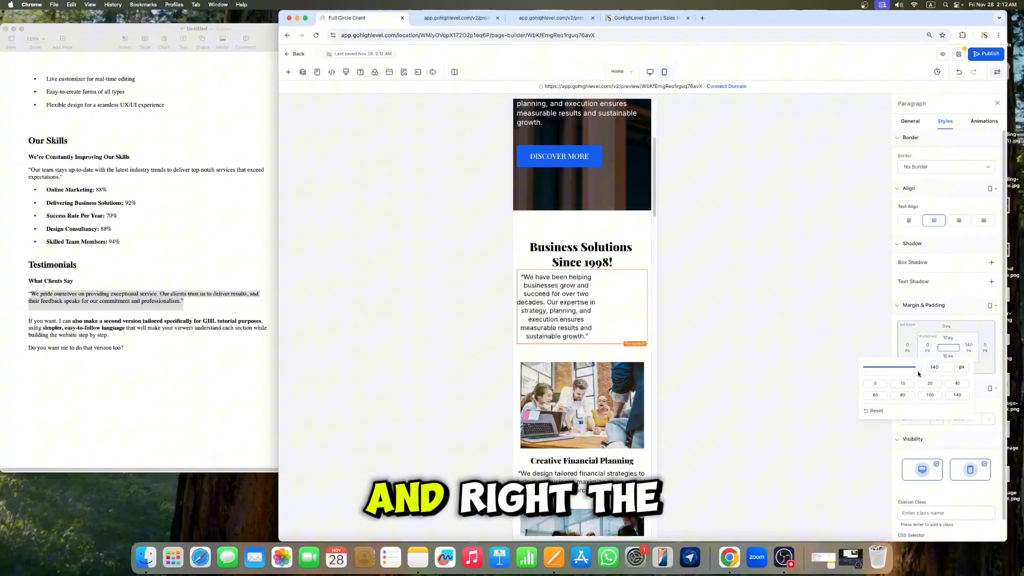
left_click(883, 386)
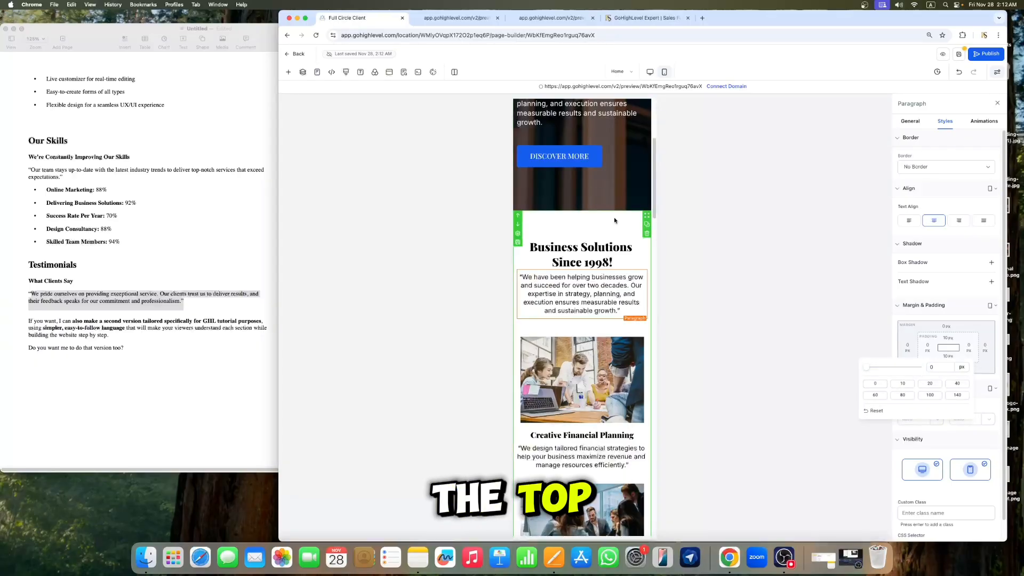
Step: Set the Business Solutions section's top padding to 40 px for mobile
left_click(596, 221)
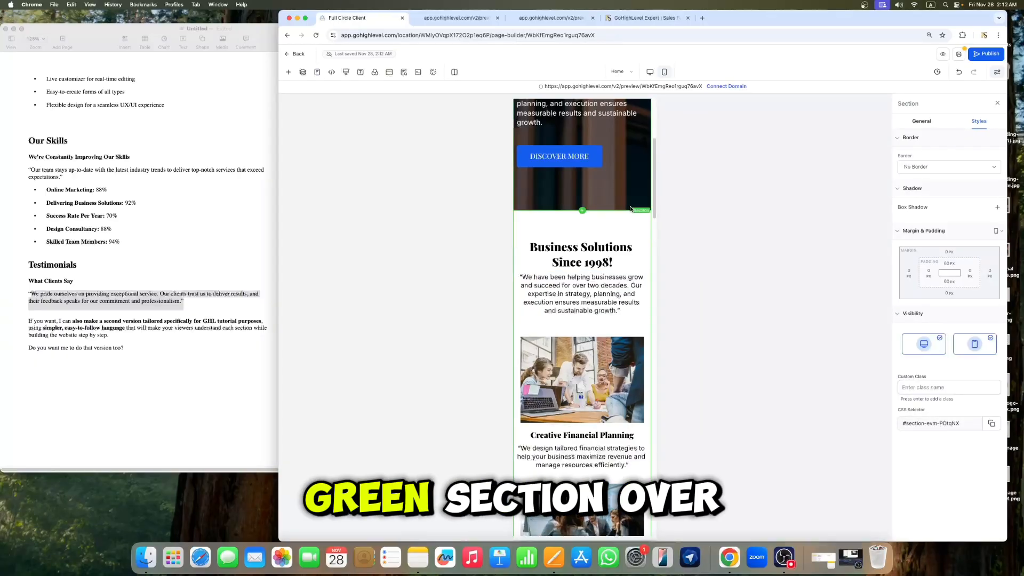
left_click(967, 275)
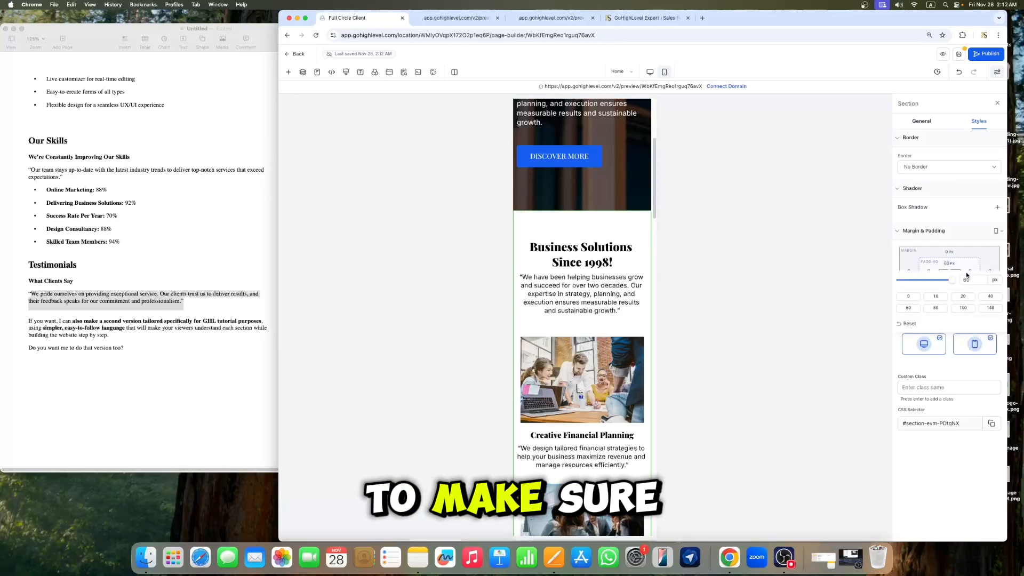
left_click(990, 296)
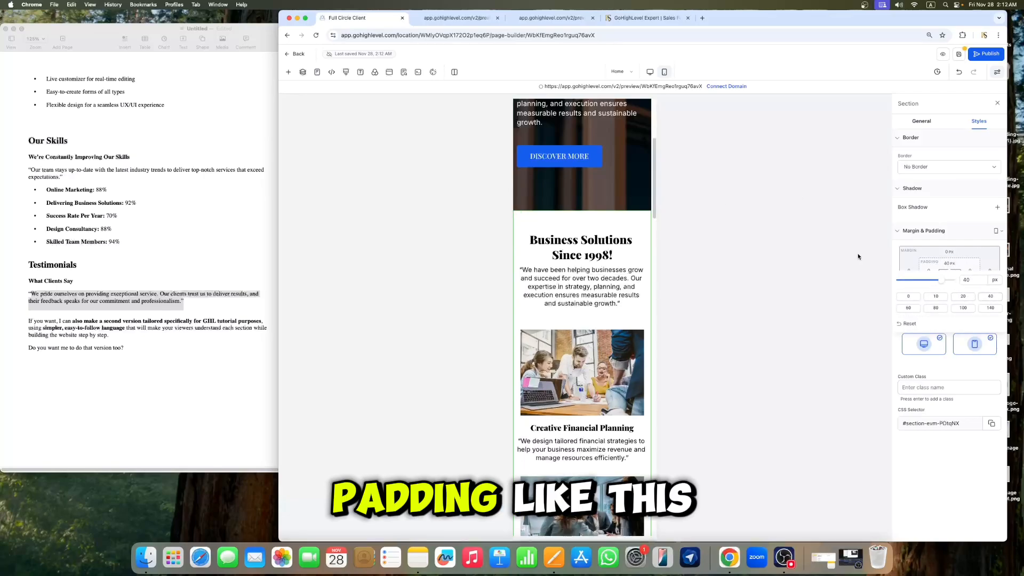
Step: Set the Business Solutions paragraph's font size to 17 px
left_click(609, 291)
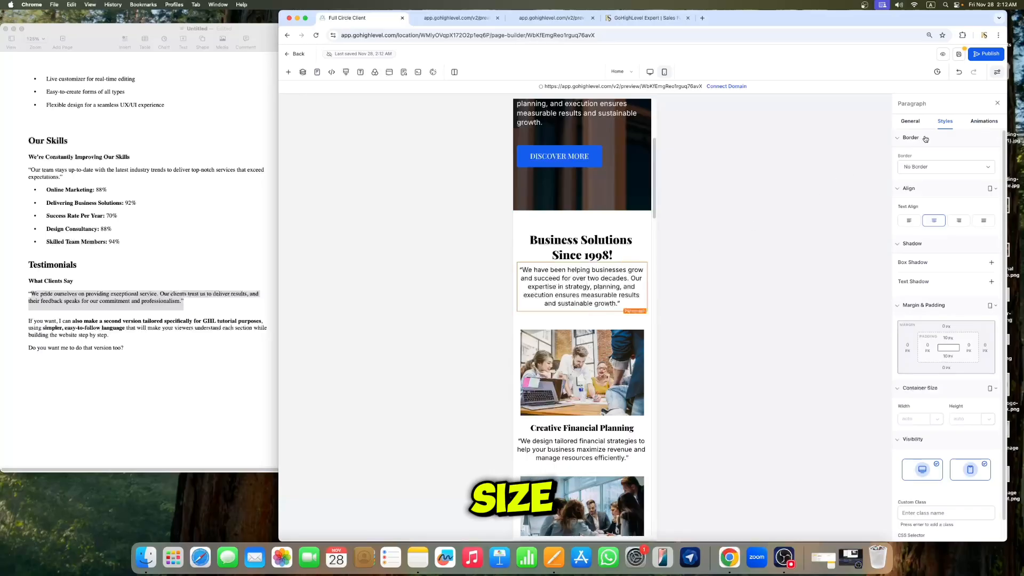
left_click(909, 123)
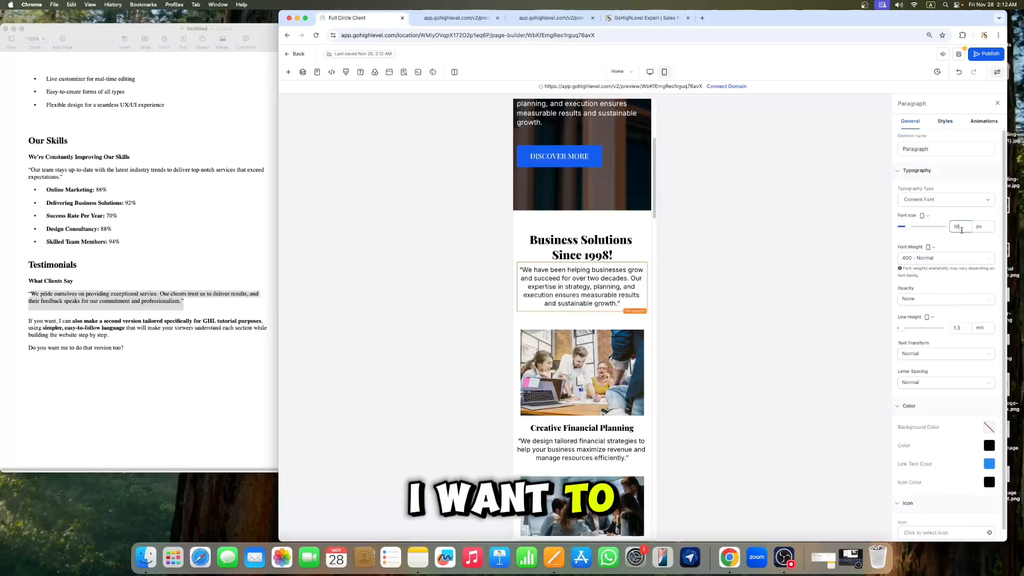
key("BackSpace")
type("7")
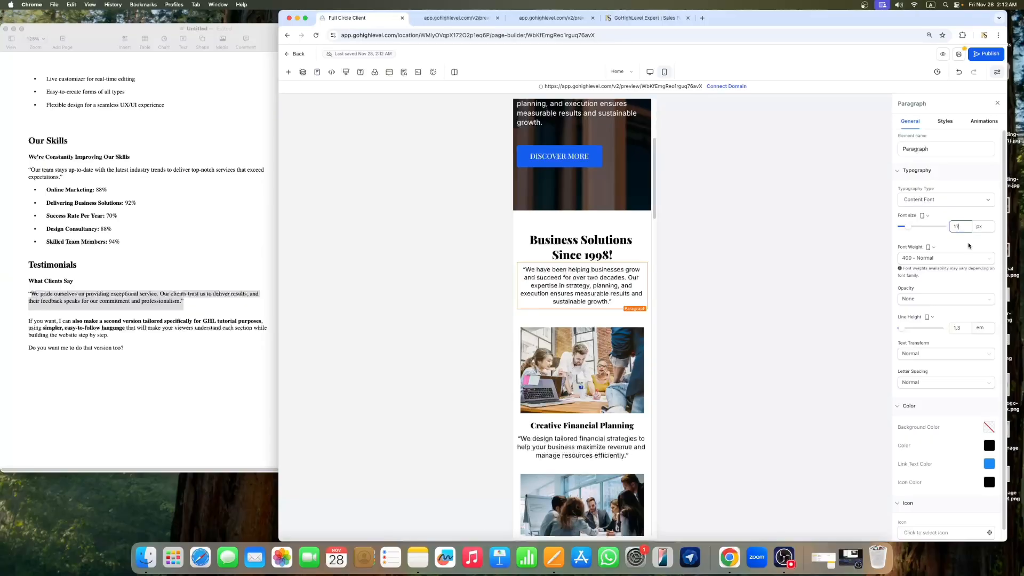
Step: Set the Creative Financial Planning headline's font size to 20 px
scroll(516, 346, "down", 2)
left_click(582, 322)
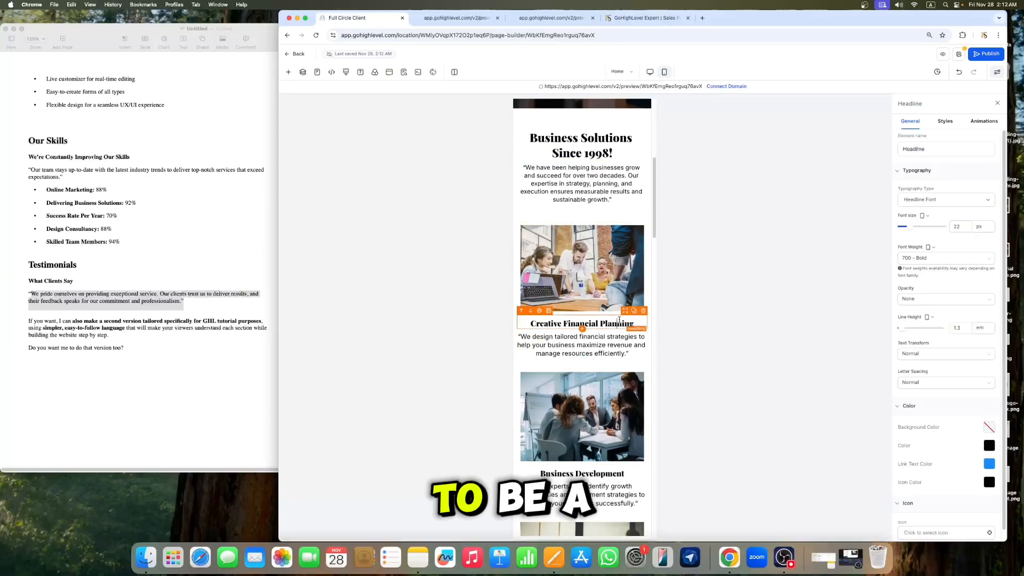
left_click(968, 226)
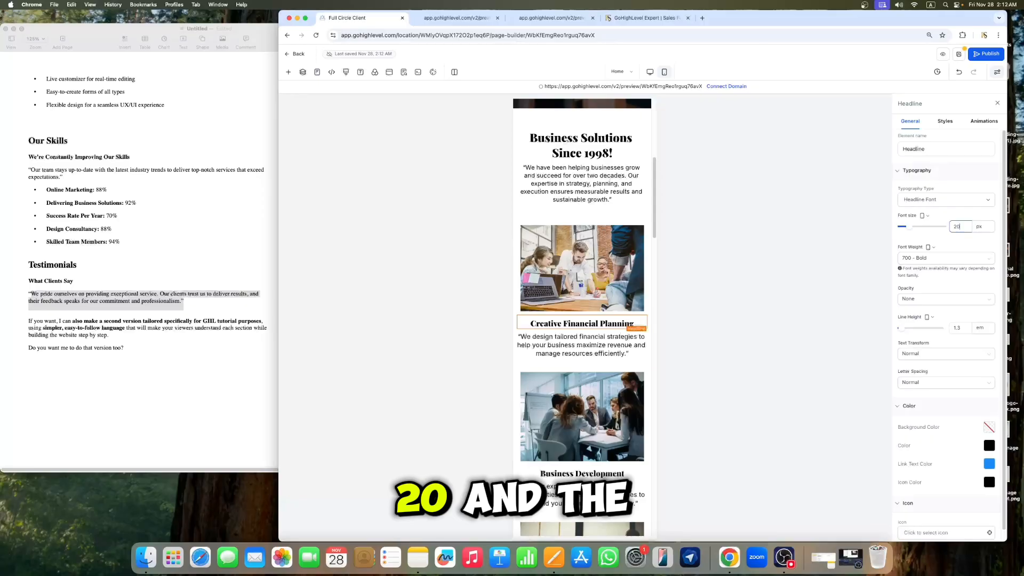
Step: Set the Creative Financial Planning paragraph's font size to 16 px
left_click(606, 347)
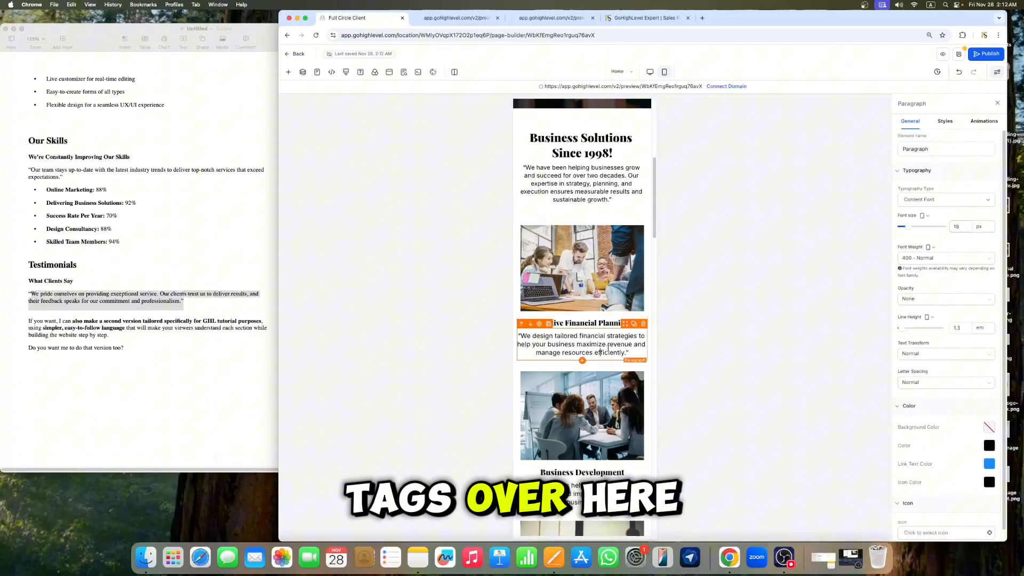
left_click(961, 228)
key("BackSpace")
type("6")
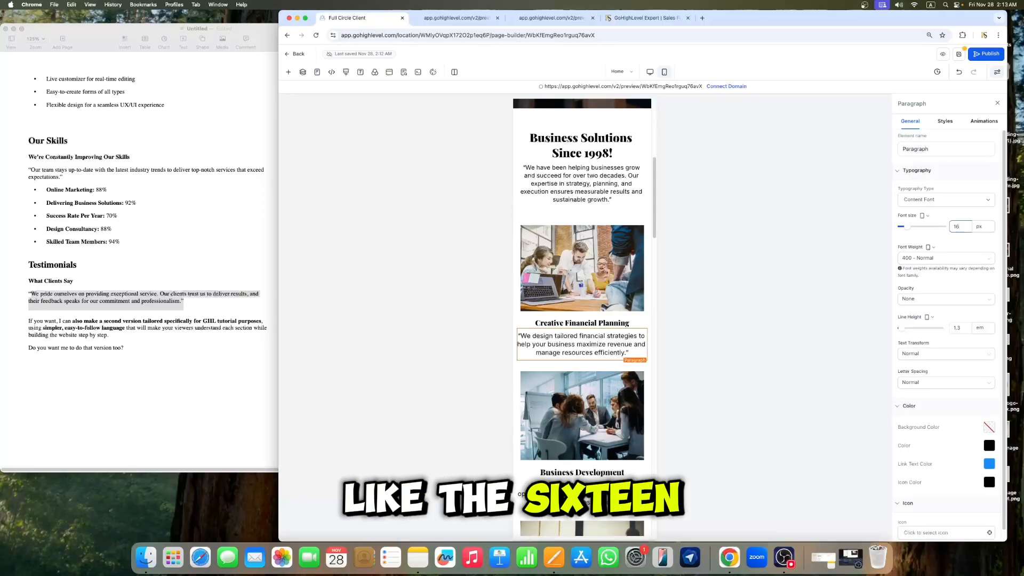
Step: Set the Business Development headline's font size to 20 px
scroll(582, 320, "down", 3)
left_click(596, 338)
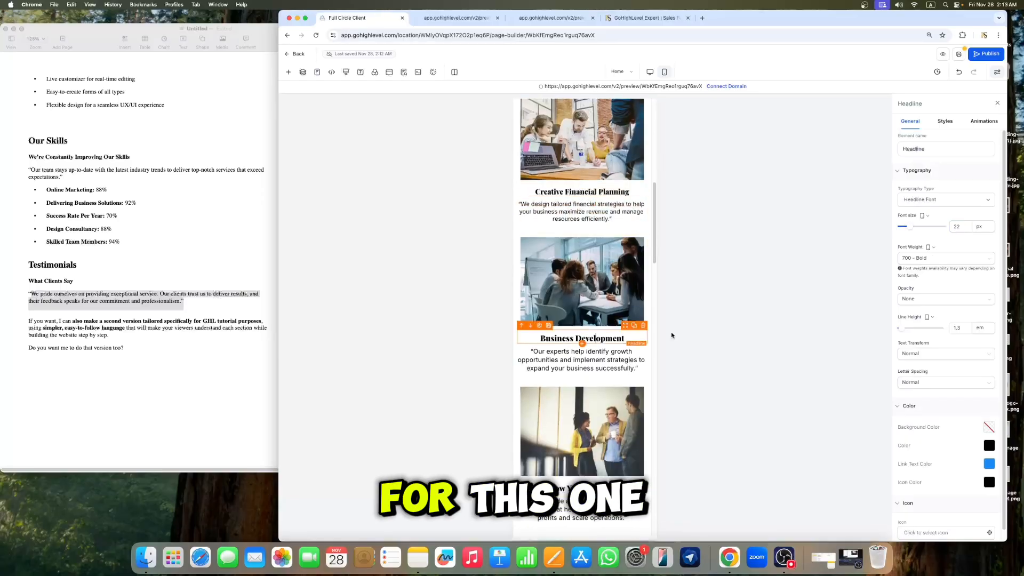
left_click(960, 226)
key("BackSpace")
type("0")
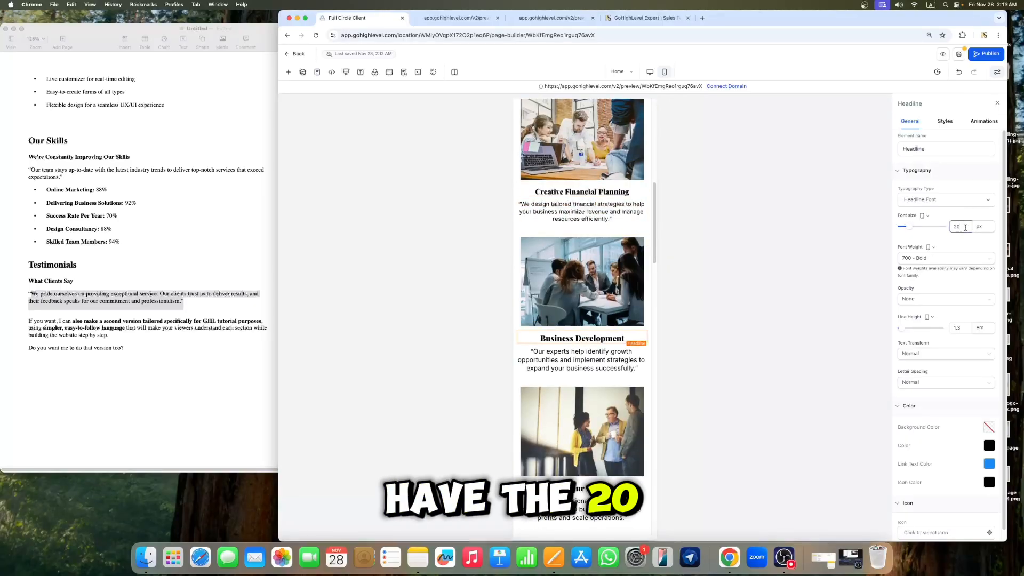
Step: Set the Business Development paragraph's font size to 16 px
left_click(615, 358)
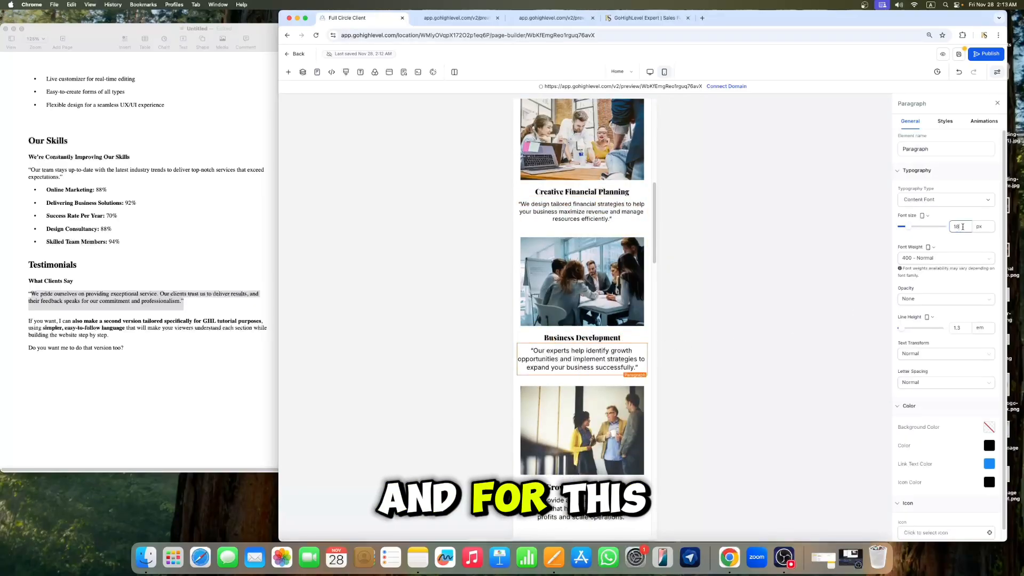
scroll(614, 278, "down", 5)
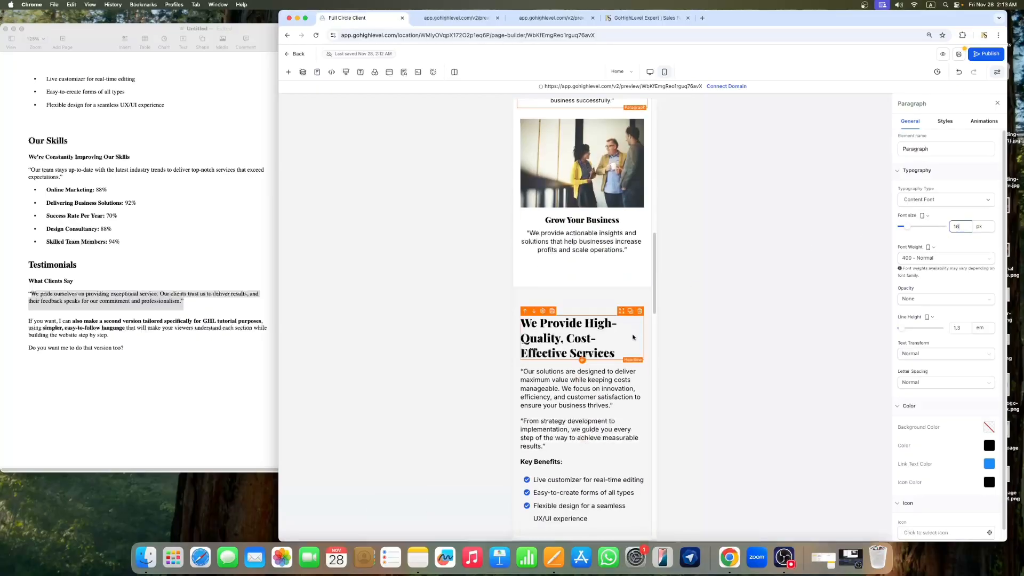
Step: Set the Grow Your Business paragraph's font size to 16 px
left_click(604, 219)
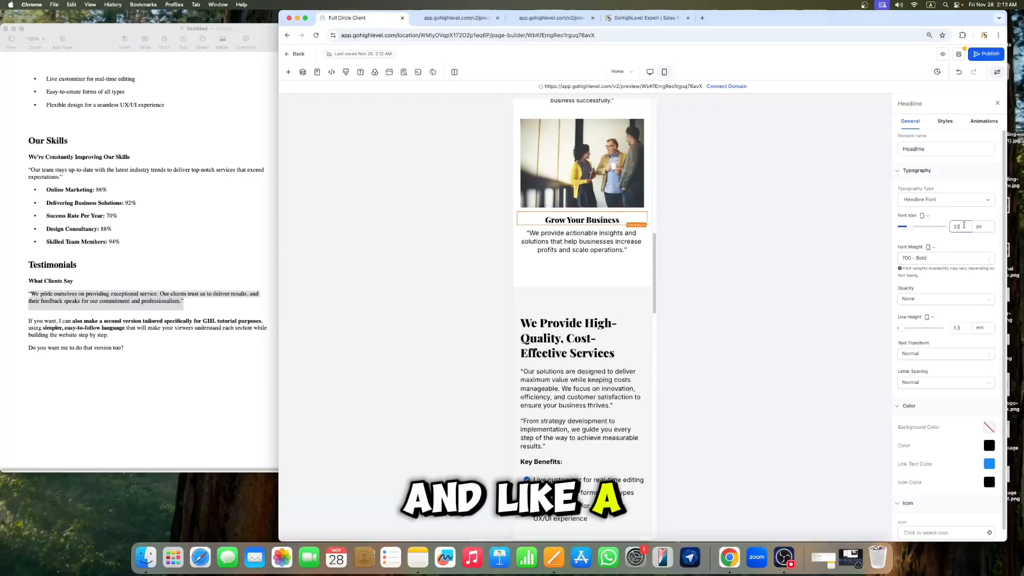
left_click(609, 239)
double_click(963, 225)
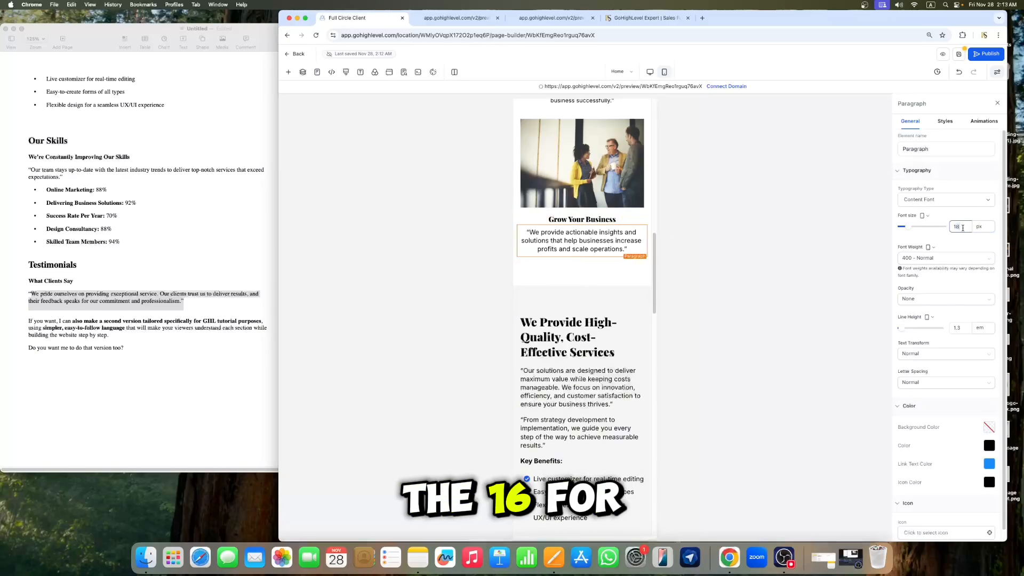
type("16")
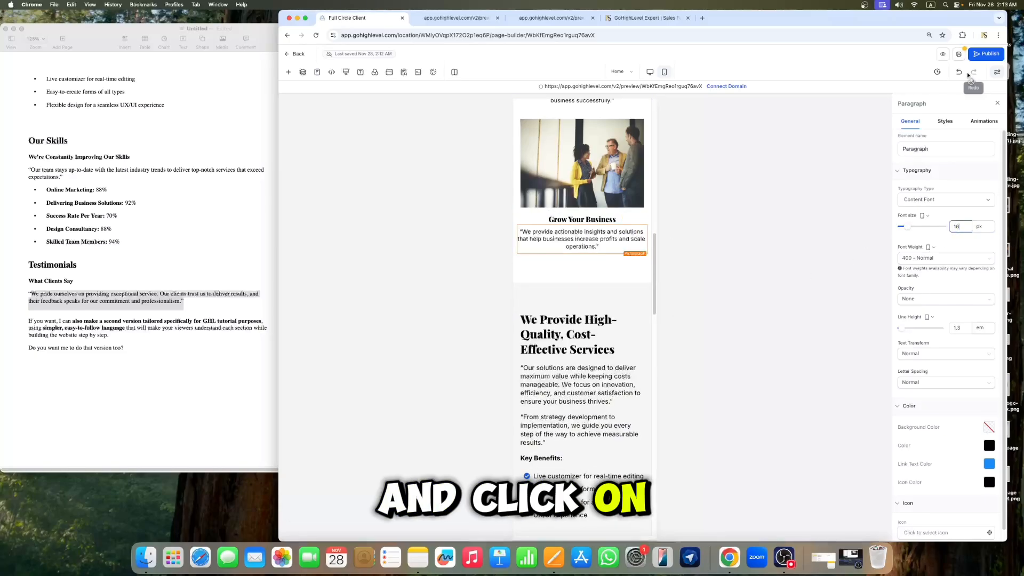
Step: Review the mobile layout and text sizes of the page's sections
scroll(604, 248, "up", 15)
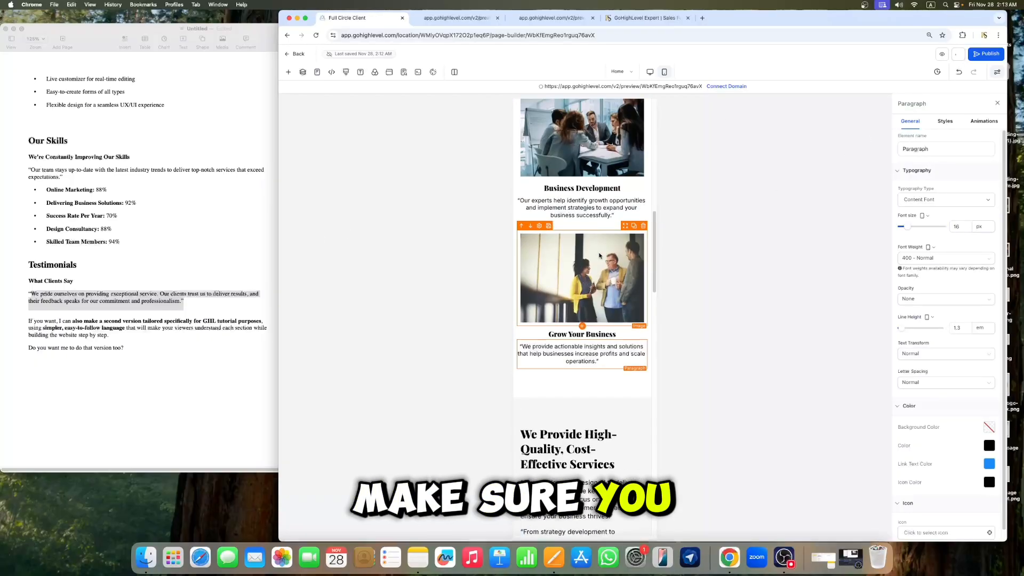
scroll(604, 249, "up", 5)
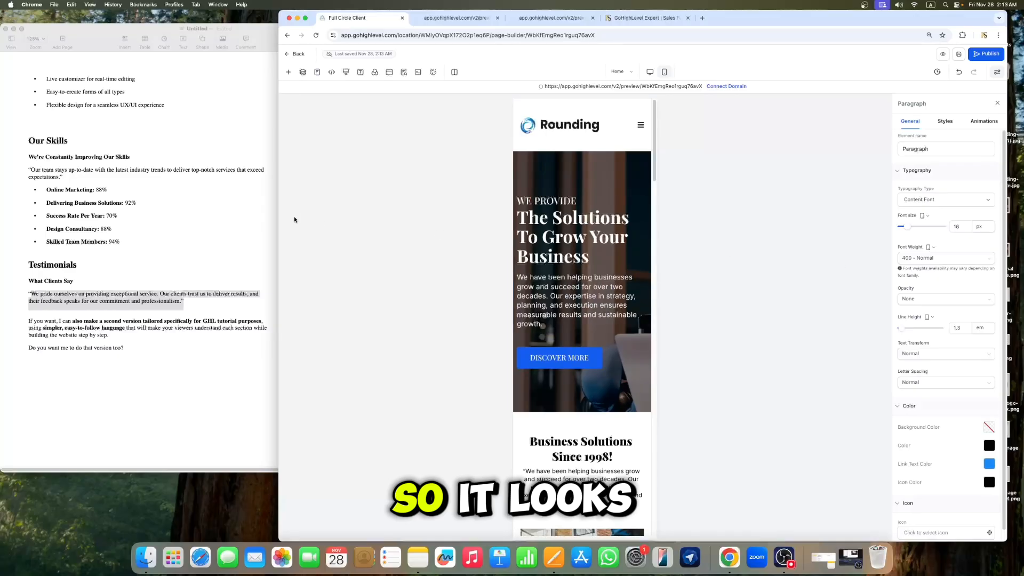
scroll(576, 279, "down", 15)
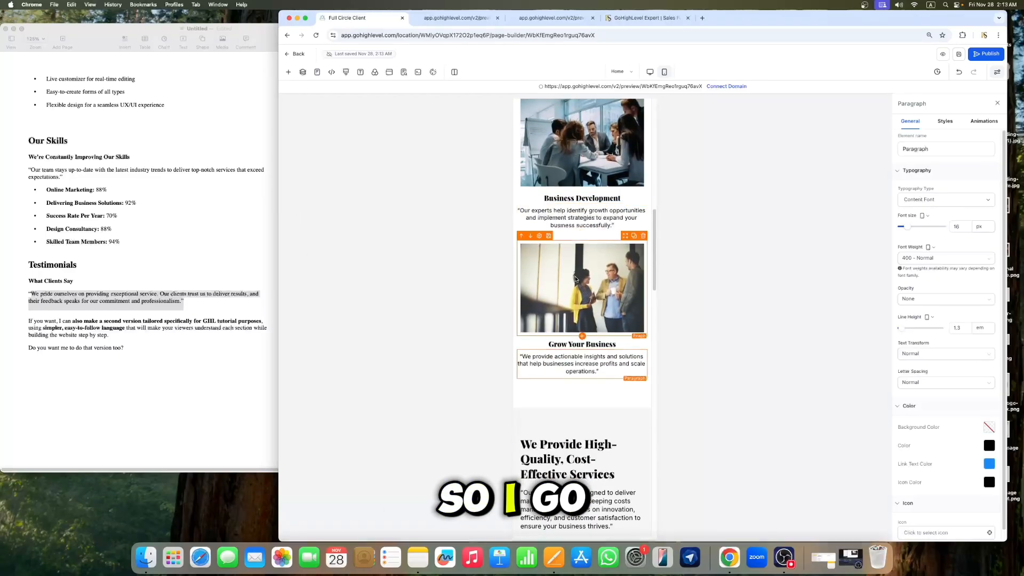
scroll(575, 279, "down", 3)
scroll(565, 213, "up", 3)
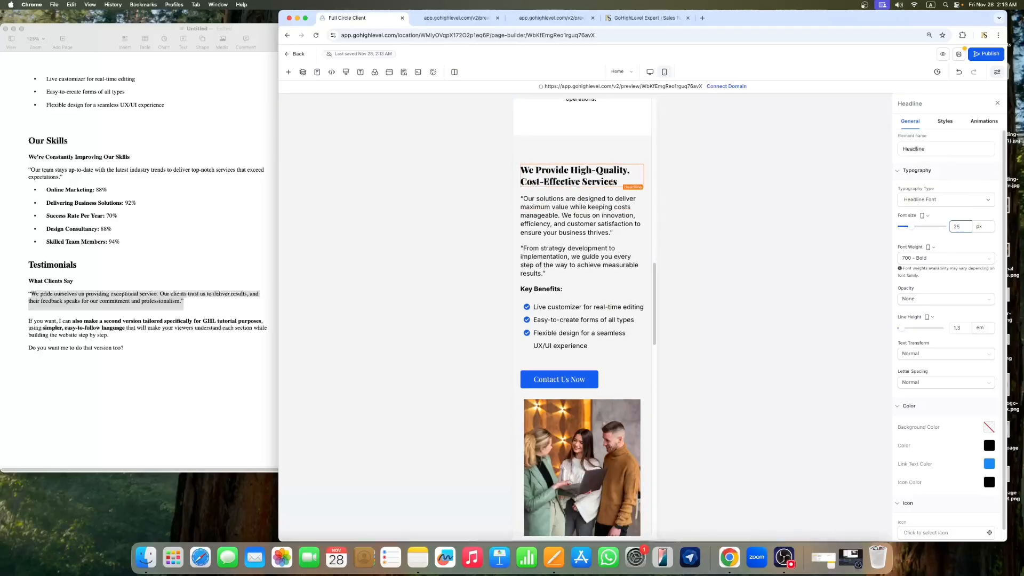
scroll(573, 203, "up", 10)
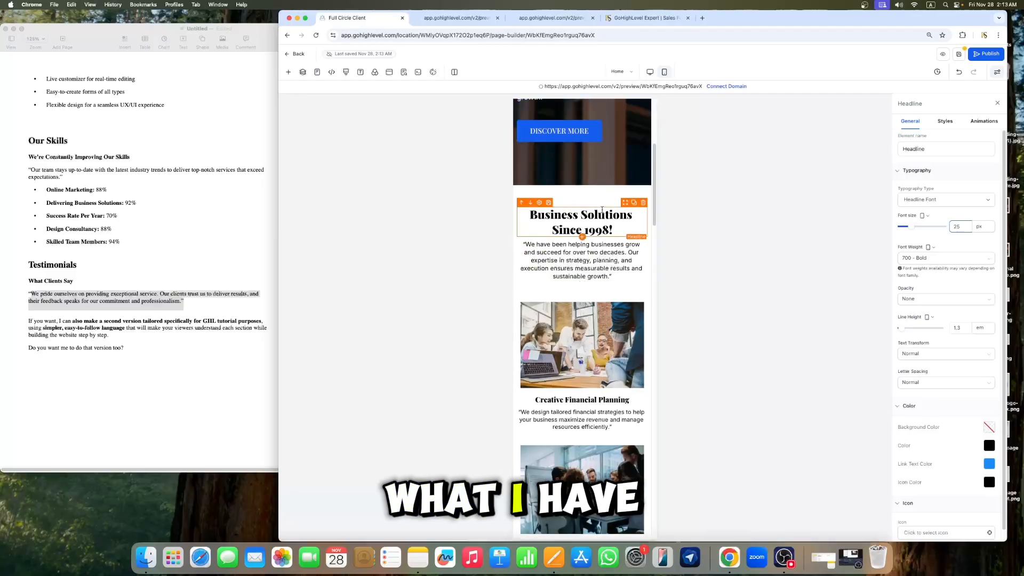
left_click(598, 230)
Step: Set the "We Provide High-Quality, Cost-Effective Services" headline's font size to 27 px
scroll(598, 229, "down", 10)
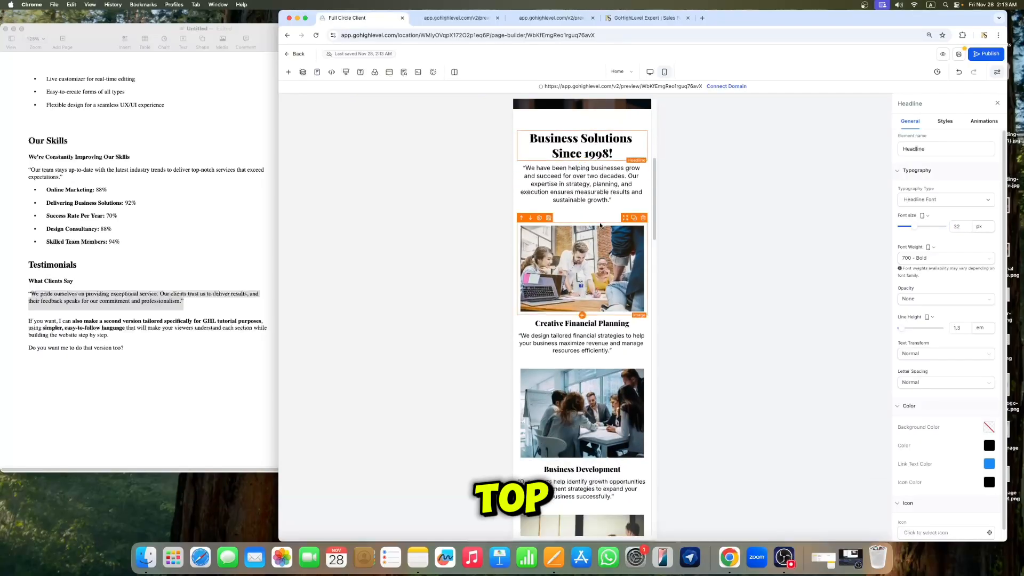
left_click(596, 269)
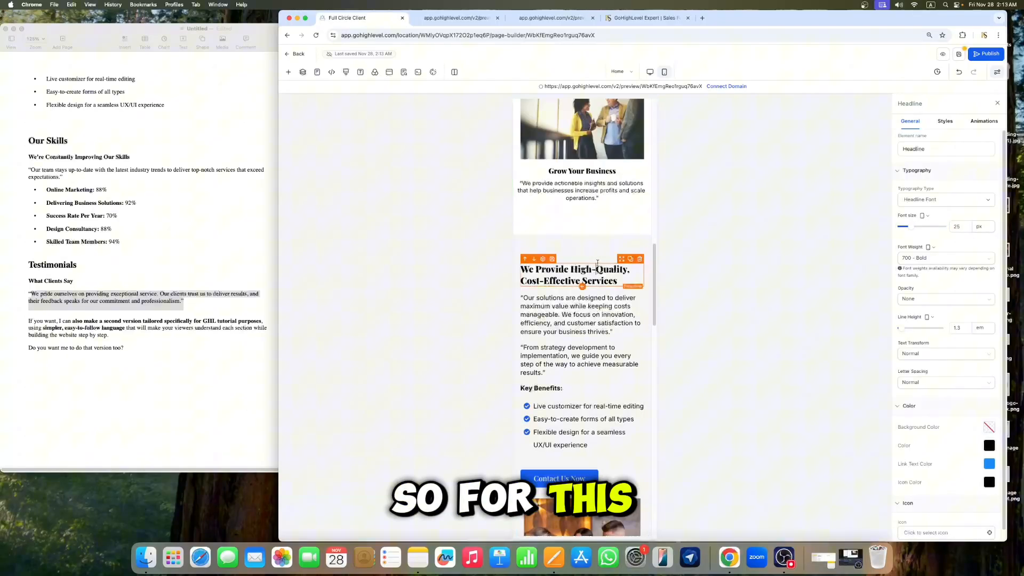
left_click(969, 223)
key("BackSpace")
type("7")
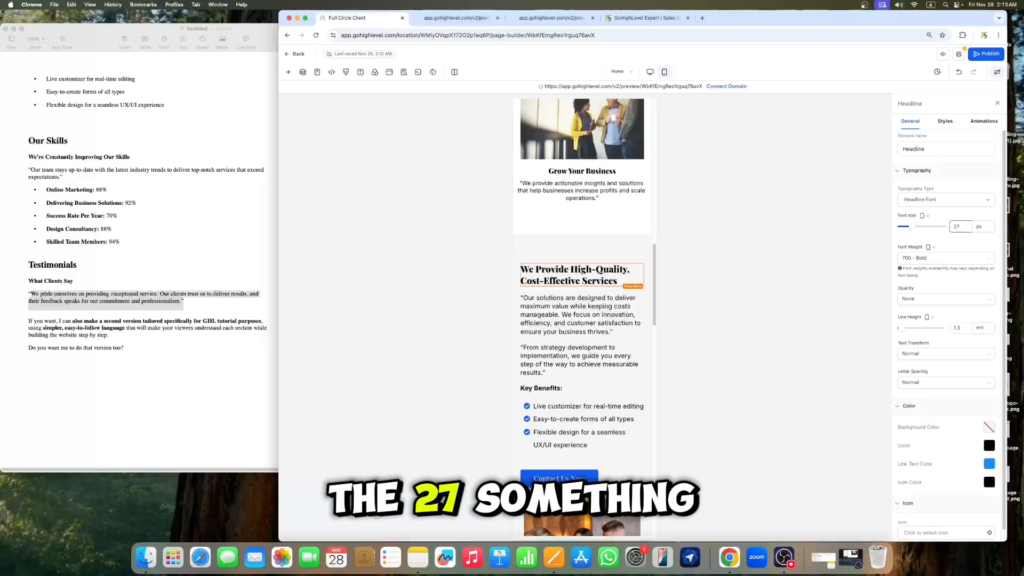
Step: Set the "We Provide High-Quality" section's top padding to 0 px for mobile
left_click(580, 238)
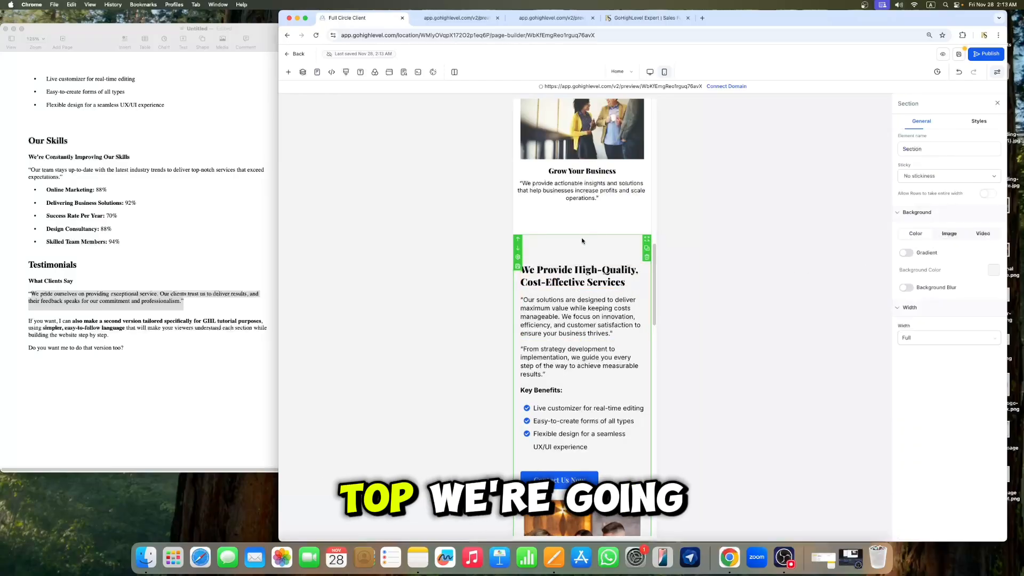
left_click(978, 121)
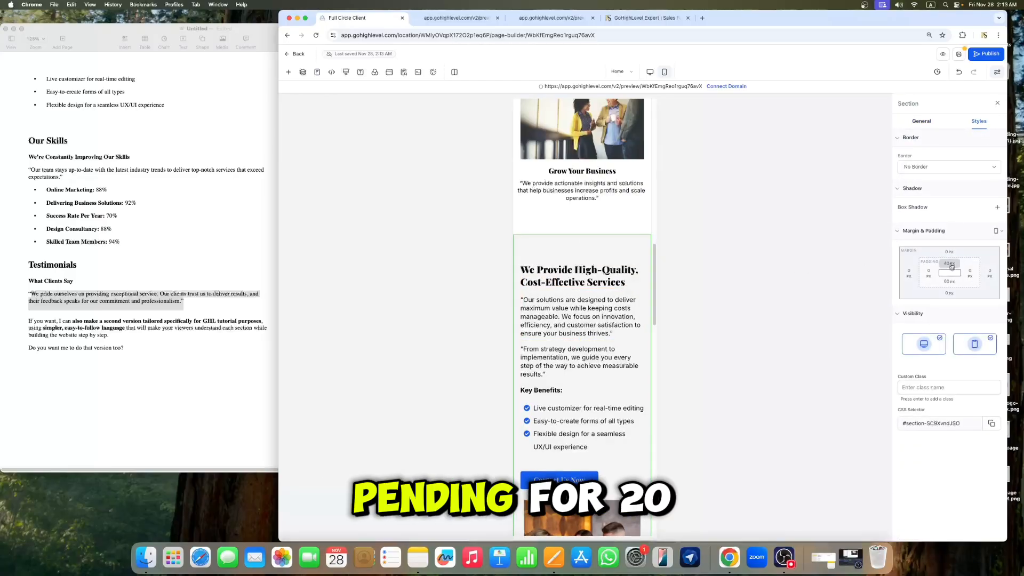
left_click(952, 264)
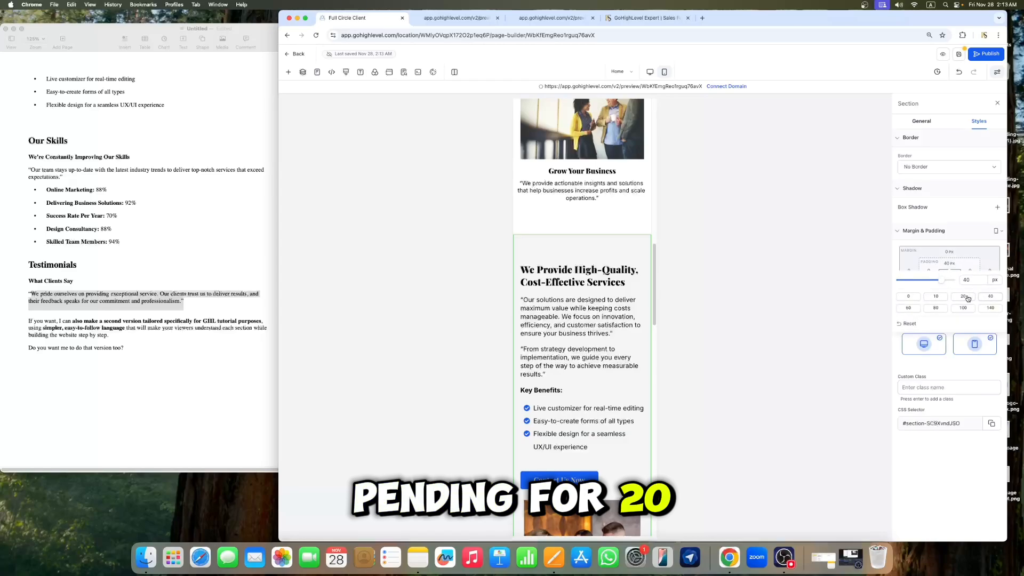
left_click(964, 297)
left_click(908, 296)
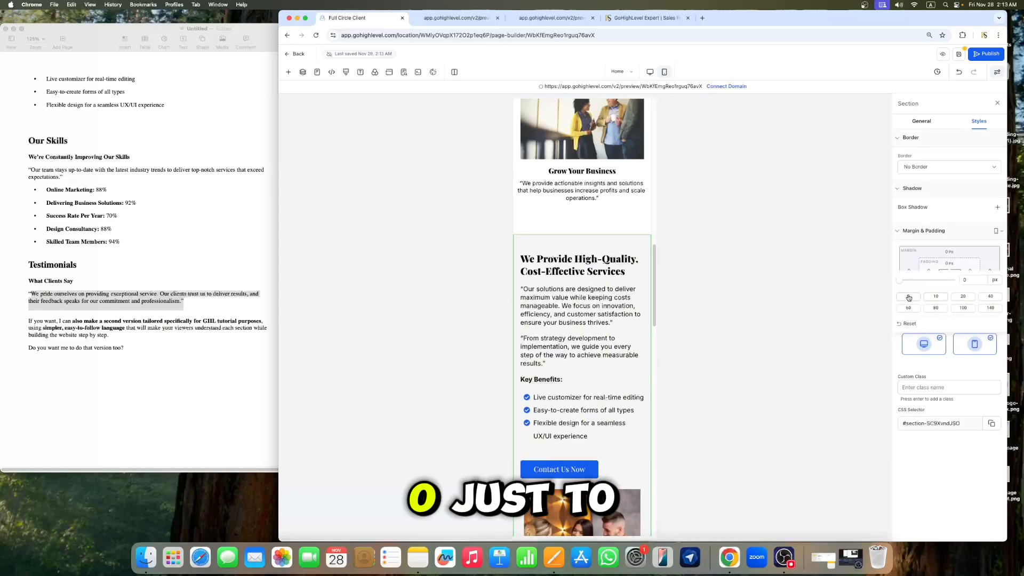
Step: Set the Grow Your Business section's bottom padding to 20 px for mobile
left_click(594, 225)
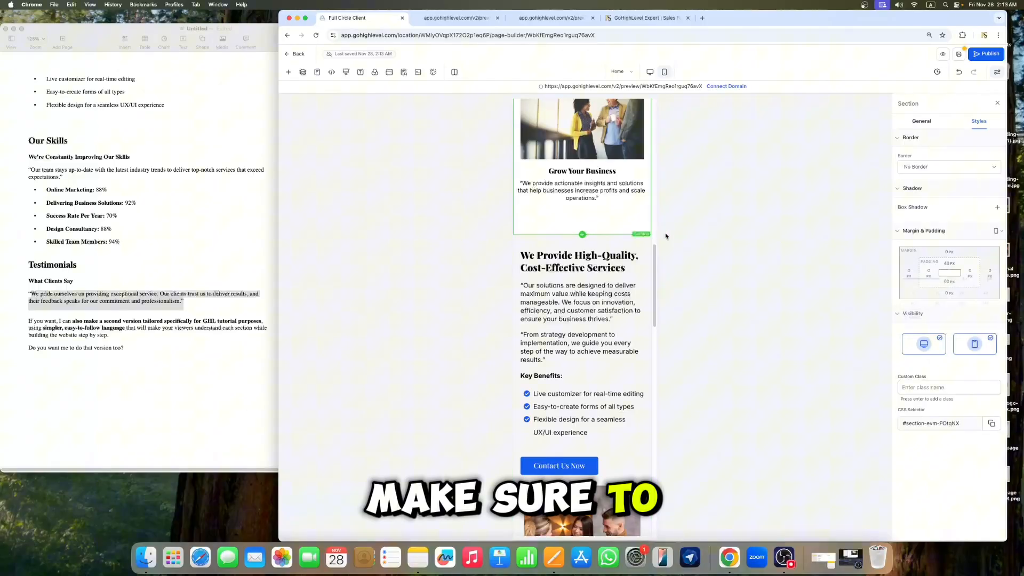
left_click(949, 281)
left_click(963, 316)
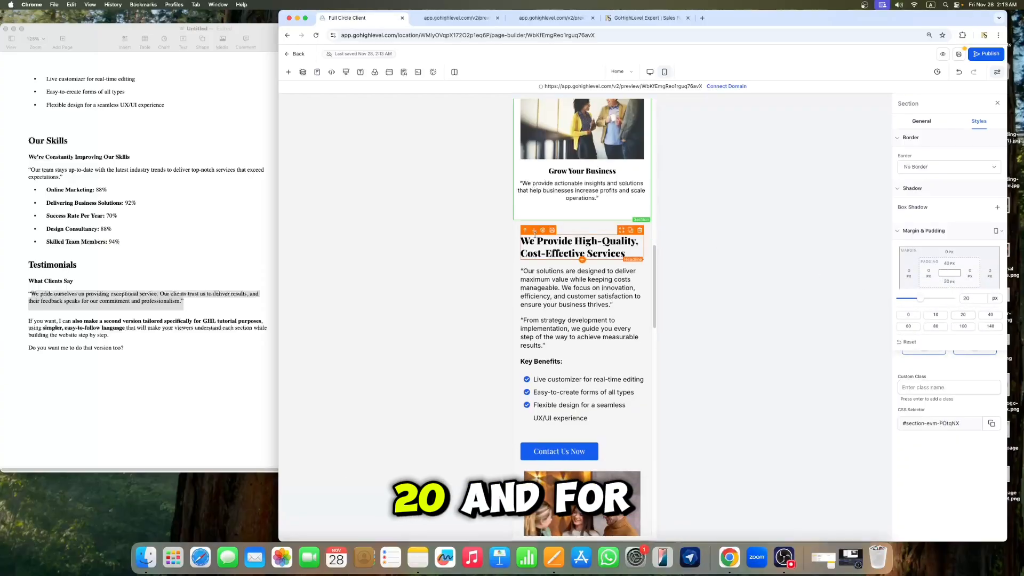
Step: Set the "Our solutions are designed" paragraph's font size to 16 px
scroll(535, 233, "down", 3)
left_click(579, 181)
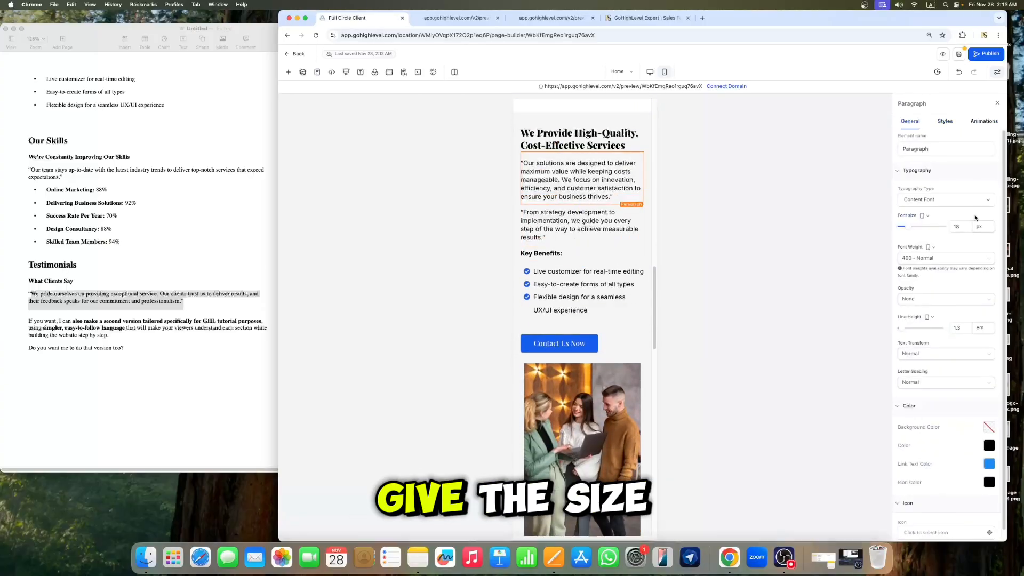
left_click(959, 228)
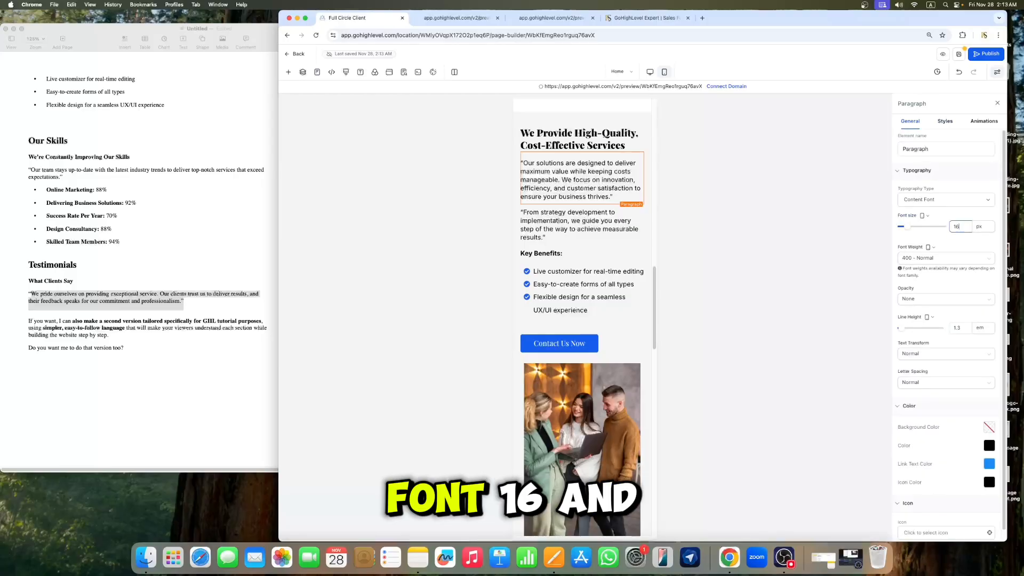
key("BackSpace")
type("6")
Step: Set the "From strategy development" paragraph and the Key Benefits bullet list to a 16 px font size
left_click(586, 221)
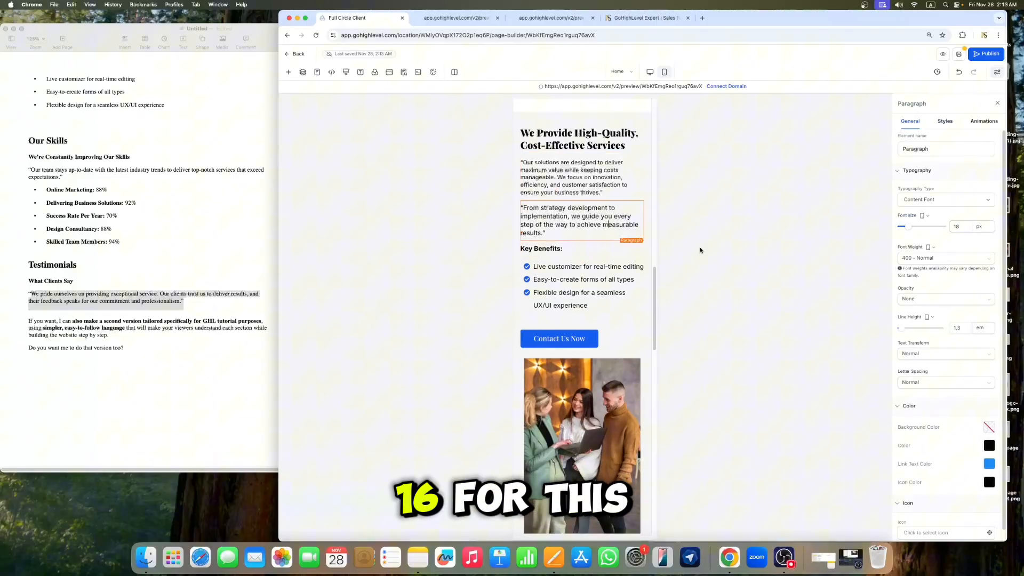
left_click(962, 228)
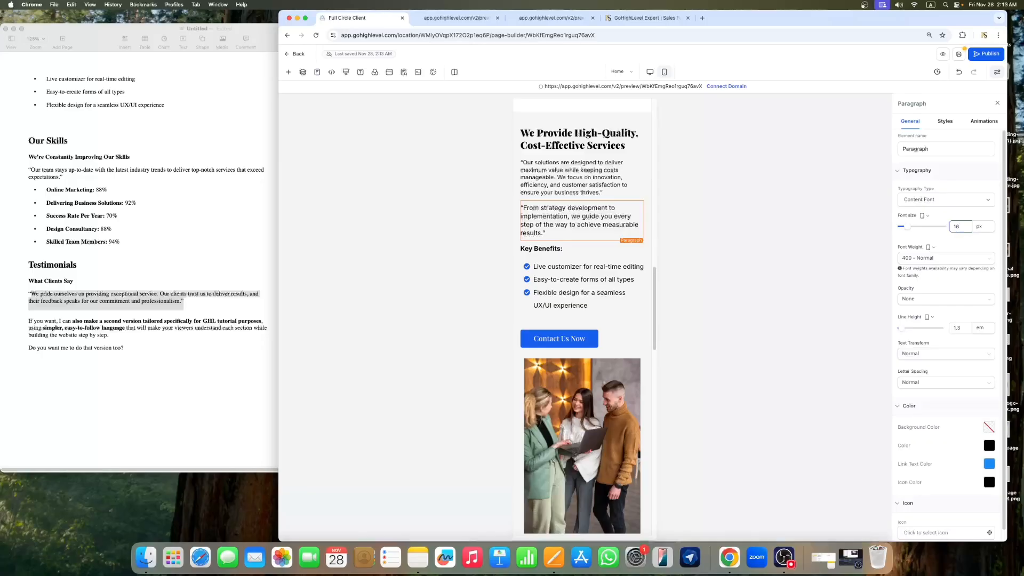
left_click(579, 293)
left_click(966, 227)
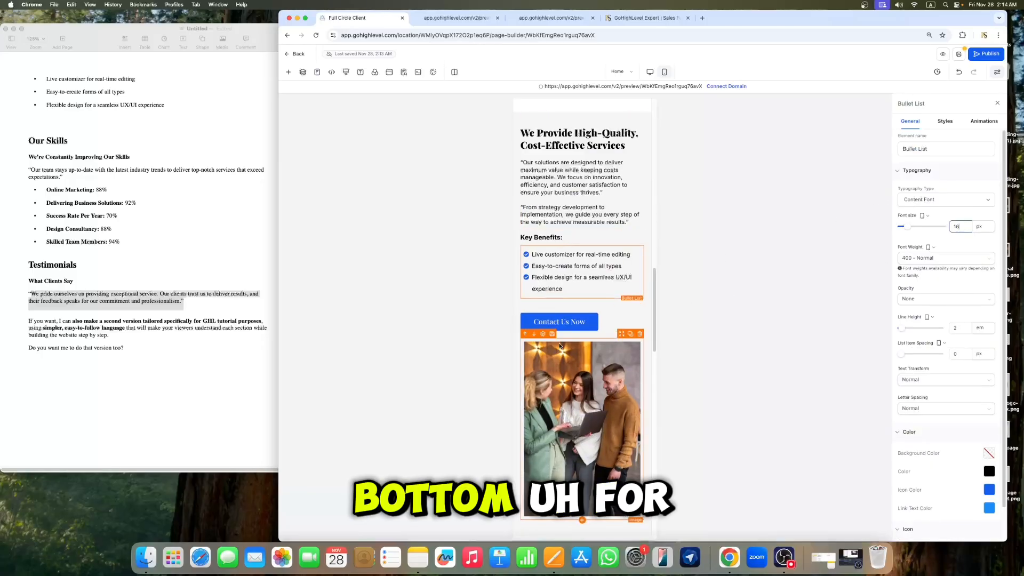
Step: Set the Contact Us Now button's text font size to 18 px
left_click(583, 322)
left_click(966, 304)
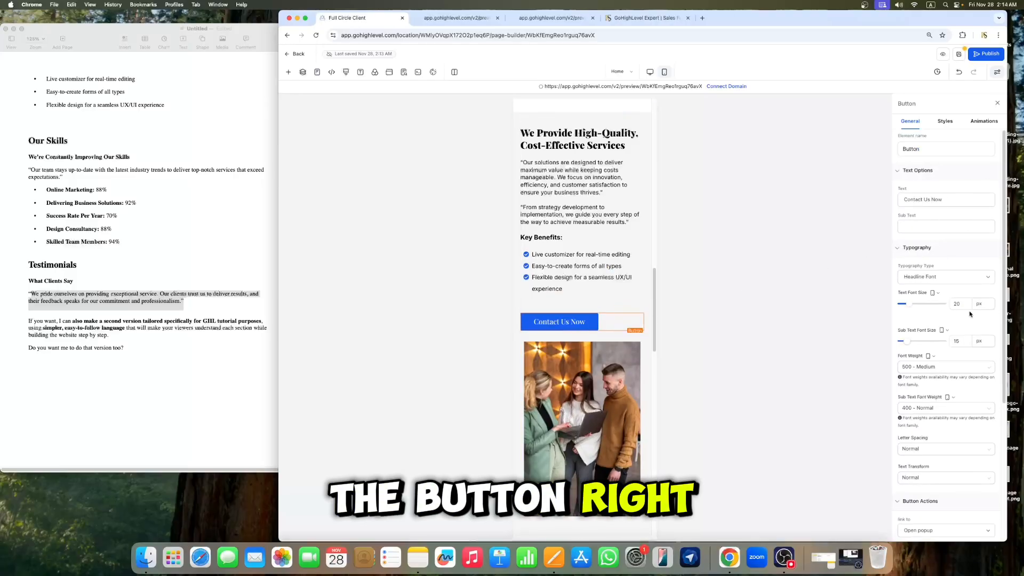
key("BackSpace")
key("BackSpace")
type("18")
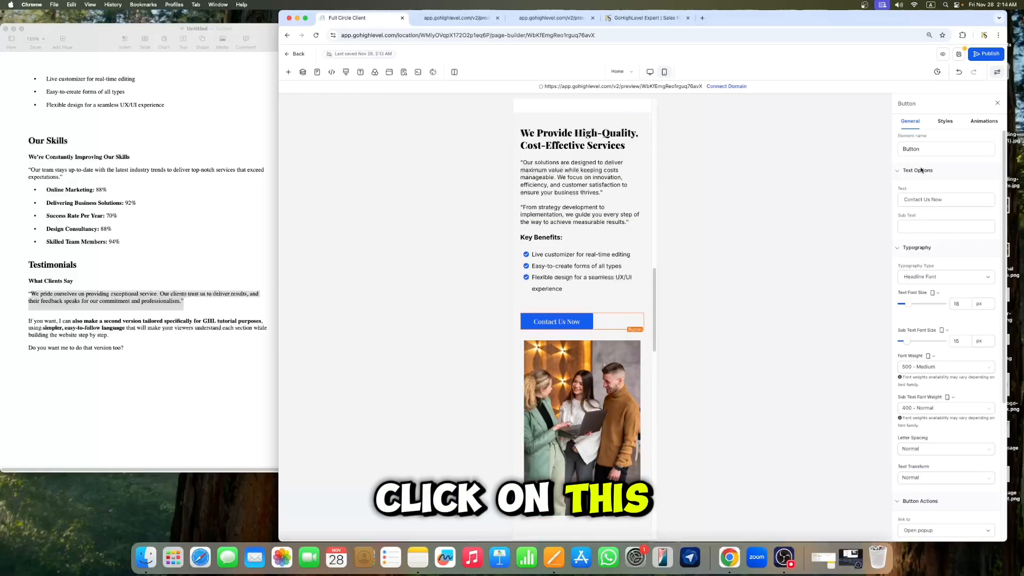
Step: Set the Contact Us Now button's top margin to 20 px
left_click(945, 121)
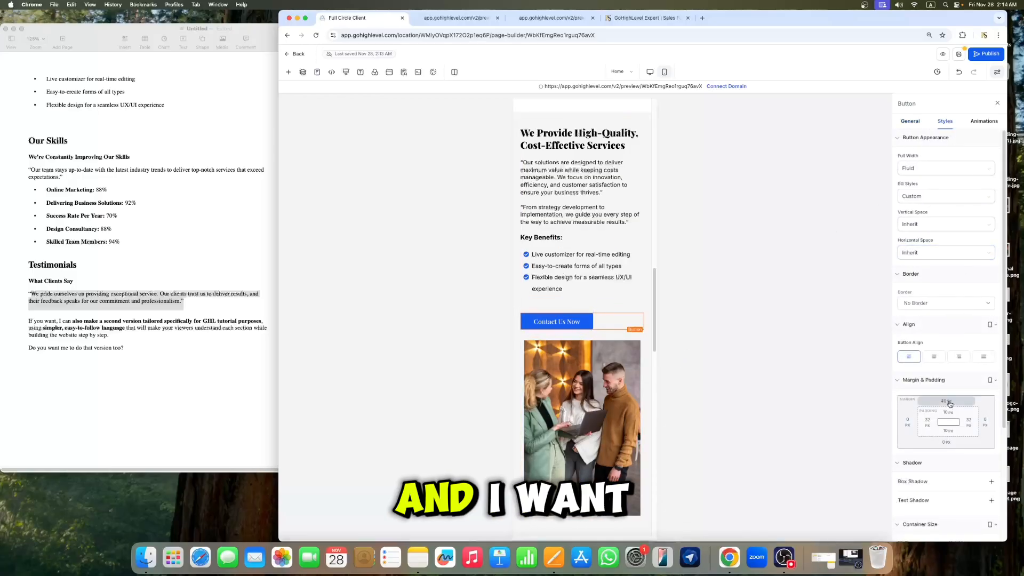
left_click(949, 401)
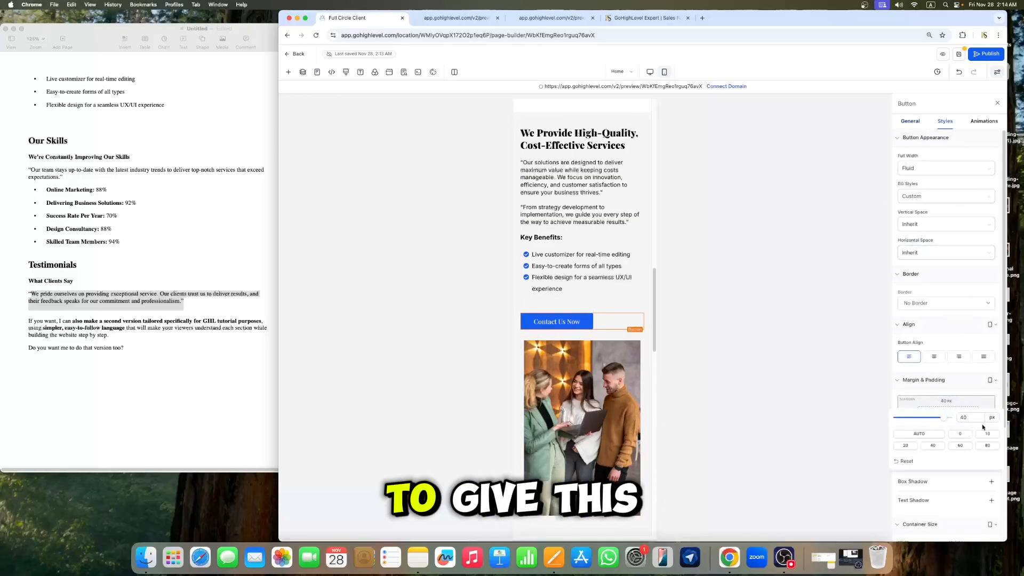
left_click(905, 446)
Step: Set the image section's bottom padding to 0 px for mobile and save the page
scroll(574, 347, "down", 5)
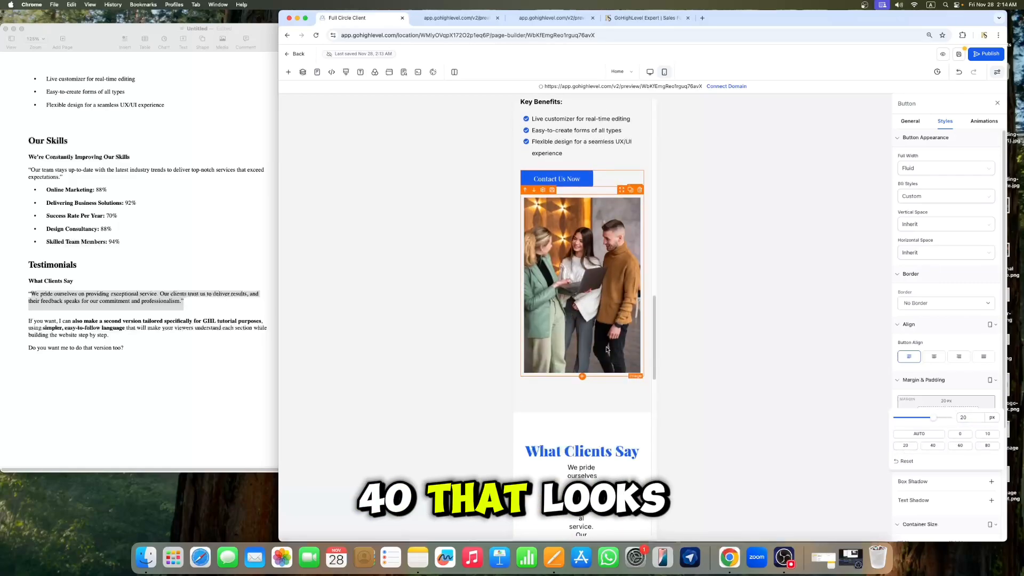
left_click(608, 380)
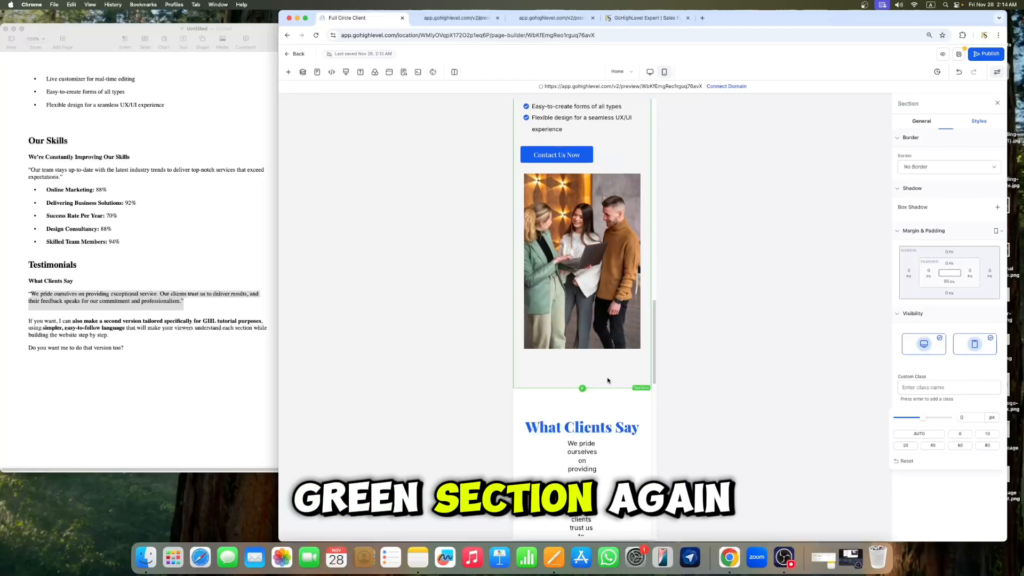
left_click(949, 281)
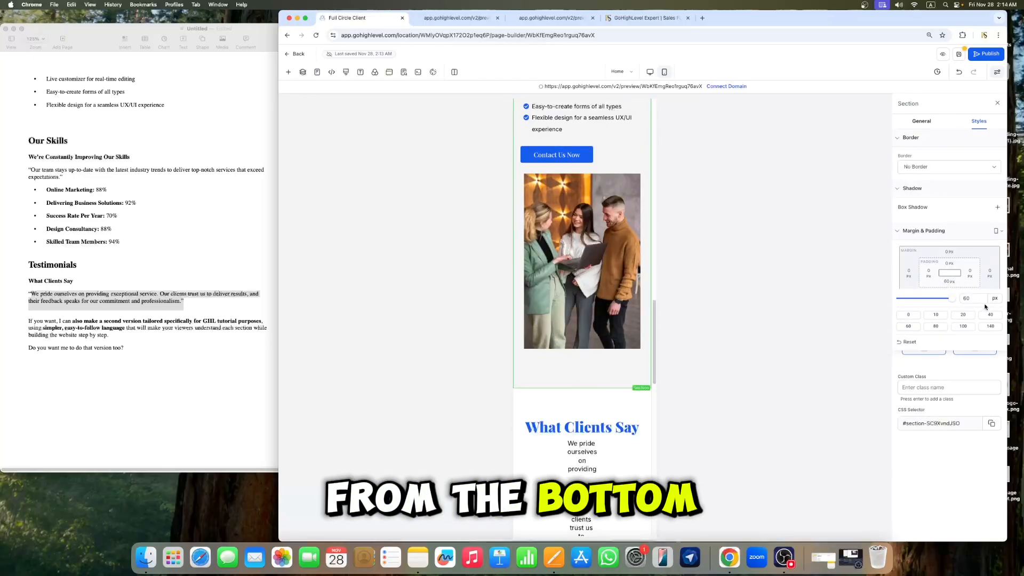
left_click(911, 316)
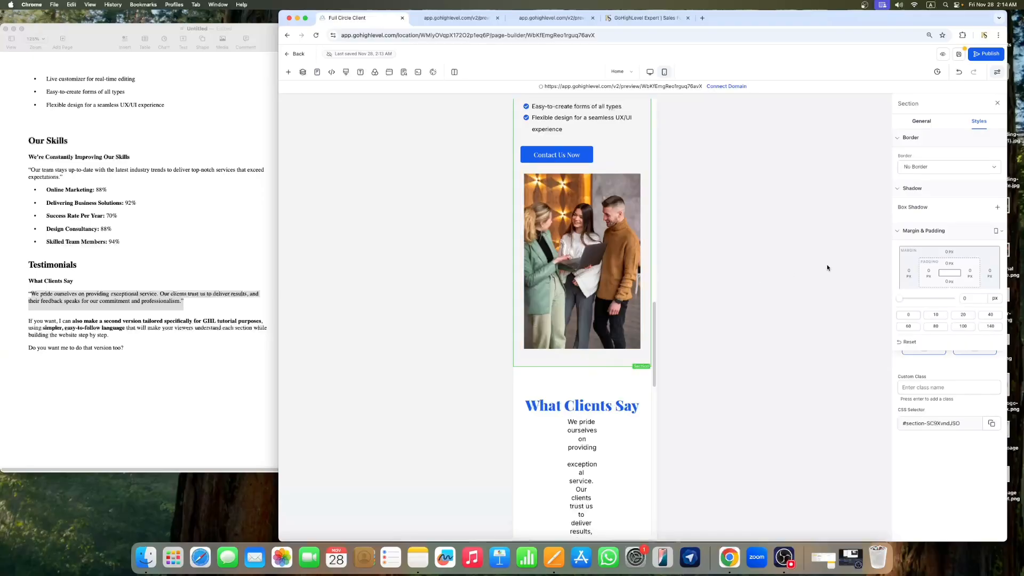
left_click(958, 54)
Step: Set the "What Clients Say" headline's font size to 32 px
scroll(815, 231, "down", 4)
left_click(582, 278)
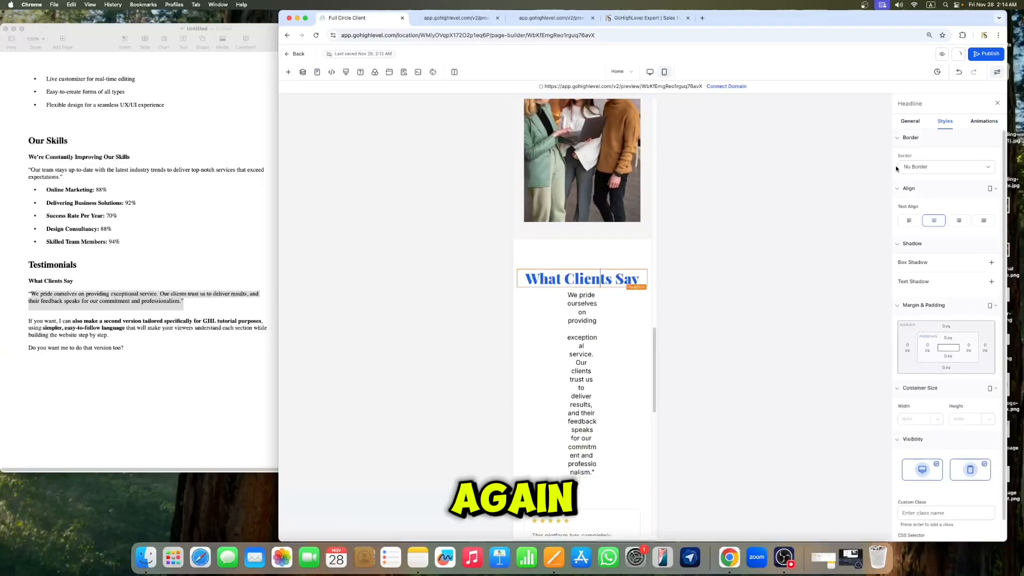
left_click(910, 122)
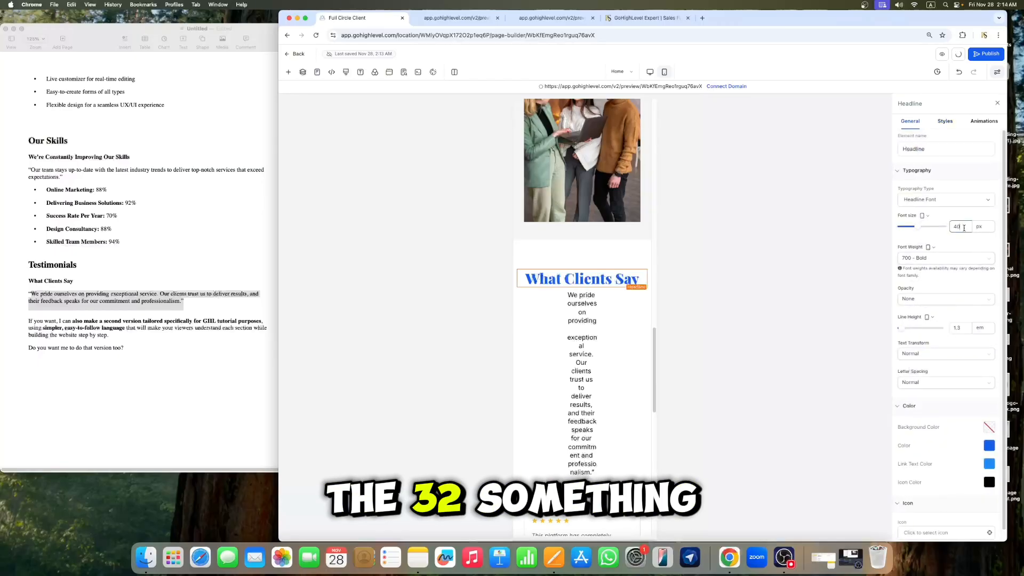
key("Down")
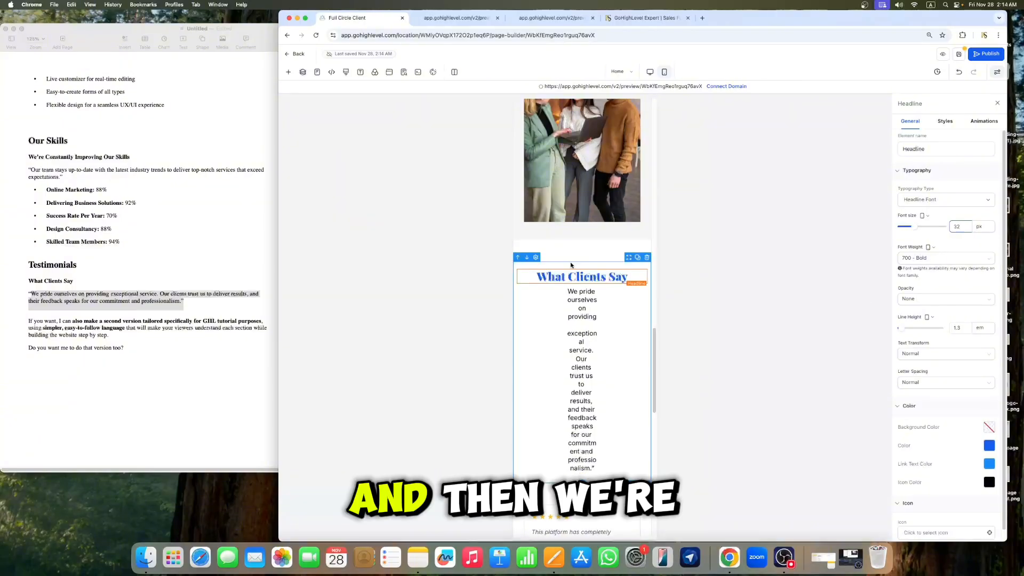
Step: Set the testimonials intro paragraph's left and right padding to 0 px
left_click(582, 335)
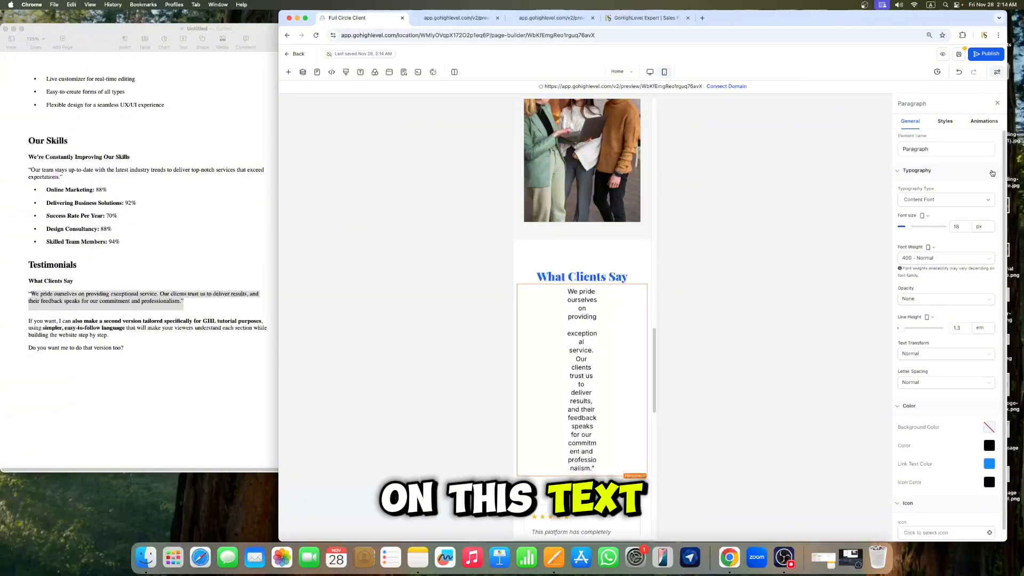
left_click(944, 122)
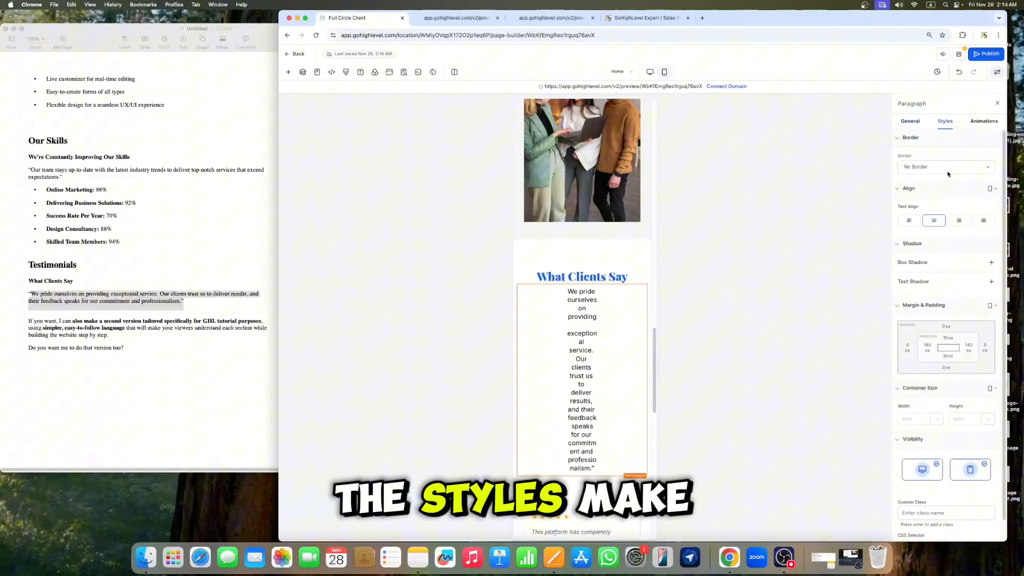
left_click(927, 350)
left_click(886, 382)
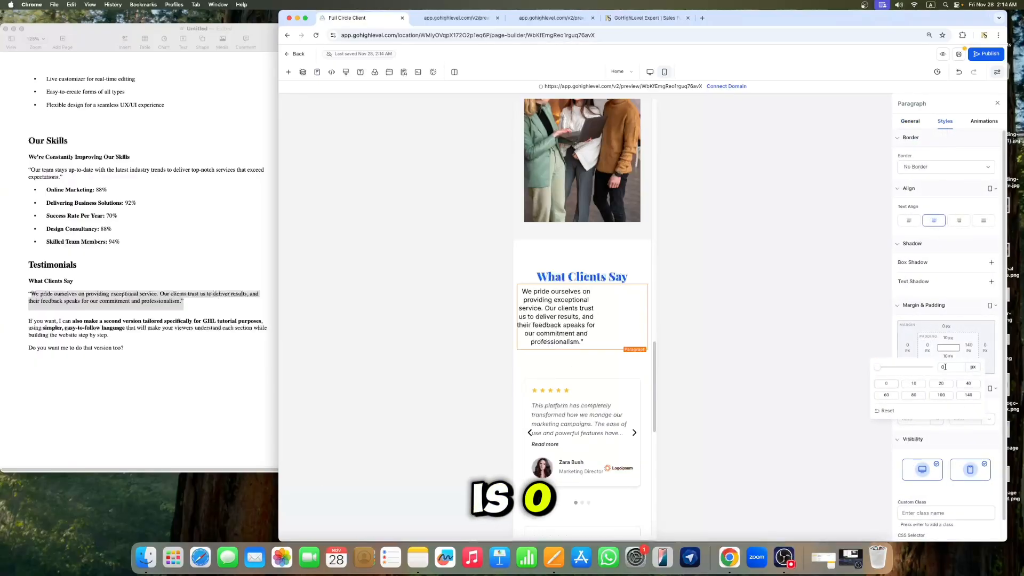
left_click(969, 348)
left_click(876, 383)
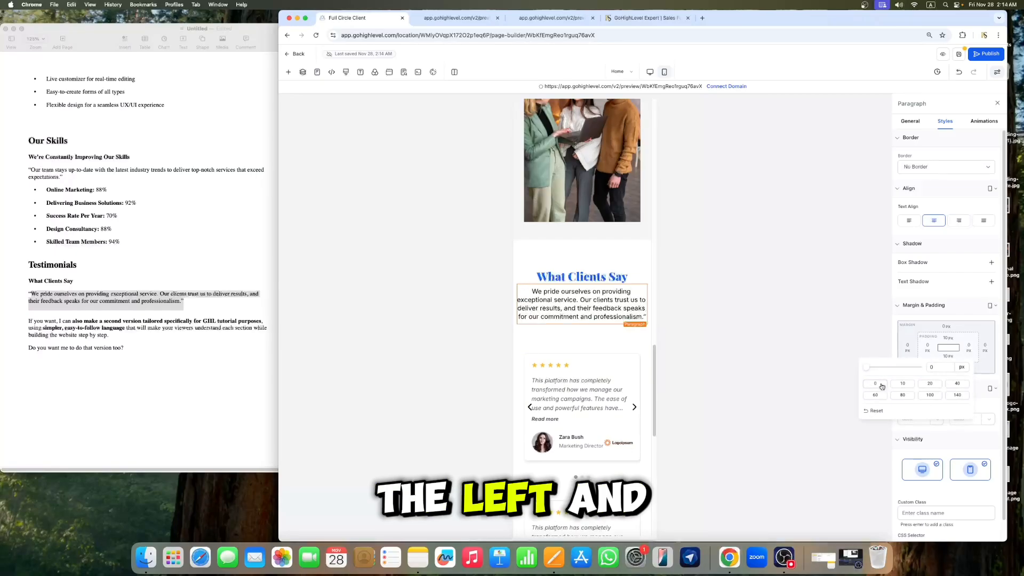
Step: Set the testimonials intro paragraph's font size to 16 px
left_click(910, 121)
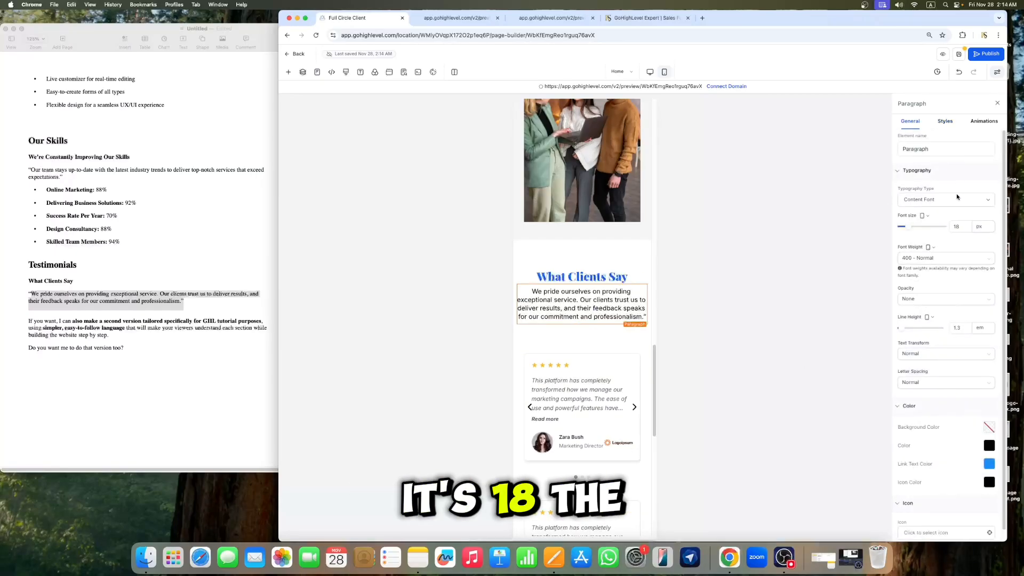
left_click(964, 224)
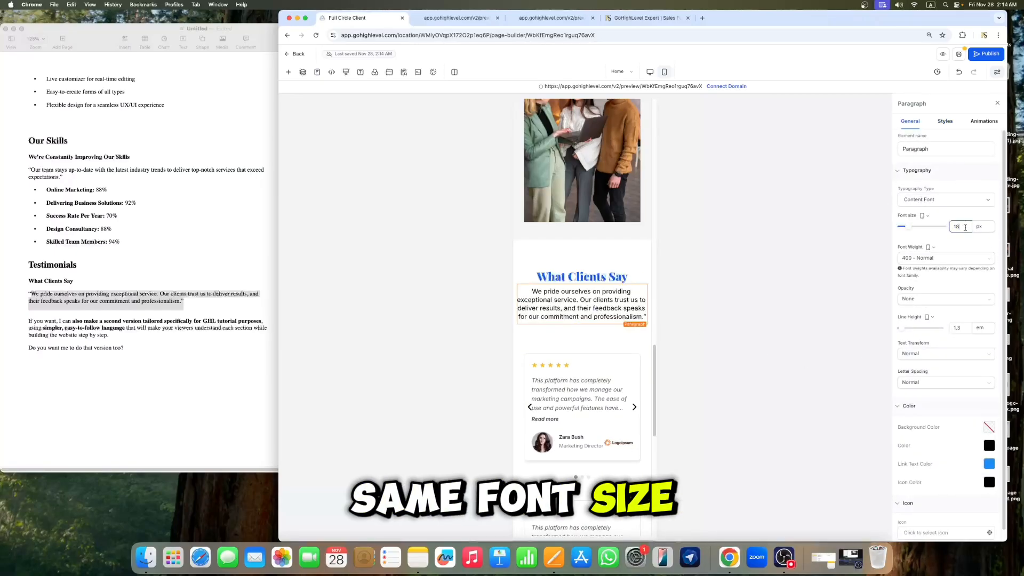
key("BackSpace")
type("6")
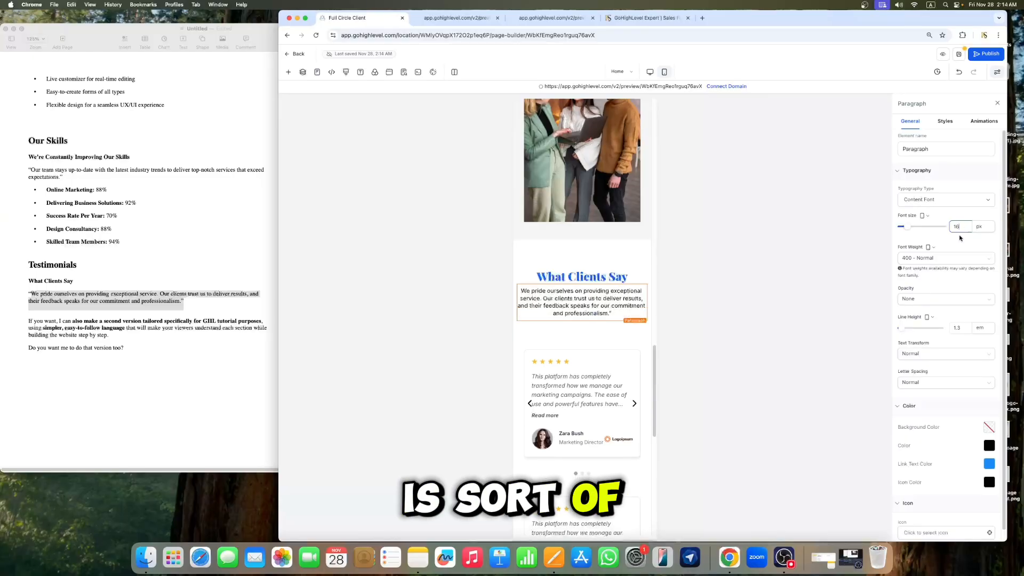
Step: Set the What Clients Say section's top padding to 20 px
left_click(590, 252)
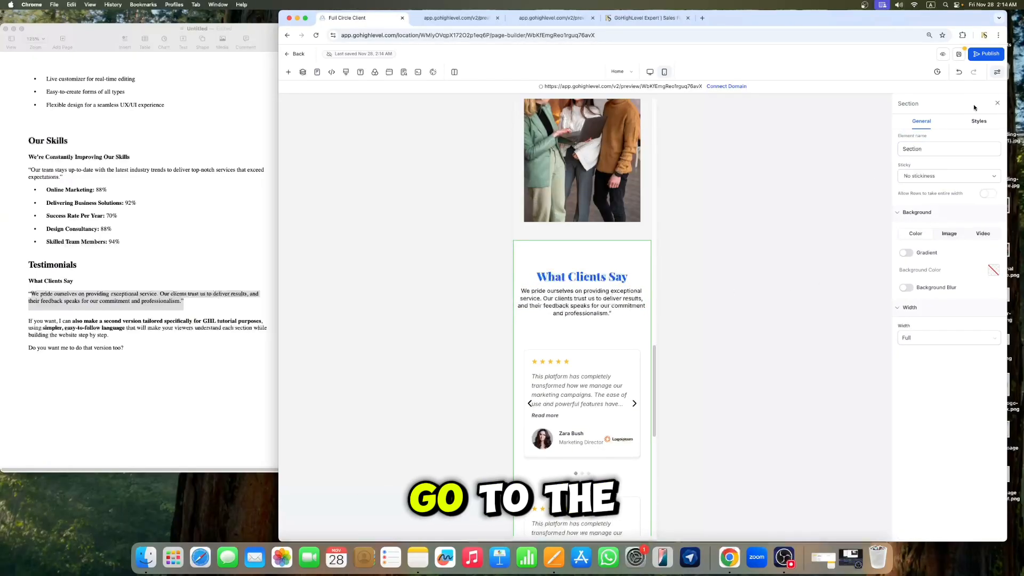
left_click(979, 121)
left_click(949, 263)
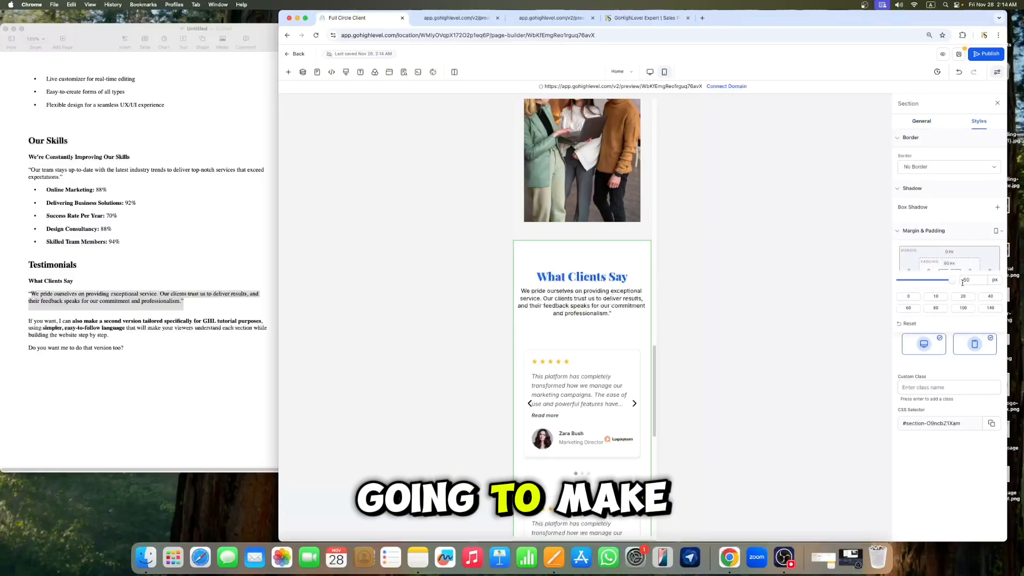
left_click(967, 297)
Step: Set the "Want To Grow Online?" section's top padding to 20 px
scroll(638, 293, "down", 8)
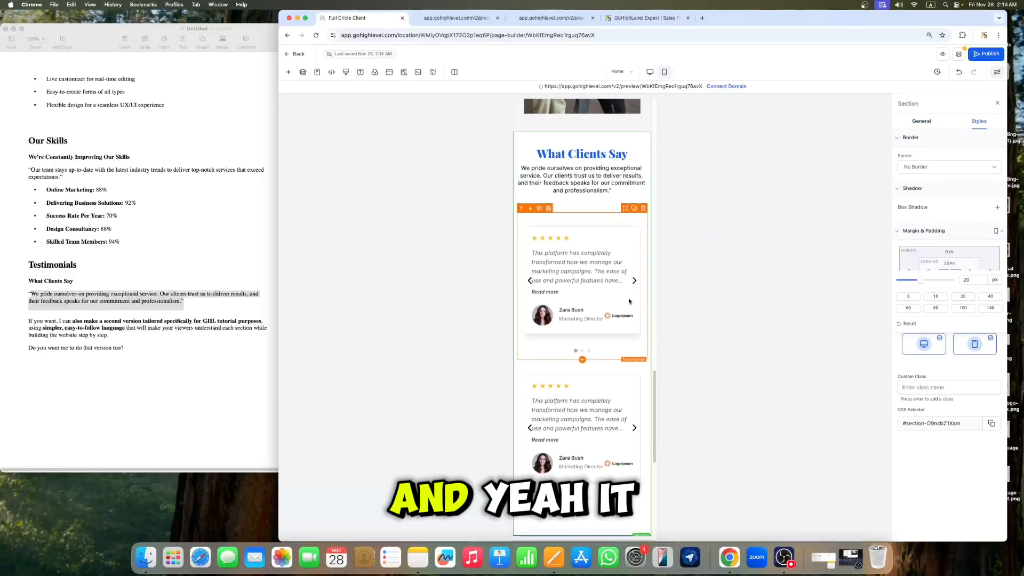
left_click(630, 320)
scroll(622, 220, "down", 3)
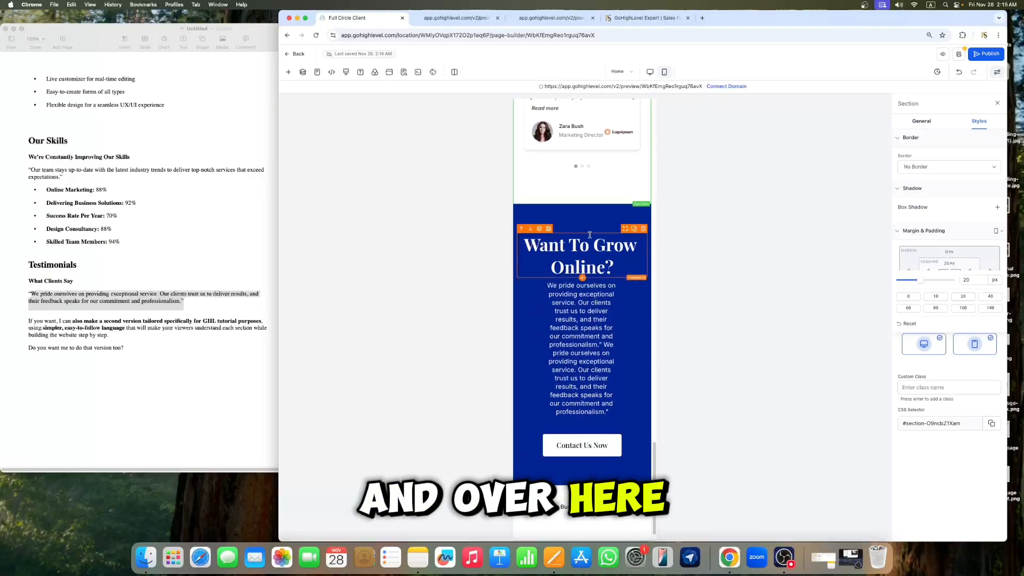
left_click(949, 263)
left_click(963, 297)
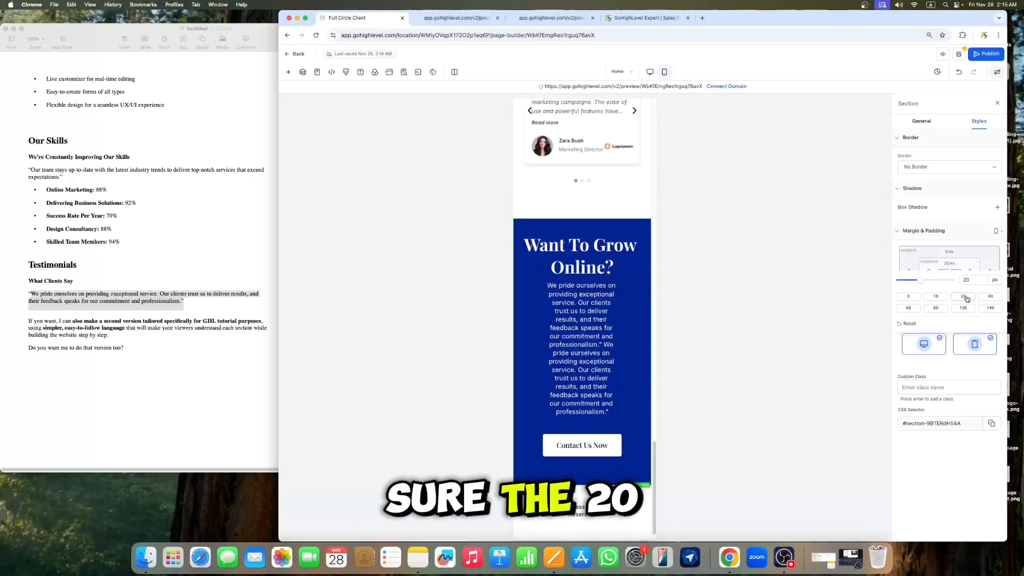
Step: Set the "Want To Grow Online?" headline's font size to 35 px
left_click(589, 245)
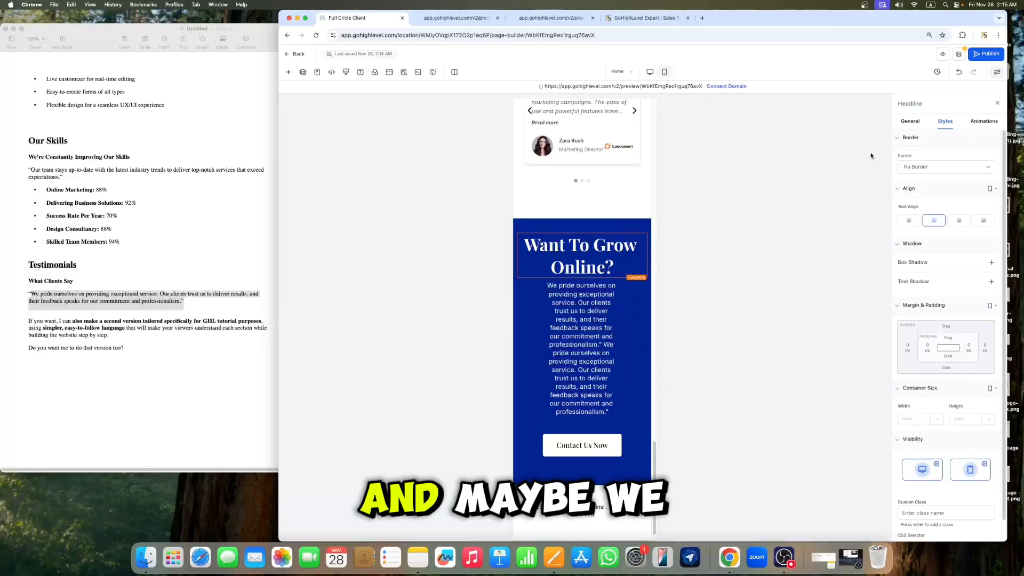
left_click(910, 121)
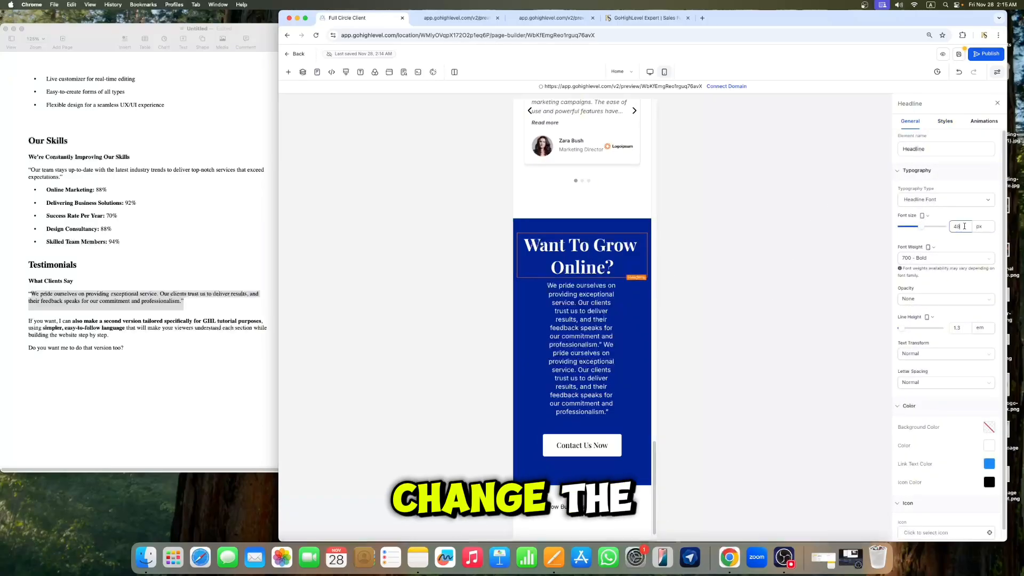
key("BackSpace")
key("BackSpace")
type("37")
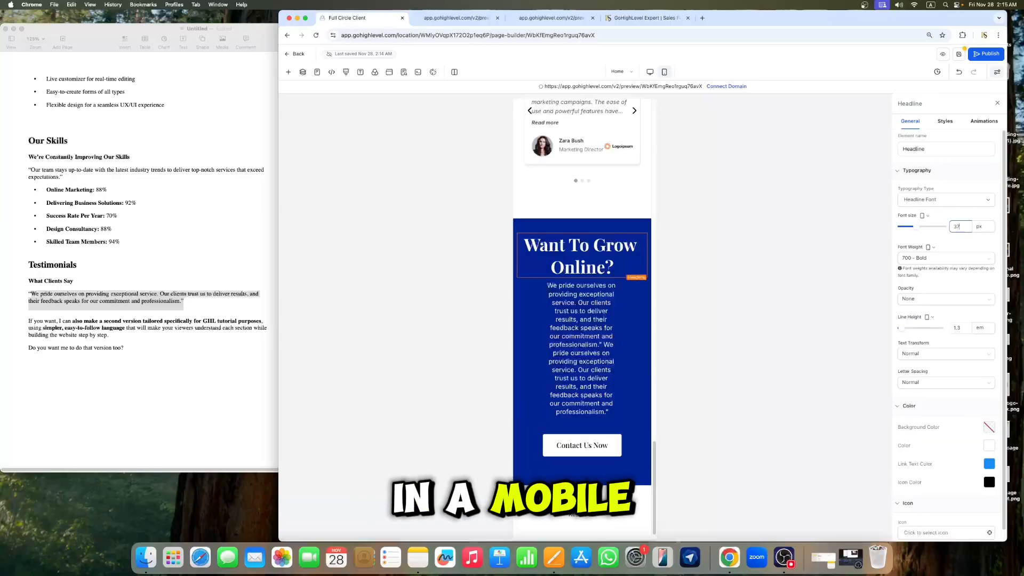
key("BackSpace")
type("4")
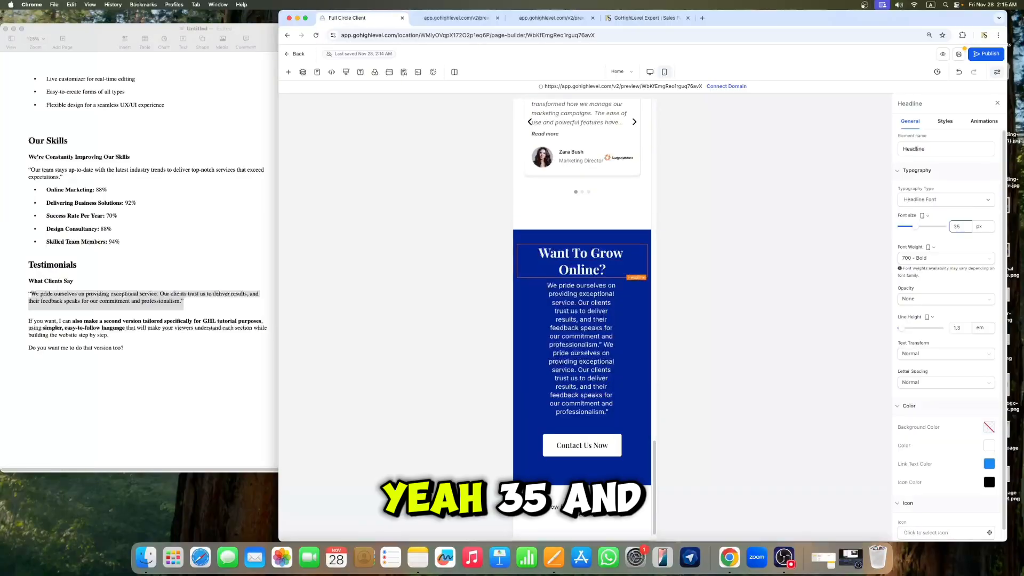
Step: Set the "Want To Grow Online?" paragraph's left and right padding to 0 px
left_click(571, 327)
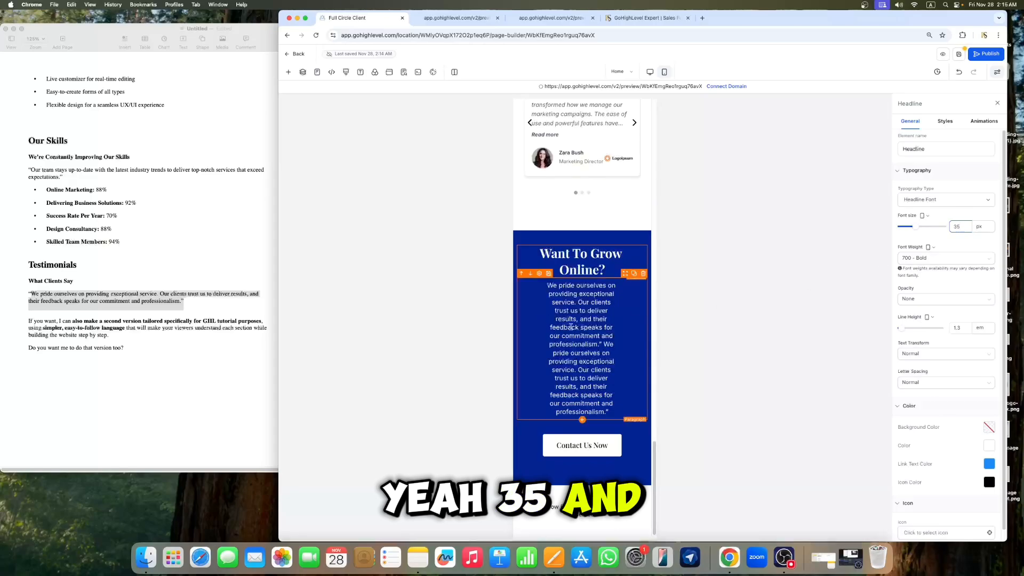
left_click(945, 121)
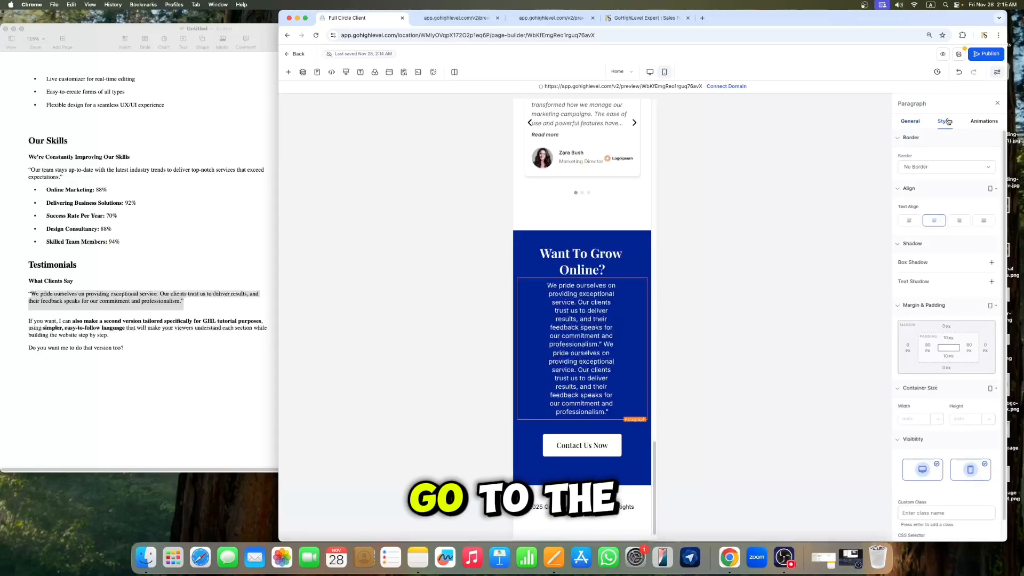
left_click(926, 345)
left_click(889, 382)
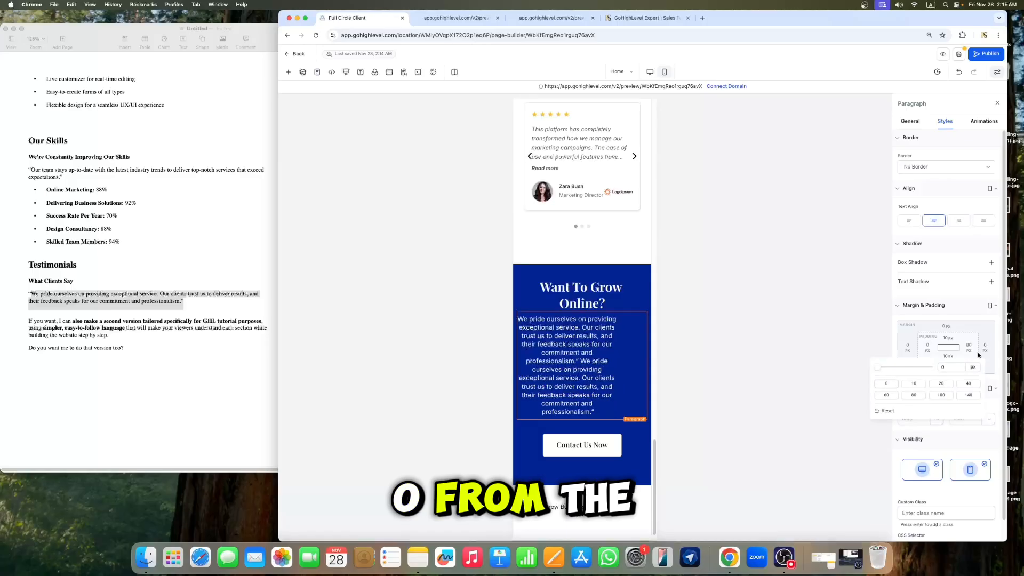
left_click(969, 345)
left_click(874, 383)
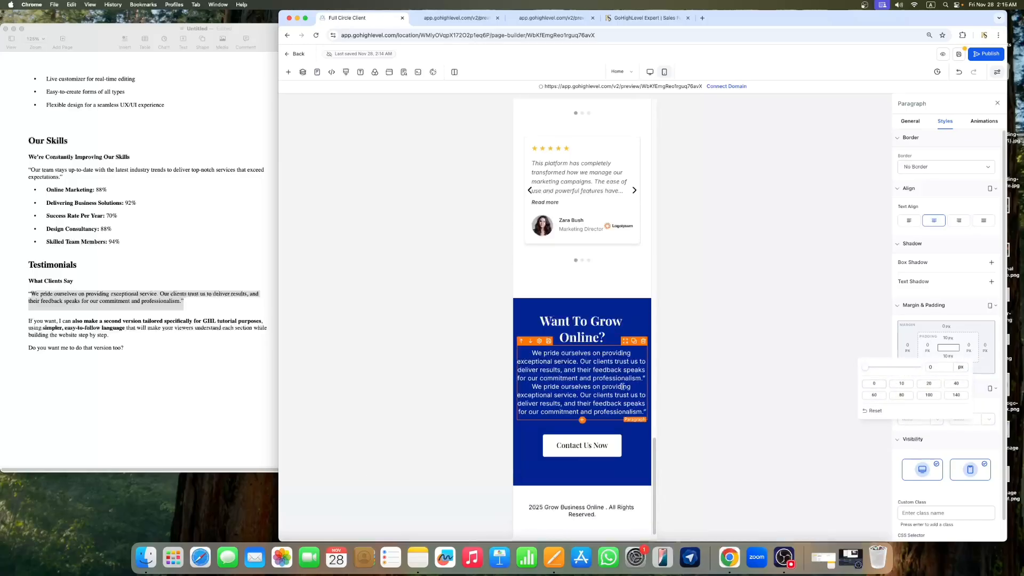
Step: Set the footer copyright paragraph's font size to 13 px
left_click(910, 121)
left_click(960, 226)
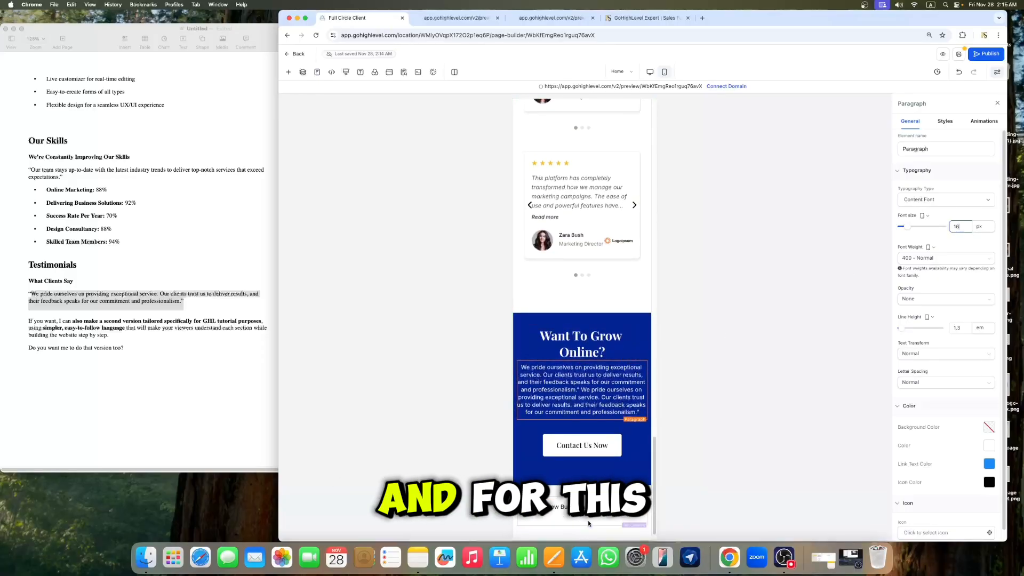
left_click(598, 516)
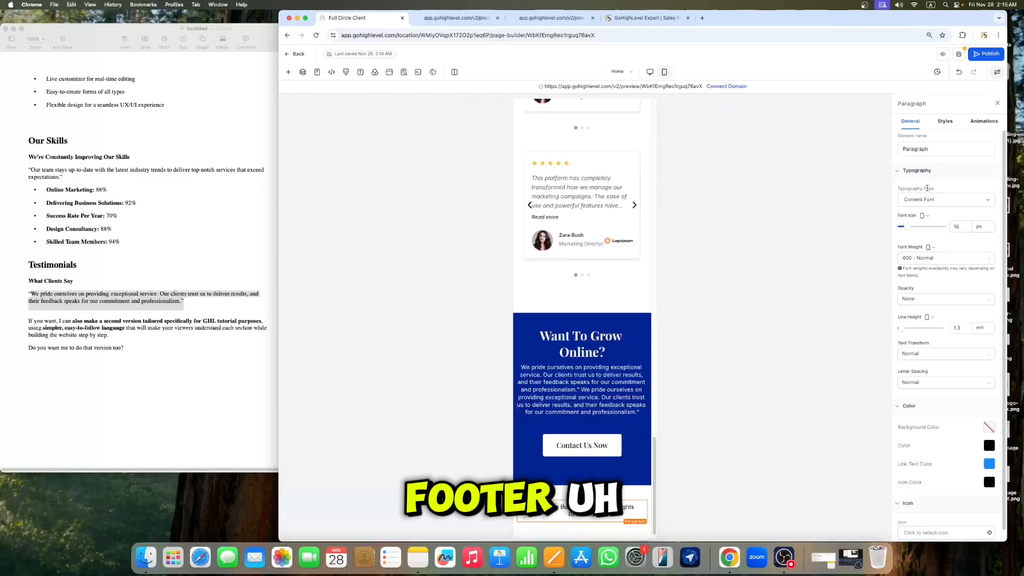
left_click(962, 227)
key("BackSpace")
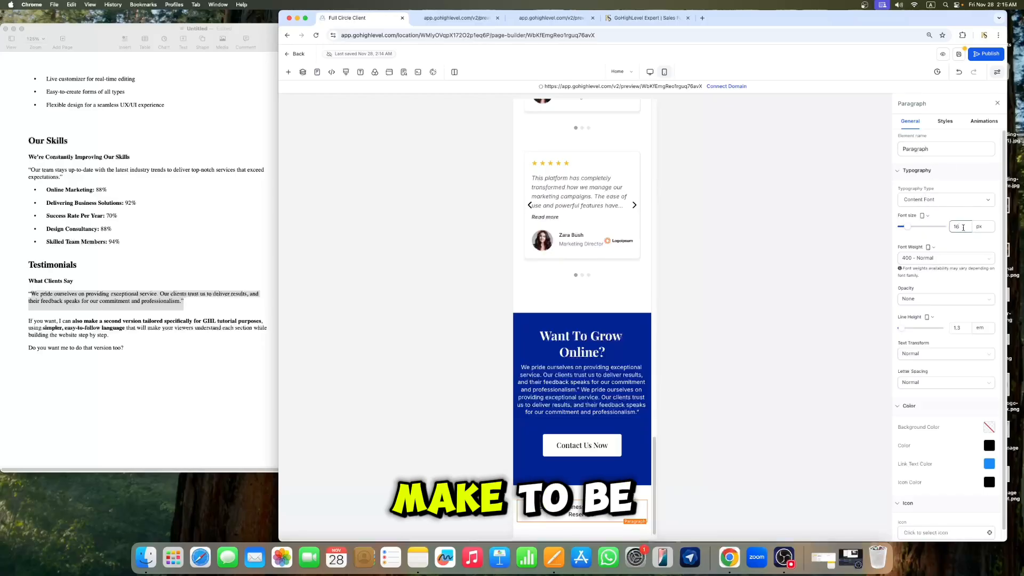
type("3")
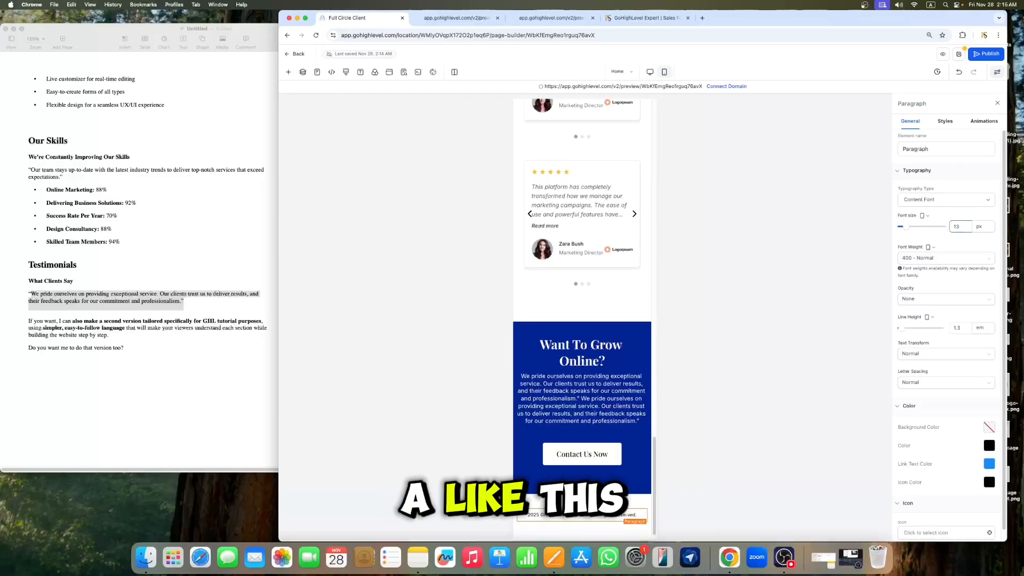
Step: Open the footer section's padding settings, close the panel and save the page
left_click(550, 501)
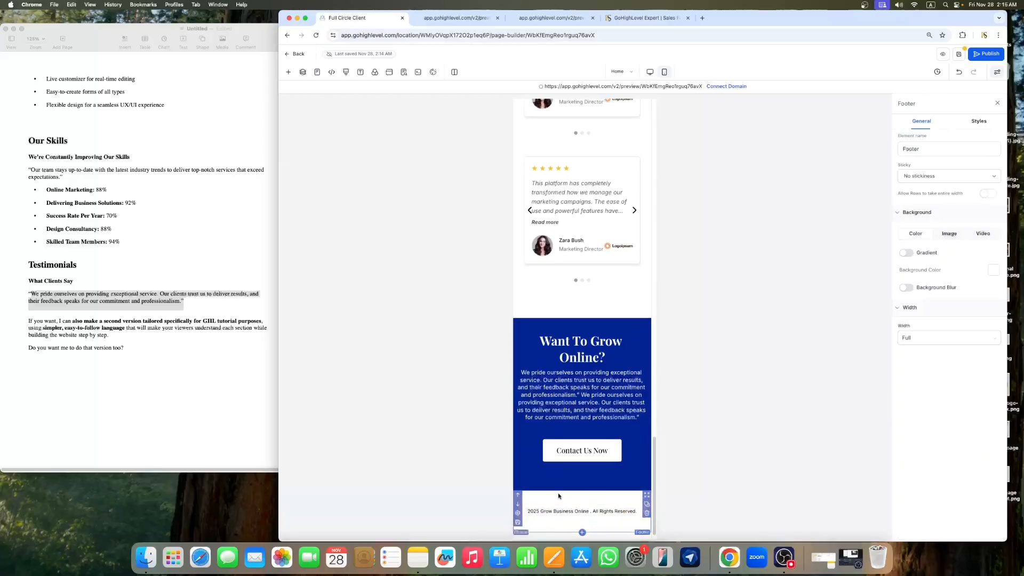
left_click(979, 121)
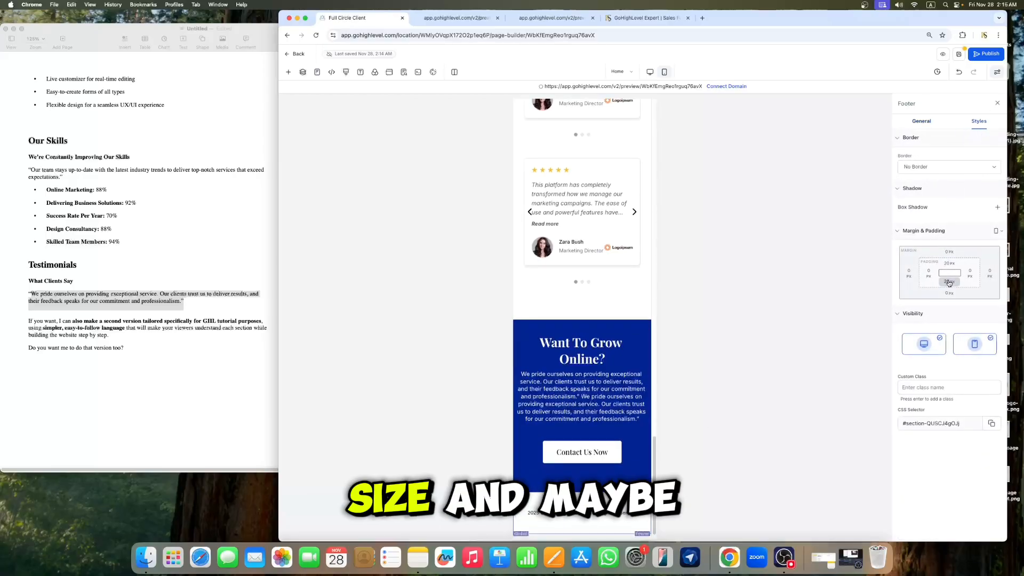
left_click(949, 263)
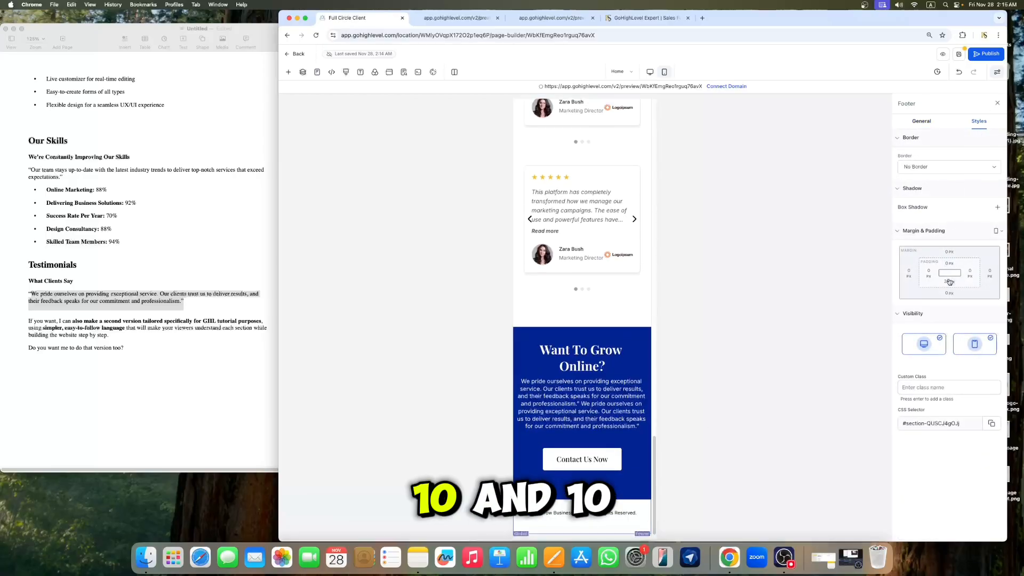
left_click(997, 103)
left_click(959, 54)
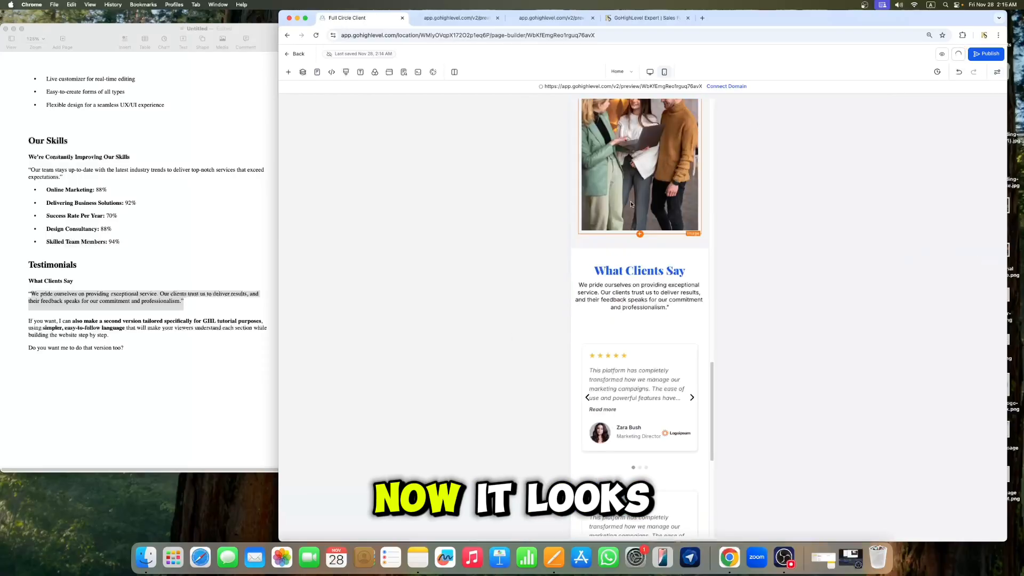
Step: Set the hero section row's left padding to 20 px in mobile view
scroll(638, 201, "up", 6)
scroll(638, 201, "up", 20)
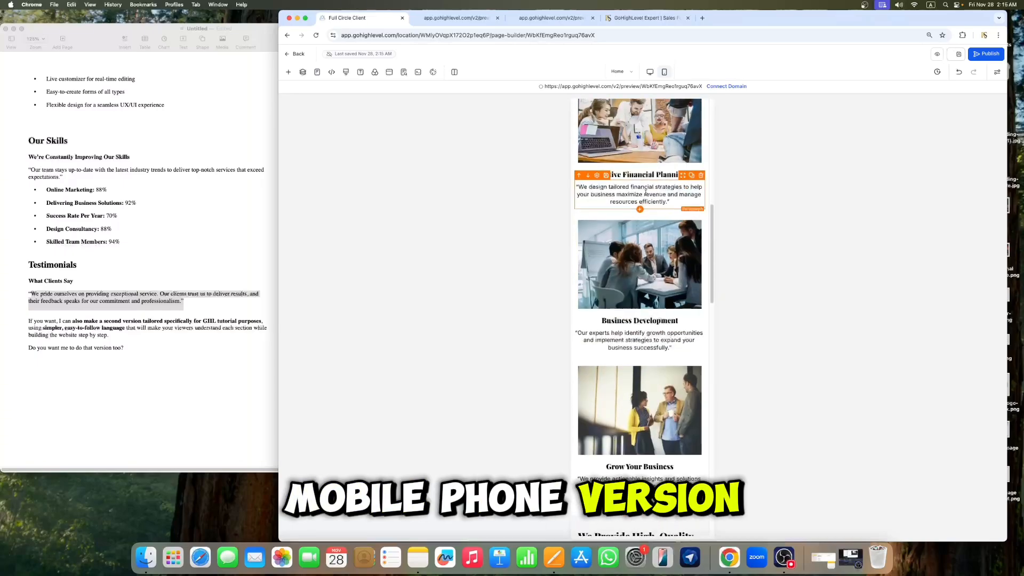
scroll(646, 192, "up", 6)
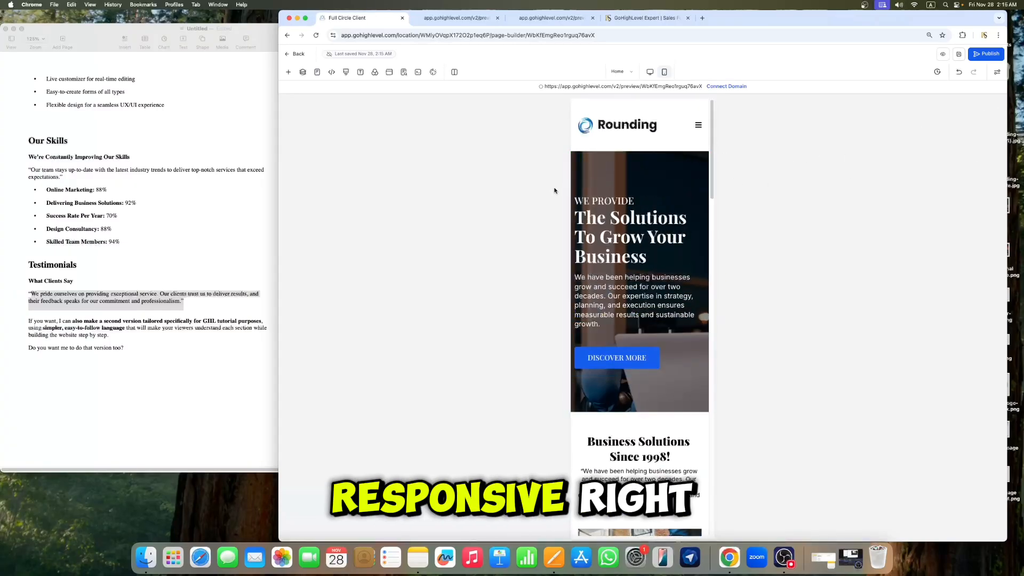
left_click(610, 187)
left_click(928, 274)
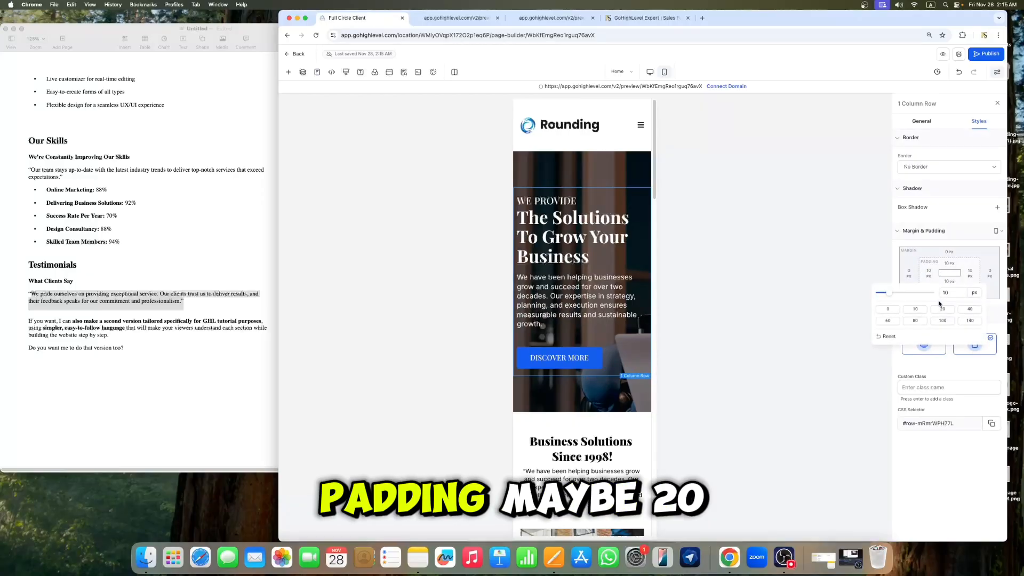
left_click(940, 309)
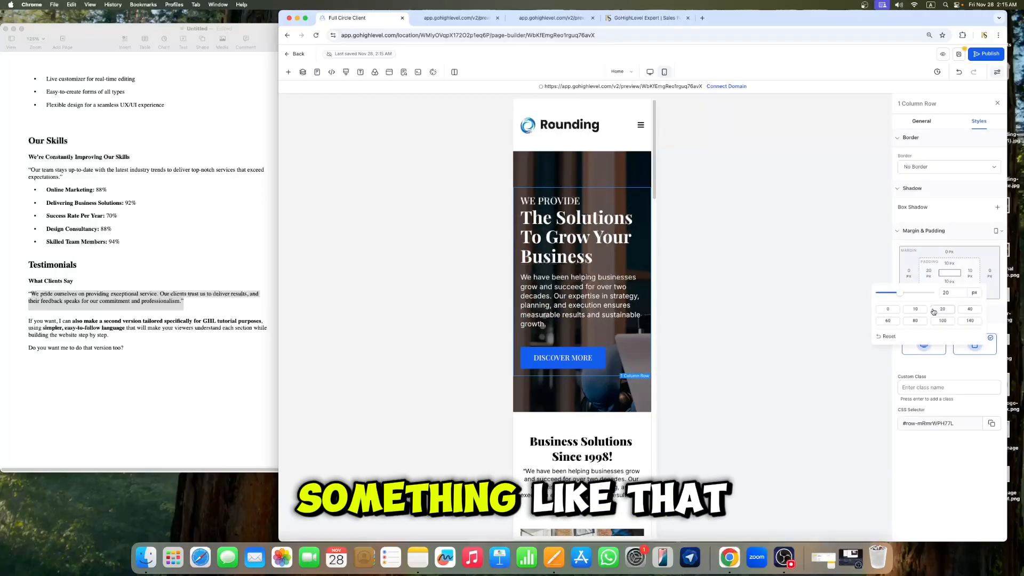
left_click(996, 104)
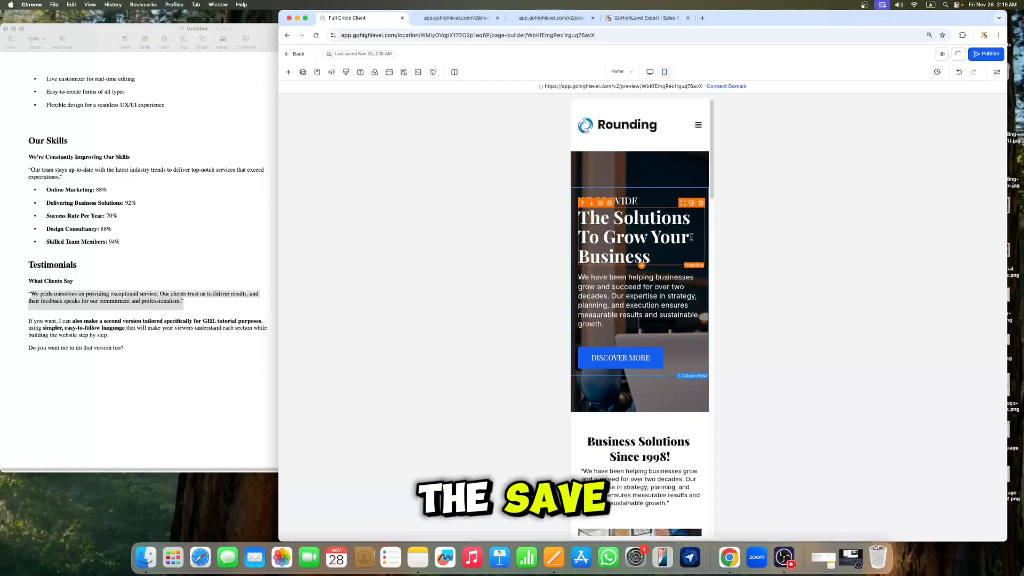
Step: Open and close the mobile navigation menu to check how it appears
scroll(685, 237, "down", 3)
scroll(685, 237, "up", 3)
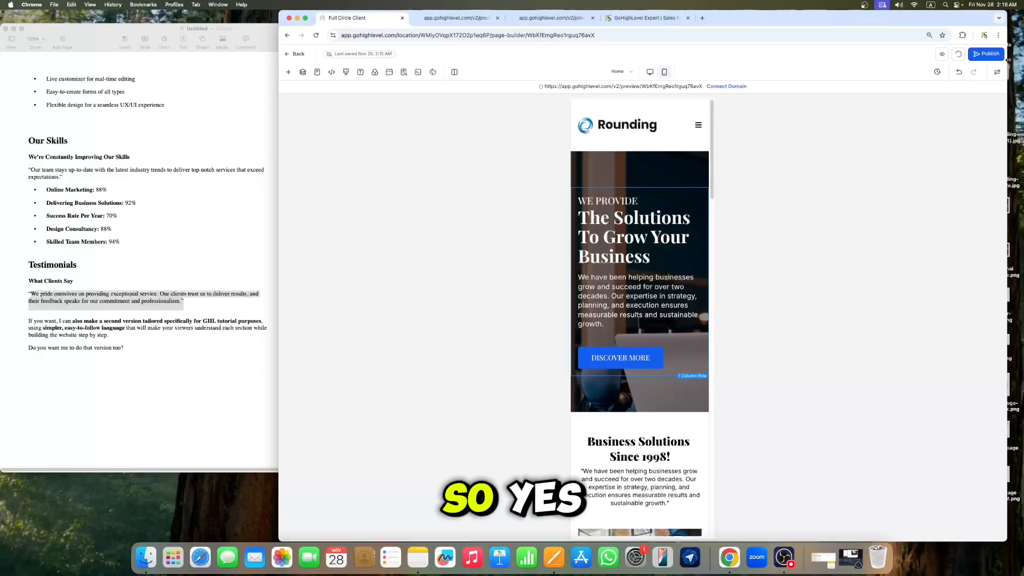
left_click(698, 125)
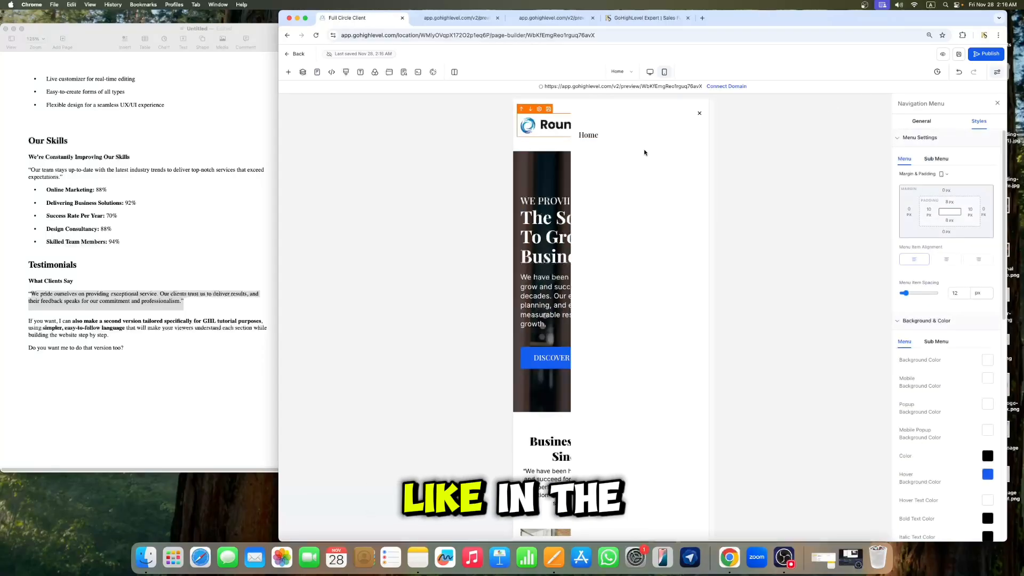
left_click(701, 115)
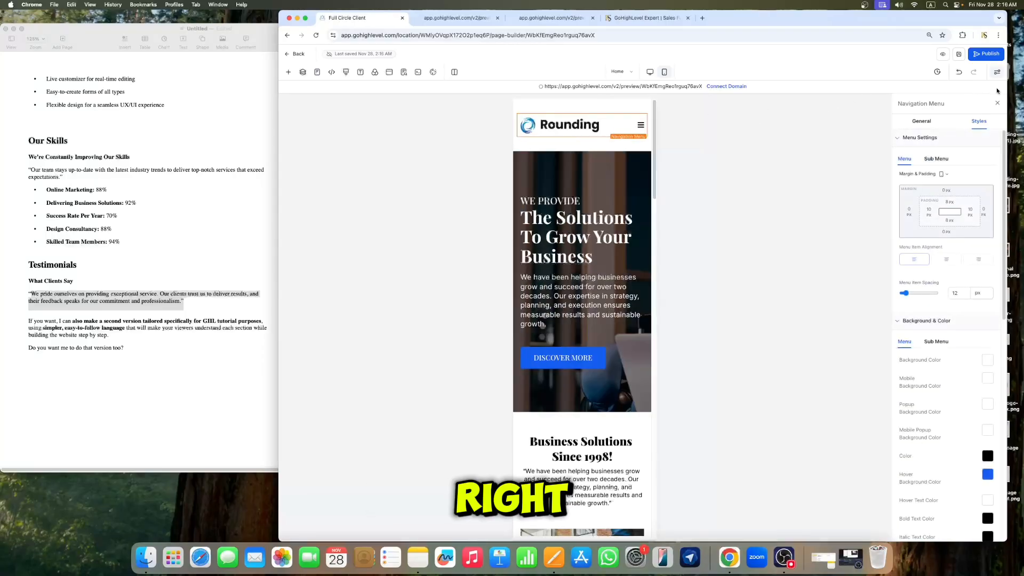
left_click(999, 103)
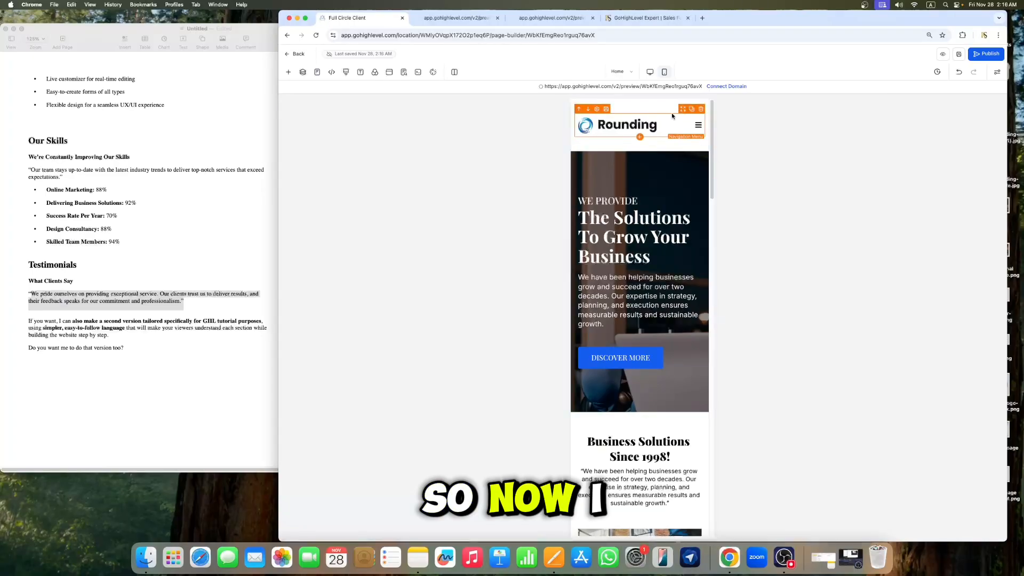
Step: Switch to desktop view and review the page layout
left_click(650, 77)
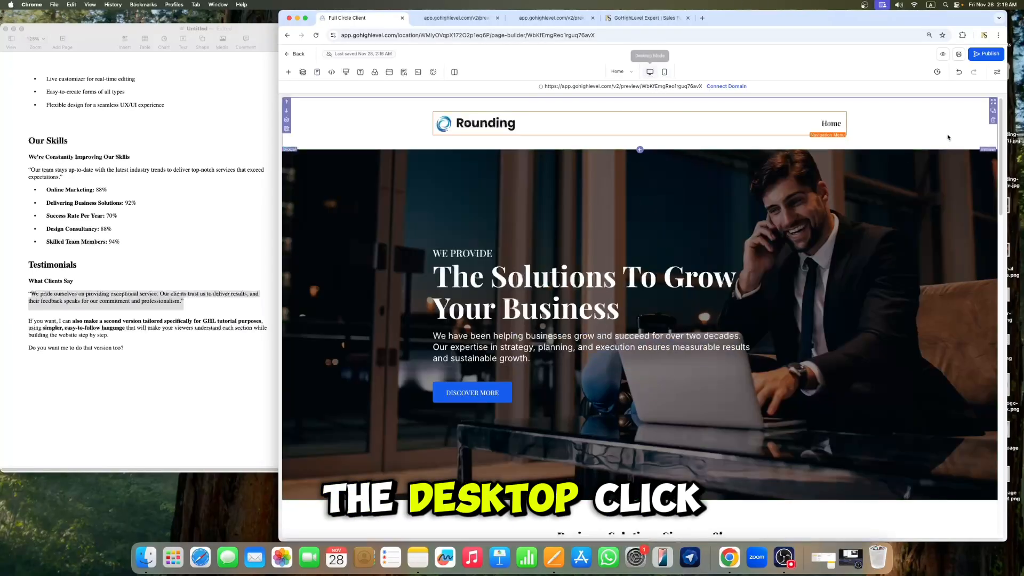
scroll(716, 331, "down", 20)
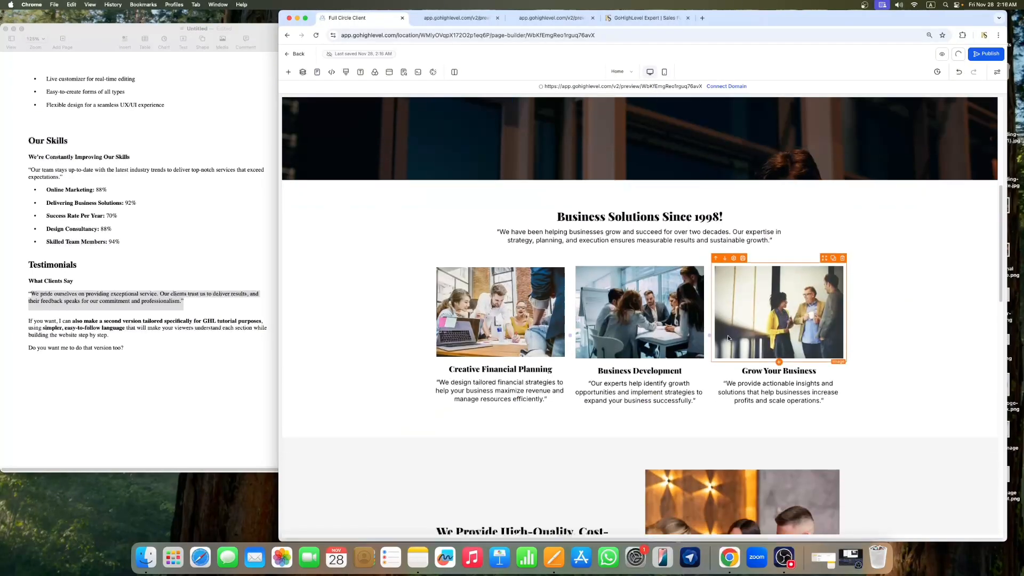
scroll(767, 342, "up", 15)
scroll(766, 341, "up", 6)
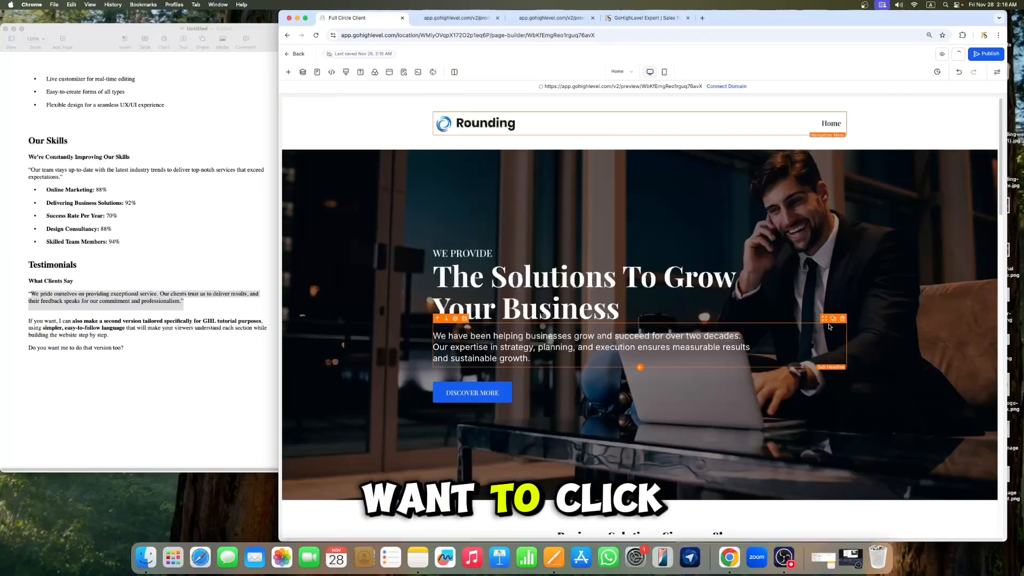
Step: Return to the website's pages and create a new page named Contact
left_click(299, 55)
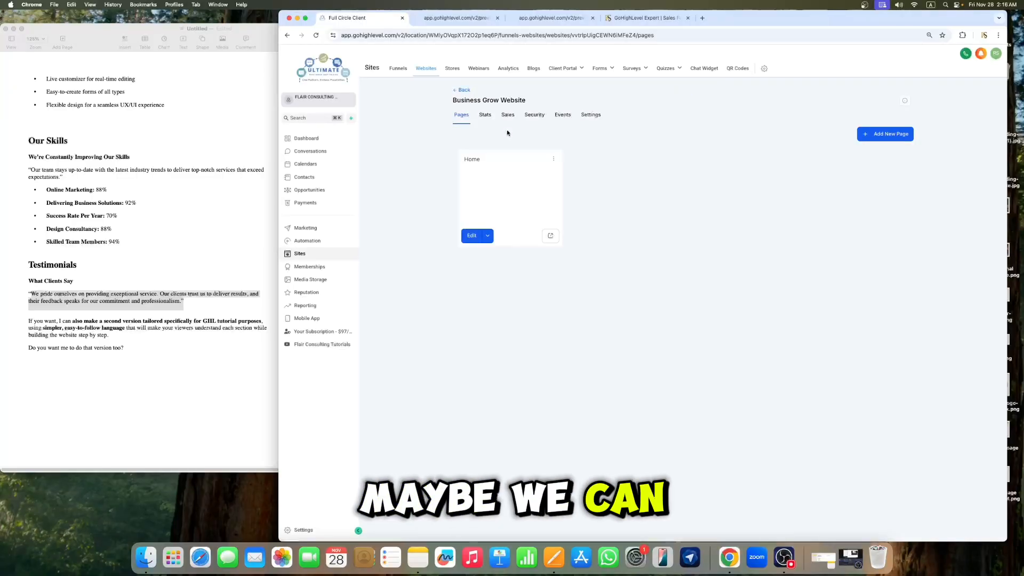
left_click(885, 134)
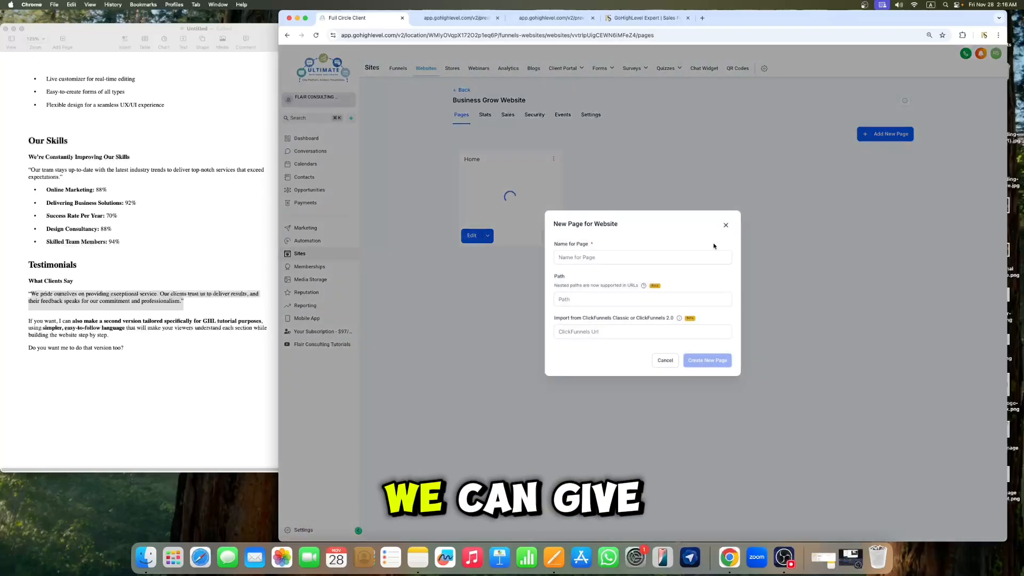
left_click(712, 257)
type("Contact")
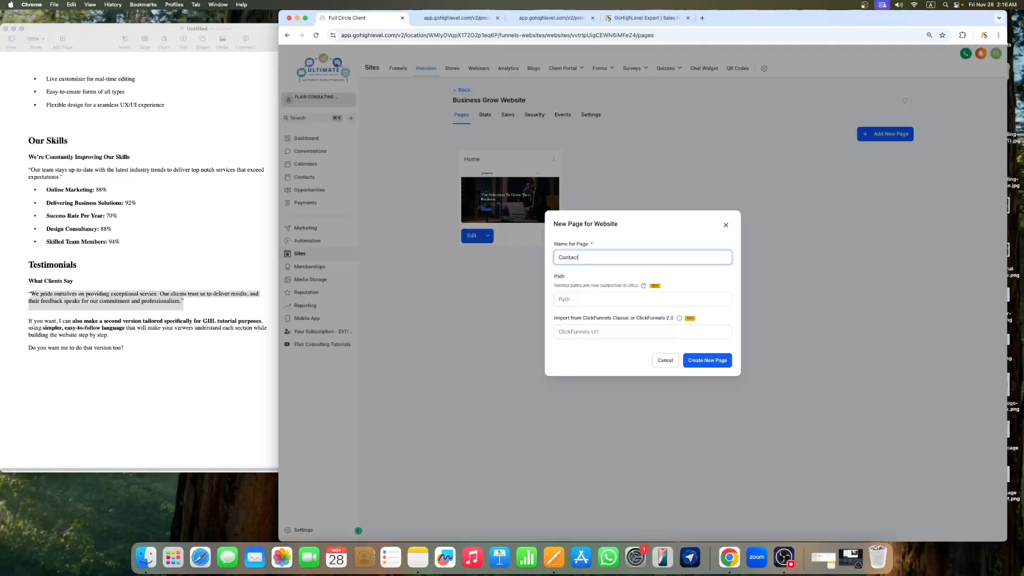
left_click(707, 365)
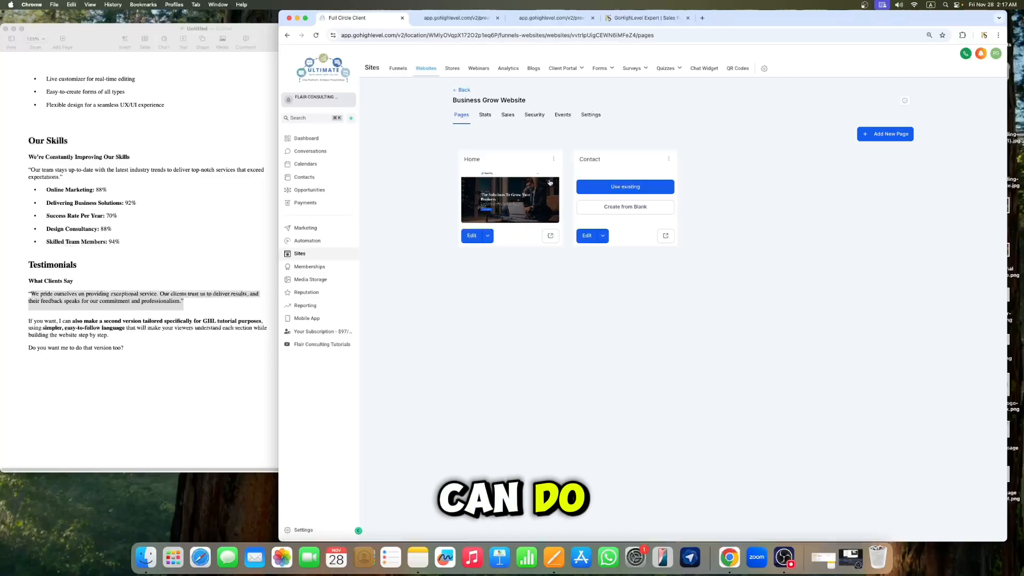
Step: Import the Business Grow Website's Home page as the Contact page's content
left_click(626, 189)
left_click(593, 296)
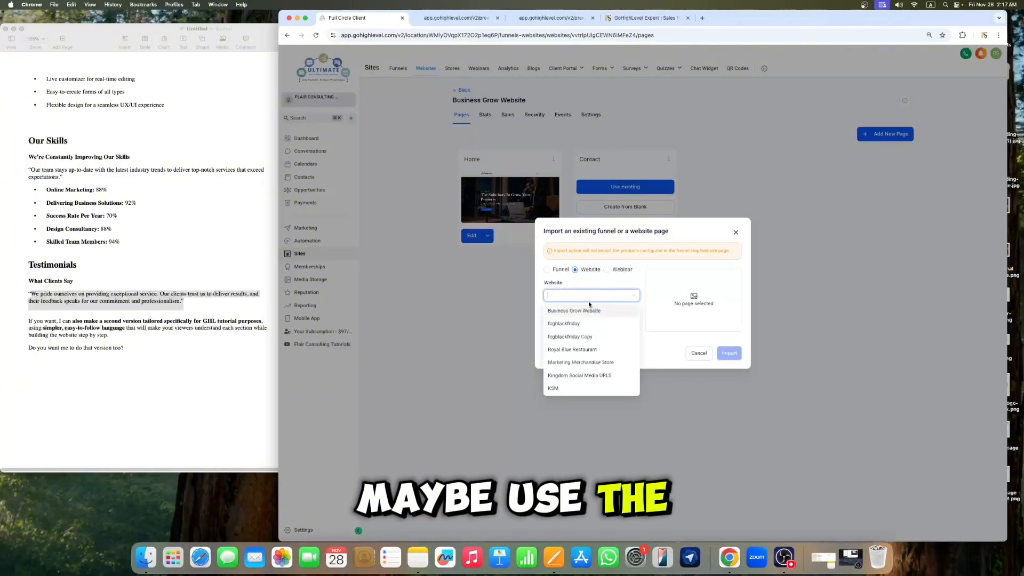
left_click(590, 310)
left_click(590, 327)
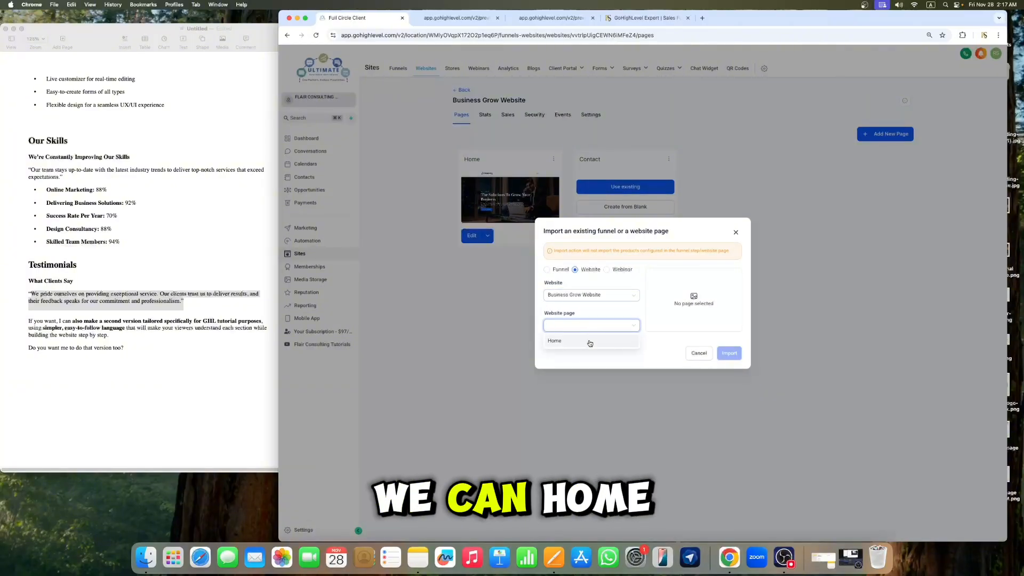
left_click(589, 341)
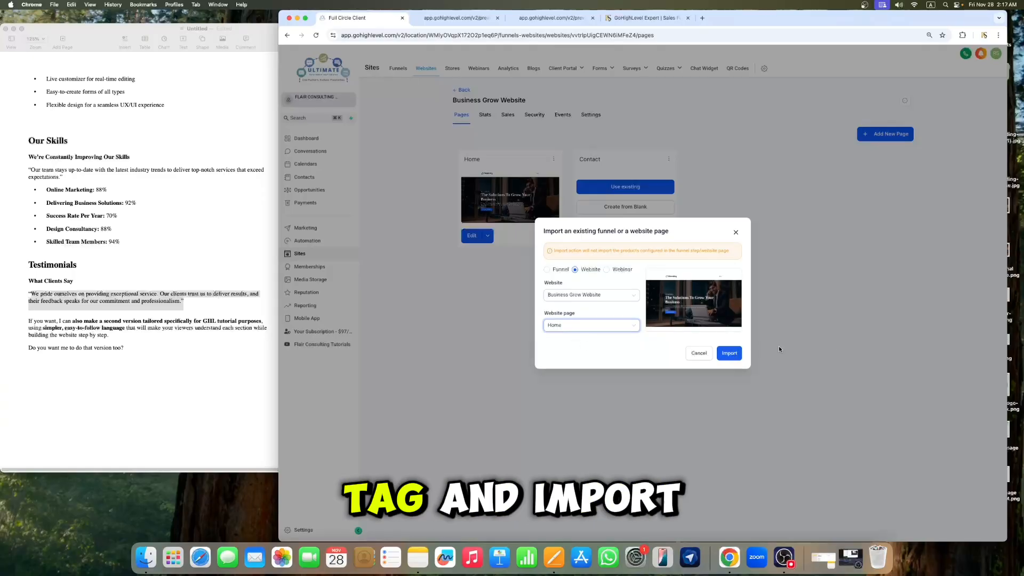
left_click(728, 354)
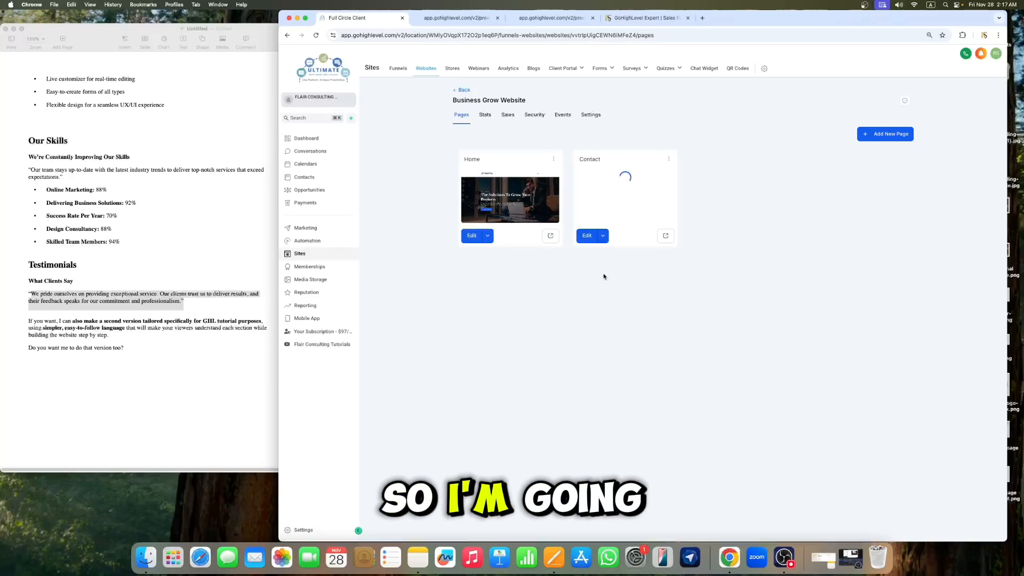
Step: Open the Contact page in the editor and add a new item to the navigation menu
left_click(590, 240)
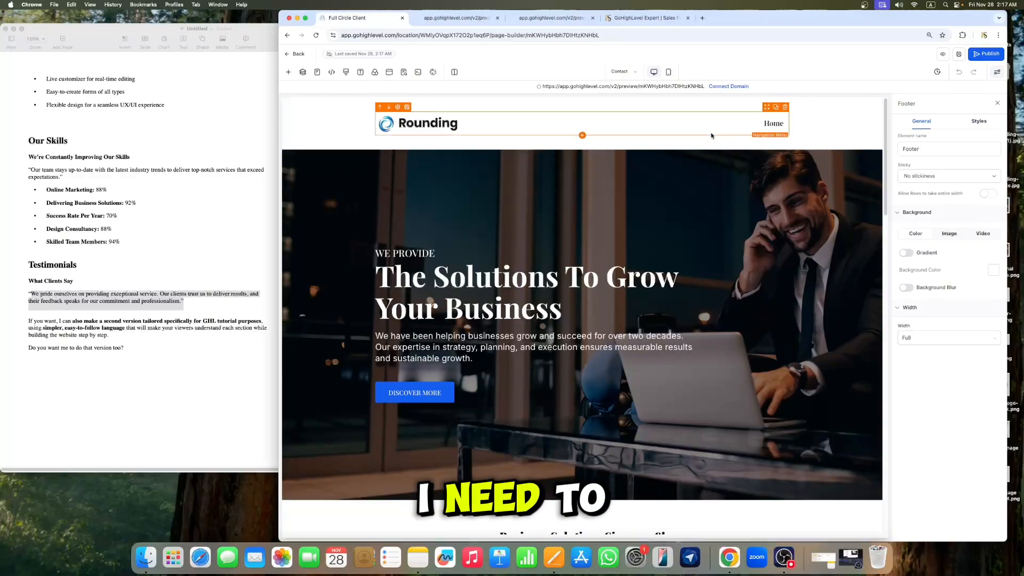
left_click(715, 129)
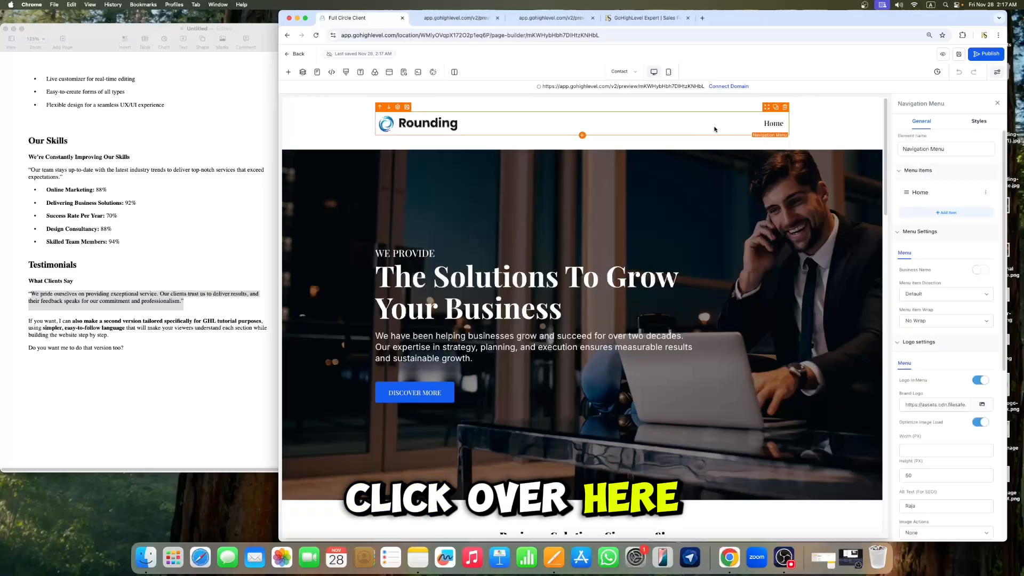
left_click(940, 213)
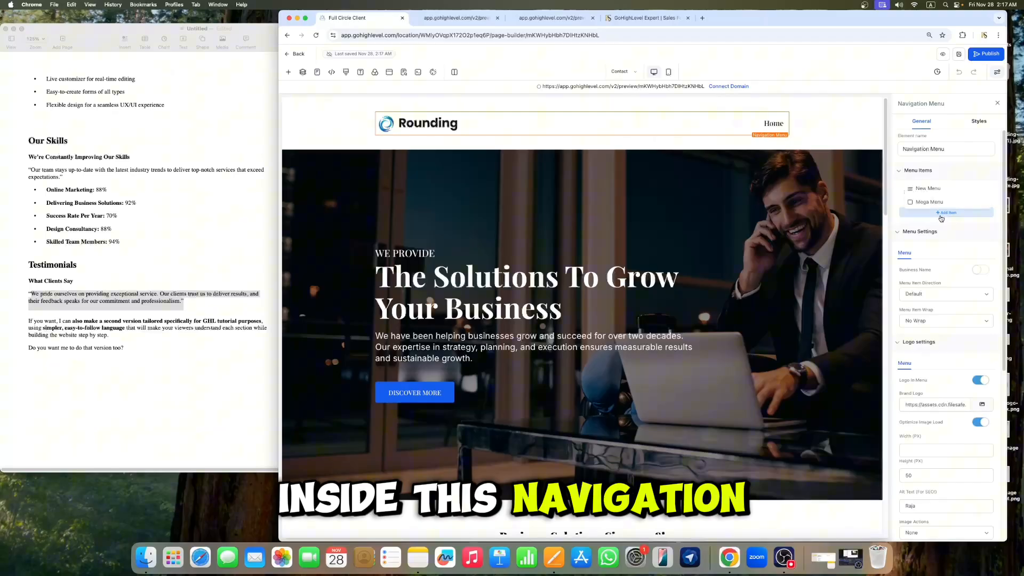
Step: Configure the new navigation menu item with the title Contact, set it to go to a page, and submit it
left_click(928, 189)
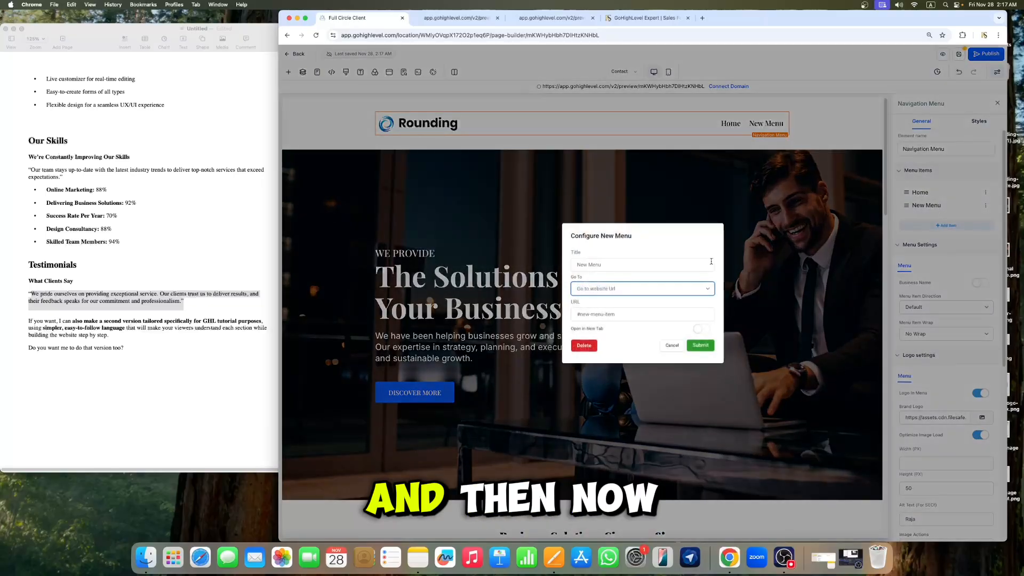
left_click(644, 286)
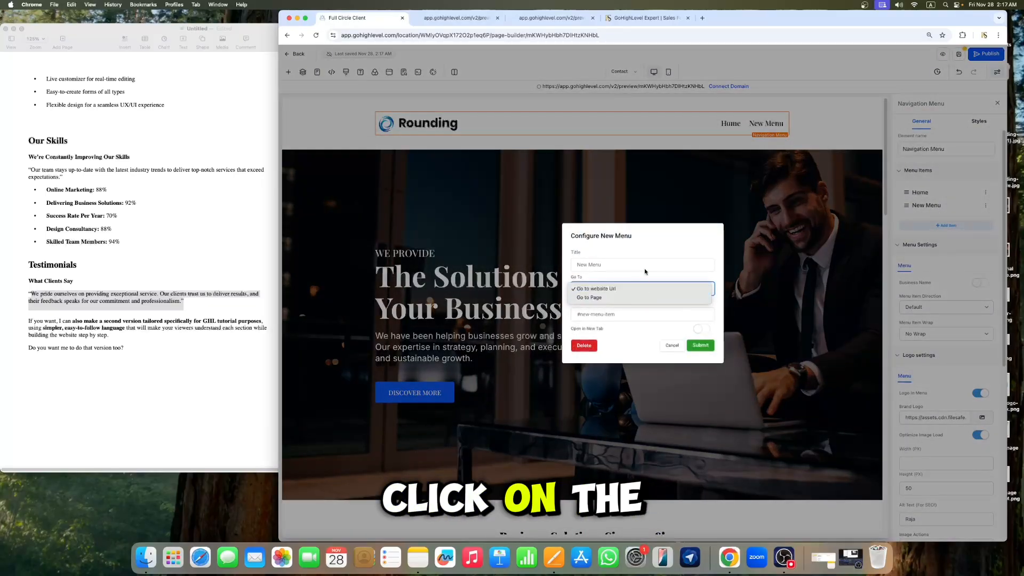
left_click(643, 266)
left_click(641, 264)
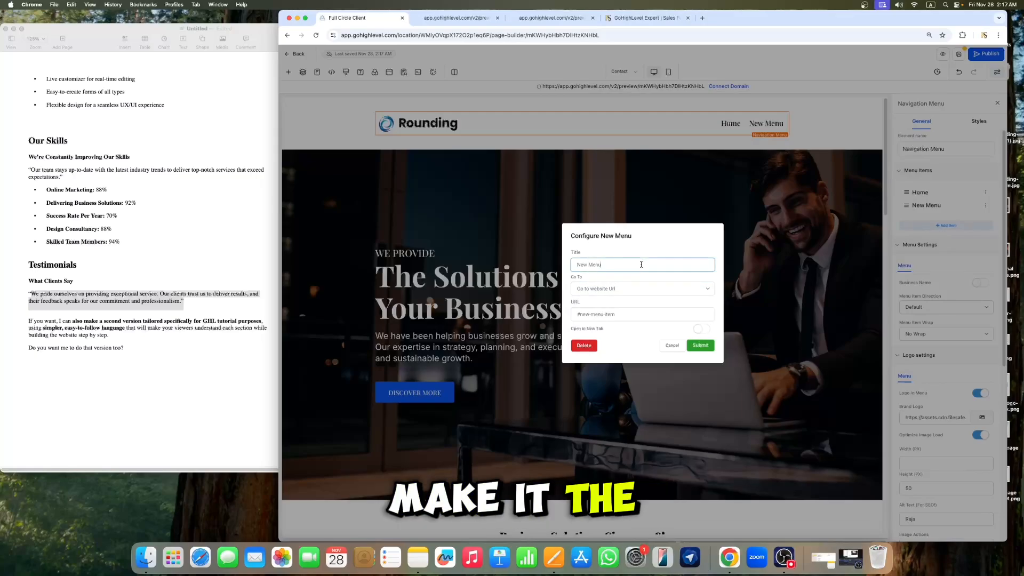
key("super+a")
key("BackSpace")
type("C")
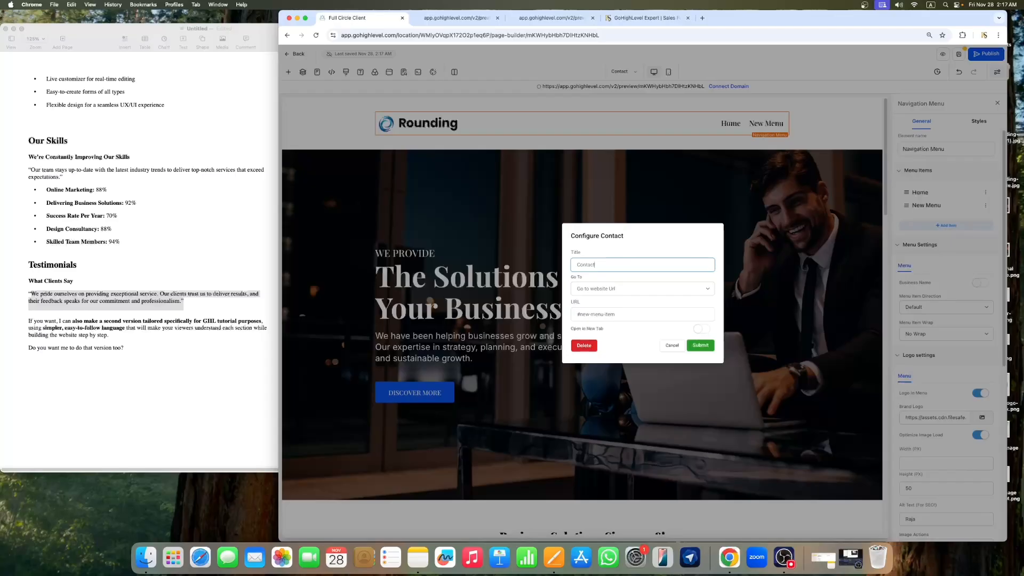
left_click(629, 285)
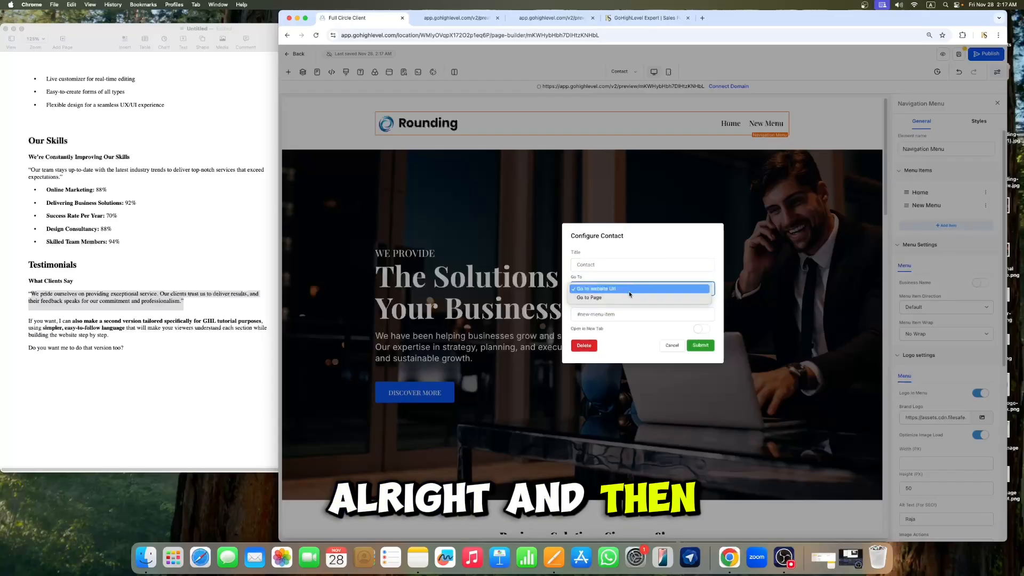
left_click(630, 297)
left_click(635, 313)
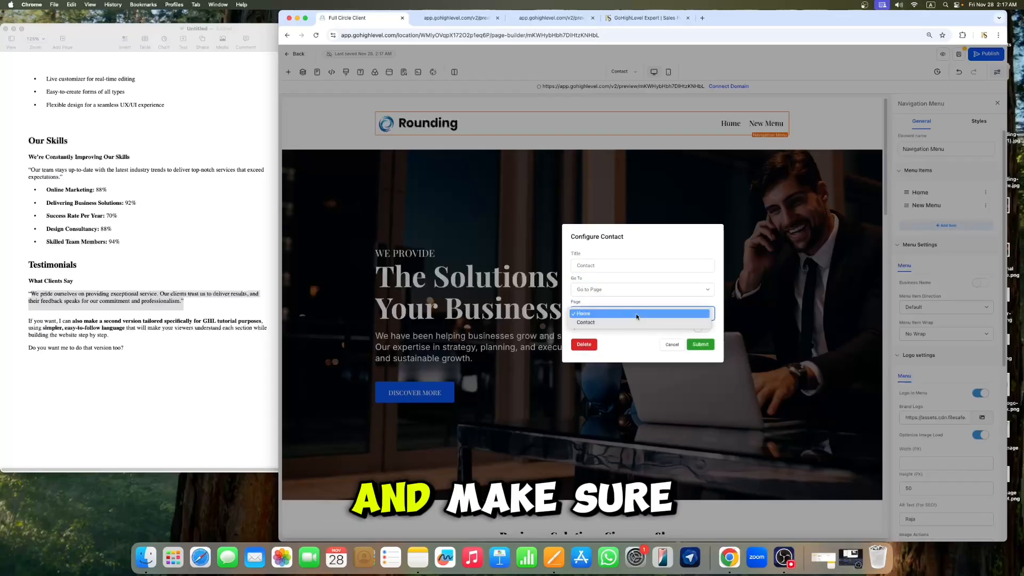
left_click(632, 322)
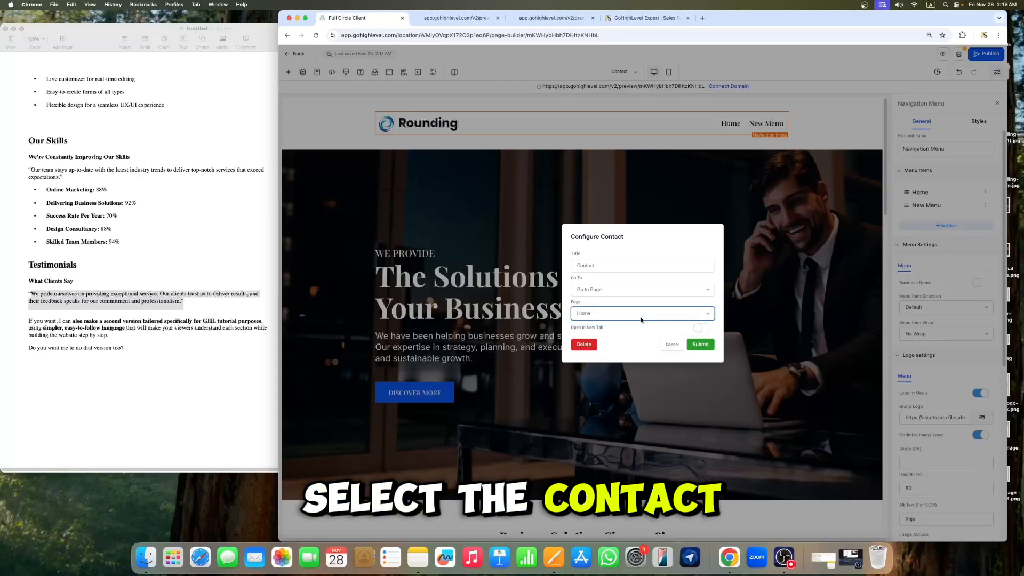
left_click(700, 344)
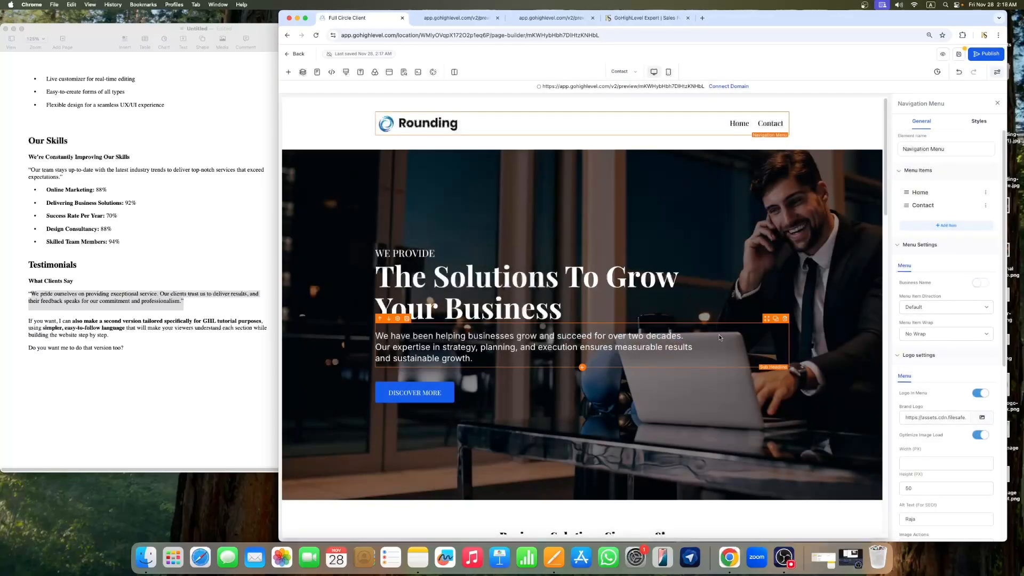
Step: Delete the content sections below the hero on the Contact page, keeping only the hero and footer
left_click(995, 106)
scroll(642, 244, "down", 5)
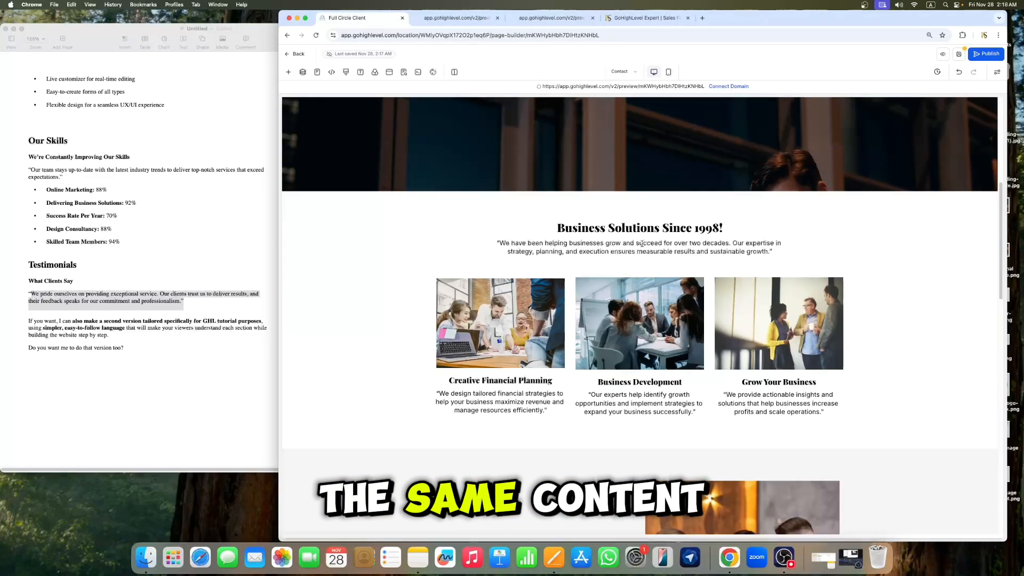
scroll(642, 244, "down", 15)
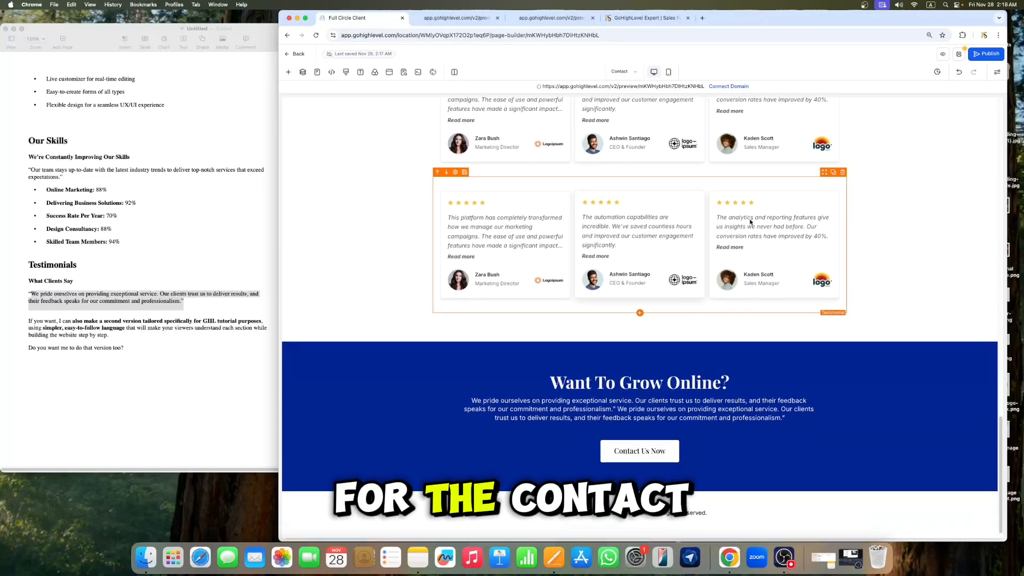
scroll(751, 222, "up", 20)
scroll(738, 240, "down", 5)
scroll(740, 244, "up", 3)
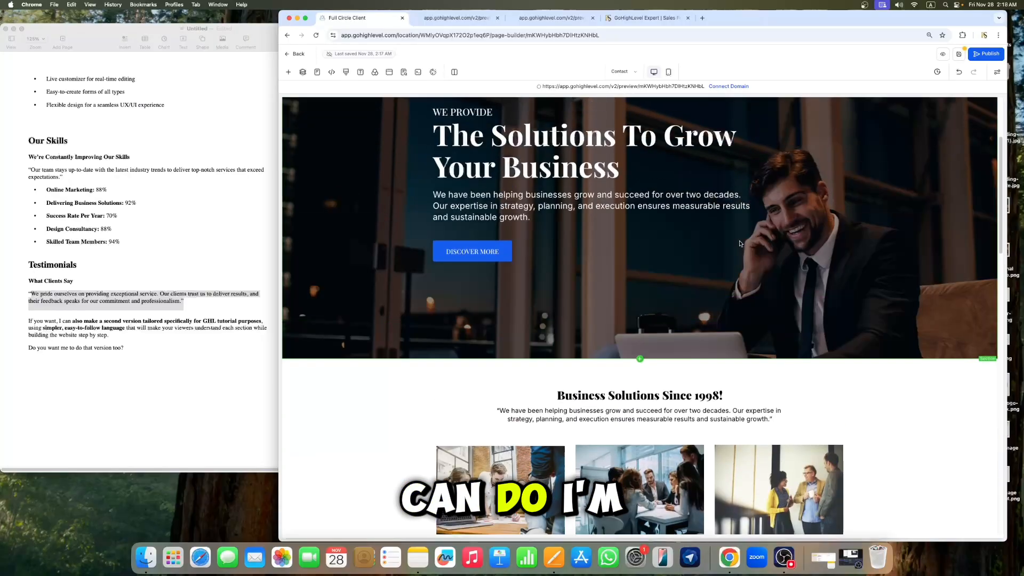
scroll(739, 244, "up", 3)
scroll(853, 213, "down", 8)
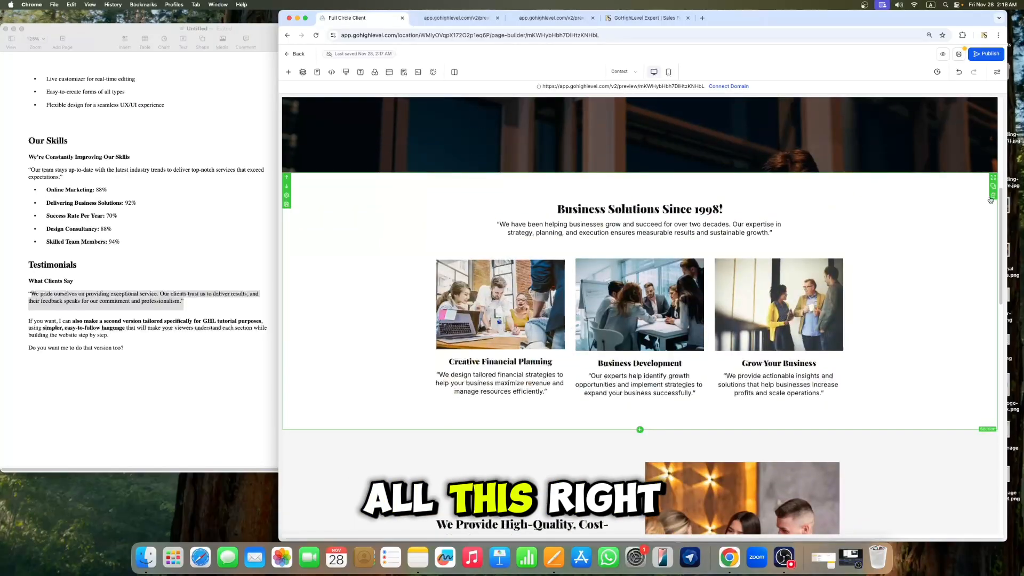
left_click(992, 196)
left_click(992, 196)
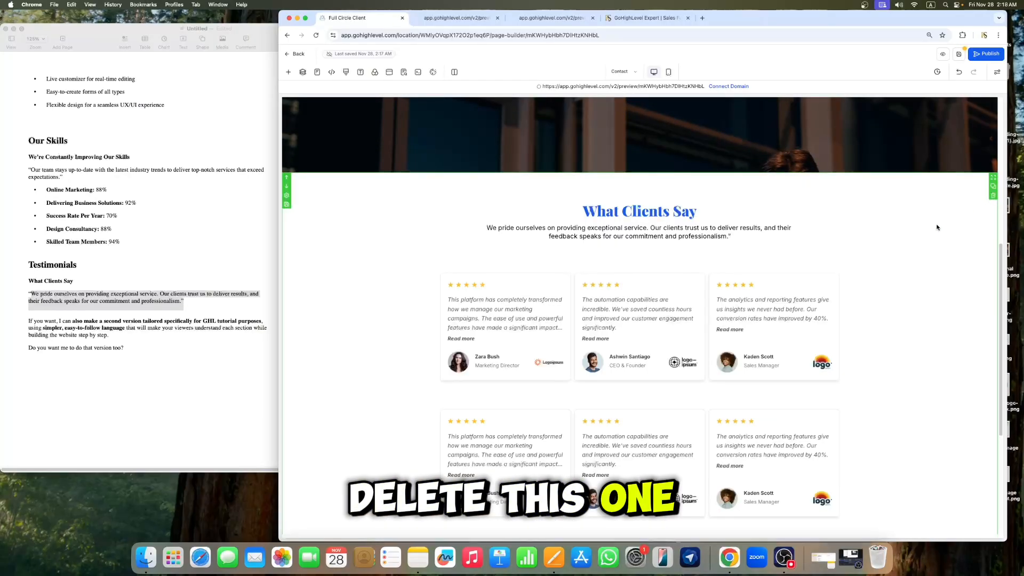
left_click(993, 195)
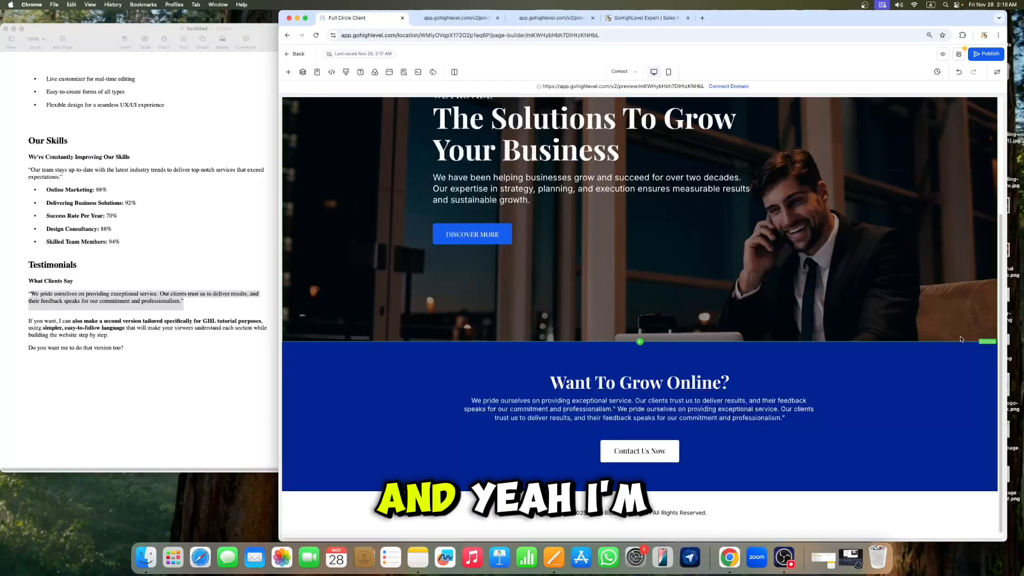
left_click(993, 365)
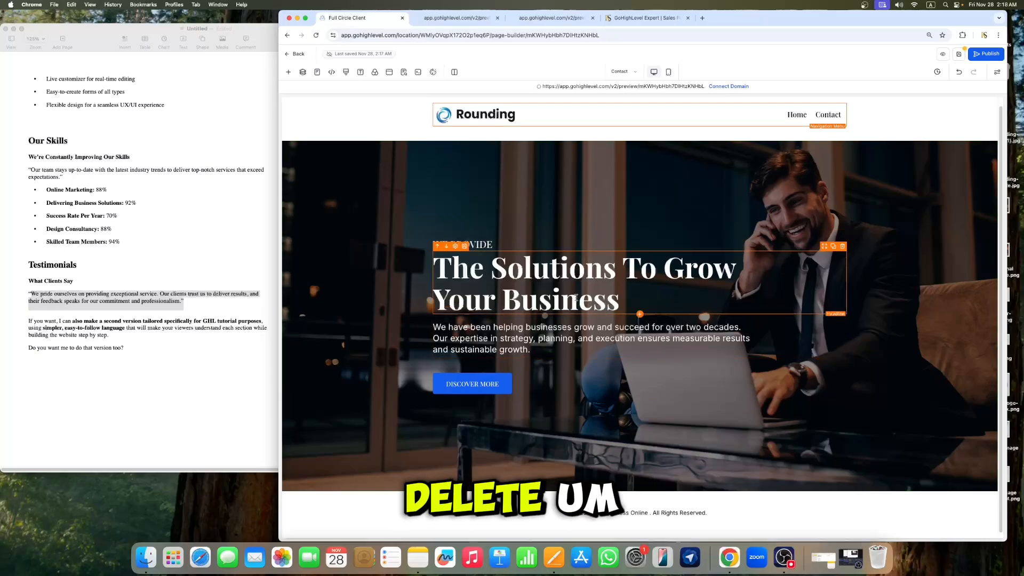
Step: Delete the hero's paragraph and button, and clear the hero section's background image
left_click(843, 311)
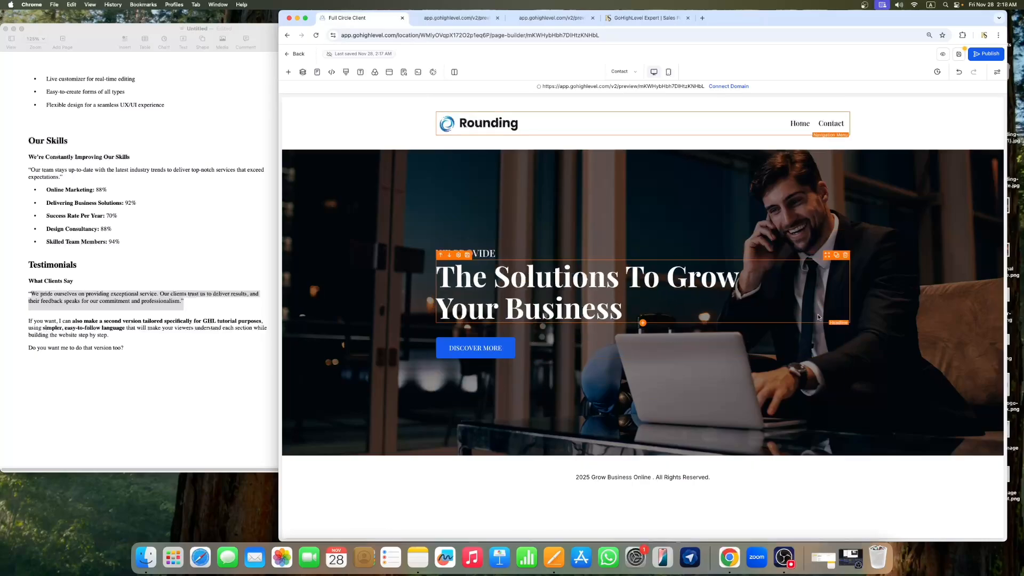
left_click(845, 333)
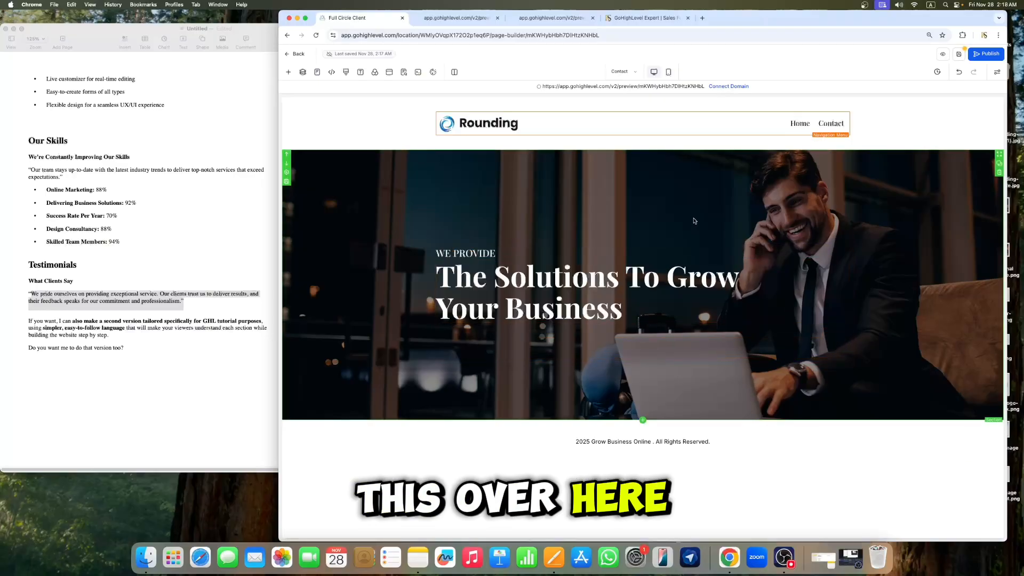
left_click(808, 215)
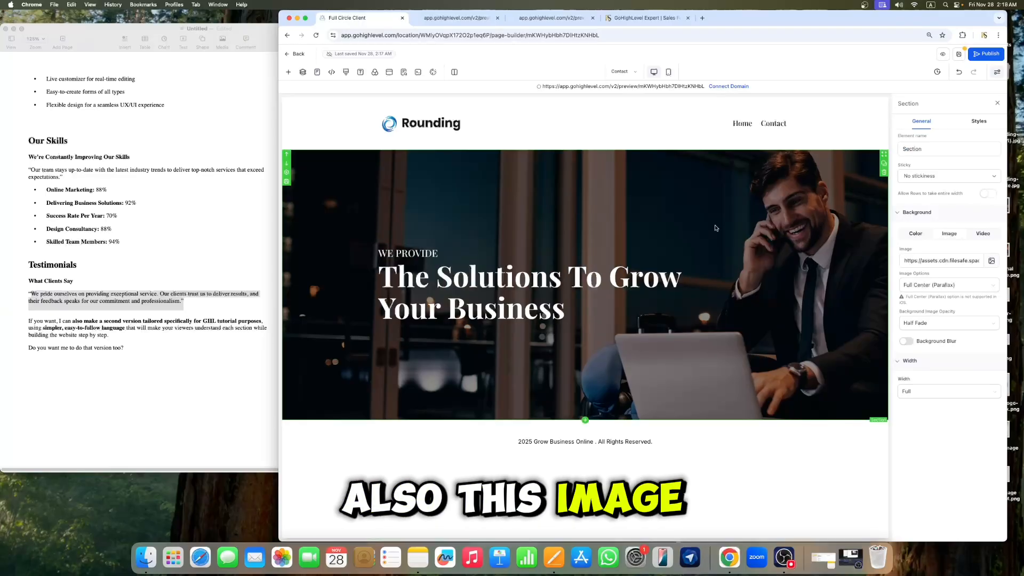
triple_click(950, 263)
key("BackSpace")
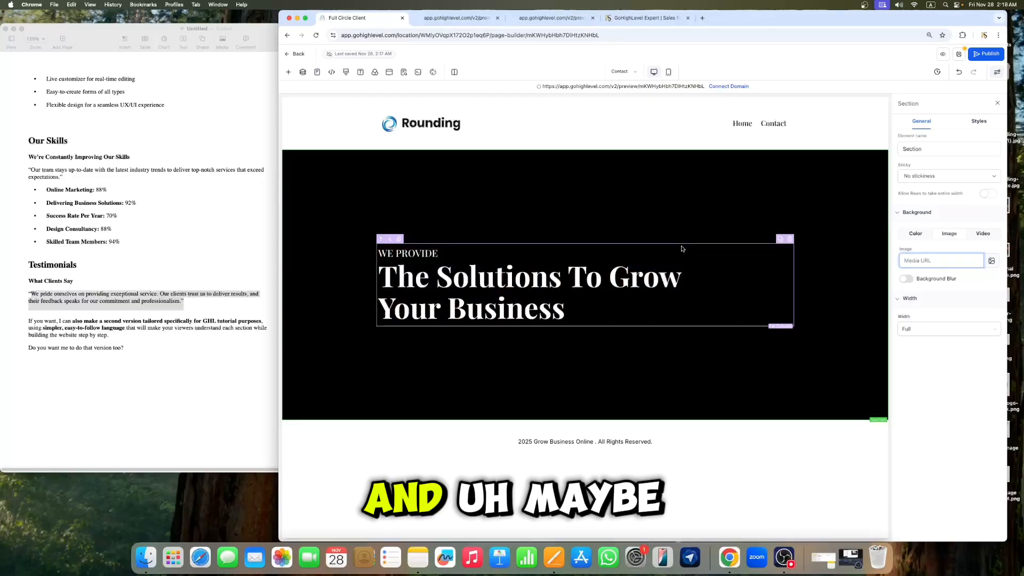
left_click(998, 103)
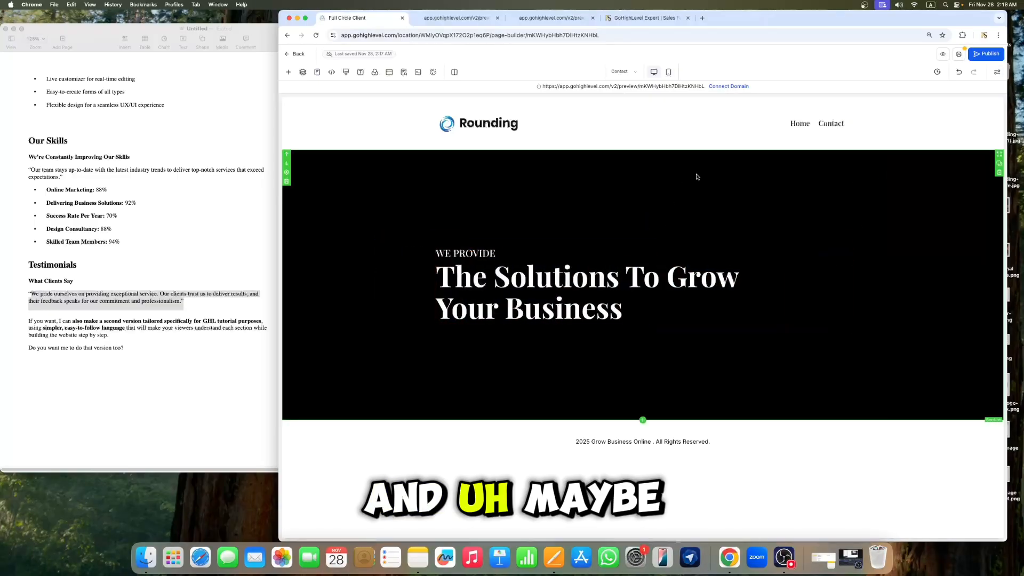
Step: Delete the hero section and undo the deletion
left_click(997, 173)
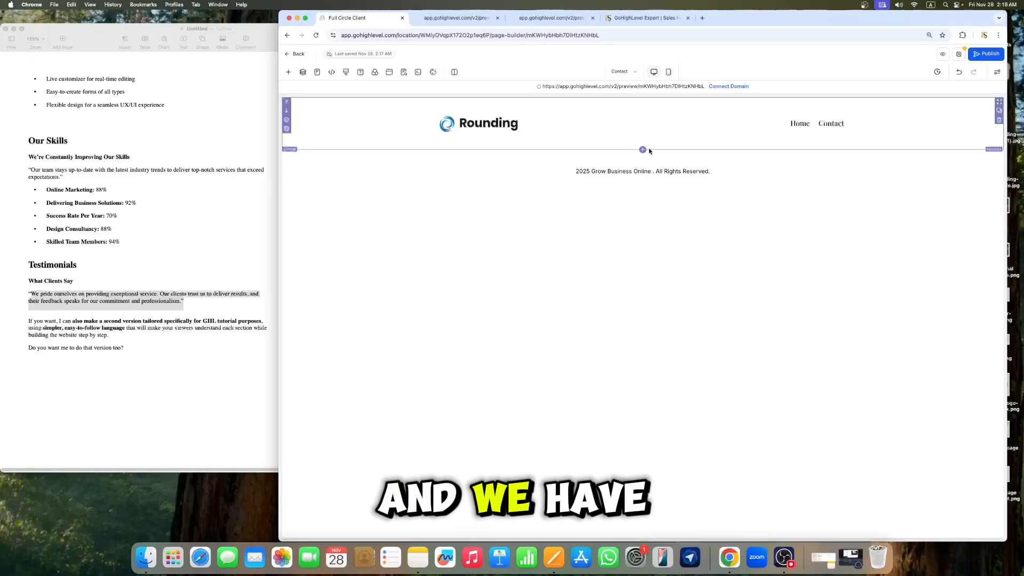
left_click(959, 75)
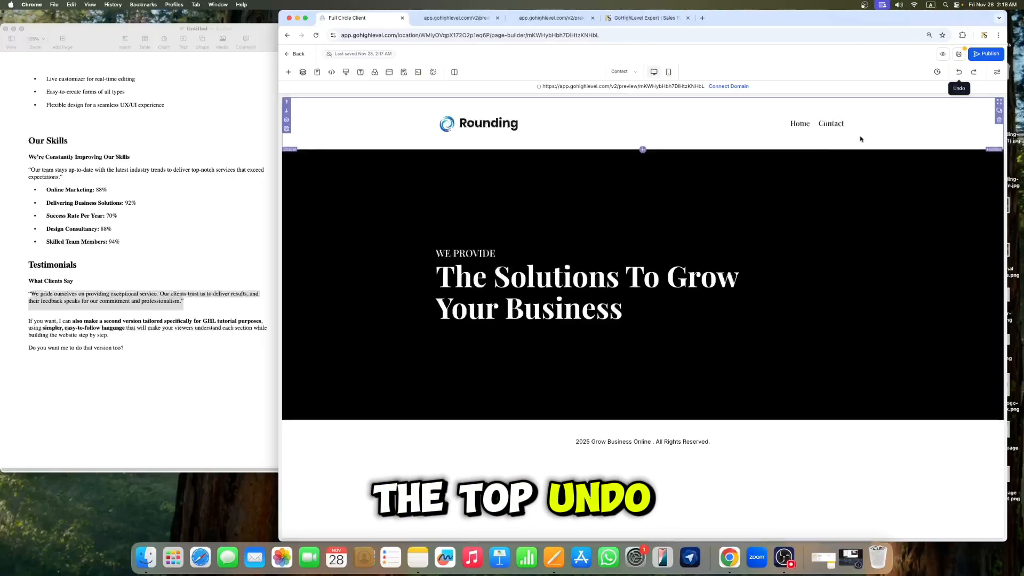
Step: Add a one-column row below the hero and move the headline into it
left_click(643, 421)
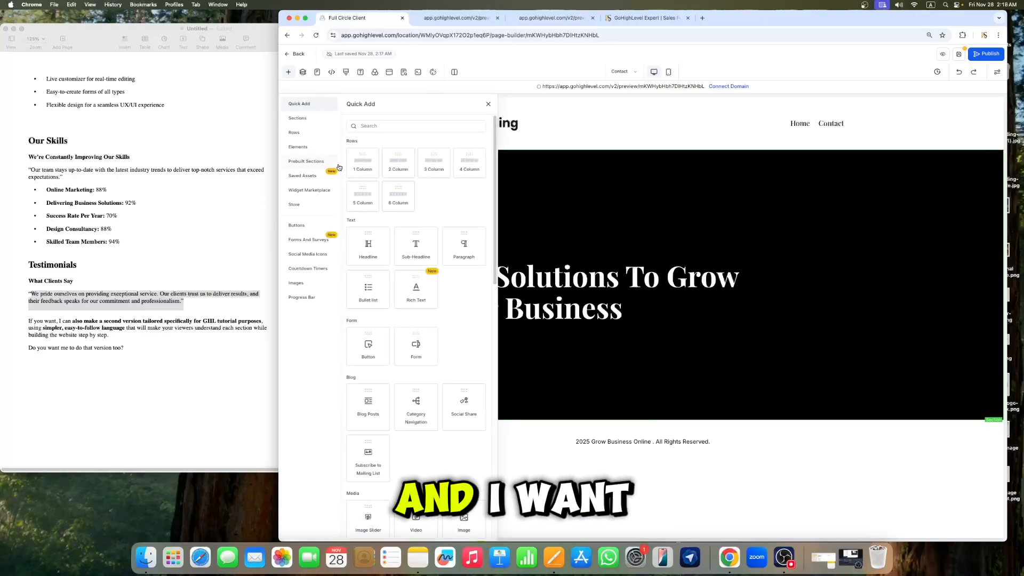
left_click(357, 166)
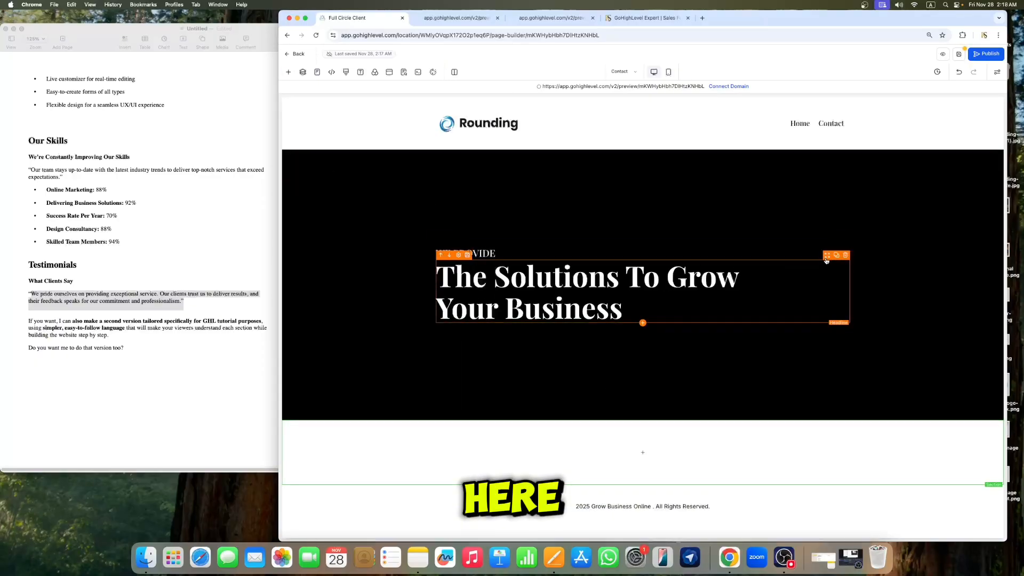
left_click_drag(827, 258, 738, 398)
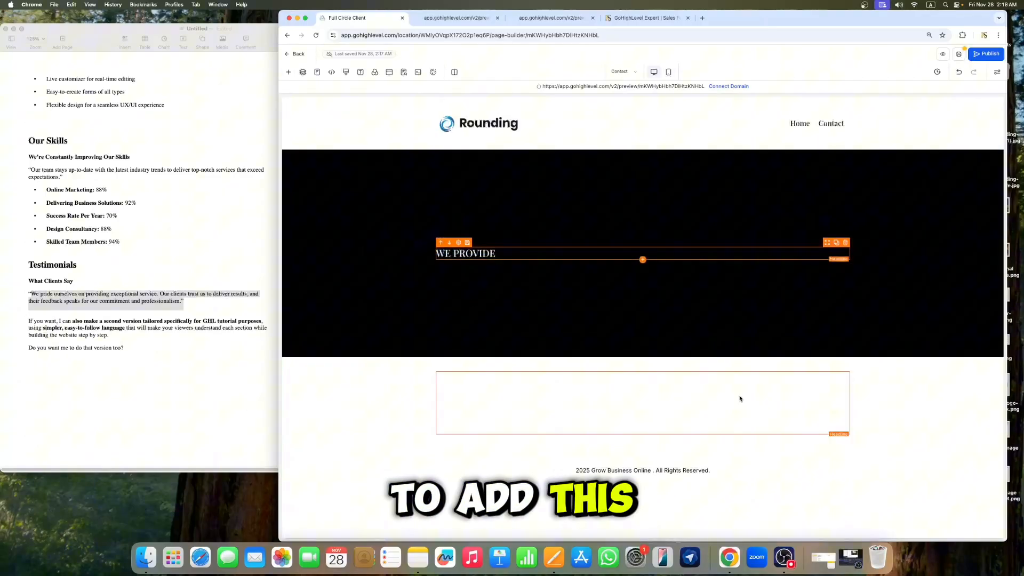
Step: Set the headline's text colour to black and delete the remaining hero section
left_click(652, 398)
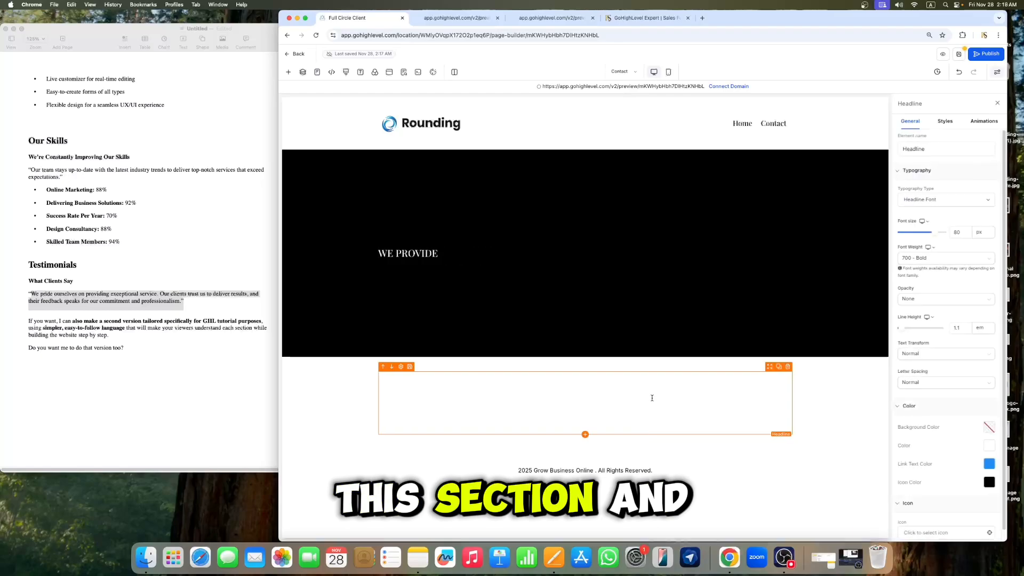
left_click(989, 446)
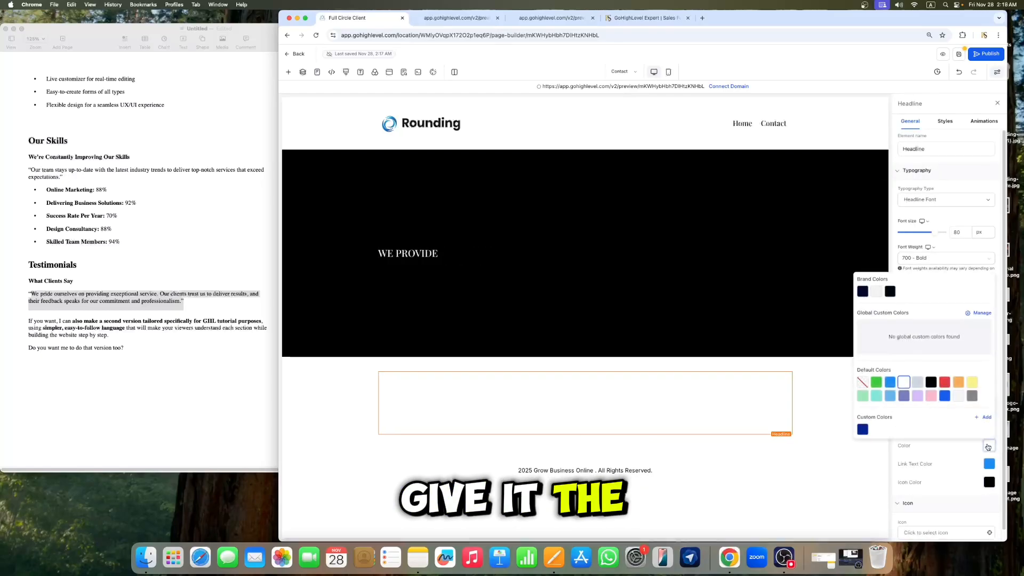
left_click(932, 383)
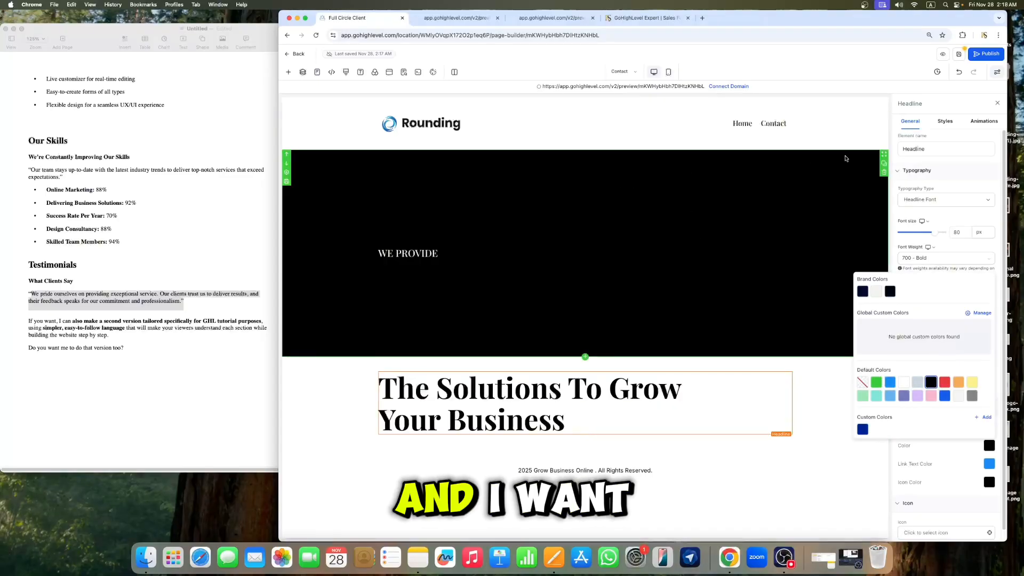
left_click(884, 173)
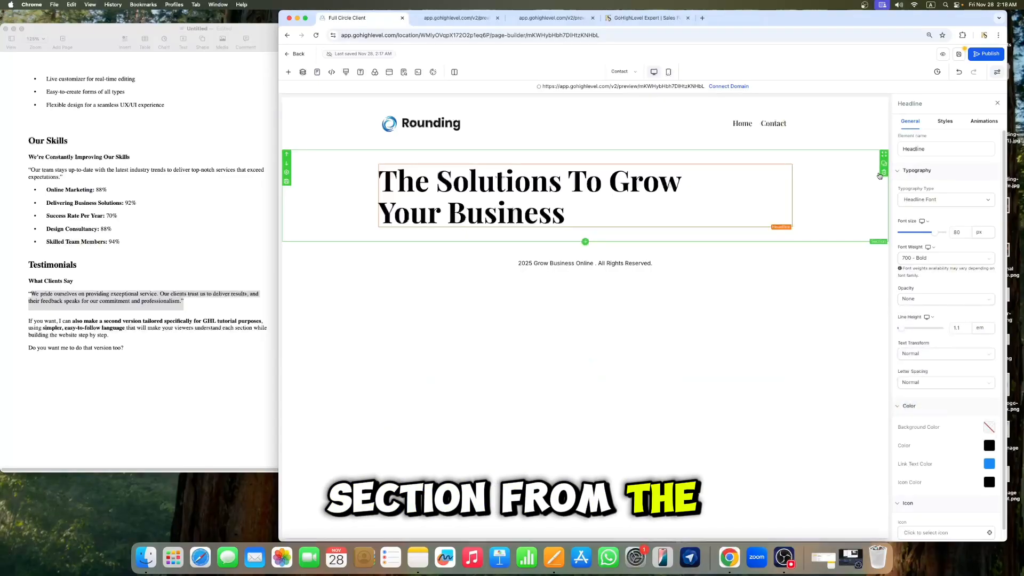
Step: Rewrite the headline as "Contact Us" and centre-align it
left_click(597, 202)
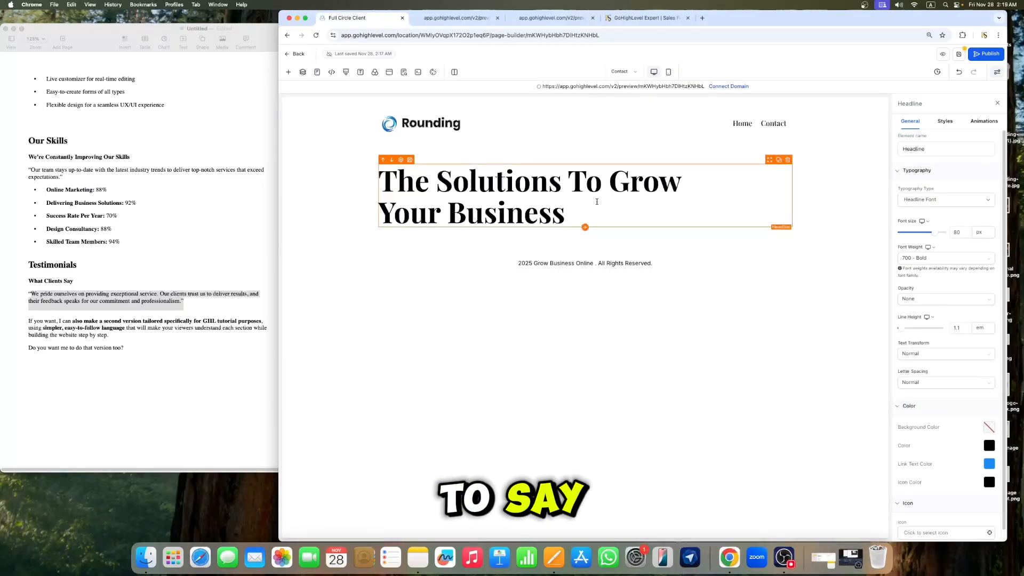
key("super+a")
key("BackSpace")
type("C")
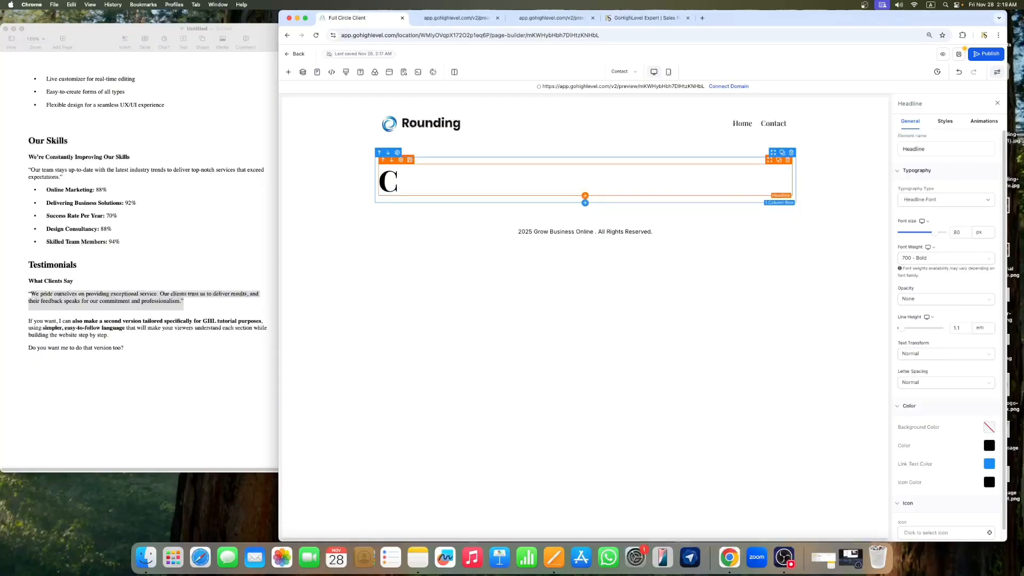
type("ontact")
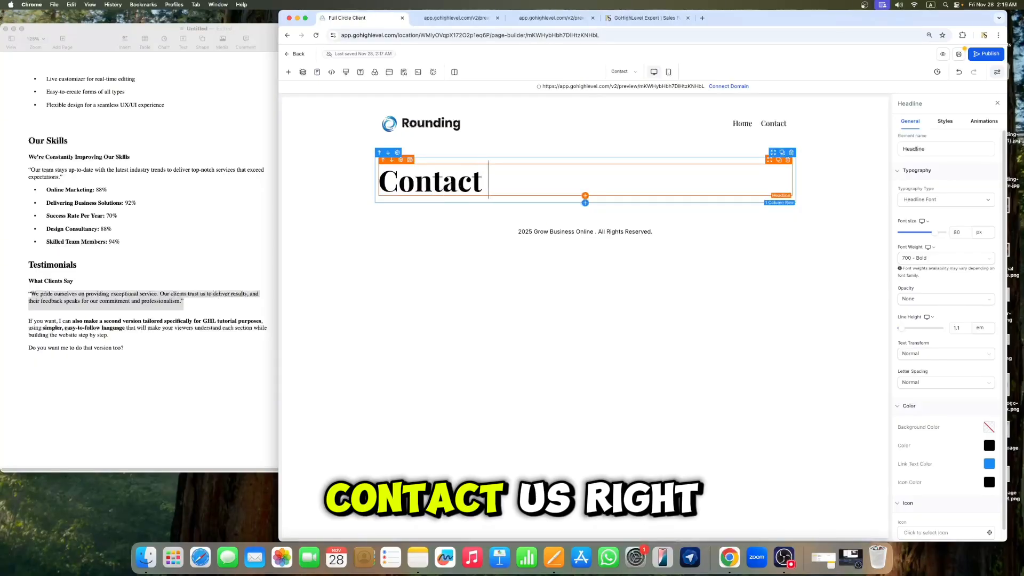
type(" Us")
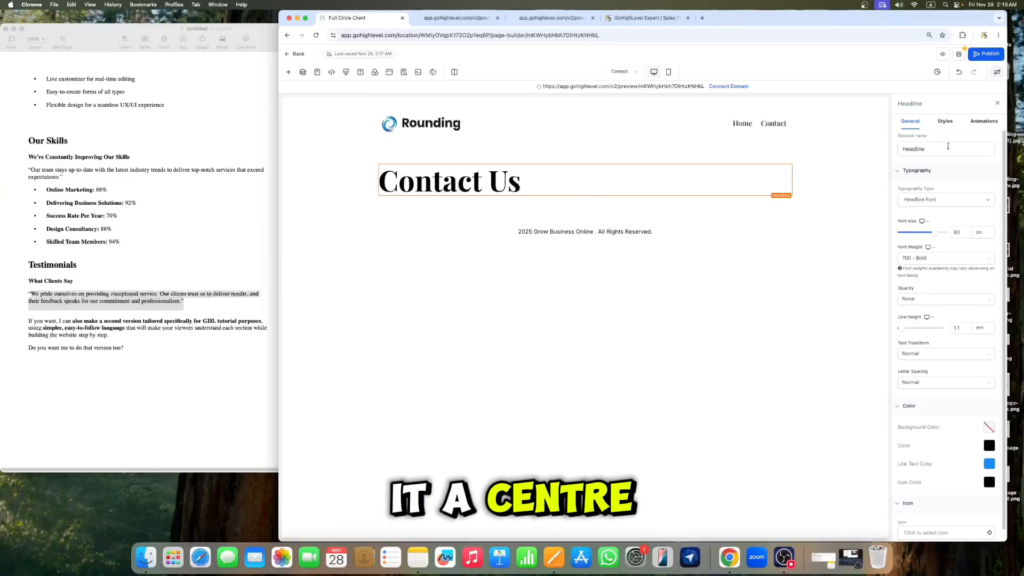
left_click(944, 121)
left_click(934, 220)
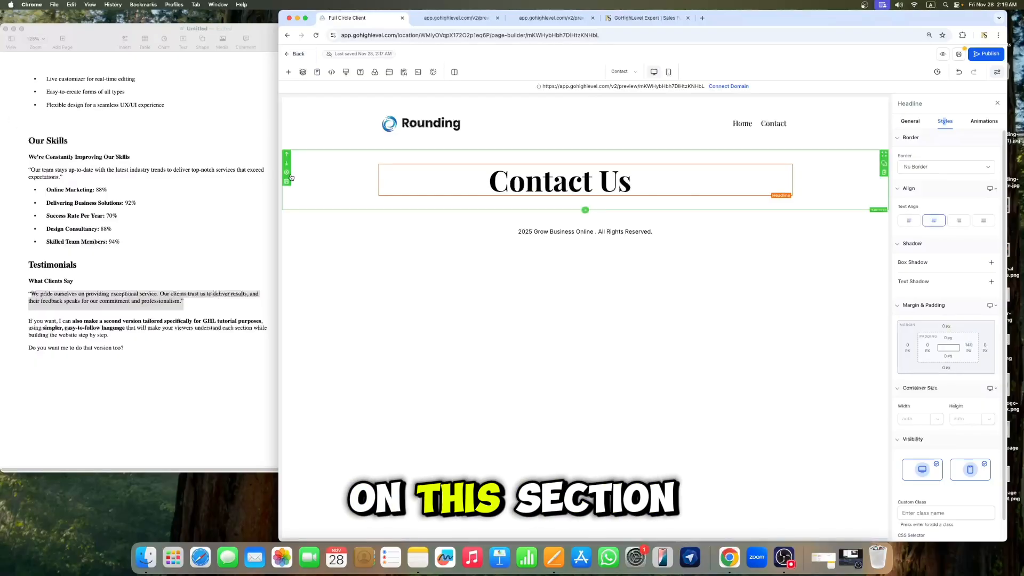
Step: Set the Contact Us section's background colour to the custom dark blue swatch
left_click(335, 170)
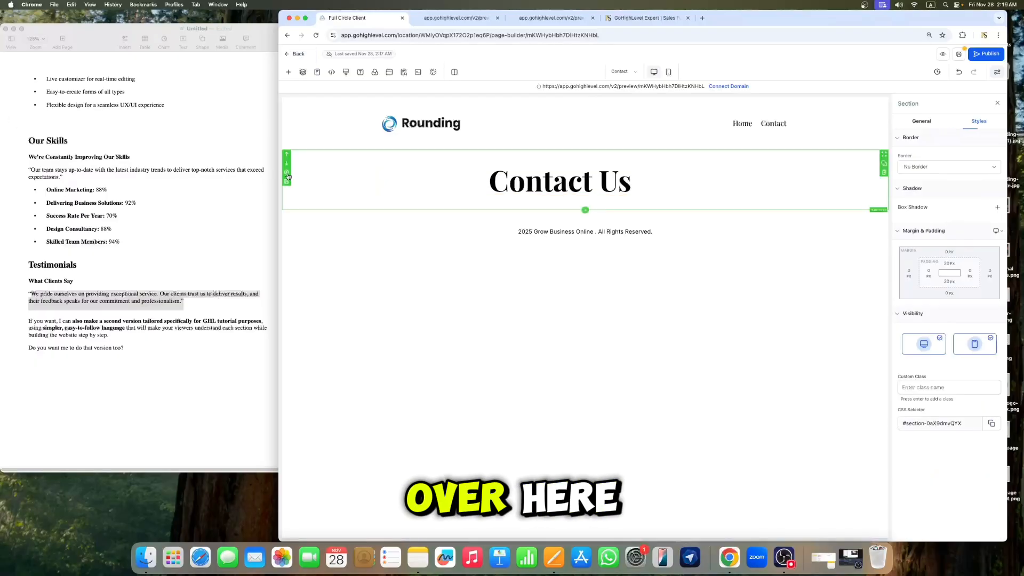
left_click(923, 122)
left_click(994, 270)
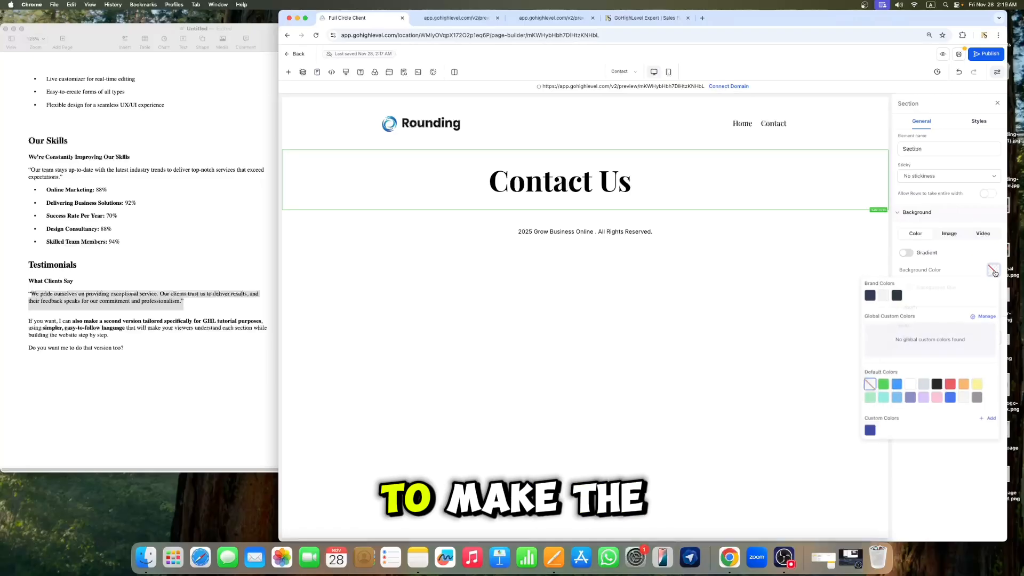
left_click(869, 430)
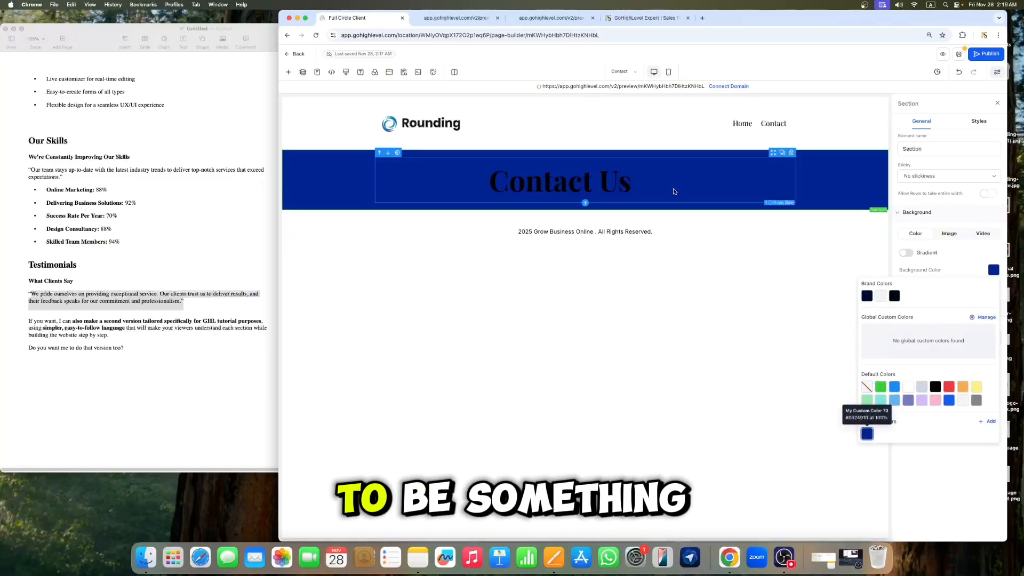
Step: Change the Contact Us headline's text colour to white
left_click(601, 182)
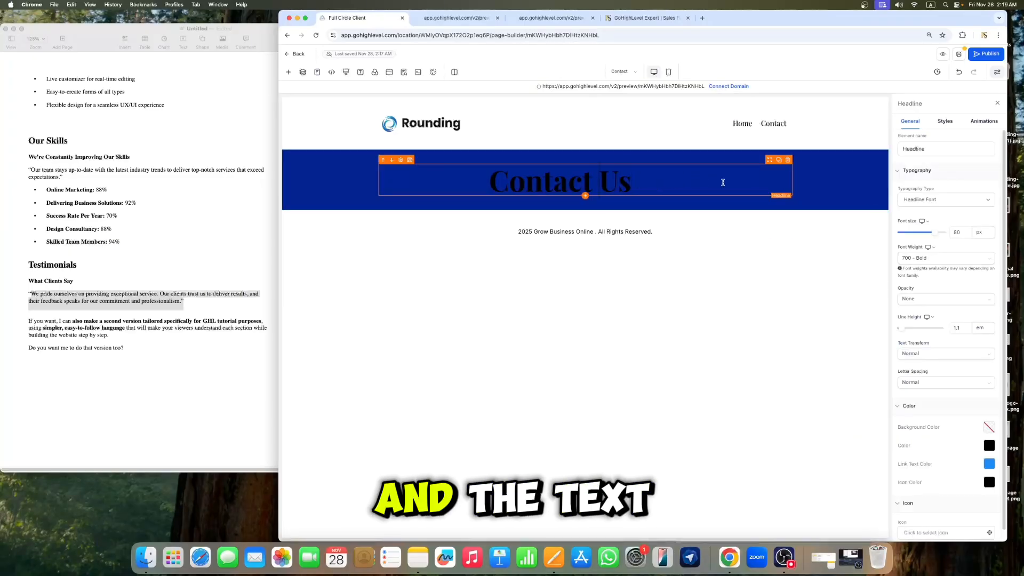
left_click(989, 446)
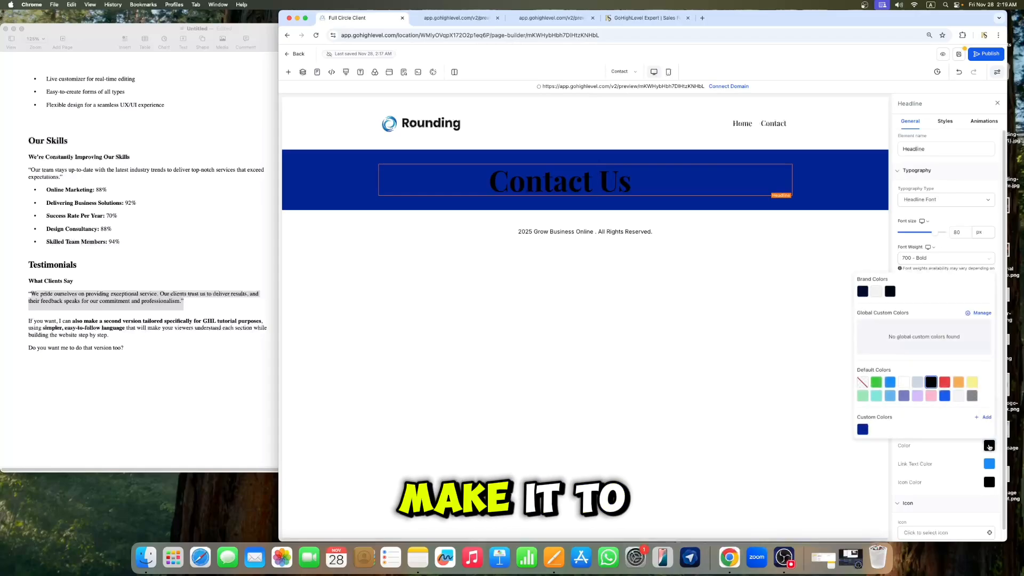
left_click(905, 383)
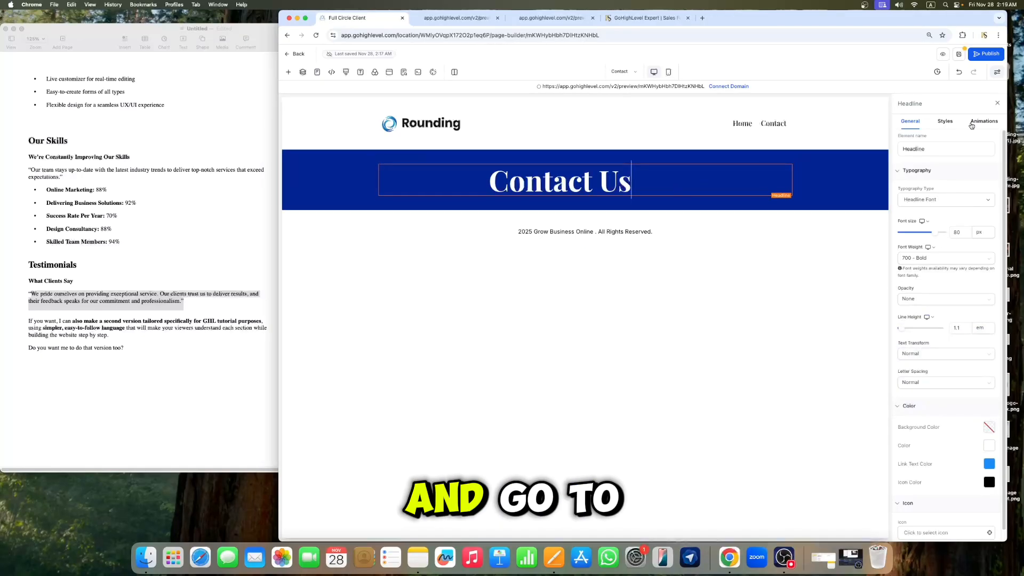
Step: Set the headline's right padding to 0 px and close the element settings
left_click(943, 122)
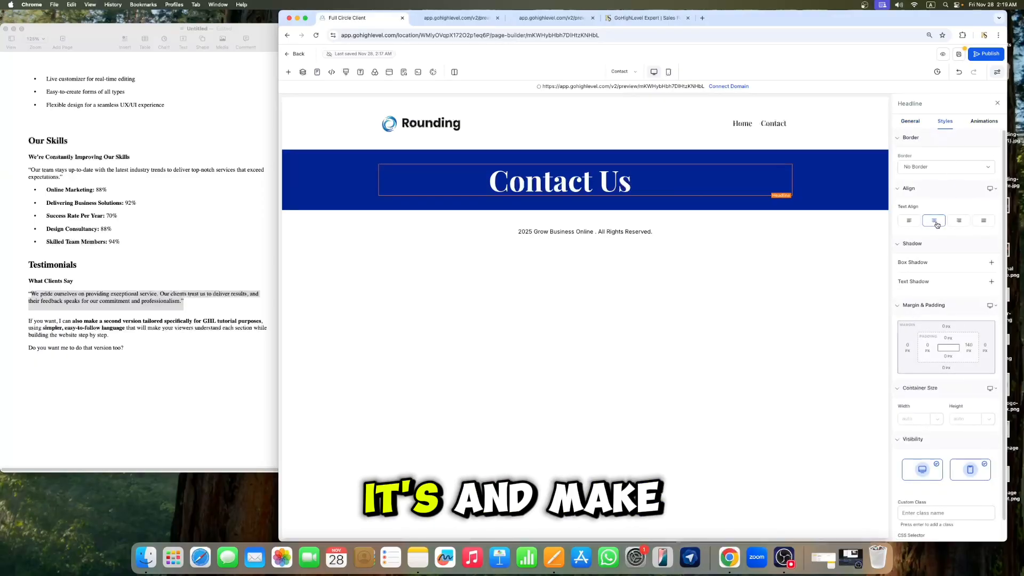
left_click(969, 347)
left_click(875, 384)
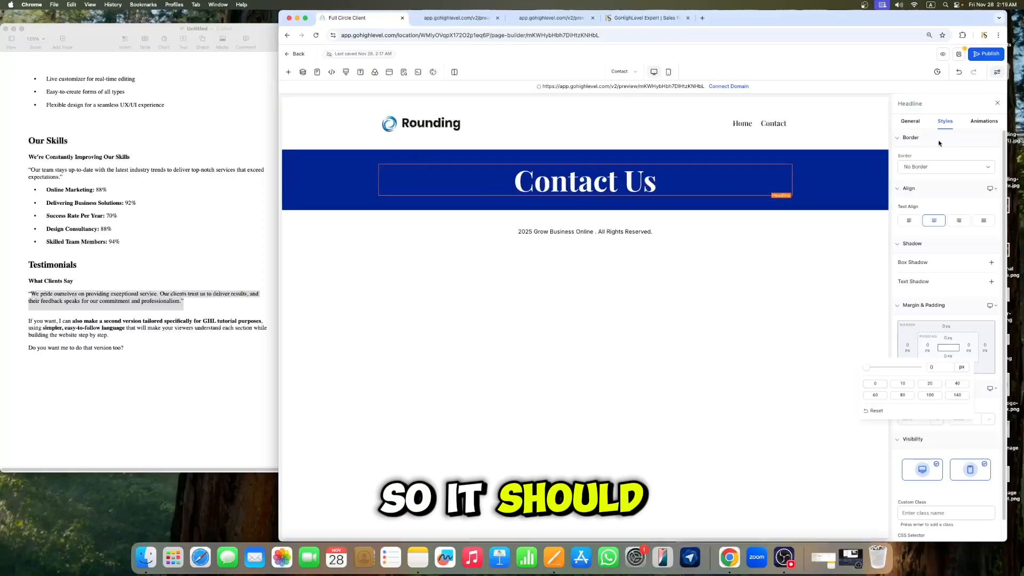
left_click(996, 105)
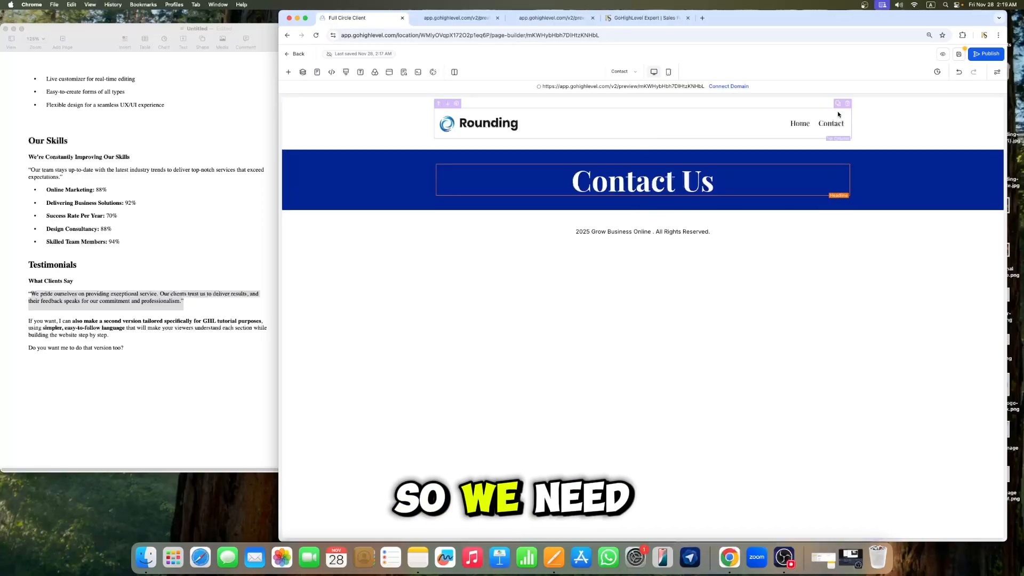
Step: Save the Contact page, close the SEO meta data panel, and go back to the website's pages
left_click(960, 54)
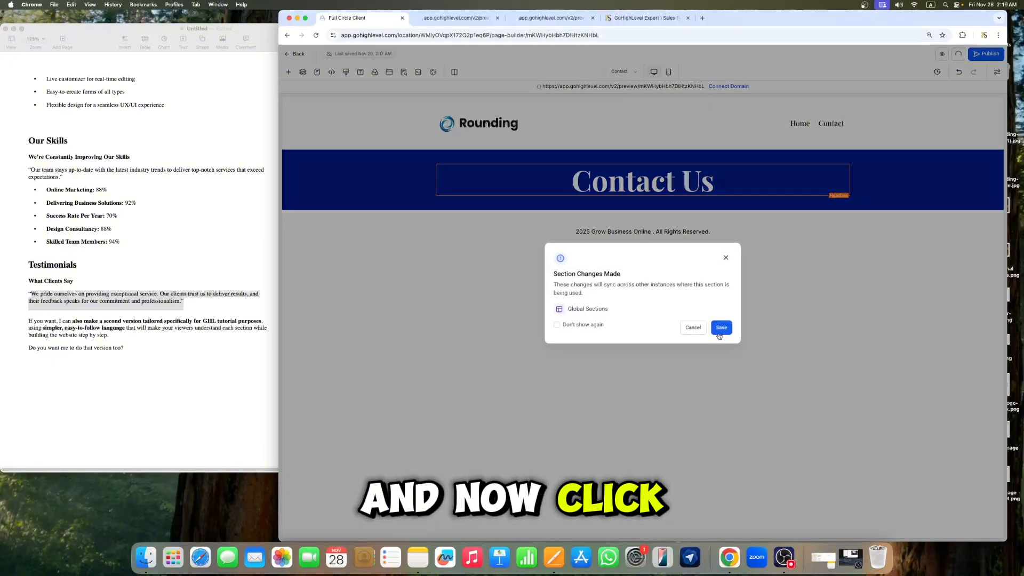
left_click(720, 328)
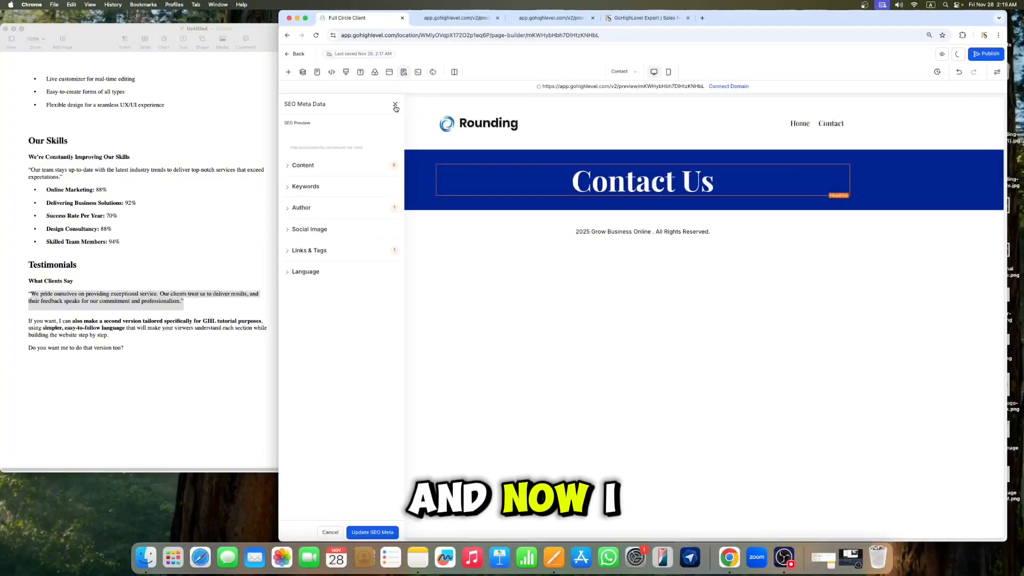
left_click(395, 105)
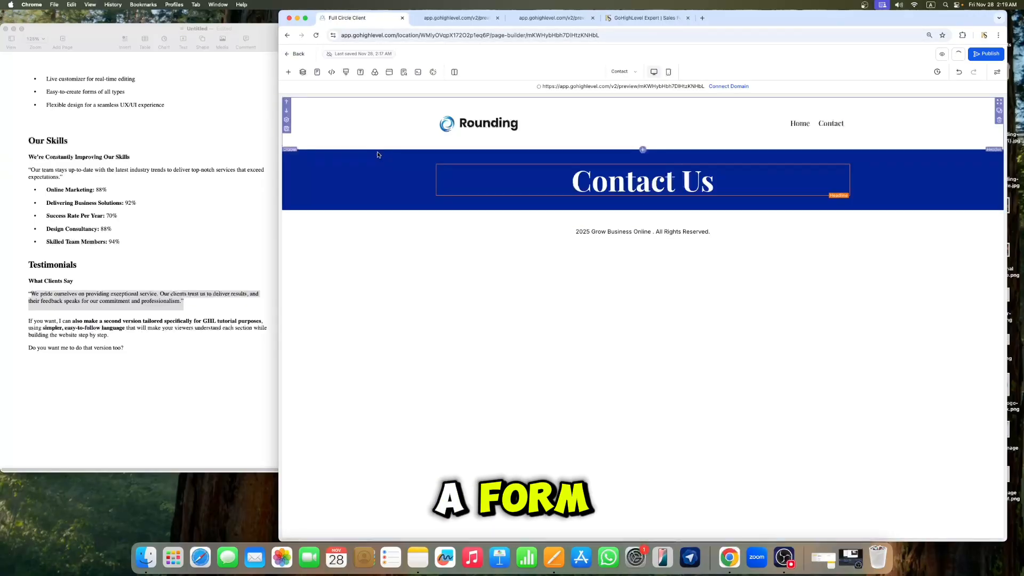
left_click(297, 55)
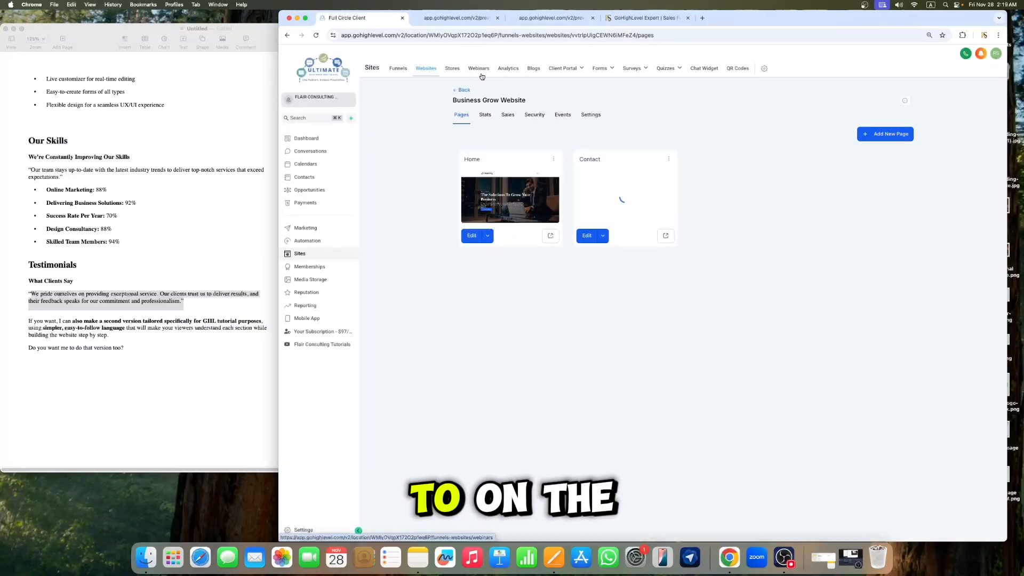
Step: Open the Forms builder and create a new form from scratch
mouse_move(603, 67)
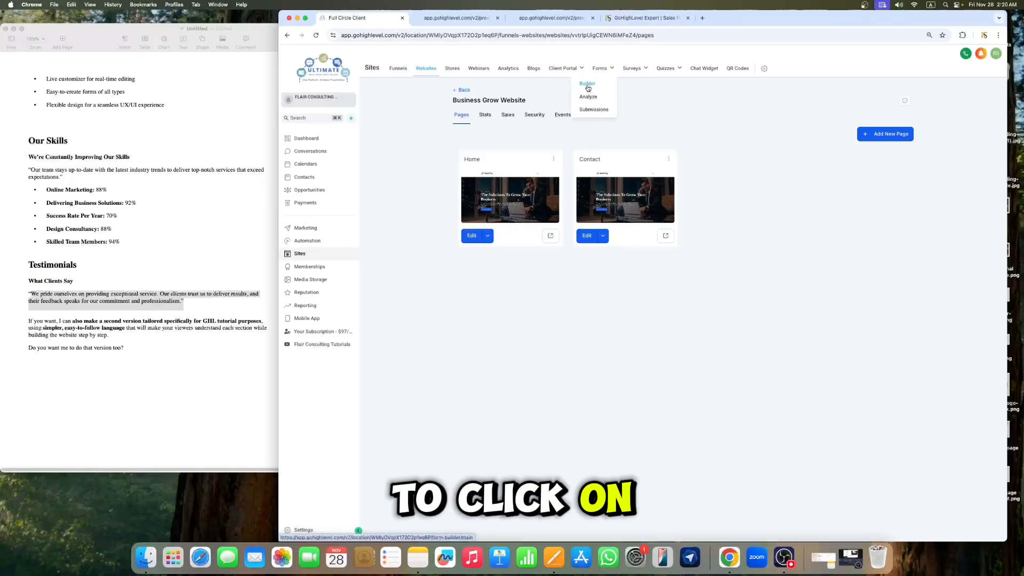
left_click(588, 86)
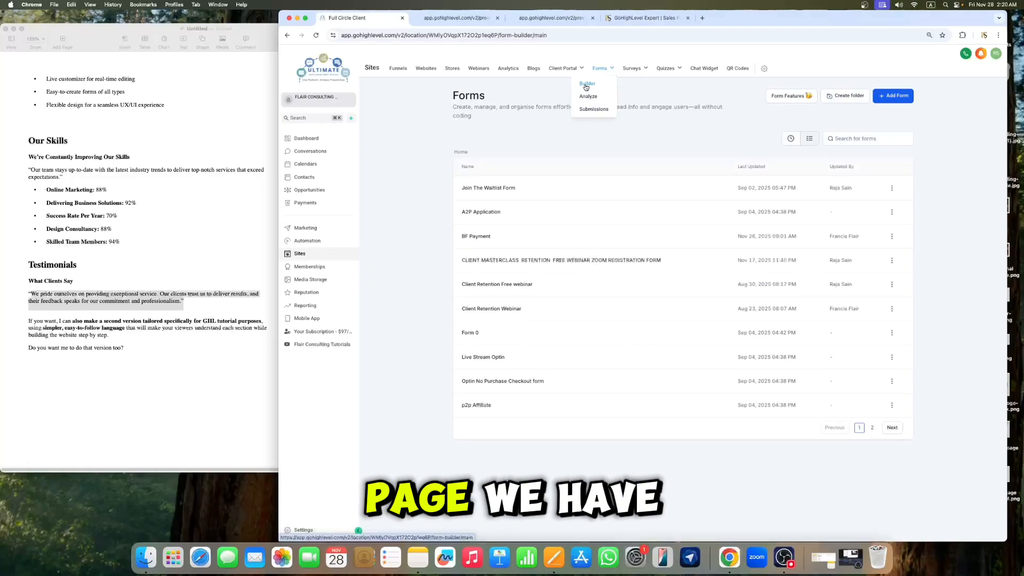
left_click(888, 98)
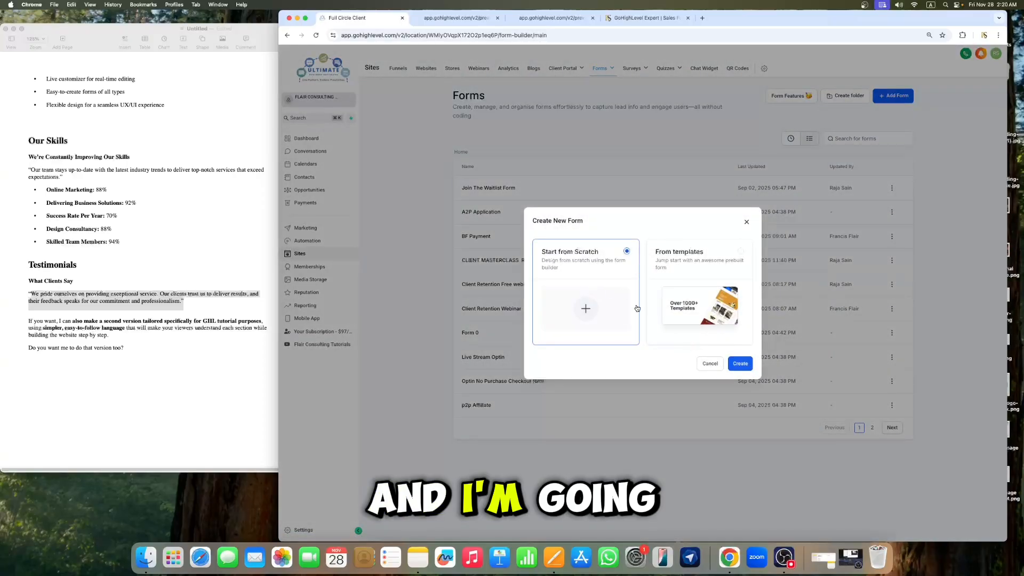
left_click(742, 365)
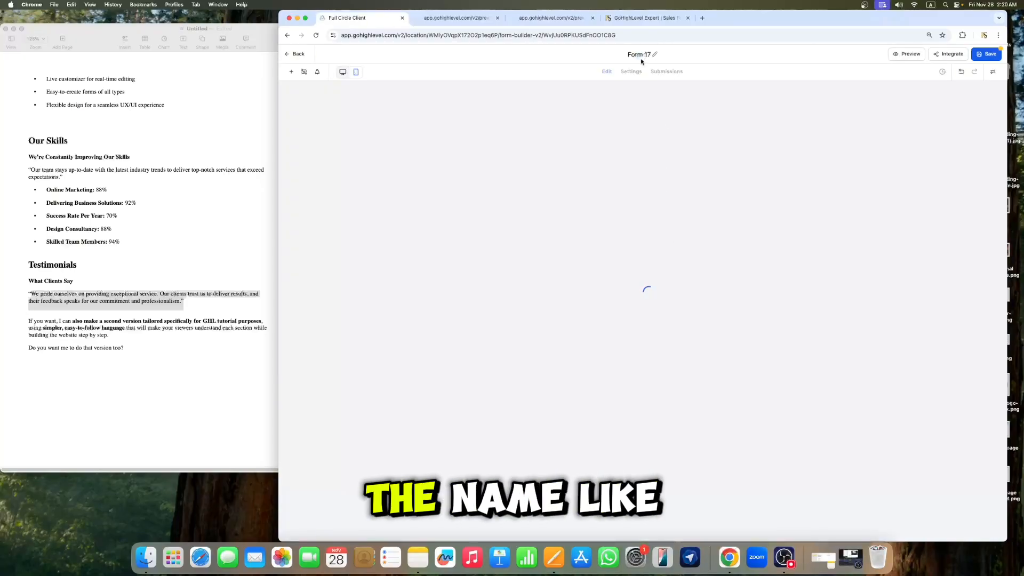
Step: Rename the new form to "Business form"
left_click(642, 55)
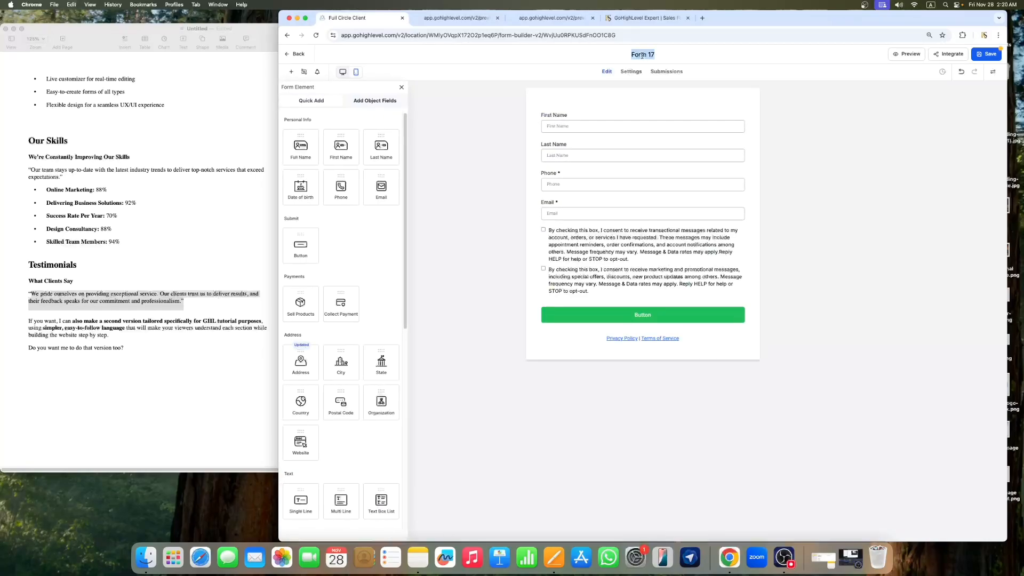
key("BackSpace")
type("Business fo")
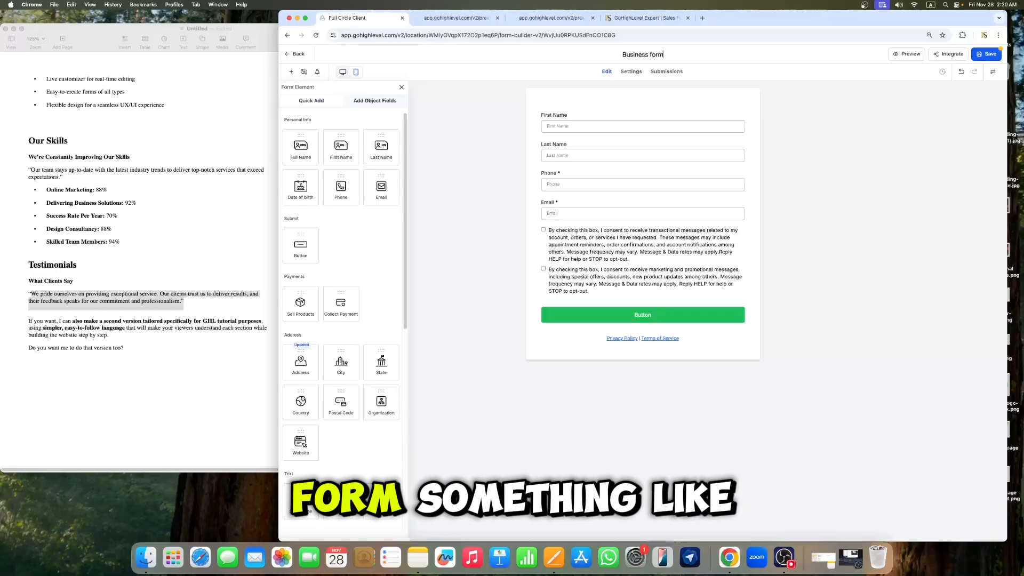
type("rm")
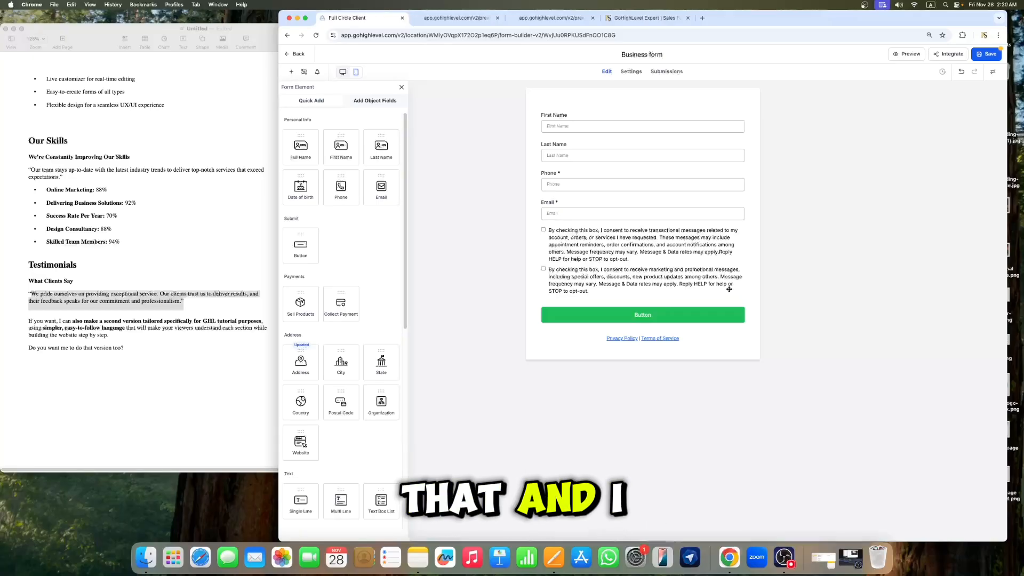
Step: Delete the consent checkboxes and add a Multi Line text field below the Email field
left_click(687, 259)
left_click(738, 230)
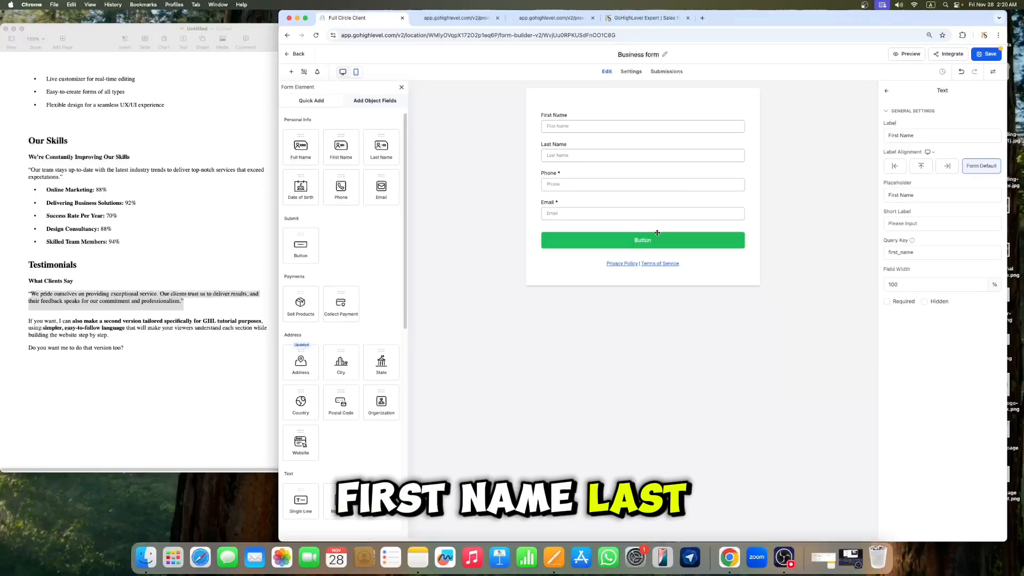
scroll(352, 290, "down", 2)
scroll(352, 290, "down", 6)
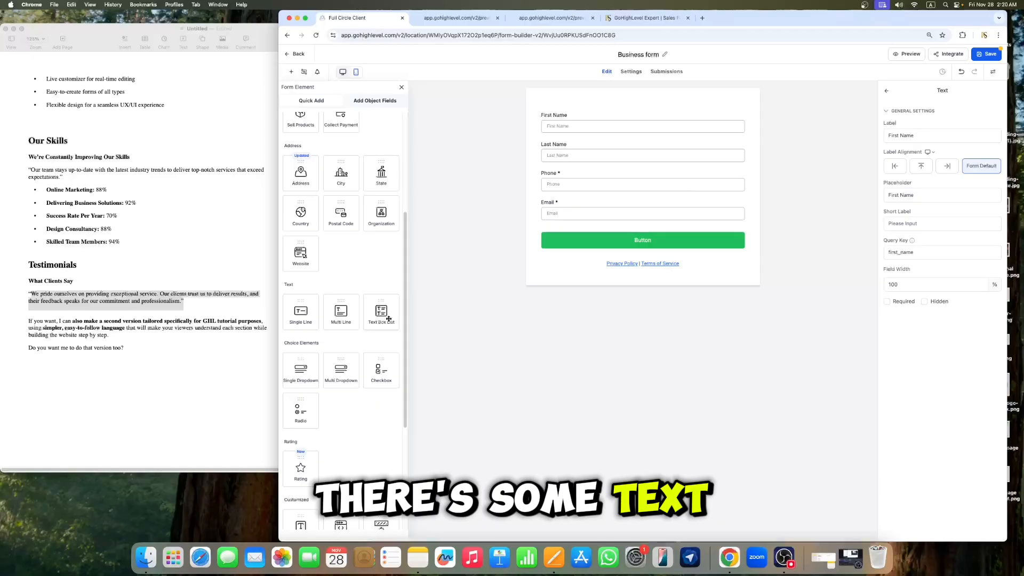
scroll(337, 318, "up", 4)
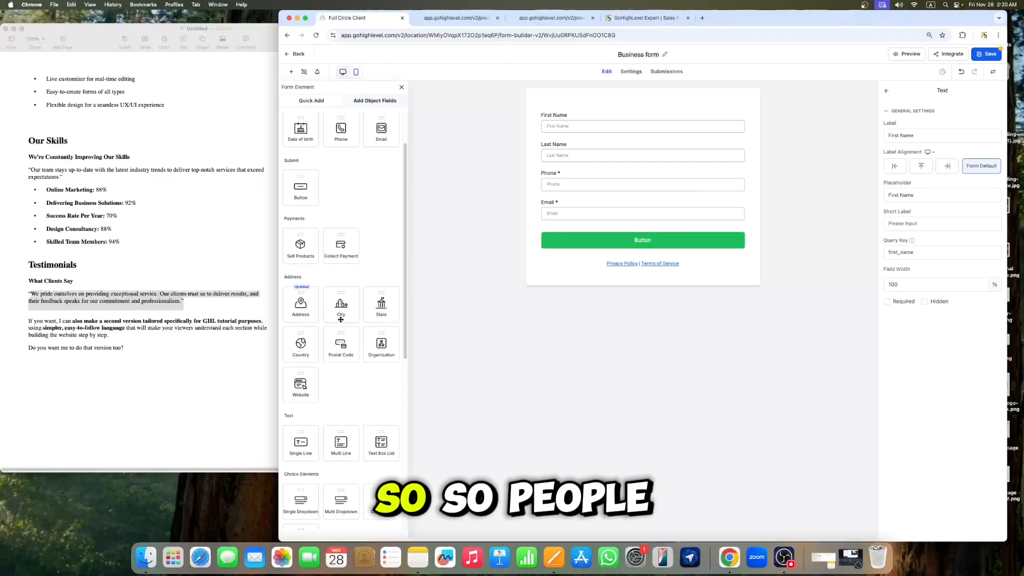
scroll(344, 325, "down", 4)
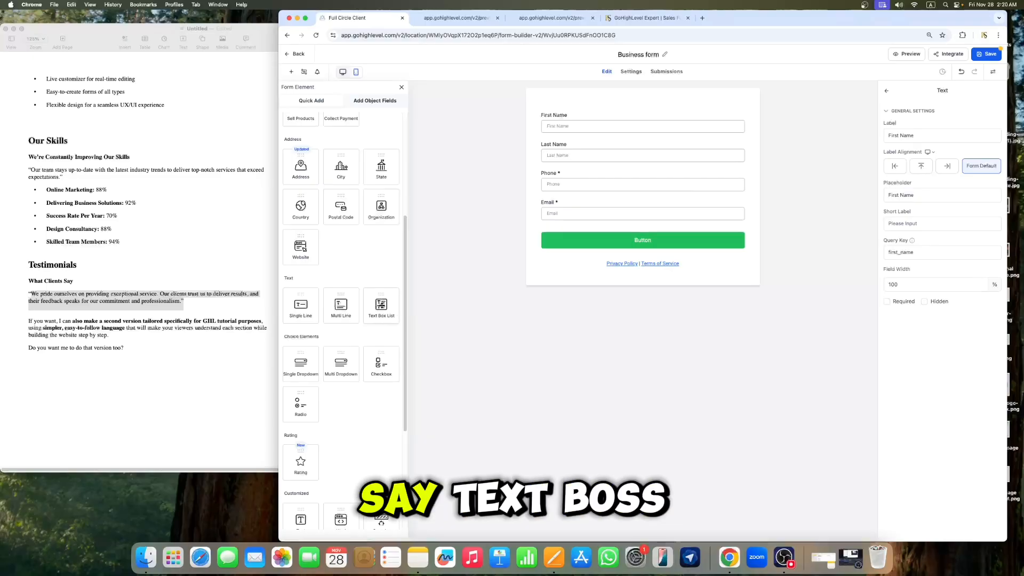
left_click_drag(381, 305, 655, 239)
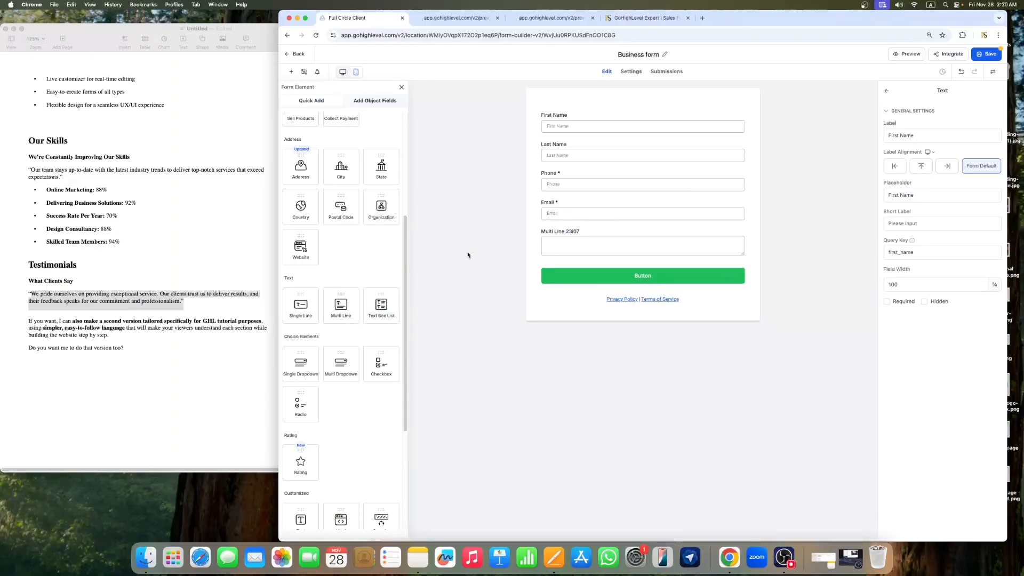
Step: Set the multi-line field's label to "Write Your Message Here"
left_click(608, 233)
left_click(930, 136)
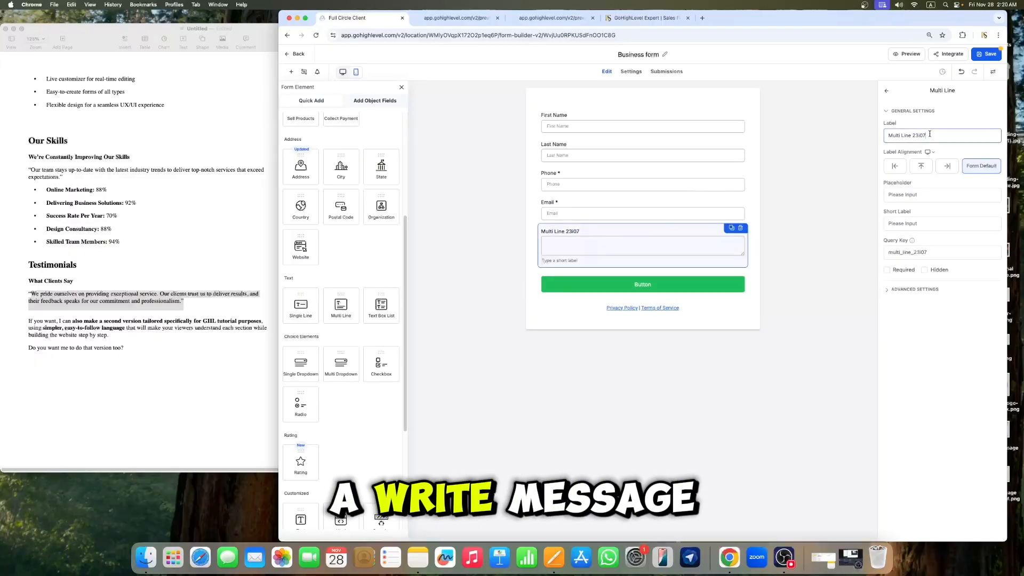
key("super+a")
key("BackSpace")
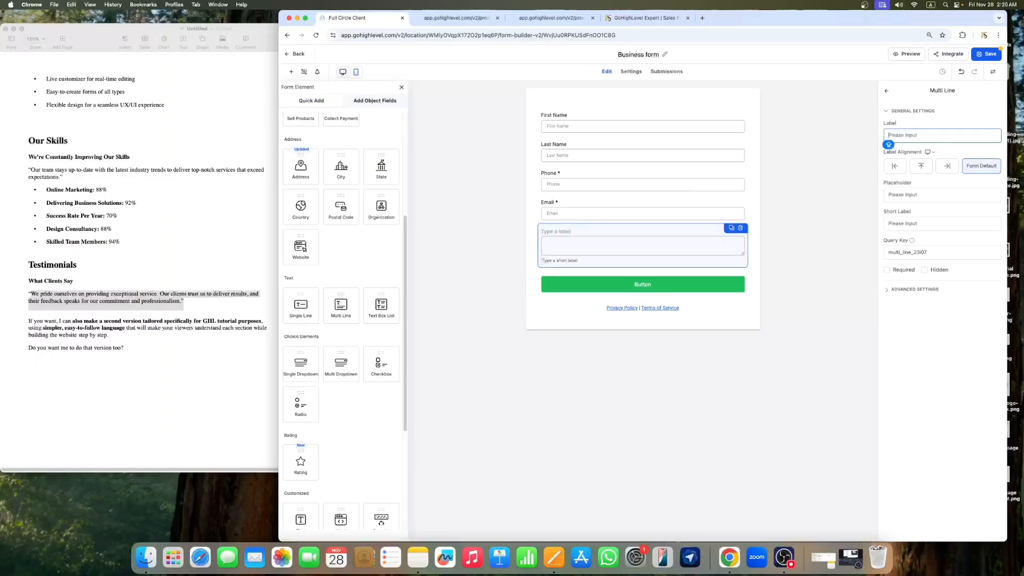
type("Write")
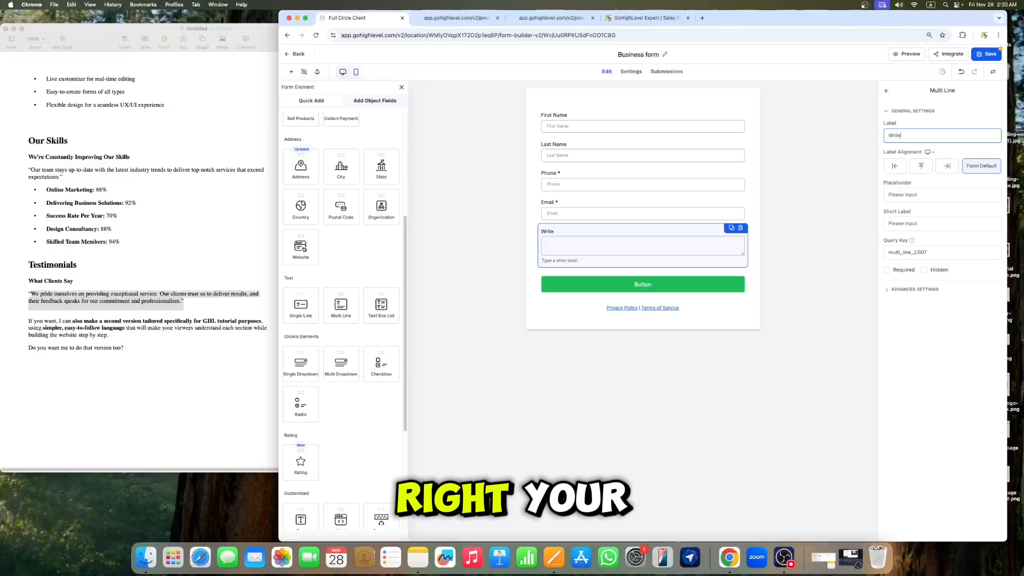
type(" Your m")
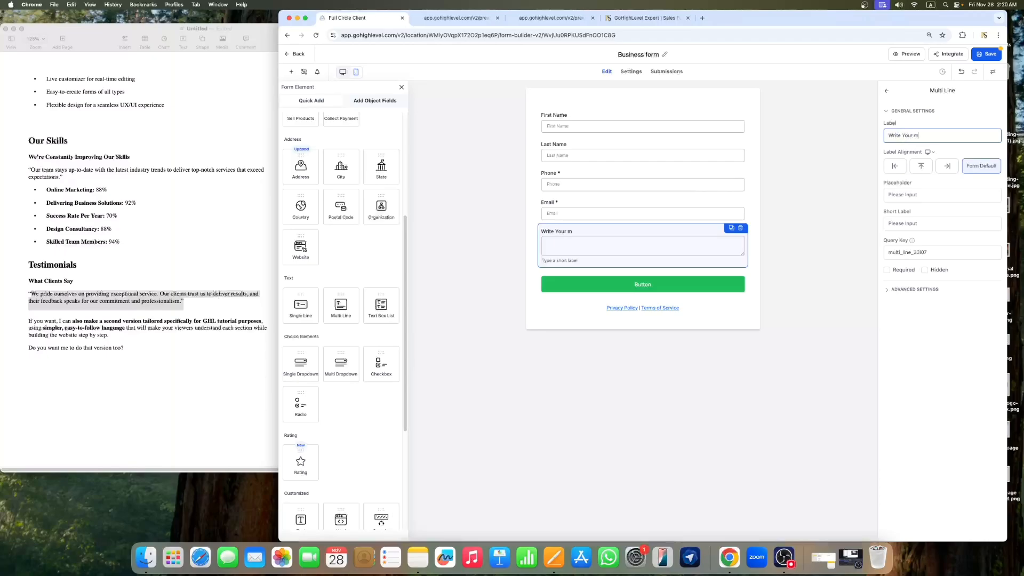
key("BackSpace")
key("BackSpace")
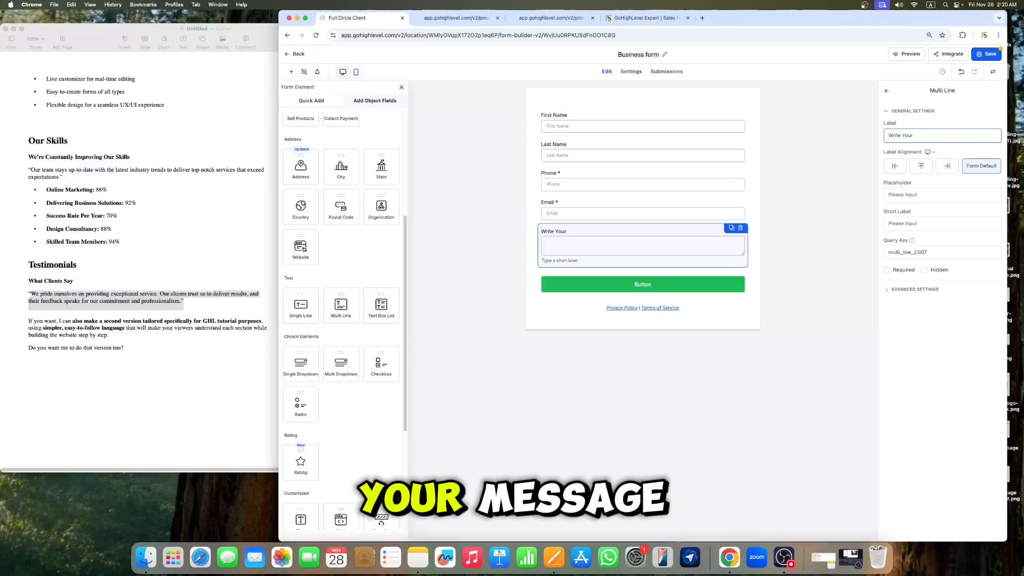
type("Message")
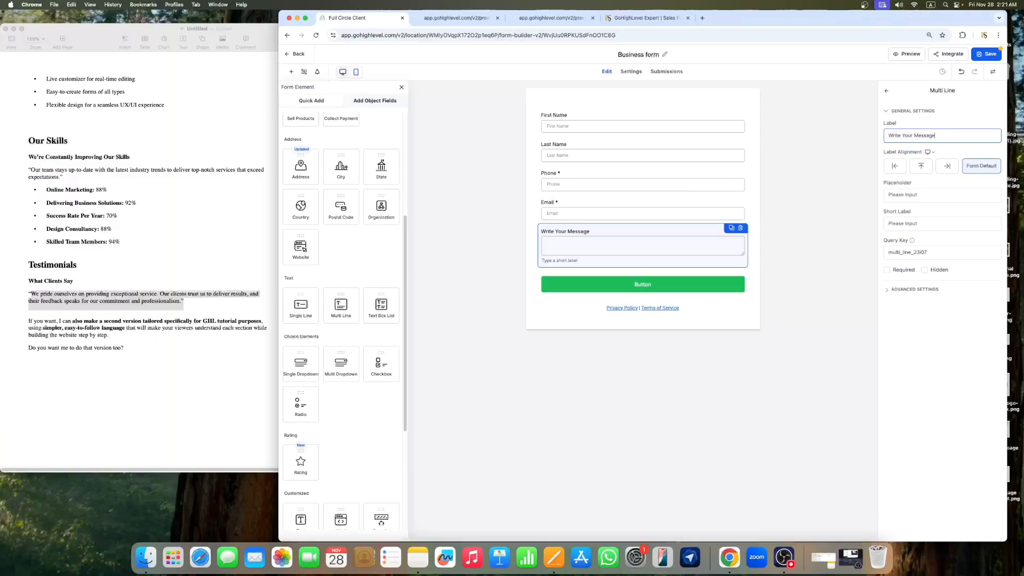
type("re")
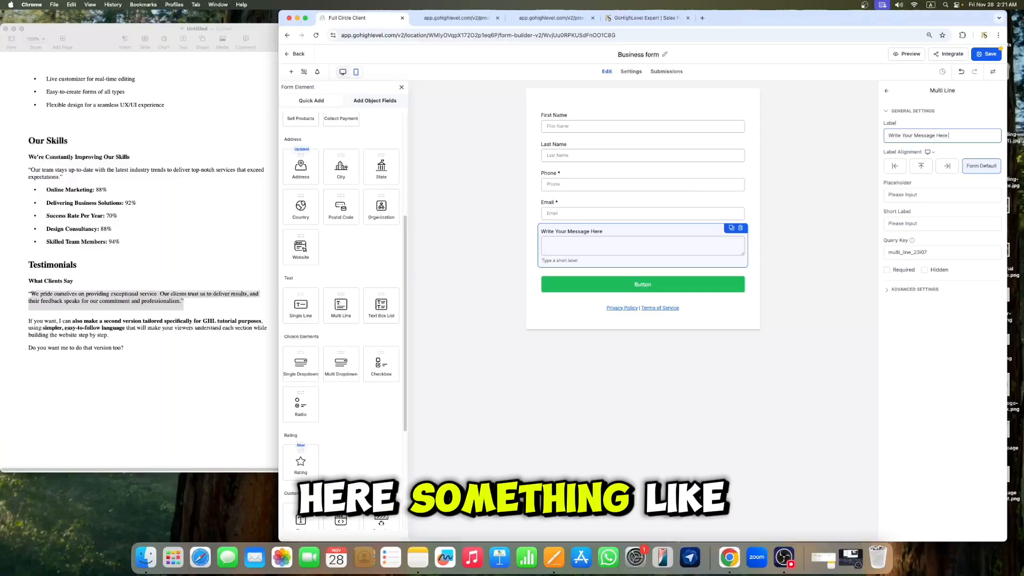
Step: Remove the Privacy Policy and Terms of Service links from the form
left_click(688, 366)
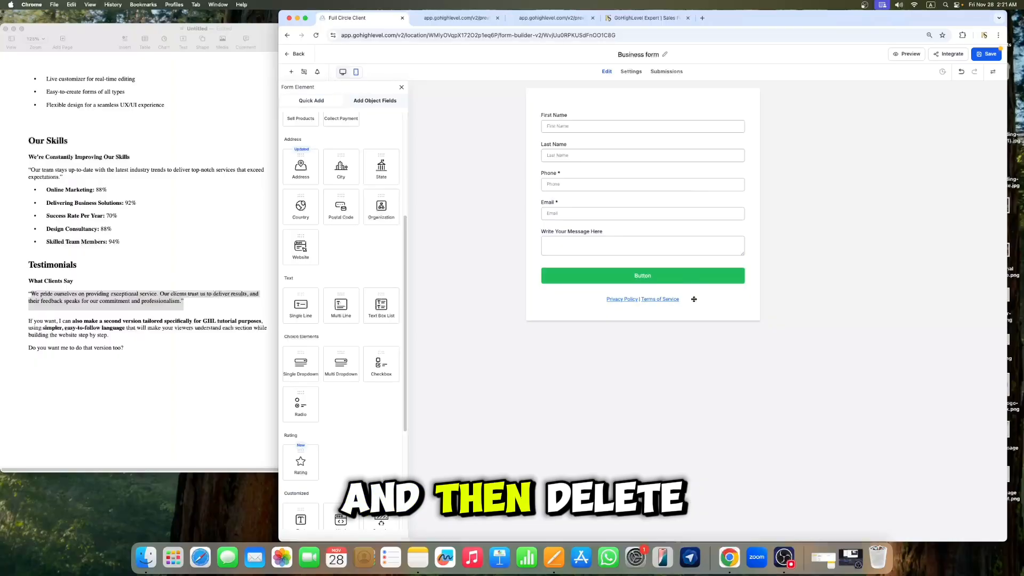
left_click(690, 298)
left_click(740, 297)
Step: Change the form's submit button text to "Send Now"
left_click(699, 278)
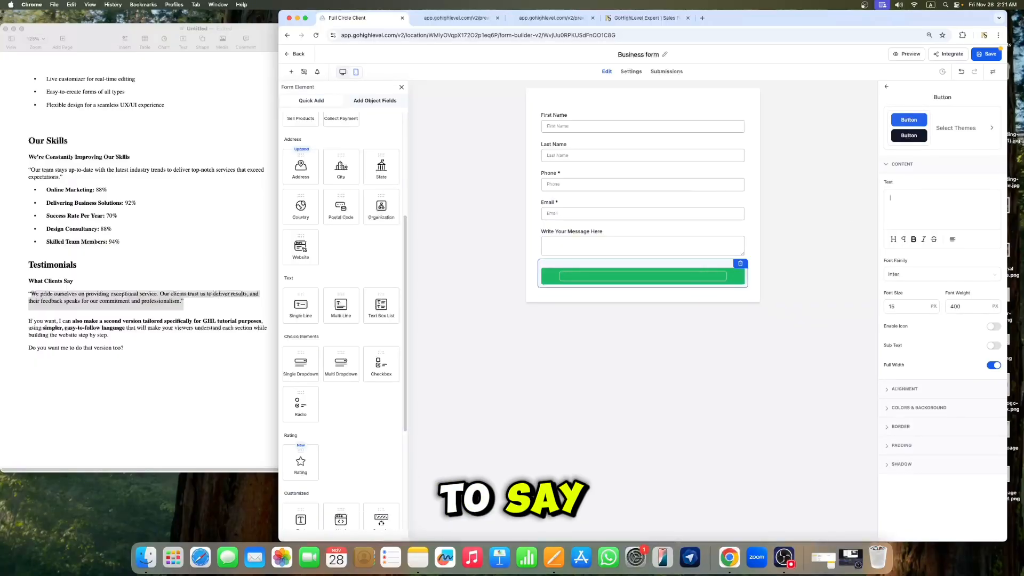
type("S")
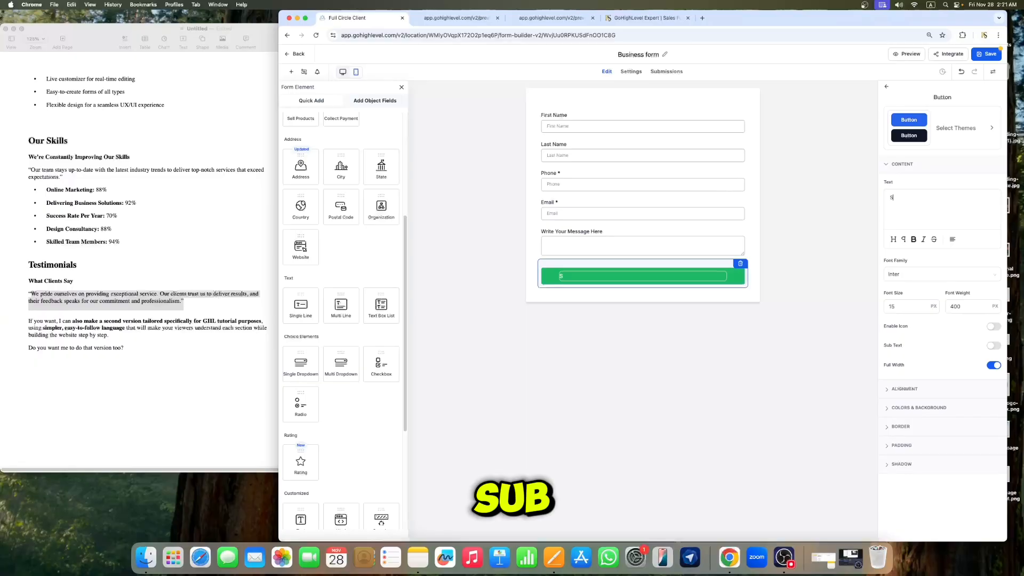
type("eub")
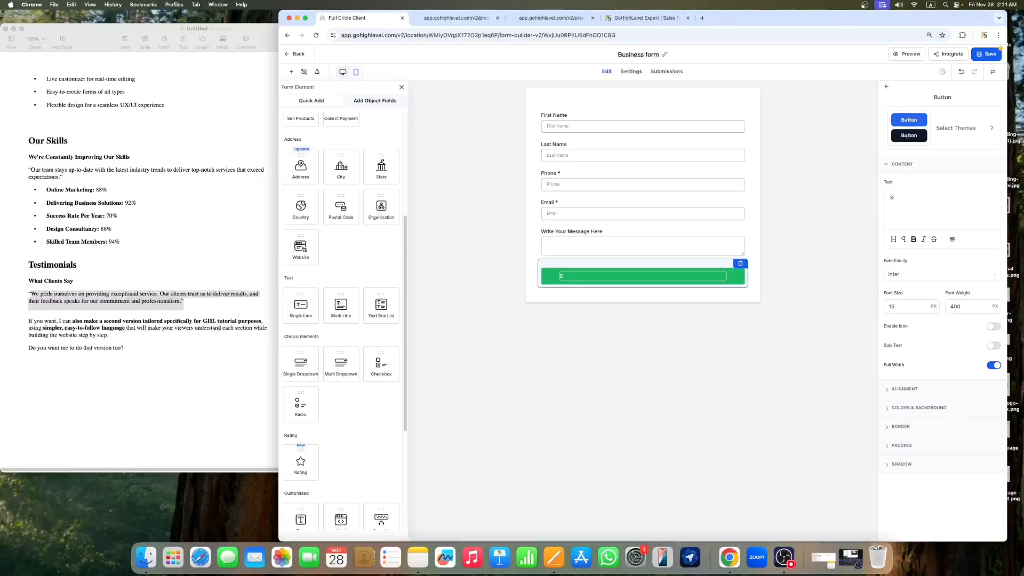
key("BackSpace")
type("end ")
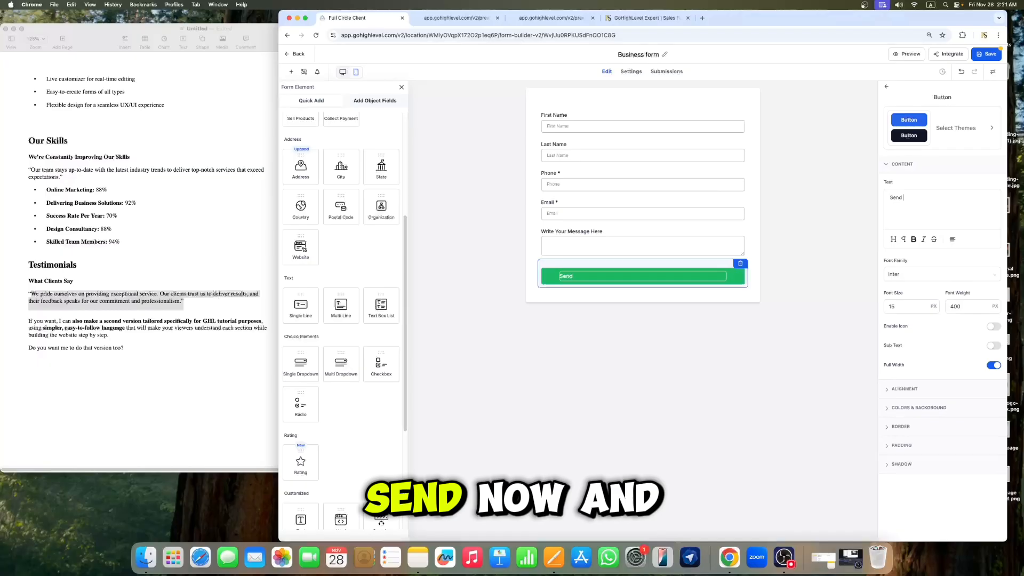
type("Nowe")
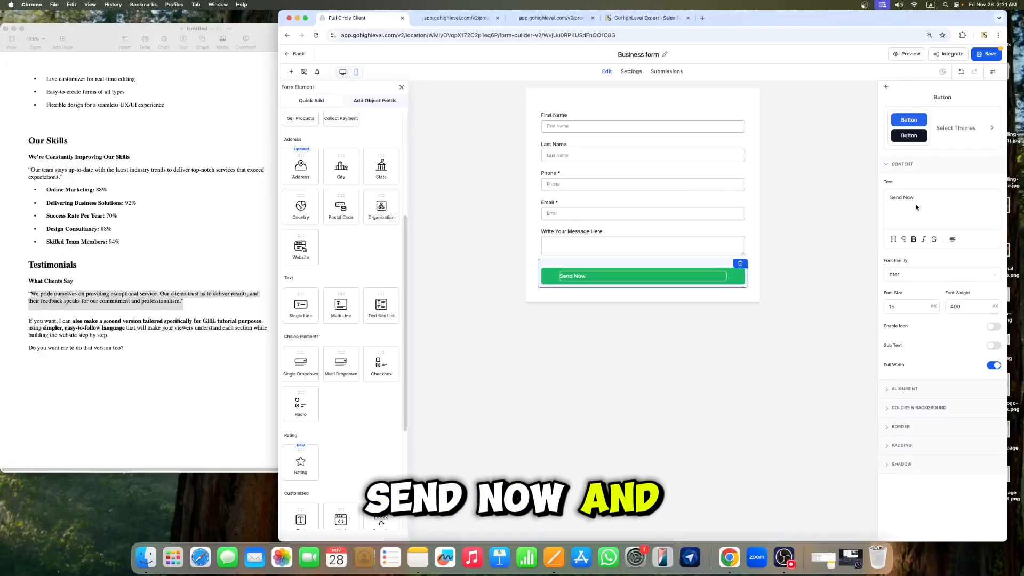
left_click(853, 274)
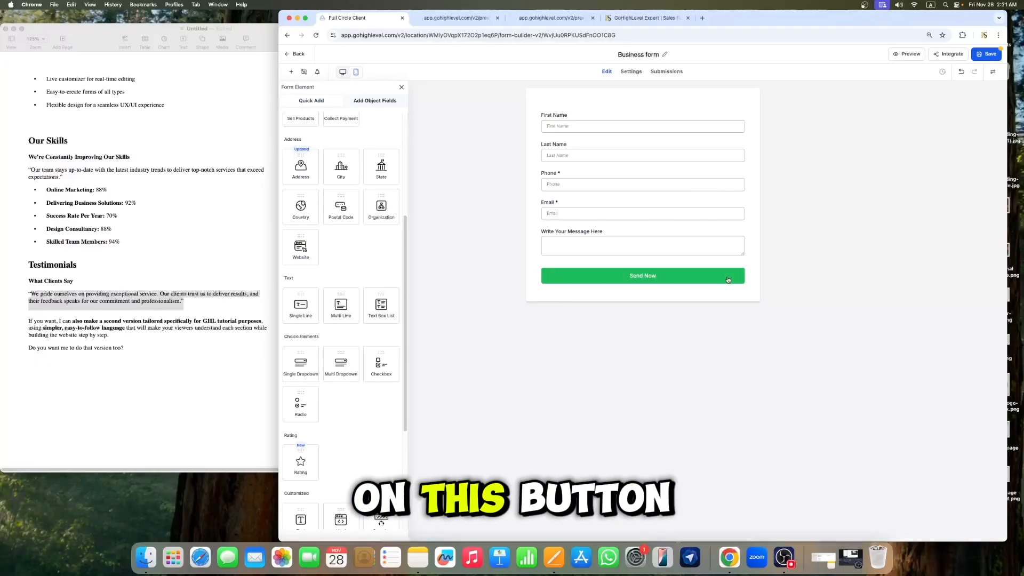
Step: Set the button's background colour to dark blue, #0011A9FF
left_click(728, 280)
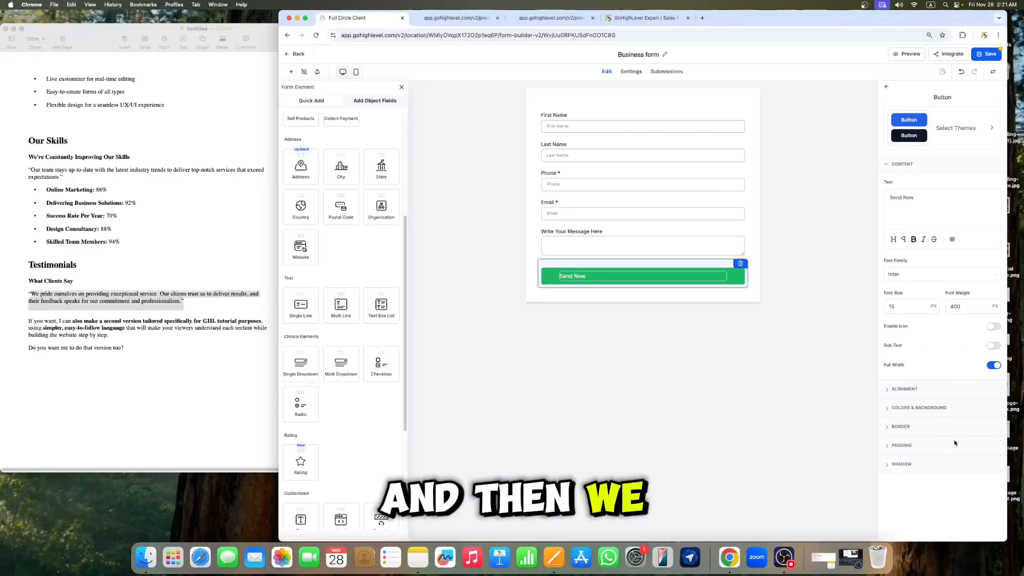
left_click(907, 409)
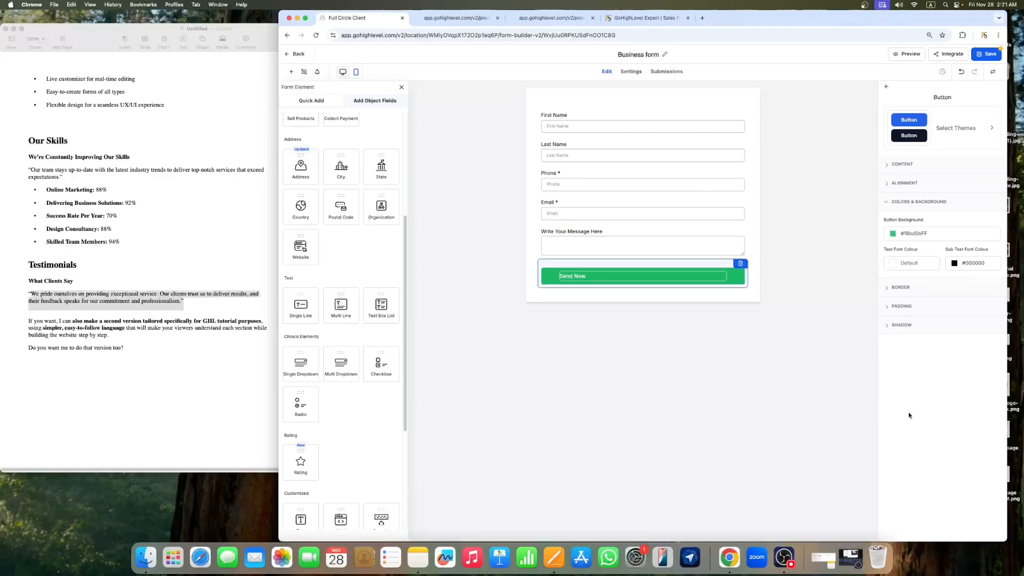
left_click(893, 234)
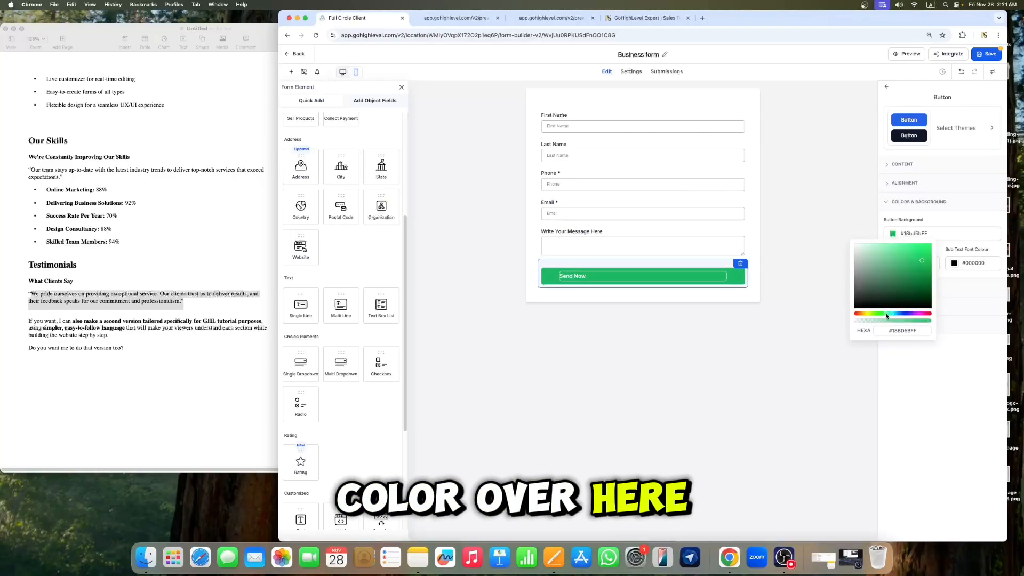
left_click(904, 314)
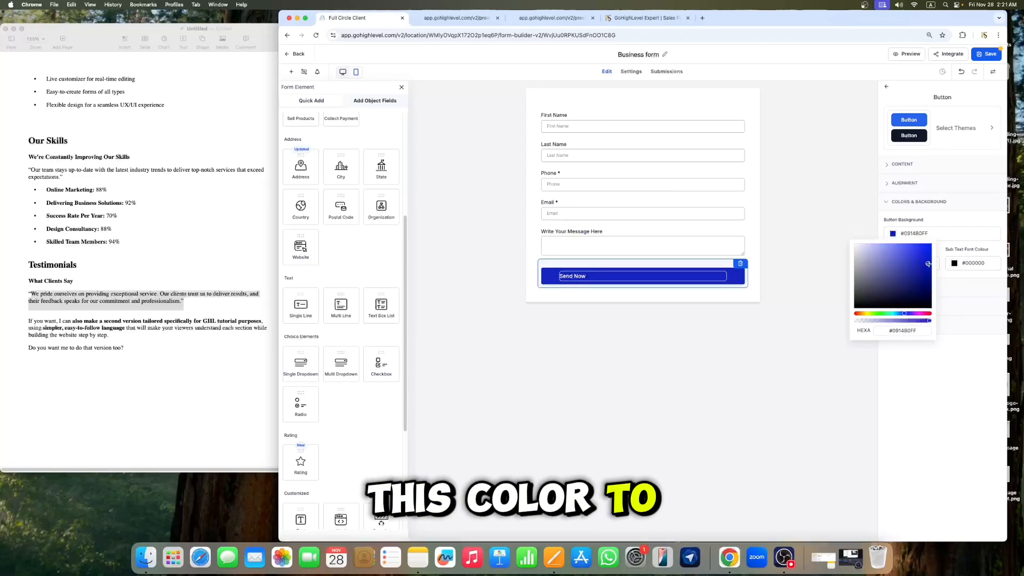
left_click(929, 270)
left_click_drag(929, 269, 929, 266)
left_click(935, 397)
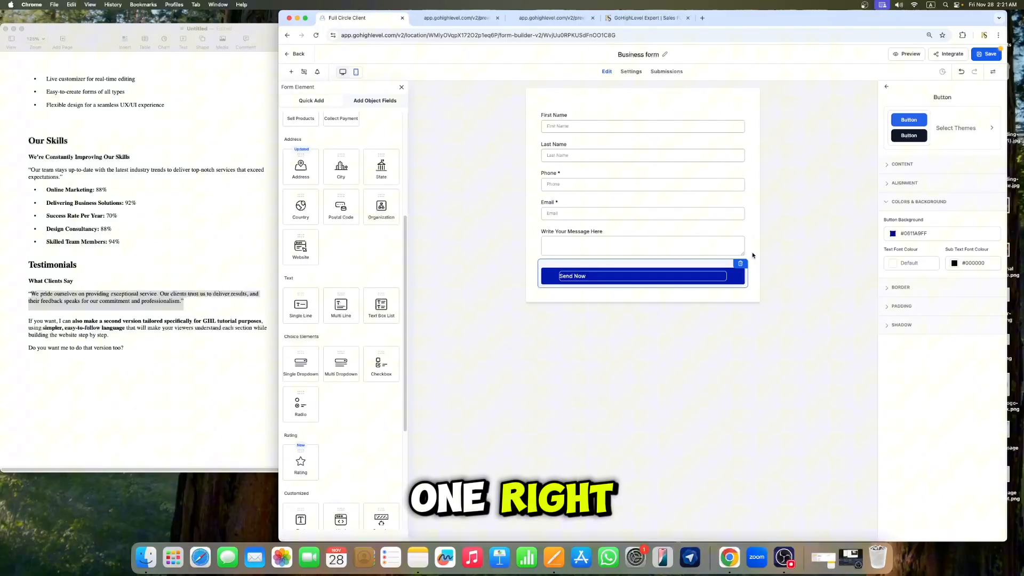
left_click(820, 276)
Step: Set the button's font size to 18 px and save the form
left_click(654, 278)
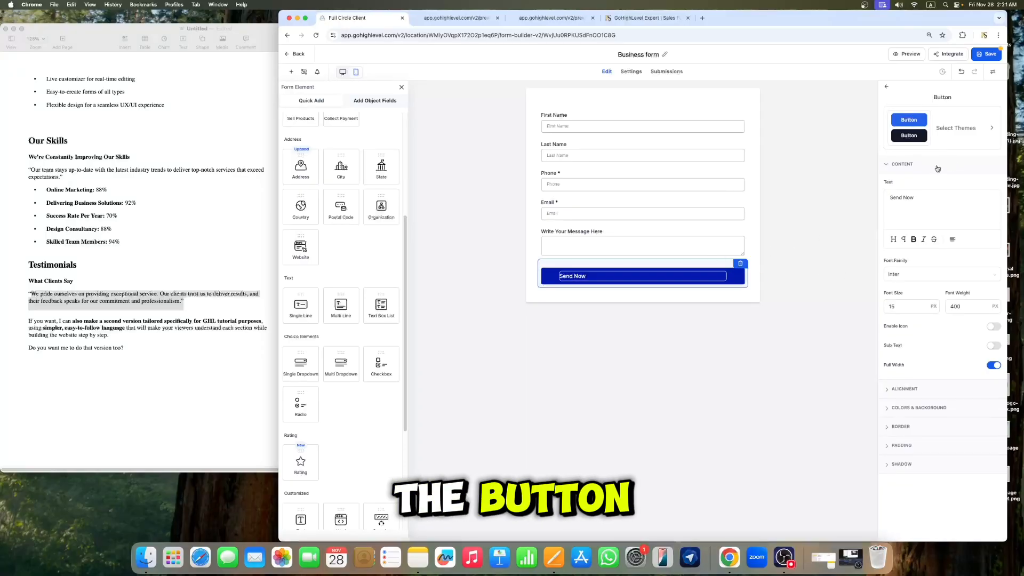
left_click(906, 389)
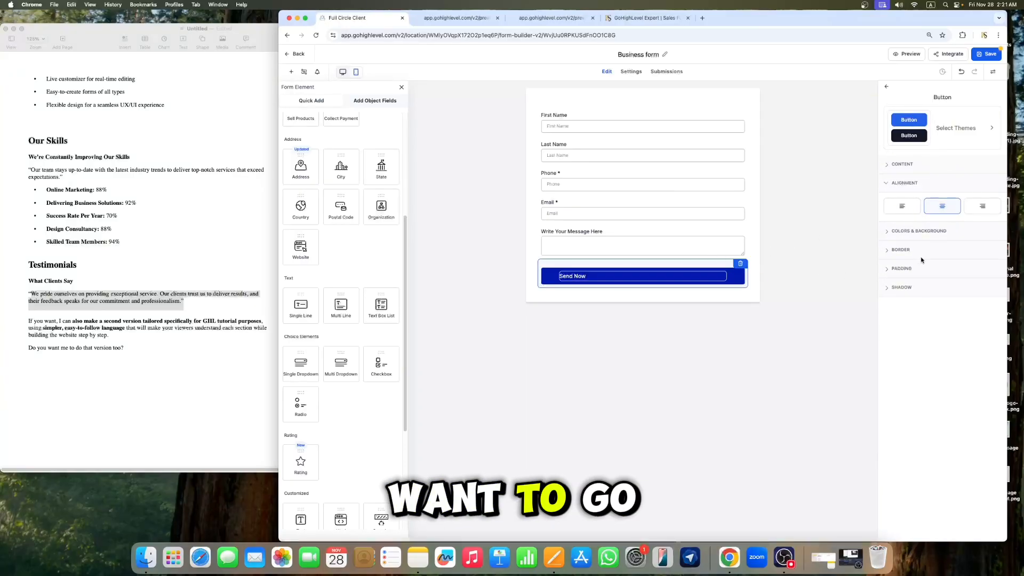
left_click(902, 165)
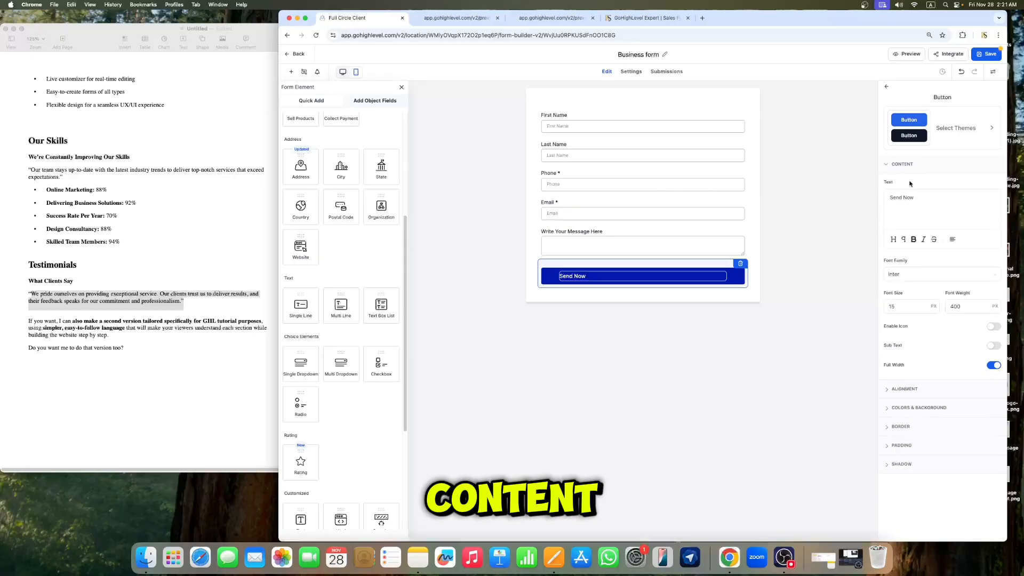
key("BackSpace")
key("BackSpace")
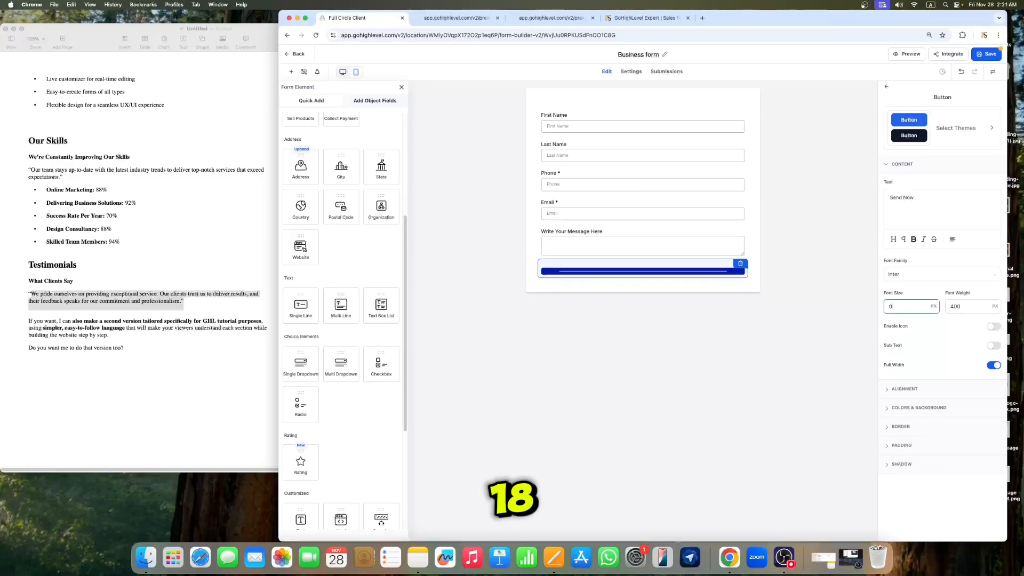
type("18")
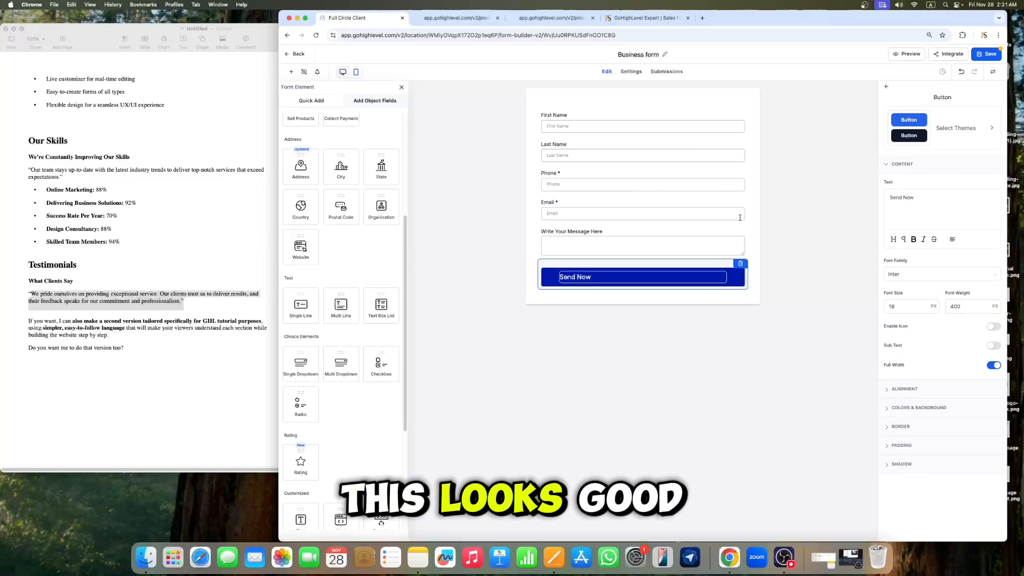
left_click(810, 255)
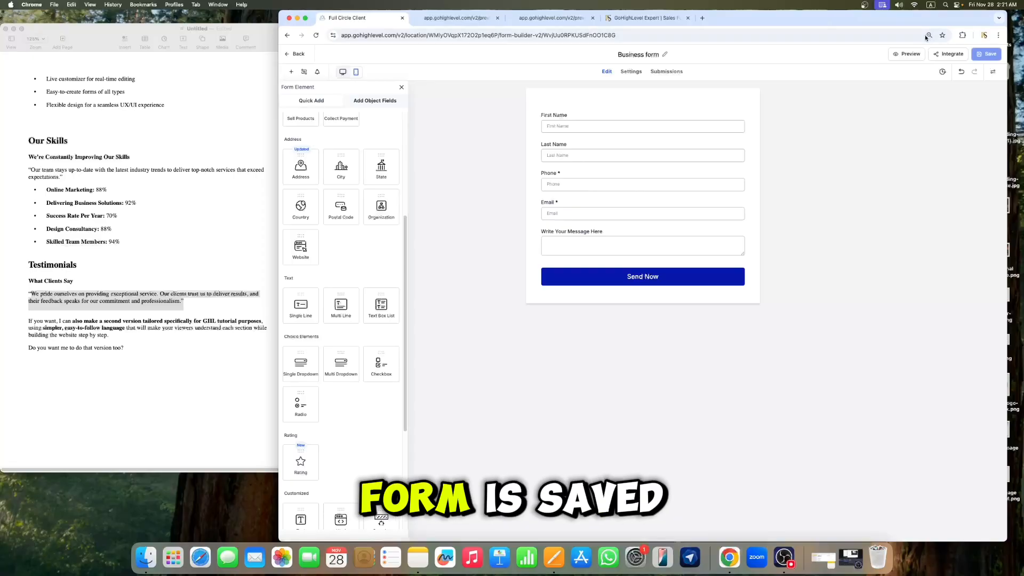
Step: Open the Contact page of the Business Grow Website in the page editor
left_click(294, 54)
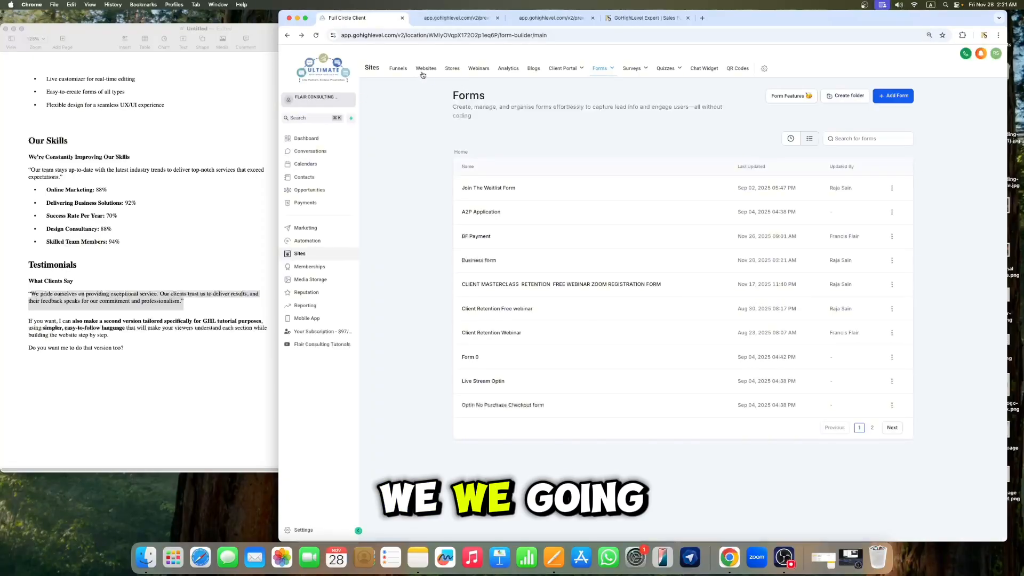
left_click(425, 69)
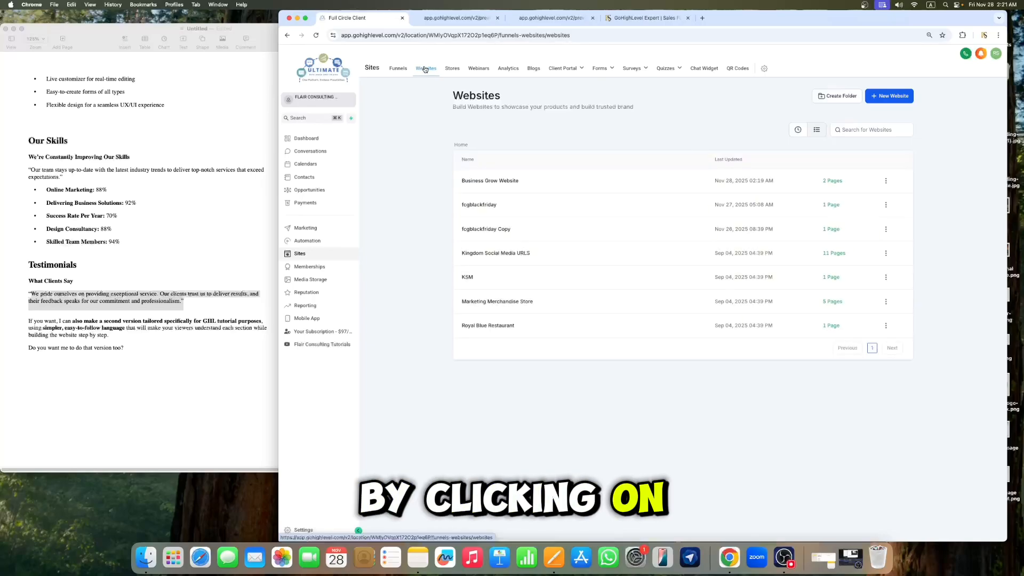
left_click(482, 181)
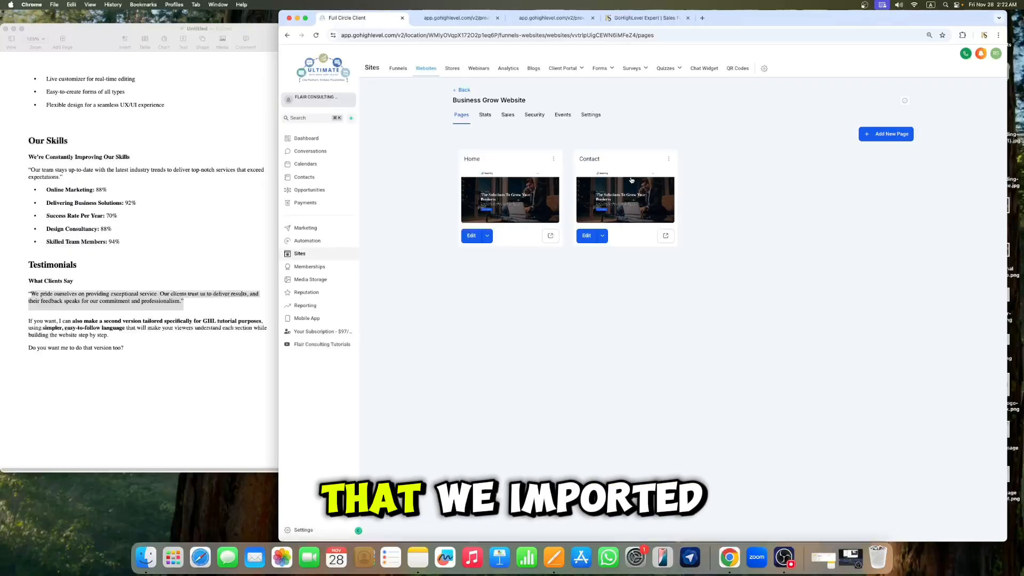
left_click(585, 237)
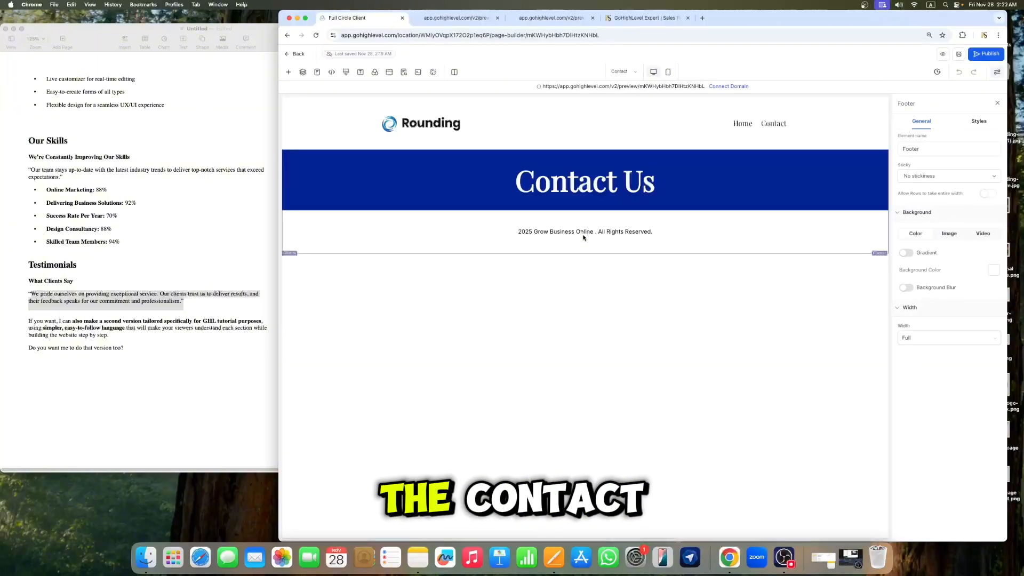
Step: Add a sub-headline below the "Contact Us" heading and set its text colour to white
left_click(588, 202)
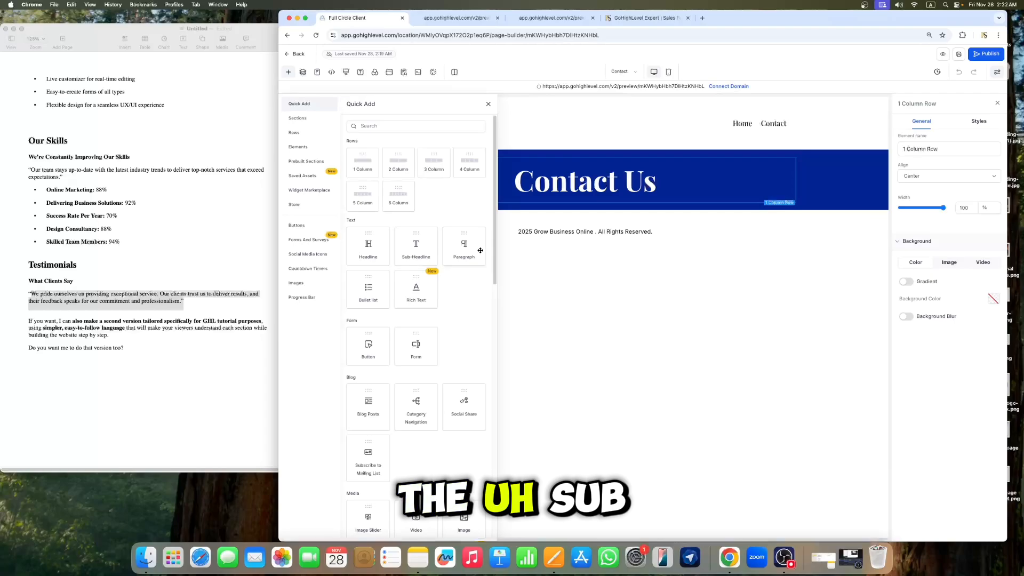
left_click_drag(415, 251, 650, 204)
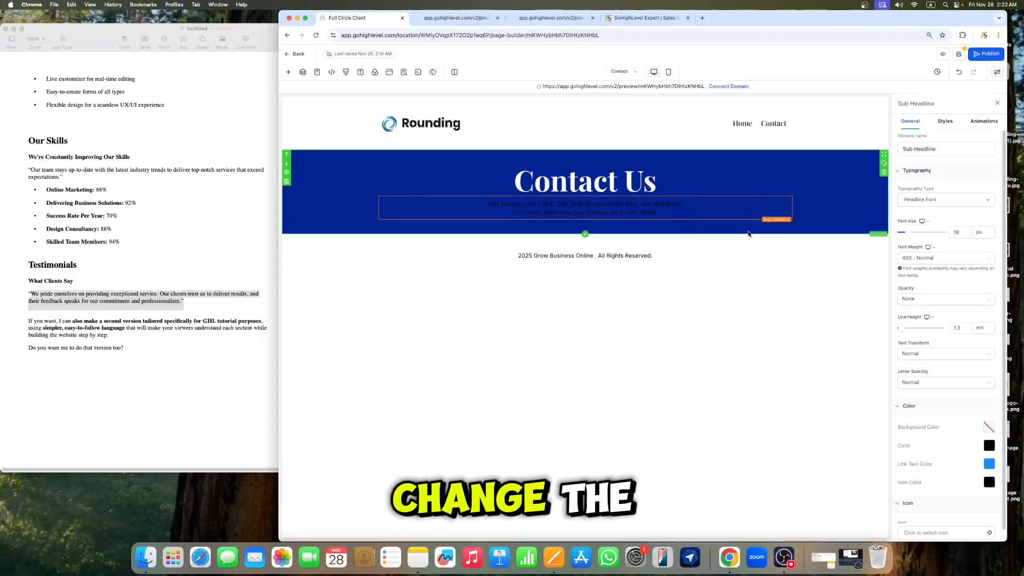
left_click(989, 445)
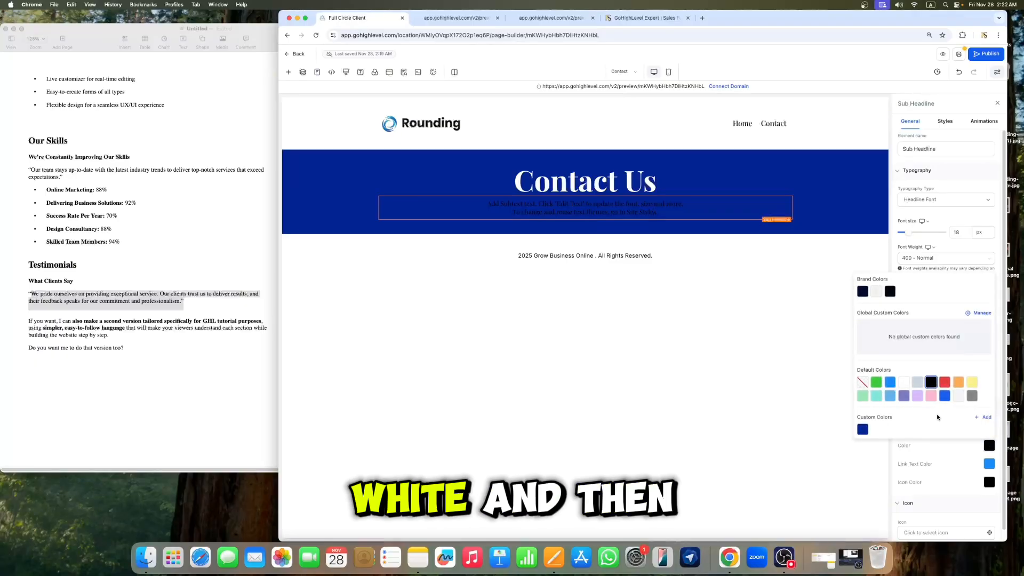
left_click(905, 383)
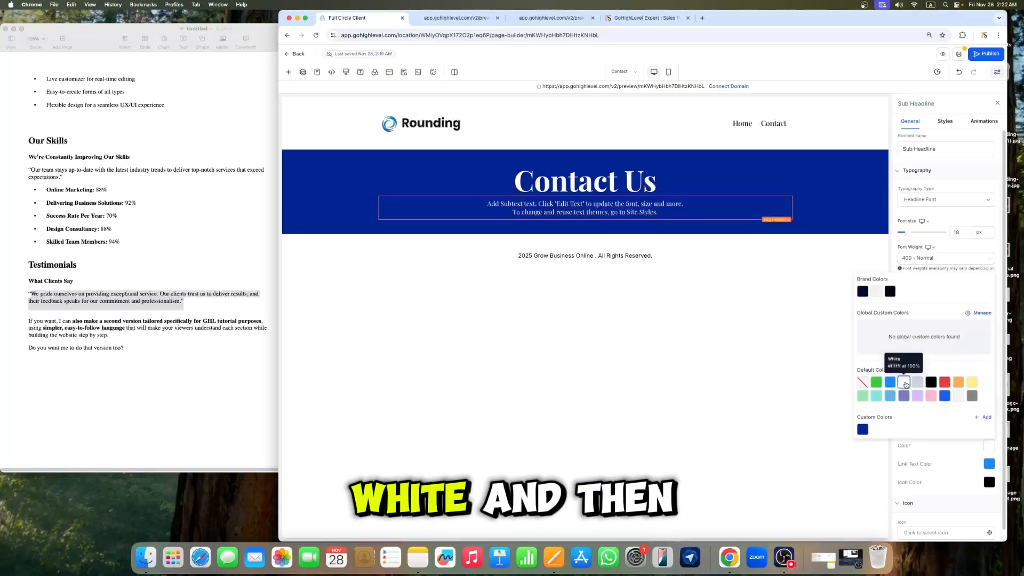
Step: Replace the sub-headline text with "Would be happy to hear from you !"
left_click(661, 211)
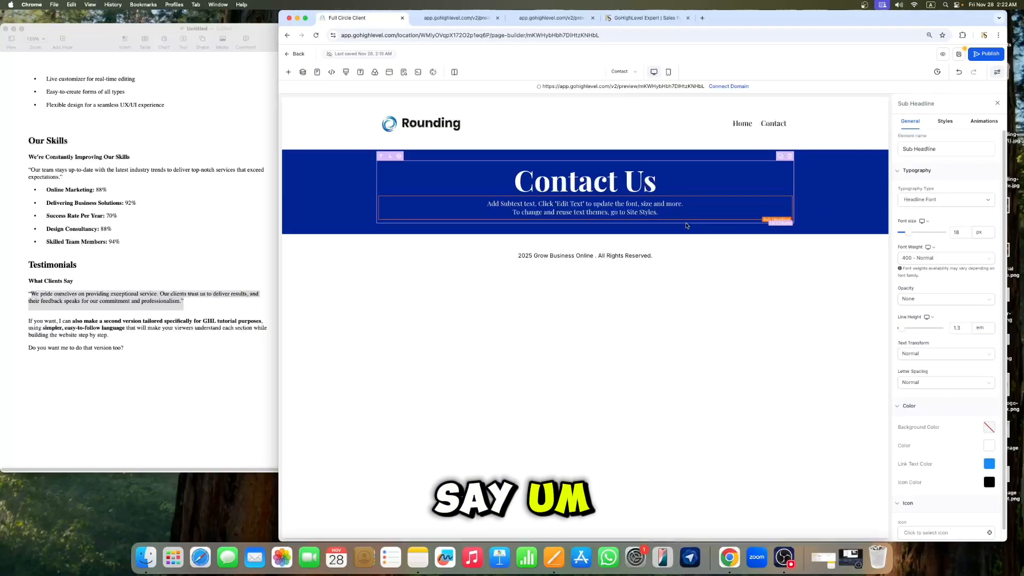
key("super+a")
key("BackSpace")
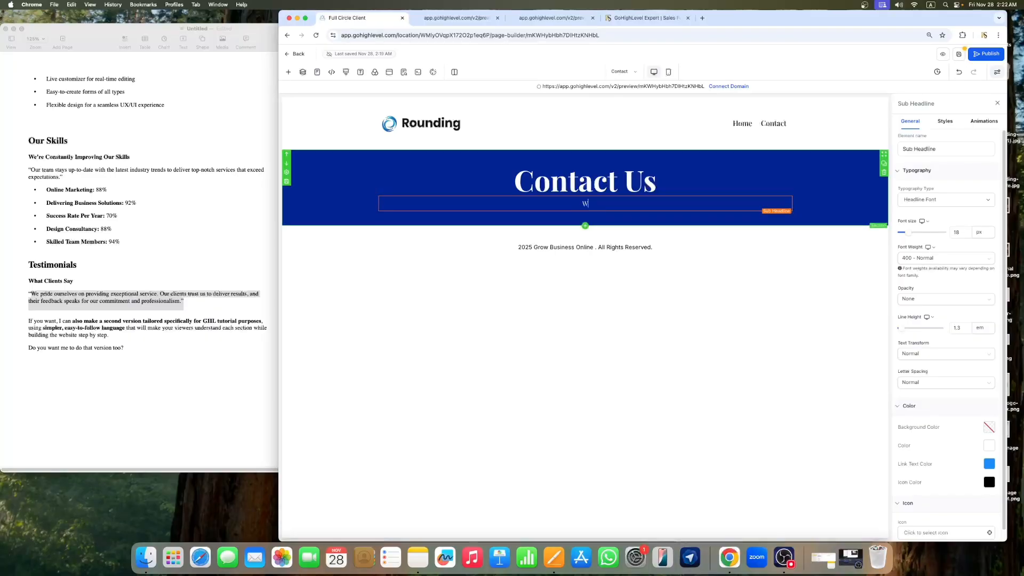
type("100")
key("BackSpace")
type("Would b")
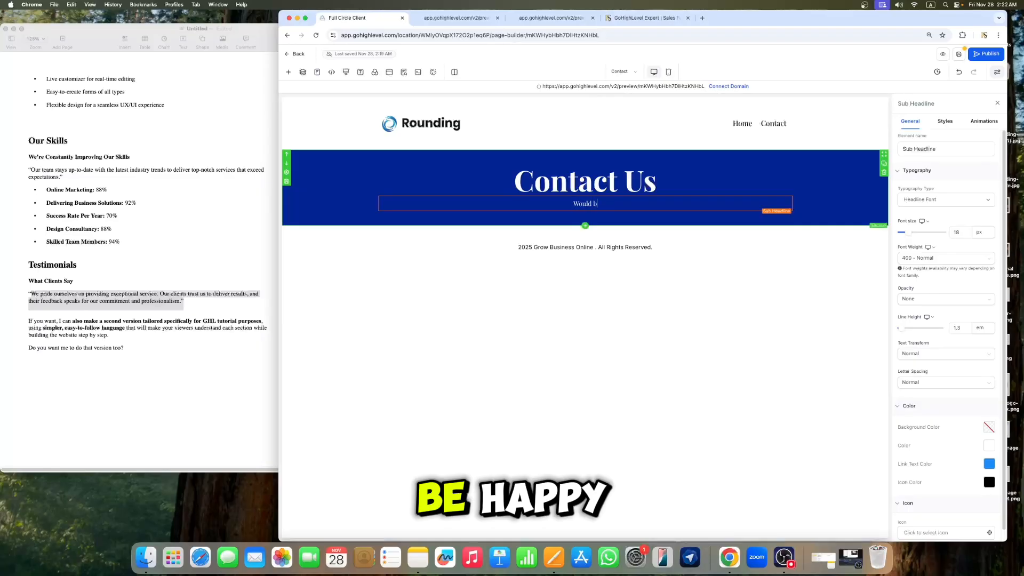
type("e happy")
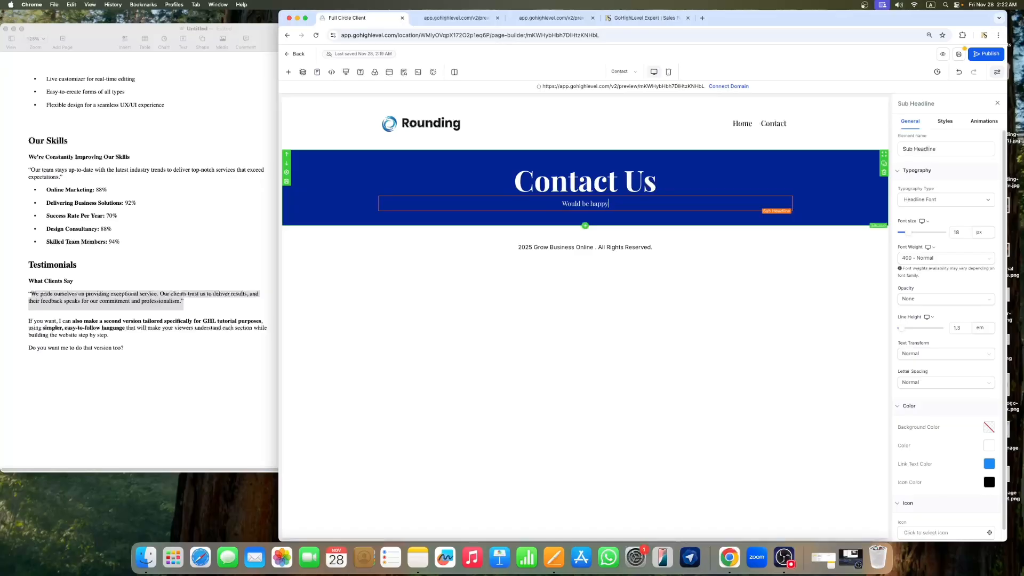
type(" to")
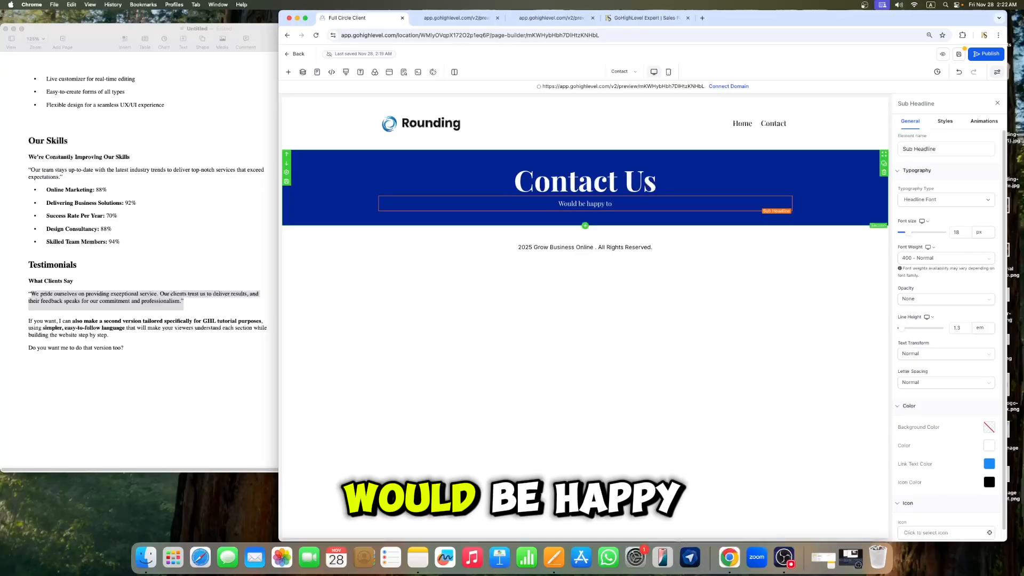
type(" hear")
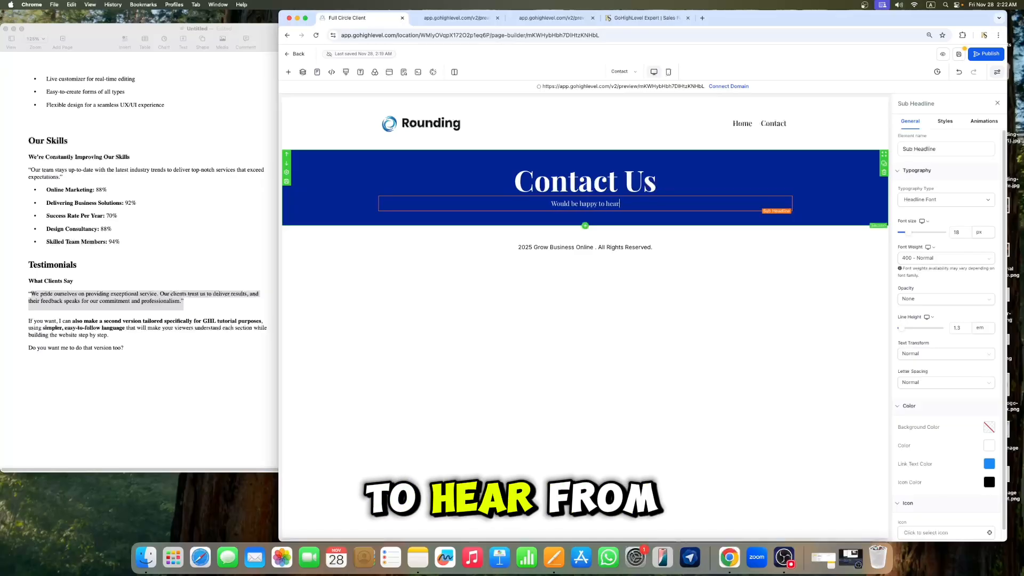
type(" from you !")
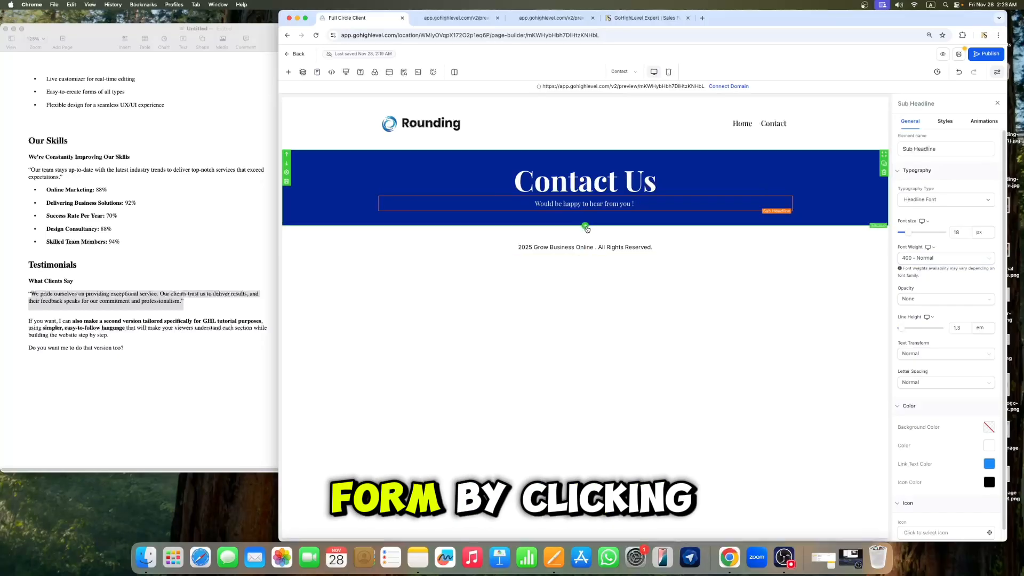
Step: Add a one-column section below the Contact Us header and place a Form element into its column
left_click(586, 227)
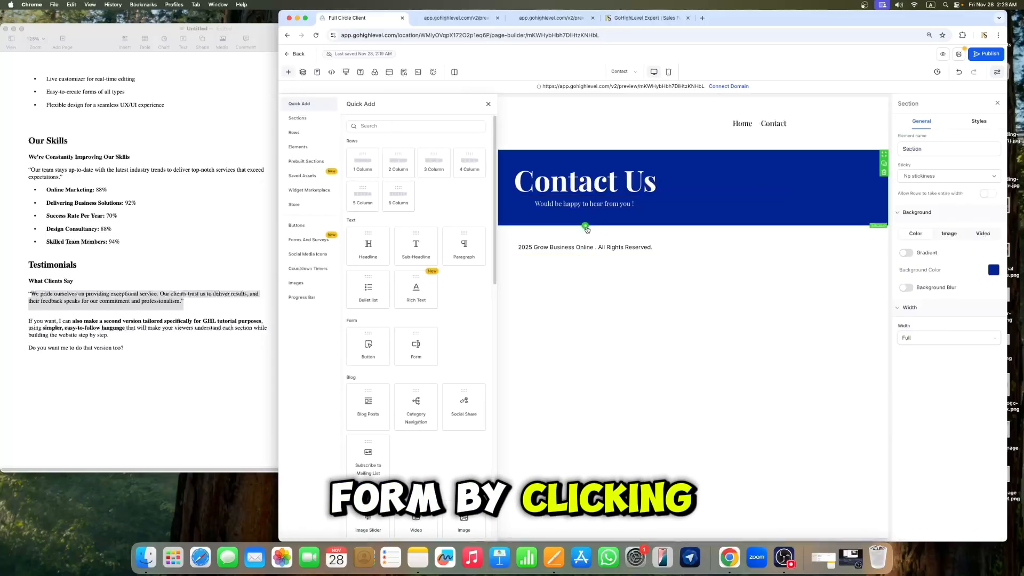
left_click(366, 165)
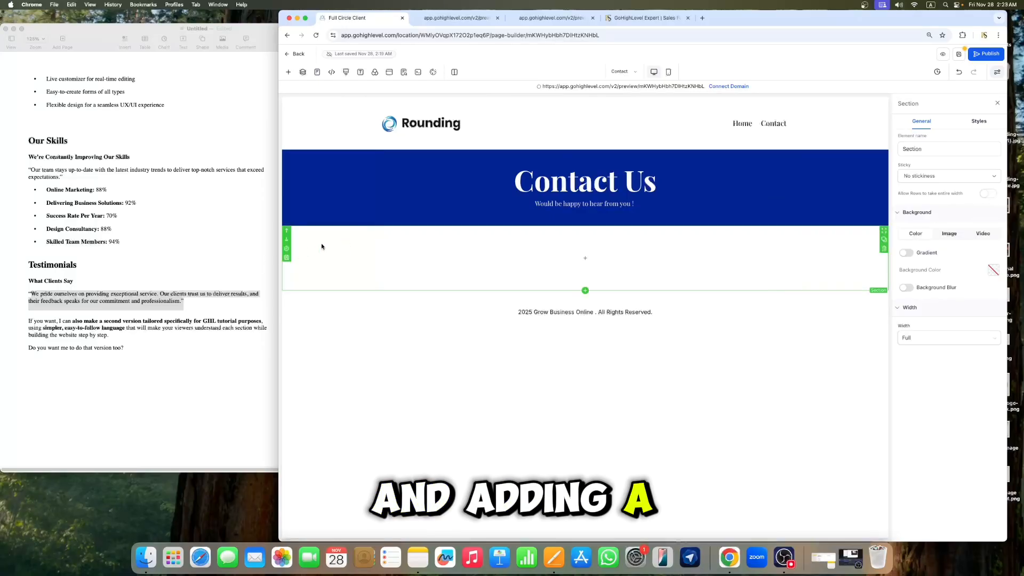
left_click(581, 258)
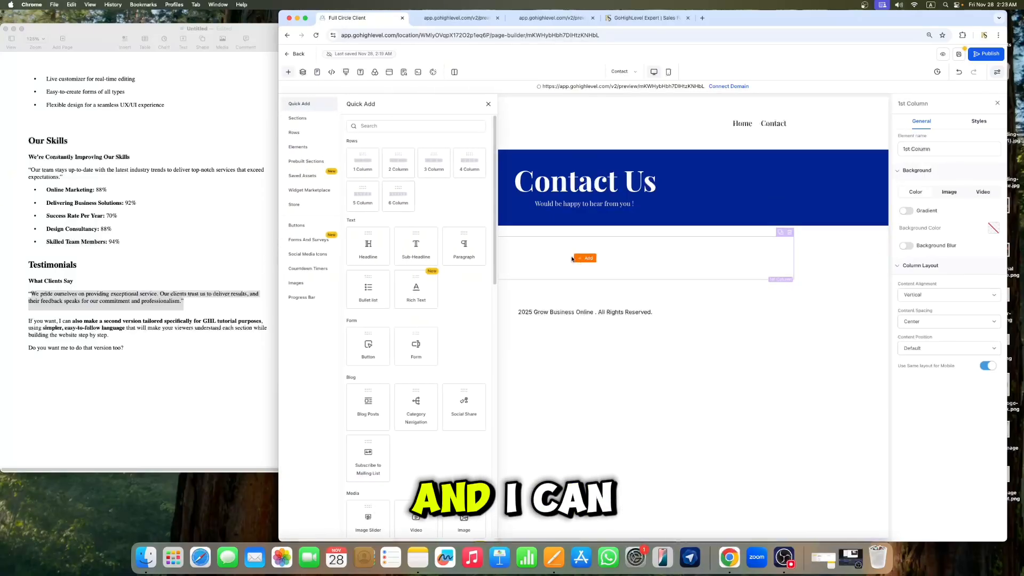
left_click(415, 125)
type("form")
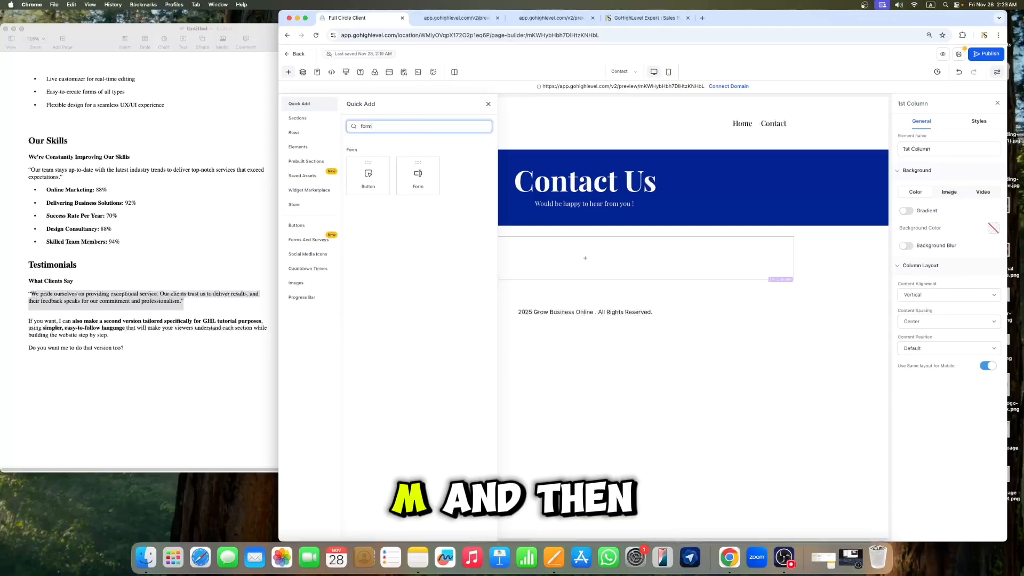
left_click_drag(418, 175, 597, 270)
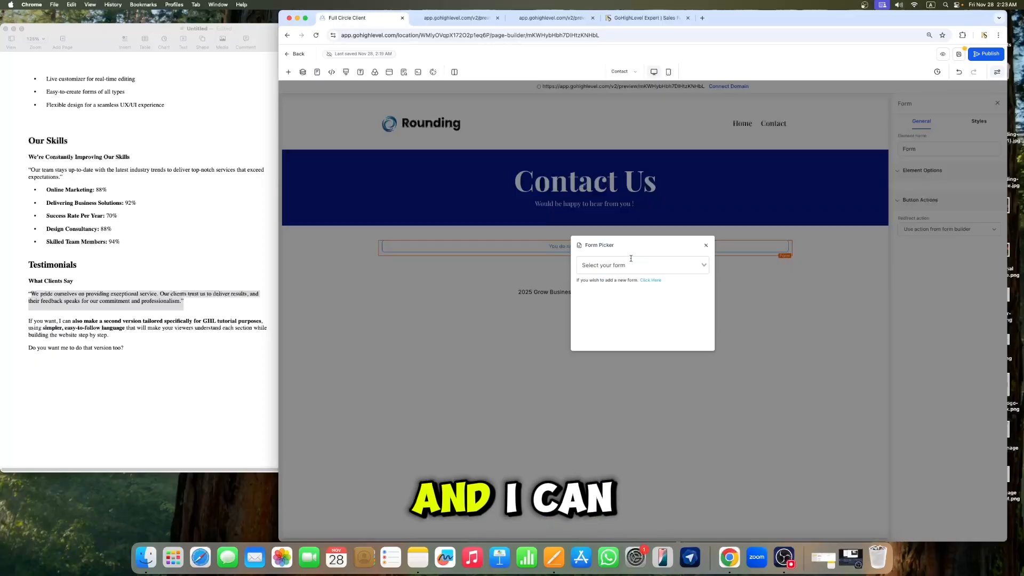
Step: Choose the "Business form" in the form picker and close the element settings
scroll(646, 290, "down", 2)
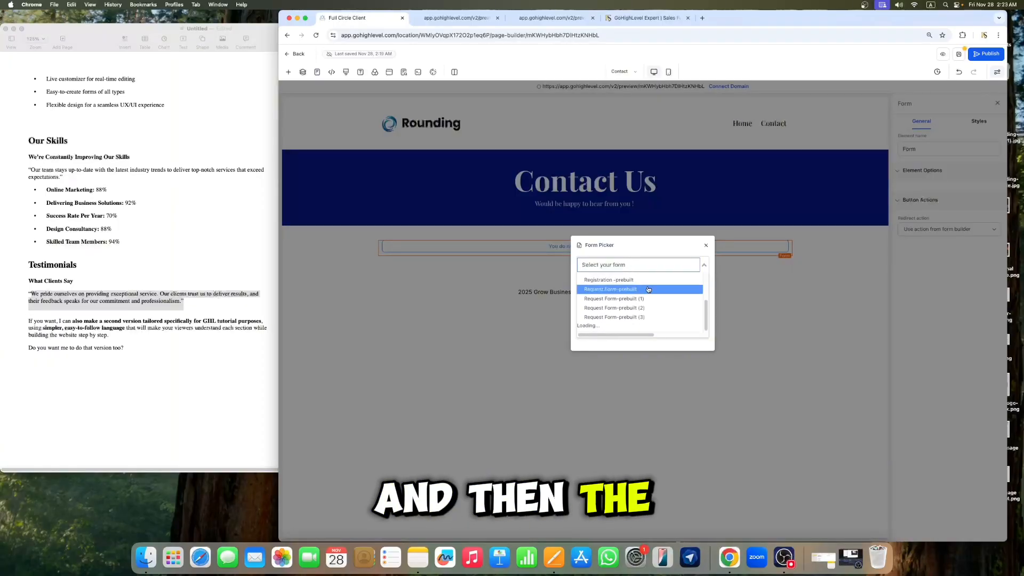
scroll(648, 292, "down", 5)
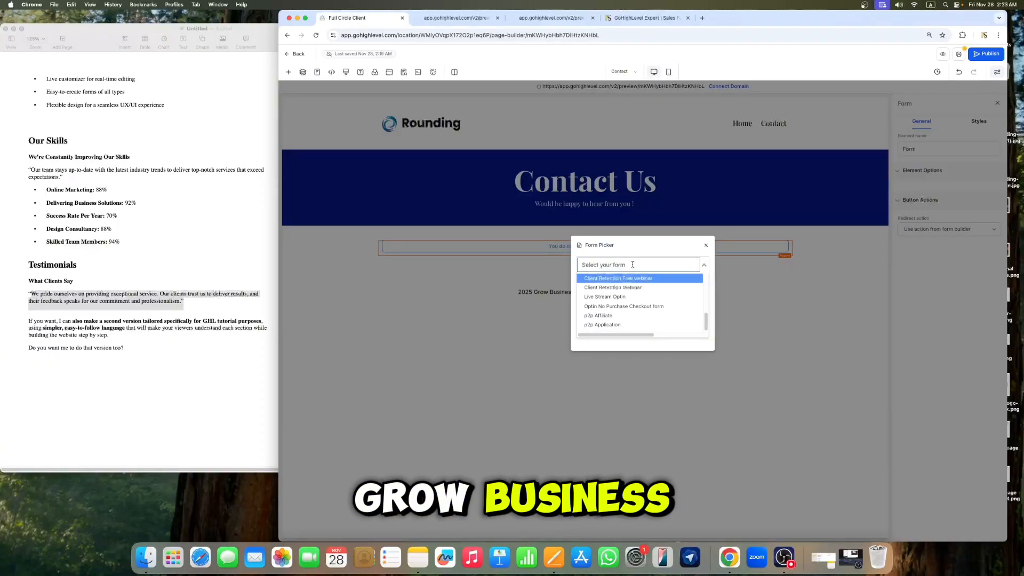
type("gr")
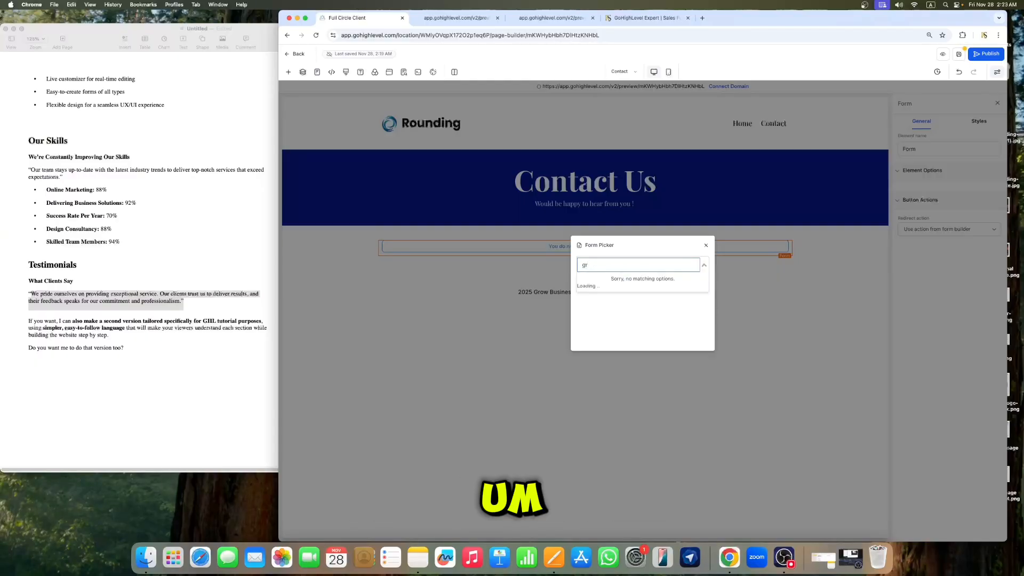
key("BackSpace")
key("BackSpace")
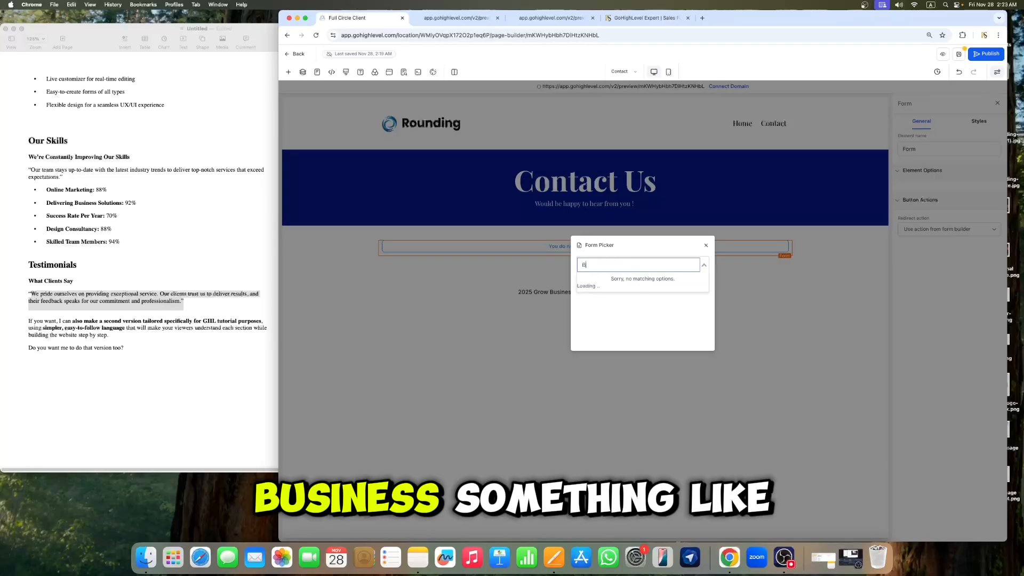
type("Busine")
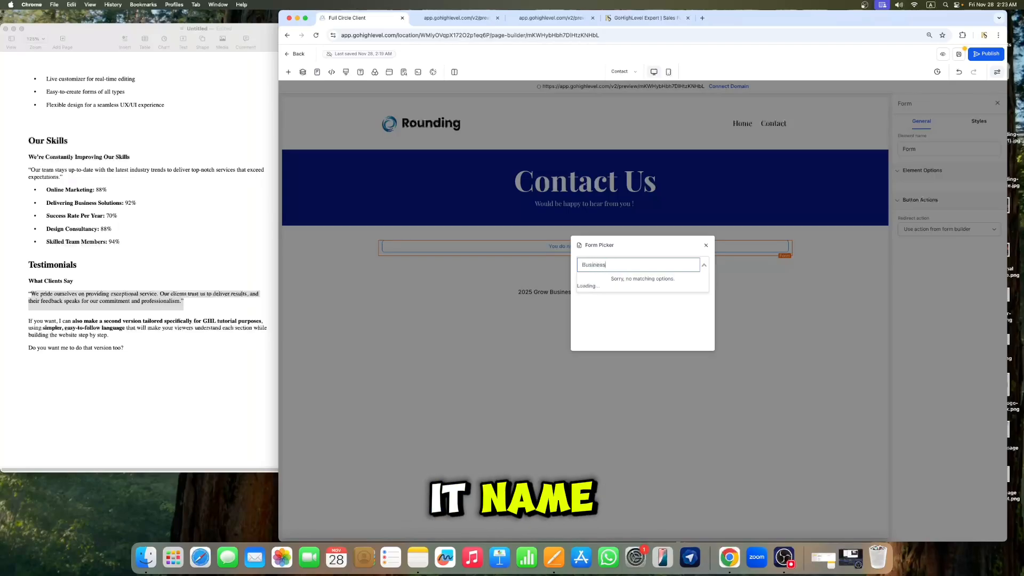
type("ss")
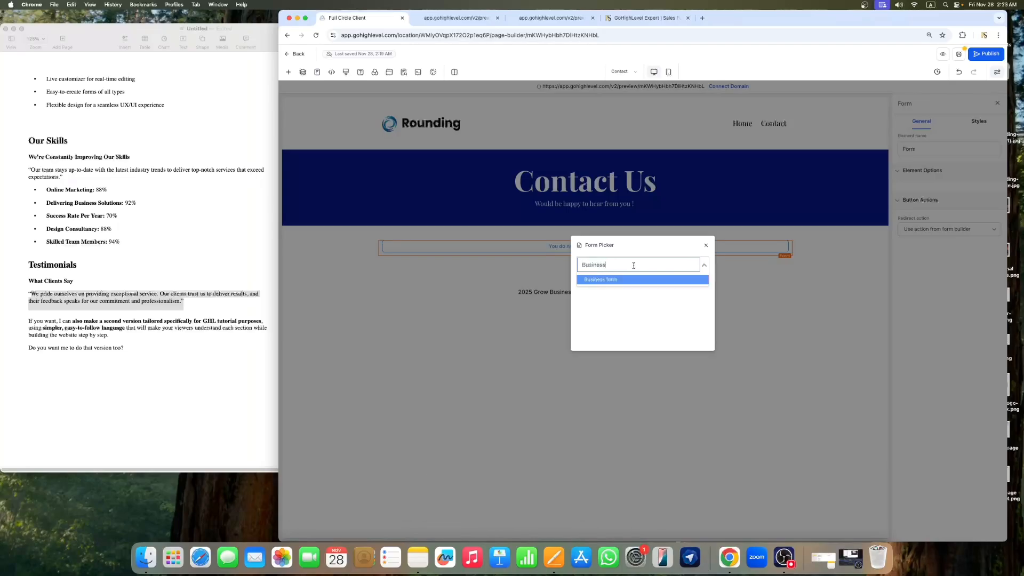
left_click(620, 280)
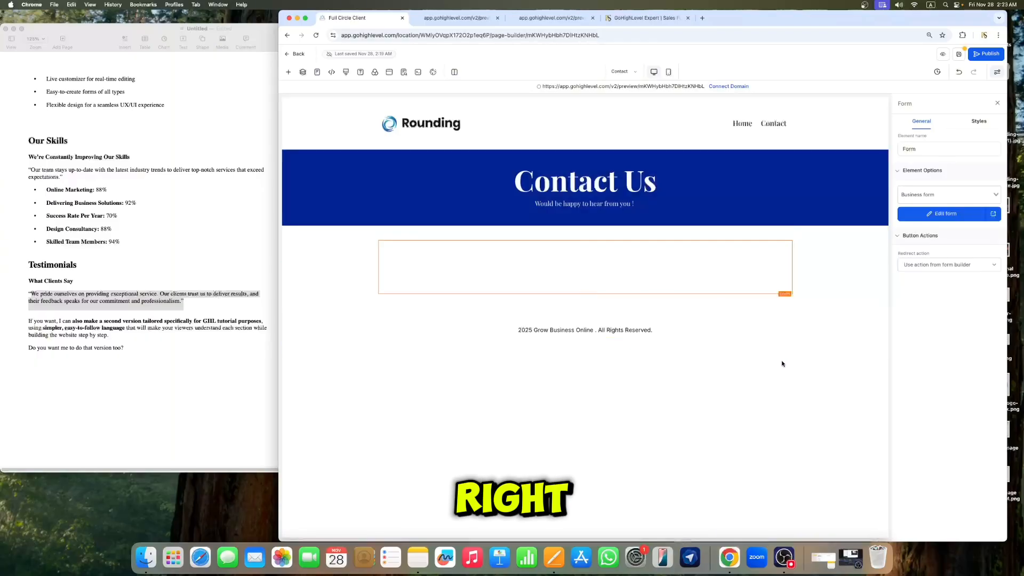
left_click(997, 103)
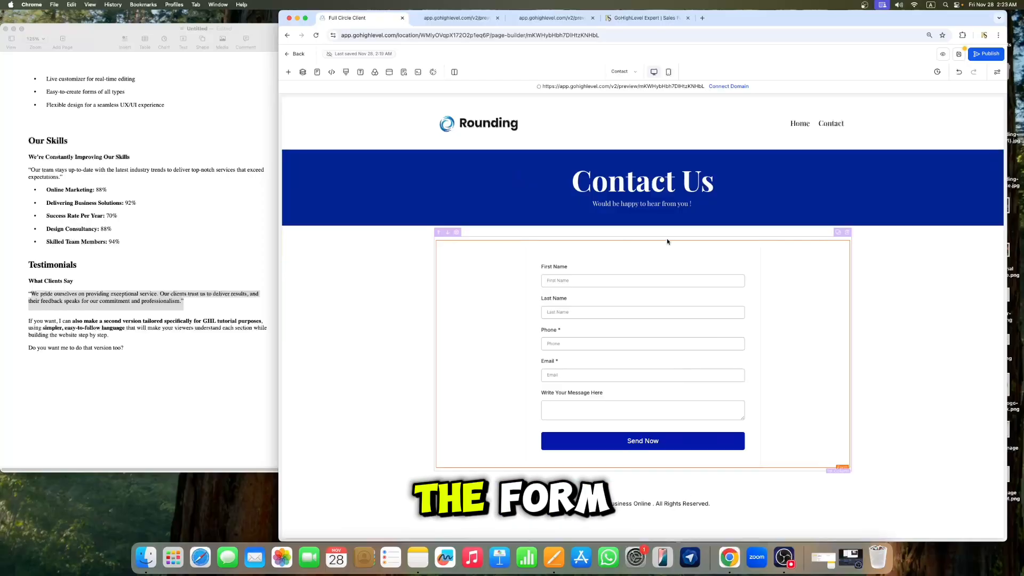
Step: Save the Contact page
left_click(959, 55)
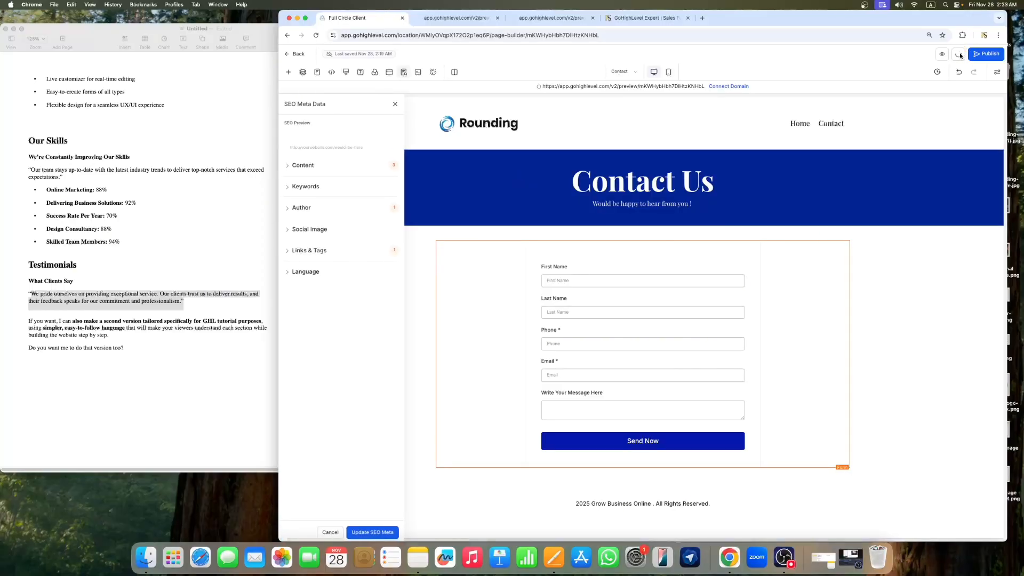
left_click(395, 105)
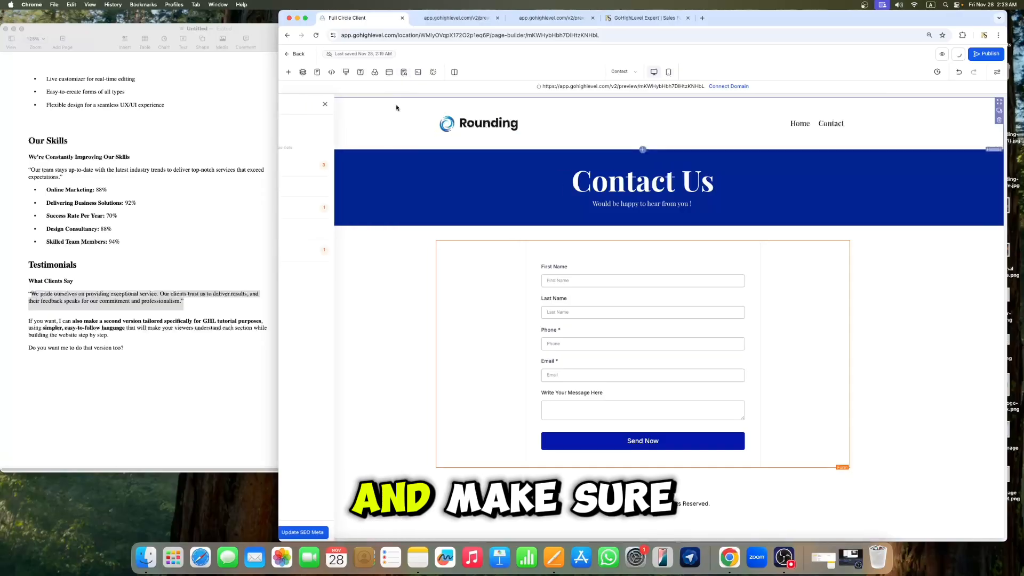
Step: Switch to mobile view and reduce the "Contact Us" heading's font size
left_click(668, 70)
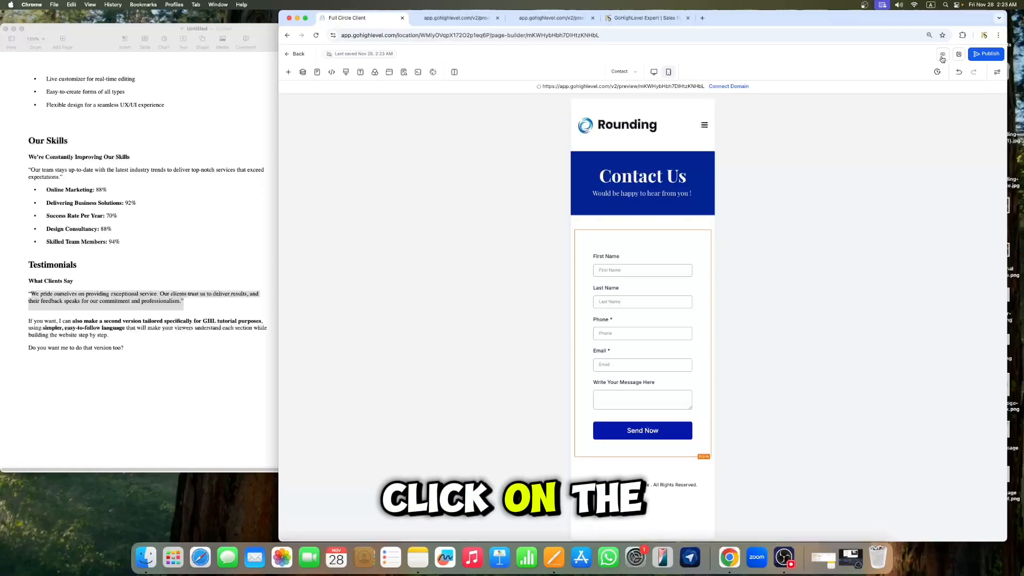
left_click(676, 175)
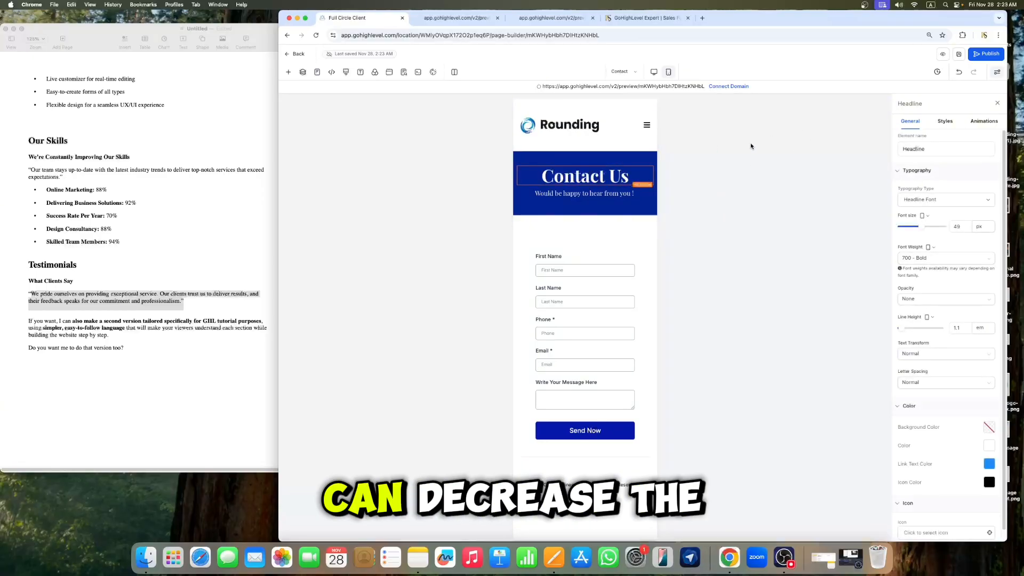
left_click(964, 226)
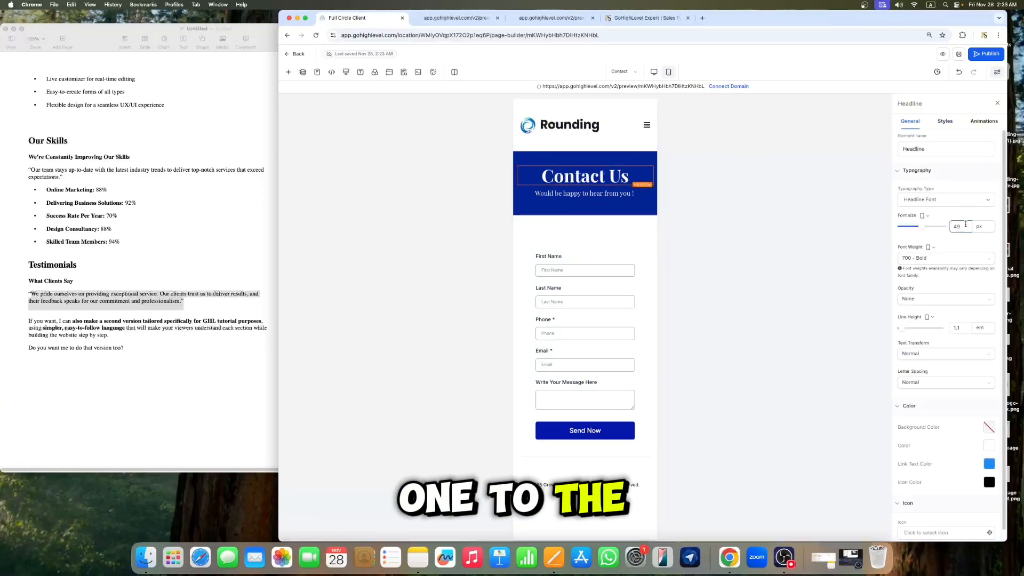
key("BackSpace")
type("2")
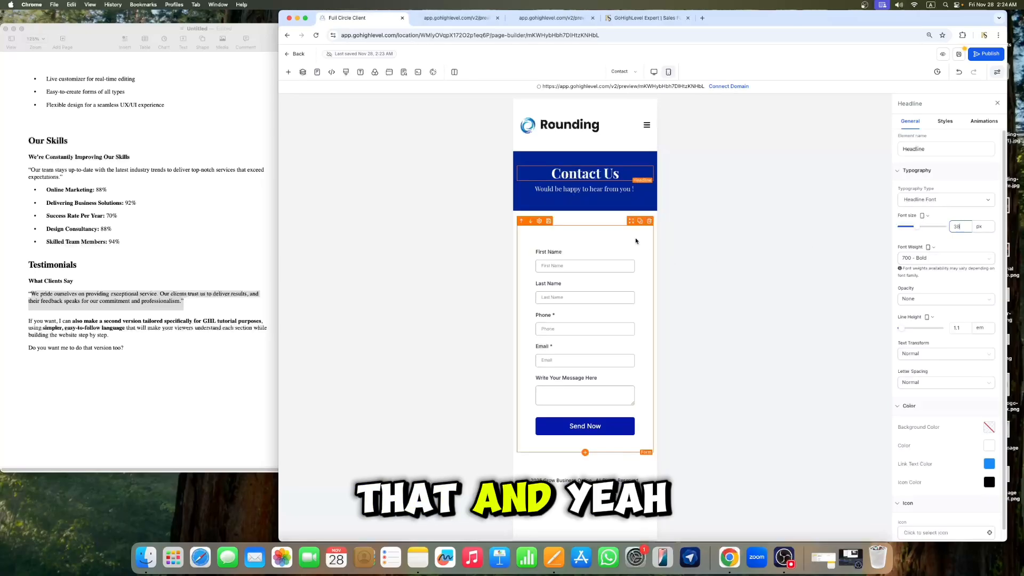
Step: Select the sub-headline and save the page
left_click(612, 189)
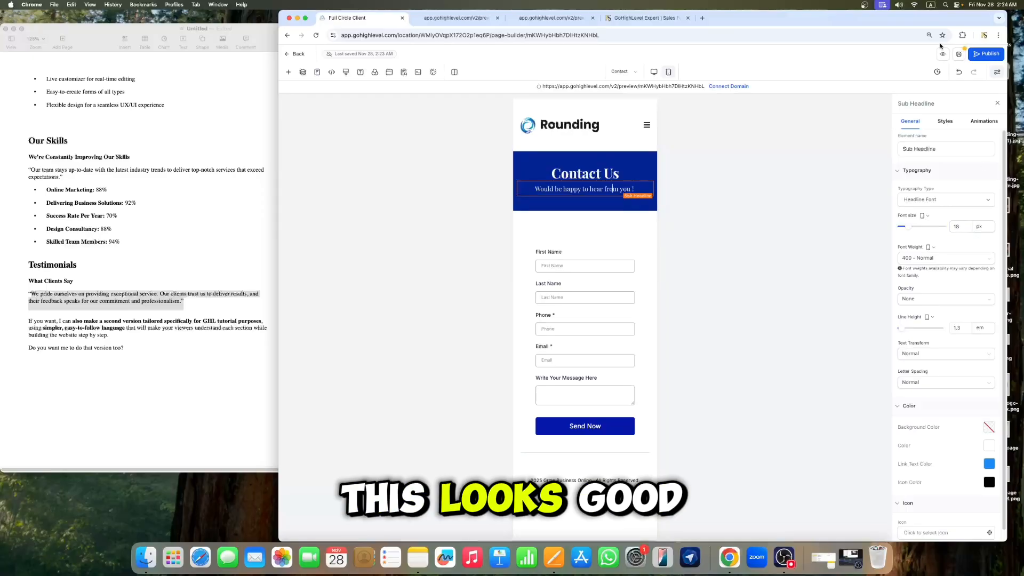
left_click(958, 54)
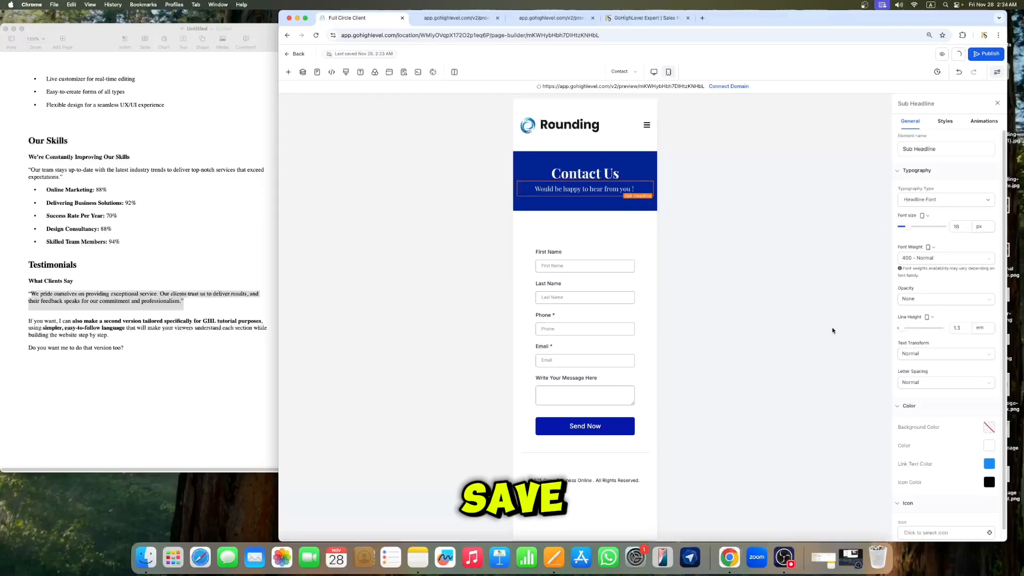
Step: Check the mobile navigation menu, close it, and open the page's preview link
left_click(647, 125)
left_click(646, 125)
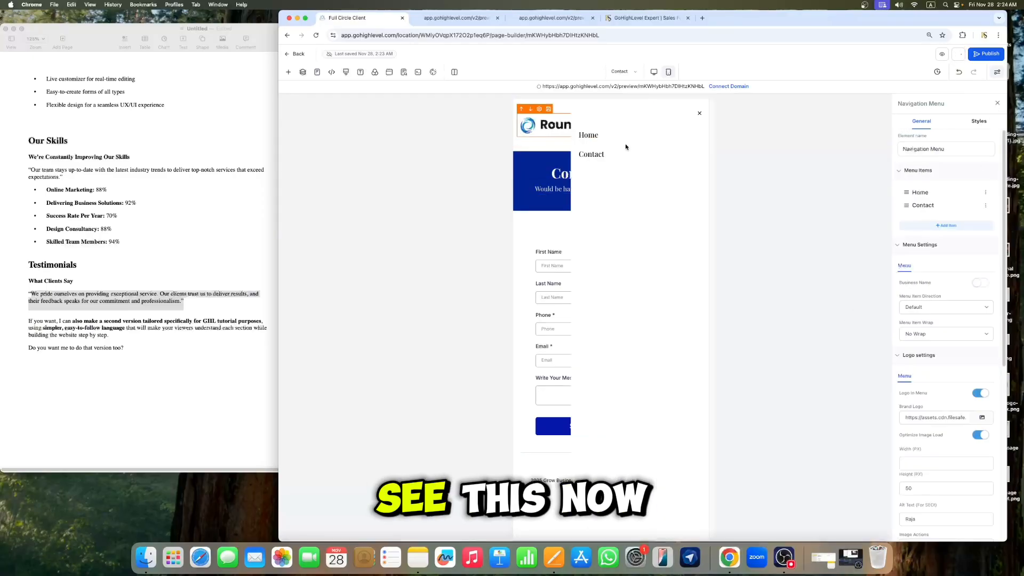
left_click(695, 115)
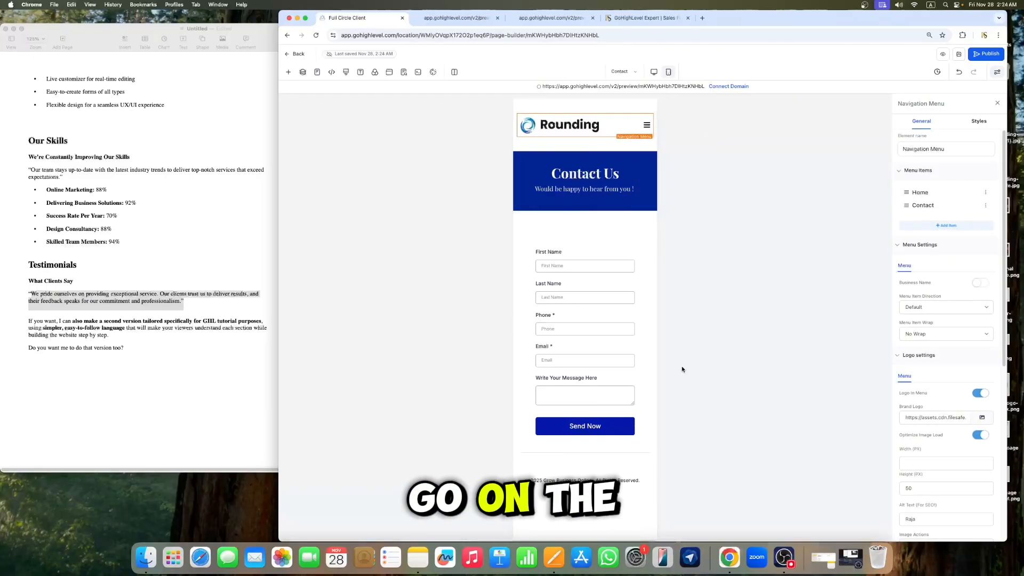
left_click(651, 87)
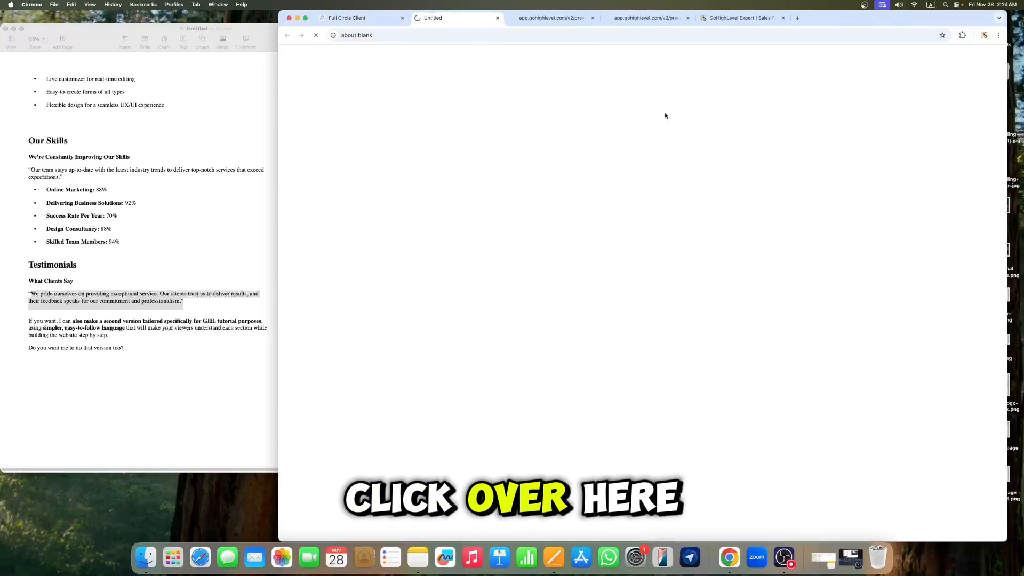
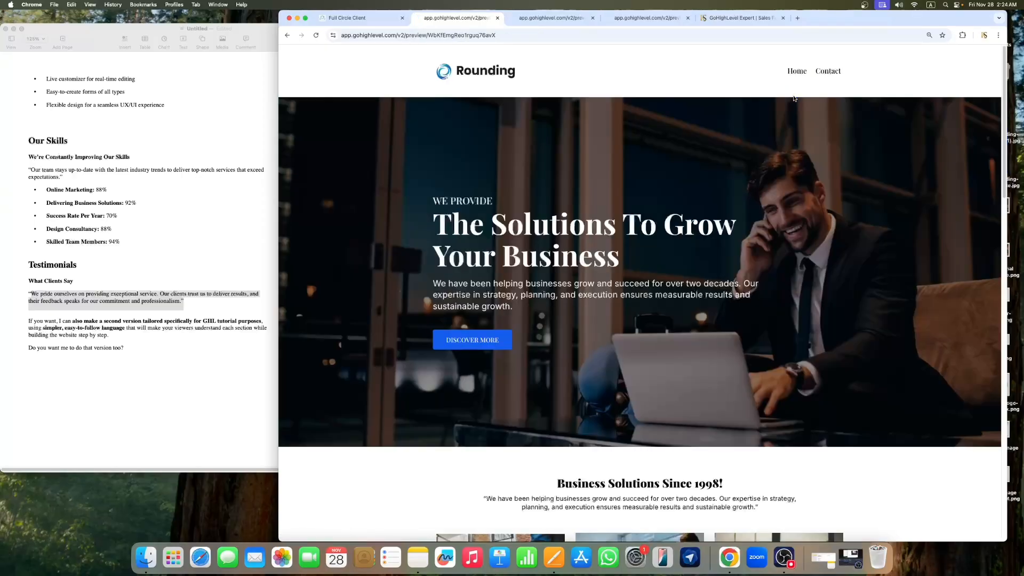
Step: Return from the site preview to the builder and open the Home page of the Business Grow Website for editing
scroll(561, 252, "down", 10)
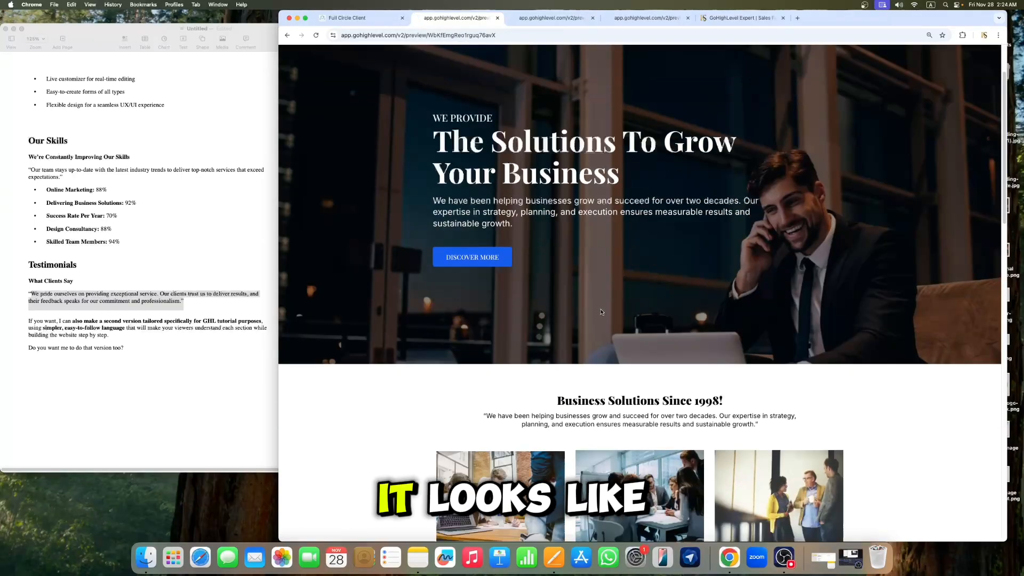
scroll(836, 247, "down", 3)
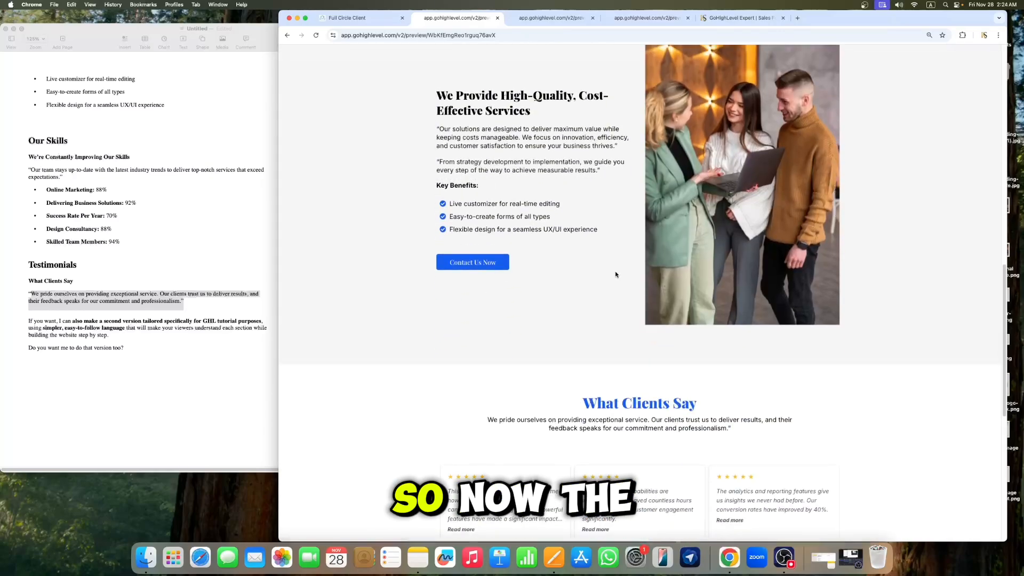
left_click(477, 267)
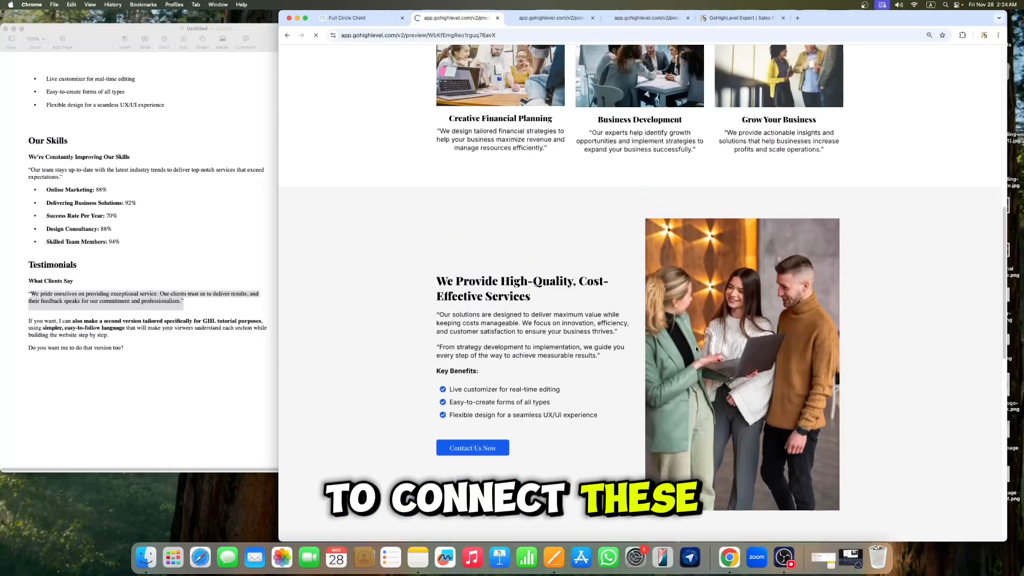
scroll(856, 124, "up", 10)
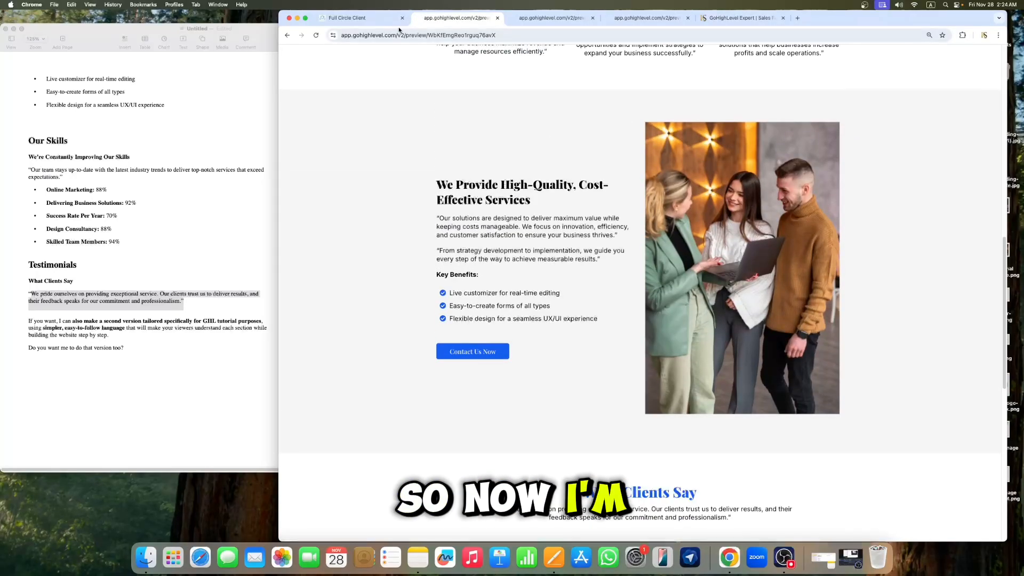
left_click(372, 20)
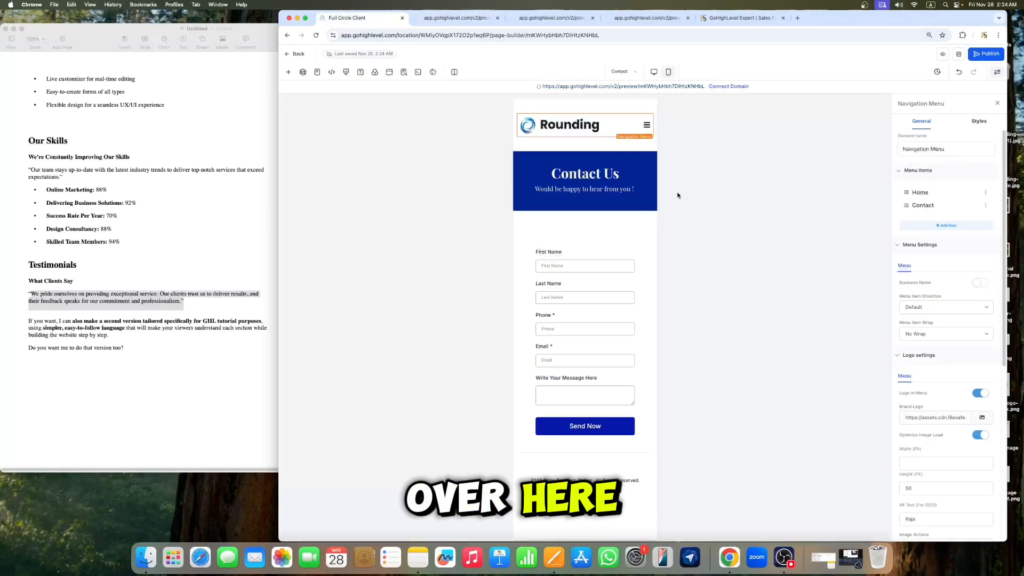
left_click(998, 103)
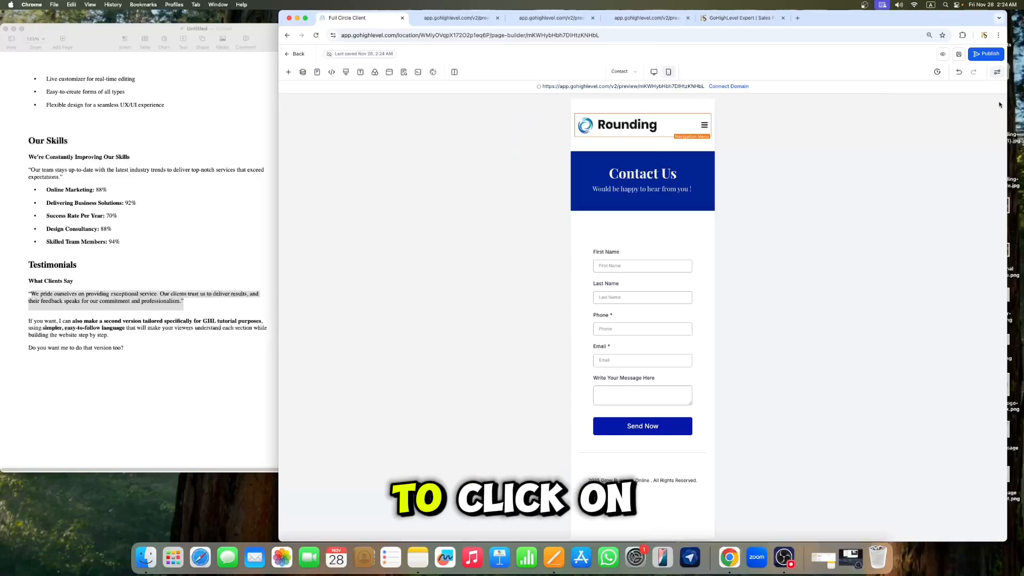
left_click(299, 54)
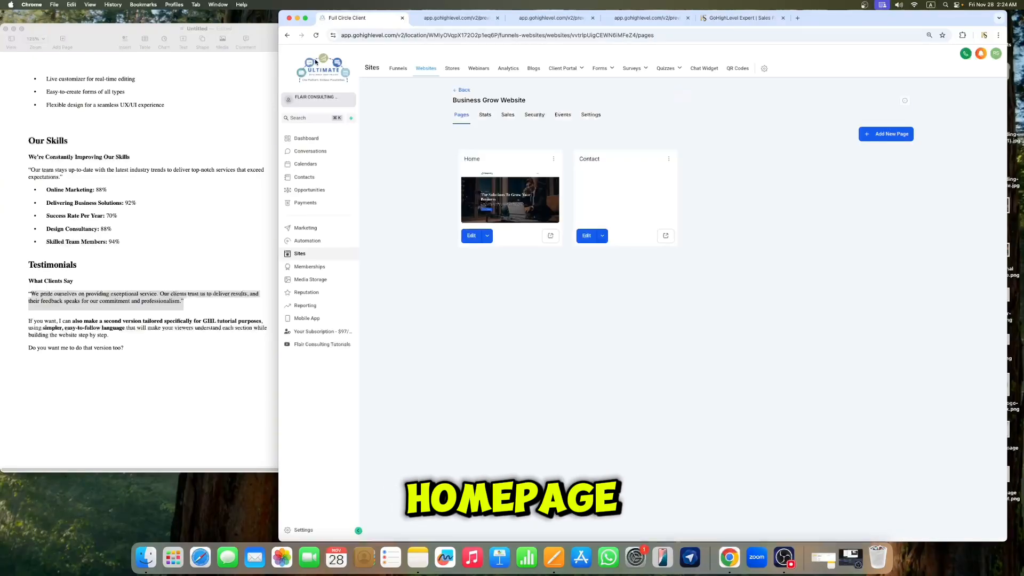
left_click(473, 235)
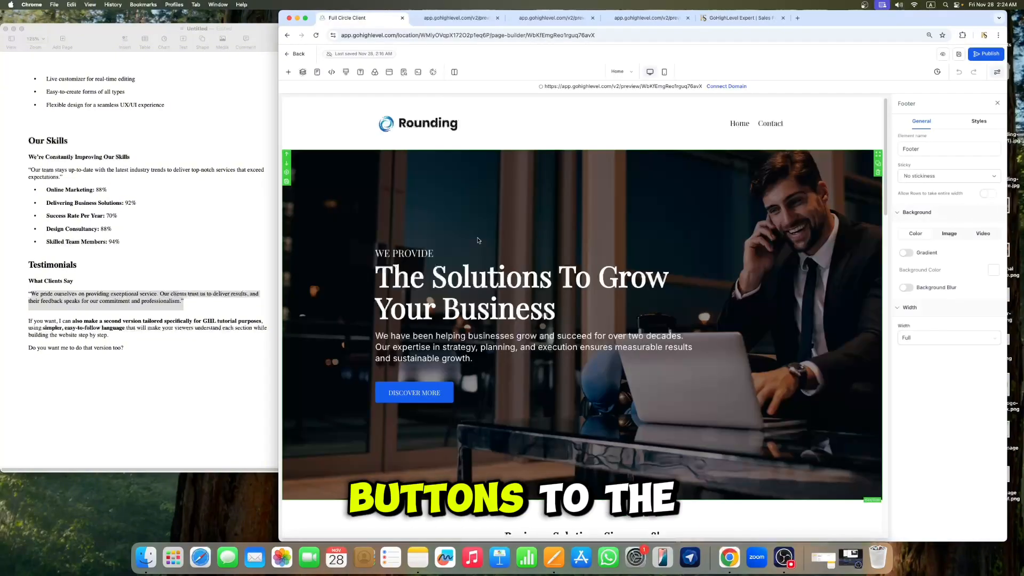
Step: Set the DISCOVER MORE button's action to Scroll to Element, targeting the 2 Column Row services section
left_click(435, 397)
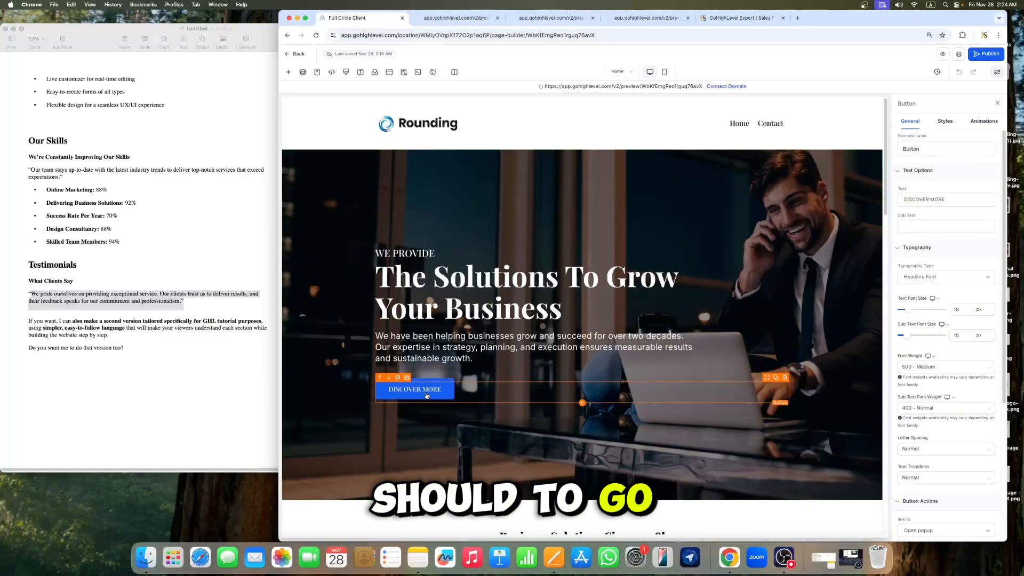
scroll(972, 319, "down", 3)
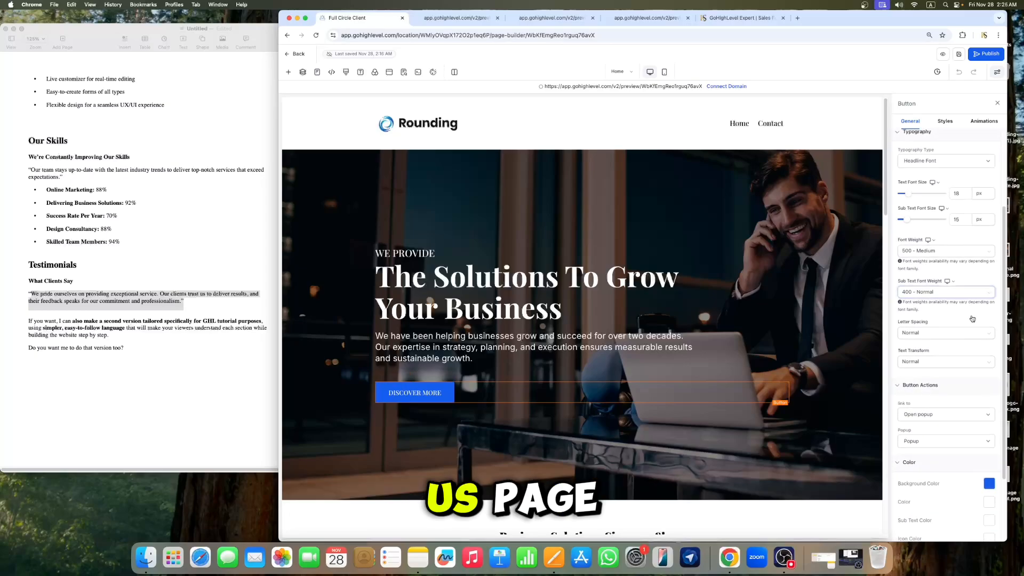
scroll(939, 319, "down", 2)
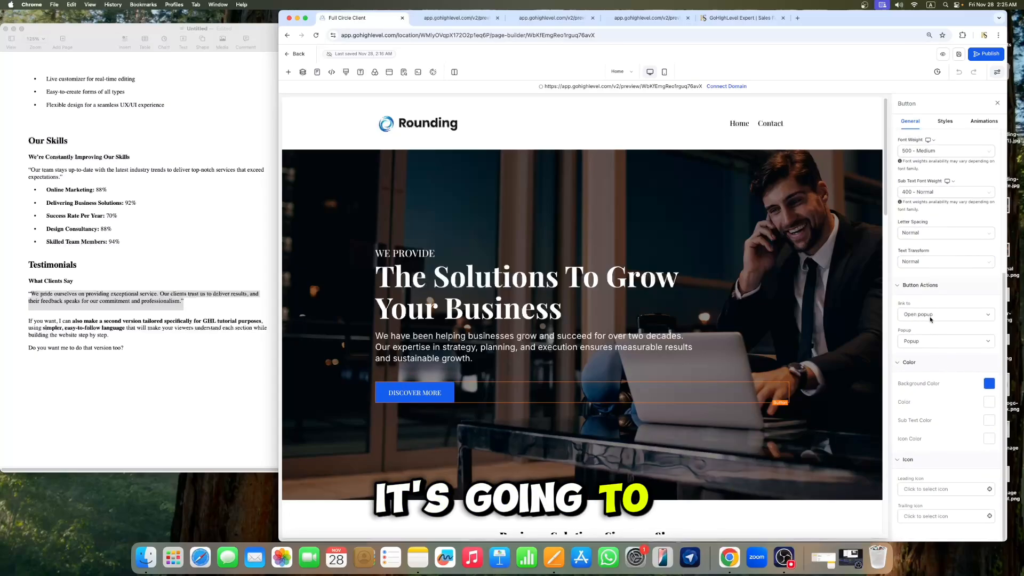
left_click(921, 316)
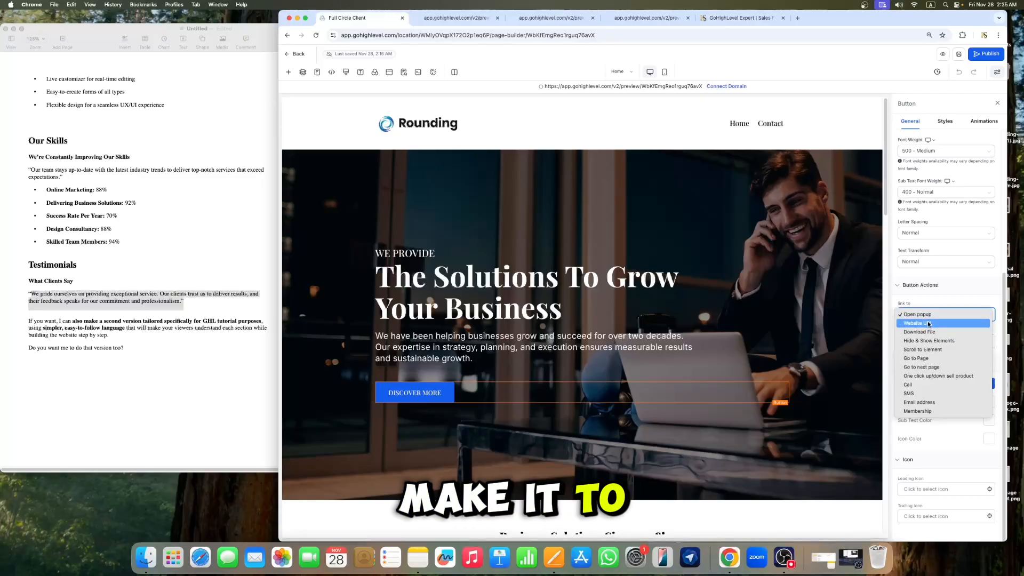
left_click(926, 351)
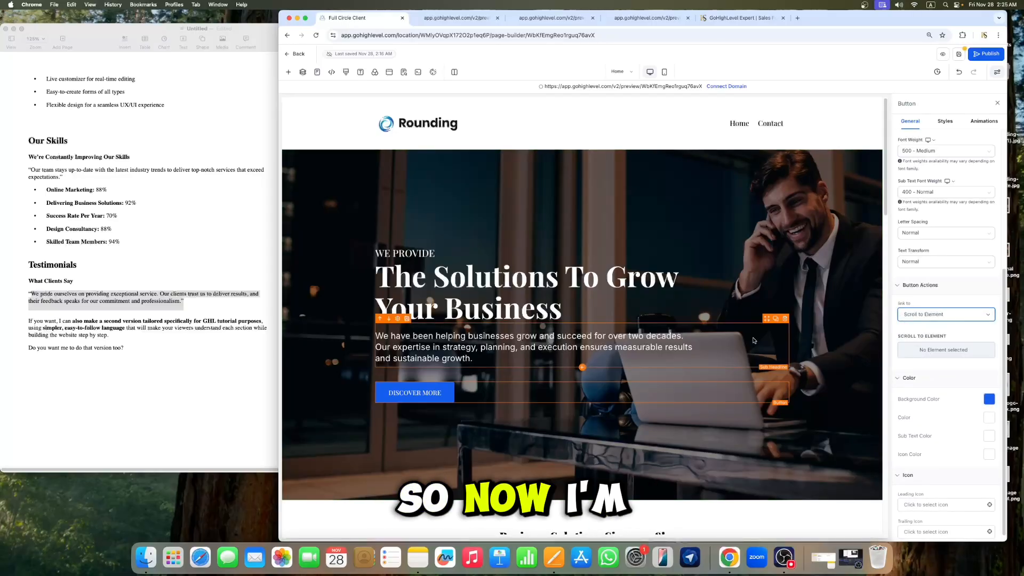
left_click(975, 350)
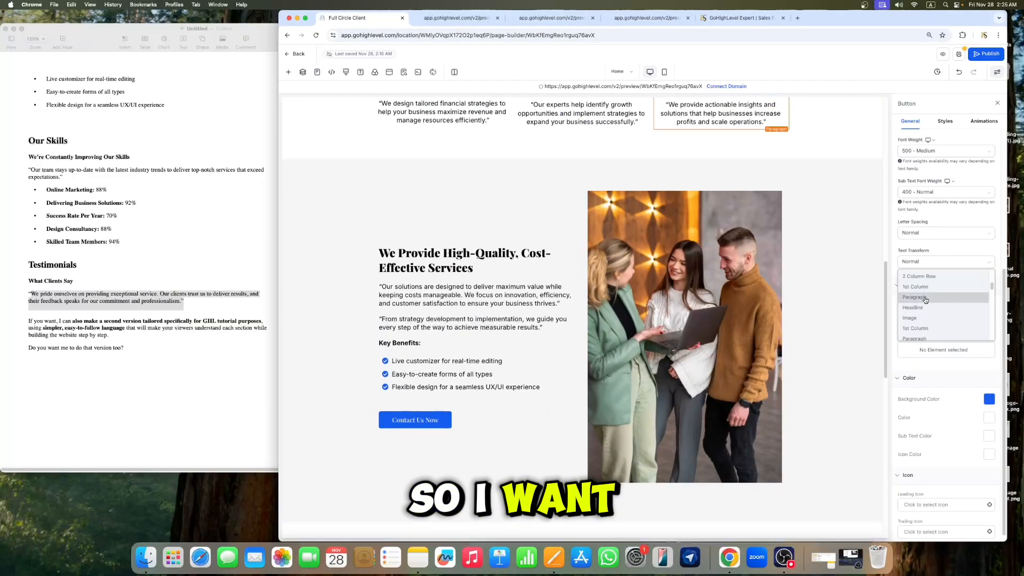
scroll(926, 315, "down", 3)
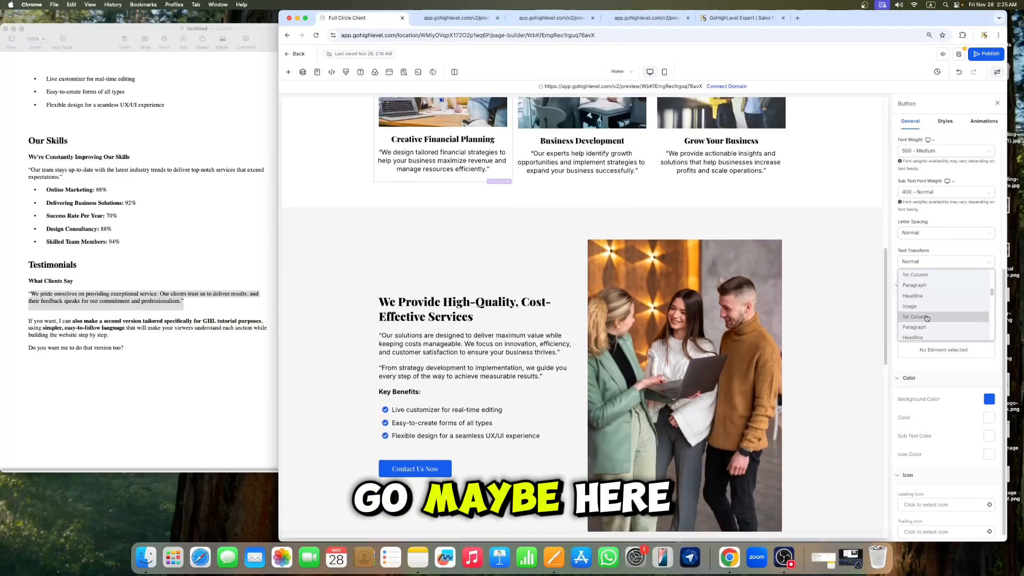
scroll(926, 320, "down", 3)
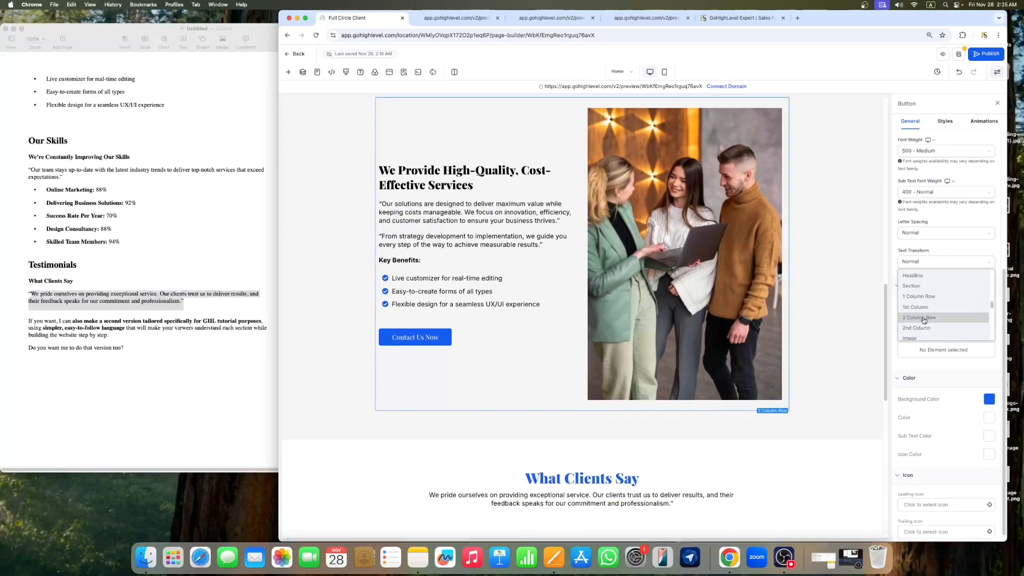
right_click(925, 319)
left_click(917, 319)
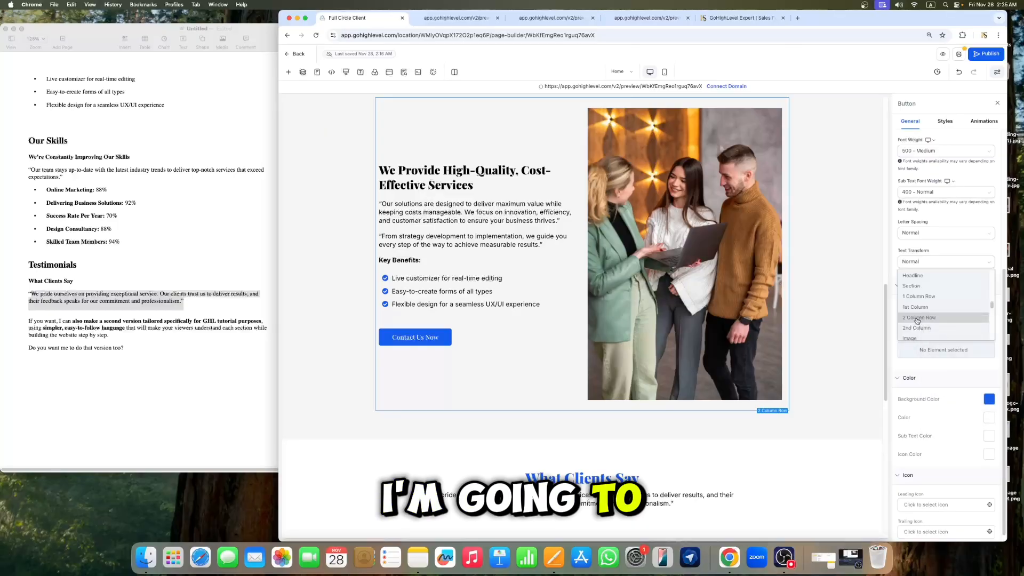
left_click(916, 318)
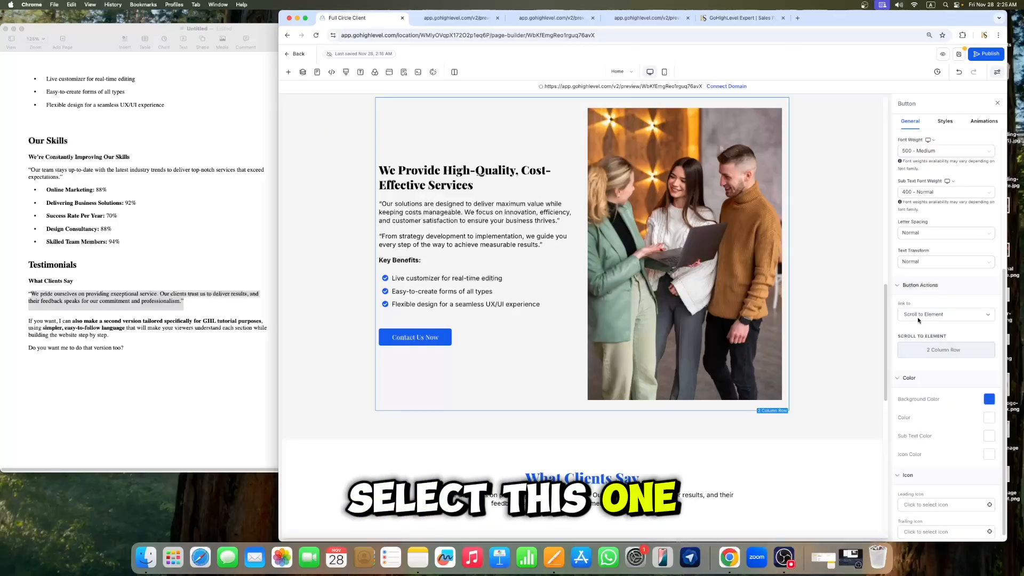
left_click(998, 103)
Step: Link the Contact Us Now button in the services section to the Contact page with Go to Page
scroll(864, 187, "up", 5)
scroll(868, 205, "up", 3)
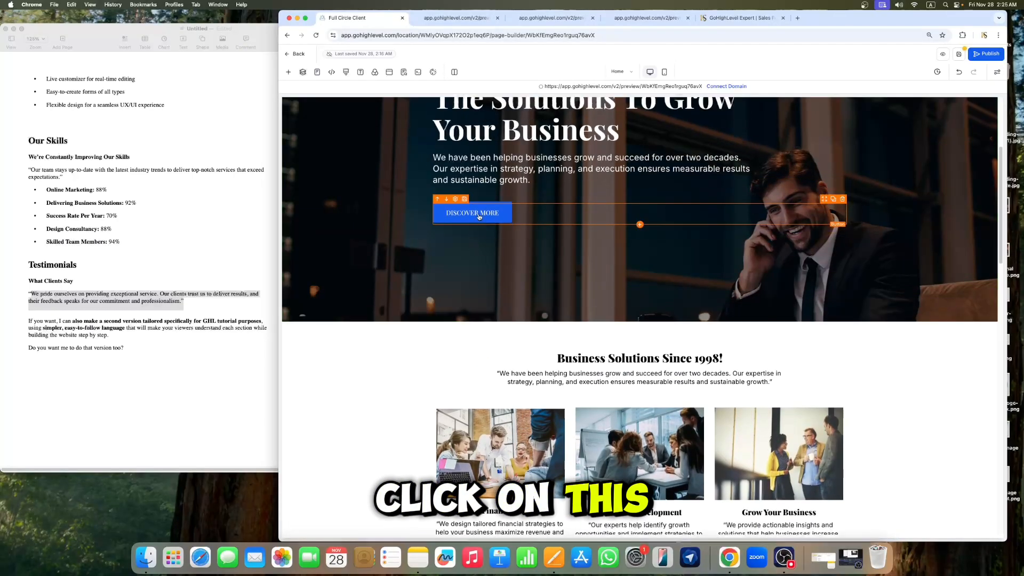
scroll(509, 352, "down", 9)
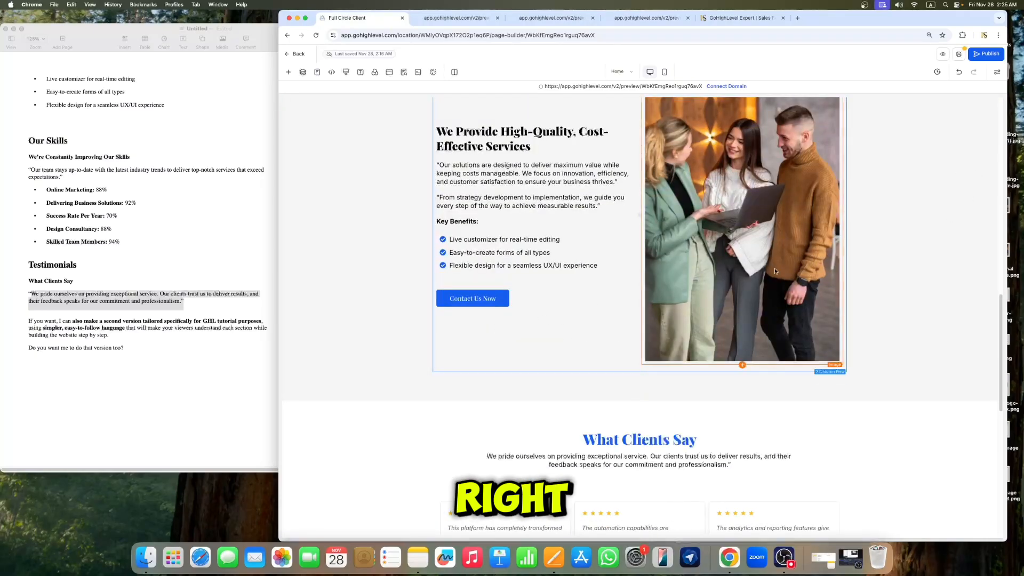
scroll(879, 292, "down", 2)
scroll(625, 292, "down", 2)
scroll(625, 292, "up", 3)
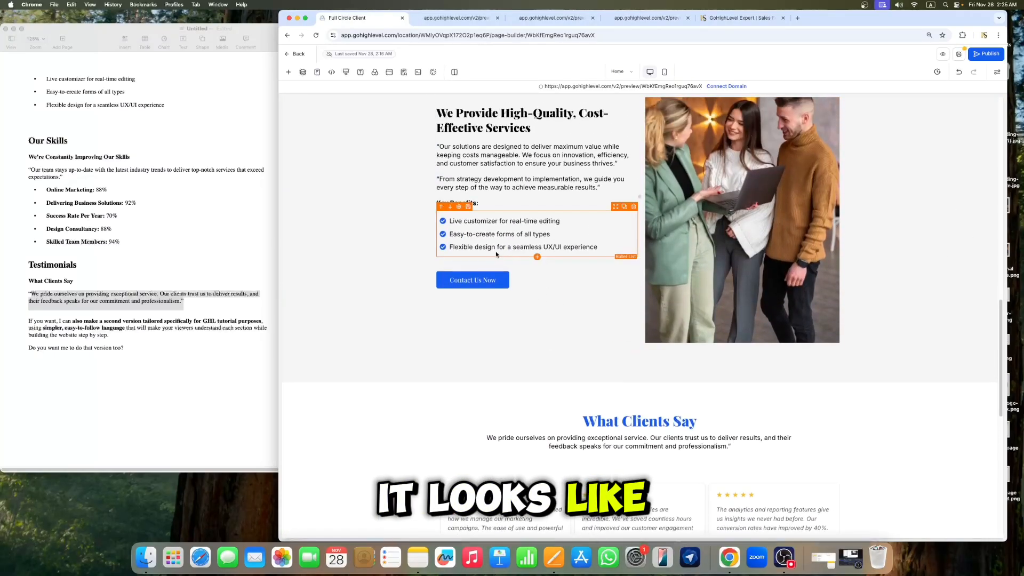
left_click(498, 286)
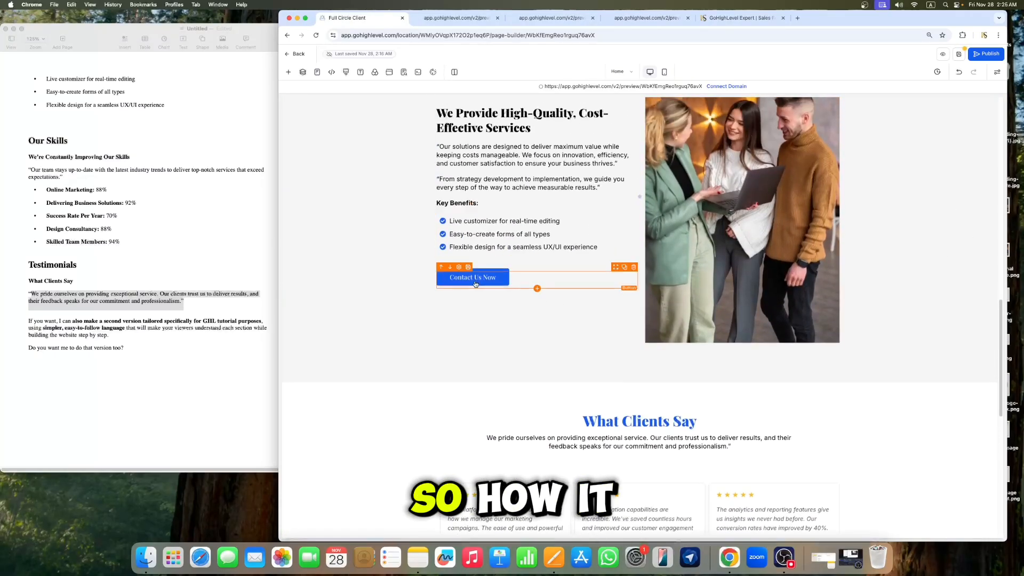
left_click(526, 281)
scroll(937, 320, "down", 5)
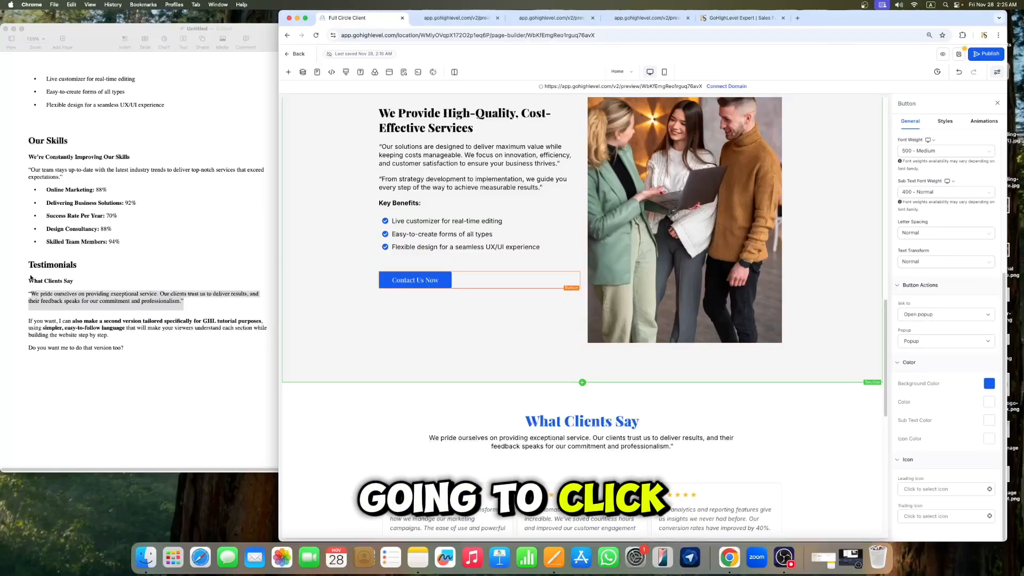
left_click(931, 317)
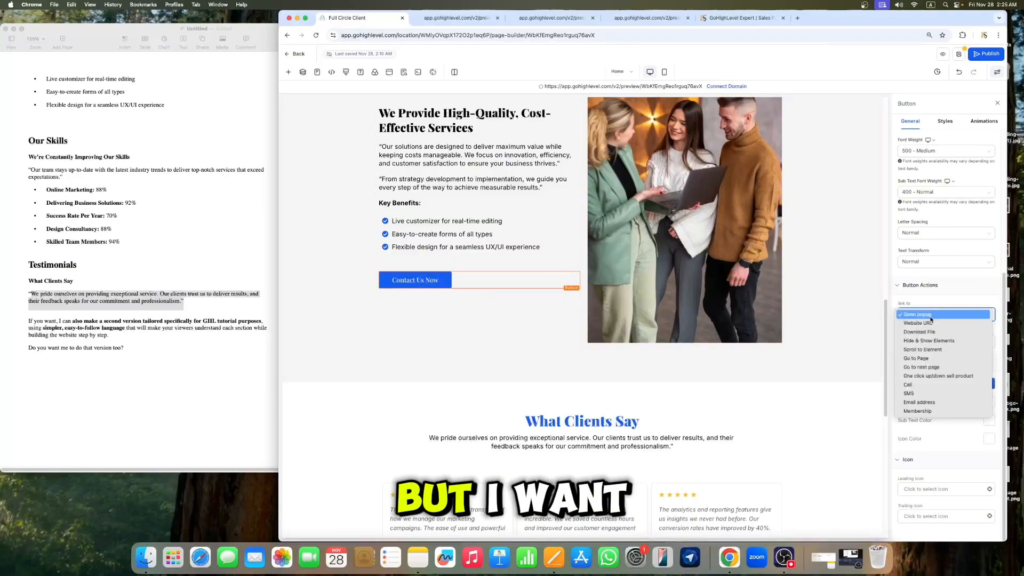
left_click(932, 361)
left_click(932, 346)
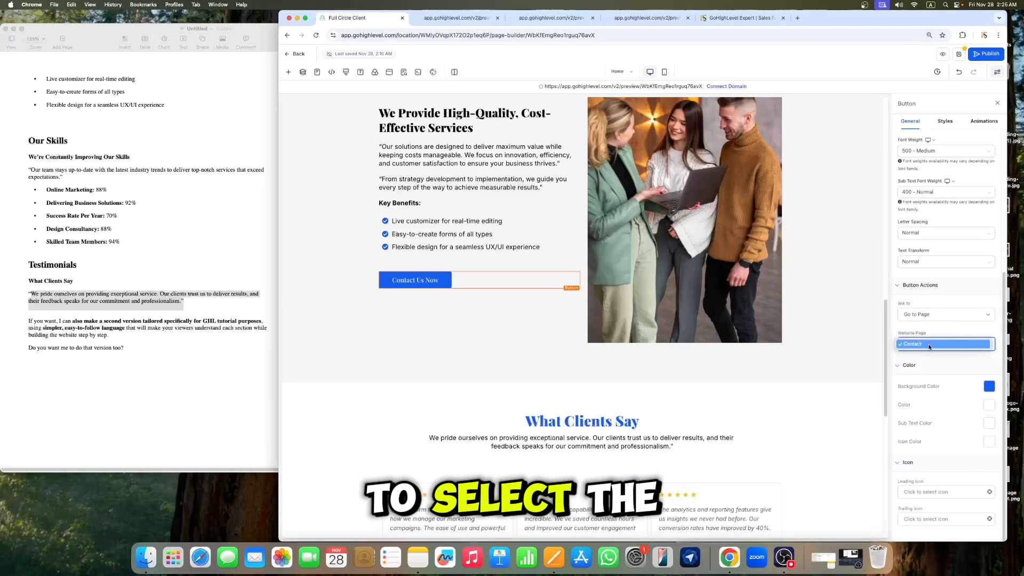
left_click(928, 346)
Step: Set the Contact Us Now button in the Want To Grow Online section to go to the Contact page
scroll(623, 340, "down", 8)
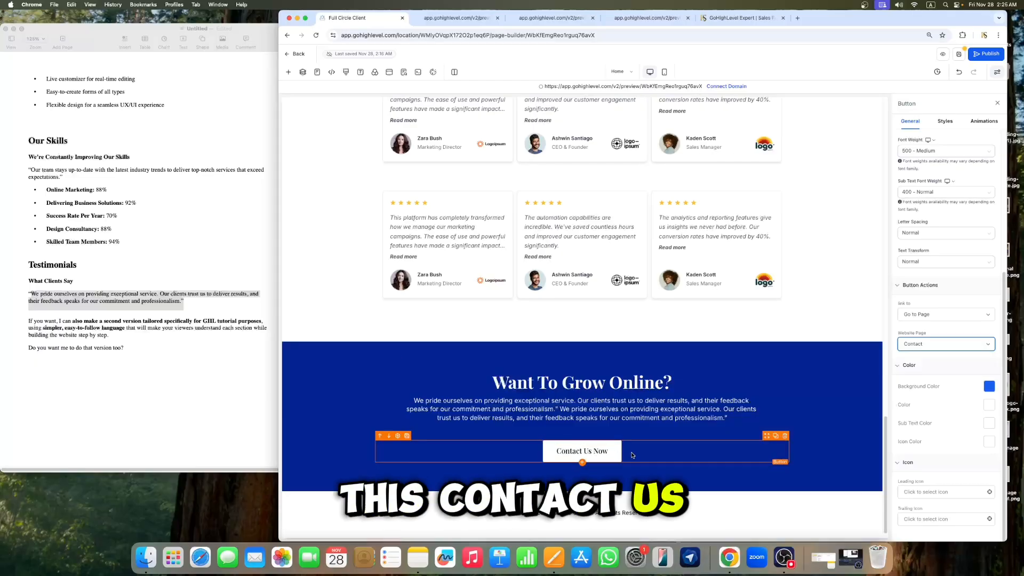
left_click(932, 345)
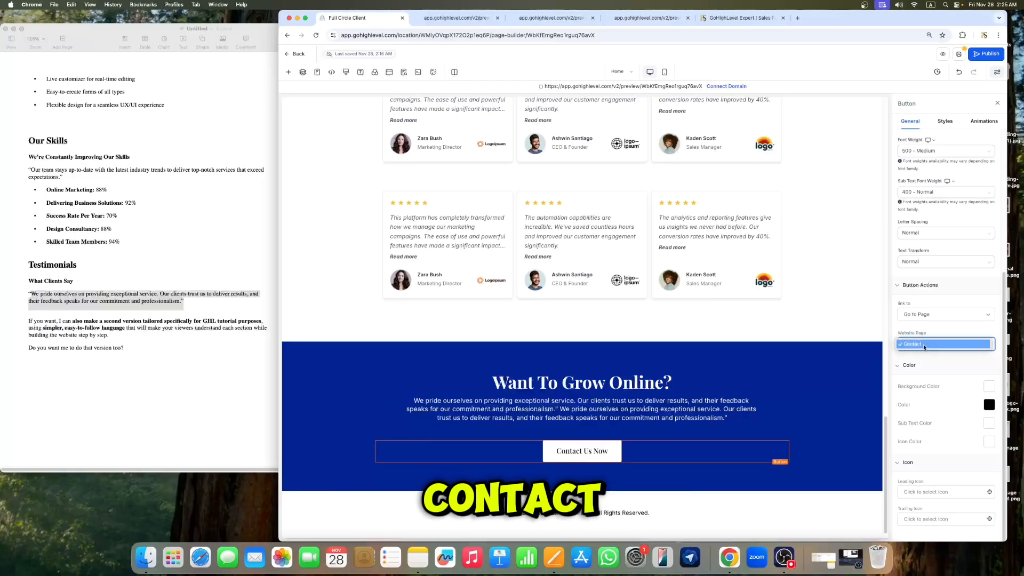
left_click(924, 345)
Step: Save the page and close the side panels and the domain selection dialog
left_click(960, 54)
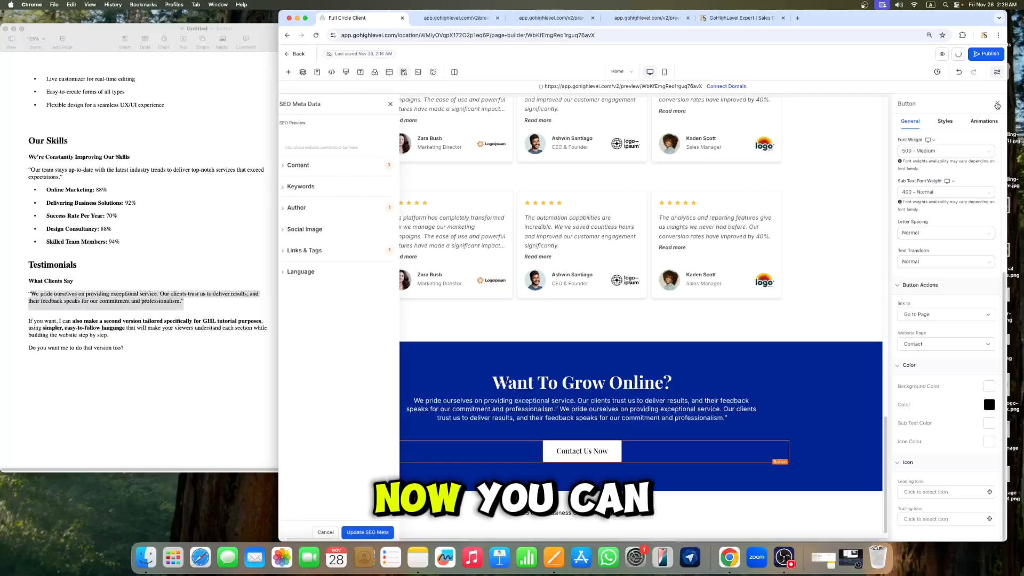
left_click(997, 103)
left_click(395, 104)
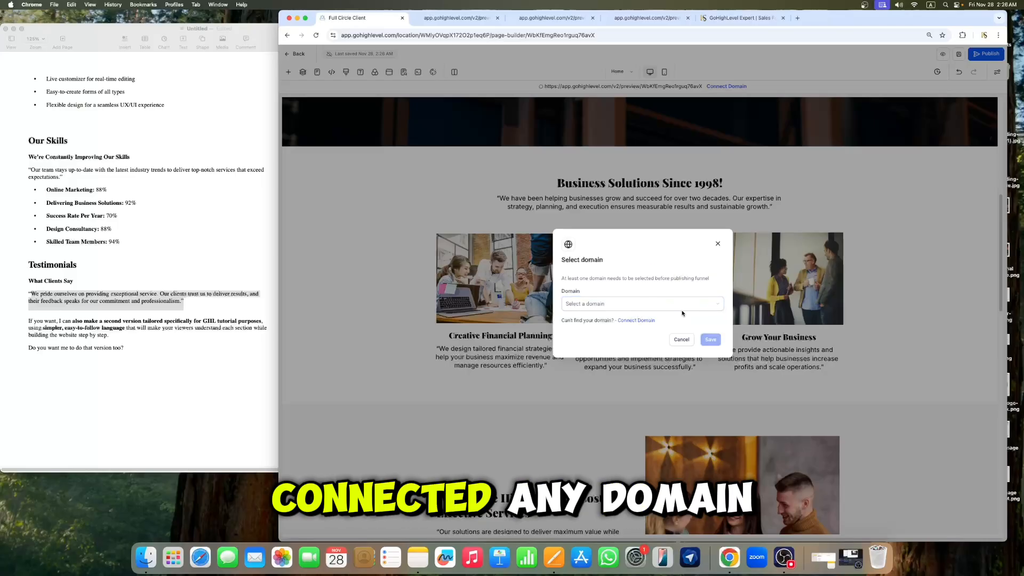
left_click(718, 244)
Step: Copy the Home page's preview URL
left_click_drag(544, 86, 699, 87)
right_click(691, 88)
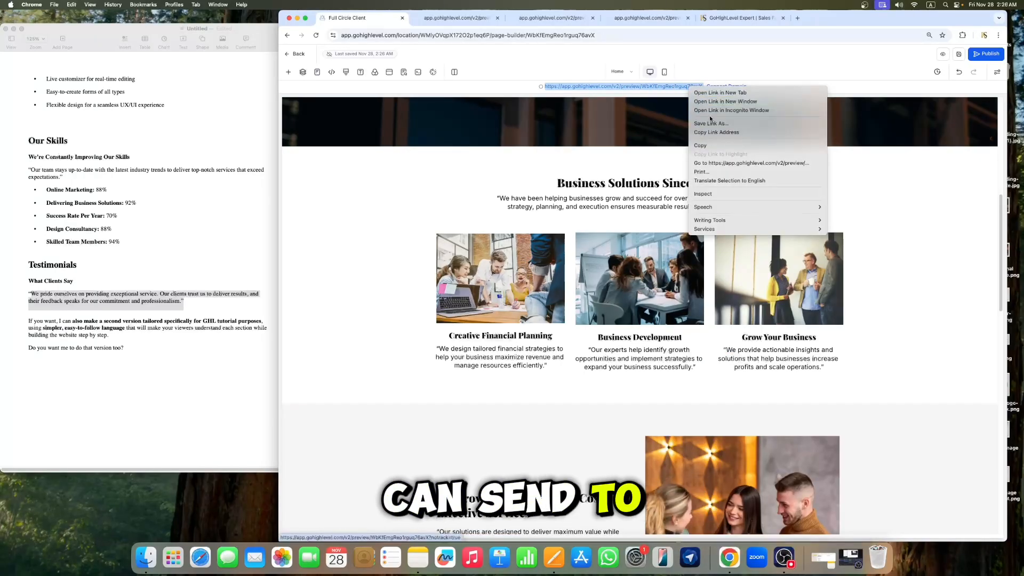
left_click(702, 146)
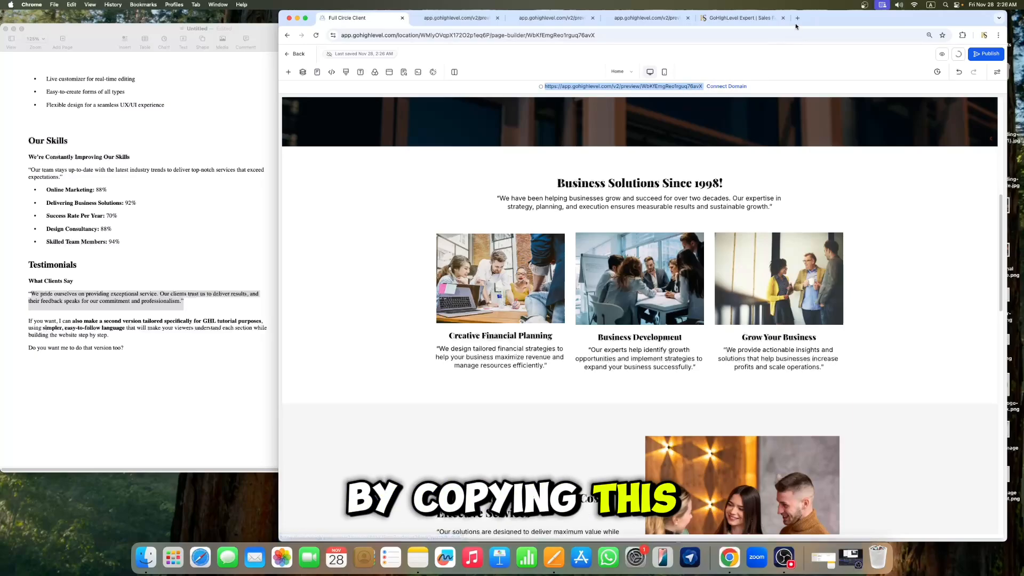
right_click(656, 92)
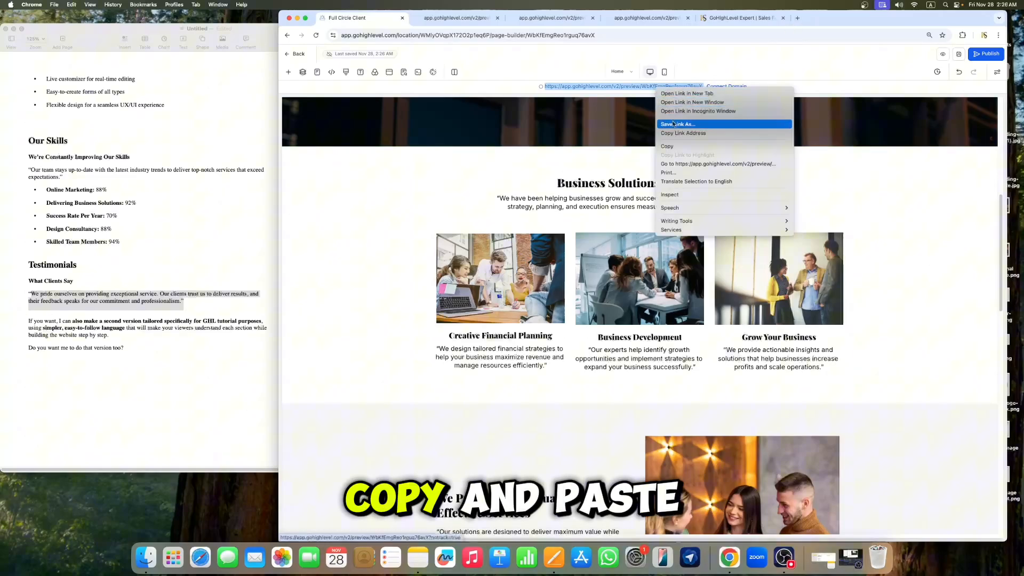
left_click(688, 146)
Step: Open the preview URL in a new browser tab and review the live page
left_click(796, 19)
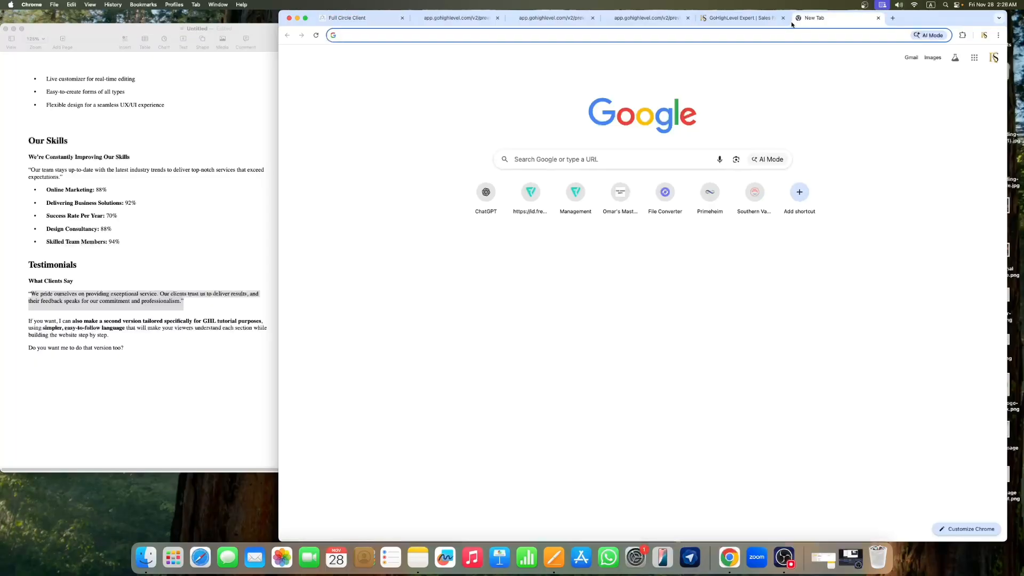
key("super+v")
key("Return")
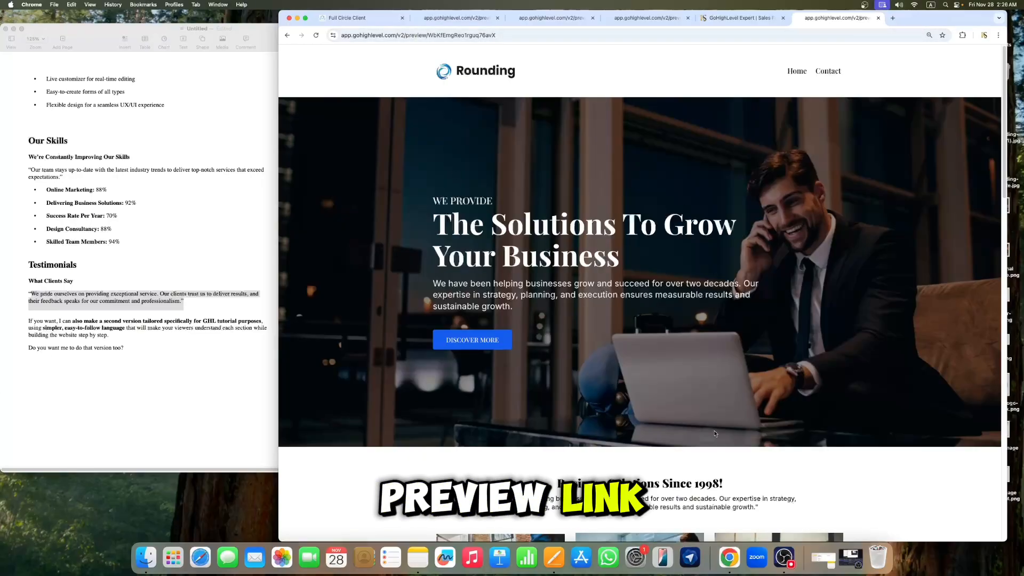
scroll(773, 320, "down", 5)
scroll(763, 326, "up", 5)
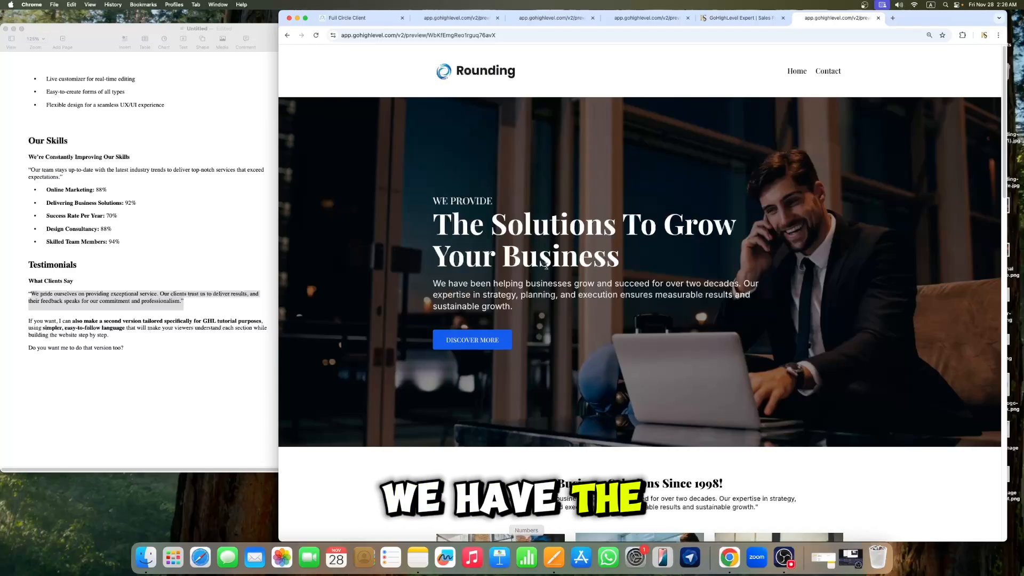
Step: Test the Discover More button on the preview to jump to its linked section
scroll(636, 245, "down", 3)
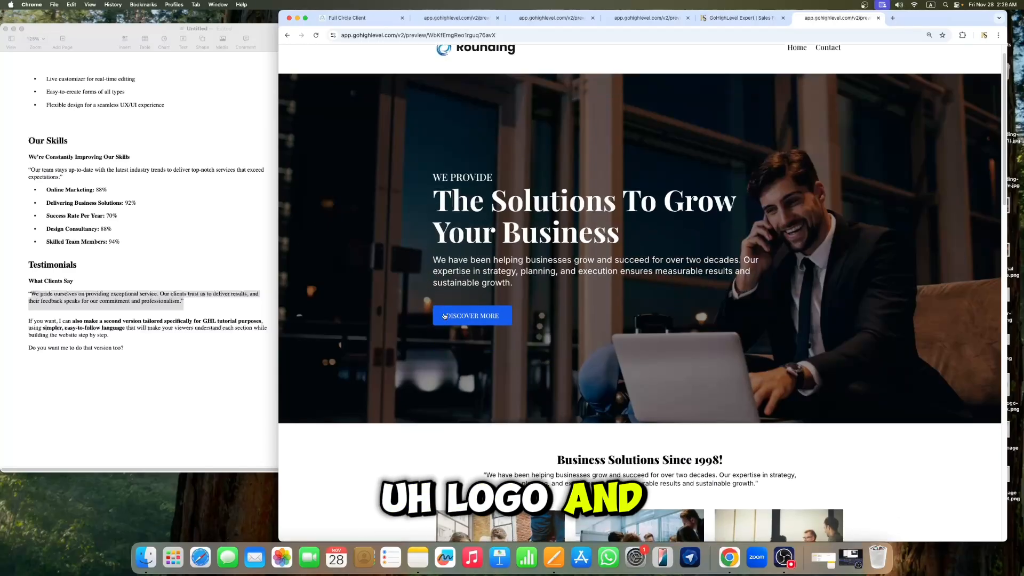
scroll(602, 233, "up", 3)
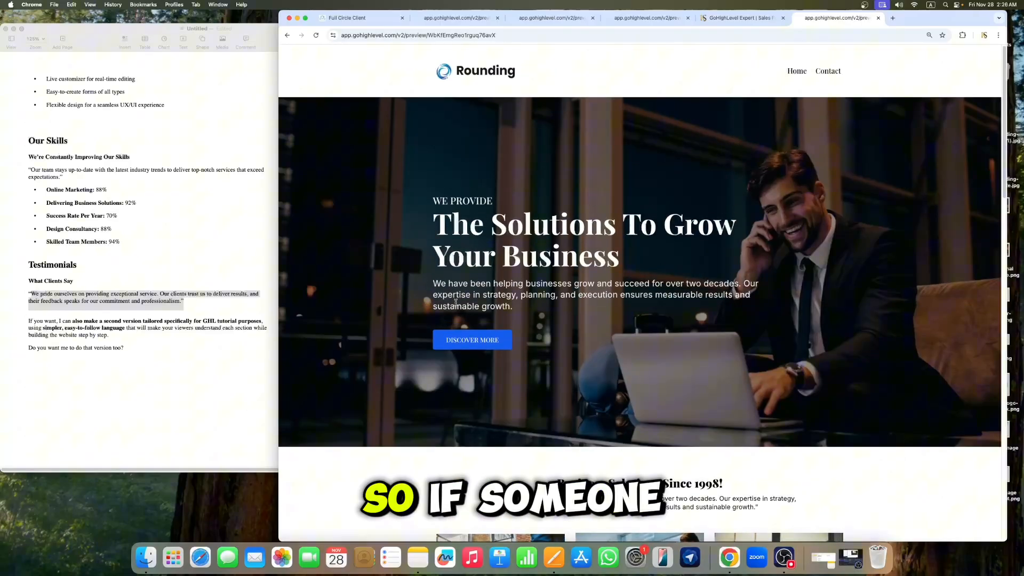
left_click(478, 339)
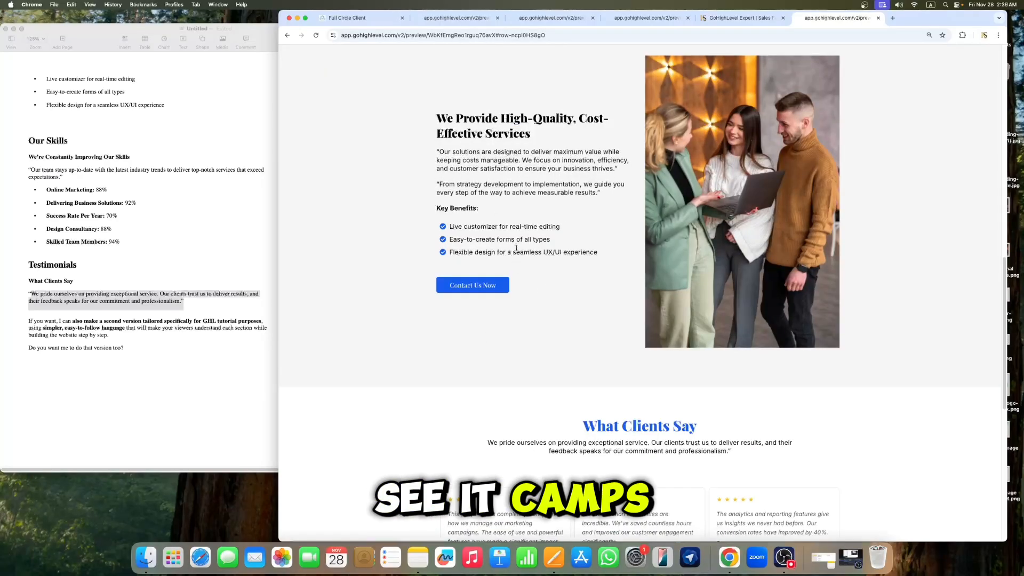
Step: Scroll through the previewed home page and follow the Contact Us Now button to the Contact page
scroll(592, 249, "up", 5)
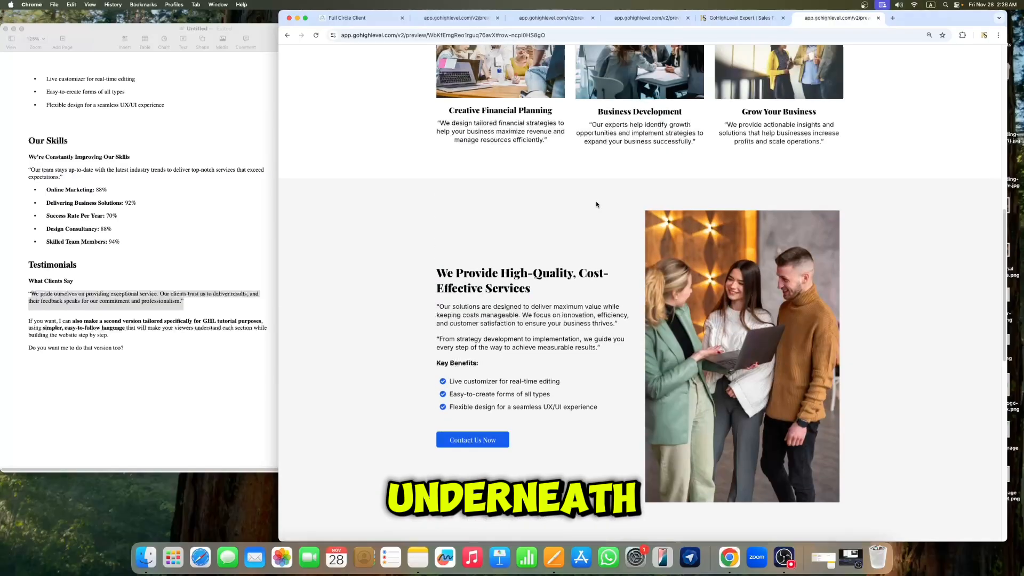
scroll(598, 204, "up", 10)
scroll(600, 203, "down", 12)
scroll(617, 201, "up", 12)
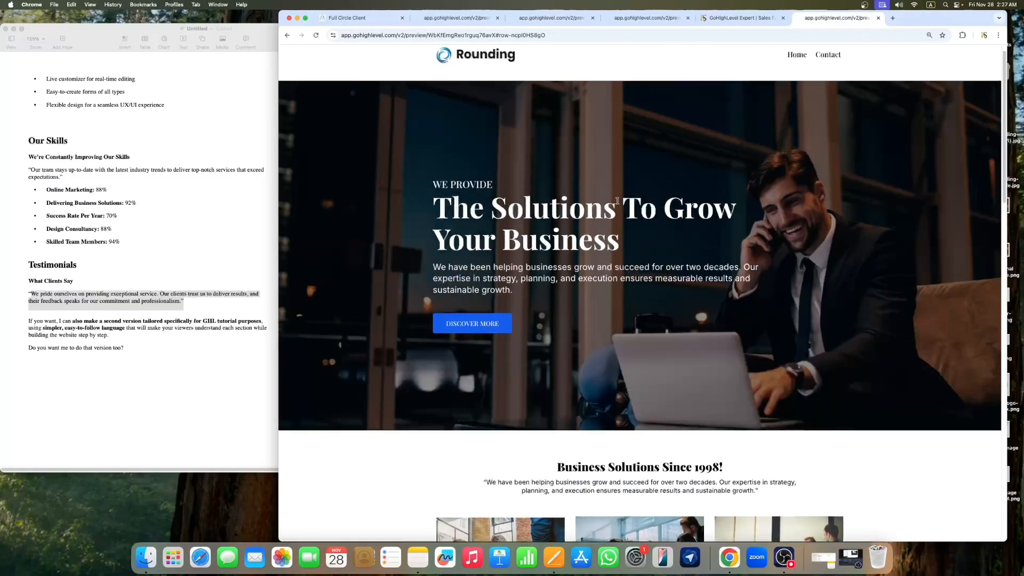
scroll(617, 201, "down", 20)
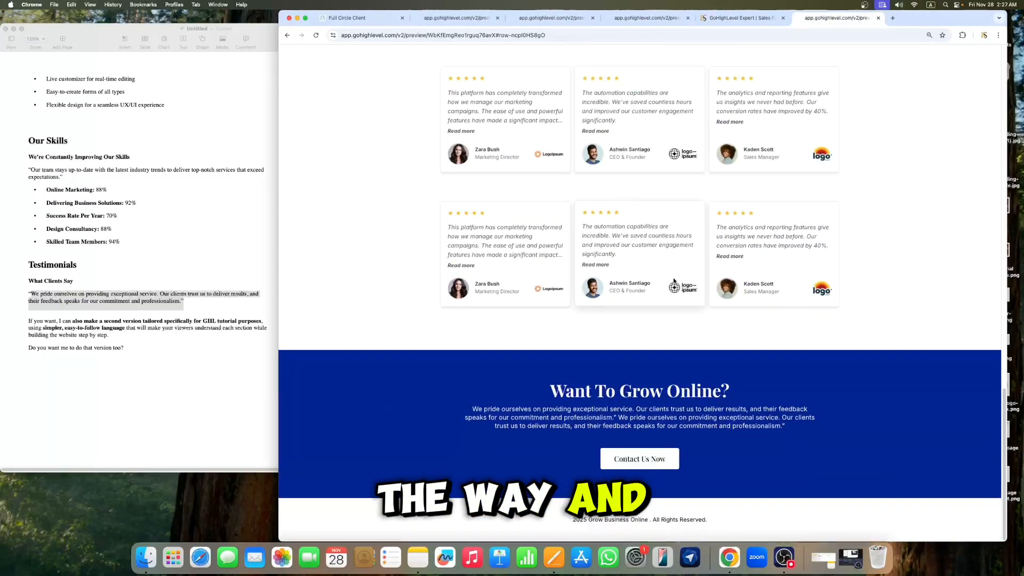
scroll(674, 281, "up", 6)
left_click(485, 177)
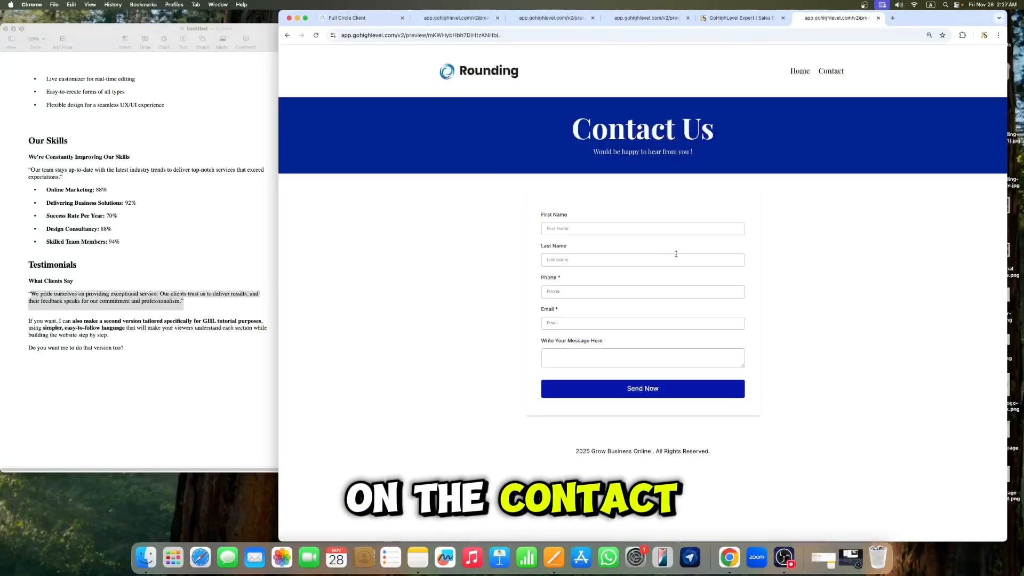
Step: Try the contact form fields, then return to the Home page through the navigation menu
left_click(600, 229)
left_click(690, 264)
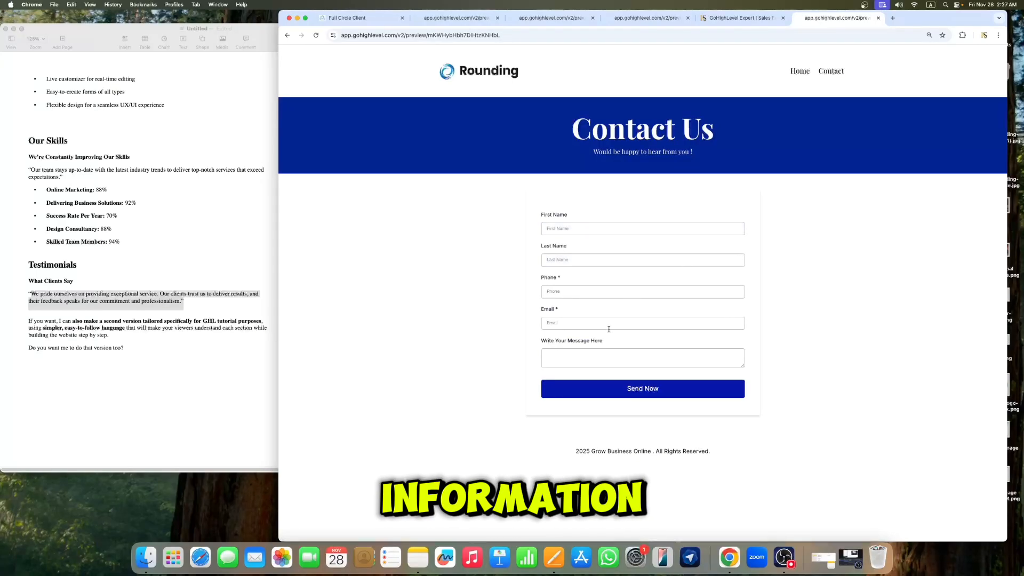
left_click(802, 74)
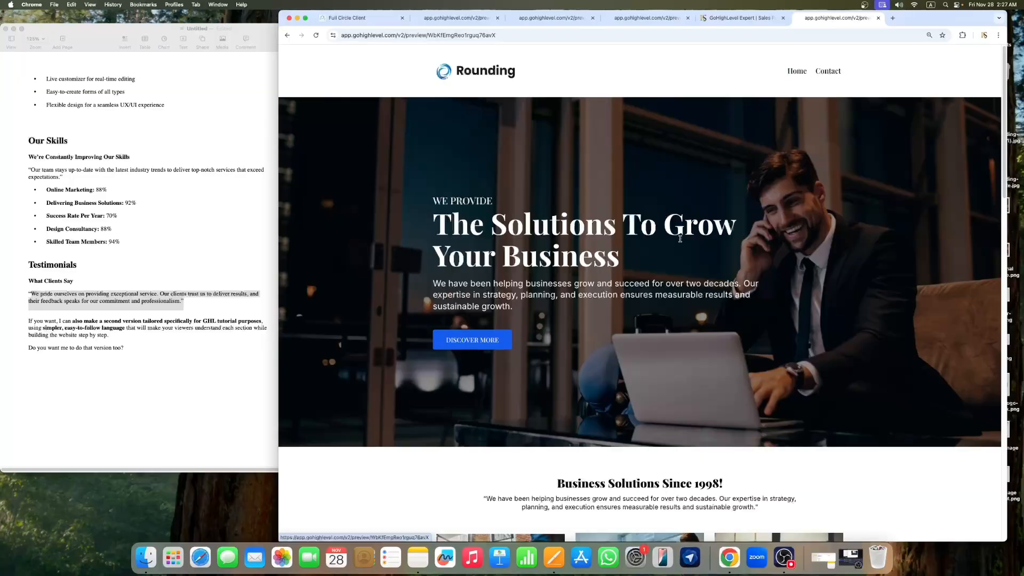
Step: Scroll through the previewed home page to review all its sections
scroll(680, 238, "down", 10)
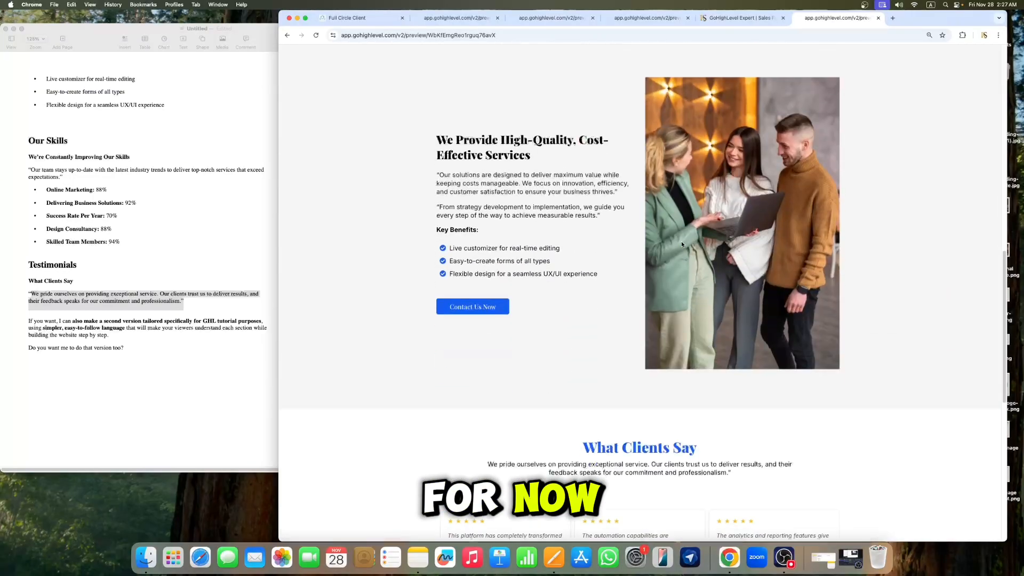
scroll(680, 241, "down", 8)
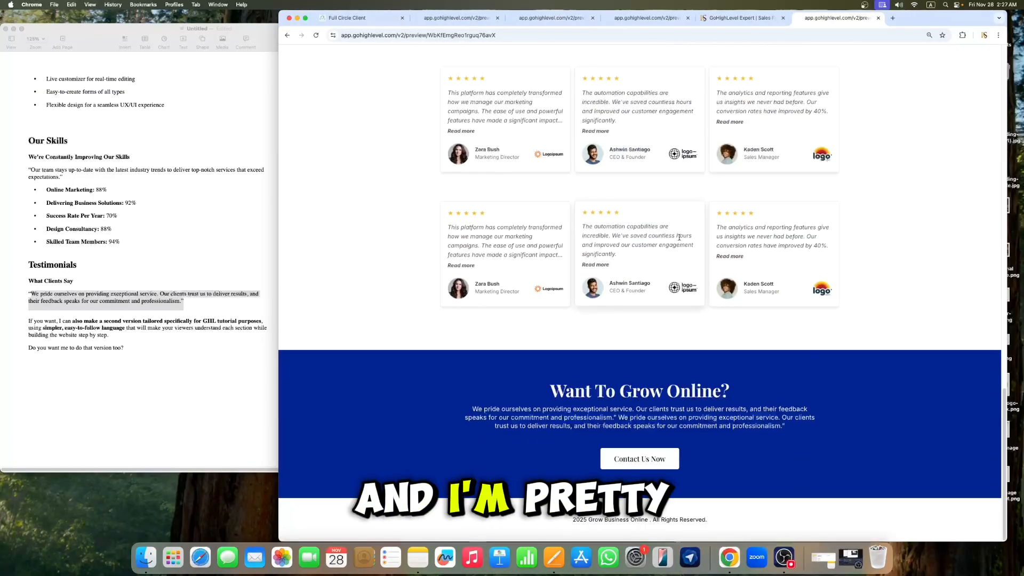
scroll(680, 238, "up", 2)
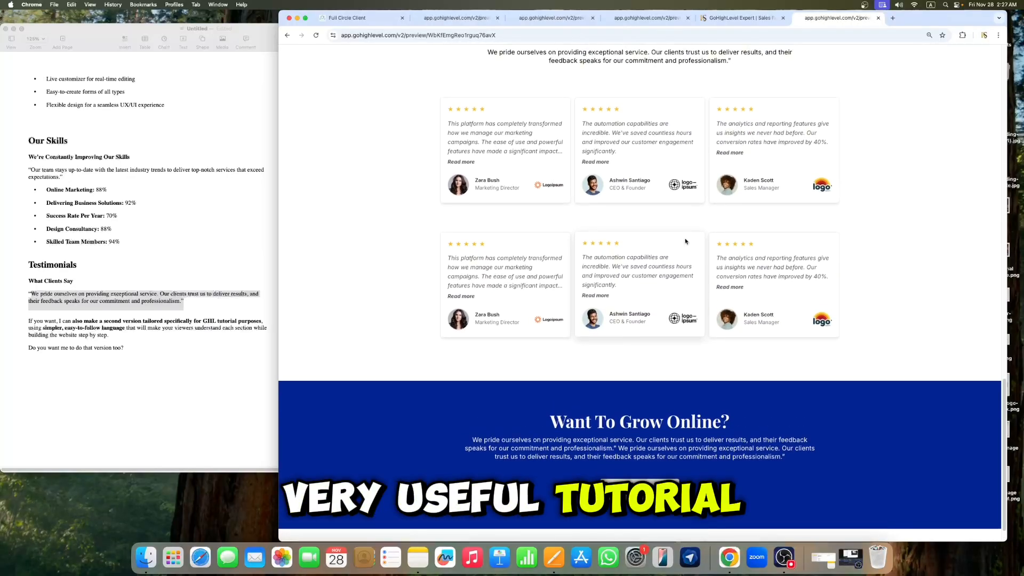
scroll(685, 241, "up", 10)
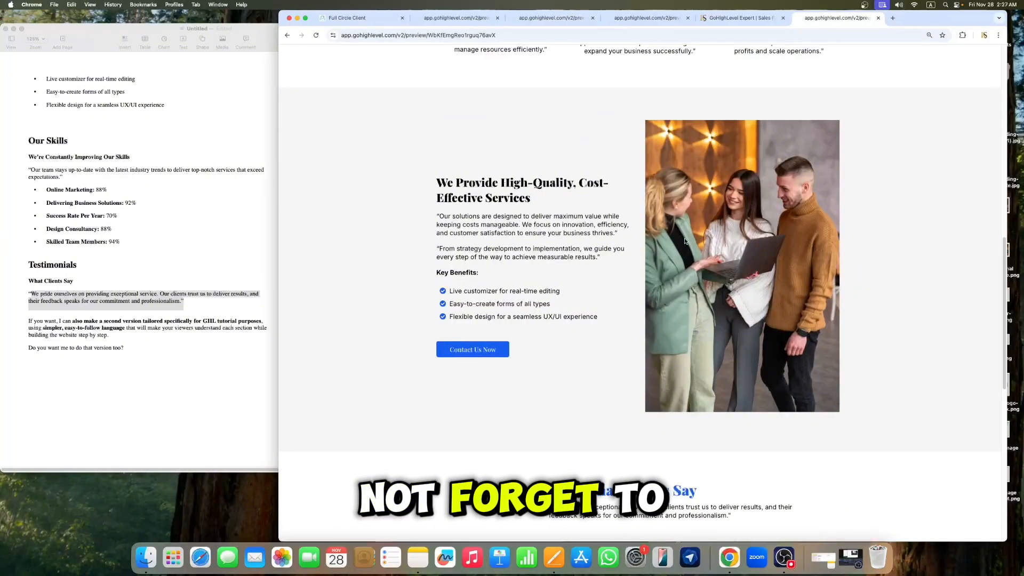
scroll(685, 240, "up", 10)
scroll(685, 241, "up", 10)
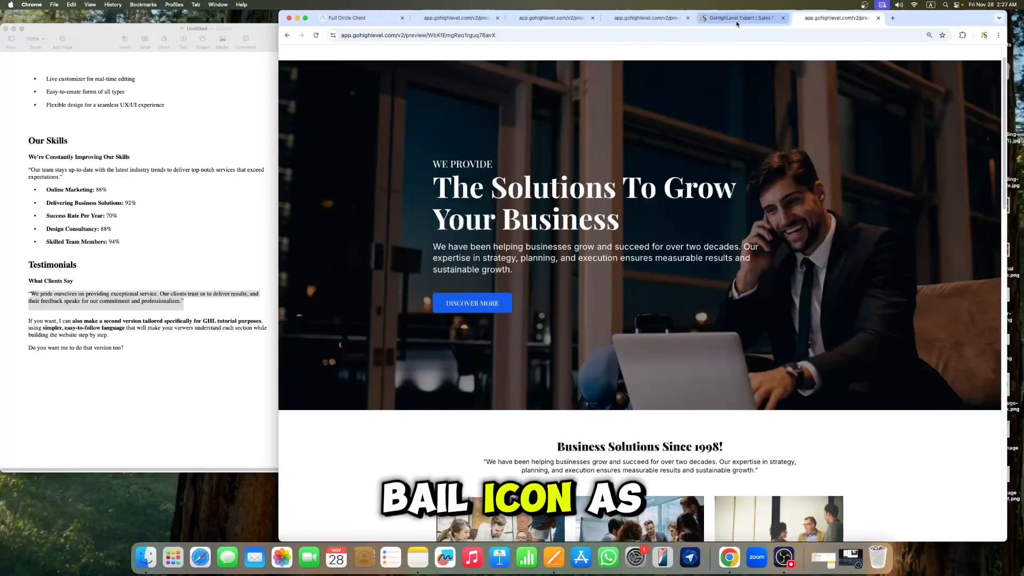
scroll(774, 76, "up", 2)
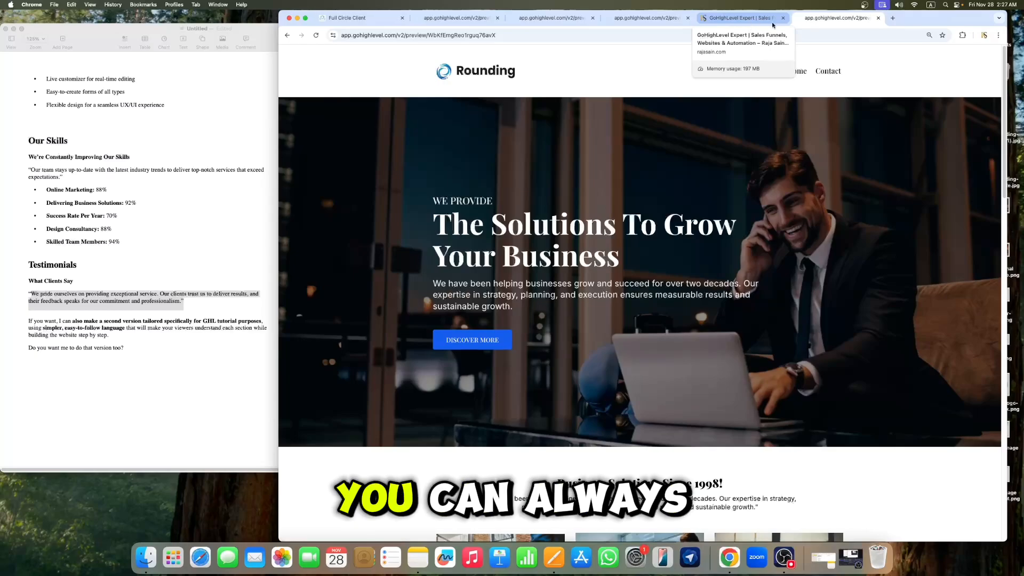
Step: Open a new browser tab and go to rajasain.com
left_click(892, 18)
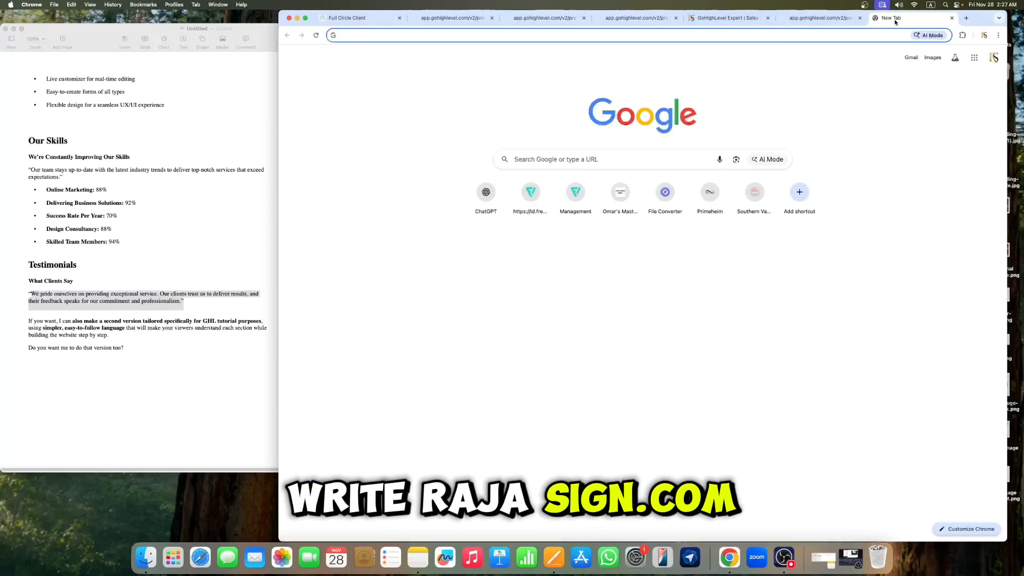
type("ra")
key("Return")
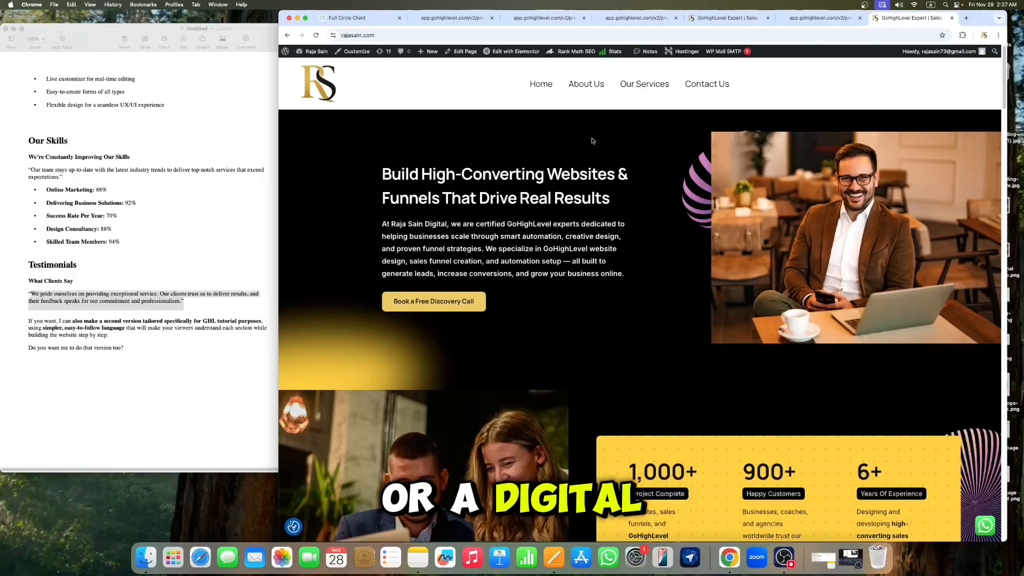
Step: Scroll through the rajasain.com site's sections down to its contact area
scroll(651, 179, "down", 3)
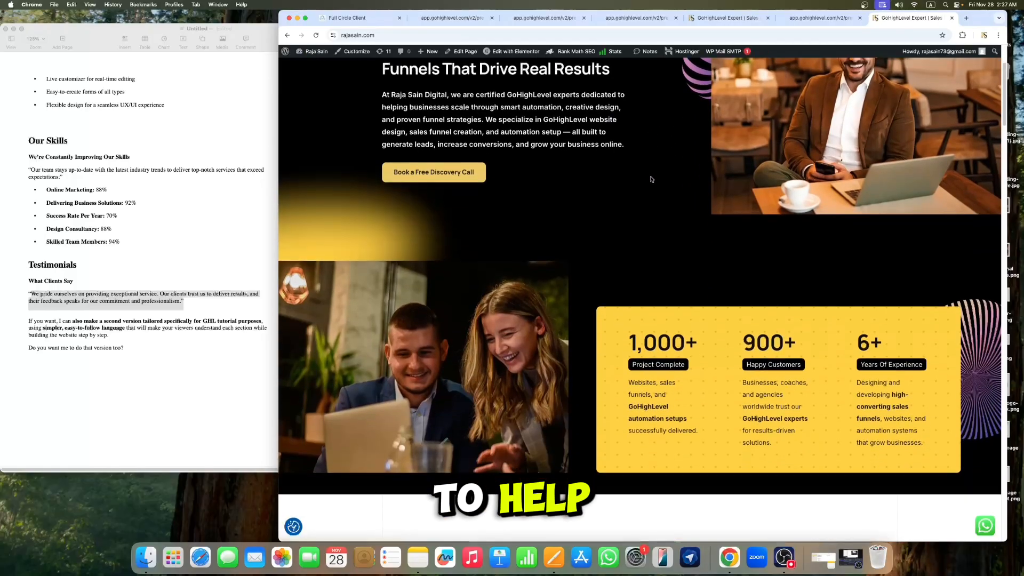
scroll(651, 179, "down", 2)
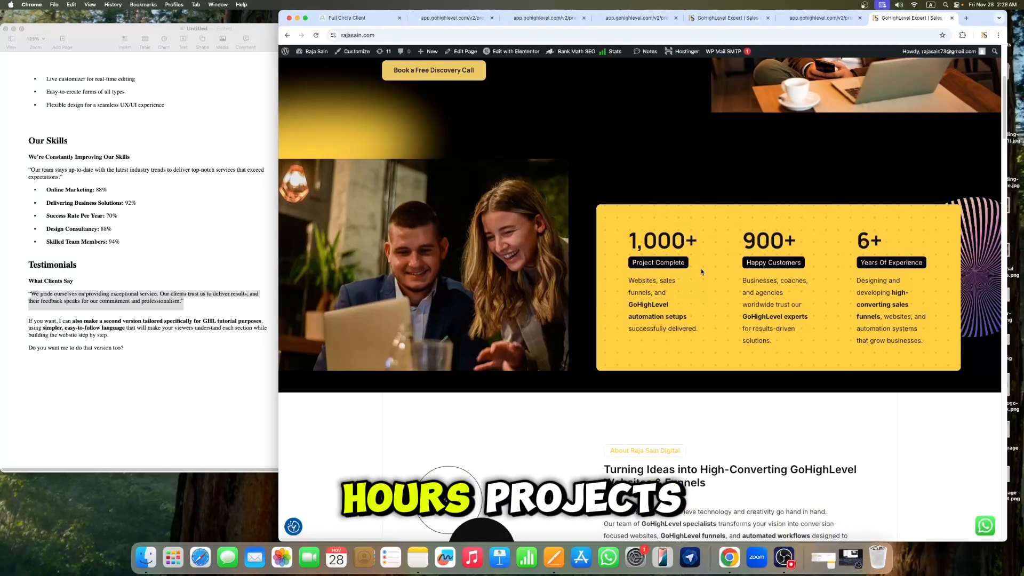
scroll(743, 239, "down", 2)
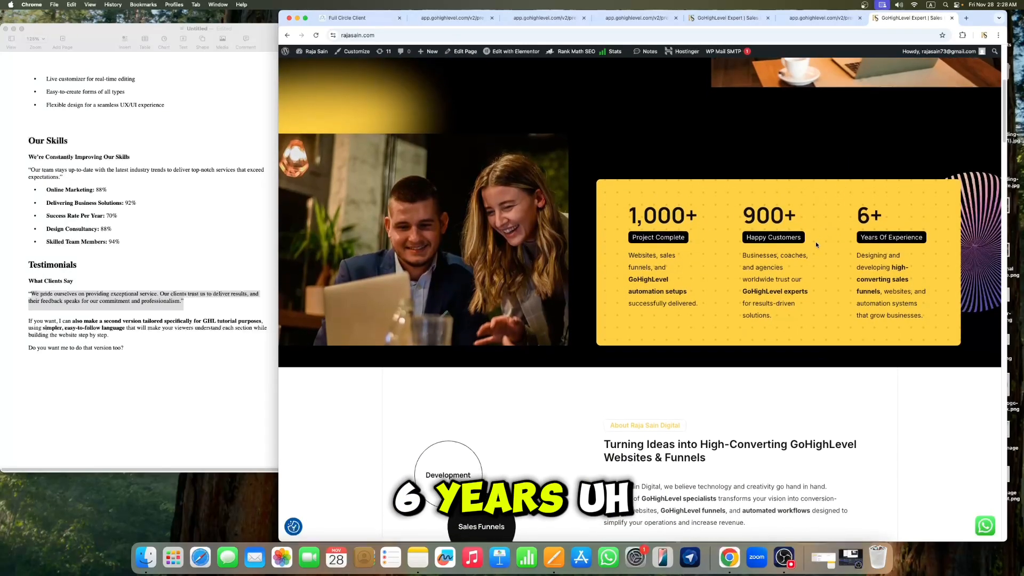
scroll(817, 231, "down", 5)
scroll(817, 227, "down", 15)
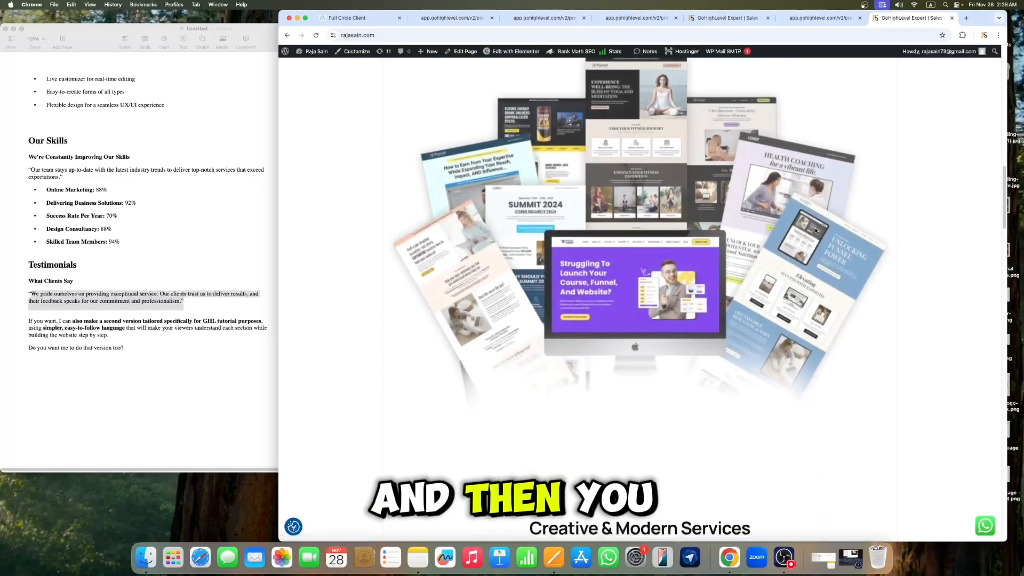
scroll(784, 231, "down", 5)
scroll(789, 230, "up", 8)
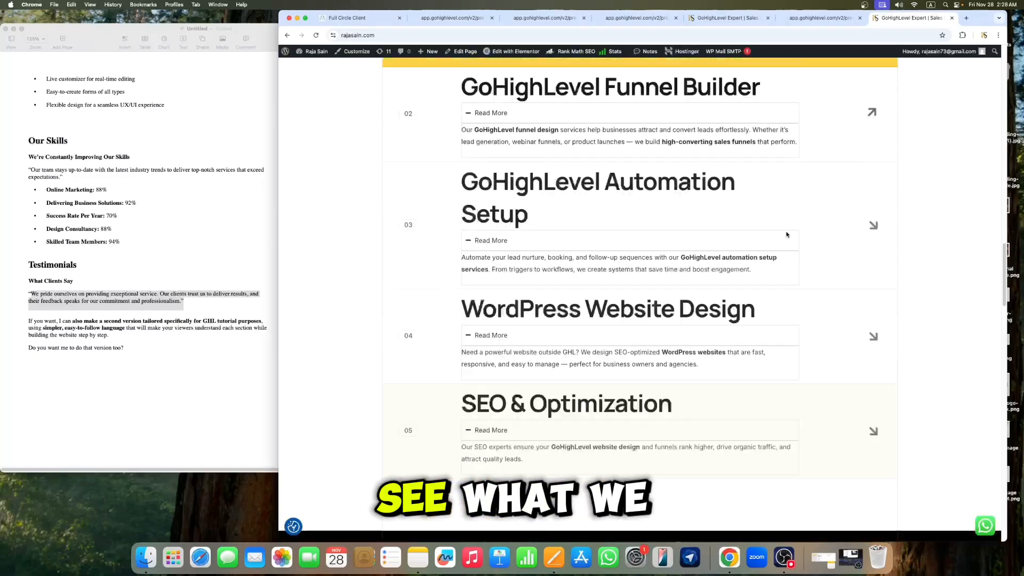
scroll(805, 227, "down", 8)
scroll(805, 228, "down", 15)
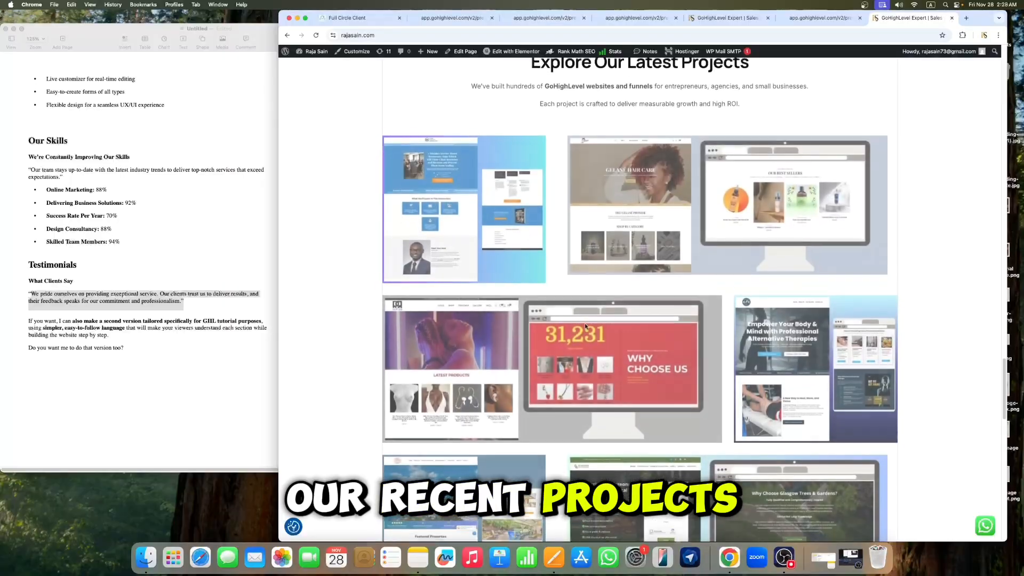
scroll(420, 258, "down", 8)
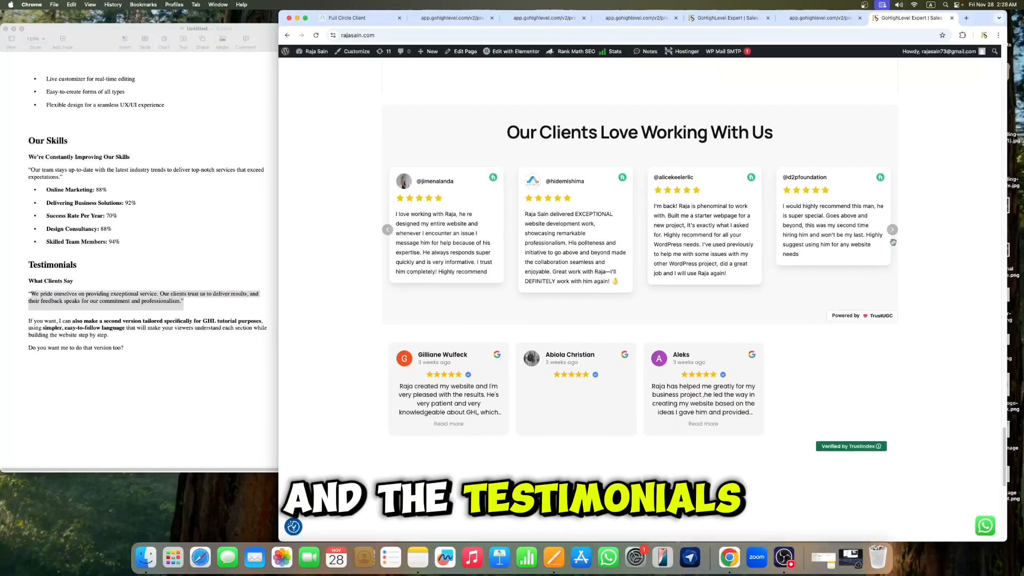
scroll(699, 263, "down", 3)
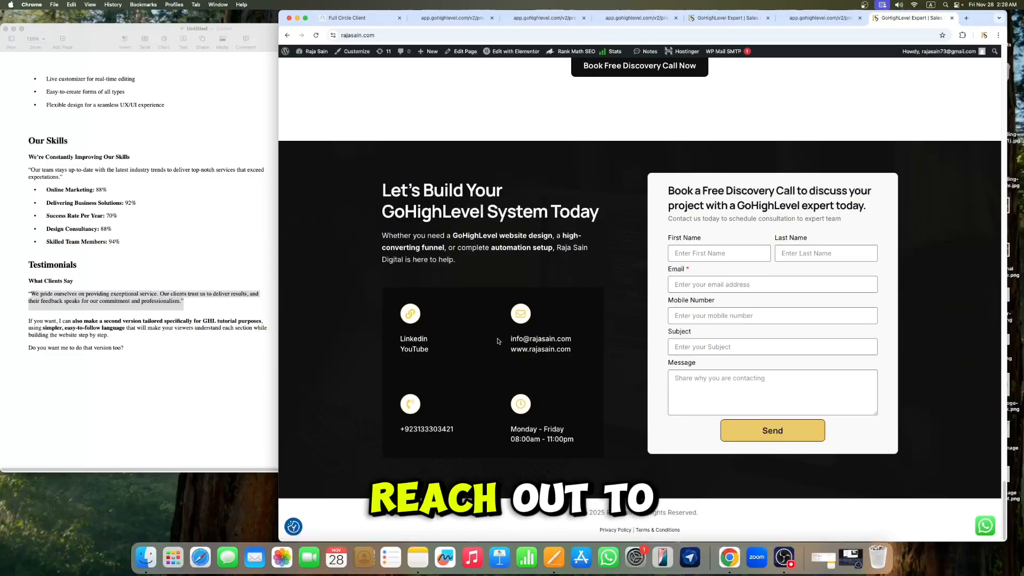
Step: Open the site's LinkedIn link and scroll through the profile page
left_click(416, 341)
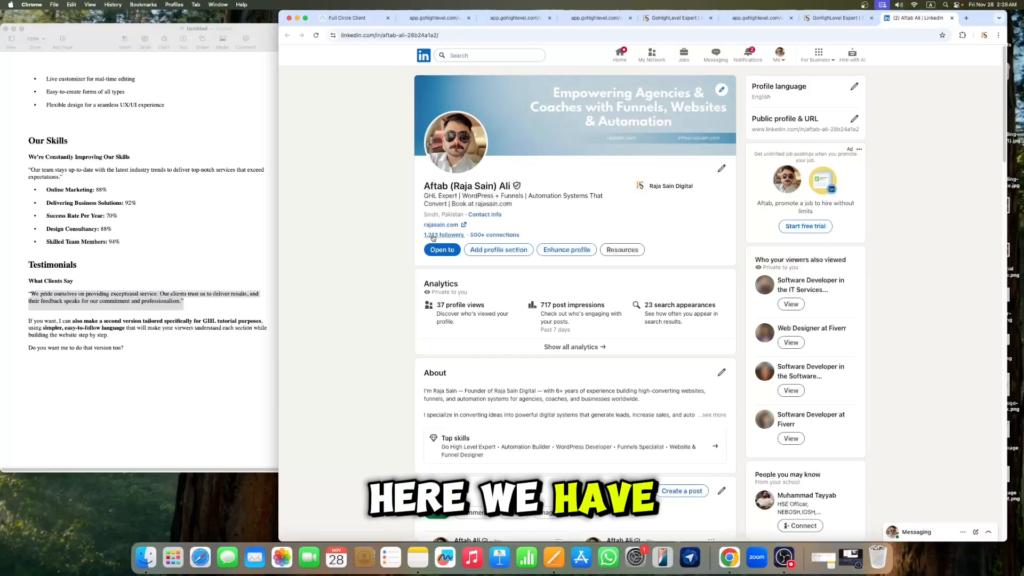
scroll(480, 187, "down", 10)
scroll(496, 181, "up", 10)
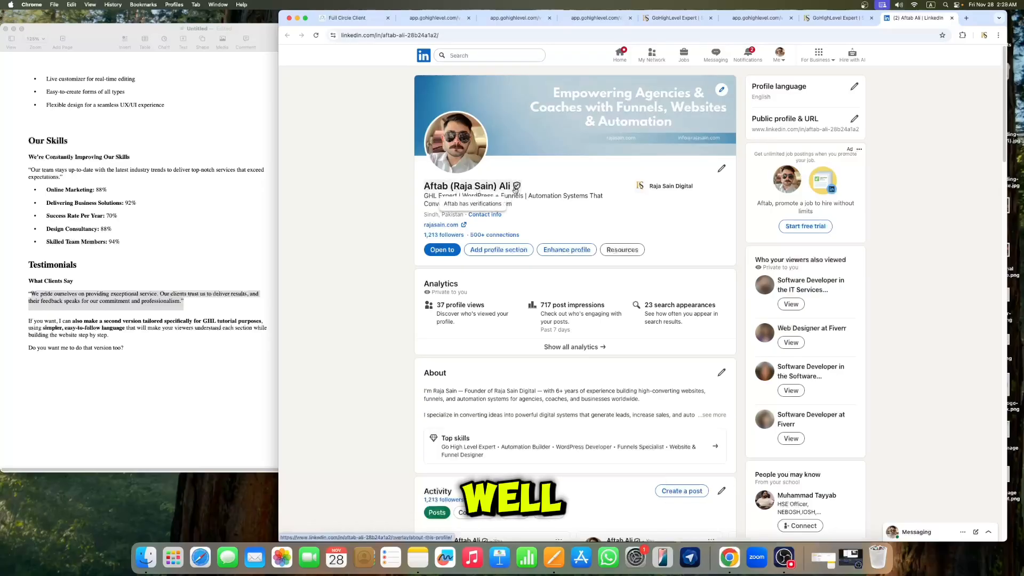
scroll(545, 215, "down", 20)
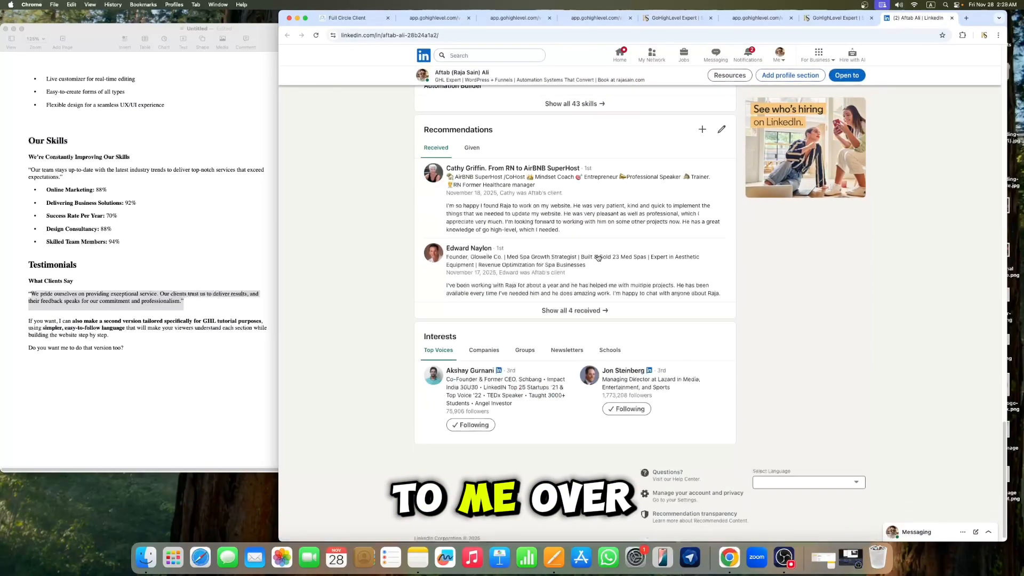
scroll(621, 299, "up", 15)
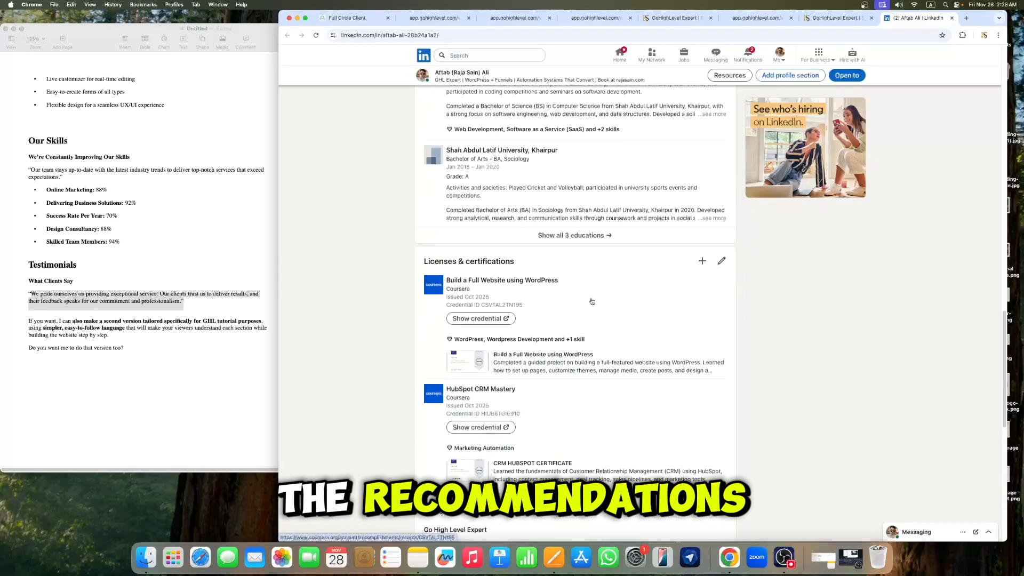
scroll(559, 307, "up", 2)
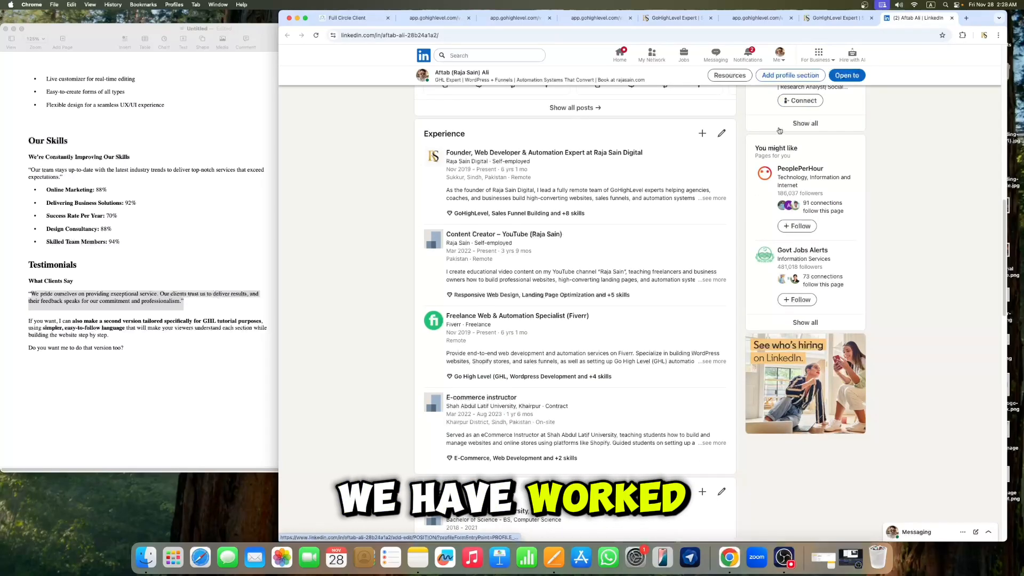
Step: Switch back through the tabs to the page builder and then the website preview
left_click(834, 21)
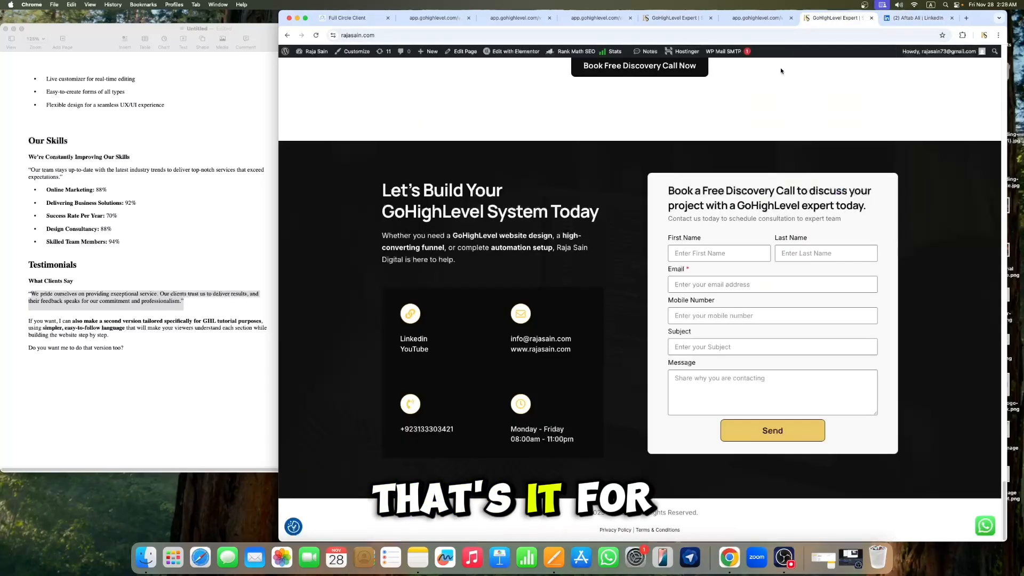
left_click(333, 21)
scroll(651, 202, "up", 6)
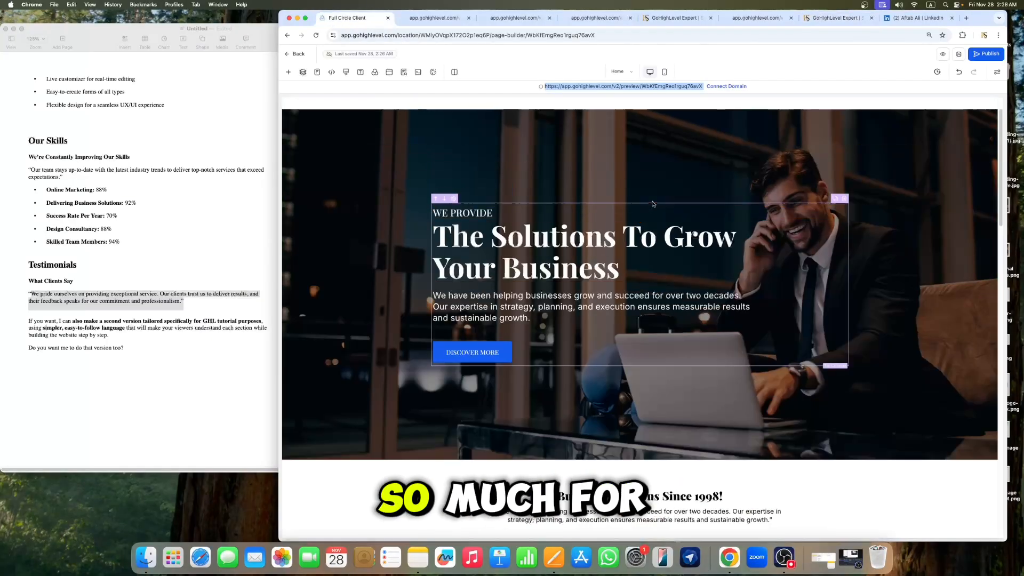
left_click(428, 23)
scroll(708, 221, "up", 10)
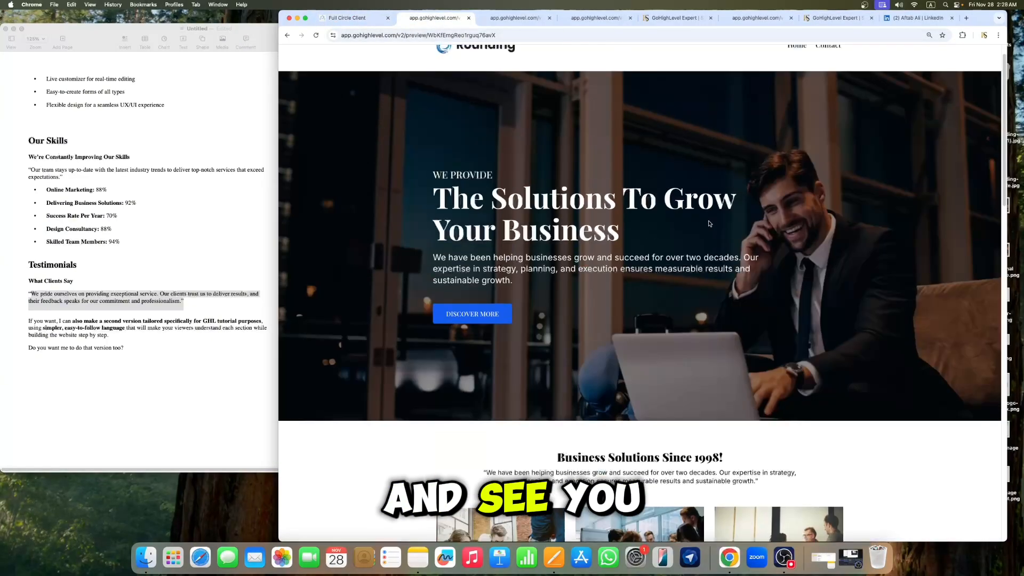